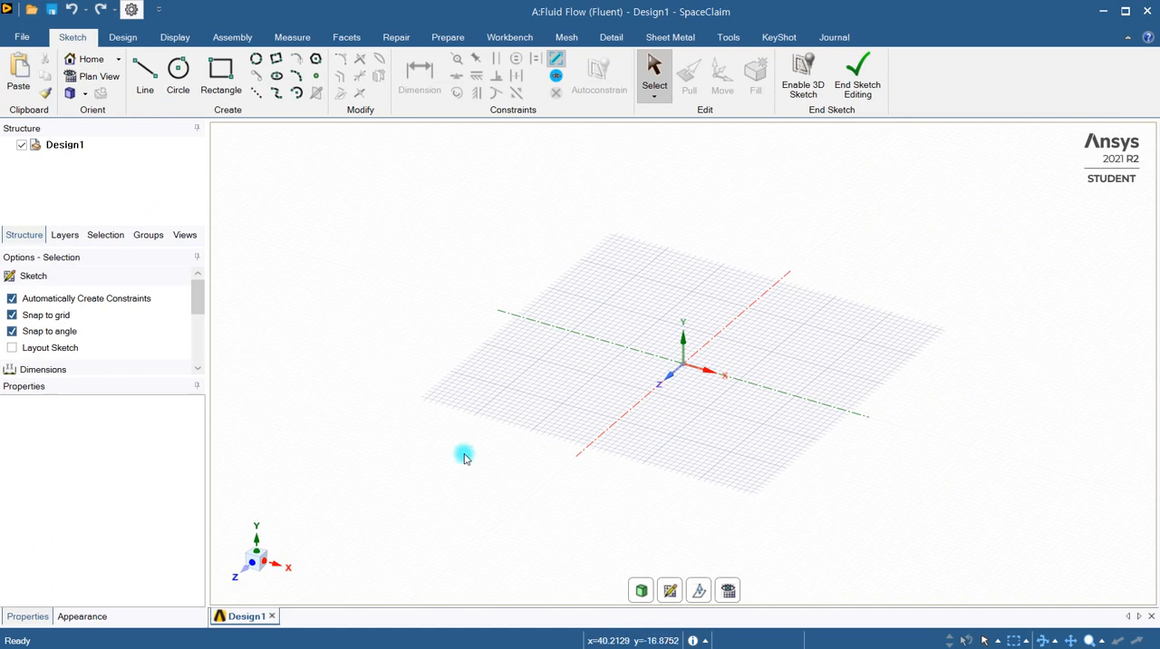
Start a new sketch on the XY plane and view it face-on along the Z axis
{"action": "left_click", "coordinate": [672, 594]}
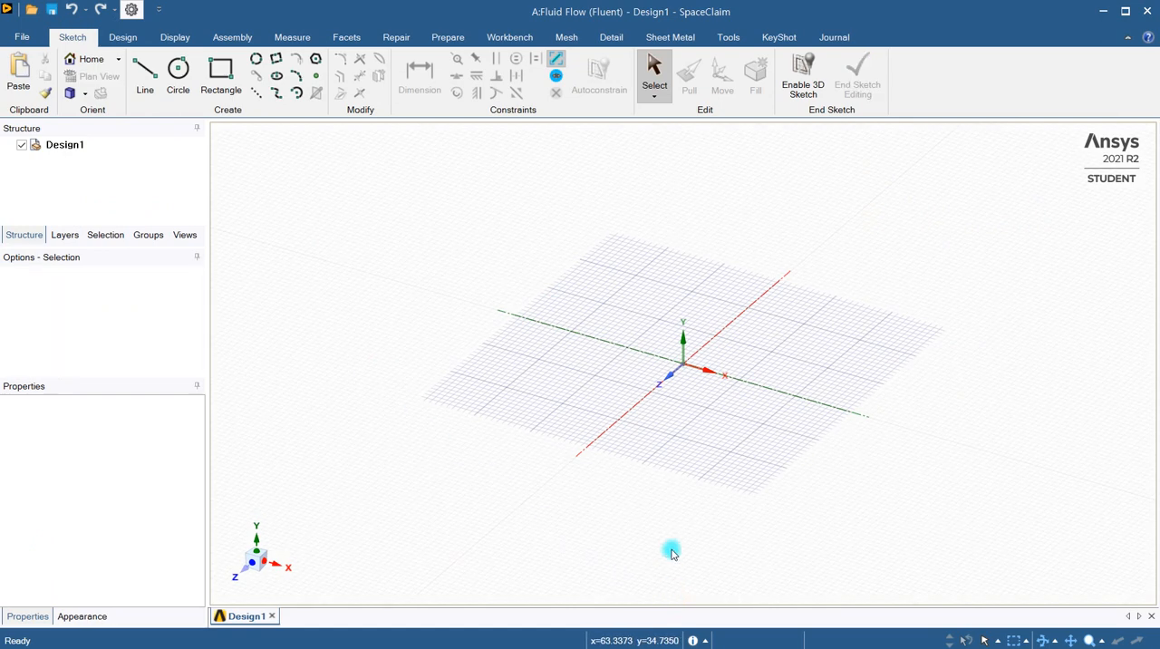
{"action": "left_click", "coordinate": [666, 381]}
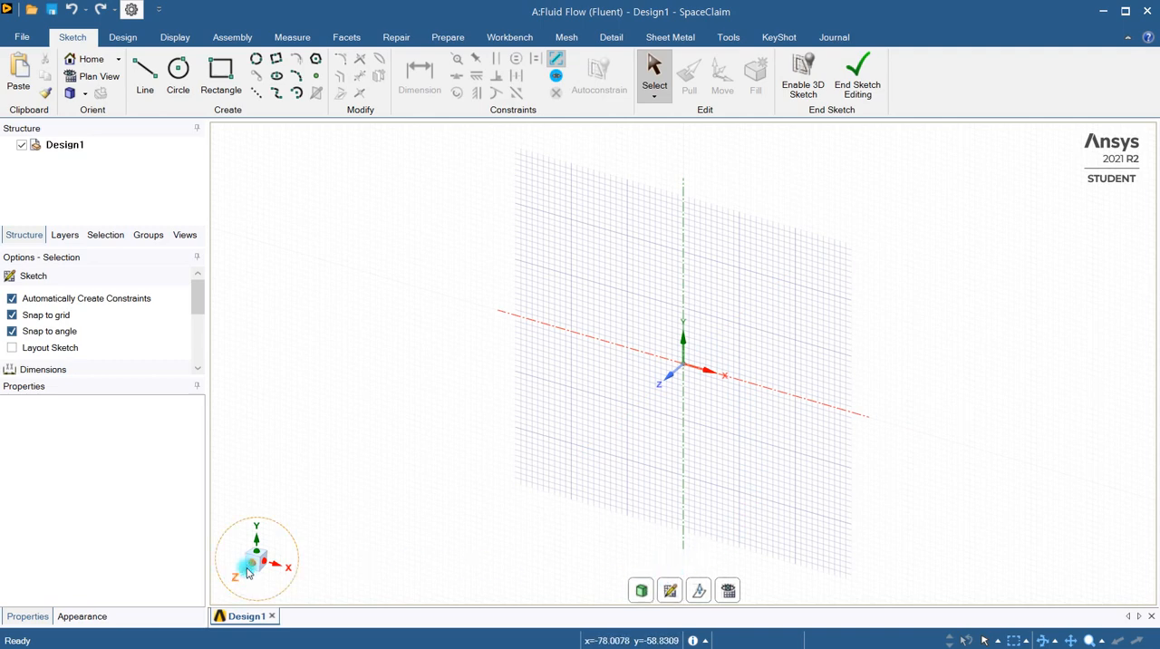
{"action": "left_click", "coordinate": [248, 568]}
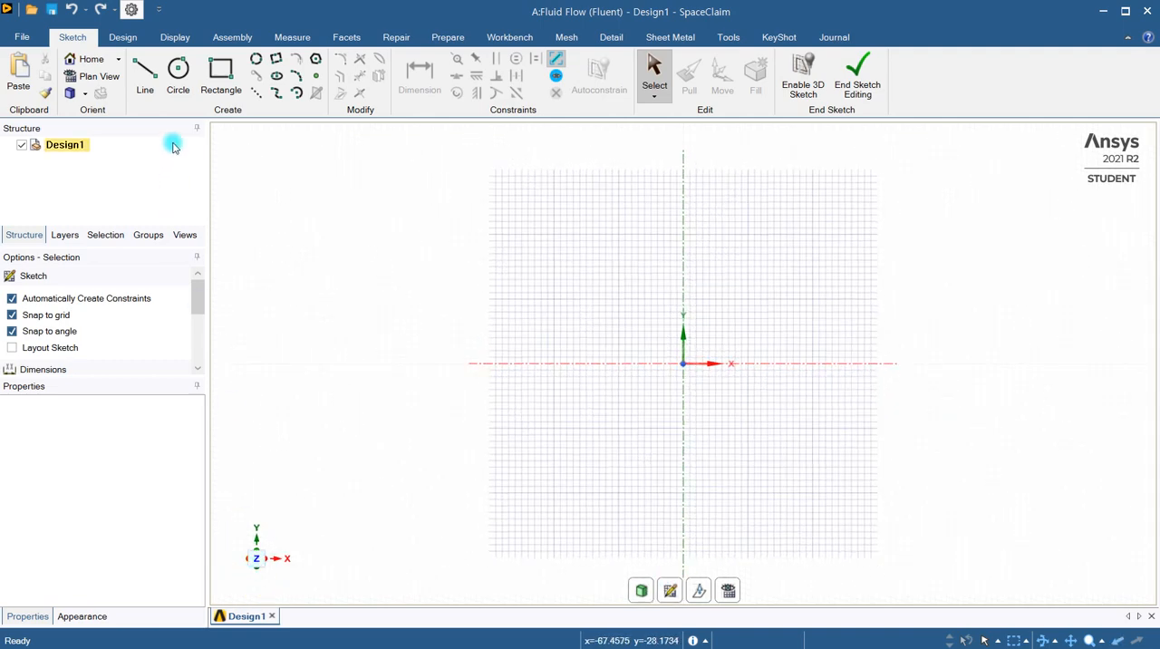
Draw a circle with a diameter of 1000 mm centred on the origin
{"action": "left_click", "coordinate": [177, 72]}
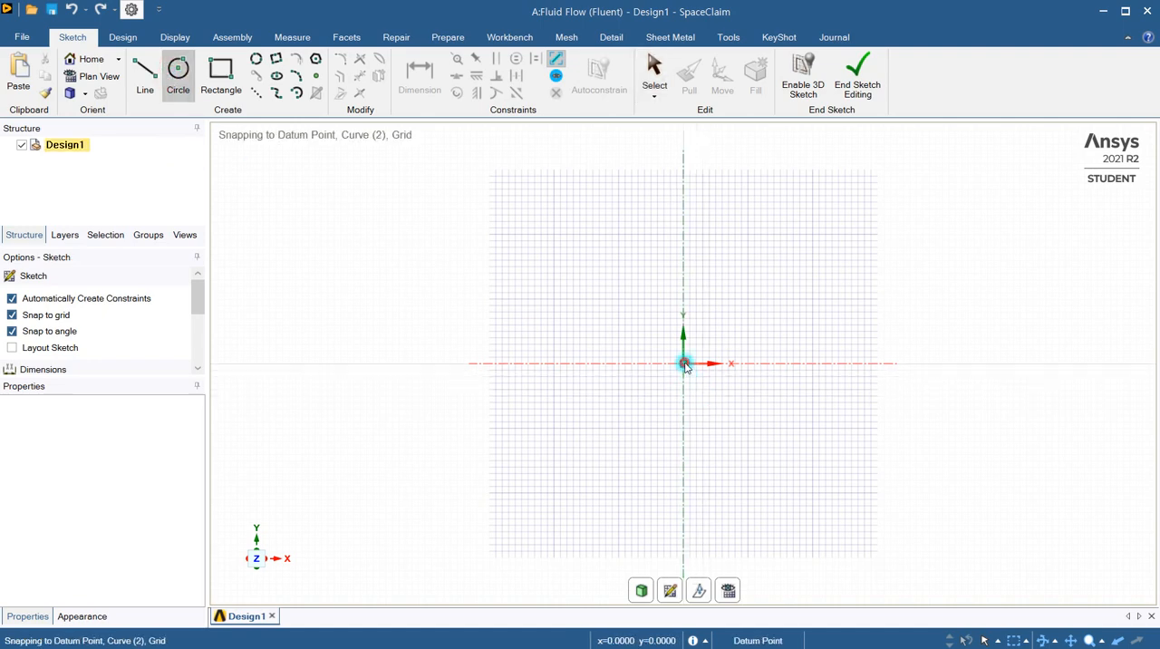
{"action": "left_click", "coordinate": [684, 363]}
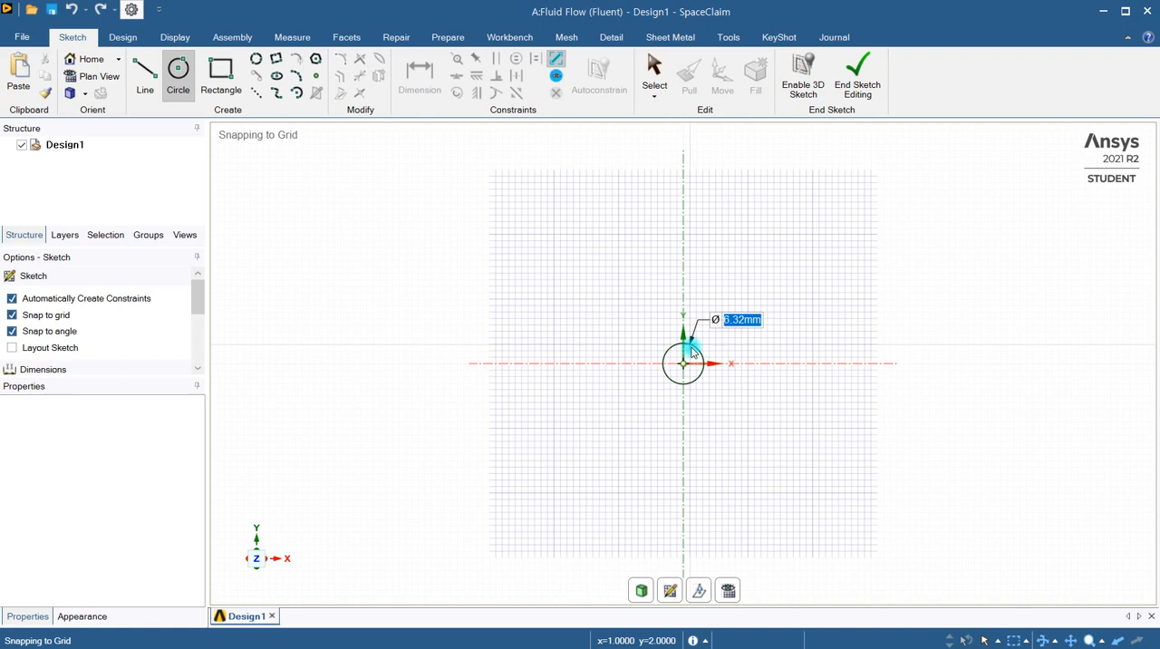
{"action": "type", "text": "1000"}
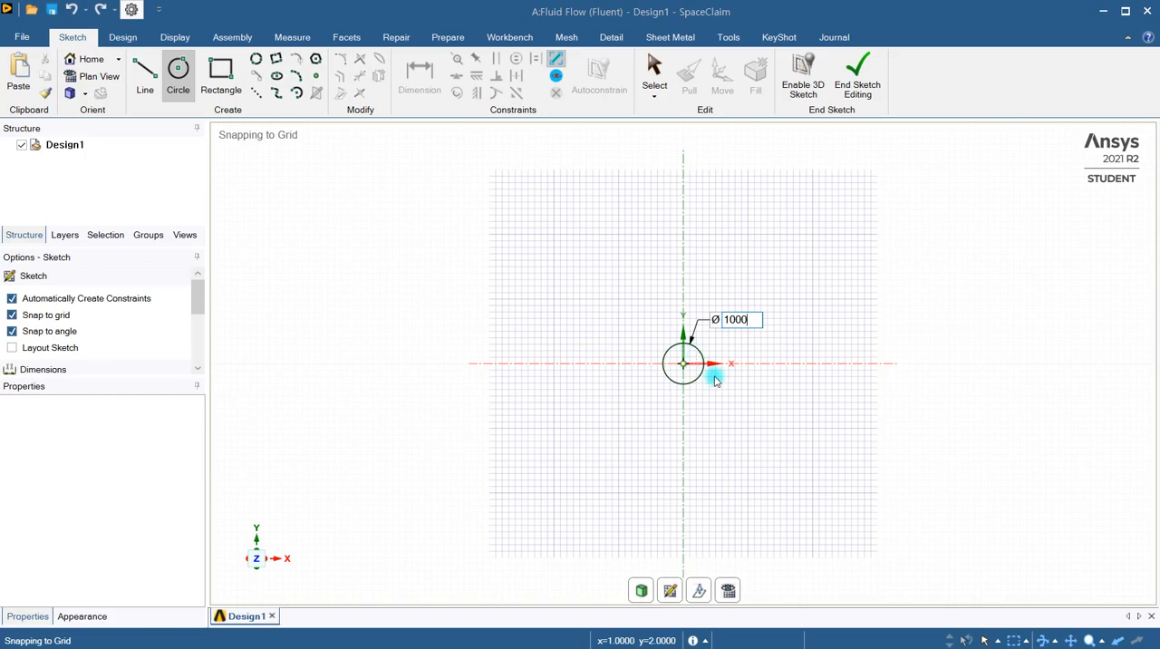
{"action": "key", "text": "Return"}
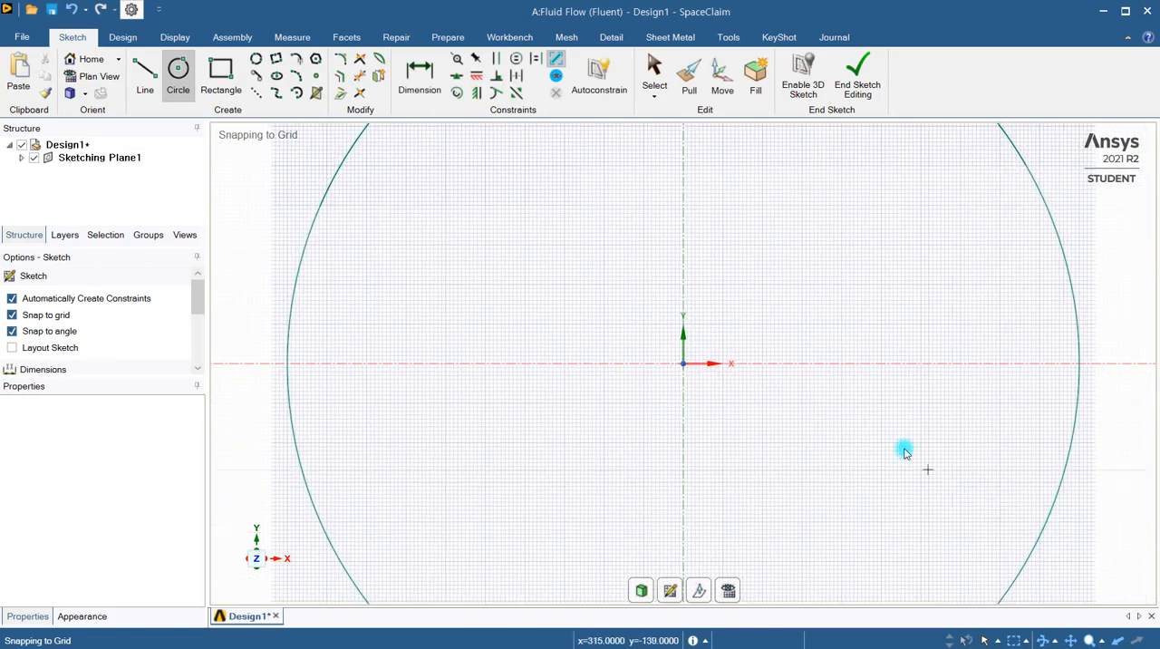
Draw a concentric outer circle with a diameter of 64000 mm centred on the origin
{"action": "scroll", "coordinate": [906, 448], "scroll_direction": "down", "scroll_amount": 5}
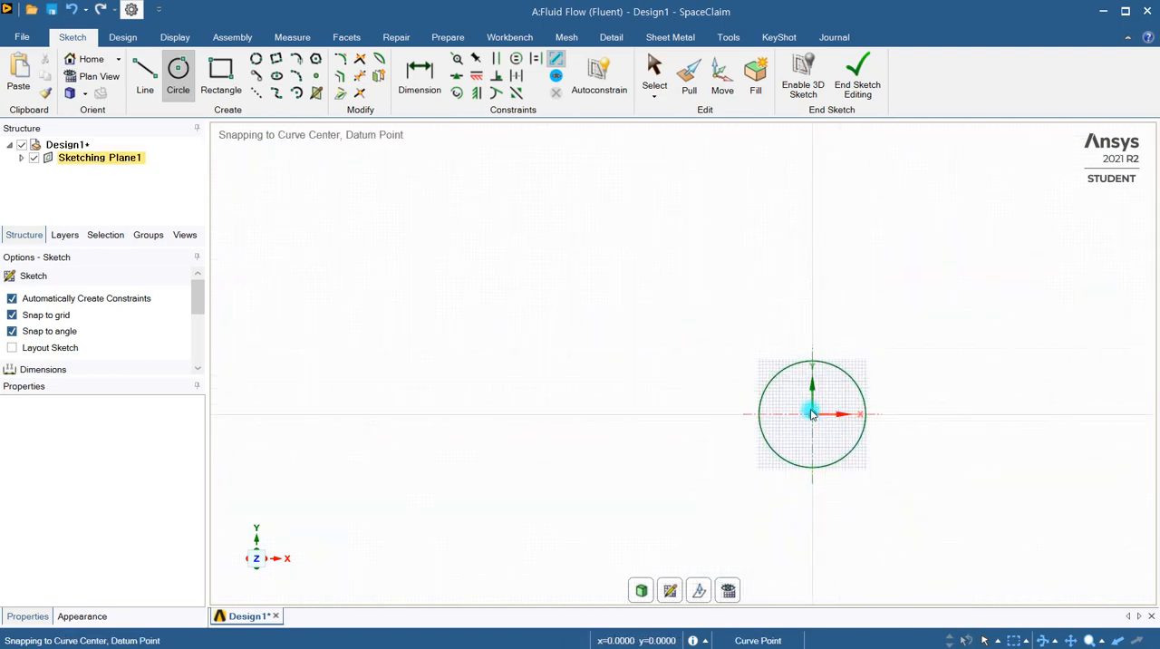
{"action": "left_click", "coordinate": [813, 413]}
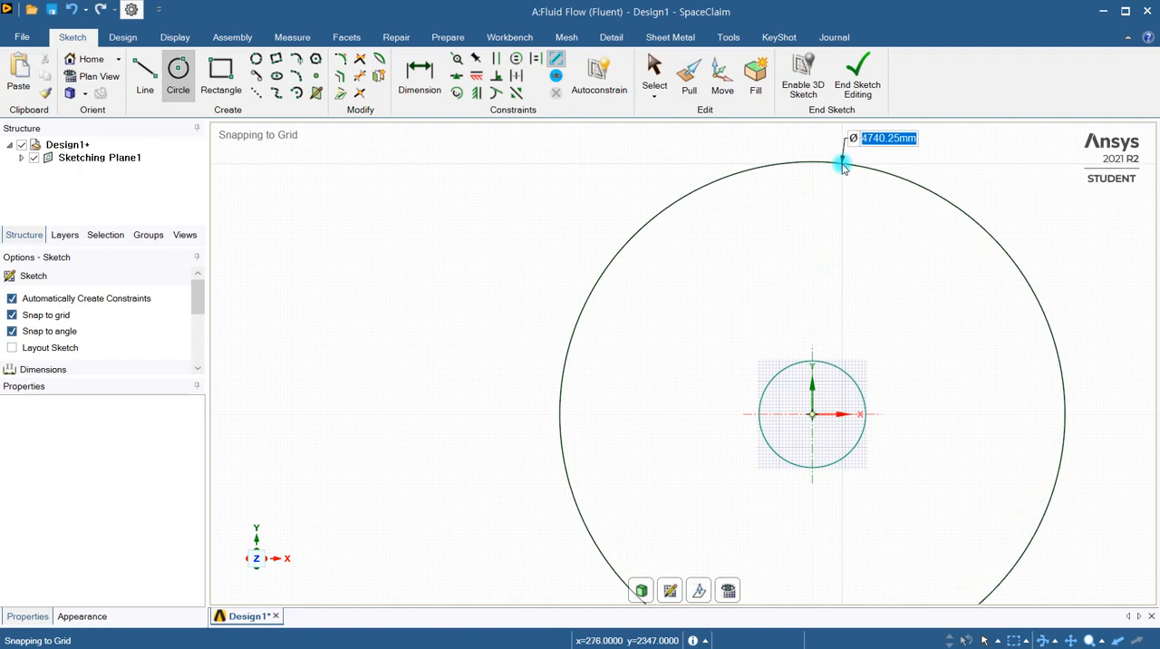
{"action": "type", "text": "6"}
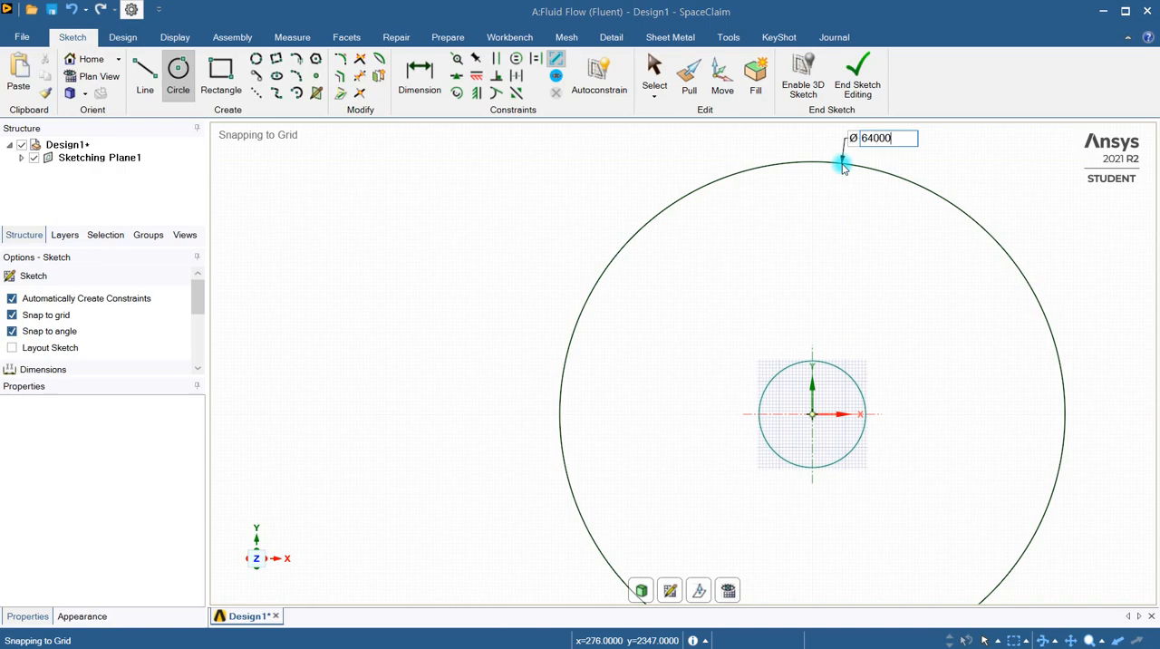
{"action": "type", "text": "4000"}
{"action": "key", "text": "Return"}
{"action": "scroll", "coordinate": [938, 164], "scroll_direction": "down", "scroll_amount": 10}
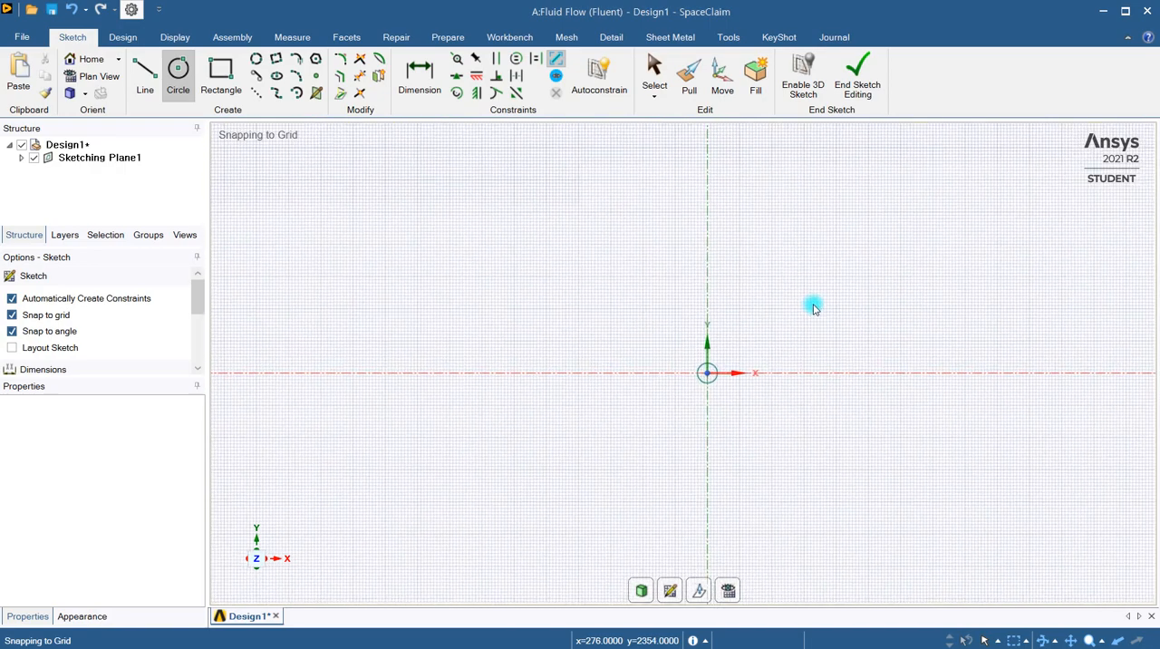
{"action": "scroll", "coordinate": [812, 308], "scroll_direction": "down", "scroll_amount": 8}
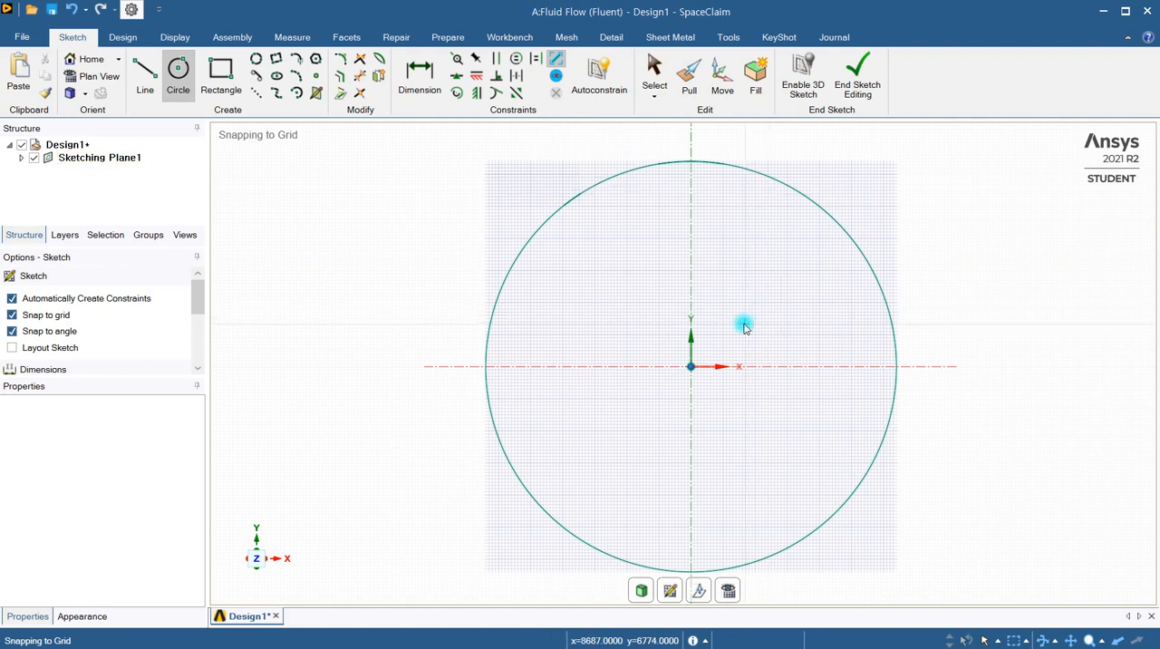
{"action": "scroll", "coordinate": [738, 334], "scroll_direction": "up", "scroll_amount": 3}
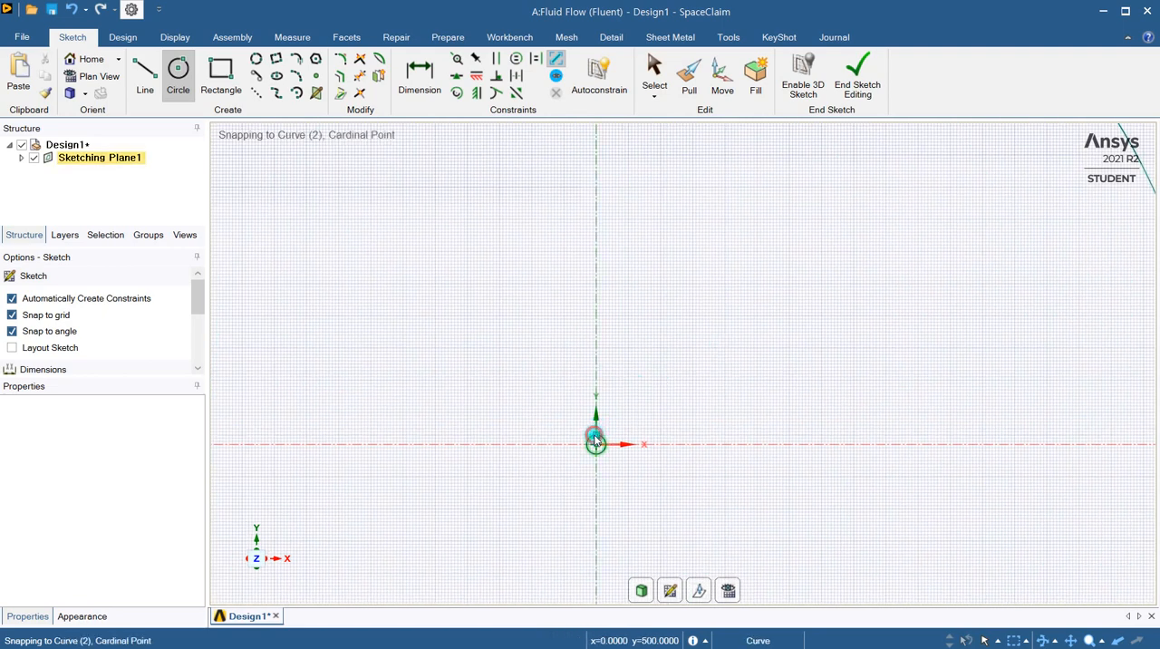
{"action": "left_click", "coordinate": [595, 442]}
{"action": "scroll", "coordinate": [668, 336], "scroll_direction": "down", "scroll_amount": 1}
{"action": "key", "text": "Escape"}
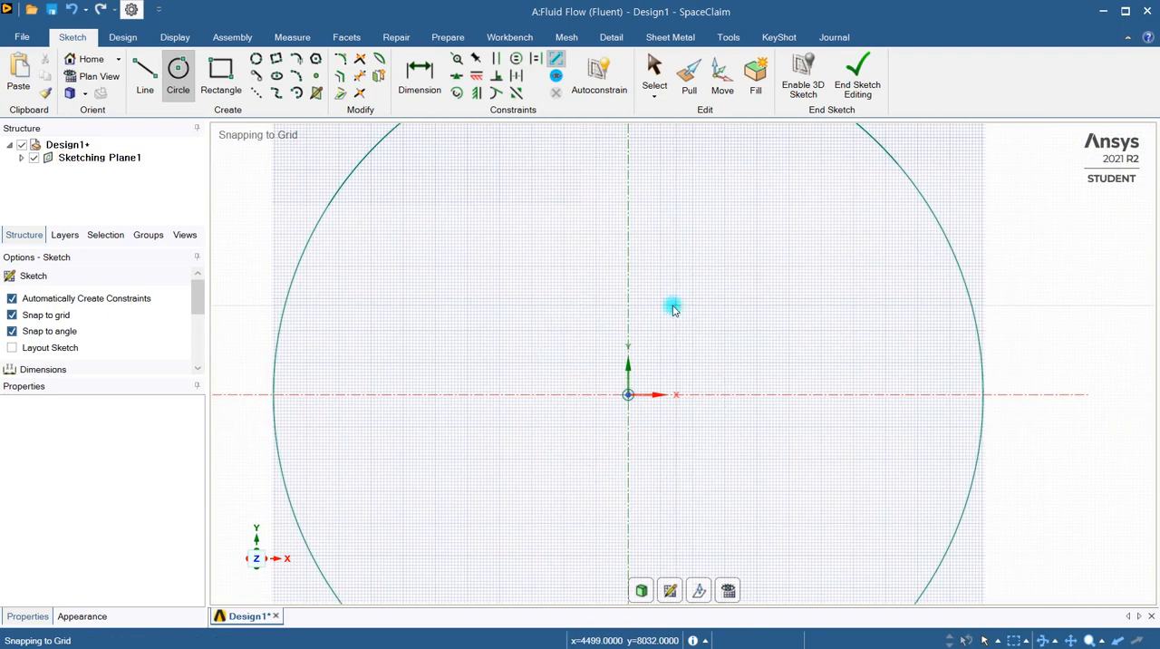
Draw a vertical line from the top point of the inner circle up to the top point of the outer circle
{"action": "left_click", "coordinate": [145, 79]}
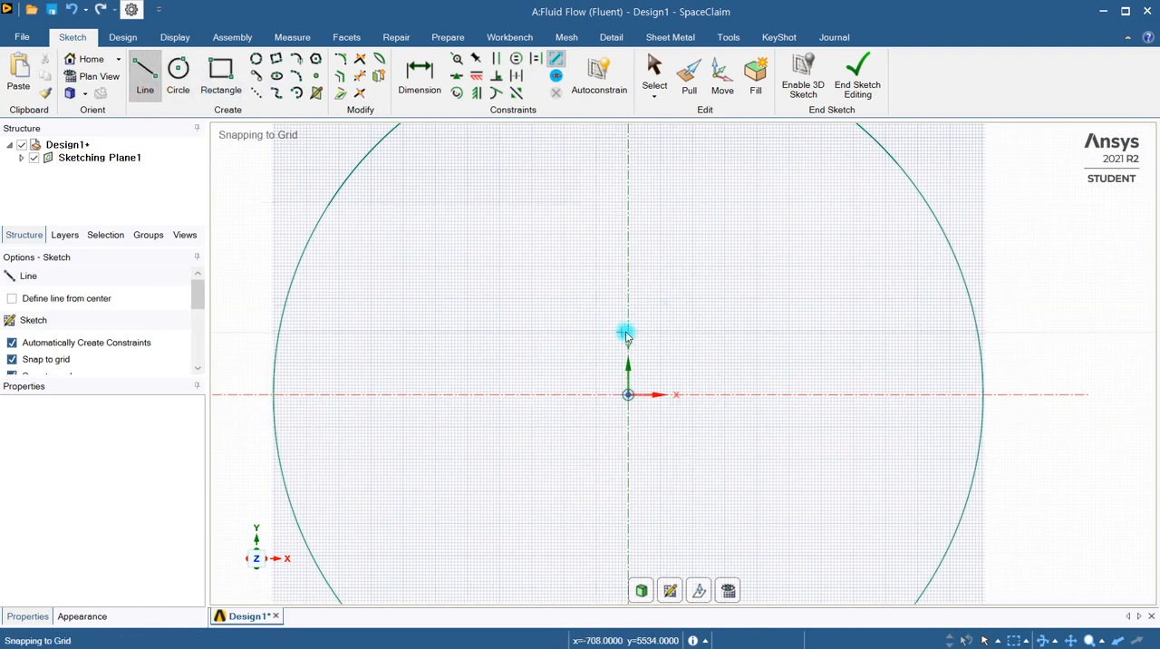
{"action": "scroll", "coordinate": [630, 370], "scroll_direction": "up", "scroll_amount": 5}
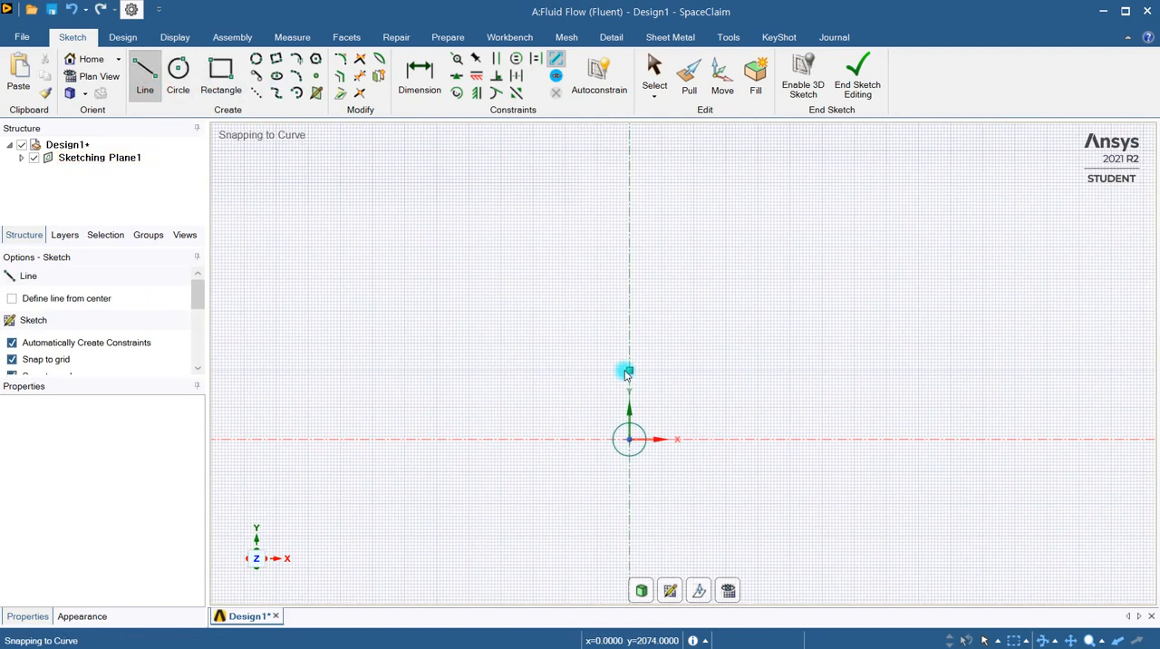
{"action": "left_click", "coordinate": [628, 423]}
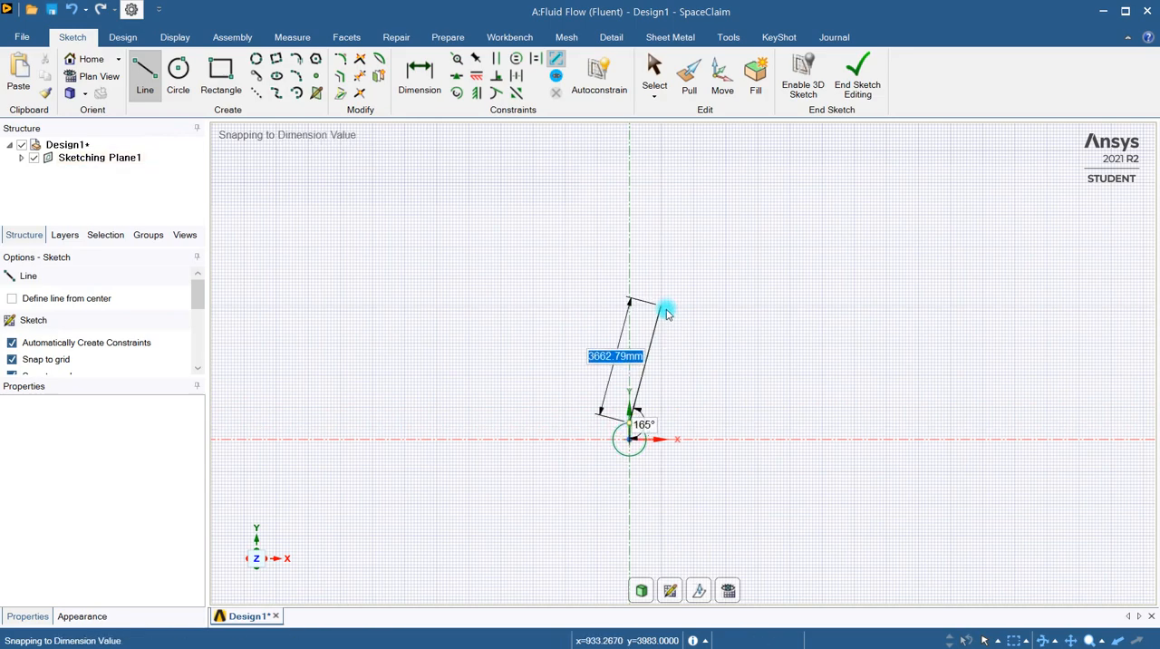
{"action": "scroll", "coordinate": [666, 311], "scroll_direction": "down", "scroll_amount": 5}
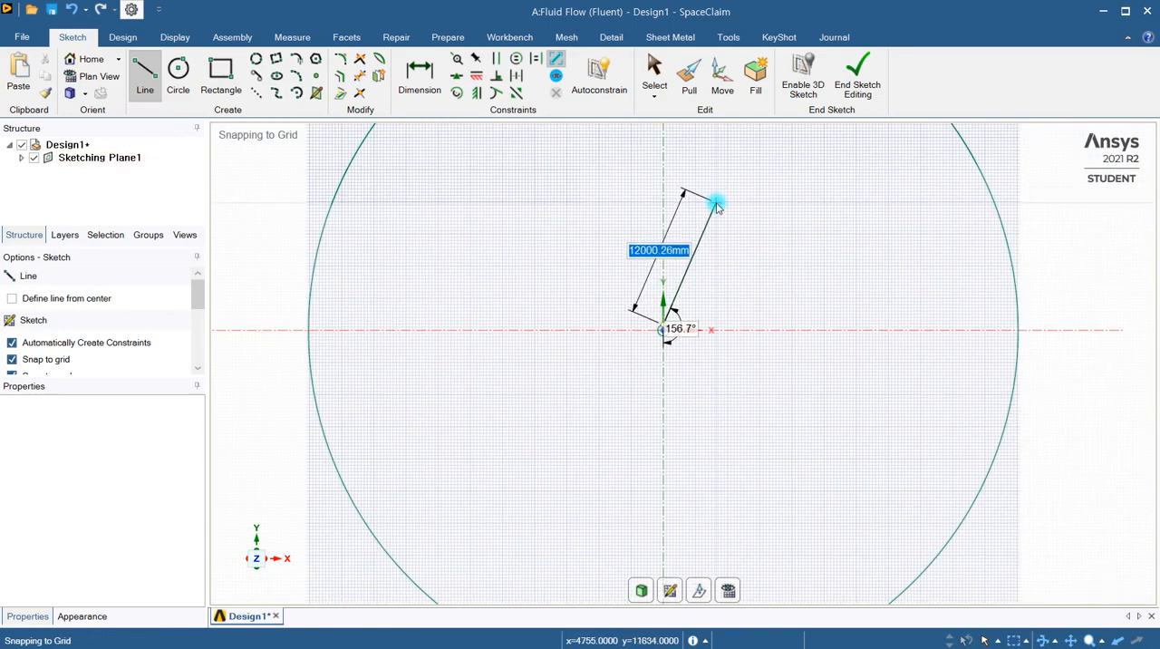
{"action": "middle_click_drag", "start_coordinate": [720, 218], "coordinate": [749, 456], "text": "shift"}
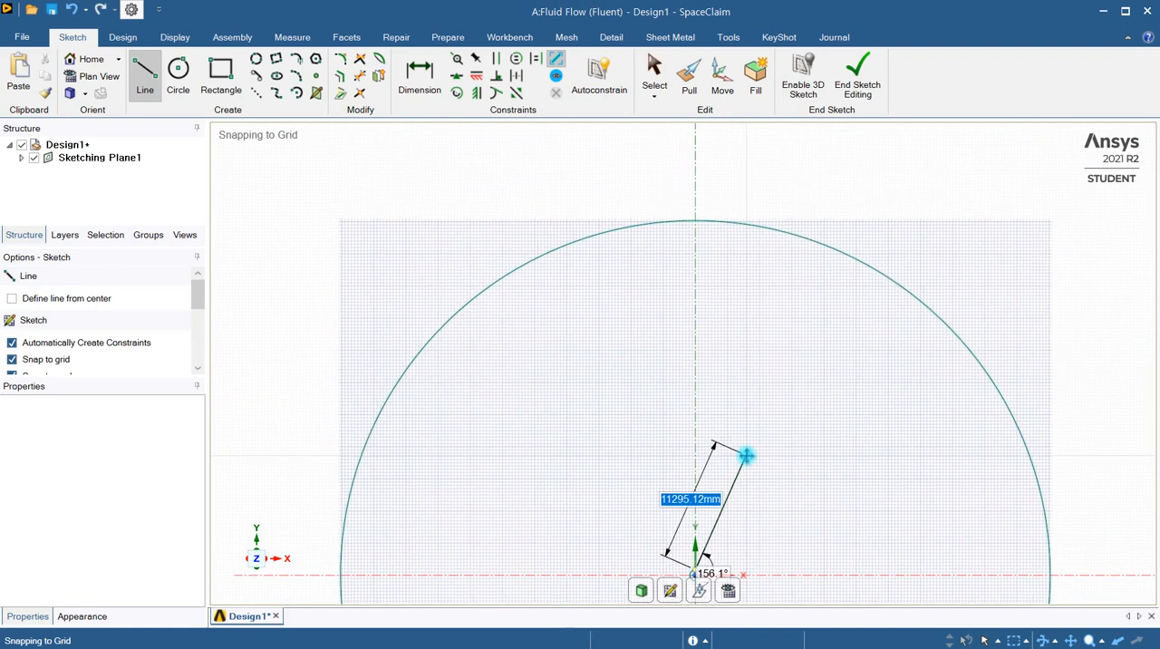
{"action": "left_click", "coordinate": [695, 221]}
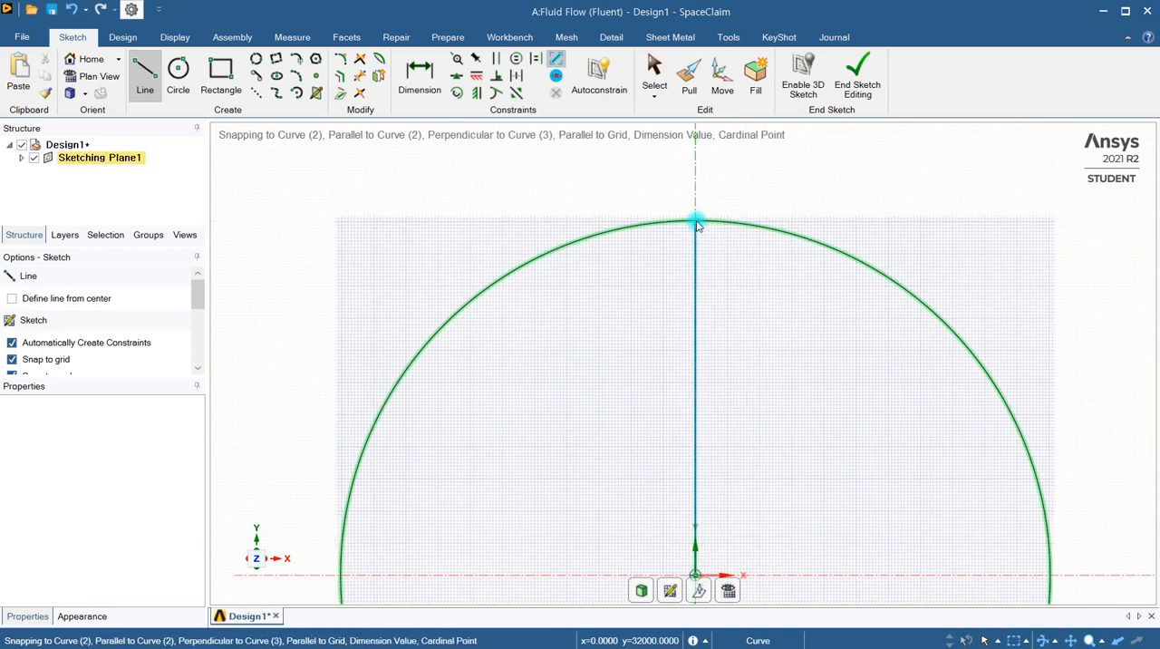
Draw a vertical line 31500 mm long from the inner circle's bottom point down to the outer circle's bottom point
{"action": "scroll", "coordinate": [719, 302], "scroll_direction": "down", "scroll_amount": 3}
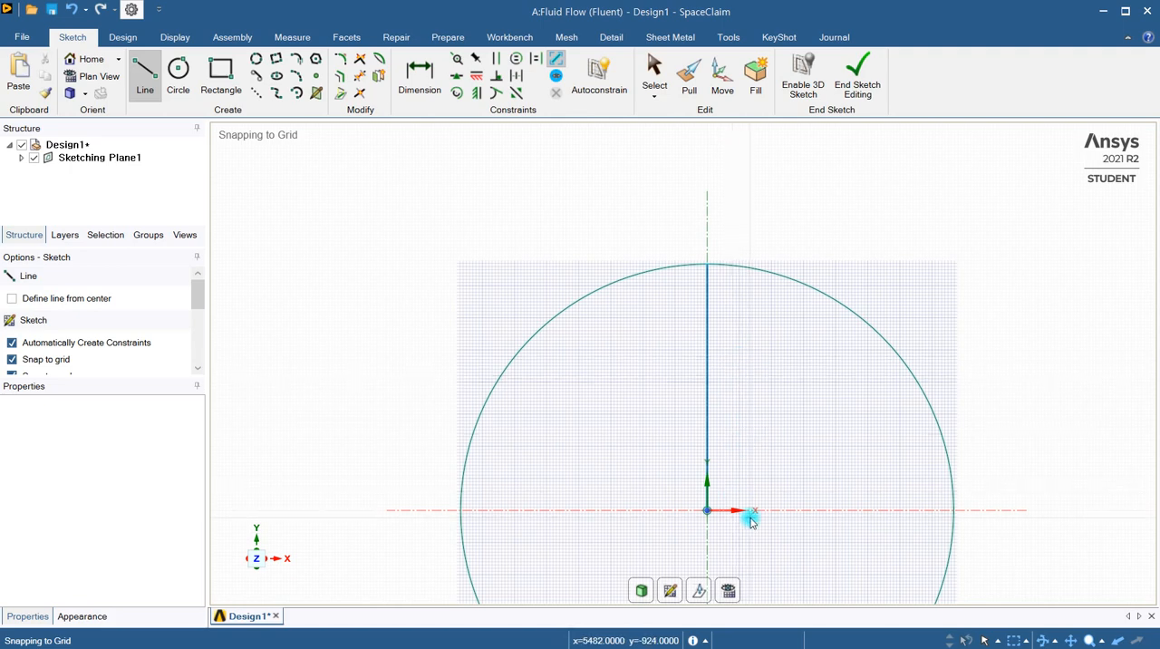
{"action": "middle_click_drag", "start_coordinate": [759, 538], "coordinate": [735, 308], "text": "shift"}
{"action": "scroll", "coordinate": [684, 327], "scroll_direction": "up", "scroll_amount": 3}
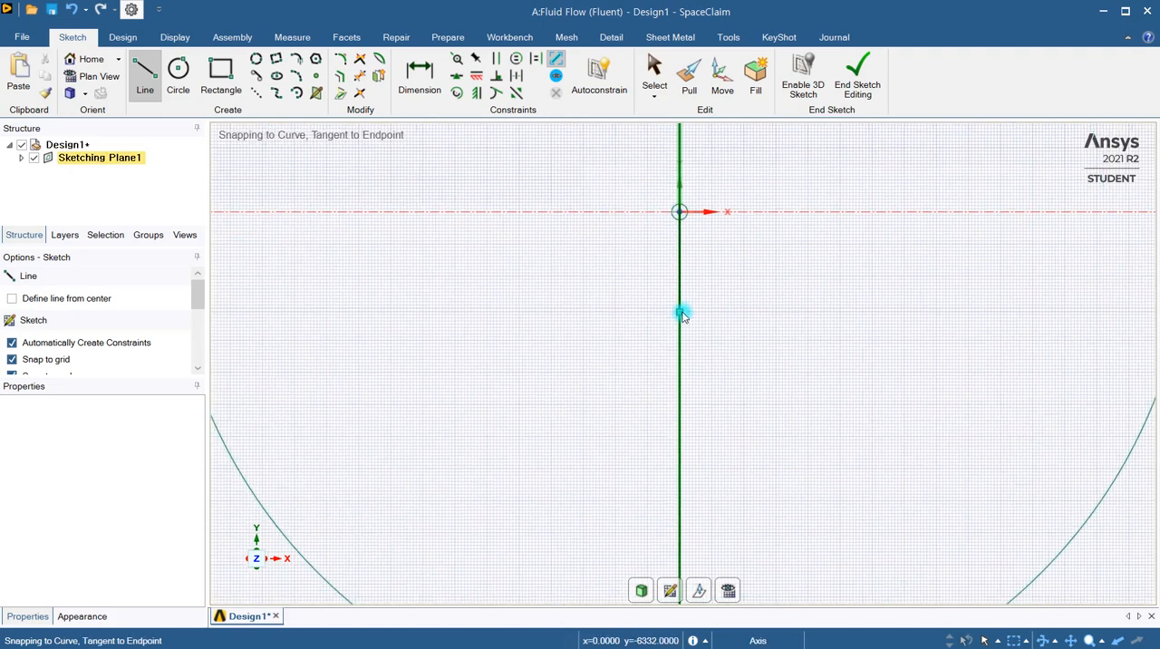
{"action": "left_click", "coordinate": [679, 222]}
{"action": "scroll", "coordinate": [725, 363], "scroll_direction": "down", "scroll_amount": 5}
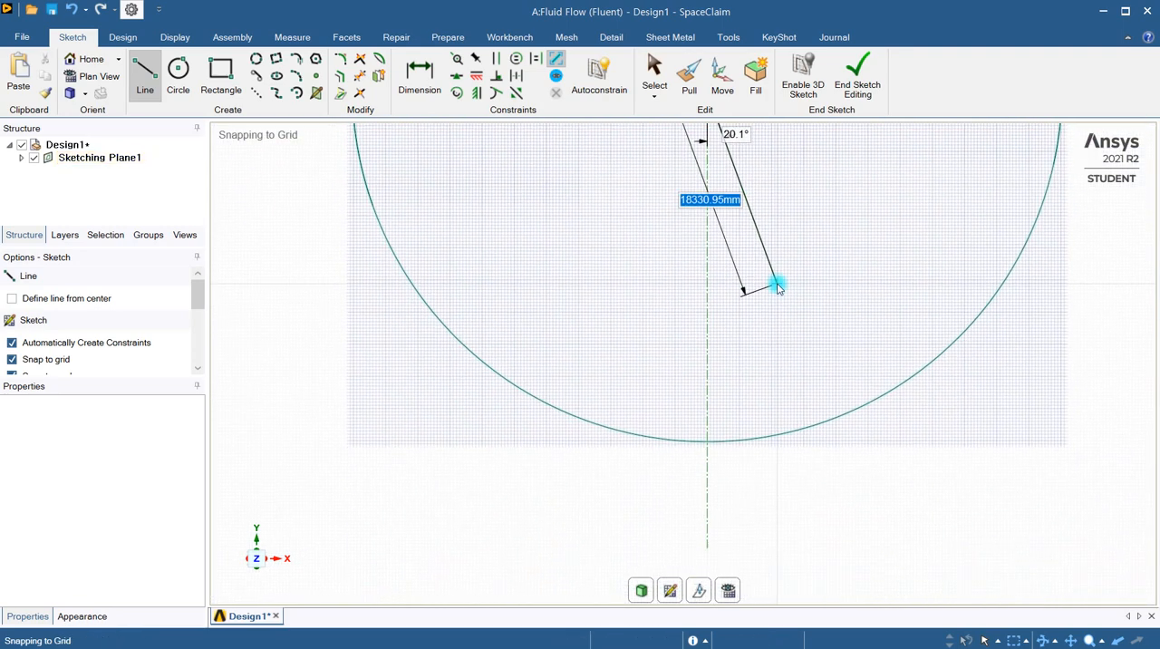
{"action": "left_click", "coordinate": [707, 444]}
{"action": "scroll", "coordinate": [788, 491], "scroll_direction": "down", "scroll_amount": 2}
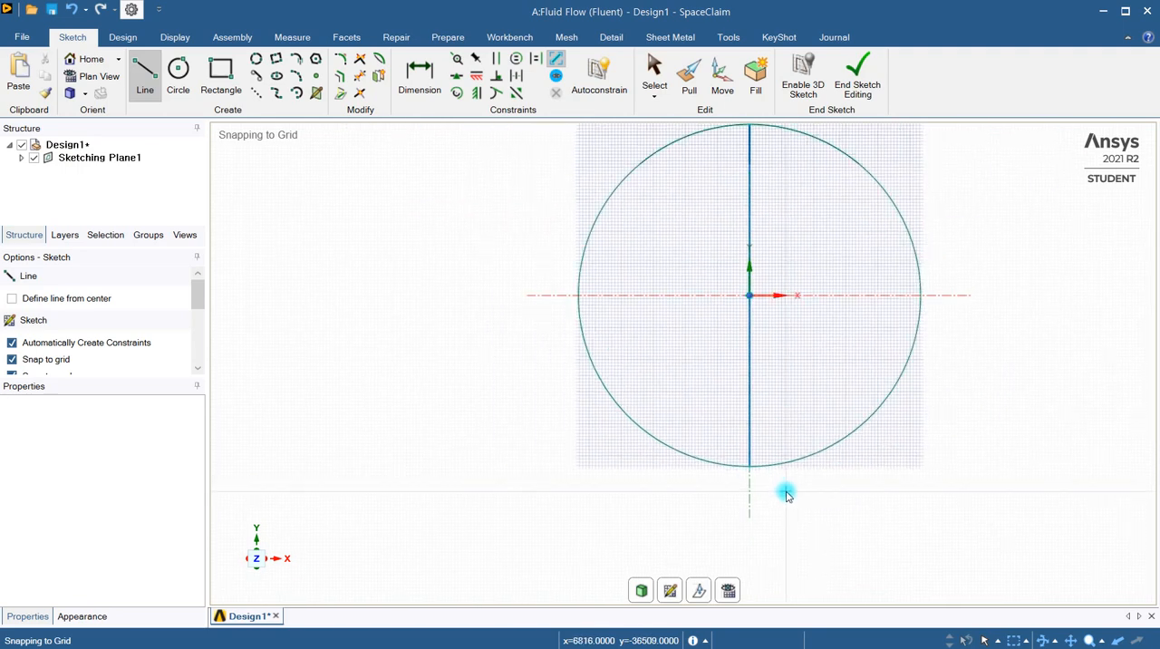
Finish the sketch so that its closed regions become surface faces
{"action": "middle_click_drag", "start_coordinate": [790, 492], "coordinate": [665, 518], "text": "shift"}
{"action": "scroll", "coordinate": [628, 308], "scroll_direction": "up", "scroll_amount": 3}
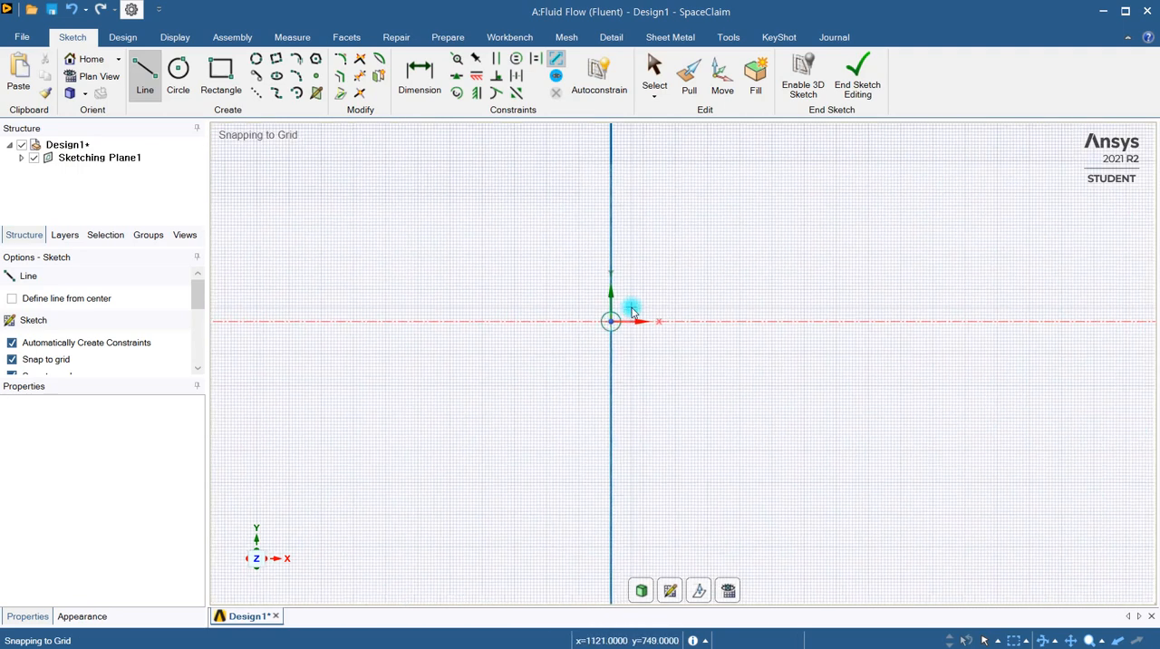
{"action": "scroll", "coordinate": [637, 327], "scroll_direction": "down", "scroll_amount": 1}
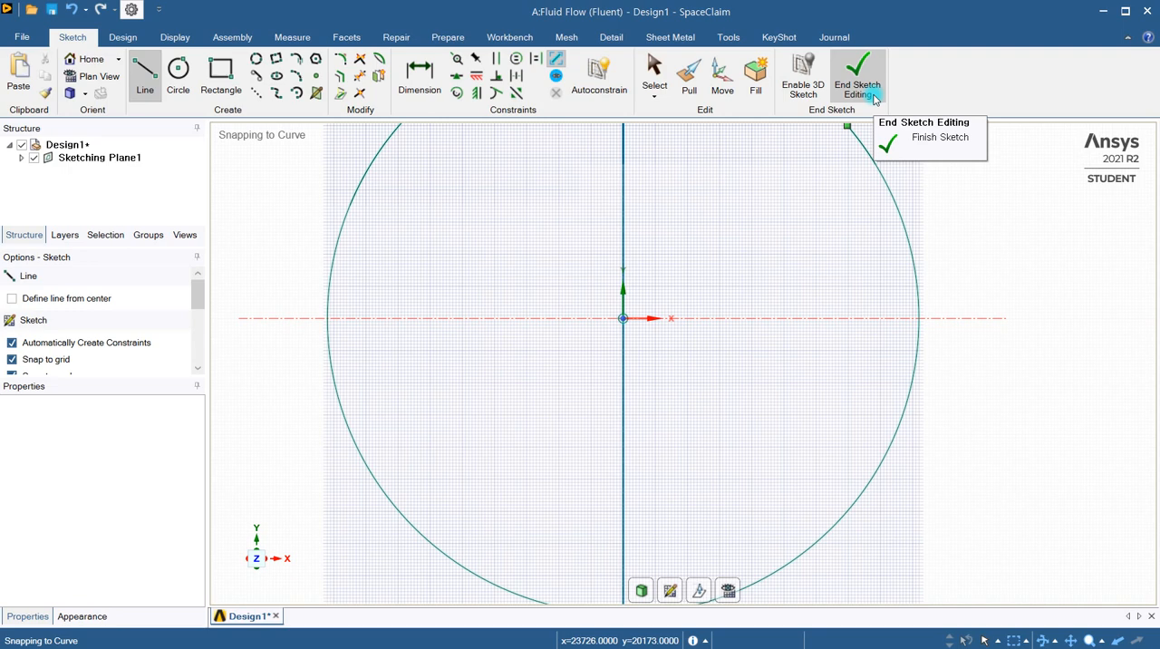
{"action": "left_click", "coordinate": [875, 98]}
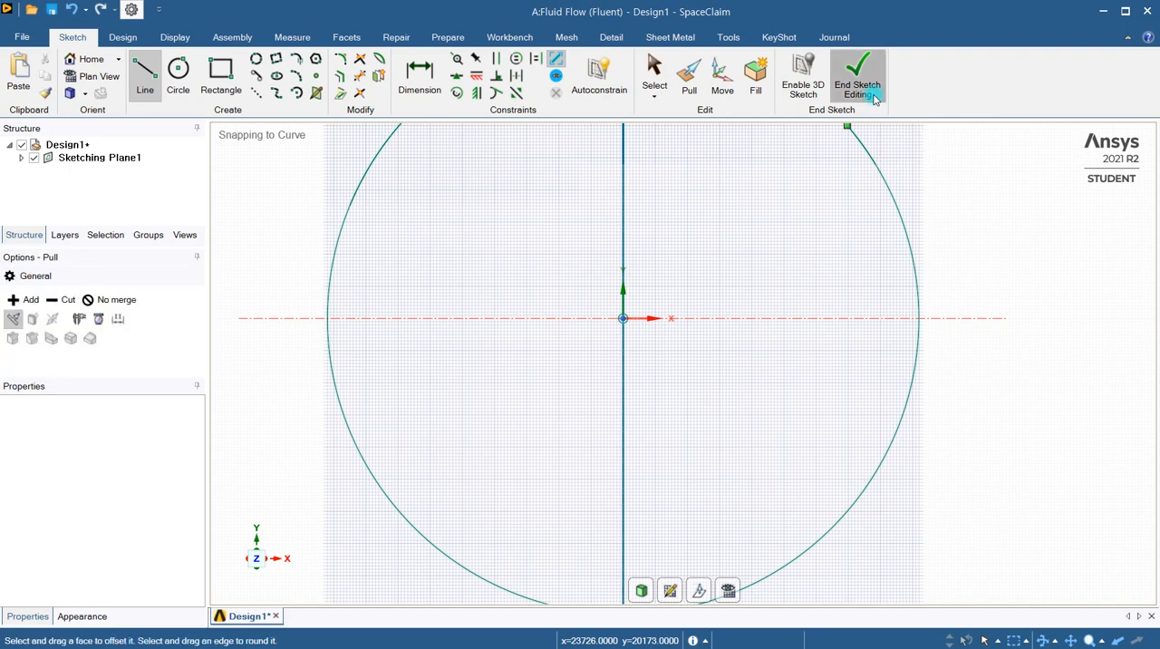
Check how the large disc is divided by selecting its two half faces, the dividing line and the outer arcs
{"action": "left_click", "coordinate": [777, 267]}
{"action": "left_click", "coordinate": [479, 265]}
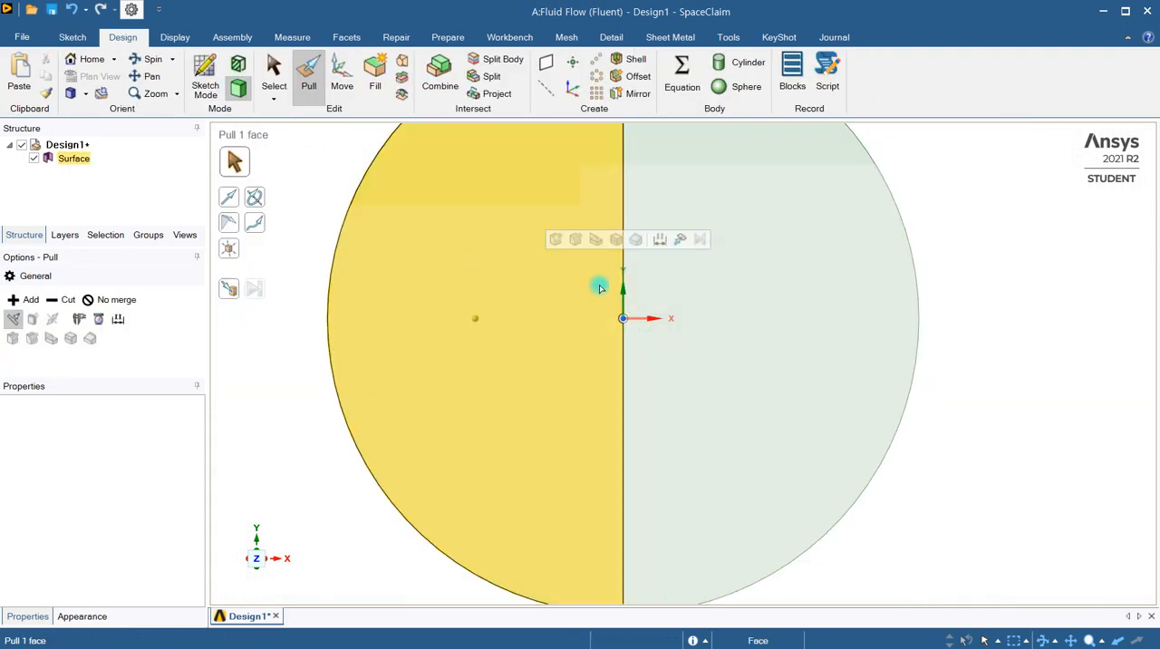
{"action": "scroll", "coordinate": [604, 291], "scroll_direction": "down", "scroll_amount": 3}
{"action": "left_click", "coordinate": [623, 297]}
{"action": "left_click", "coordinate": [620, 295]}
{"action": "left_click", "coordinate": [623, 249]}
{"action": "left_click", "coordinate": [606, 236]}
{"action": "left_click", "coordinate": [580, 248]}
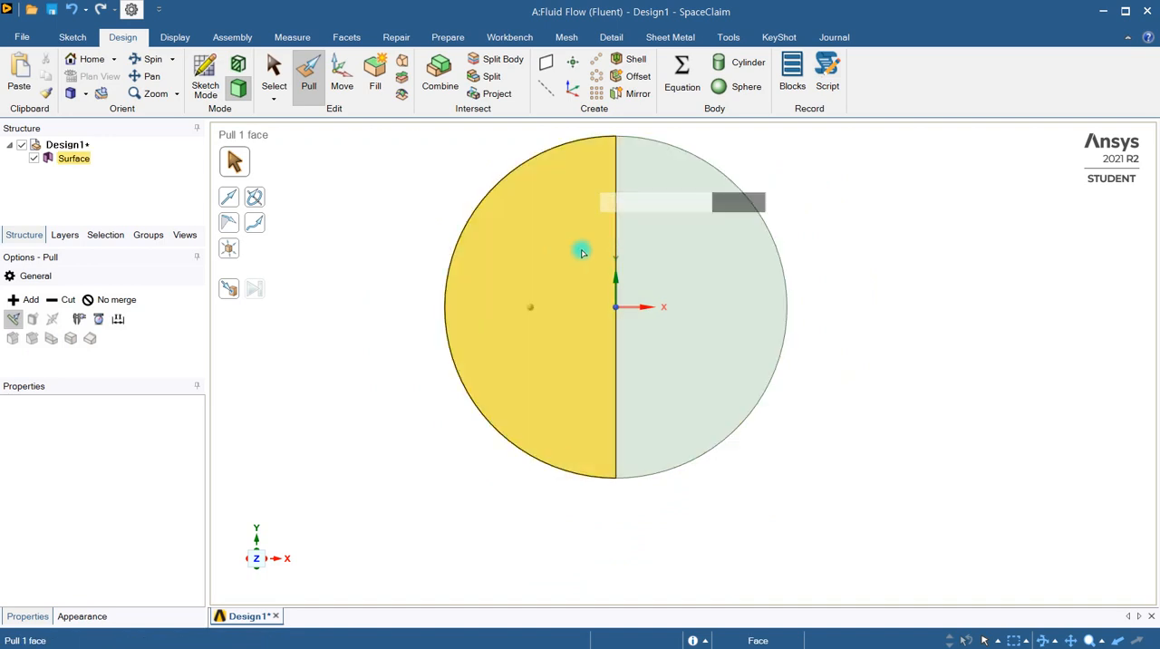
{"action": "left_click", "coordinate": [673, 264]}
{"action": "left_click", "coordinate": [583, 152]}
{"action": "left_click", "coordinate": [531, 158]}
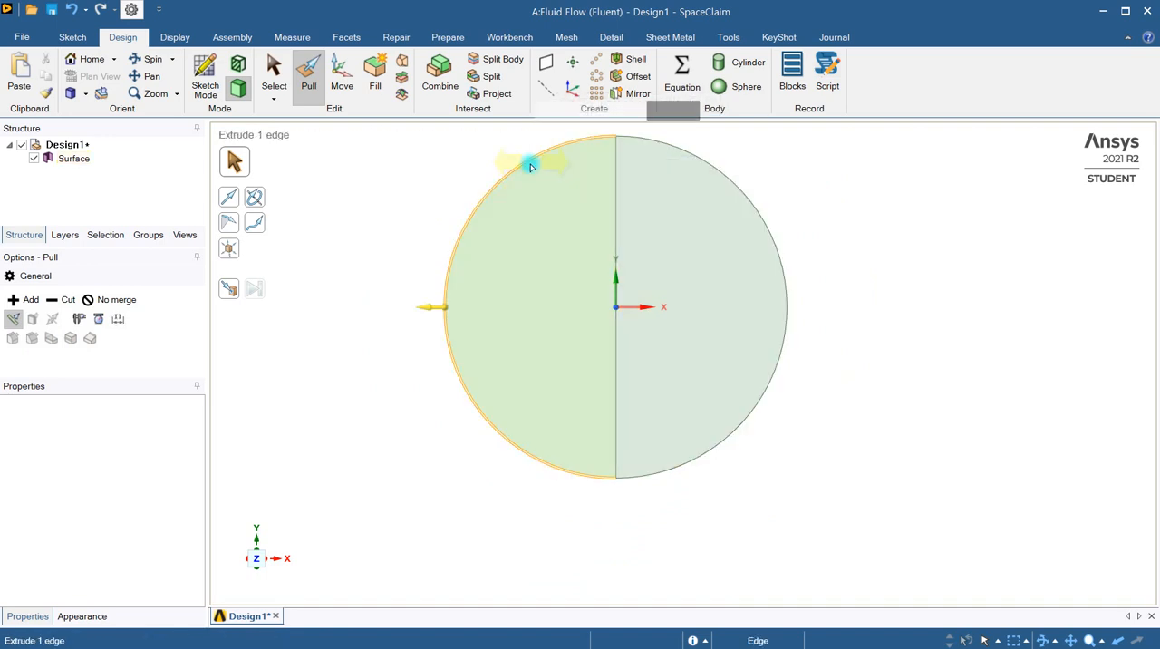
{"action": "left_click", "coordinate": [716, 181]}
{"action": "left_click", "coordinate": [602, 249]}
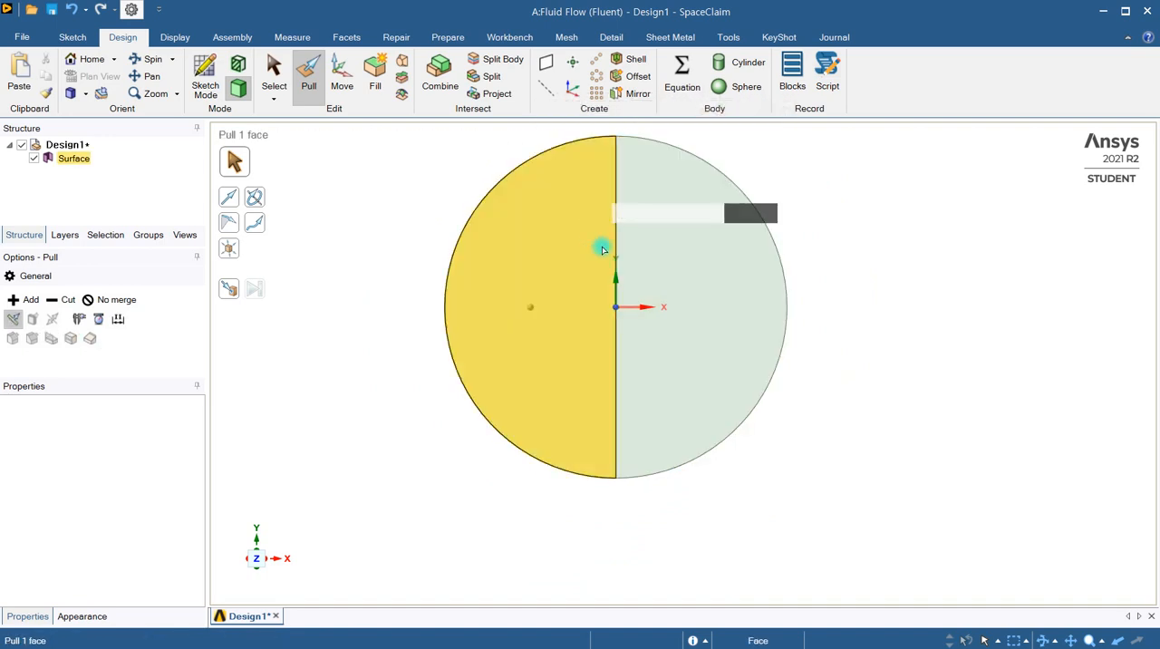
{"action": "left_click", "coordinate": [679, 288]}
{"action": "left_click", "coordinate": [606, 293]}
Check the small inner circle's face and the adjoining half faces around it by selecting each one
{"action": "scroll", "coordinate": [606, 293], "scroll_direction": "up", "scroll_amount": 3}
{"action": "scroll", "coordinate": [606, 293], "scroll_direction": "down", "scroll_amount": 10}
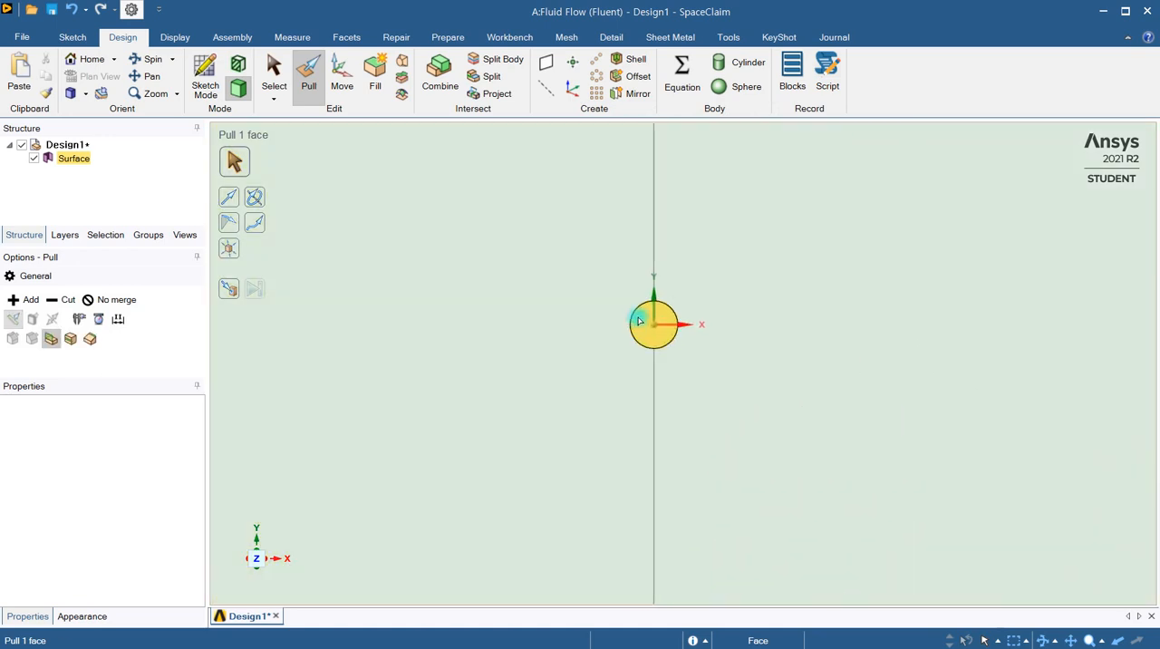
{"action": "left_click", "coordinate": [706, 310]}
{"action": "left_click", "coordinate": [651, 345]}
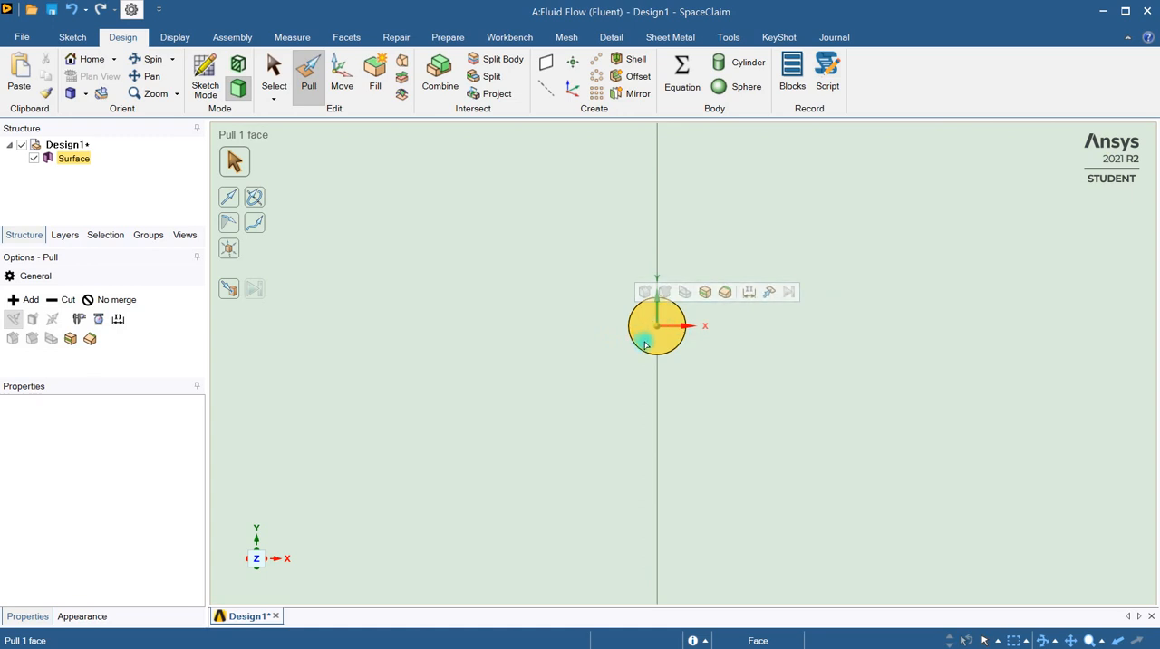
{"action": "left_click", "coordinate": [795, 331]}
{"action": "left_click", "coordinate": [575, 386]}
{"action": "left_click", "coordinate": [735, 384]}
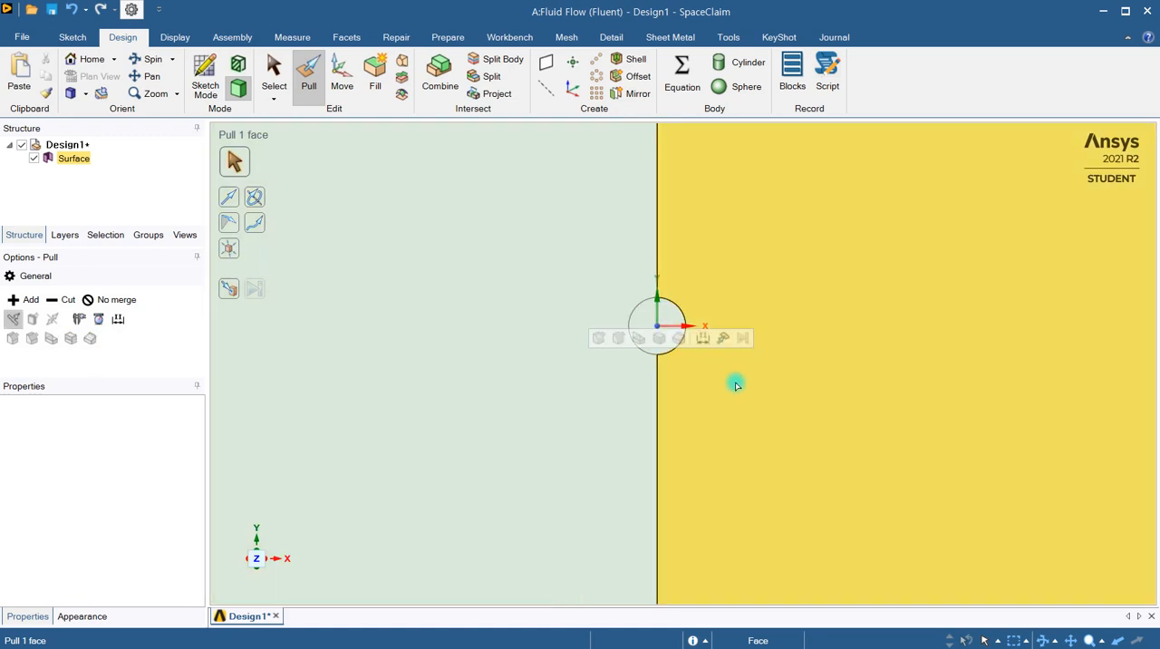
{"action": "left_click", "coordinate": [657, 391]}
{"action": "left_click", "coordinate": [492, 402]}
{"action": "left_click", "coordinate": [784, 388]}
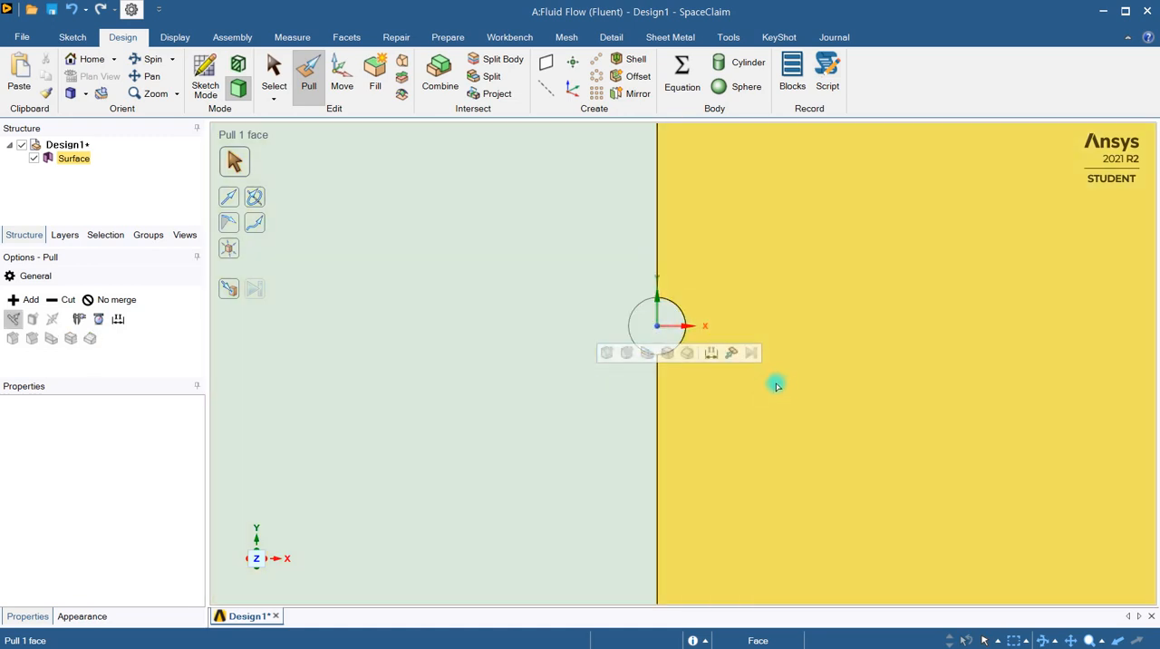
Delete the small inner circle's face, leaving a hole at the centre of the two half-disc faces
{"action": "left_click", "coordinate": [593, 396]}
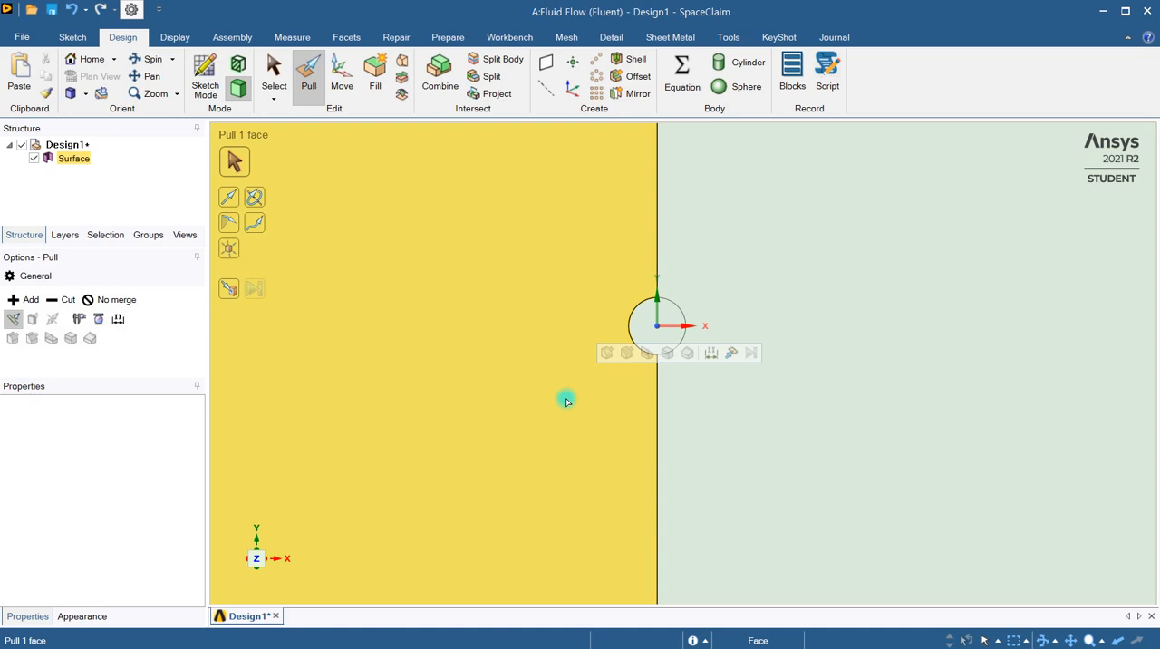
{"action": "left_click", "coordinate": [643, 327]}
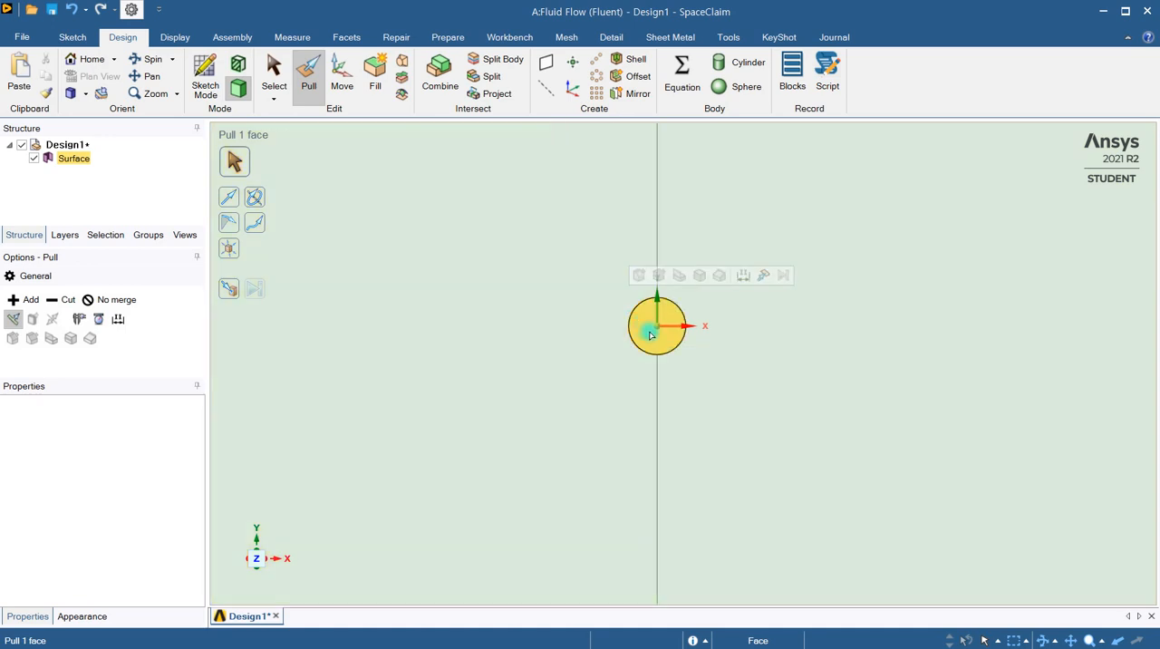
{"action": "left_click", "coordinate": [650, 339]}
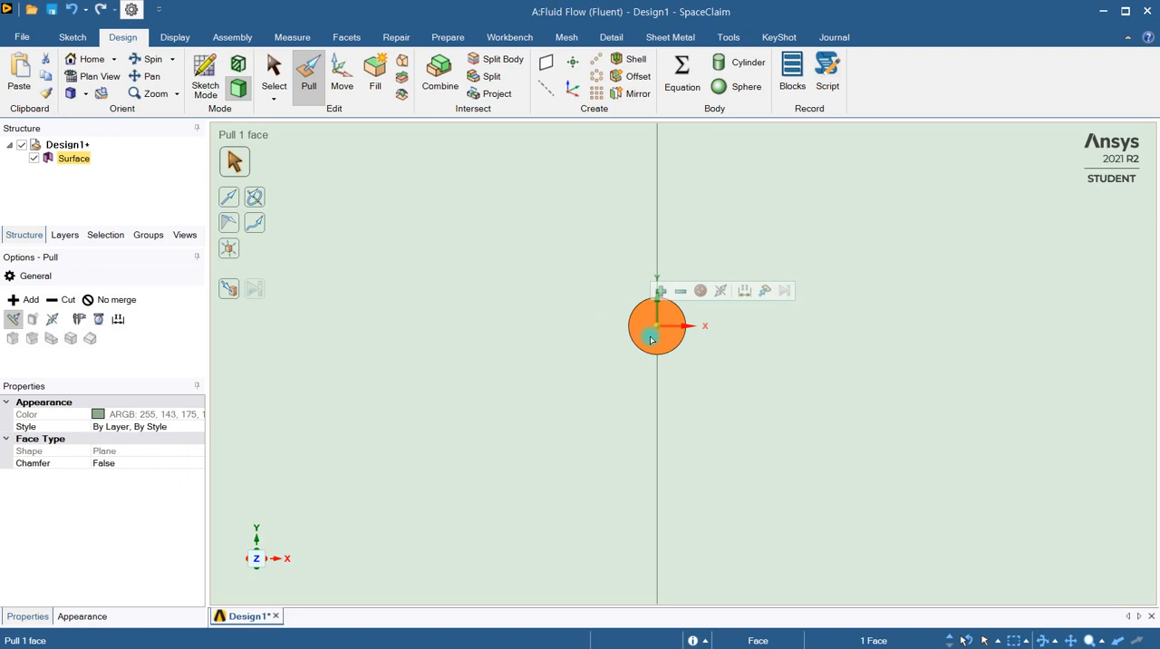
{"action": "key", "text": "Escape"}
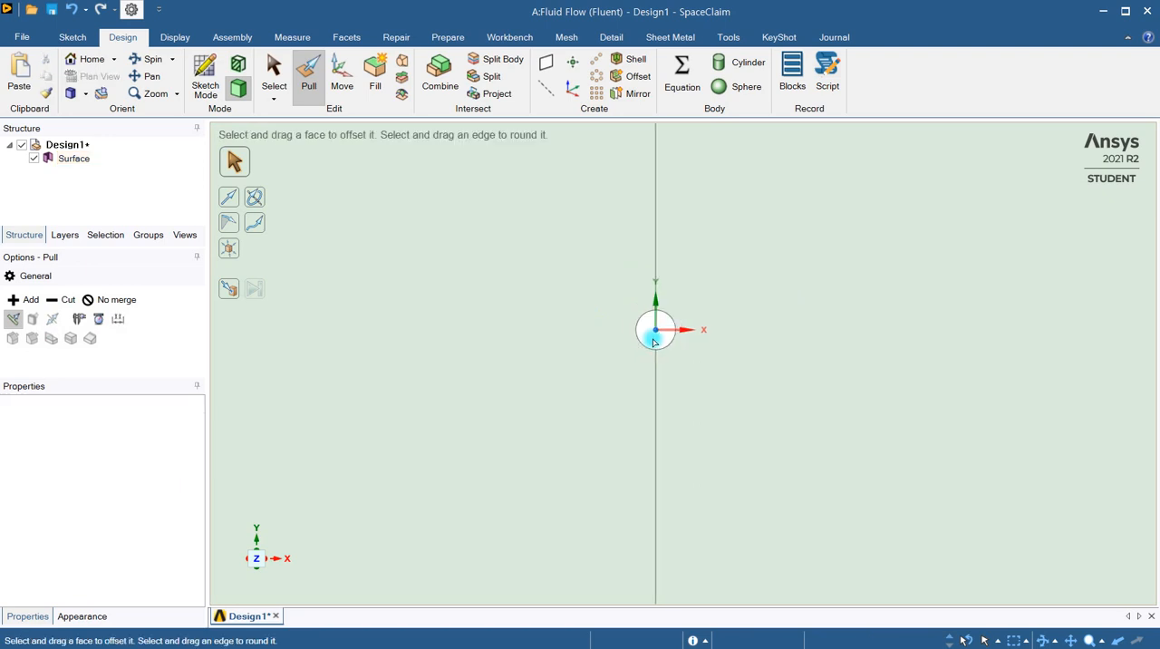
{"action": "scroll", "coordinate": [655, 342], "scroll_direction": "down", "scroll_amount": 2}
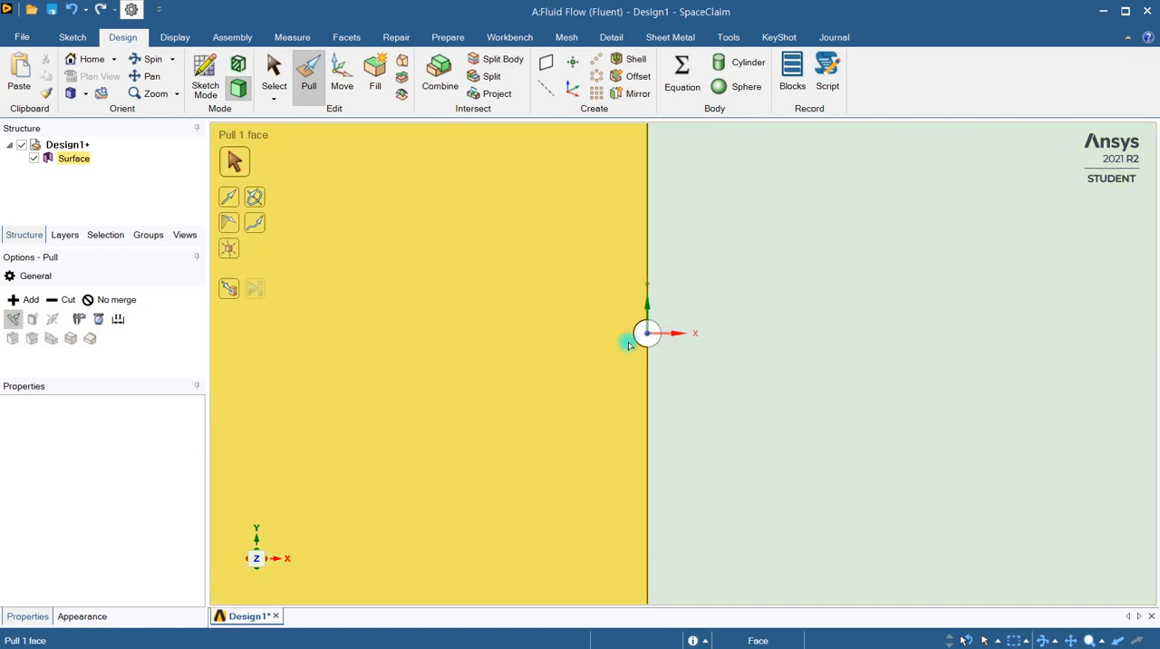
{"action": "scroll", "coordinate": [629, 343], "scroll_direction": "down", "scroll_amount": 5}
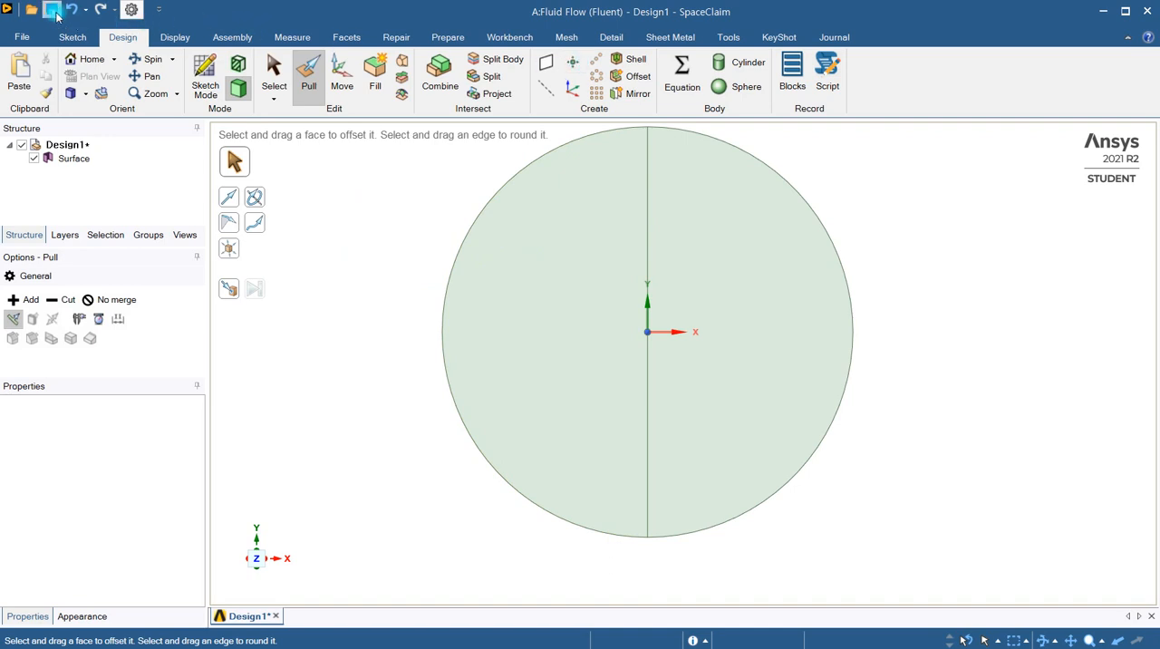
Switch to Workbench and open the Fluid Flow (Fluent) system's mesh in Ansys Meshing
{"action": "left_click", "coordinate": [1105, 12]}
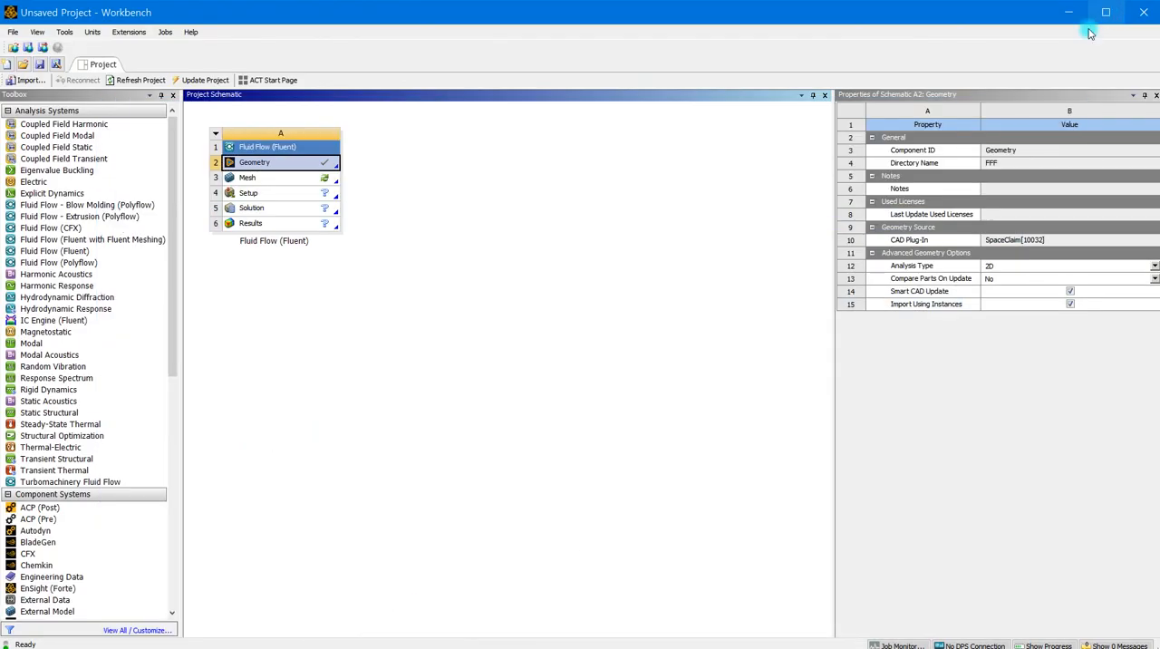
{"action": "double_click", "coordinate": [271, 179]}
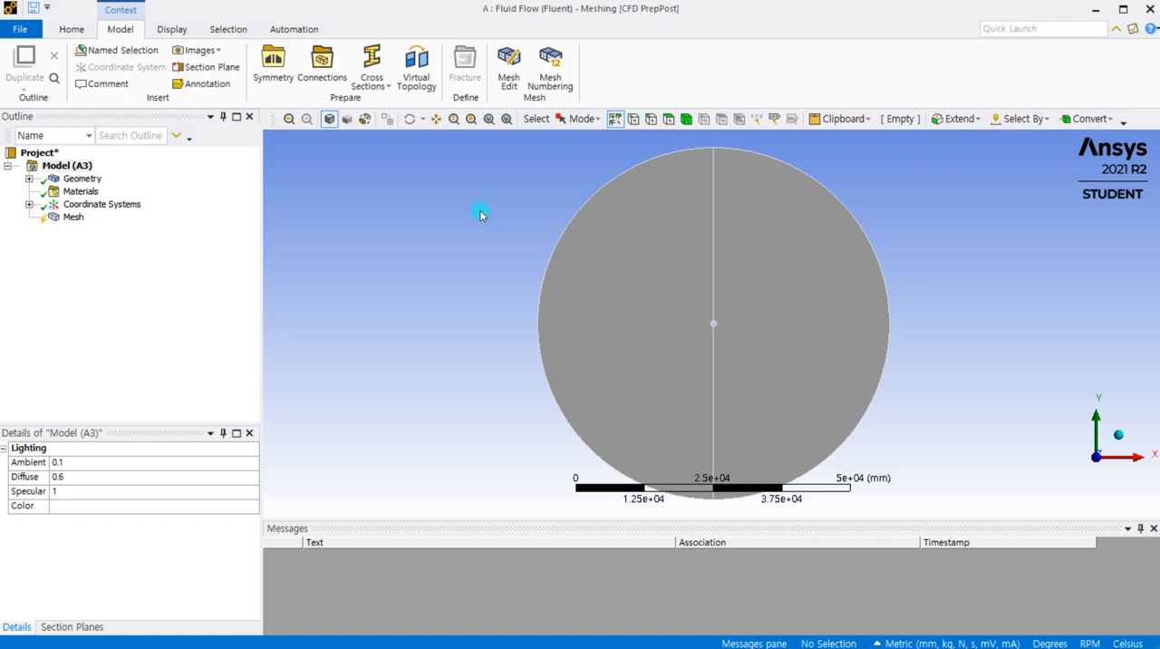
Add a Face Meshing control to the mesh, scoped to both half-disc faces
{"action": "left_click", "coordinate": [76, 221]}
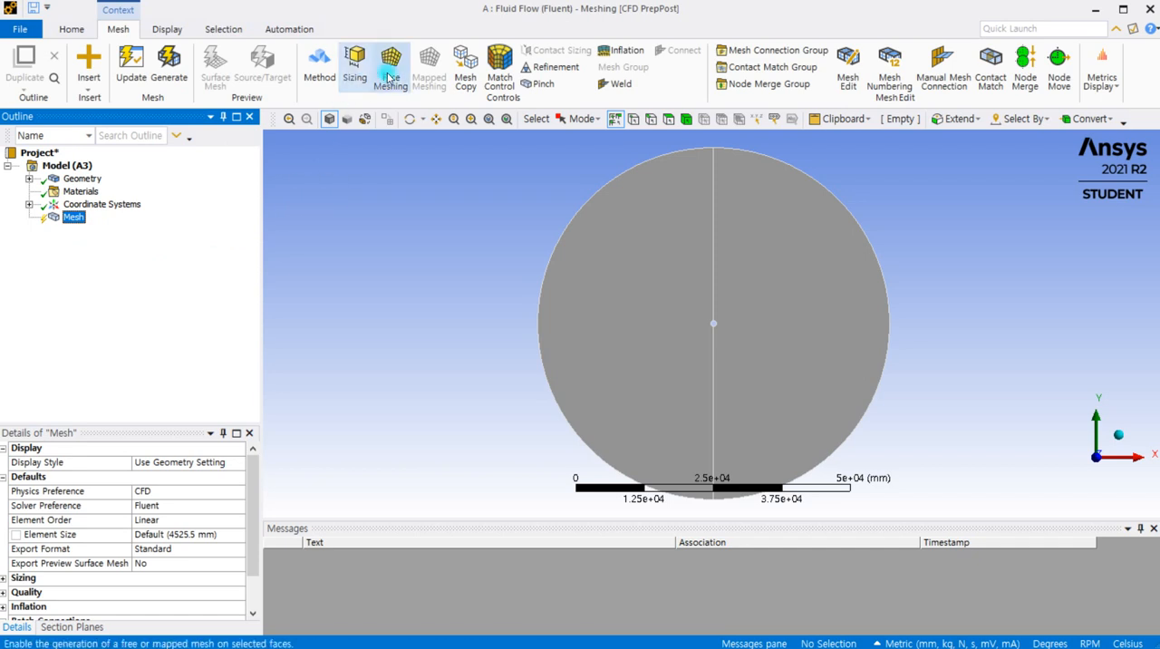
{"action": "left_click", "coordinate": [390, 79]}
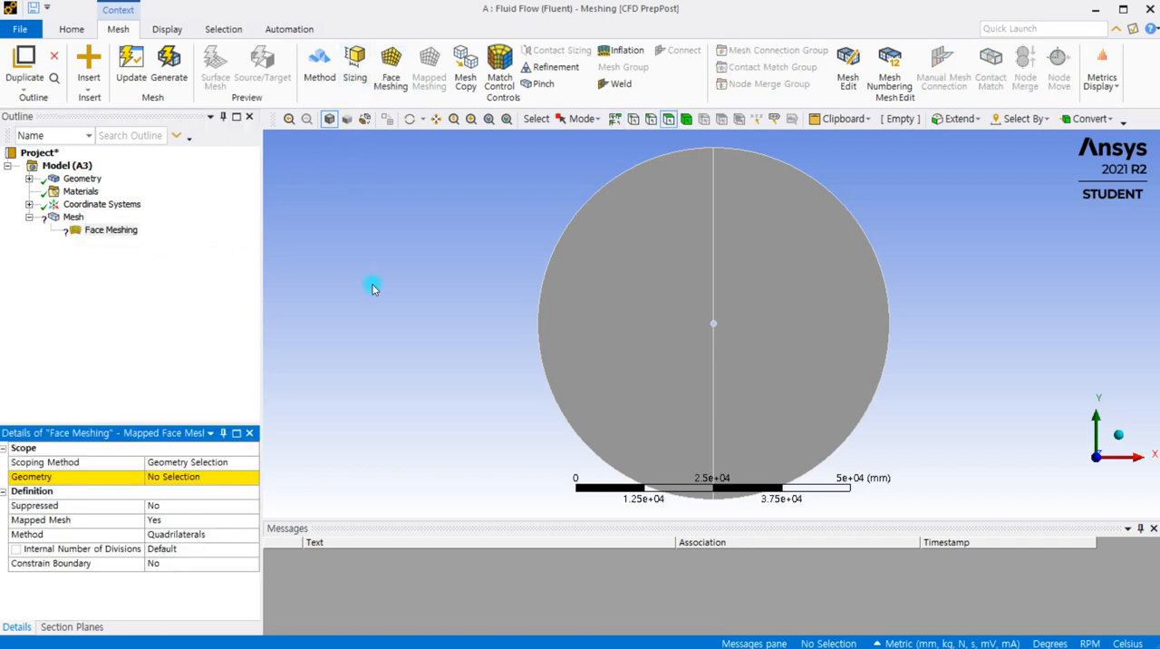
{"action": "left_click", "coordinate": [640, 310]}
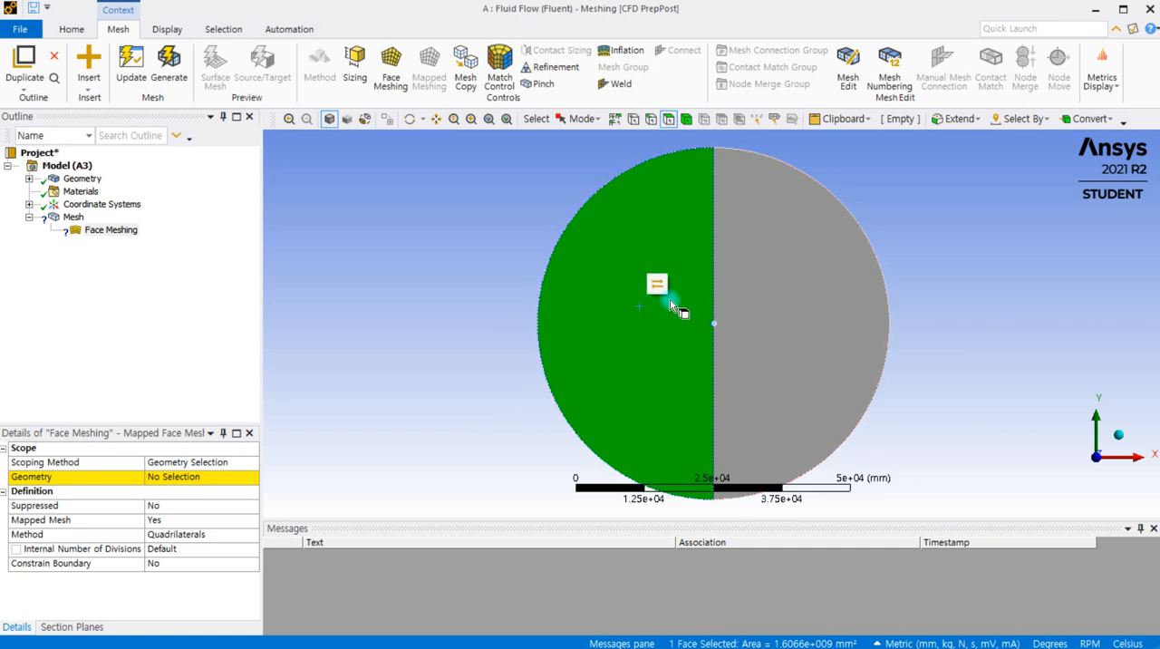
{"action": "left_click", "coordinate": [766, 294], "text": "ctrl"}
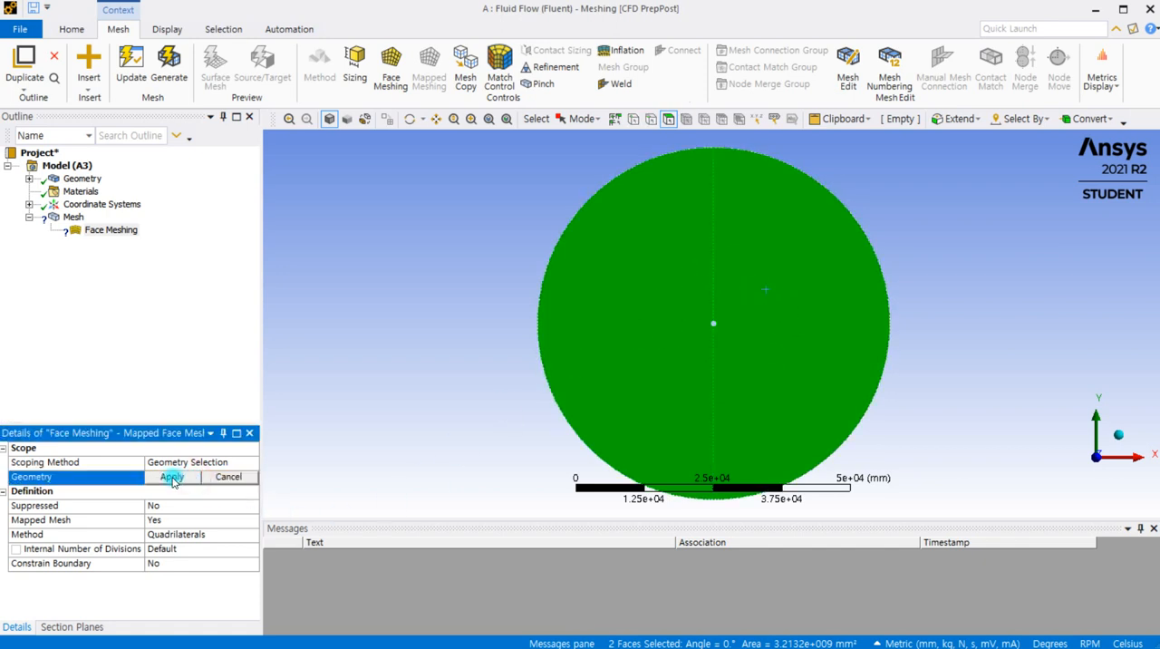
{"action": "left_click", "coordinate": [171, 477]}
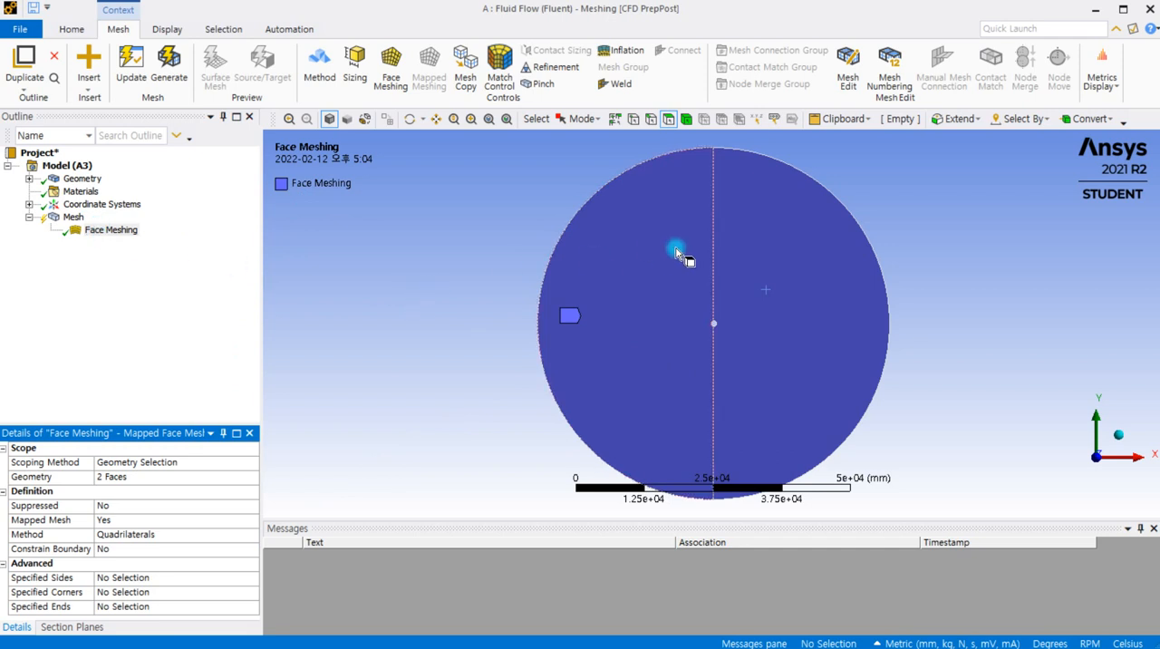
Add a Sizing control scoped to four edges: the two outer arcs and the two arcs of the central hole
{"action": "left_click", "coordinate": [354, 62]}
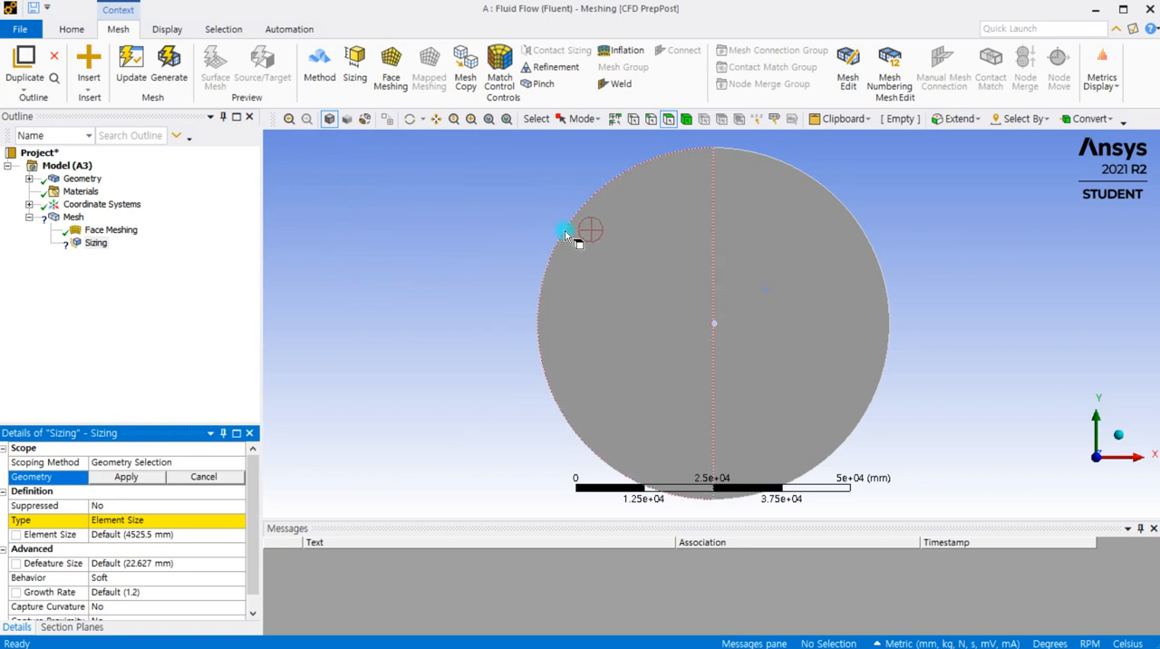
{"action": "left_click", "coordinate": [654, 122]}
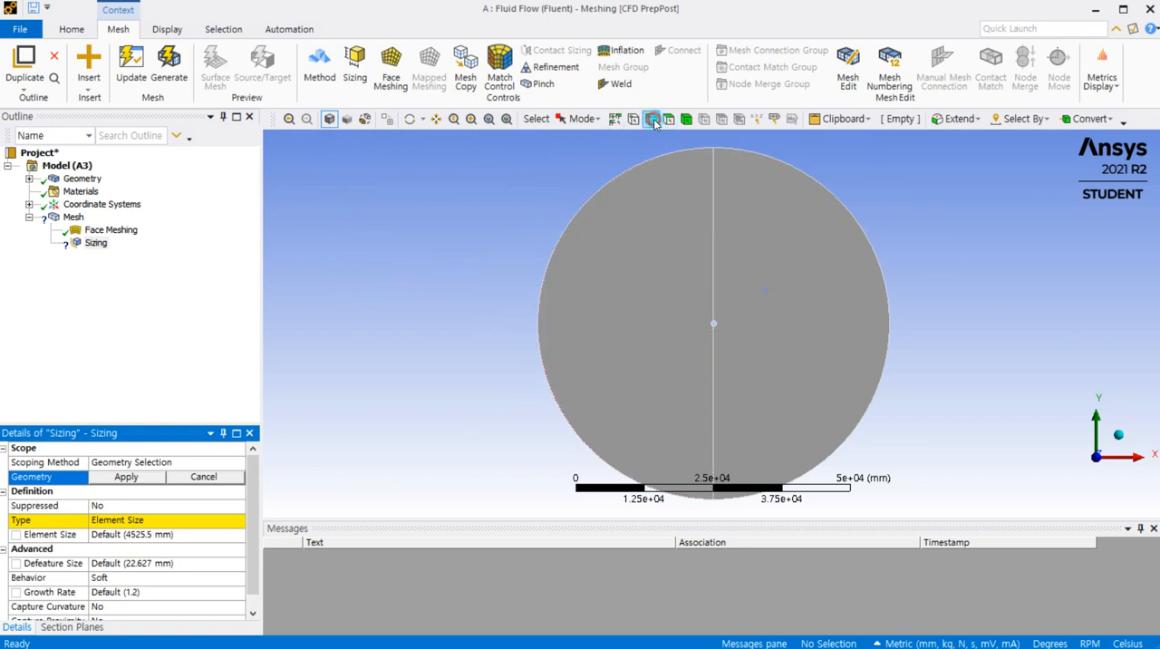
{"action": "left_click", "coordinate": [581, 221]}
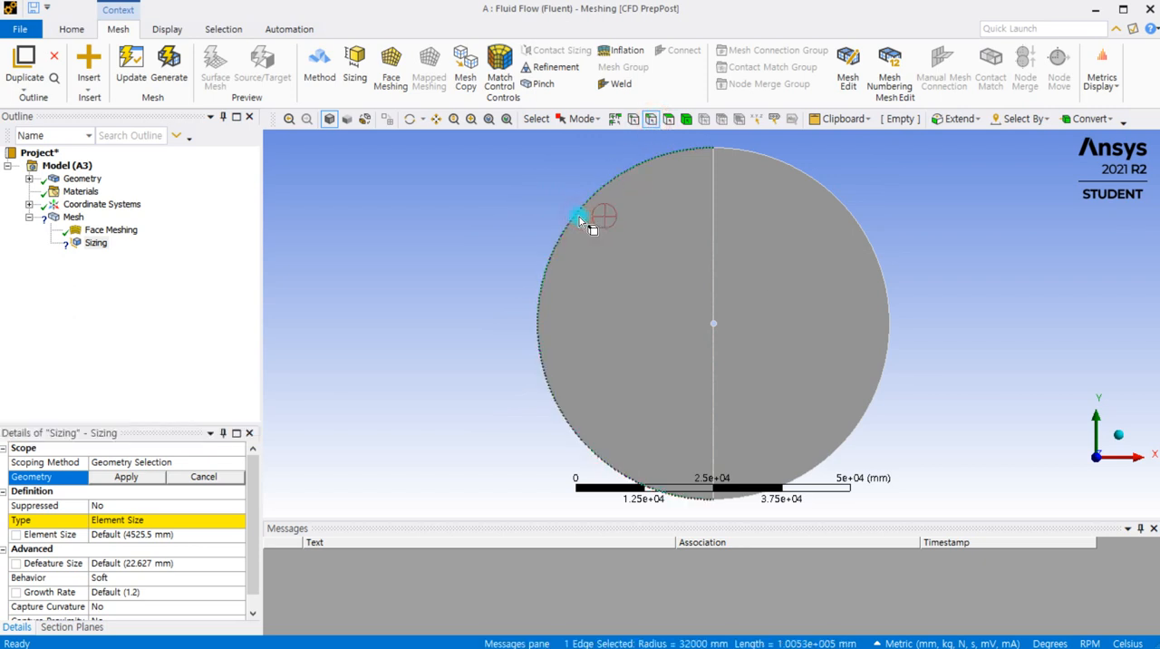
{"action": "left_click", "coordinate": [849, 209], "text": "ctrl"}
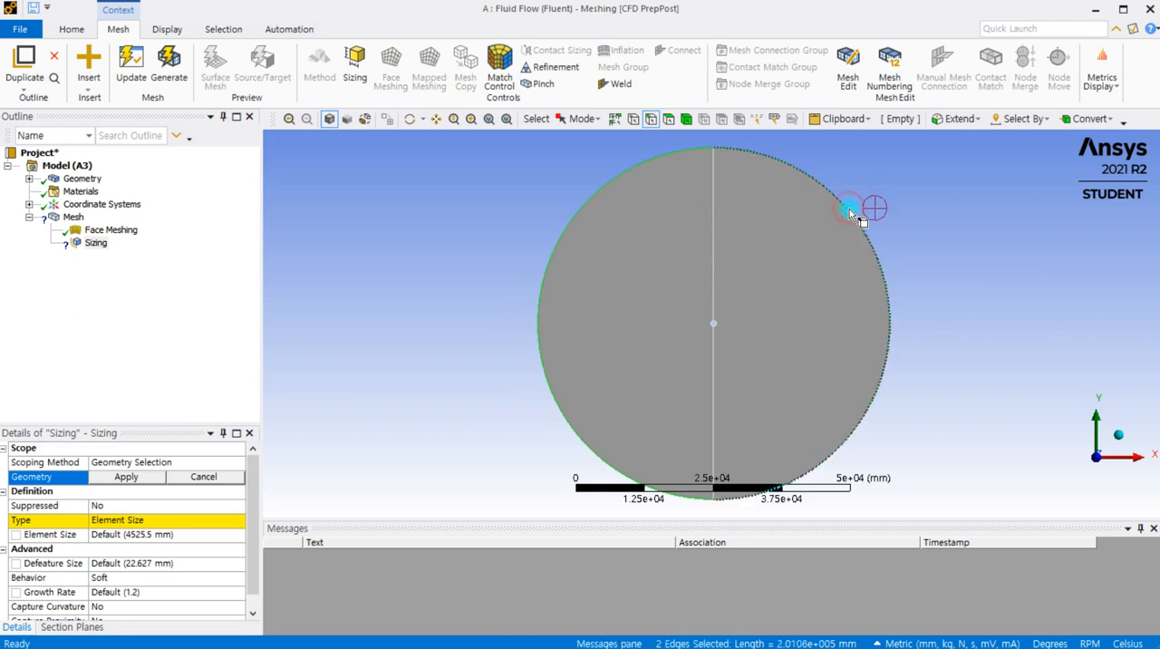
{"action": "scroll", "coordinate": [710, 341], "scroll_direction": "up", "scroll_amount": 2}
{"action": "scroll", "coordinate": [711, 341], "scroll_direction": "up", "scroll_amount": 3}
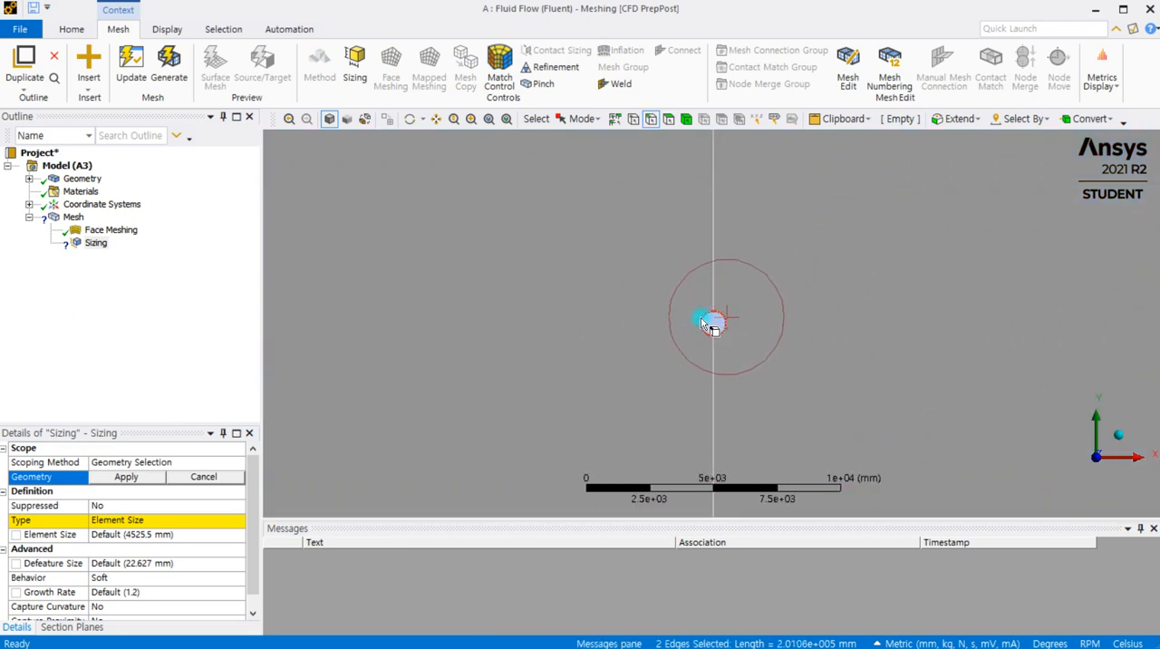
{"action": "left_click", "coordinate": [715, 325], "text": "ctrl"}
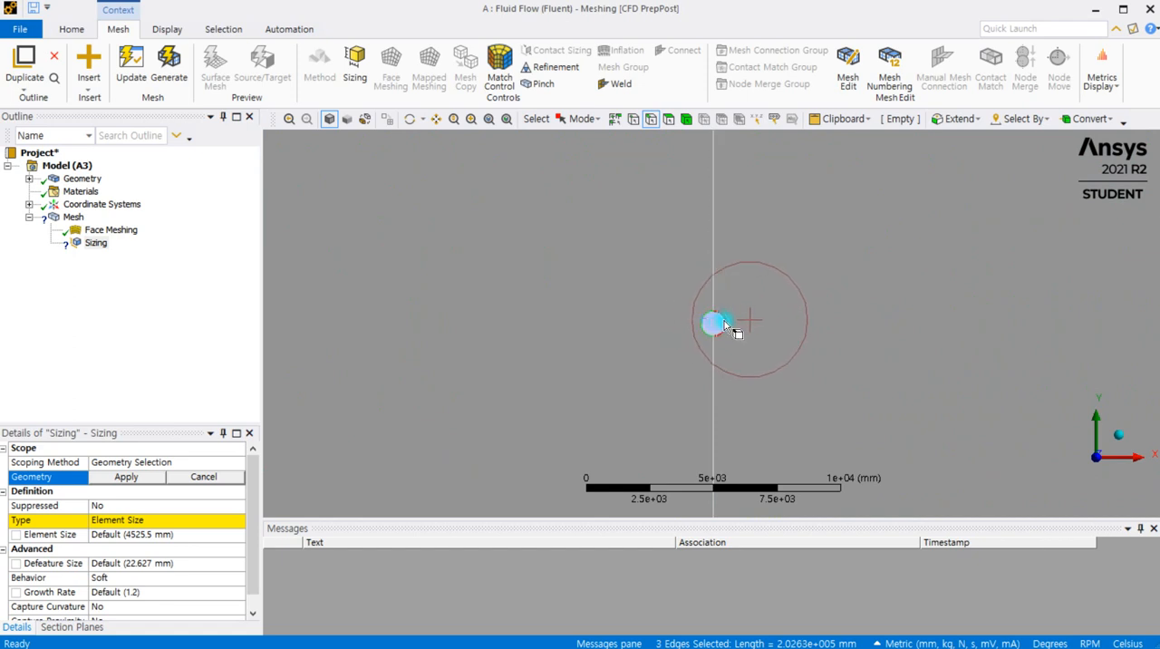
{"action": "left_click", "coordinate": [728, 326], "text": "ctrl"}
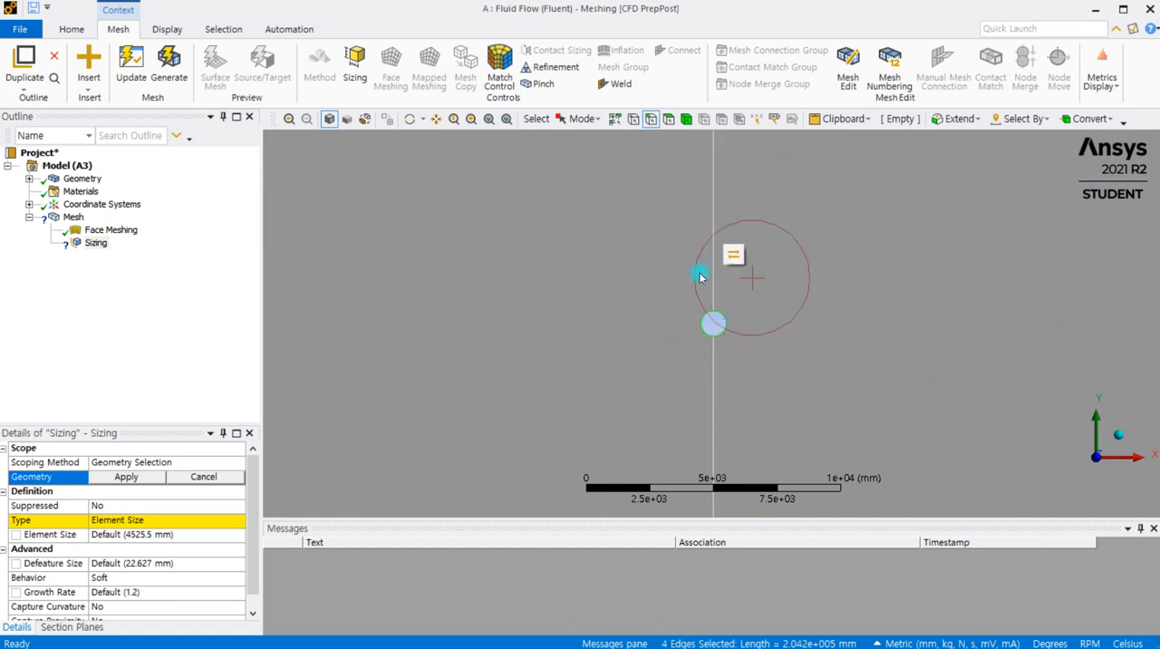
{"action": "left_click", "coordinate": [127, 475]}
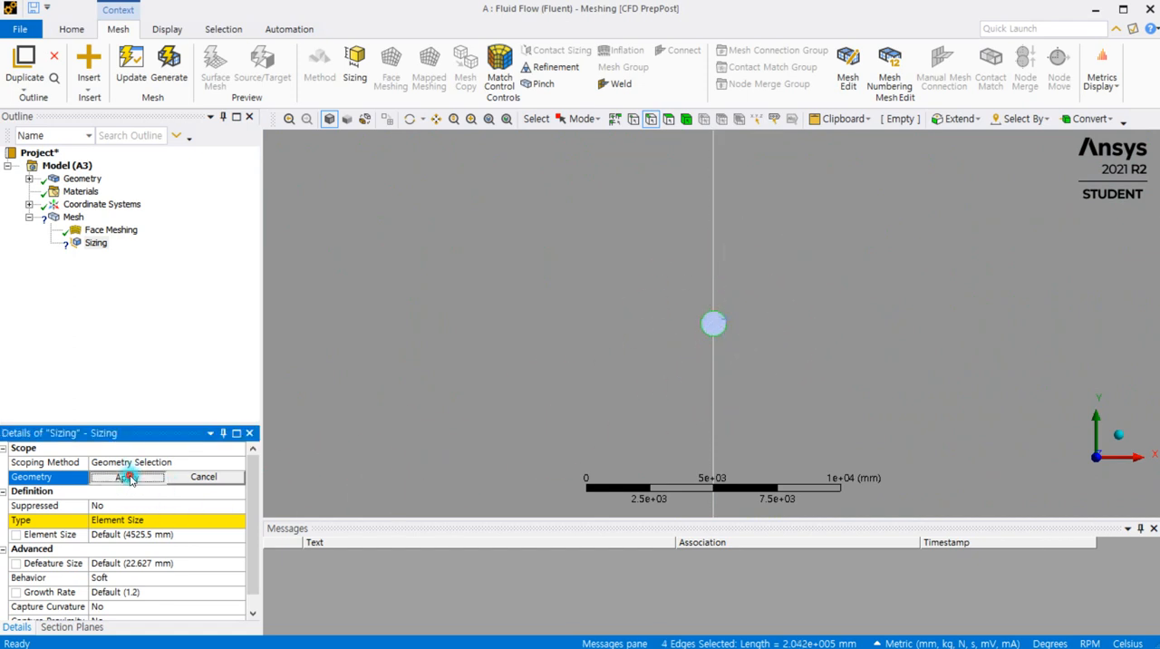
Define the arcs' edge sizing by Number of Divisions with 96 divisions and Hard behavior
{"action": "left_click", "coordinate": [177, 520]}
{"action": "left_click", "coordinate": [239, 524]}
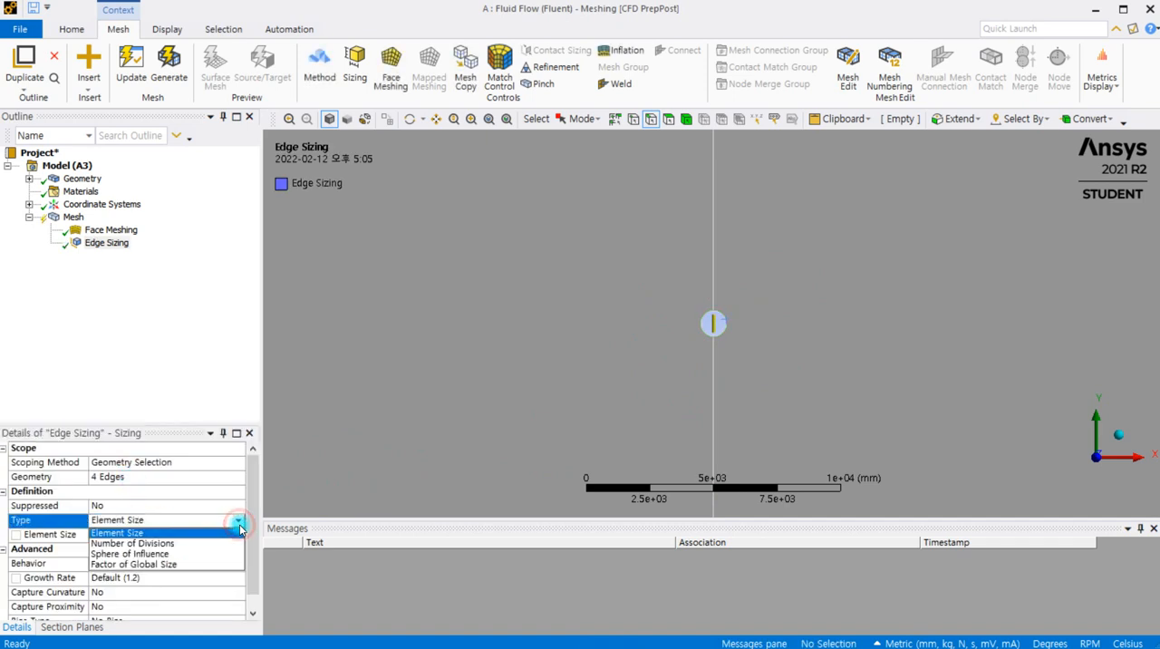
{"action": "left_click", "coordinate": [145, 543]}
{"action": "left_click", "coordinate": [123, 535]}
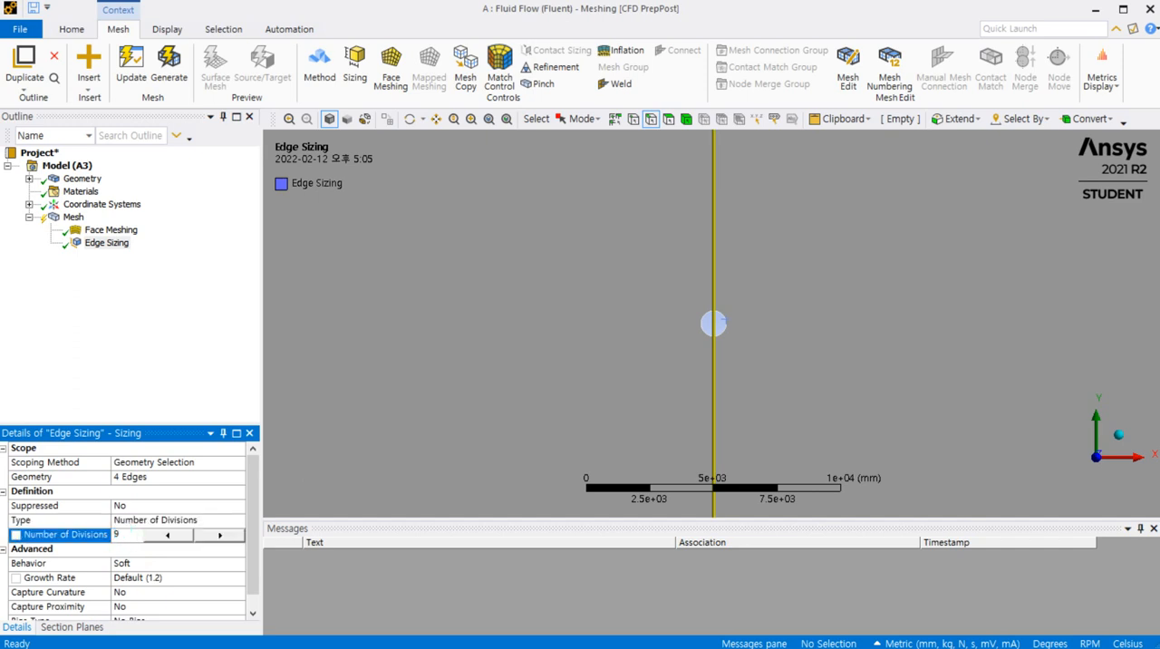
{"action": "type", "text": "96"}
{"action": "left_click", "coordinate": [132, 563]}
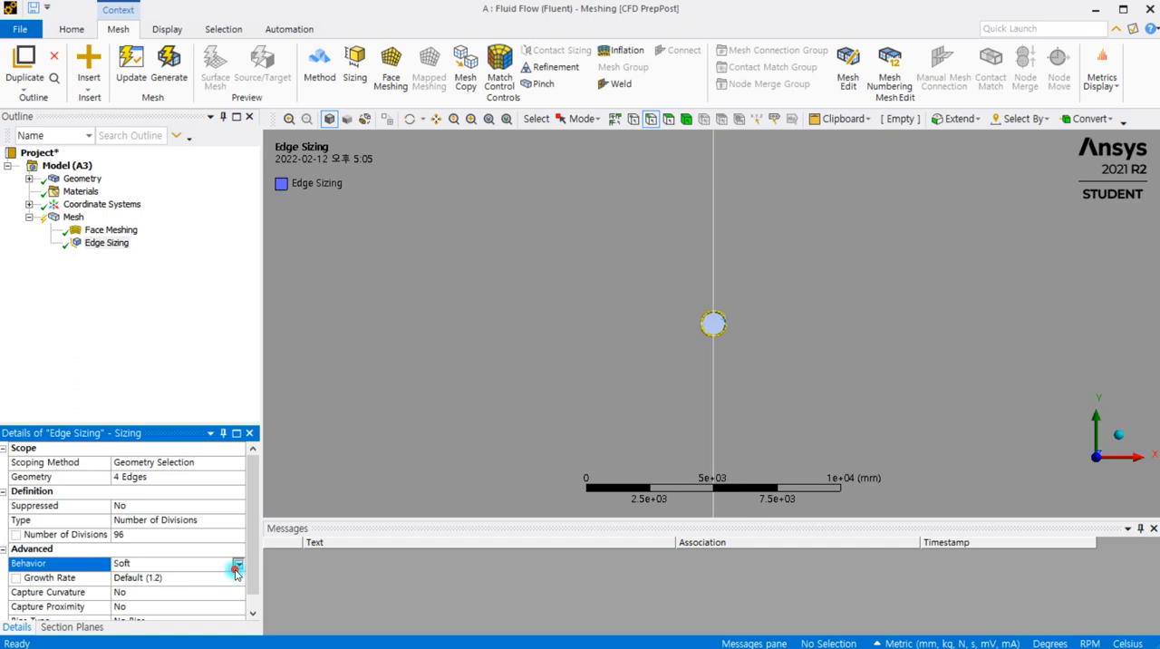
{"action": "left_click", "coordinate": [235, 565]}
{"action": "left_click", "coordinate": [127, 591]}
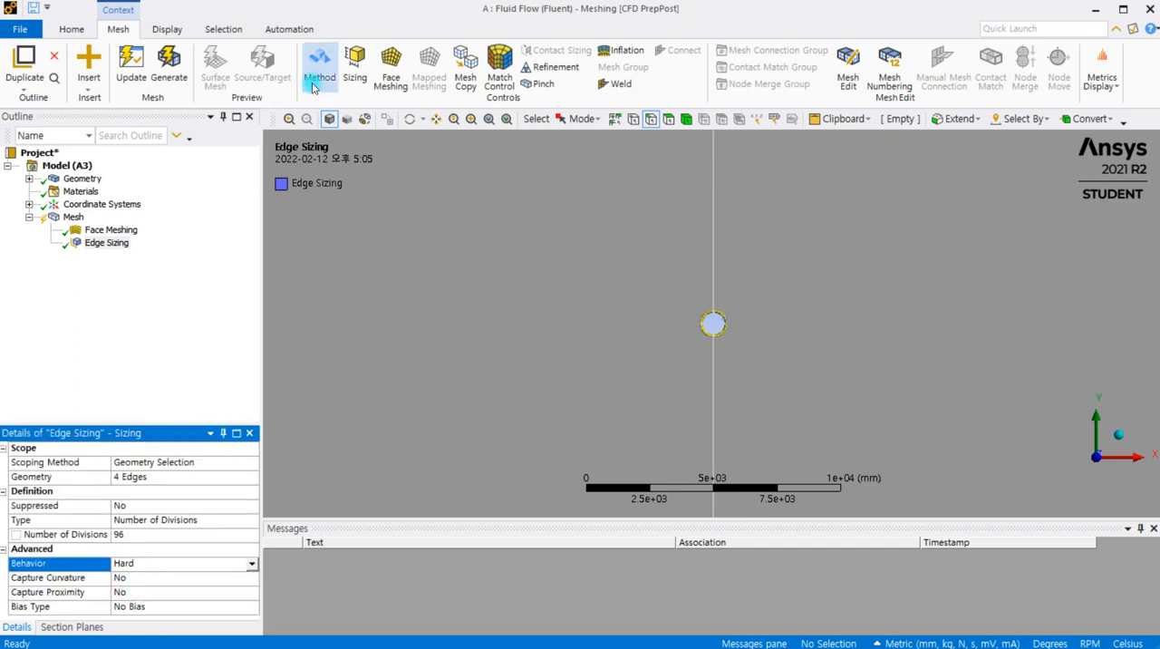
Add a second Sizing control scoped to the two vertical dividing lines above and below the central hole
{"action": "left_click", "coordinate": [355, 71]}
{"action": "scroll", "coordinate": [534, 299], "scroll_direction": "down", "scroll_amount": 5}
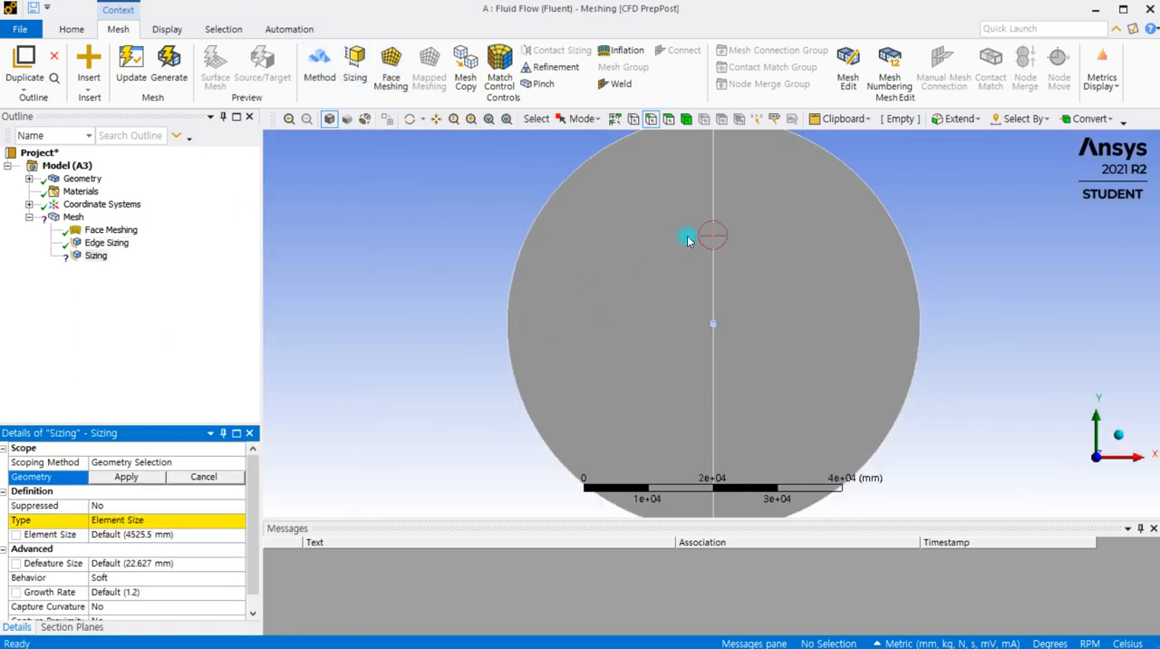
{"action": "left_click", "coordinate": [713, 220]}
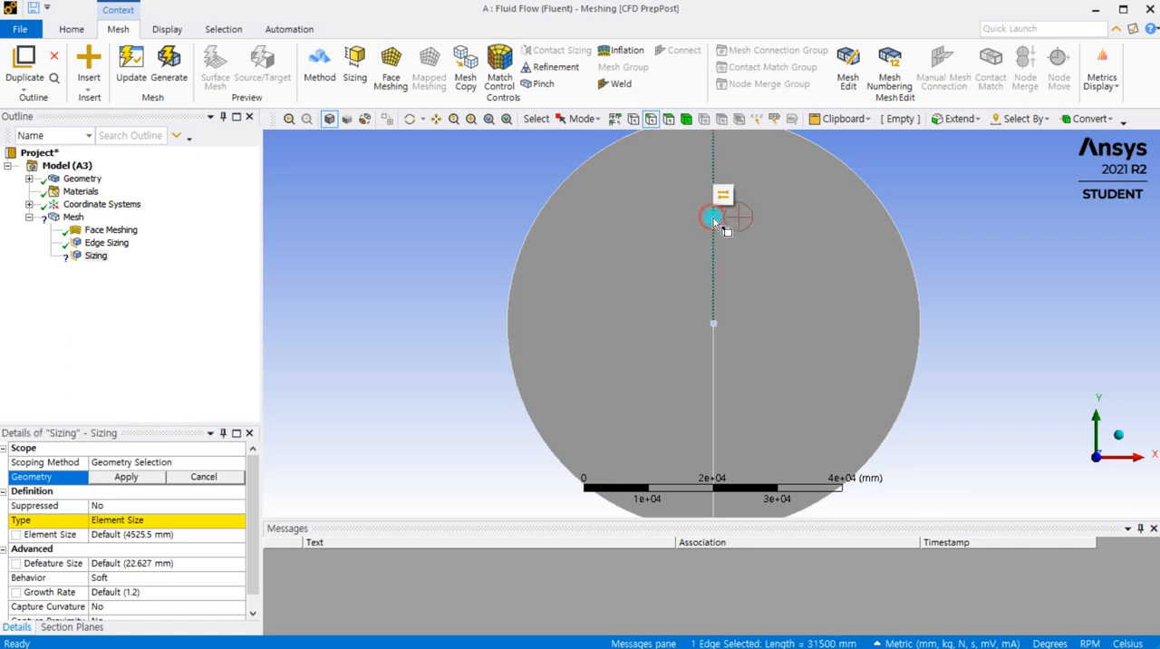
{"action": "left_click", "coordinate": [715, 368], "text": "ctrl"}
{"action": "left_click", "coordinate": [127, 476]}
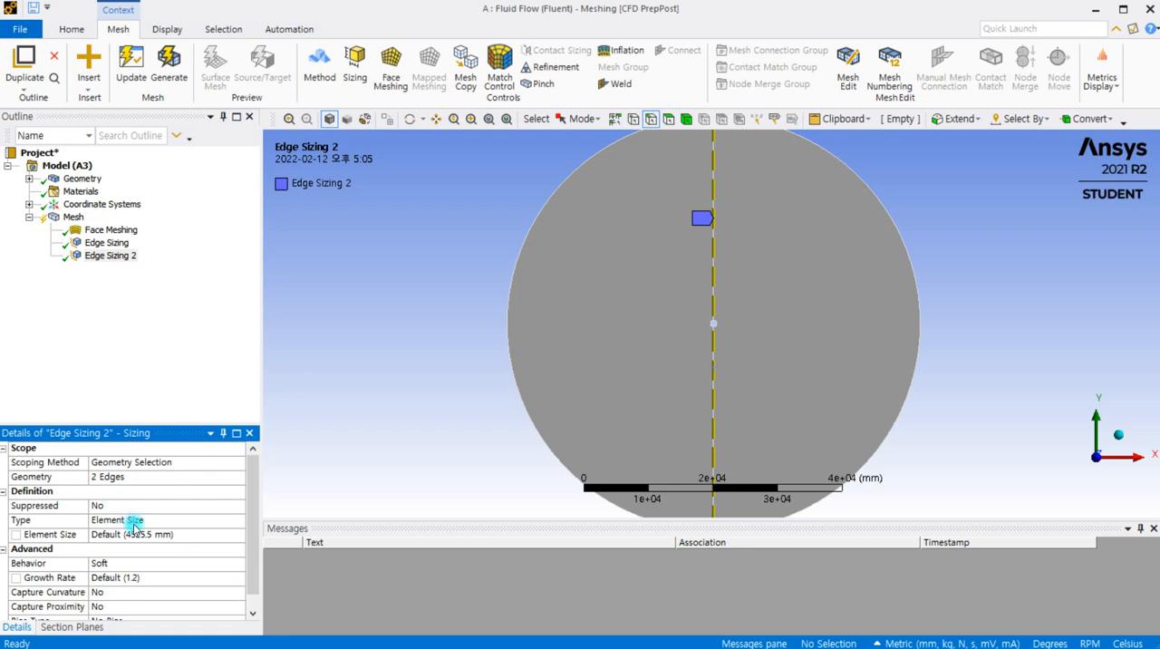
Define the vertical lines' edge sizing by Number of Divisions with 96 divisions and Hard behavior
{"action": "left_click", "coordinate": [136, 519]}
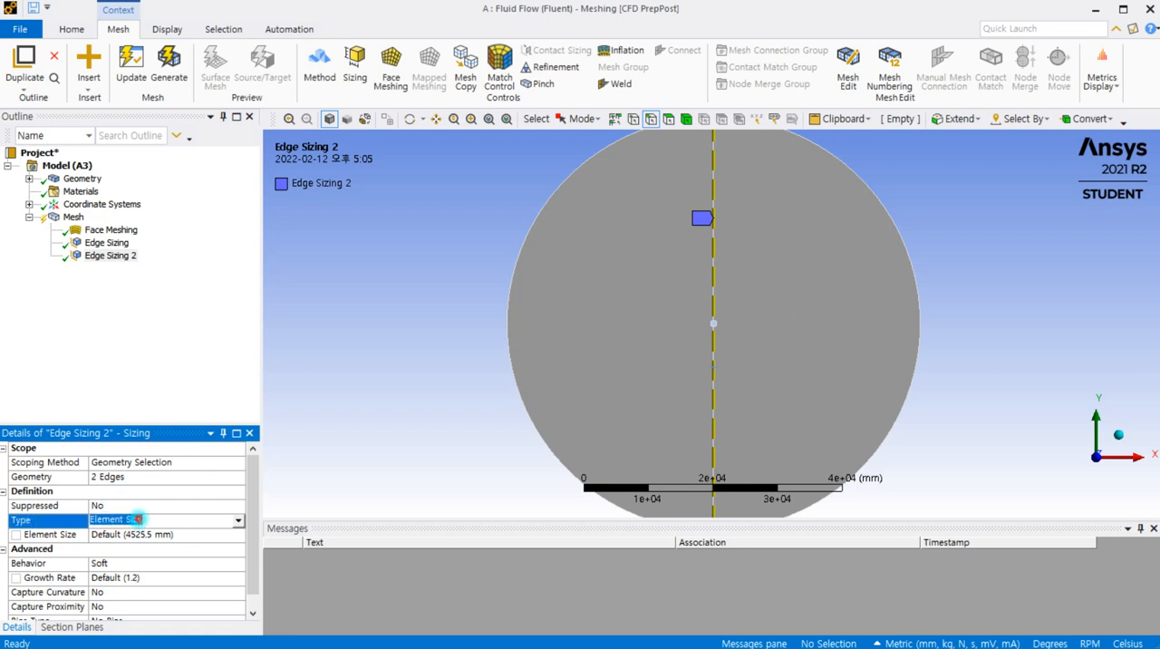
{"action": "left_click", "coordinate": [239, 524]}
{"action": "left_click", "coordinate": [180, 544]}
{"action": "left_click", "coordinate": [126, 536]}
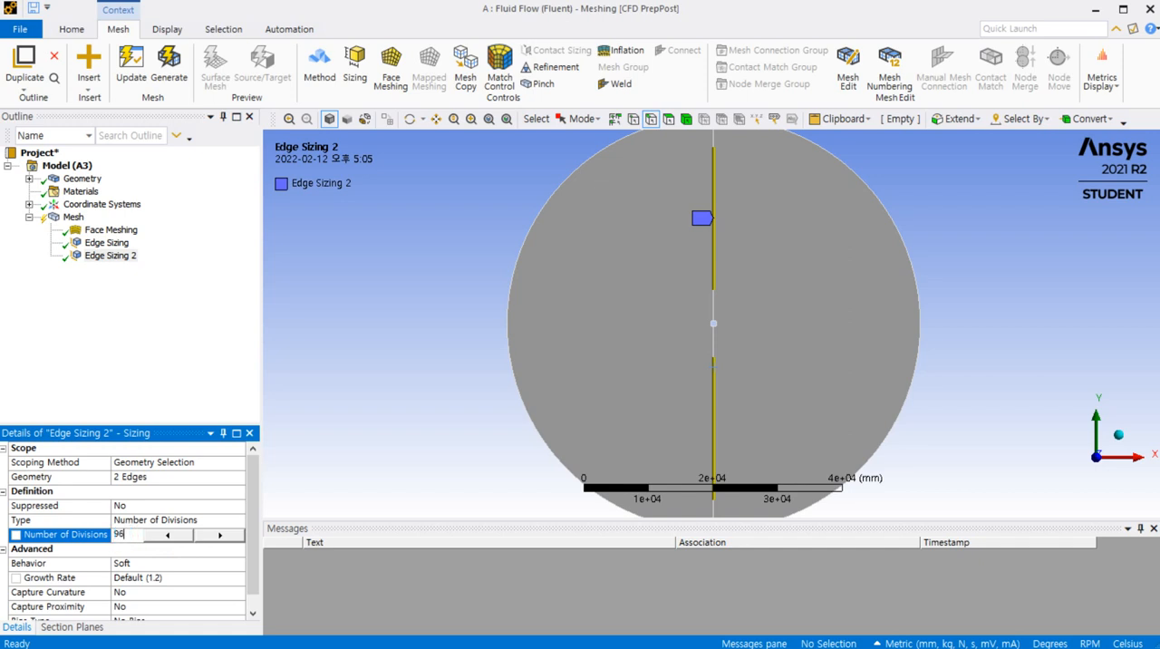
{"action": "left_click", "coordinate": [167, 564]}
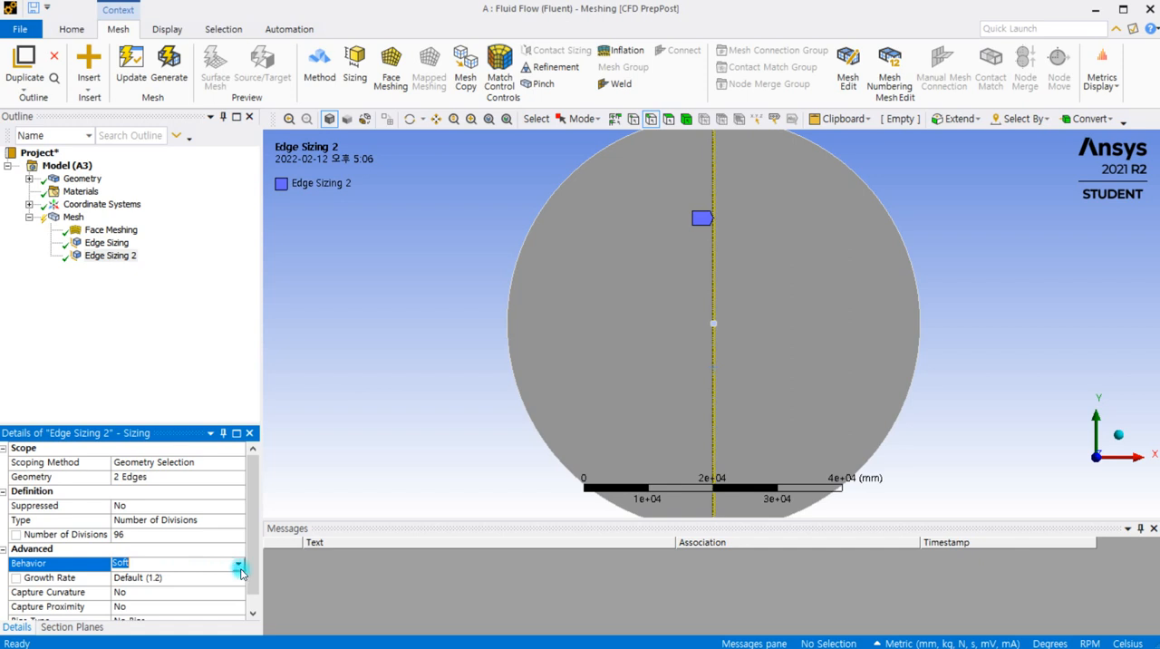
{"action": "scroll", "coordinate": [714, 322], "scroll_direction": "up", "scroll_amount": 3}
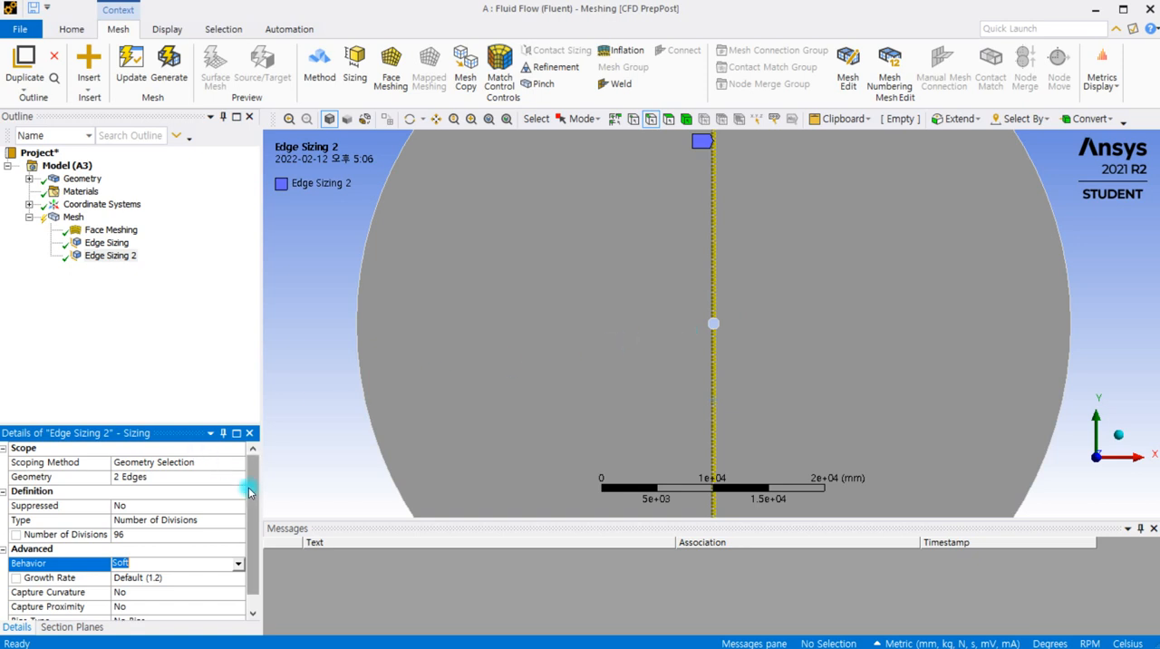
{"action": "left_click_drag", "start_coordinate": [255, 513], "coordinate": [259, 555]}
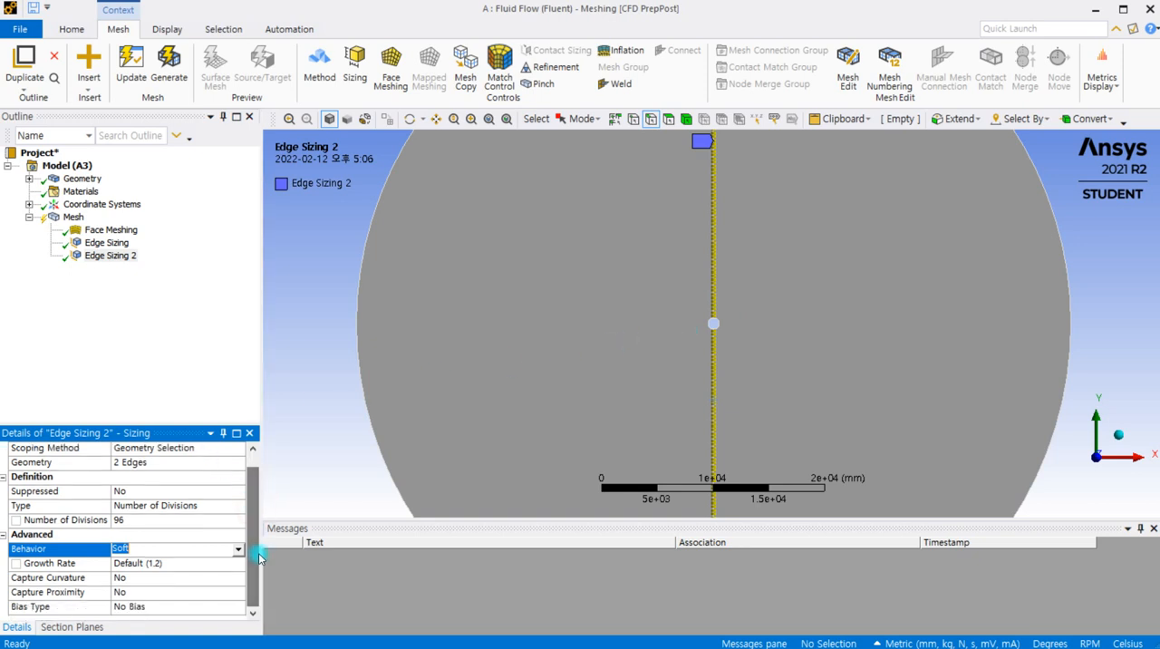
{"action": "left_click", "coordinate": [237, 549]}
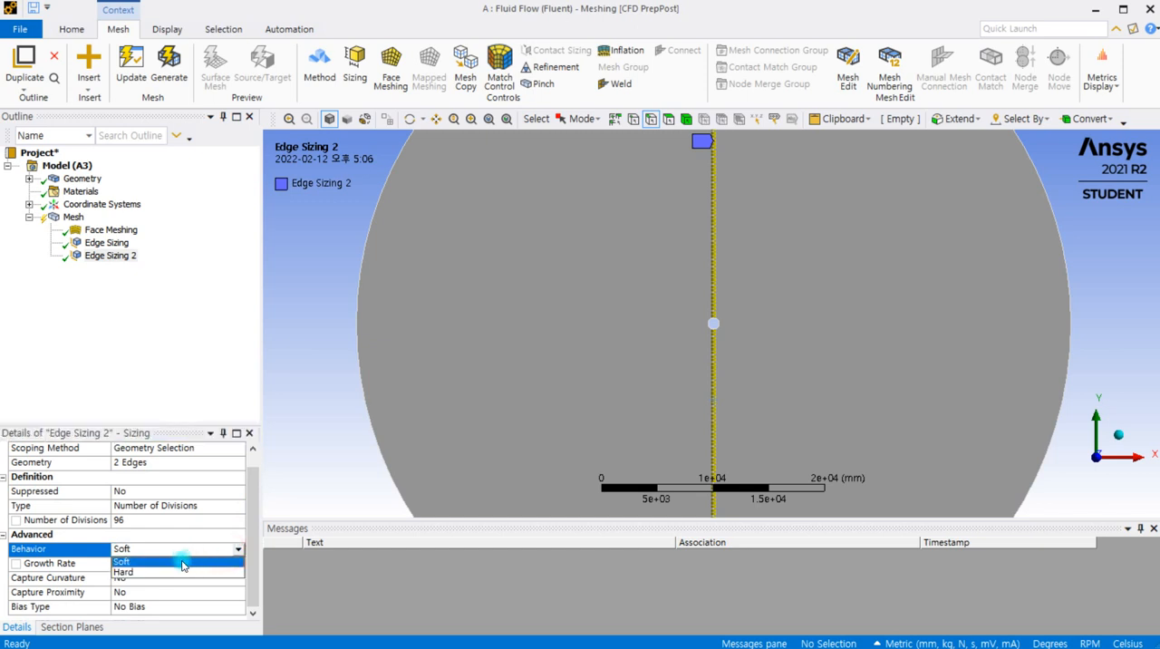
{"action": "left_click", "coordinate": [130, 572]}
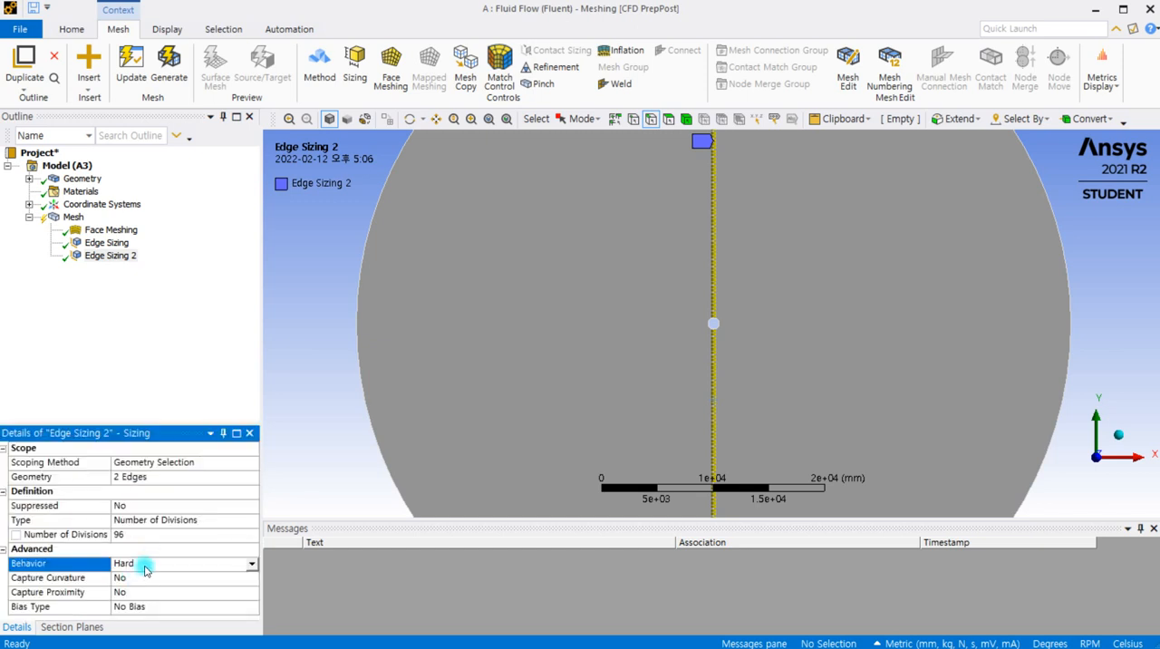
Bias the vertical lines' edge sizing with the single-direction, short-to-long spacing pattern and a bias factor of 460
{"action": "left_click", "coordinate": [148, 614]}
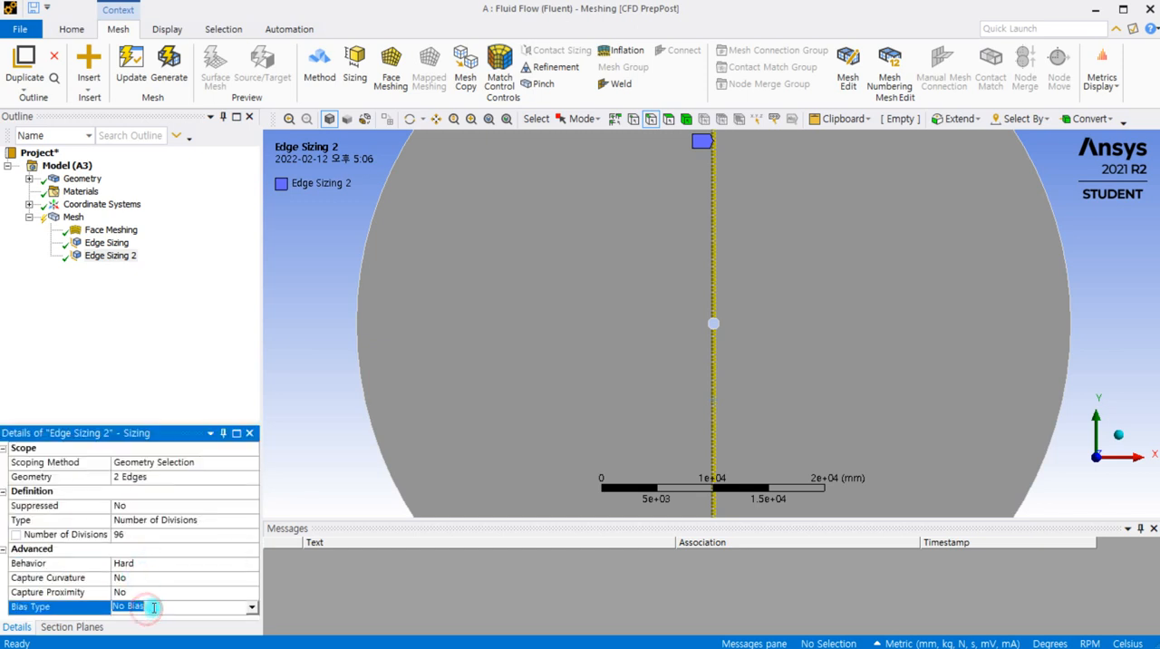
{"action": "left_click", "coordinate": [251, 607]}
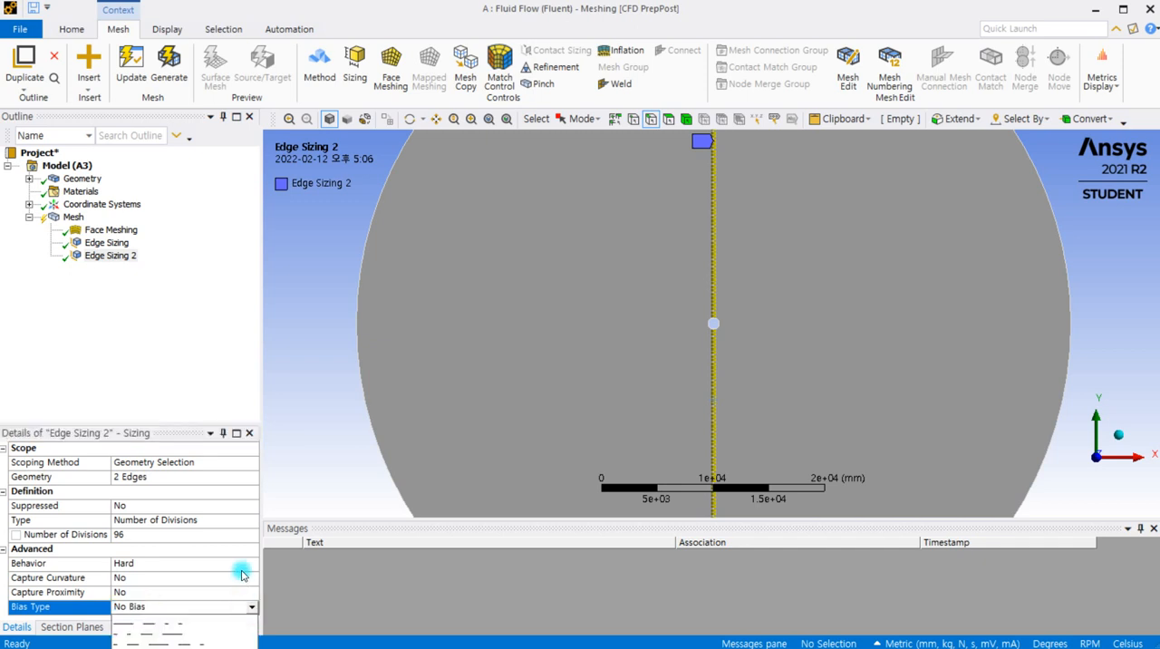
{"action": "left_click", "coordinate": [177, 637]}
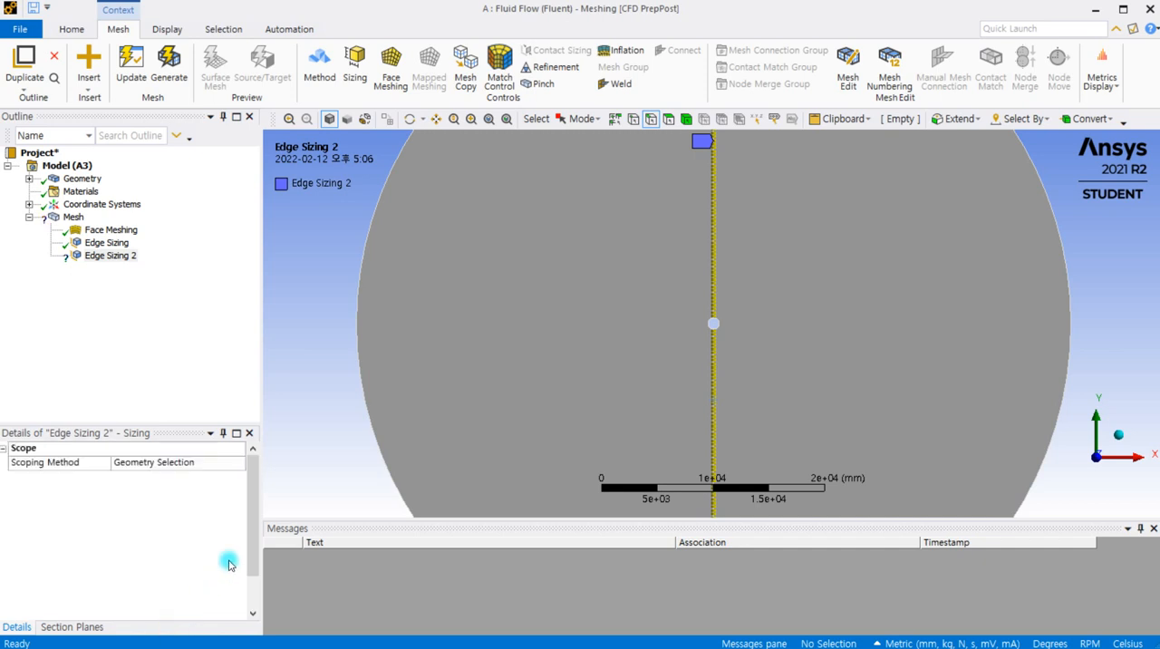
{"action": "scroll", "coordinate": [252, 580], "scroll_direction": "down", "scroll_amount": 1}
{"action": "left_click", "coordinate": [168, 592]}
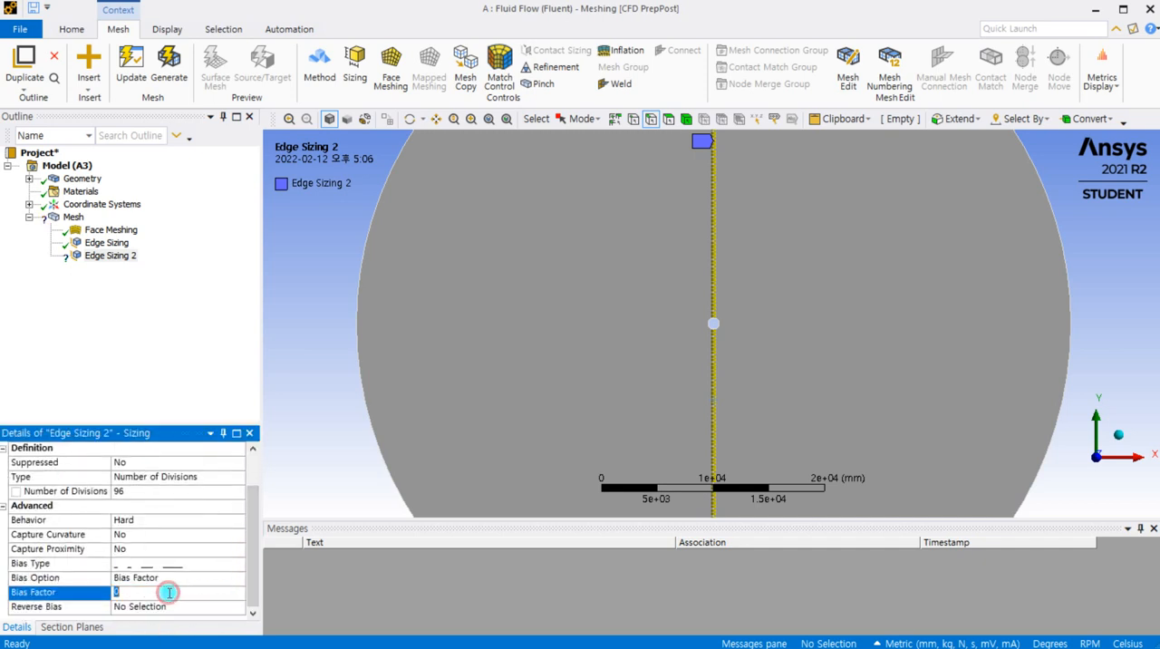
{"action": "type", "text": "460"}
{"action": "left_click", "coordinate": [249, 358]}
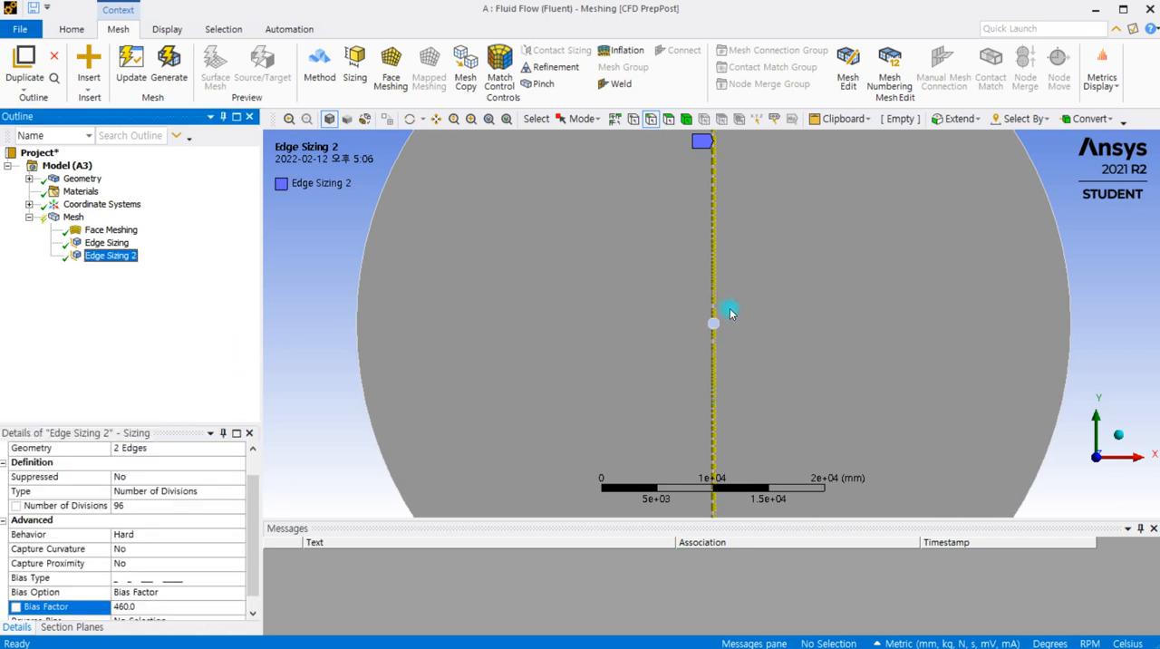
Examine the biased division spacing along the vertical lines, from the central hole out toward the outer boundary
{"action": "scroll", "coordinate": [730, 311], "scroll_direction": "up", "scroll_amount": 5}
{"action": "scroll", "coordinate": [733, 317], "scroll_direction": "up", "scroll_amount": 2}
{"action": "scroll", "coordinate": [734, 314], "scroll_direction": "down", "scroll_amount": 2}
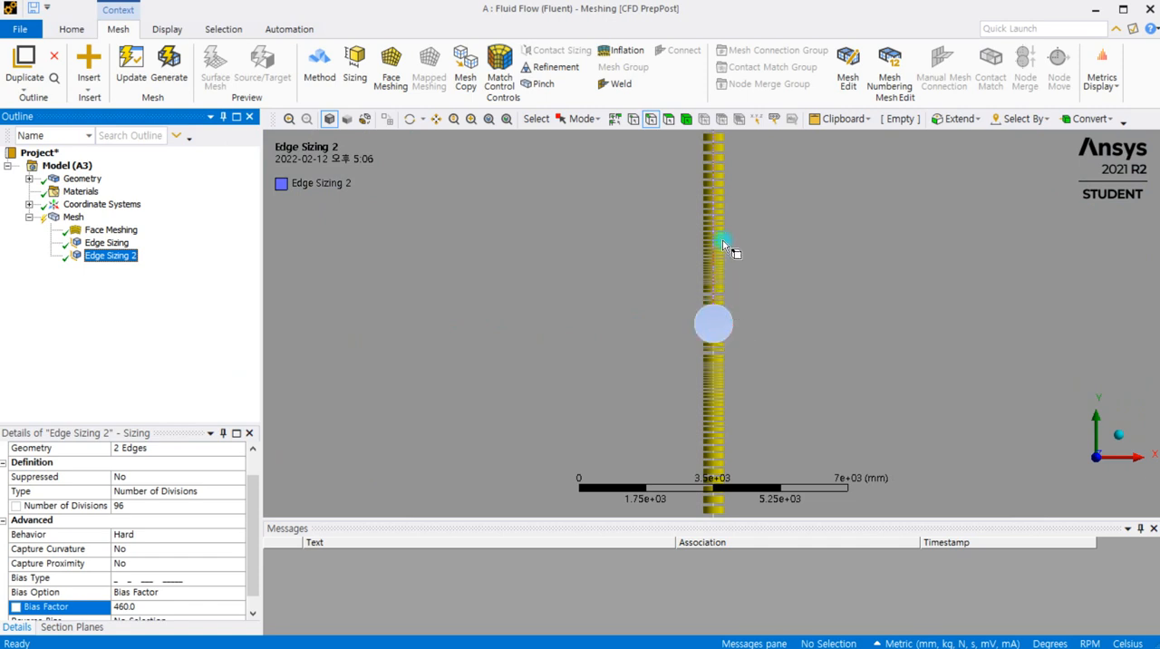
{"action": "scroll", "coordinate": [753, 422], "scroll_direction": "down", "scroll_amount": 6}
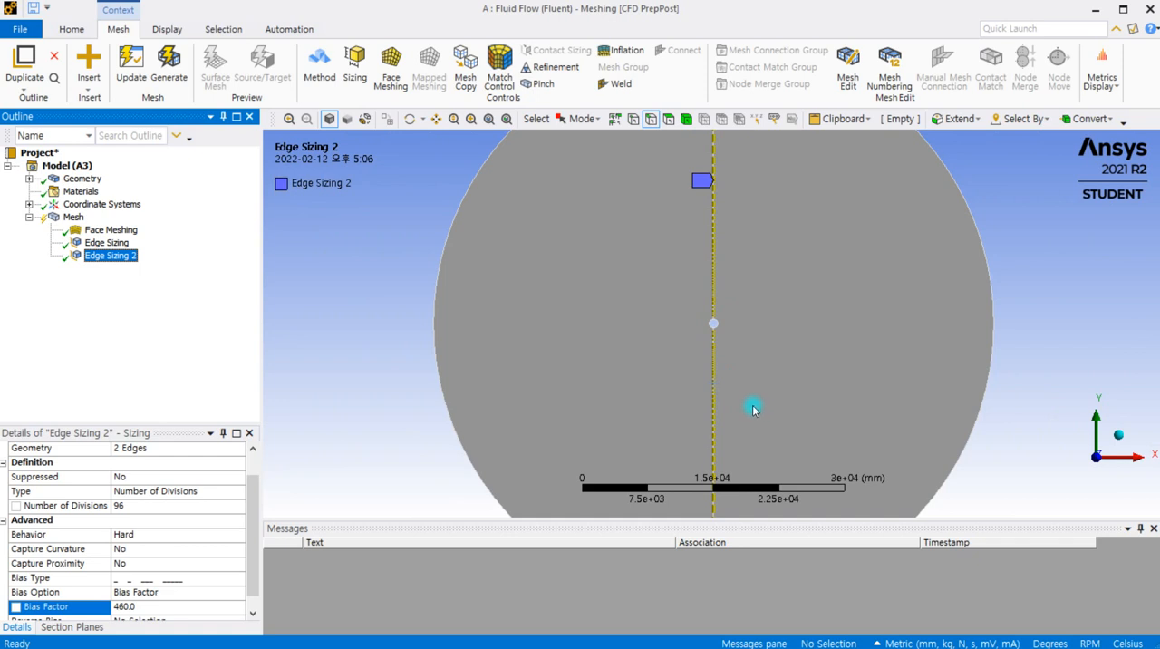
{"action": "middle_click_drag", "start_coordinate": [753, 407], "coordinate": [675, 262], "text": "ctrl"}
{"action": "scroll", "coordinate": [653, 392], "scroll_direction": "up", "scroll_amount": 3}
{"action": "scroll", "coordinate": [650, 394], "scroll_direction": "up", "scroll_amount": 2}
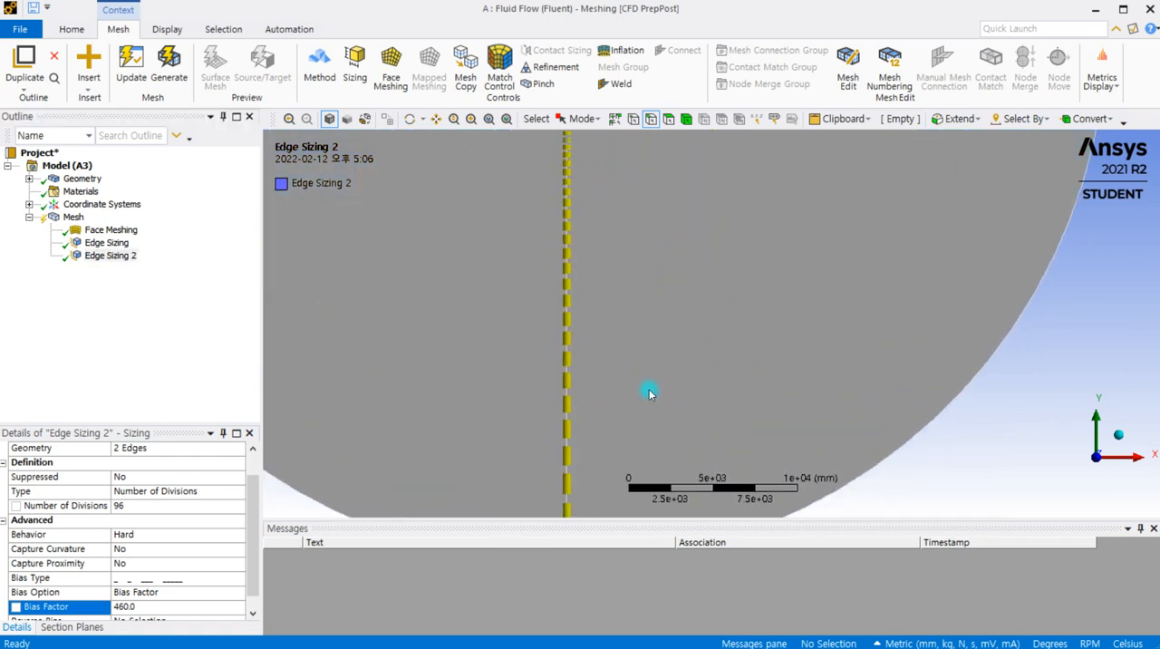
{"action": "scroll", "coordinate": [648, 393], "scroll_direction": "down", "scroll_amount": 4}
{"action": "middle_click_drag", "start_coordinate": [528, 313], "coordinate": [495, 484], "text": "ctrl"}
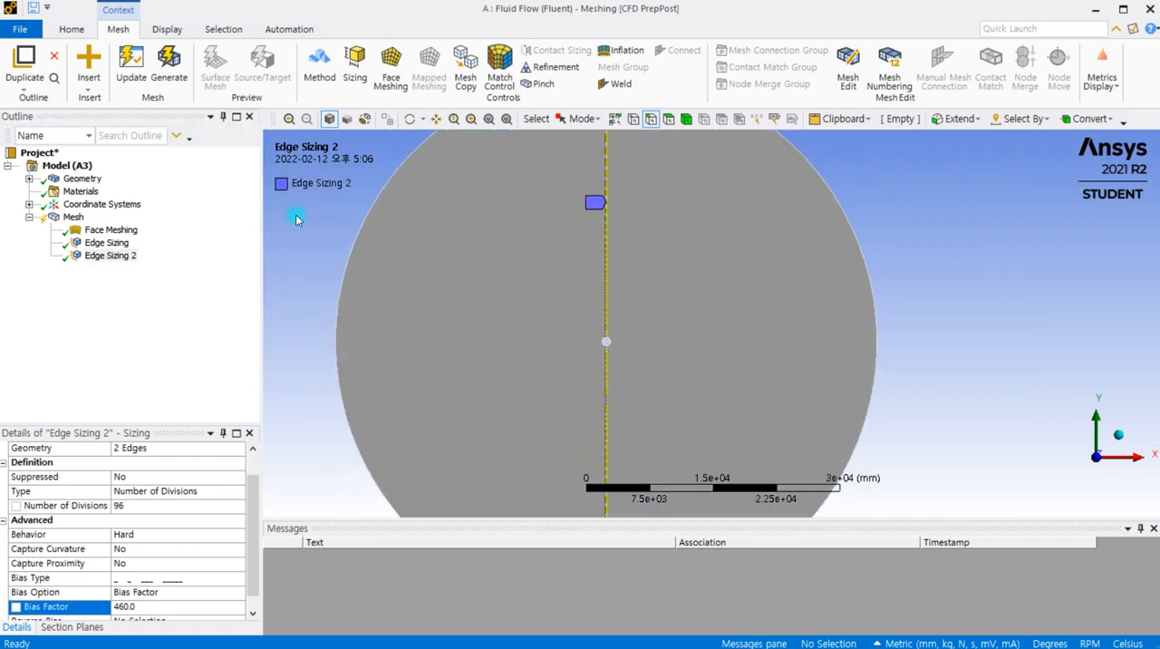
Generate the mesh and inspect the cells around the central hole and across the whole circular domain
{"action": "left_click", "coordinate": [179, 72]}
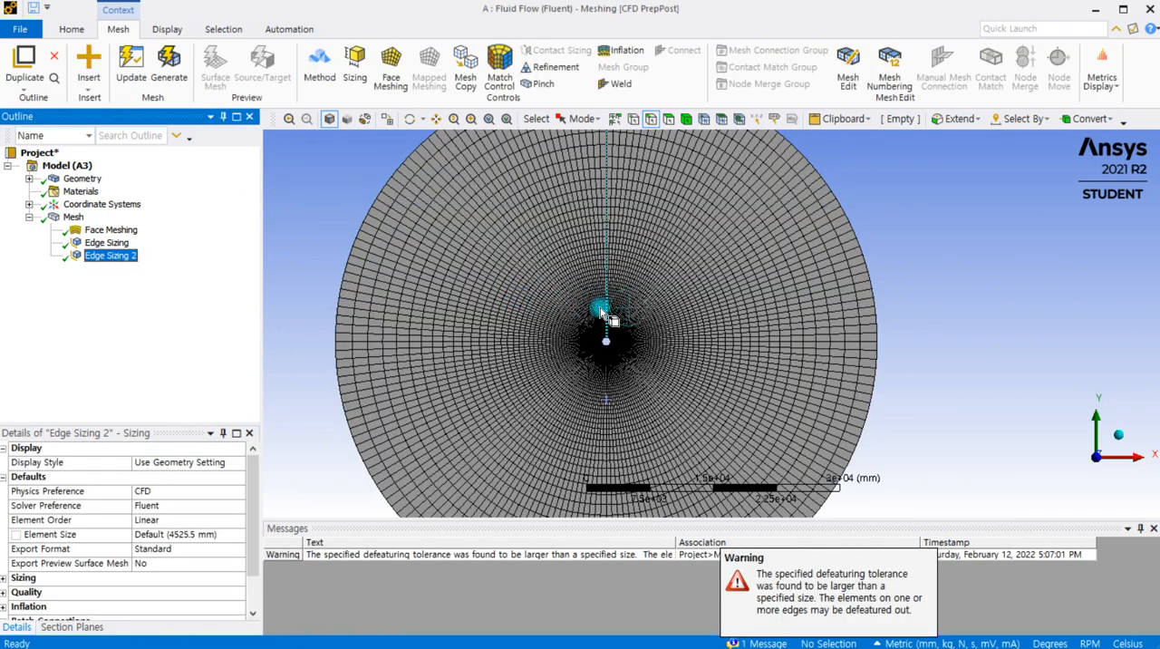
{"action": "scroll", "coordinate": [614, 361], "scroll_direction": "up", "scroll_amount": 2}
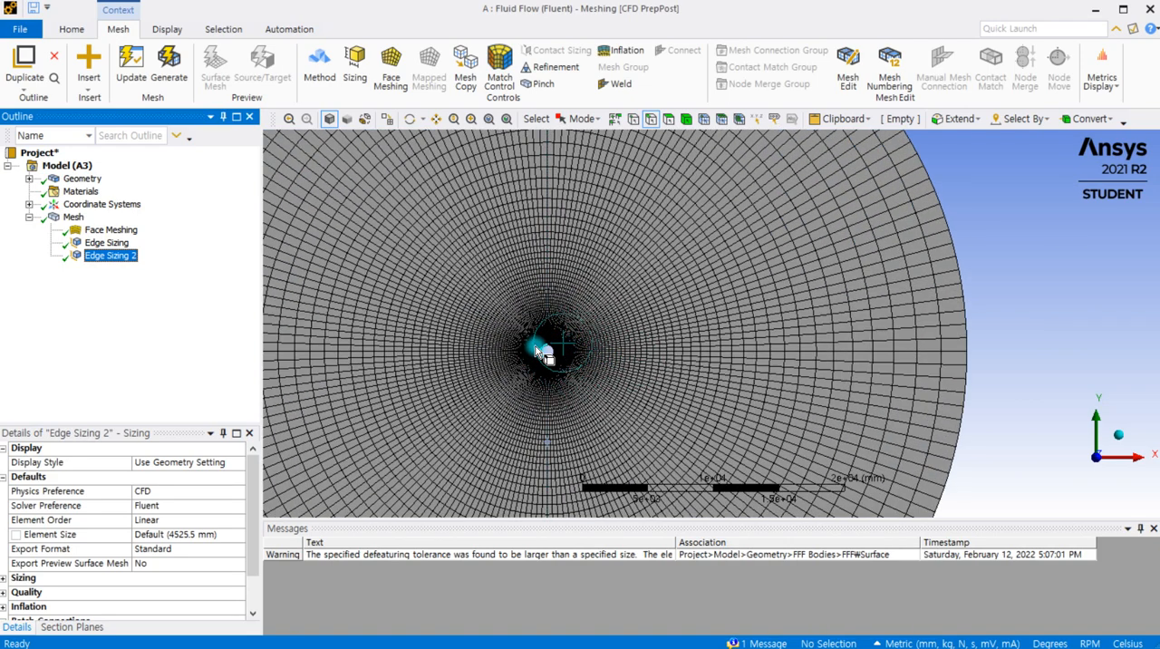
{"action": "scroll", "coordinate": [585, 331], "scroll_direction": "down", "scroll_amount": 1}
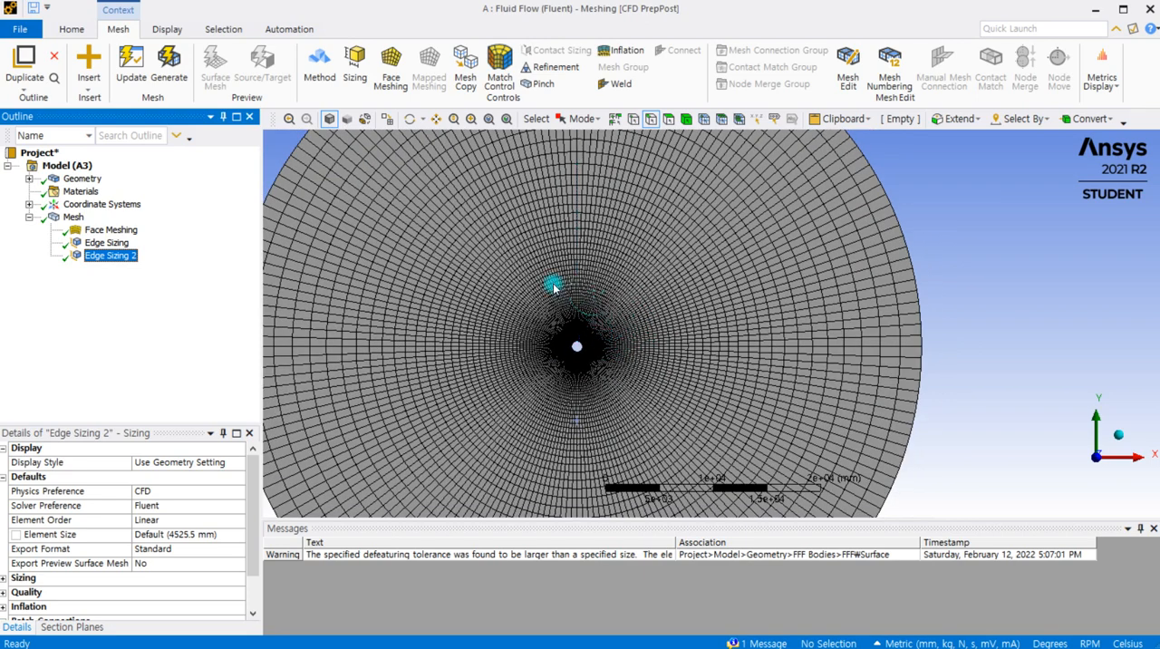
{"action": "scroll", "coordinate": [553, 288], "scroll_direction": "down", "scroll_amount": 1}
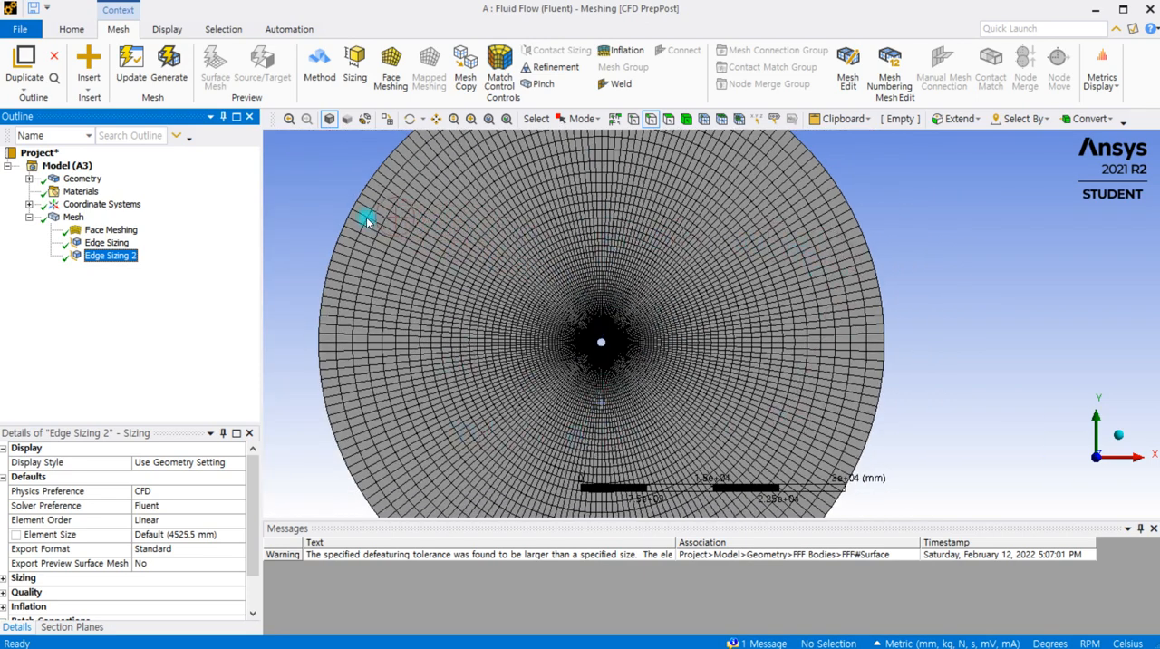
{"action": "scroll", "coordinate": [456, 293], "scroll_direction": "down", "scroll_amount": 1}
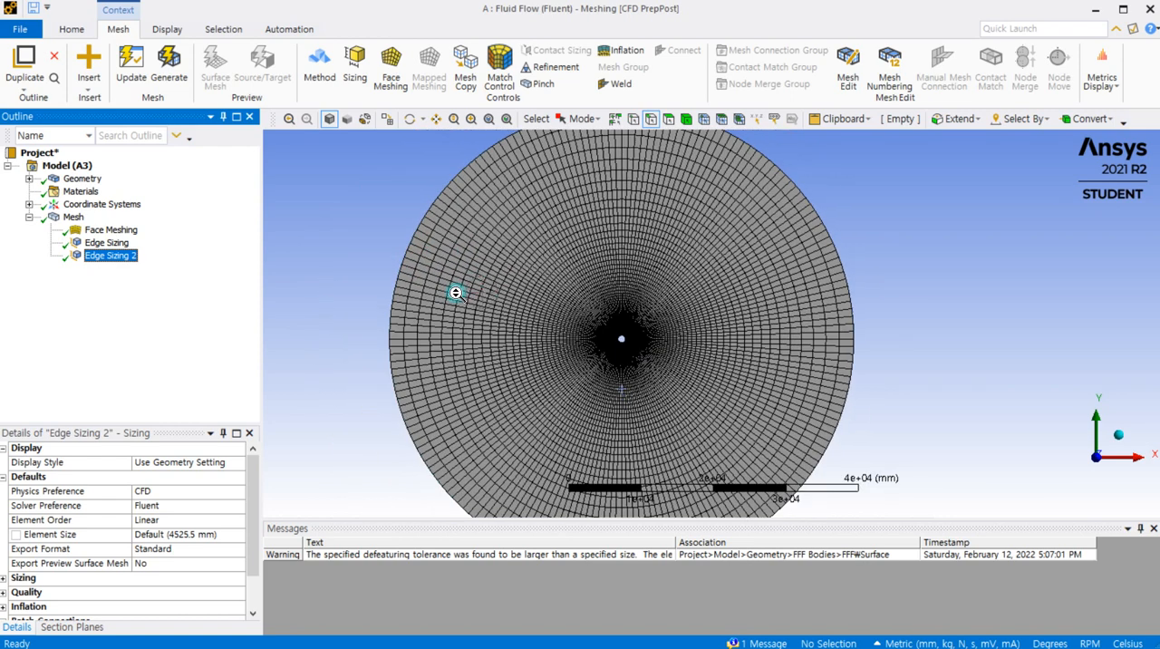
{"action": "scroll", "coordinate": [590, 228], "scroll_direction": "down", "scroll_amount": 1}
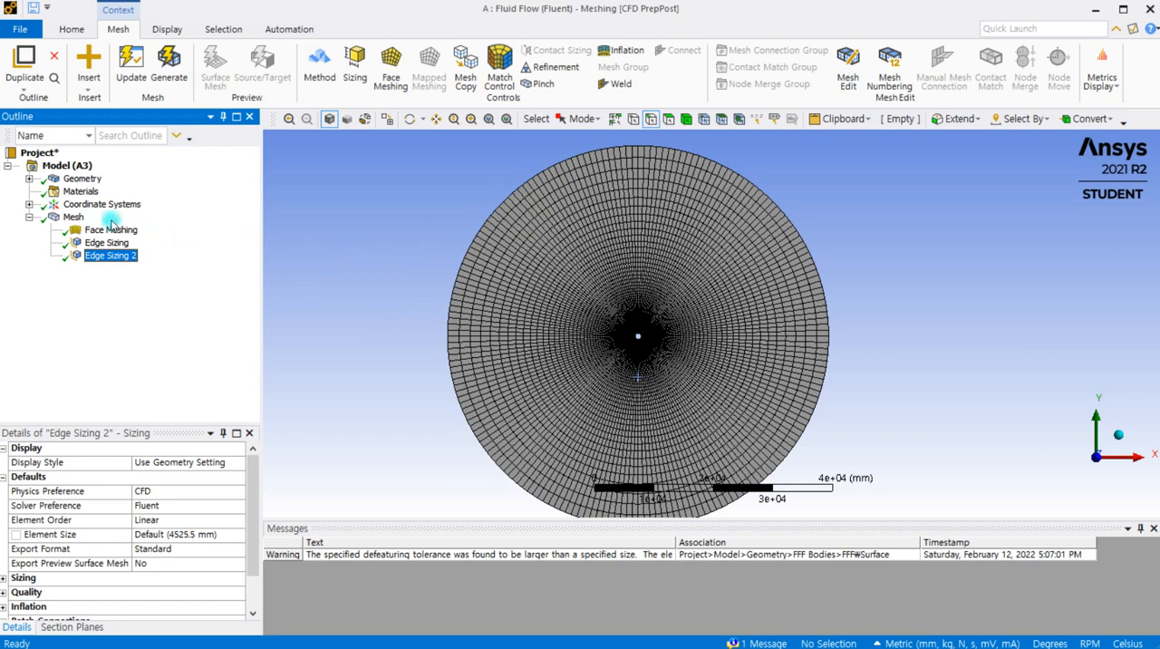
Create a named selection called inlet from the left outer arc of the circular domain
{"action": "left_click", "coordinate": [81, 178]}
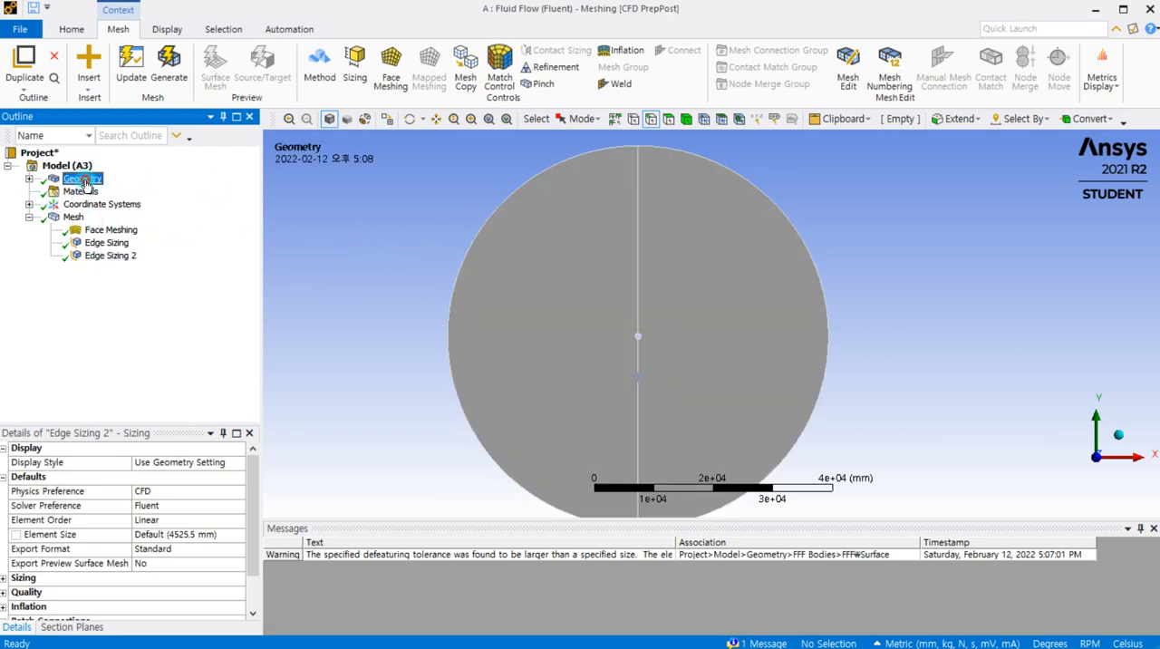
{"action": "left_click", "coordinate": [533, 184]}
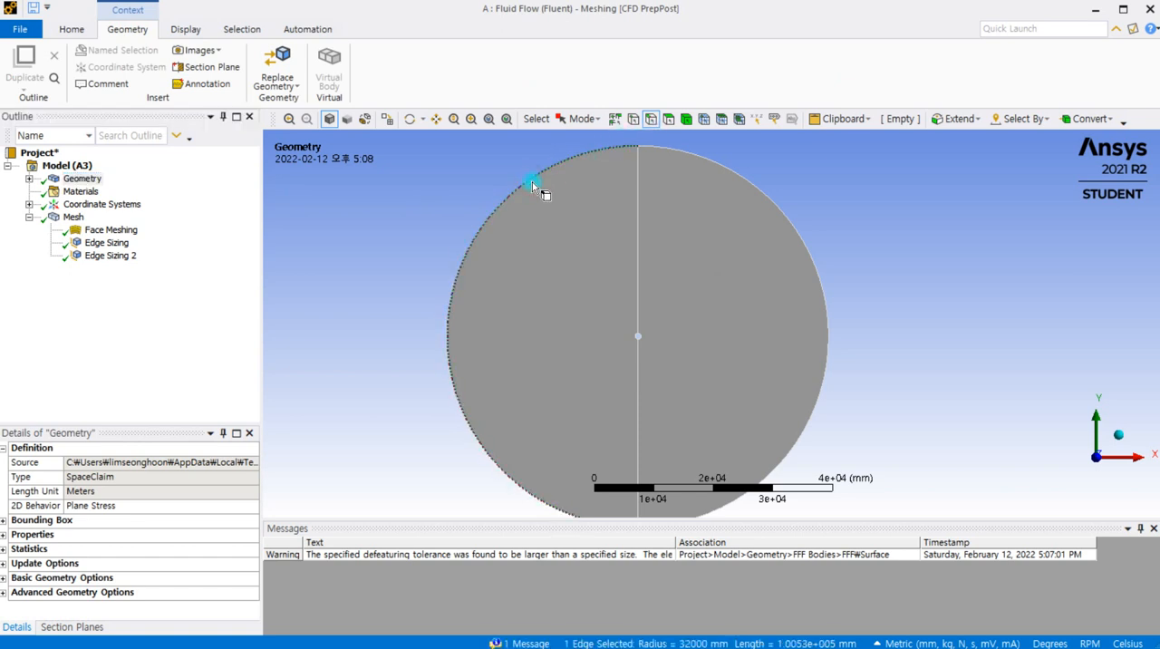
{"action": "key", "text": "n"}
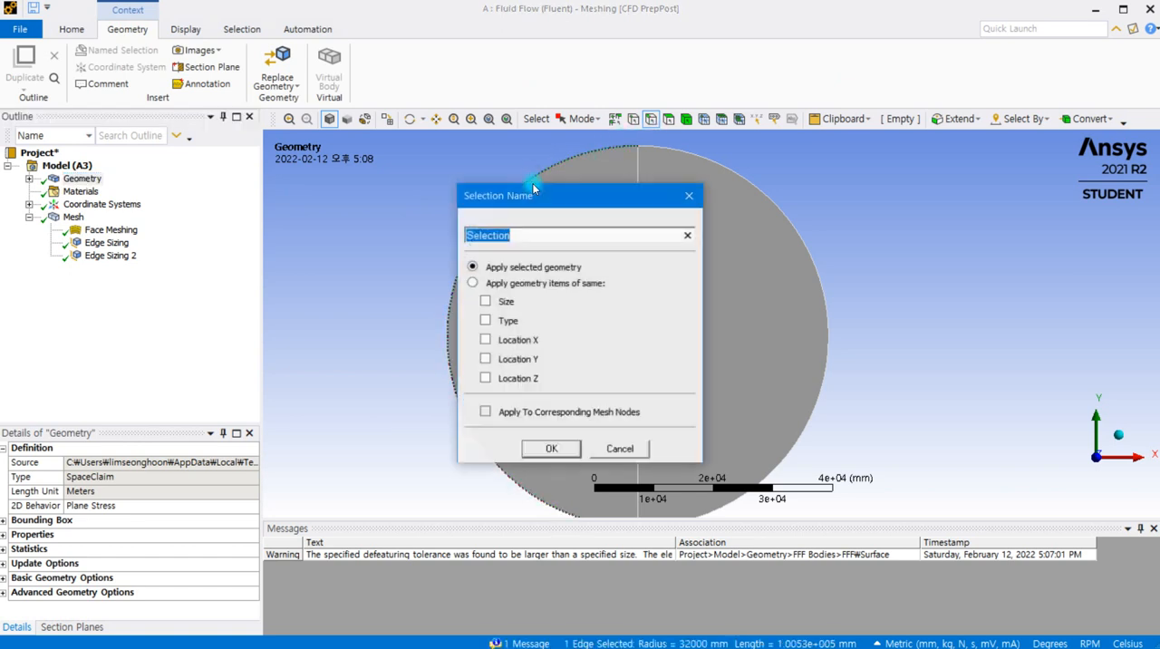
{"action": "left_click_drag", "start_coordinate": [533, 197], "coordinate": [646, 198]}
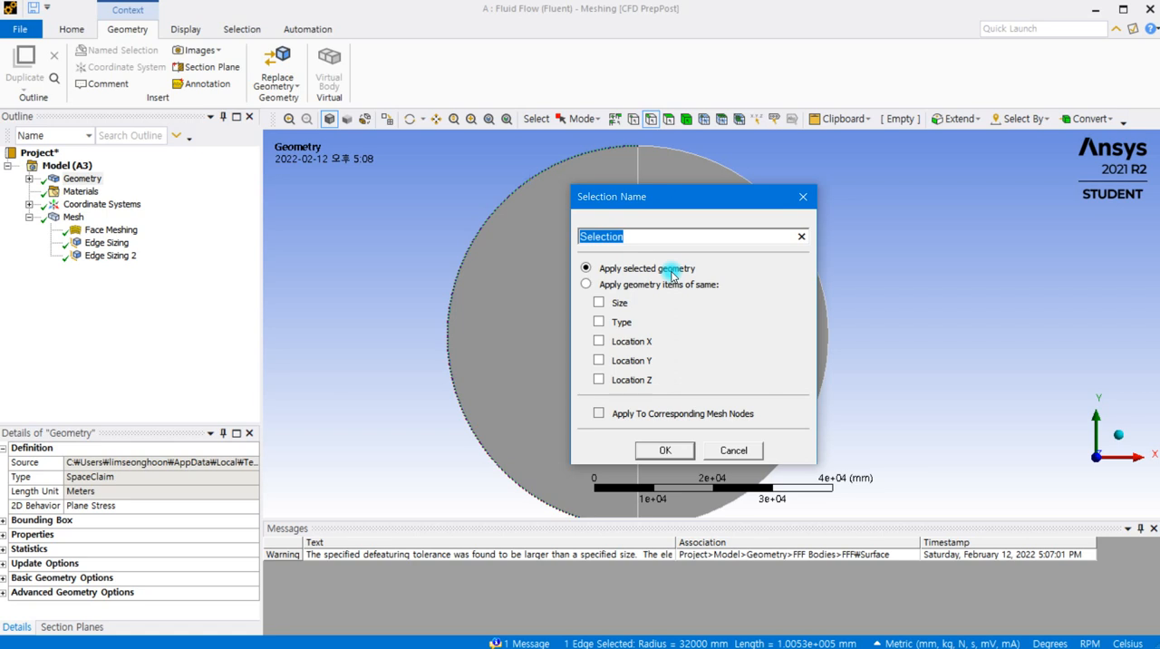
{"action": "type", "text": "inlet"}
{"action": "key", "text": "Return"}
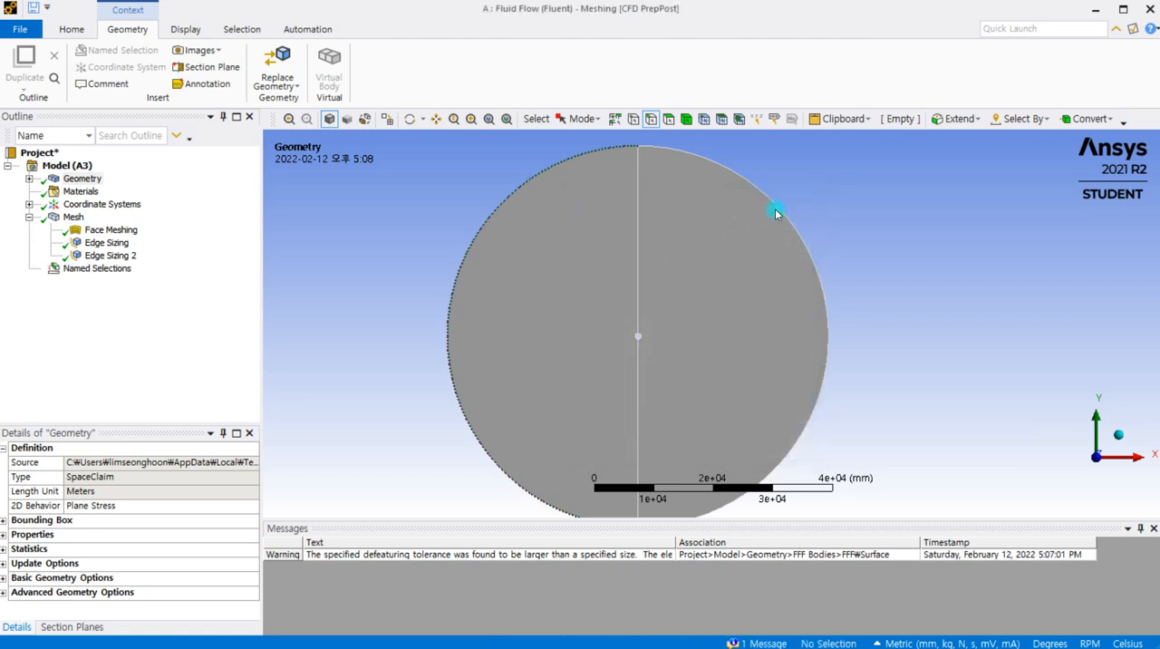
Create a named selection called outlet from the right outer arc of the circular domain
{"action": "left_click", "coordinate": [789, 221]}
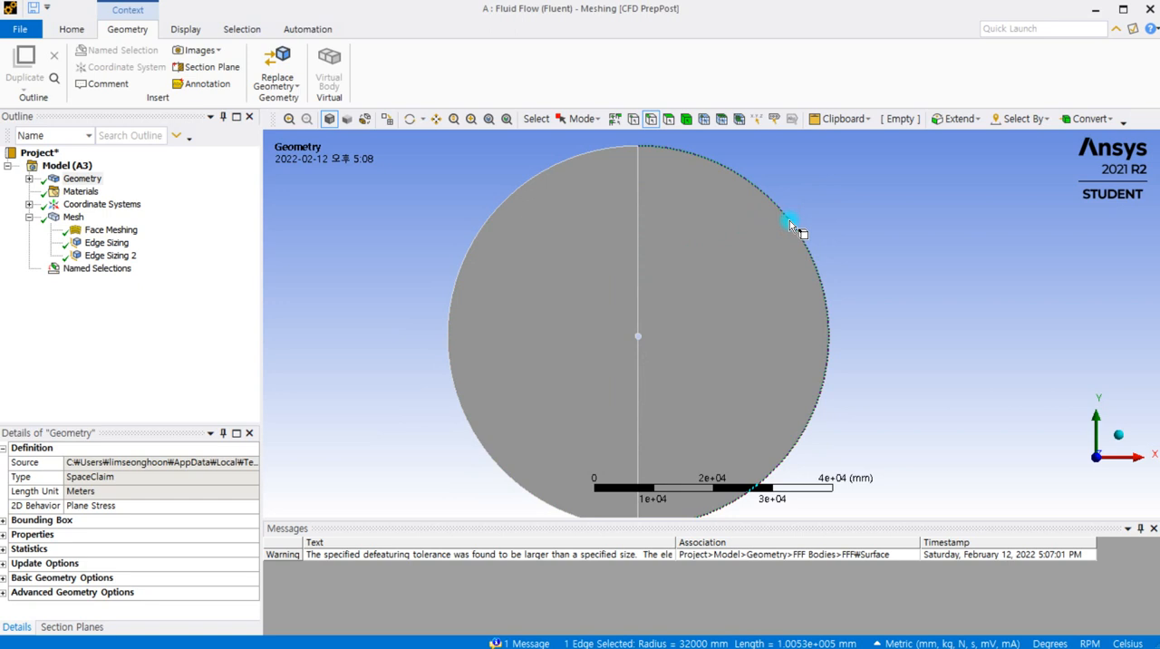
{"action": "type", "text": "n"}
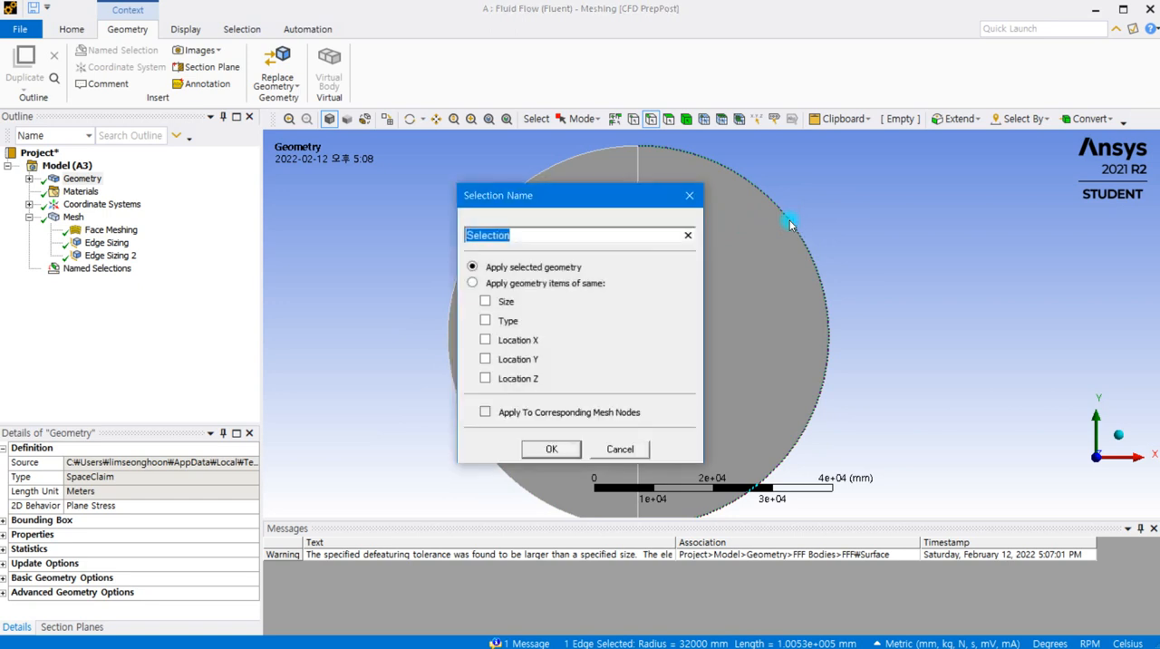
{"action": "type", "text": "outlet"}
{"action": "key", "text": "Return"}
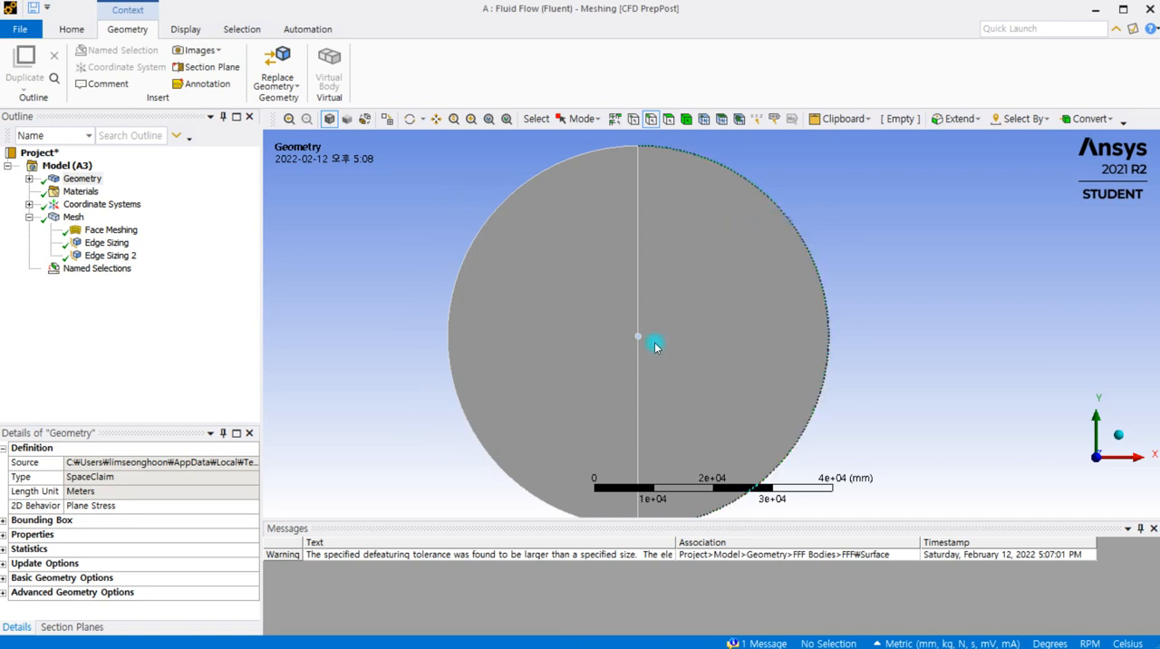
Create a named selection called wall from the two arcs of the central hole
{"action": "scroll", "coordinate": [650, 356], "scroll_direction": "up", "scroll_amount": 5}
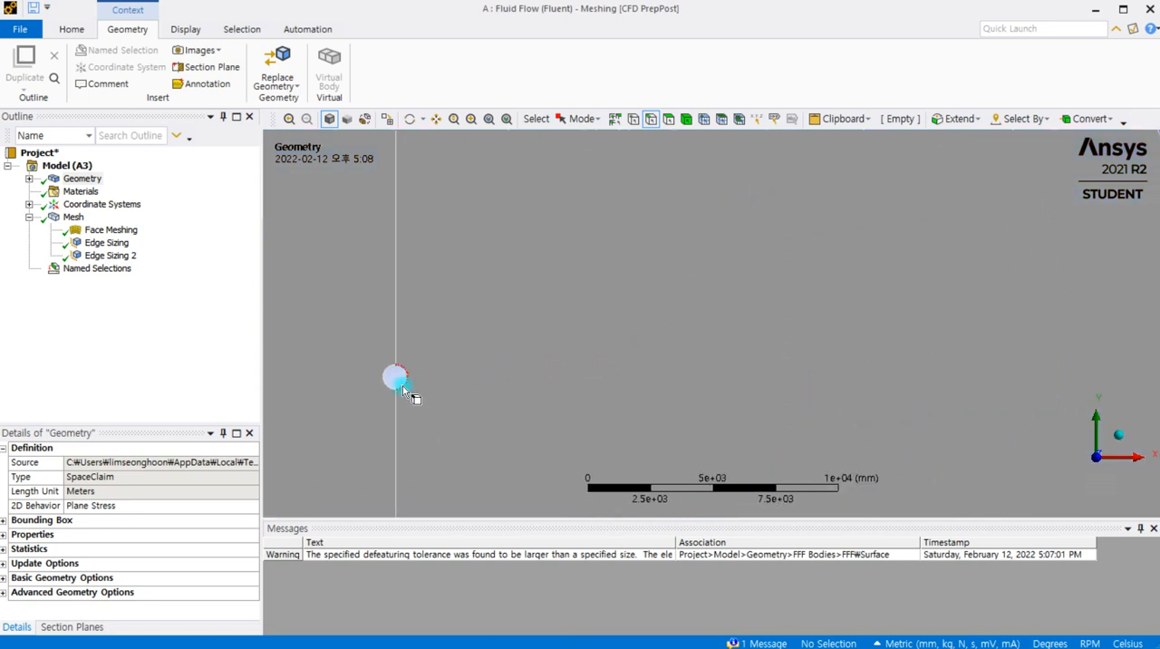
{"action": "left_click", "coordinate": [385, 382]}
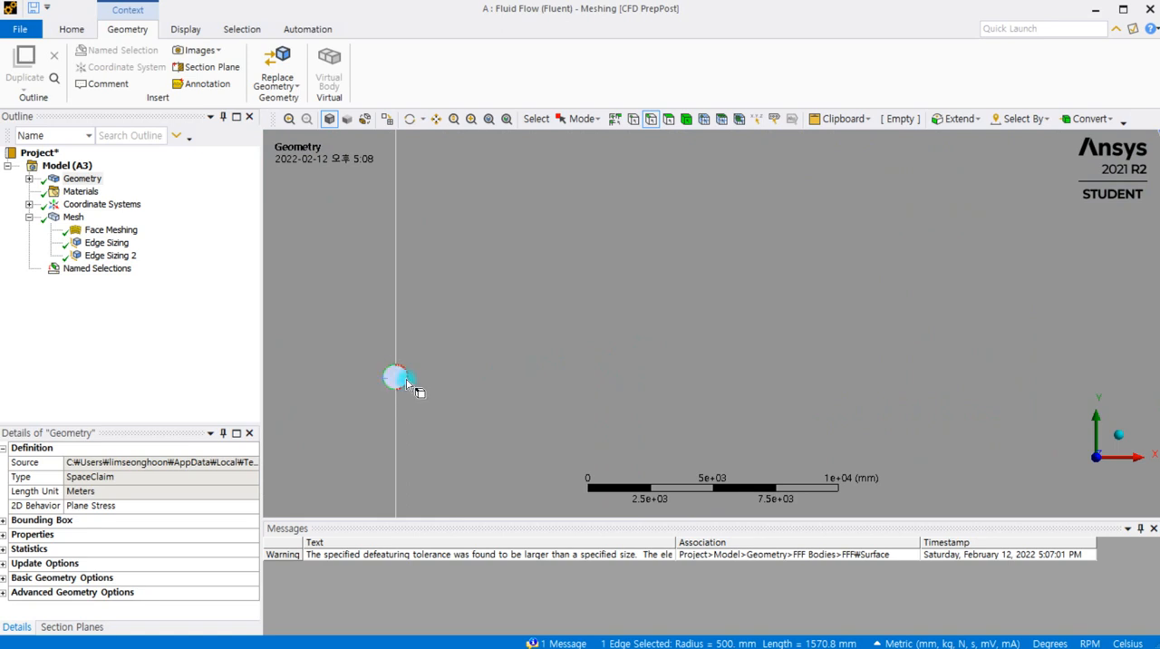
{"action": "left_click", "coordinate": [409, 385], "text": "ctrl"}
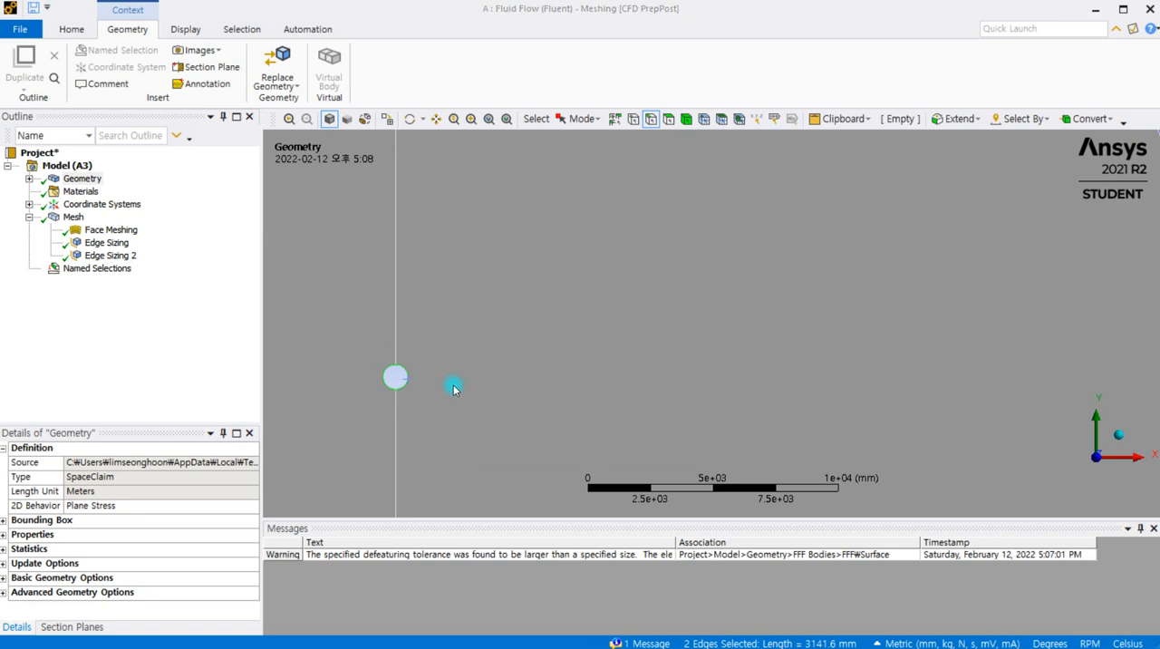
{"action": "type", "text": "n"}
{"action": "type", "text": "wall"}
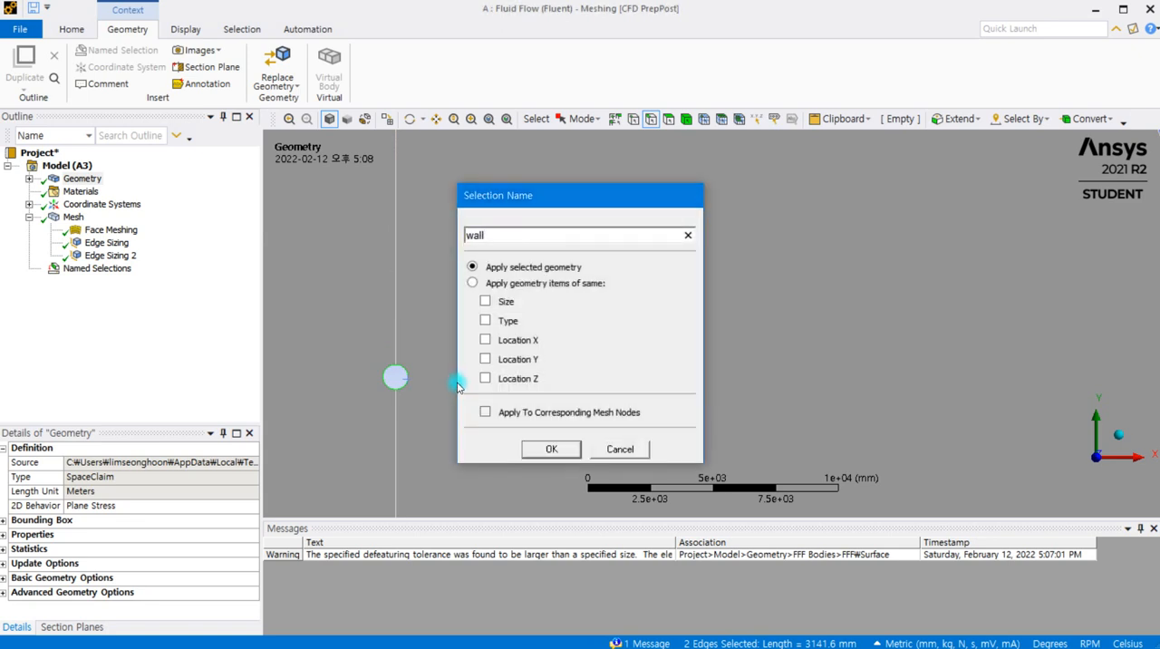
{"action": "key", "text": "Return"}
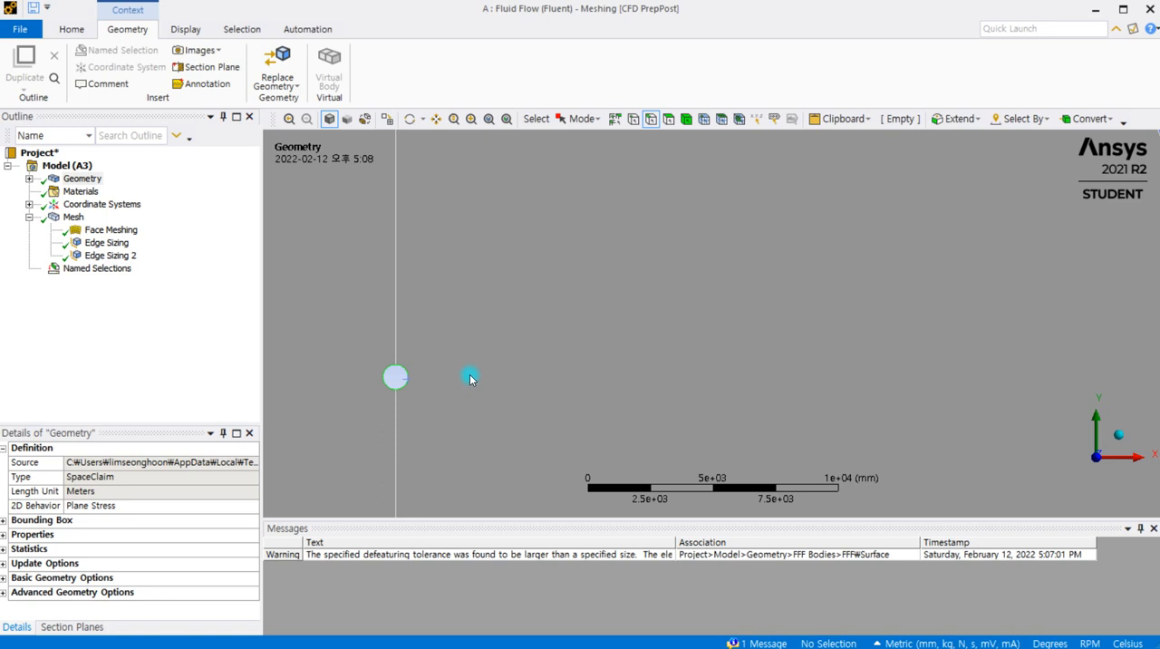
Check which edges the inlet, outlet and wall named selections each cover
{"action": "scroll", "coordinate": [492, 342], "scroll_direction": "down", "scroll_amount": 5}
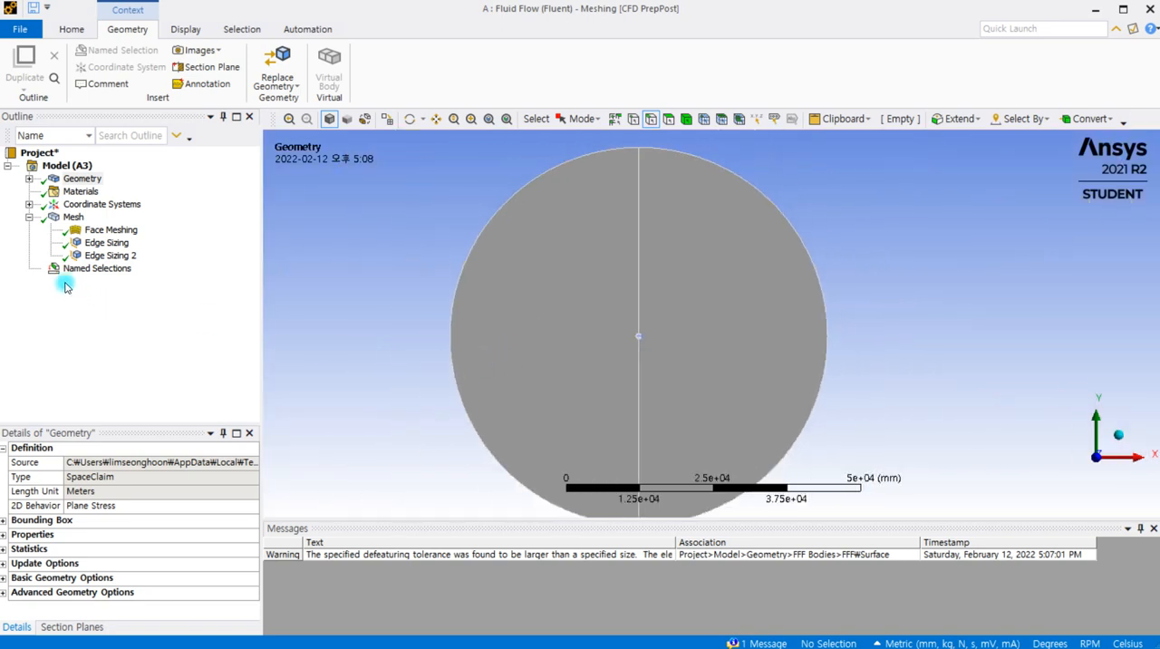
{"action": "left_click", "coordinate": [28, 269]}
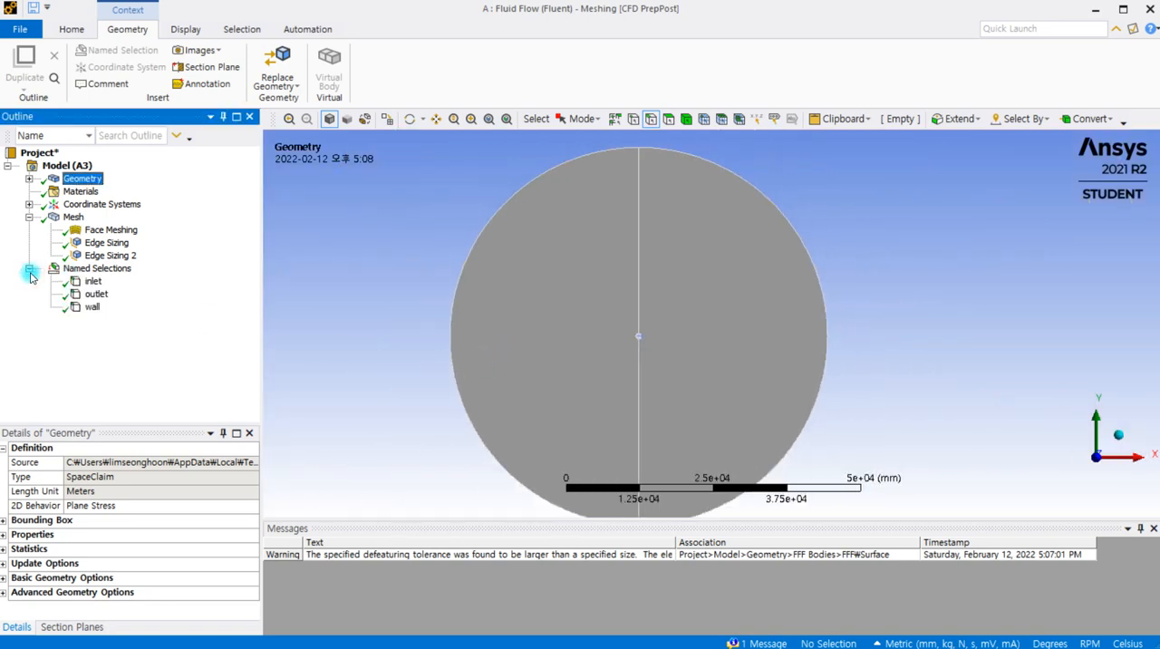
{"action": "left_click", "coordinate": [92, 283]}
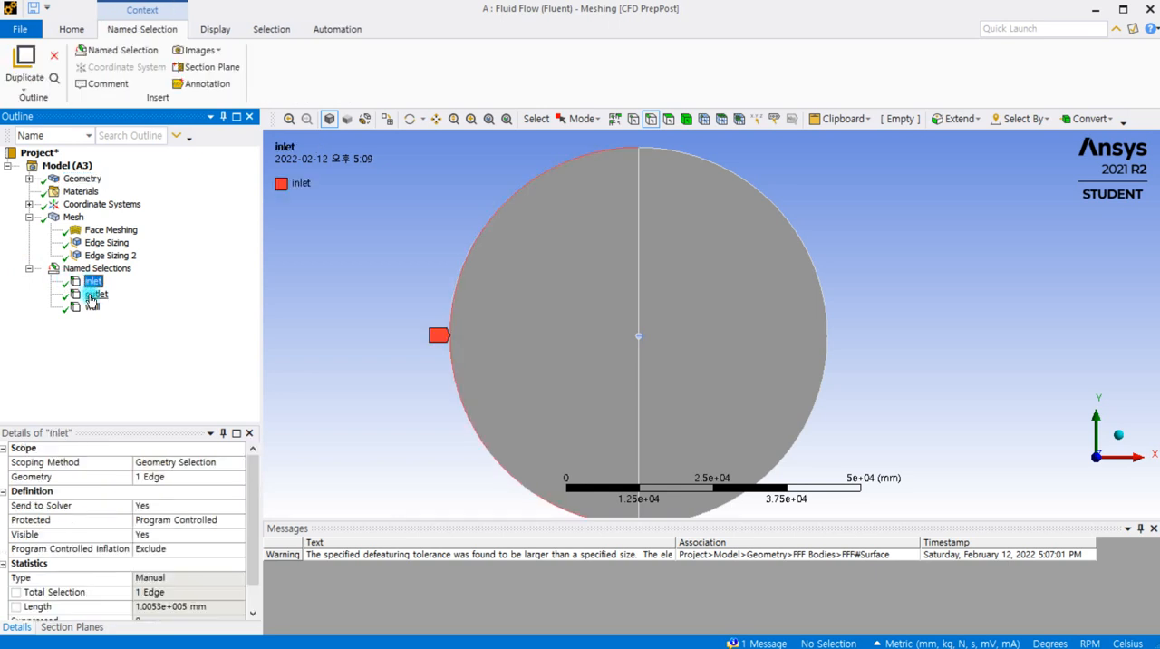
{"action": "left_click", "coordinate": [93, 294]}
{"action": "left_click", "coordinate": [93, 308]}
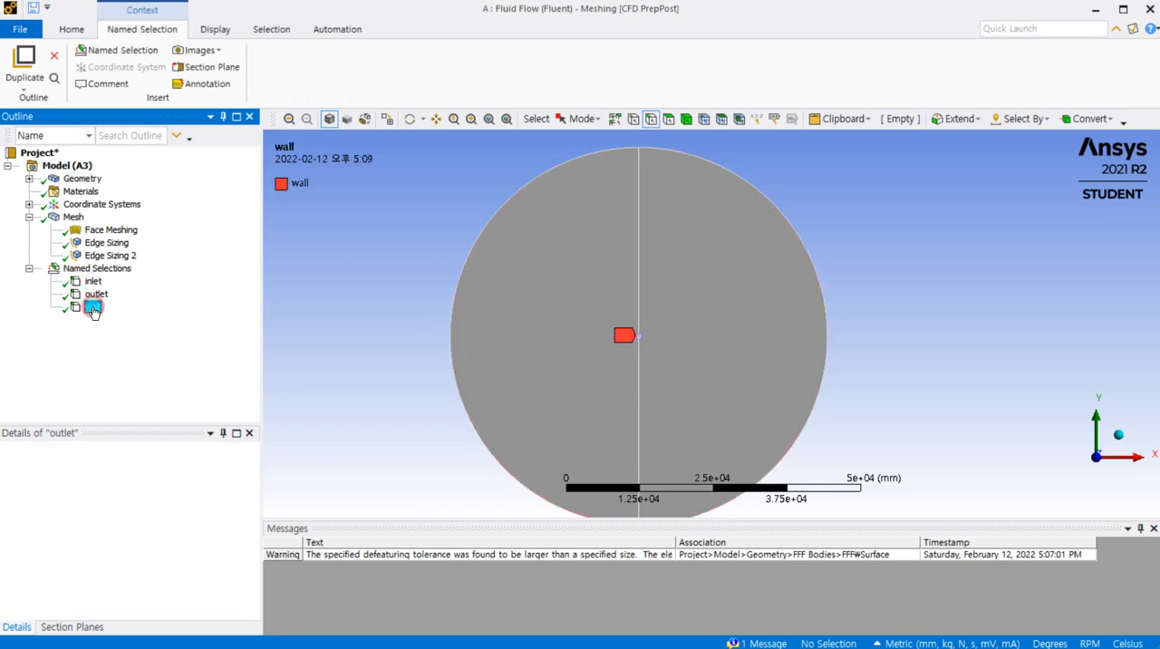
{"action": "scroll", "coordinate": [602, 349], "scroll_direction": "up", "scroll_amount": 5}
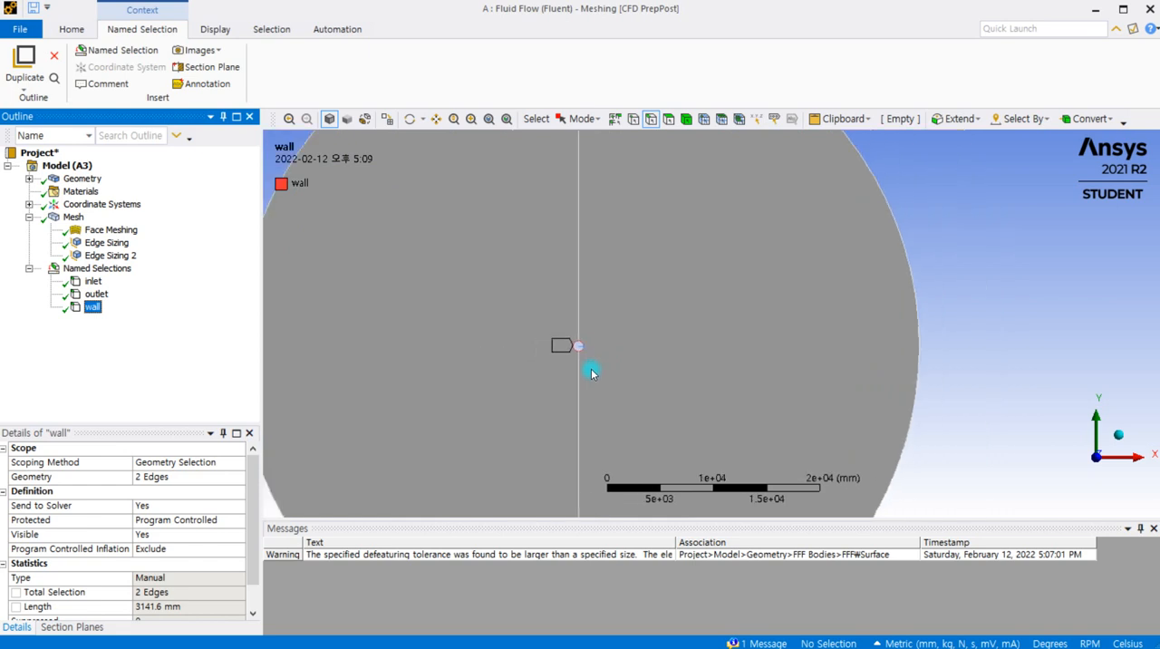
{"action": "scroll", "coordinate": [422, 380], "scroll_direction": "down", "scroll_amount": 3}
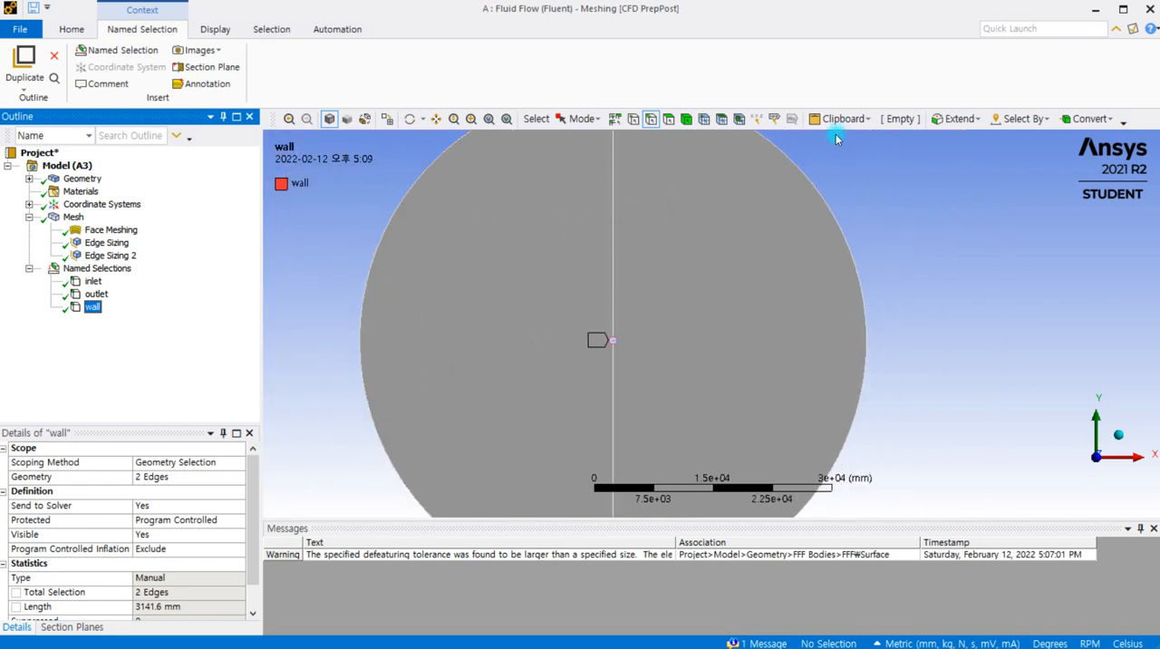
Switch to the Workbench project schematic and update the Mesh cell of the Fluid Flow (Fluent) system
{"action": "left_click", "coordinate": [1096, 9]}
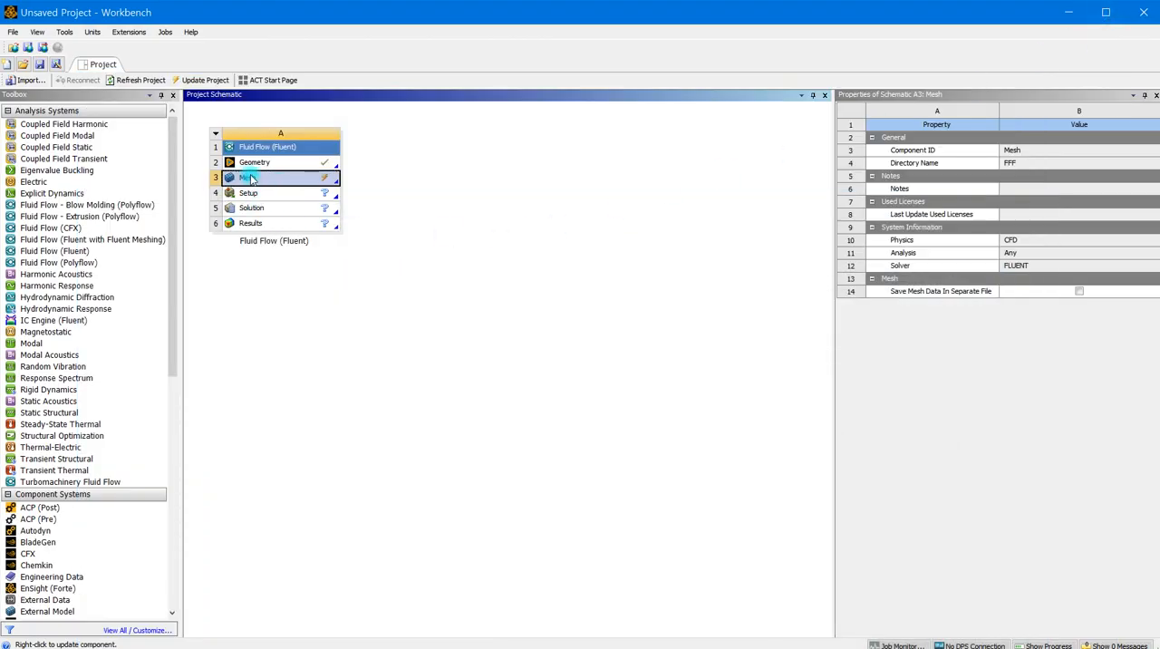
{"action": "right_click", "coordinate": [302, 184]}
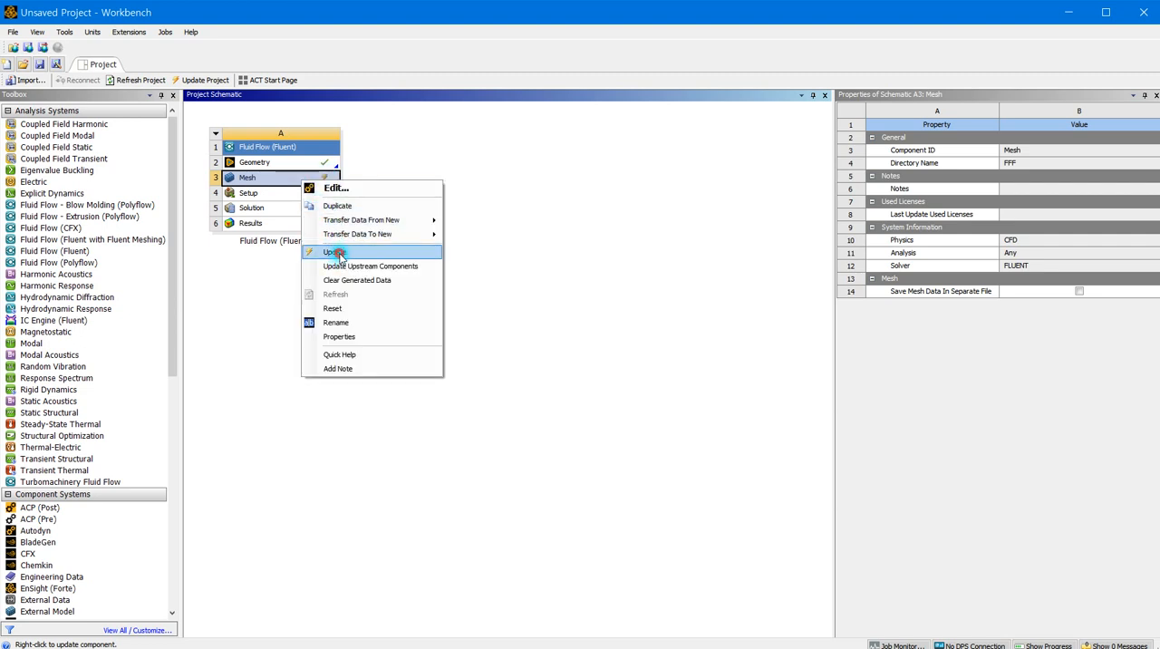
{"action": "left_click", "coordinate": [335, 252]}
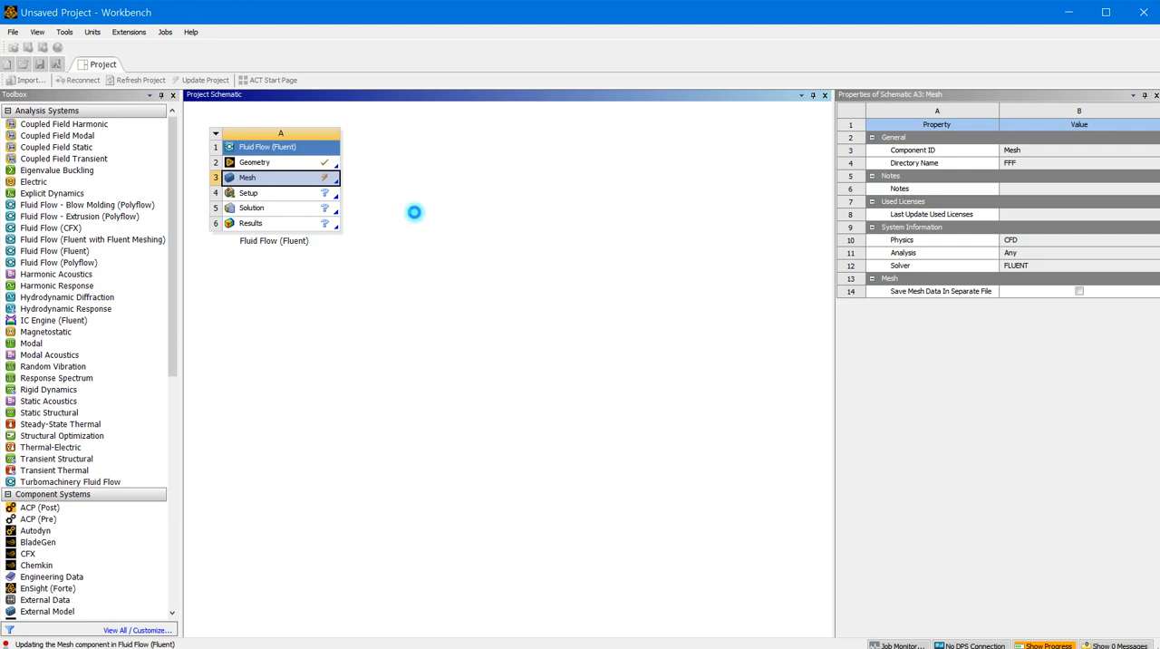
Launch Fluent from the Setup cell with 2 solver processes and 1 solver GPGPU per machine
{"action": "double_click", "coordinate": [302, 194]}
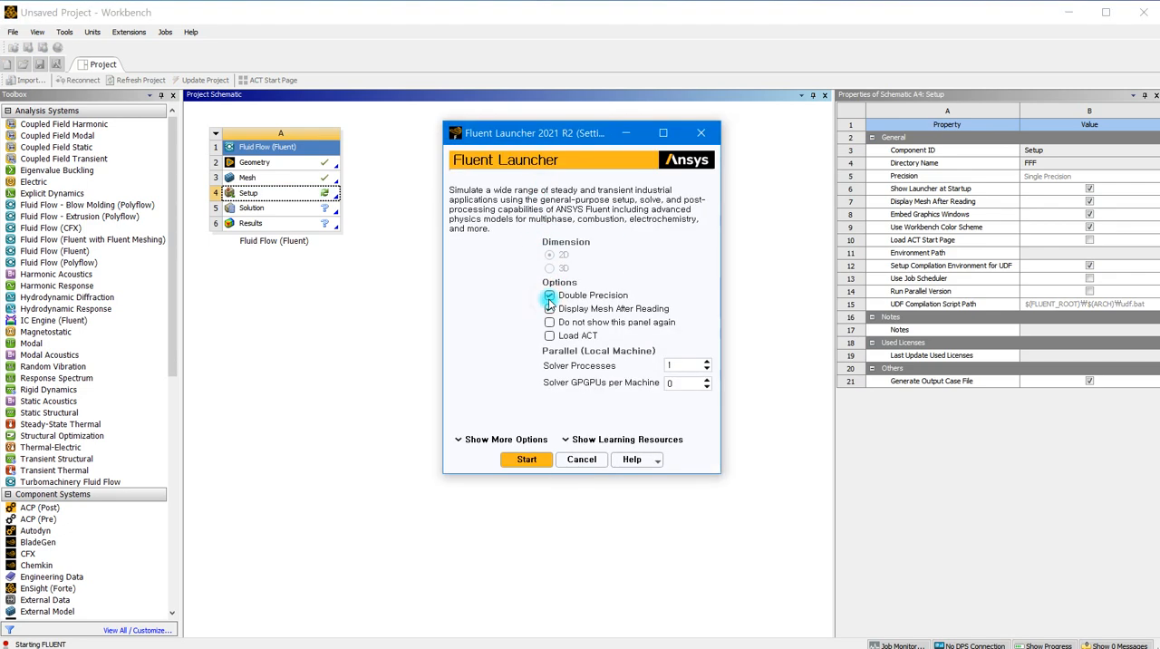
{"action": "left_click_drag", "start_coordinate": [548, 141], "coordinate": [425, 116]}
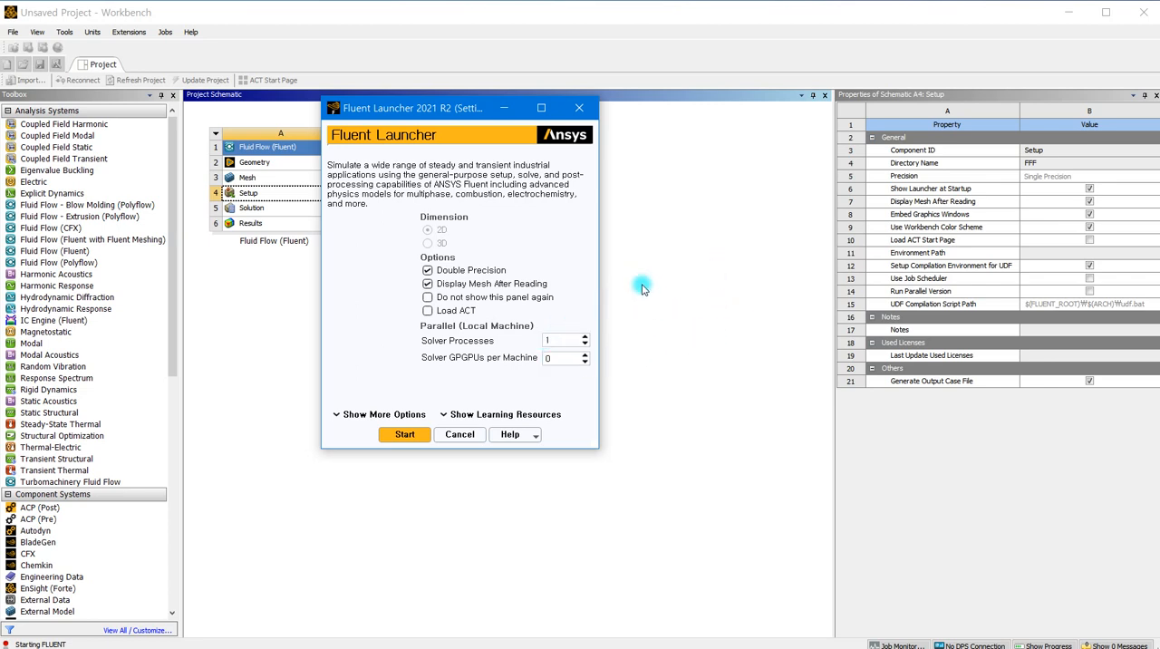
{"action": "left_click", "coordinate": [586, 337]}
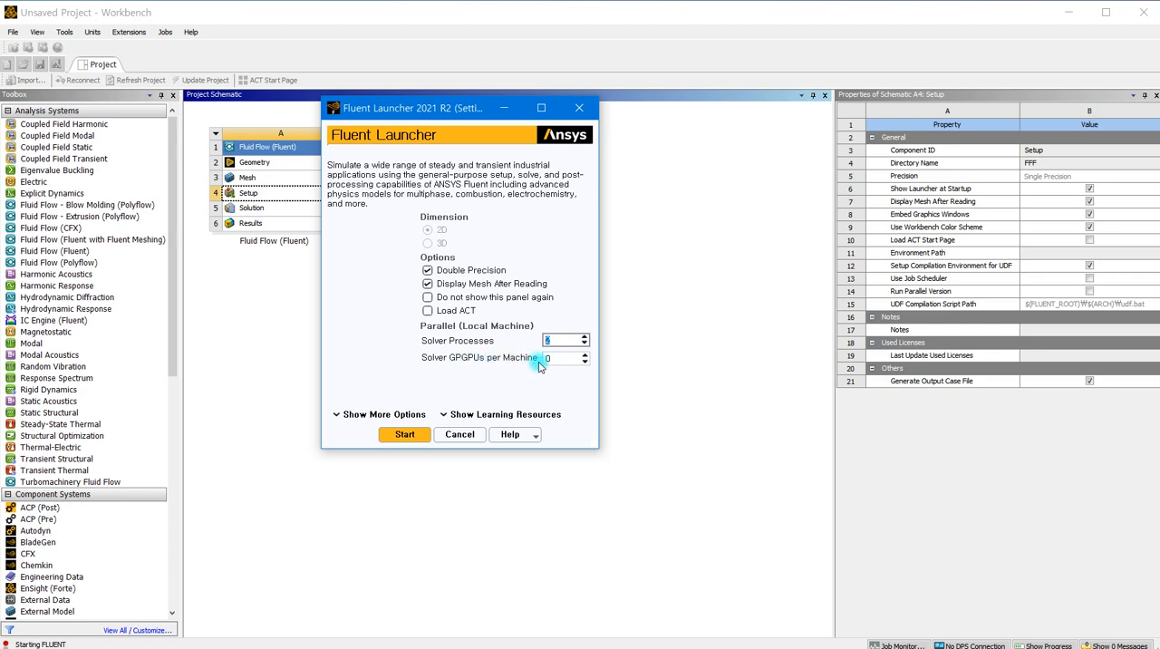
{"action": "left_click", "coordinate": [587, 357]}
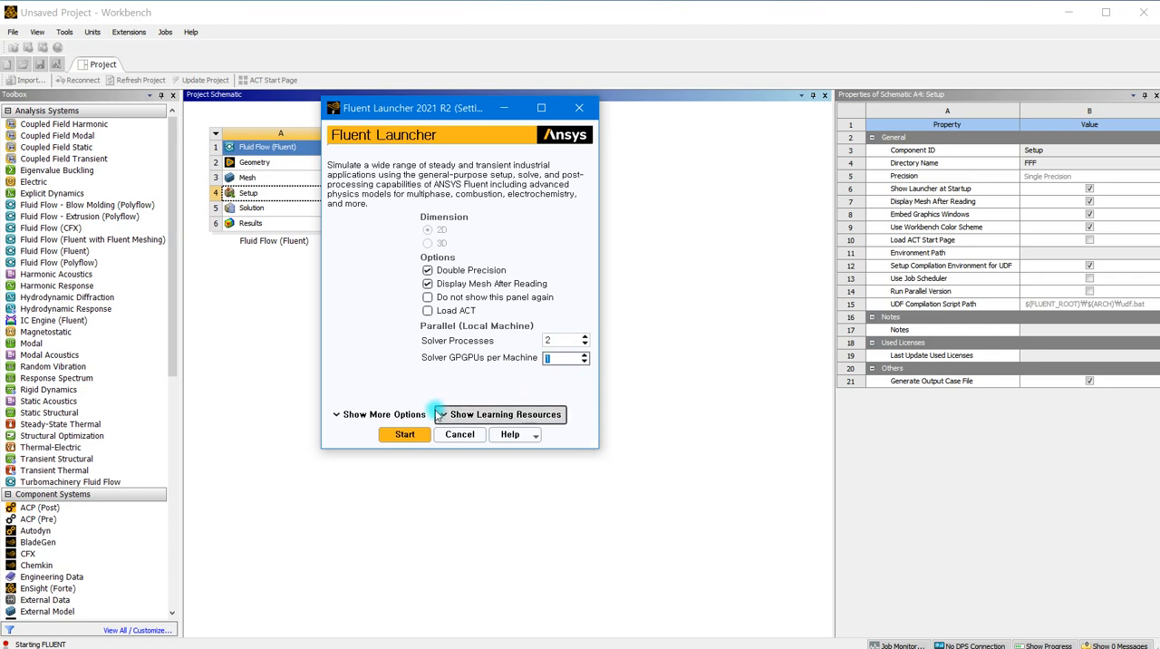
{"action": "left_click", "coordinate": [390, 437]}
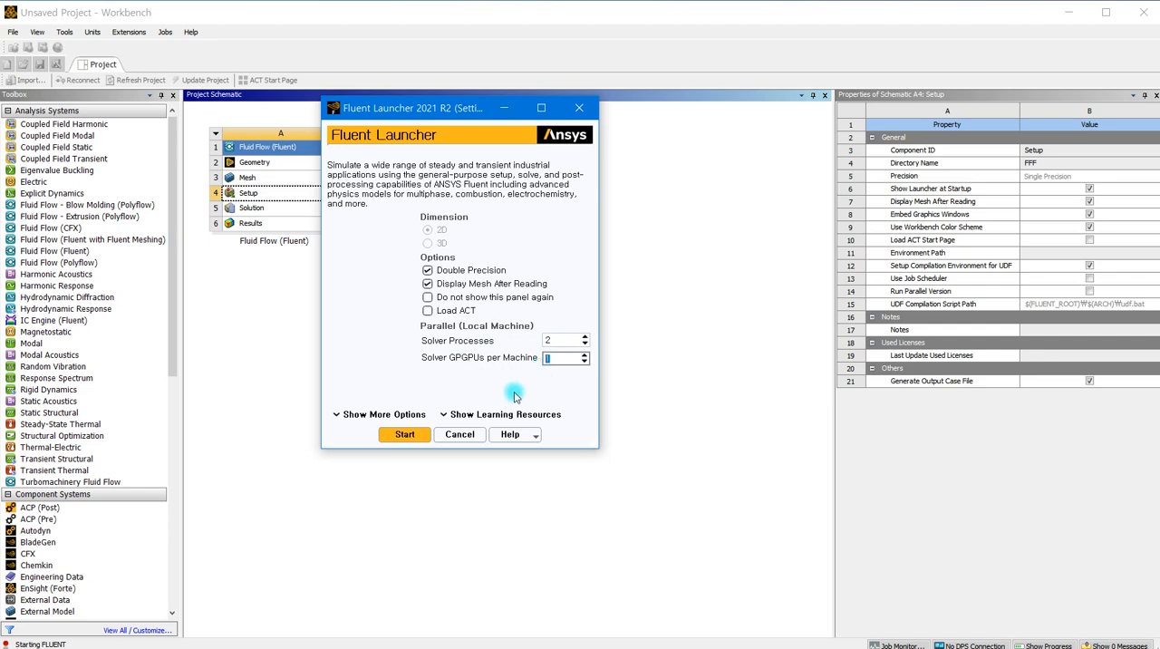
{"action": "left_click", "coordinate": [406, 435]}
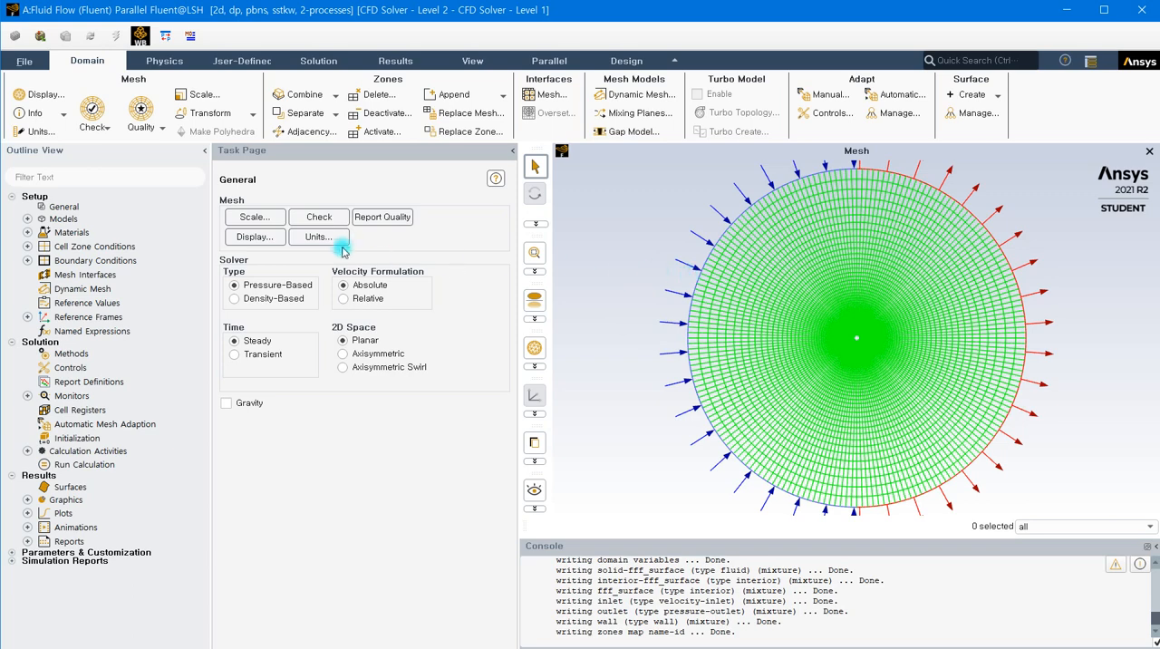
Run the mesh check and report the mesh quality
{"action": "left_click", "coordinate": [307, 217]}
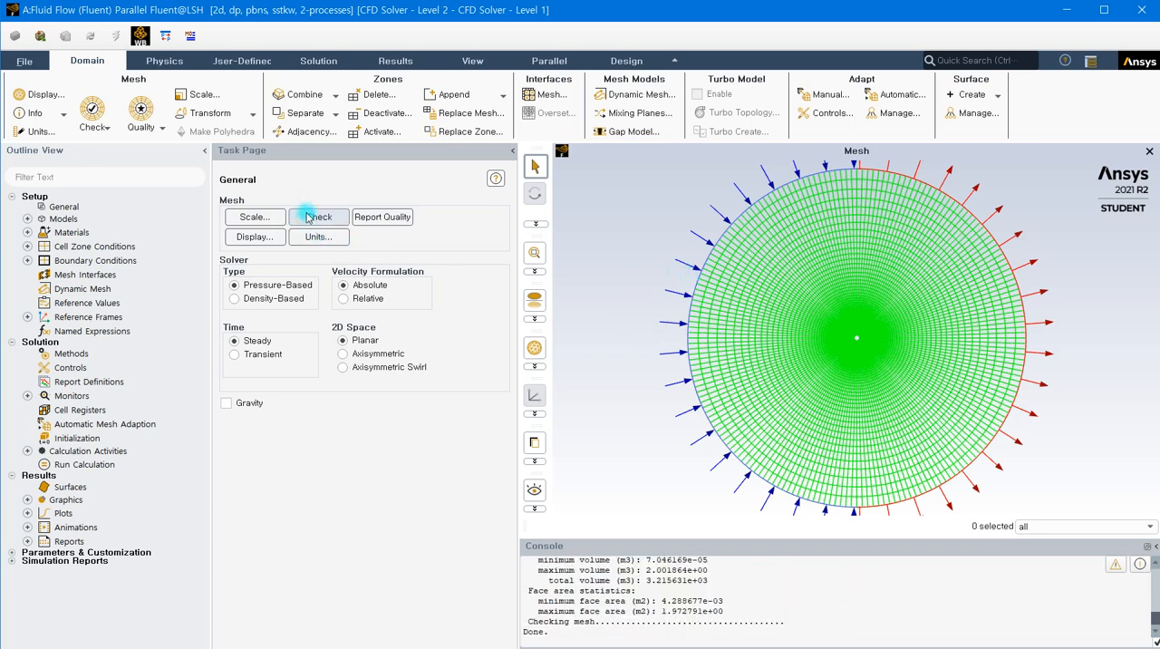
{"action": "left_click", "coordinate": [392, 218]}
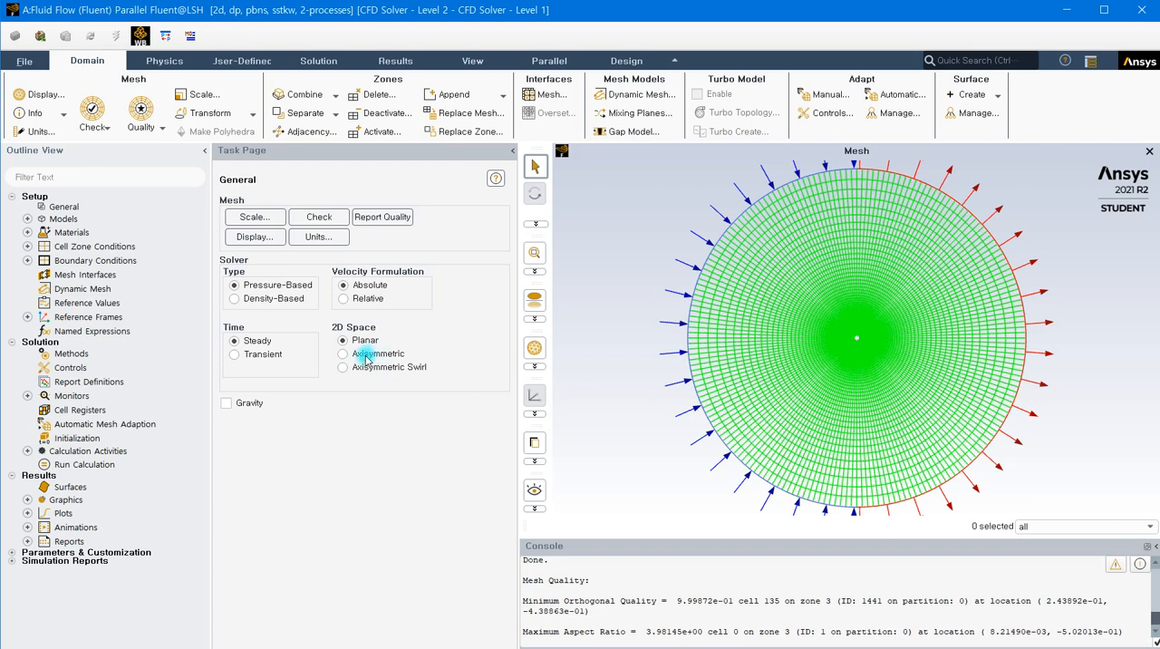
Change the viscous model to Laminar
{"action": "left_click", "coordinate": [27, 218]}
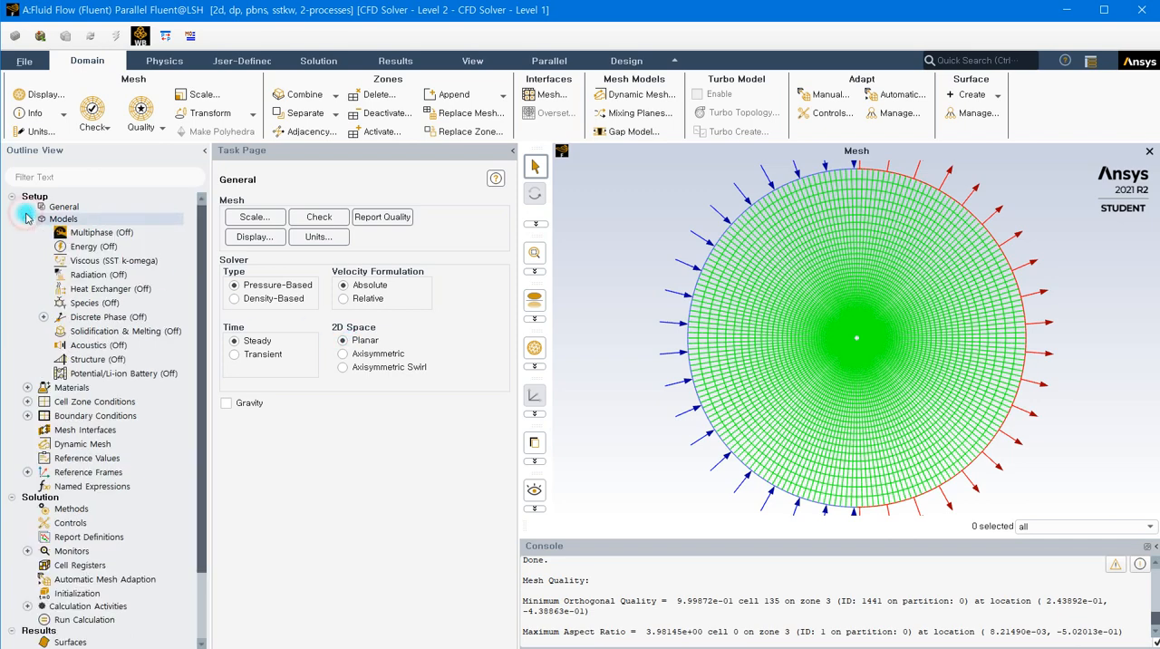
{"action": "left_click", "coordinate": [132, 261]}
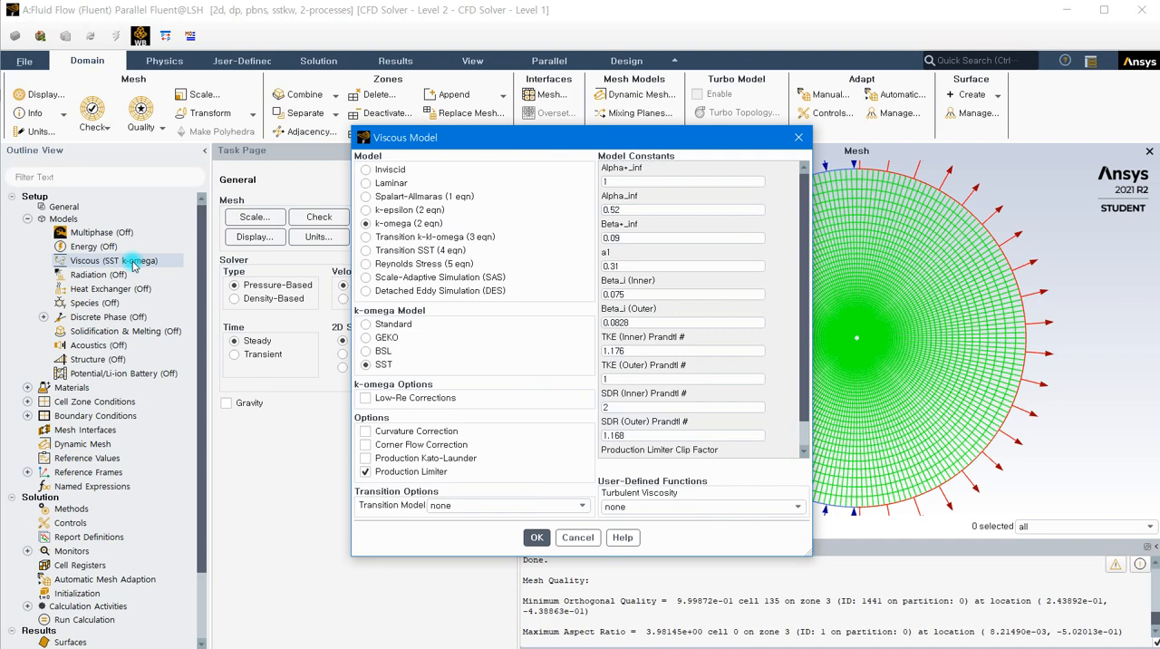
{"action": "left_click", "coordinate": [364, 182]}
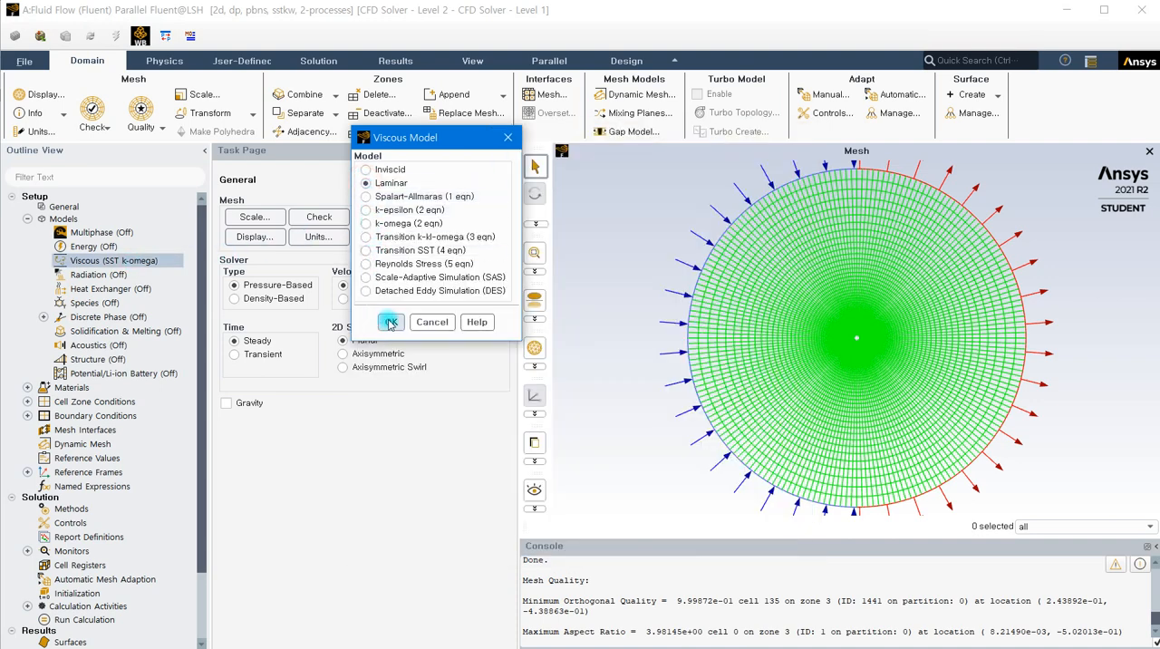
{"action": "left_click", "coordinate": [389, 321]}
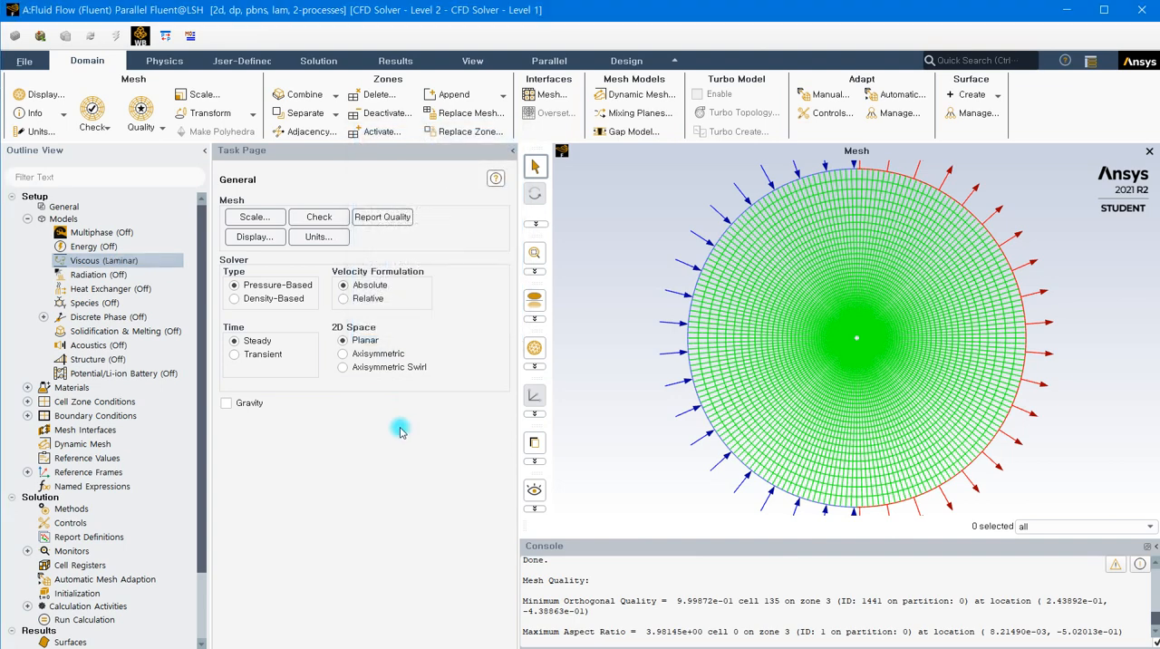
{"action": "left_click", "coordinate": [28, 218]}
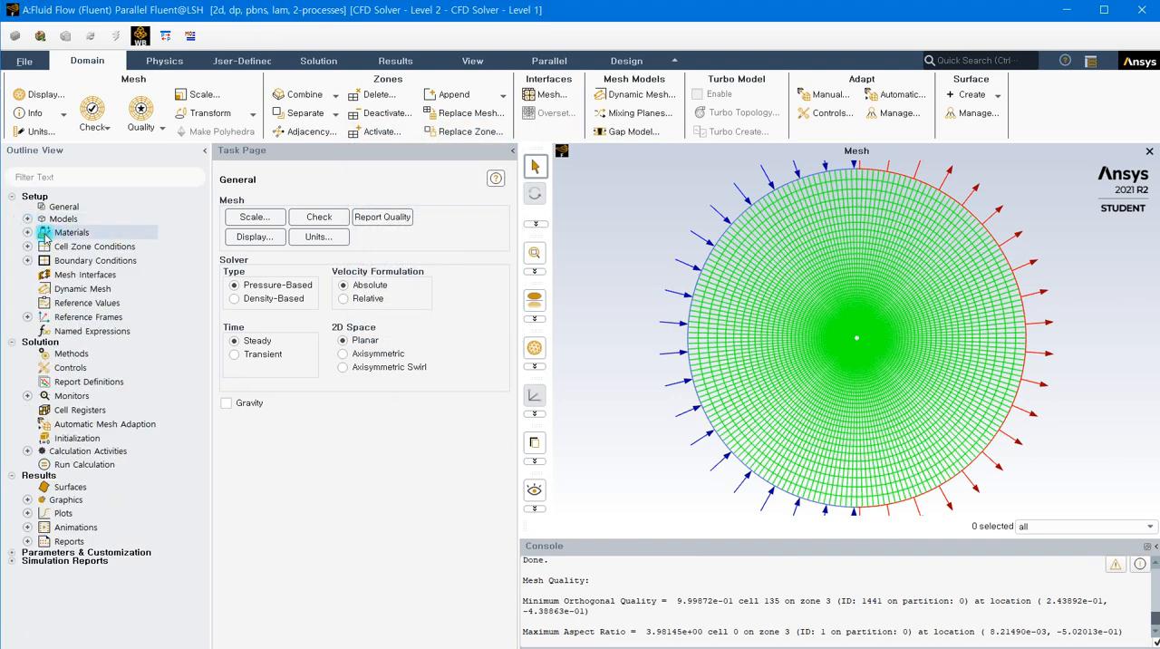
Set the air material's constant density to 1 kg/m³ and its constant viscosity to 0.05 kg/(m s)
{"action": "double_click", "coordinate": [45, 234]}
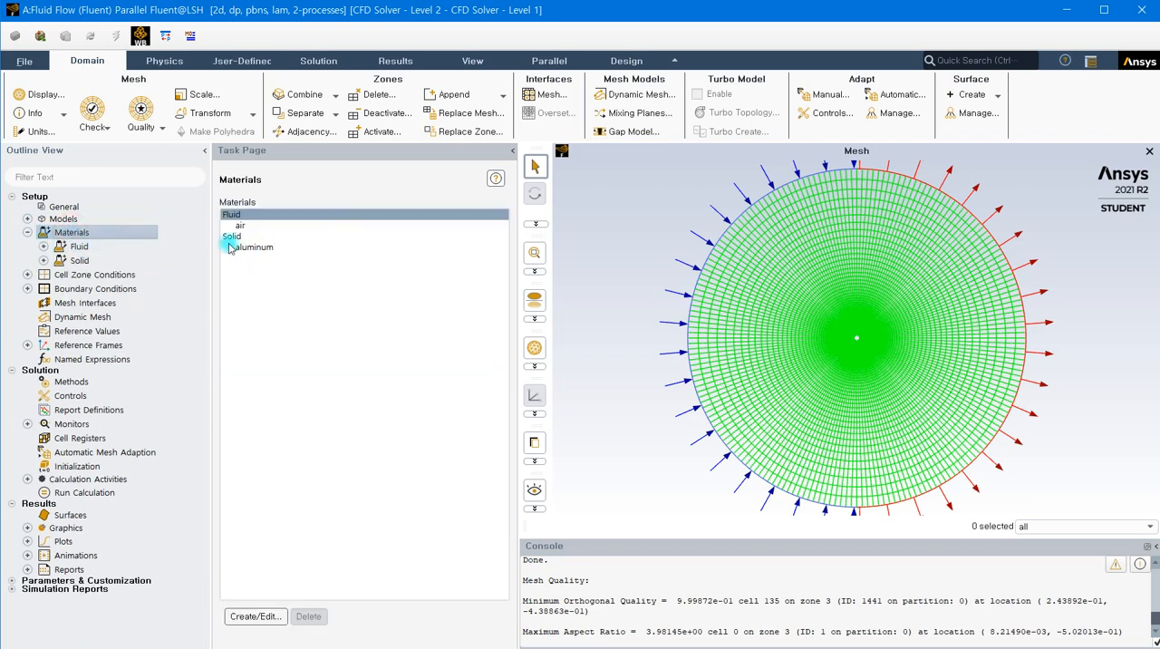
{"action": "double_click", "coordinate": [252, 225]}
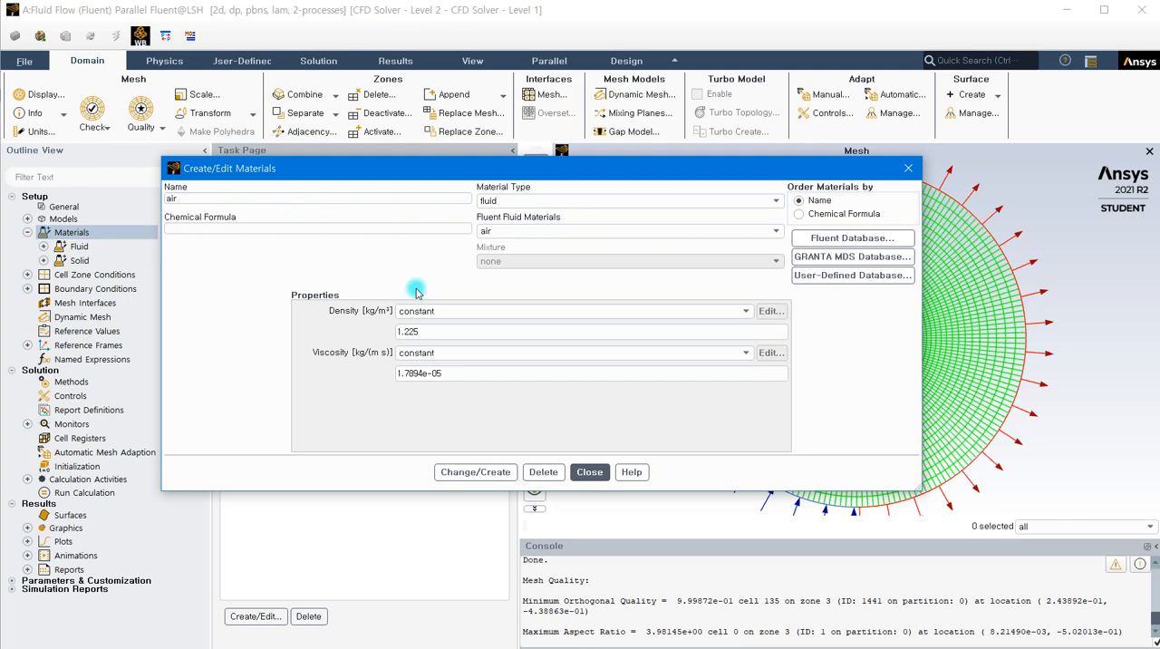
{"action": "left_click_drag", "start_coordinate": [422, 328], "coordinate": [370, 332]}
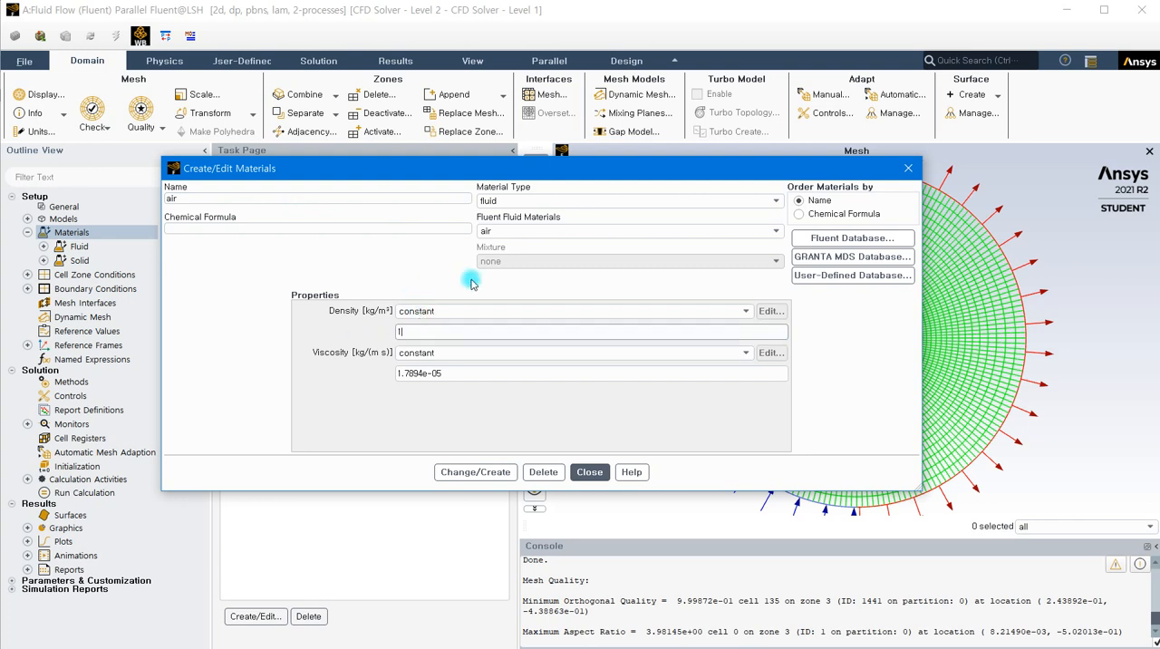
{"action": "type", "text": "1"}
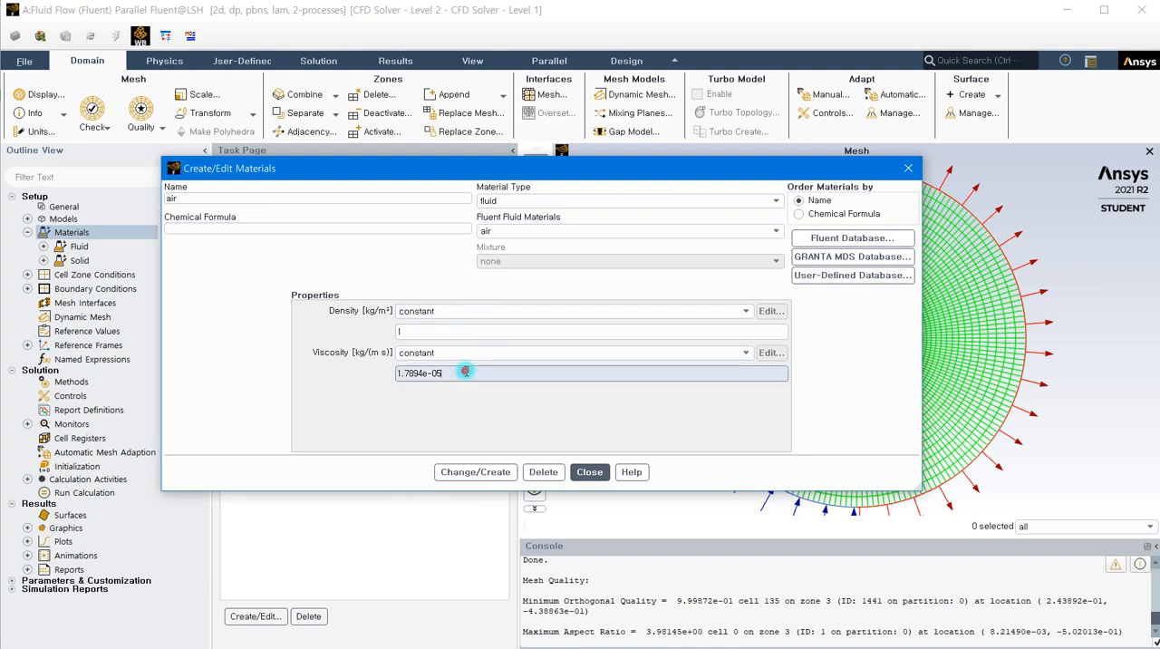
{"action": "left_click_drag", "start_coordinate": [464, 371], "coordinate": [347, 390]}
{"action": "type", "text": "0."}
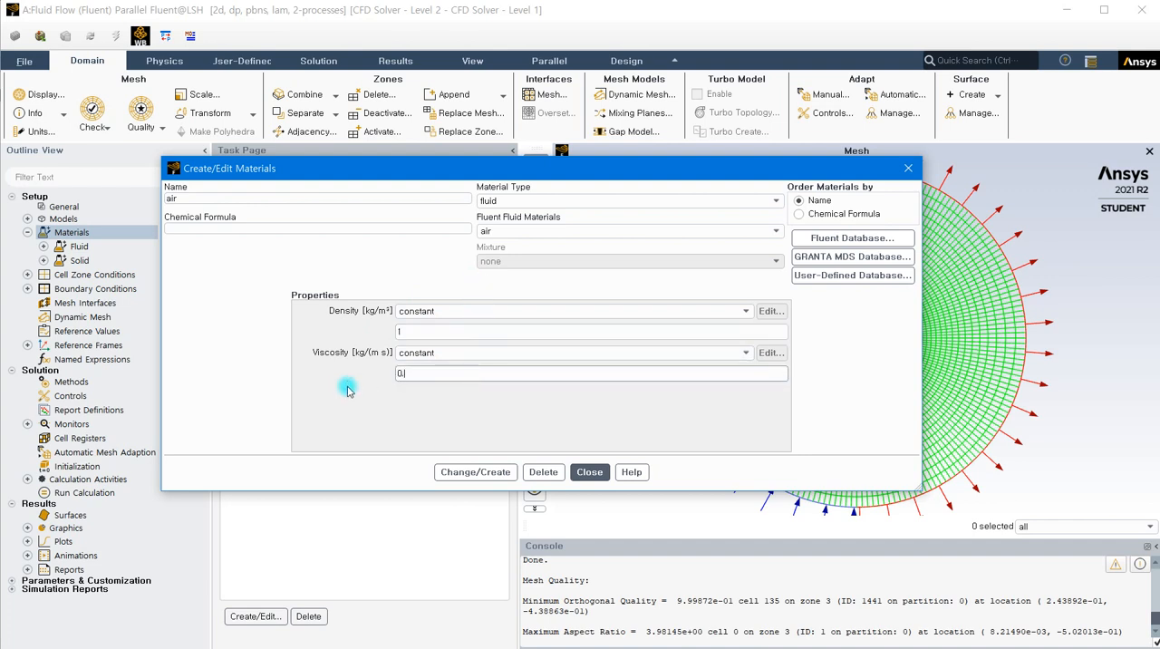
{"action": "type", "text": "05"}
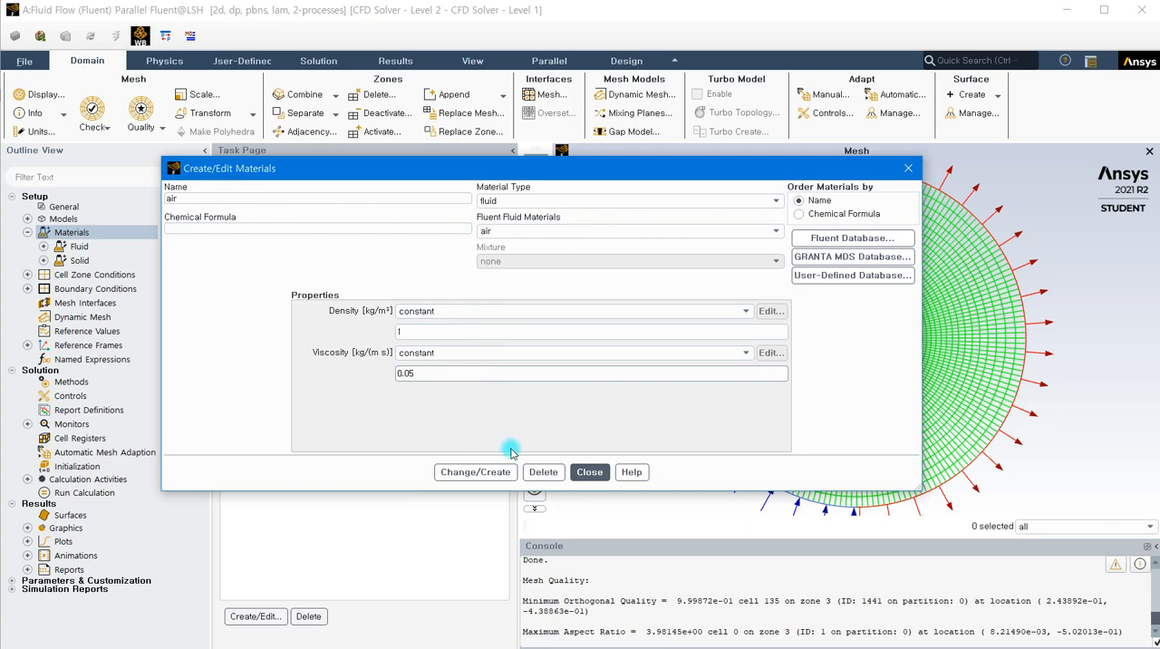
{"action": "left_click", "coordinate": [494, 471]}
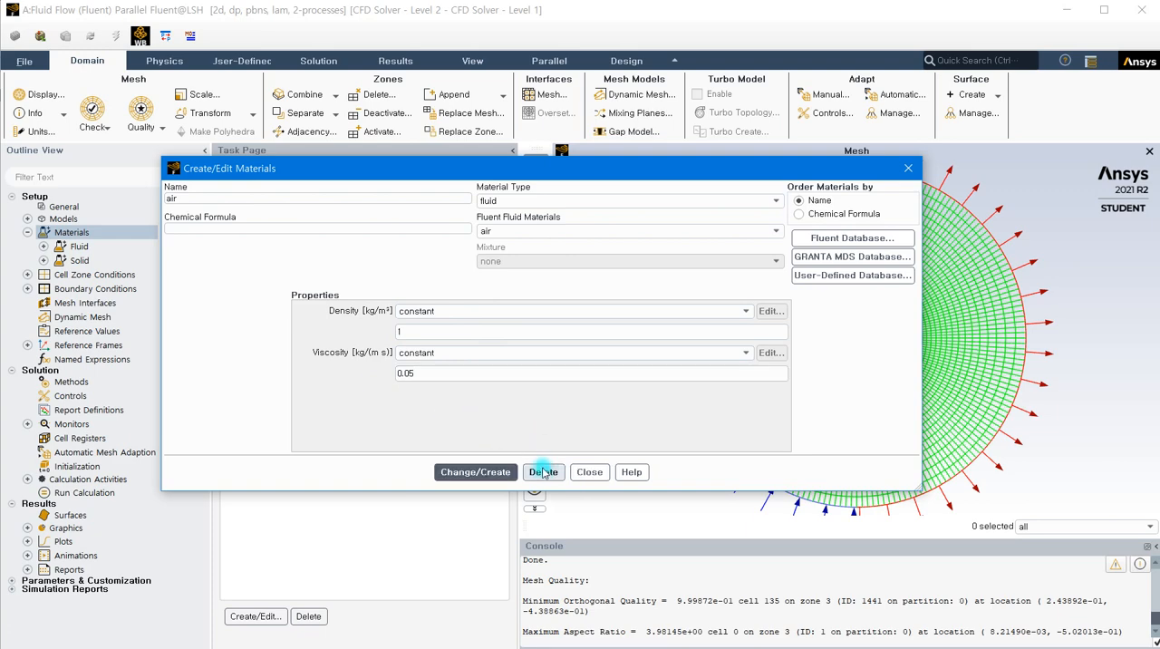
{"action": "left_click", "coordinate": [589, 472]}
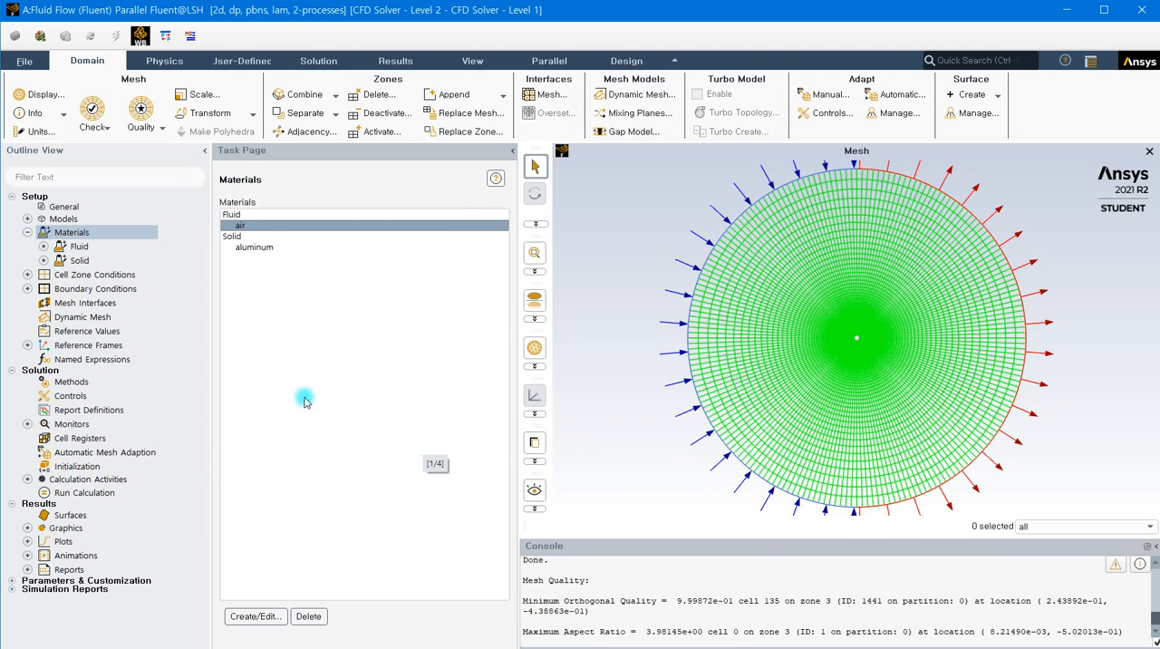
Check the material assigned to the solid-fff_surface fluid cell zone
{"action": "left_click", "coordinate": [27, 276]}
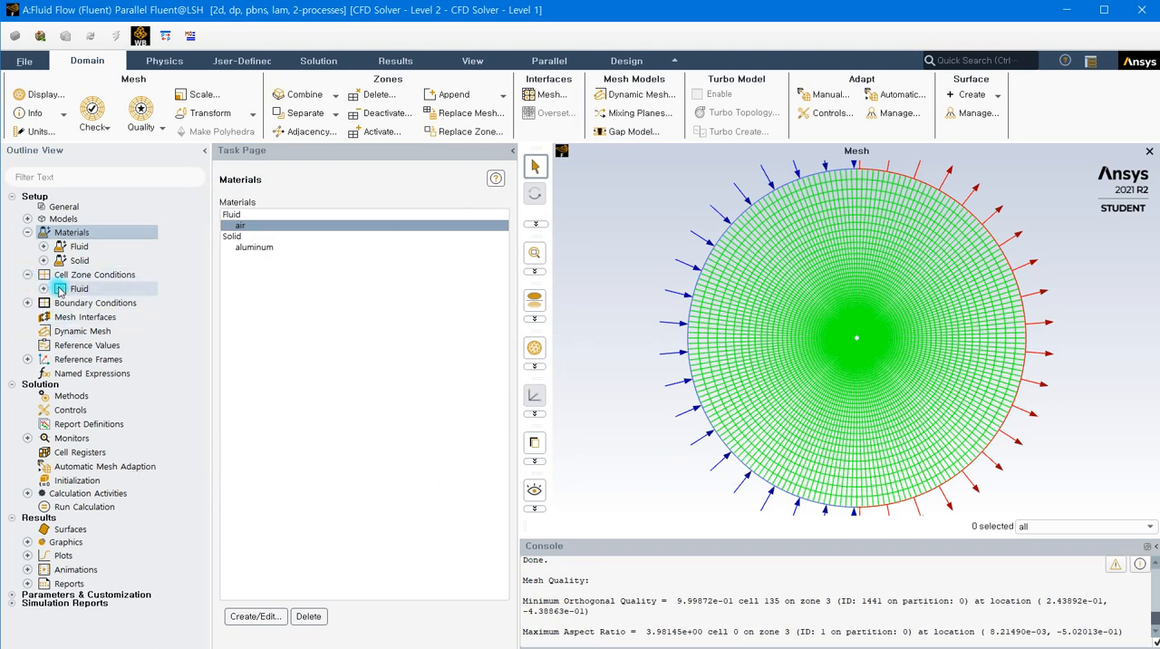
{"action": "left_click", "coordinate": [43, 288]}
{"action": "left_click", "coordinate": [124, 305]}
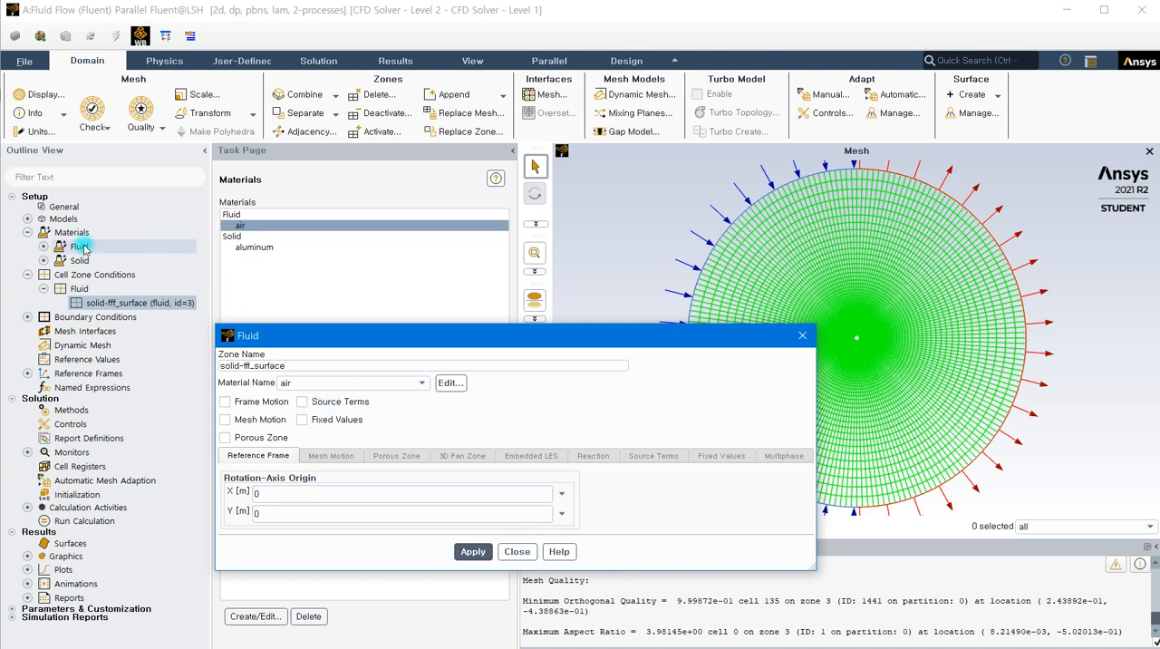
{"action": "left_click", "coordinate": [515, 552]}
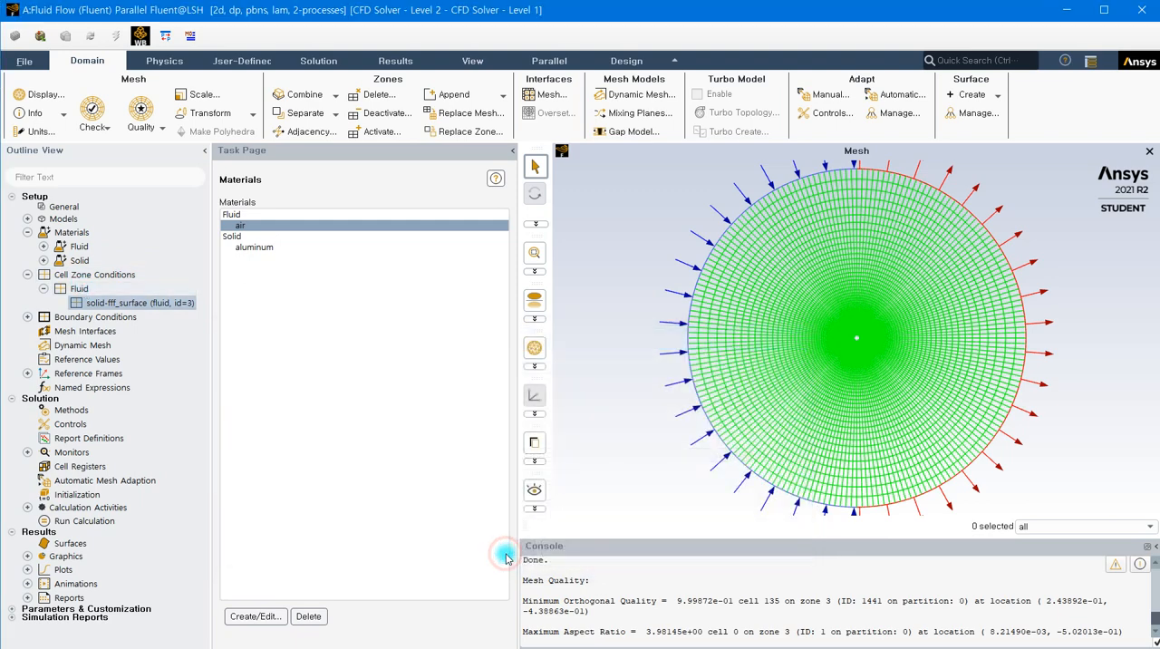
Define the inlet velocity by Components with an X-Velocity of 1 m/s and apply it to the inlet boundary
{"action": "left_click", "coordinate": [28, 316]}
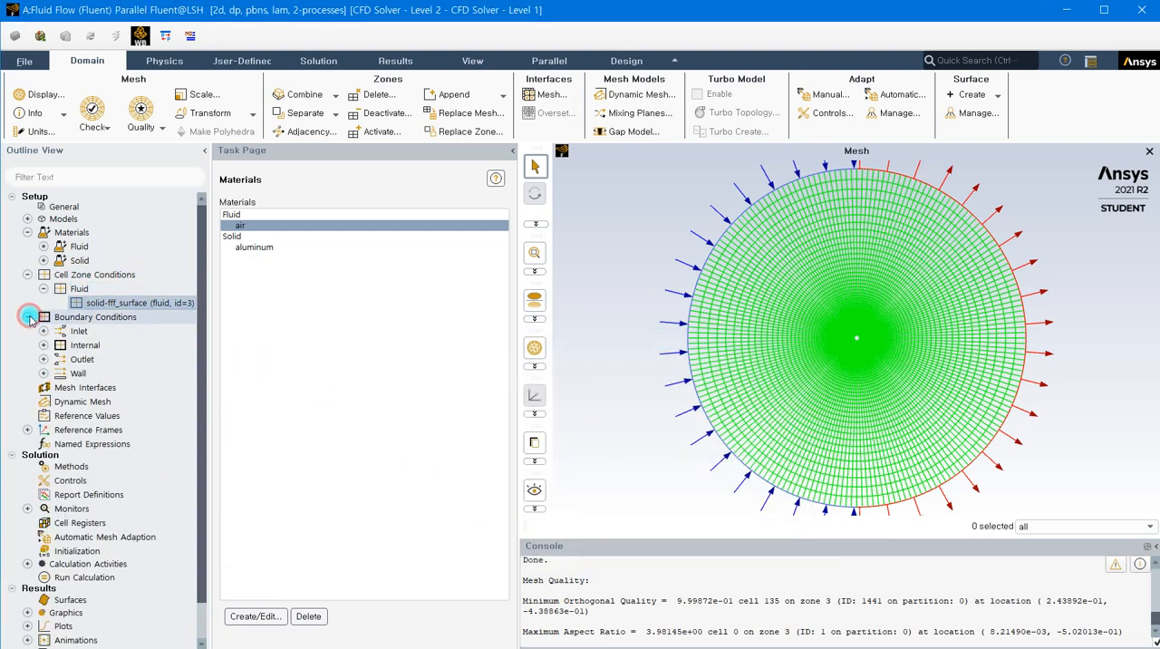
{"action": "double_click", "coordinate": [106, 315]}
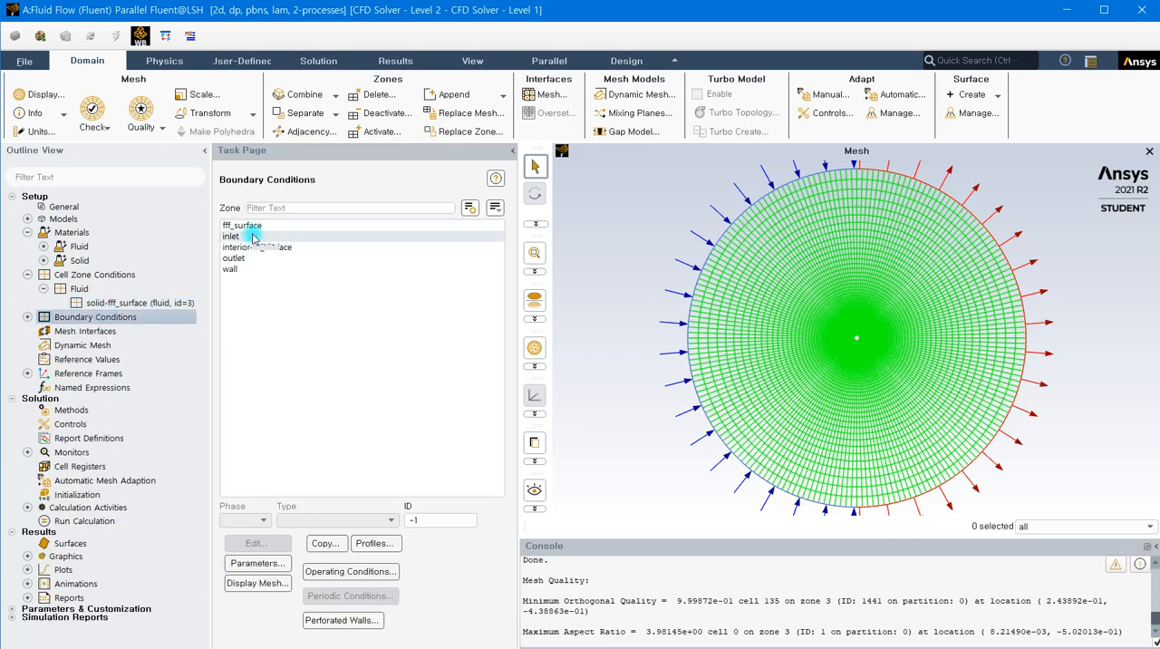
{"action": "left_click", "coordinate": [237, 235]}
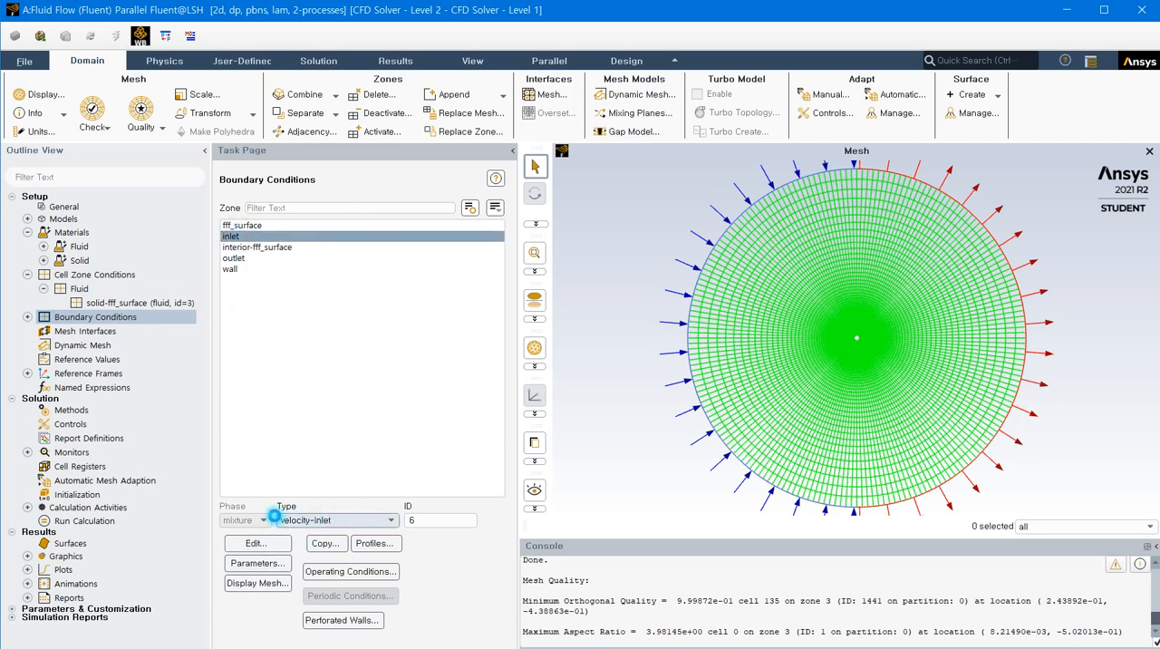
{"action": "double_click", "coordinate": [455, 443]}
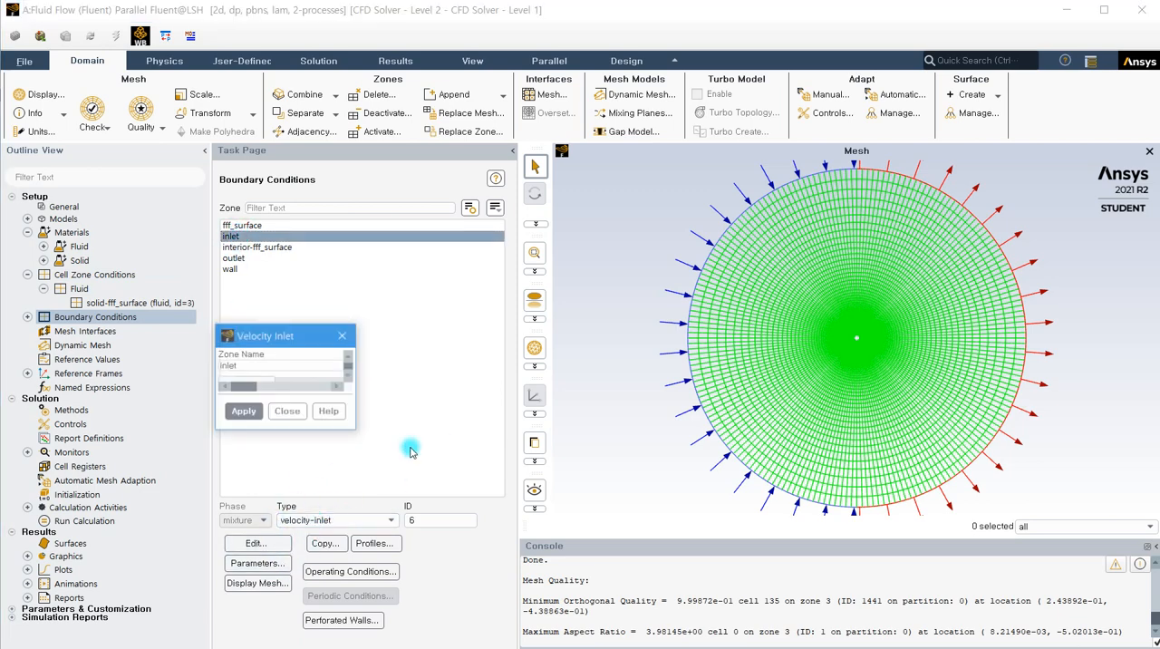
{"action": "left_click_drag", "start_coordinate": [429, 335], "coordinate": [413, 161]}
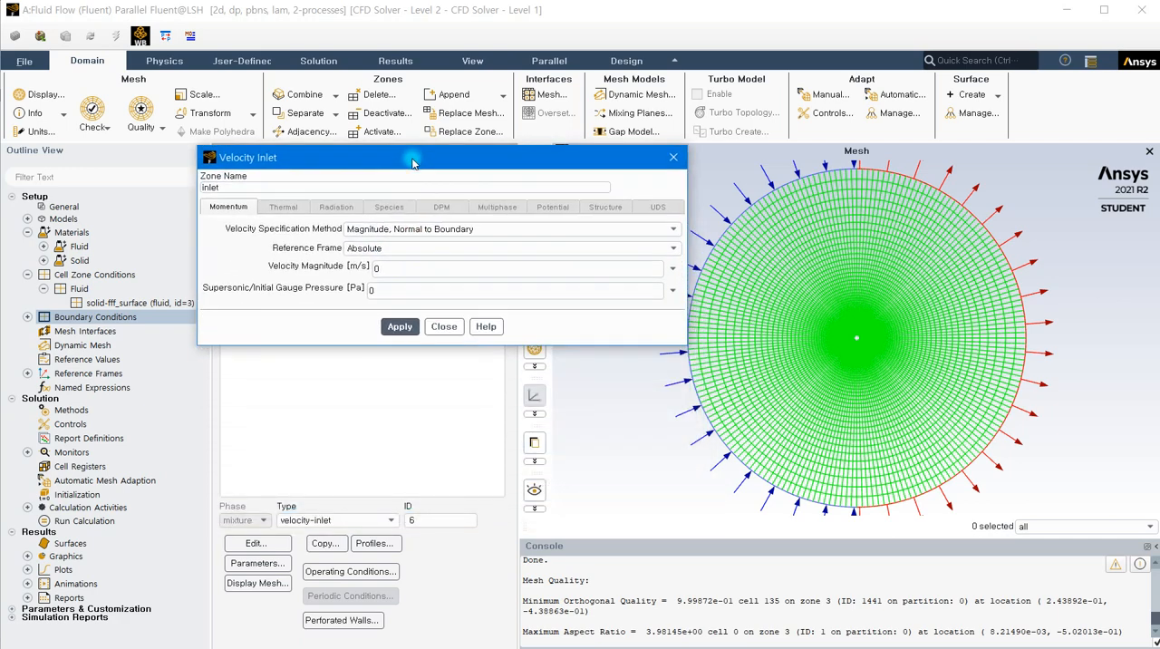
{"action": "left_click", "coordinate": [411, 267]}
{"action": "left_click", "coordinate": [410, 231]}
{"action": "left_click", "coordinate": [384, 250]}
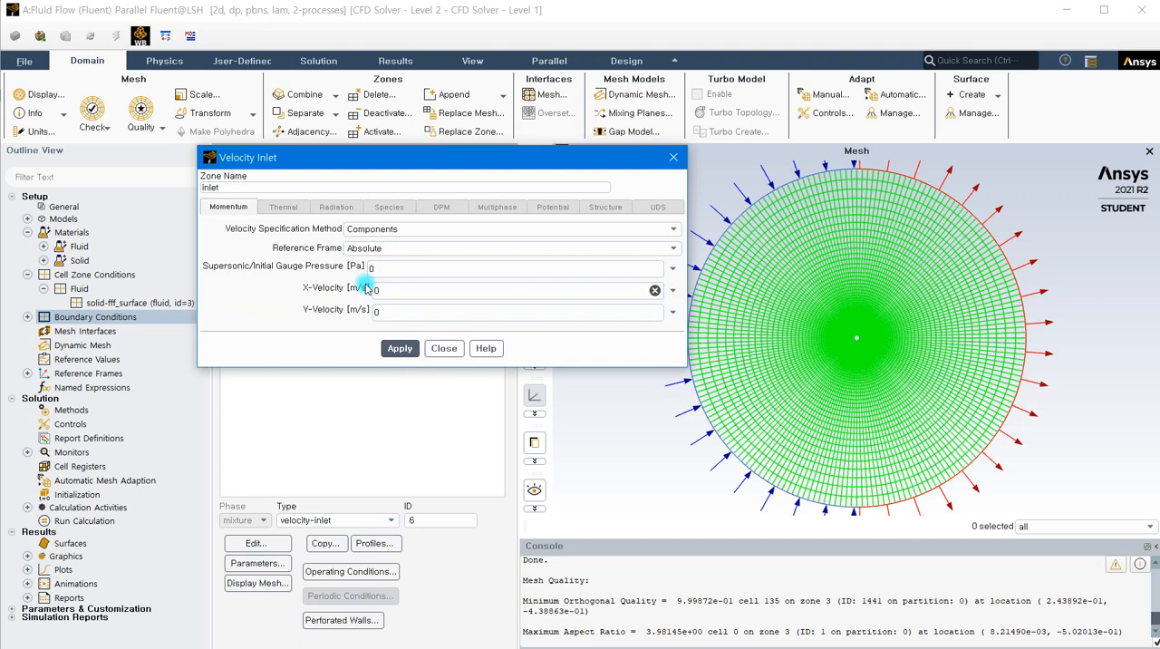
{"action": "double_click", "coordinate": [379, 290]}
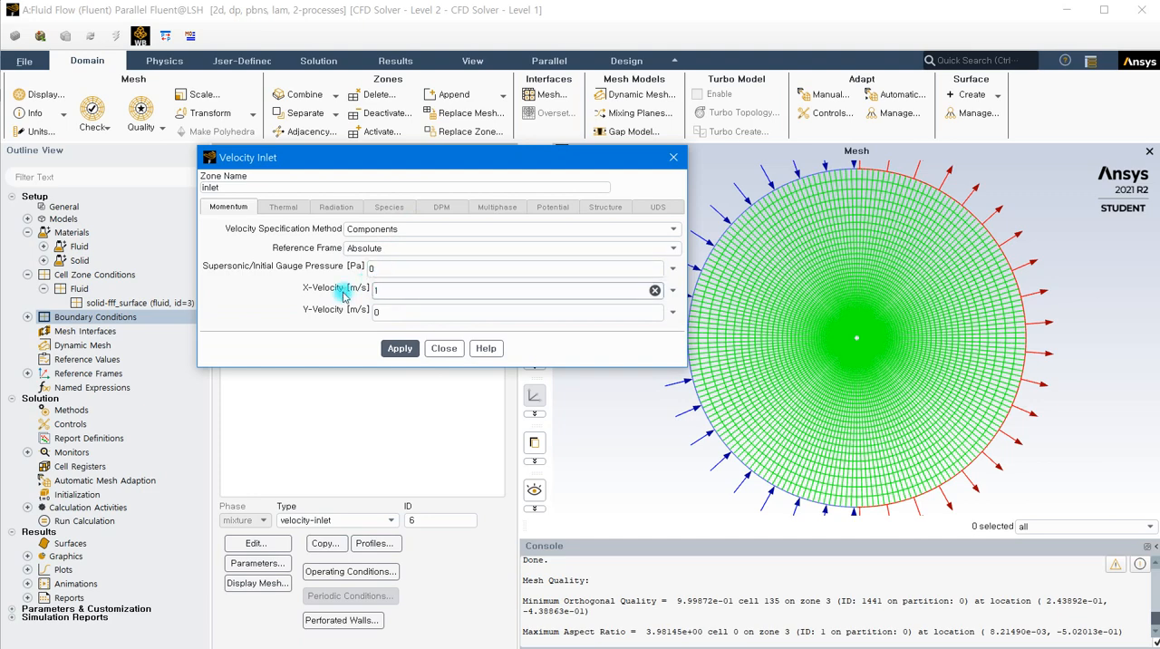
{"action": "left_click", "coordinate": [395, 351]}
{"action": "left_click", "coordinate": [444, 350]}
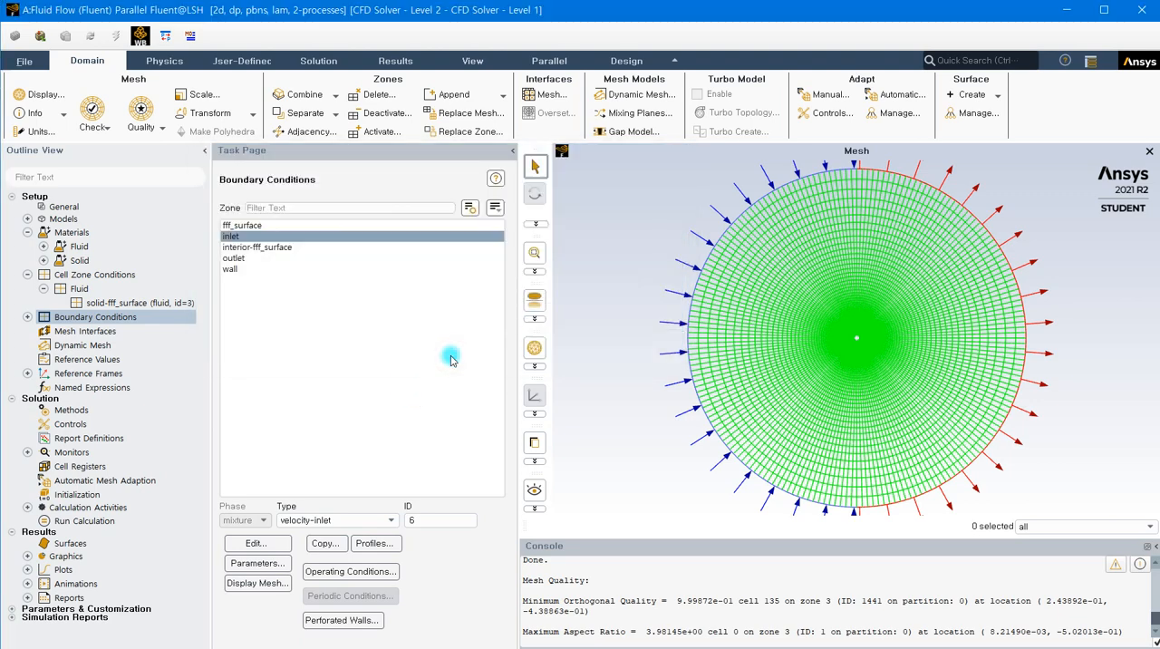
Apply the pressure-outlet condition at the outlet boundary with a gauge pressure of 0 Pa
{"action": "left_click", "coordinate": [241, 261]}
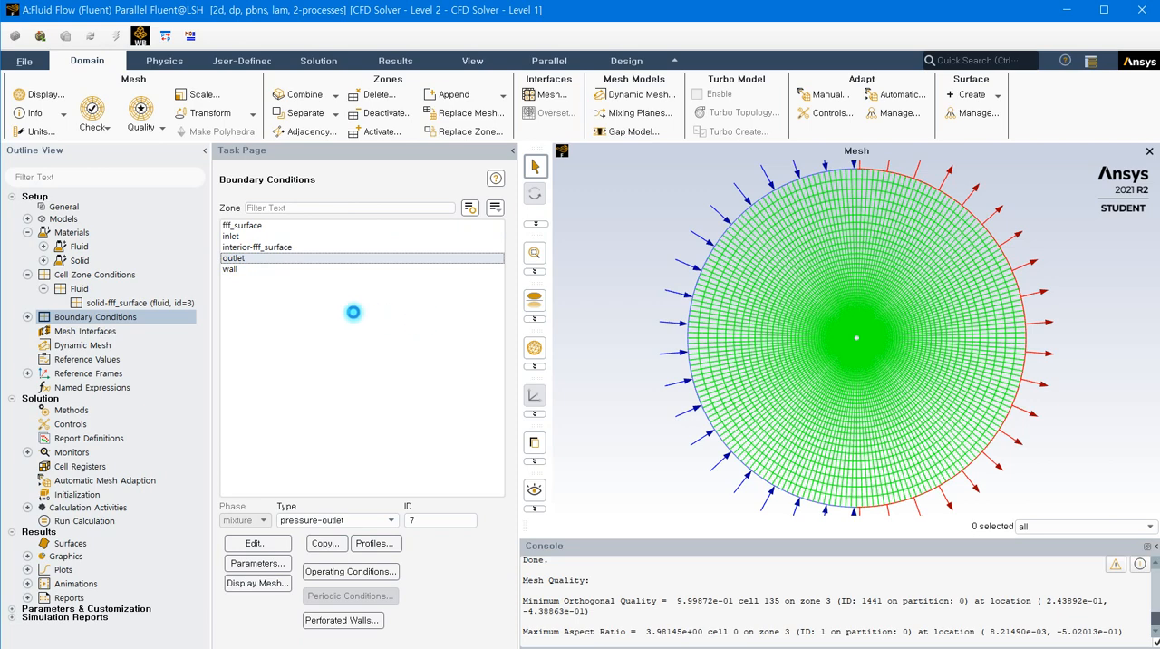
{"action": "left_click_drag", "start_coordinate": [372, 342], "coordinate": [473, 186]}
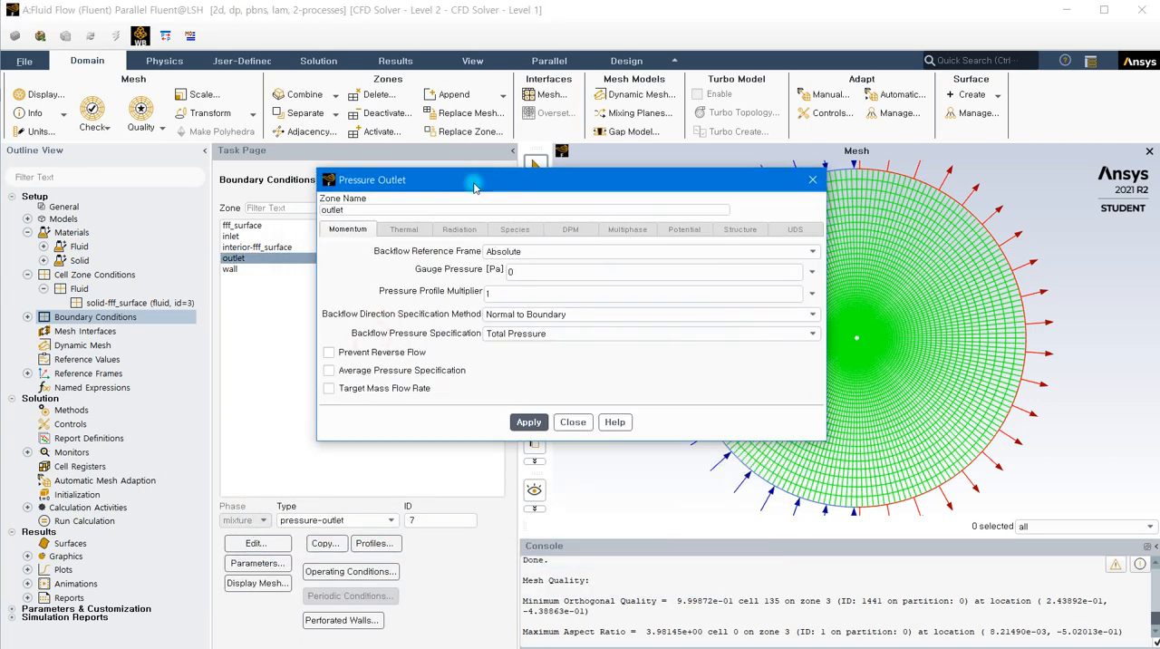
{"action": "left_click", "coordinate": [533, 422]}
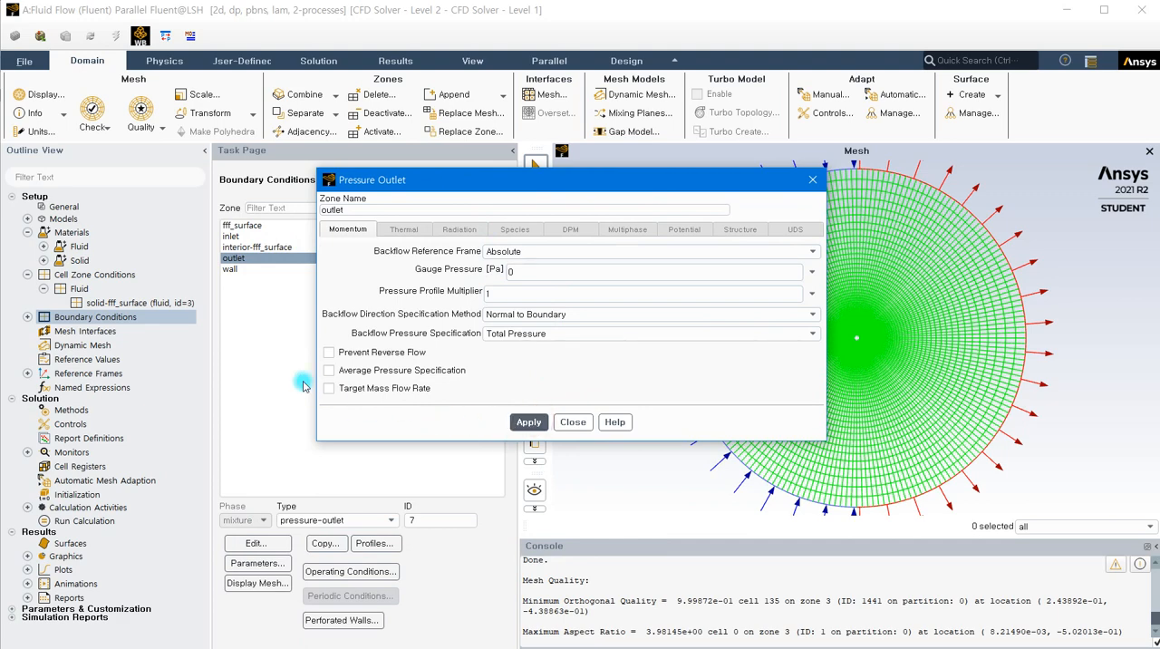
{"action": "left_click", "coordinate": [573, 422]}
Check the wall motion and shear condition settings of the wall boundary
{"action": "left_click", "coordinate": [237, 269]}
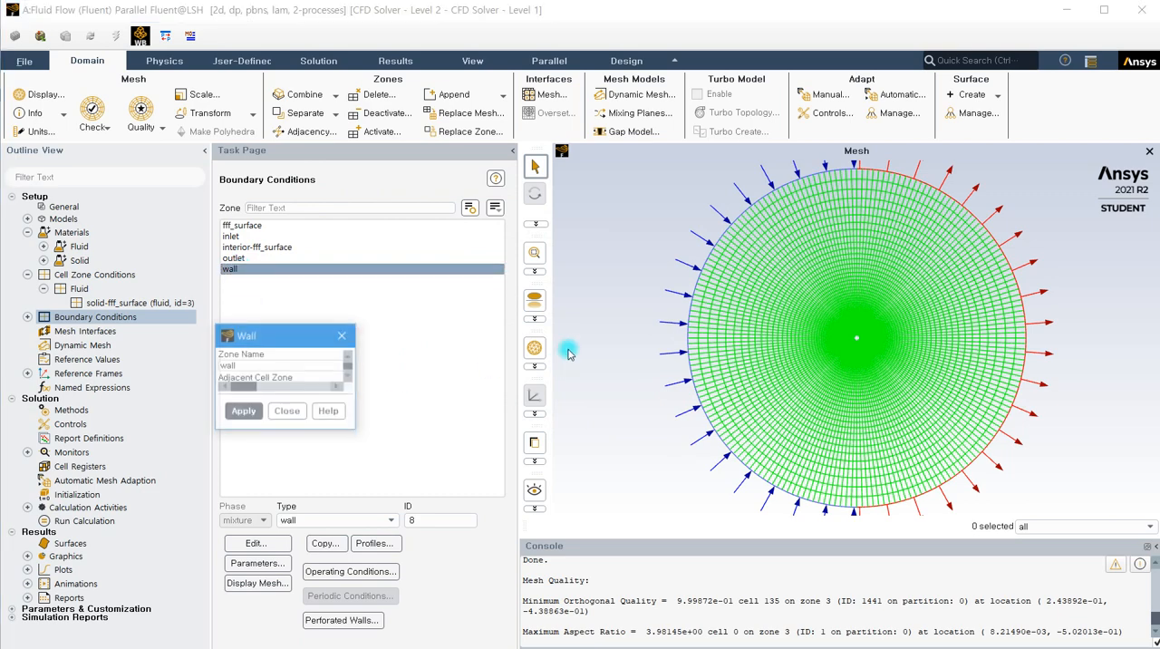
{"action": "left_click_drag", "start_coordinate": [417, 337], "coordinate": [514, 196]}
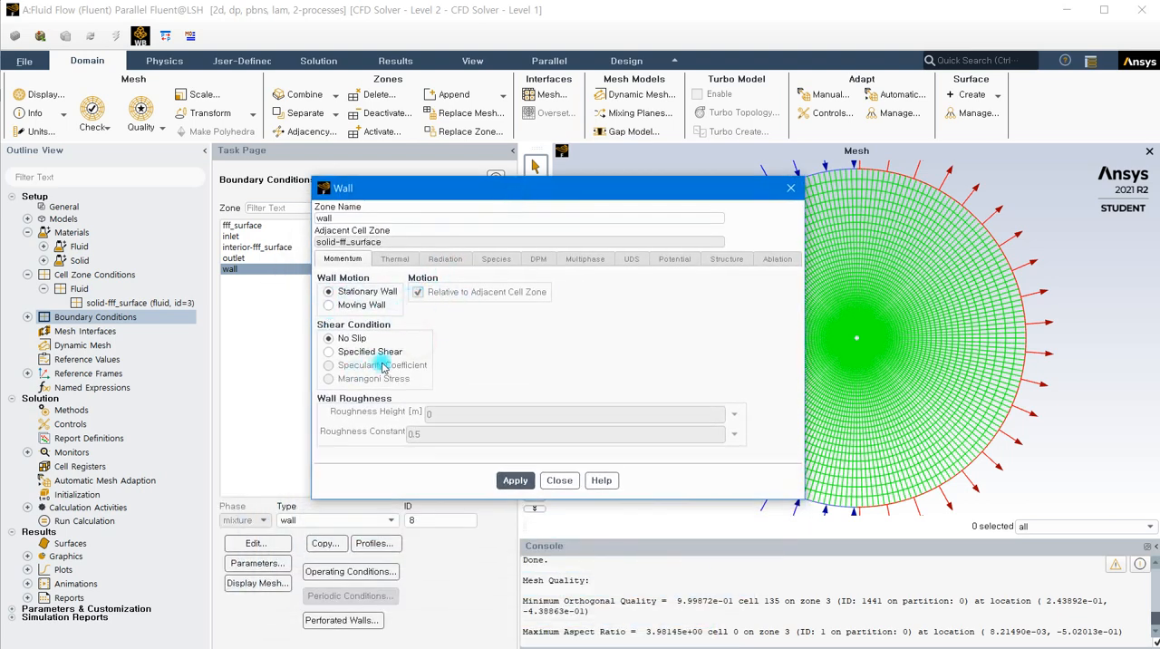
{"action": "left_click", "coordinate": [560, 482]}
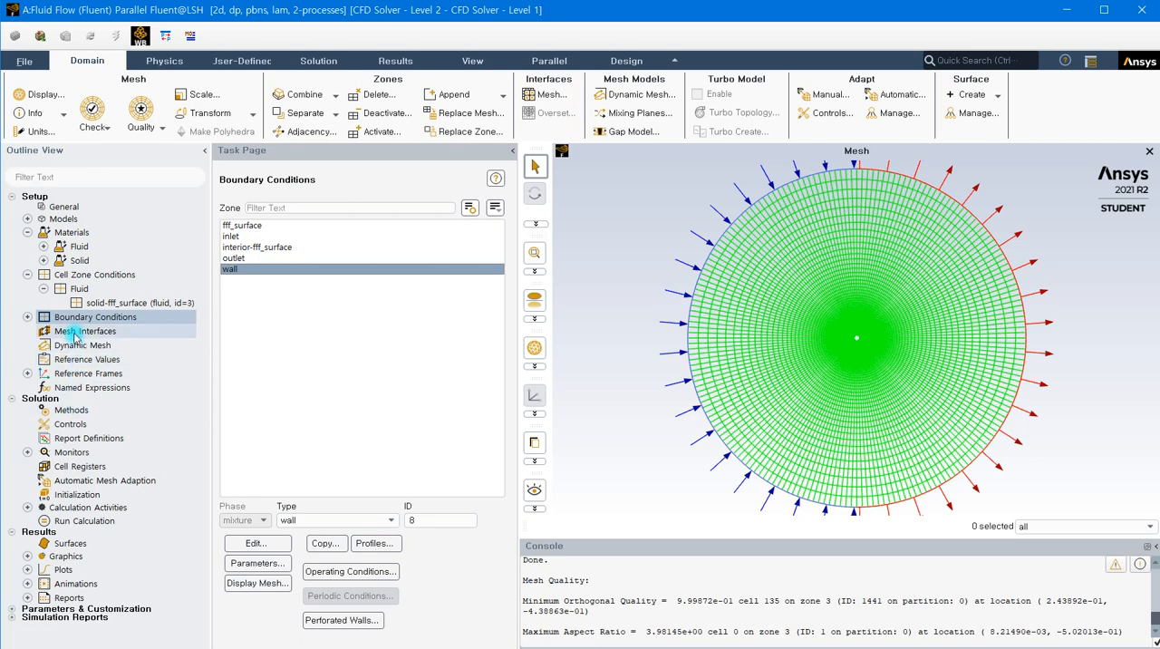
Set the pressure-velocity coupling scheme to SIMPLE and enable automatic selection of the flux type
{"action": "left_click", "coordinate": [75, 411]}
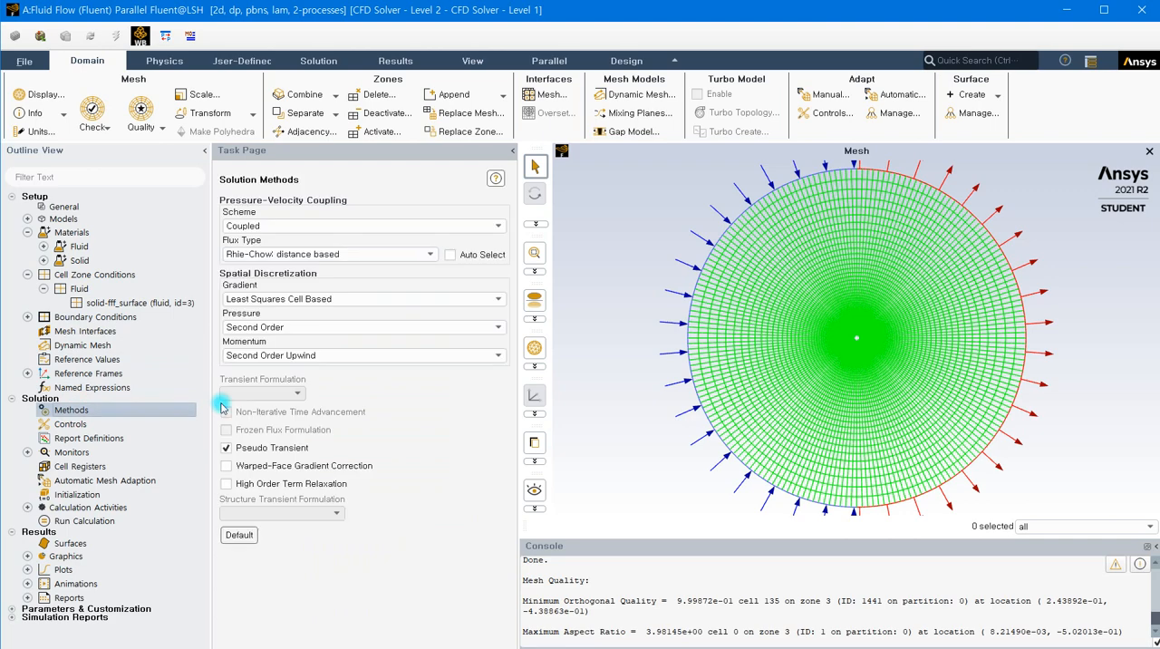
{"action": "left_click", "coordinate": [271, 227]}
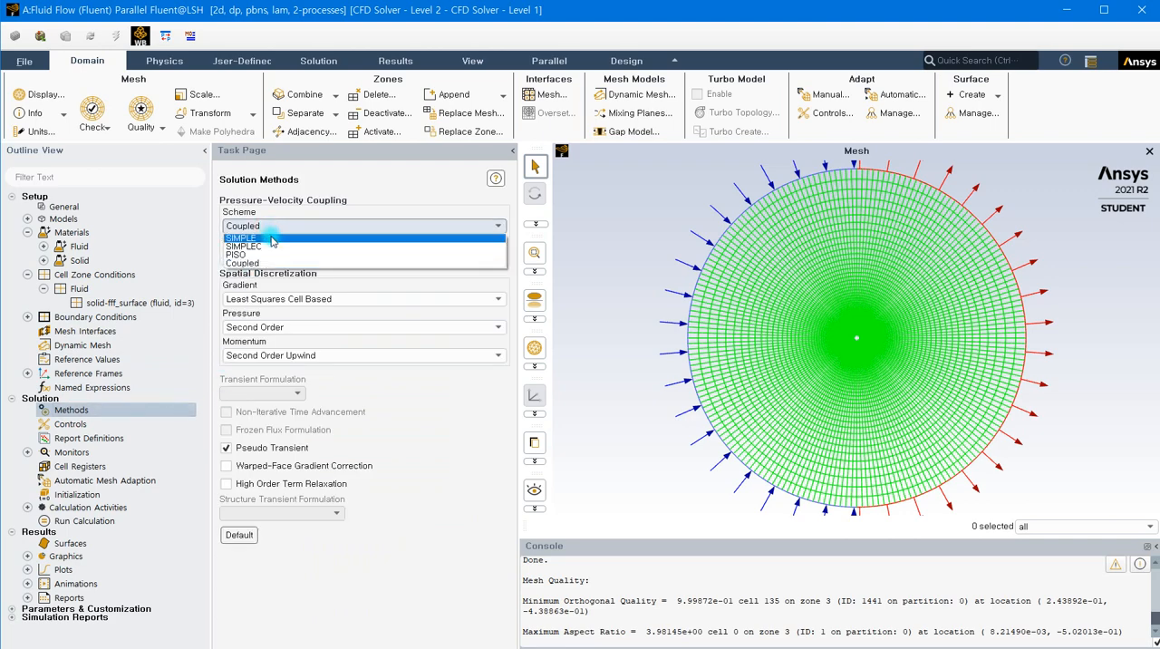
{"action": "left_click", "coordinate": [272, 239]}
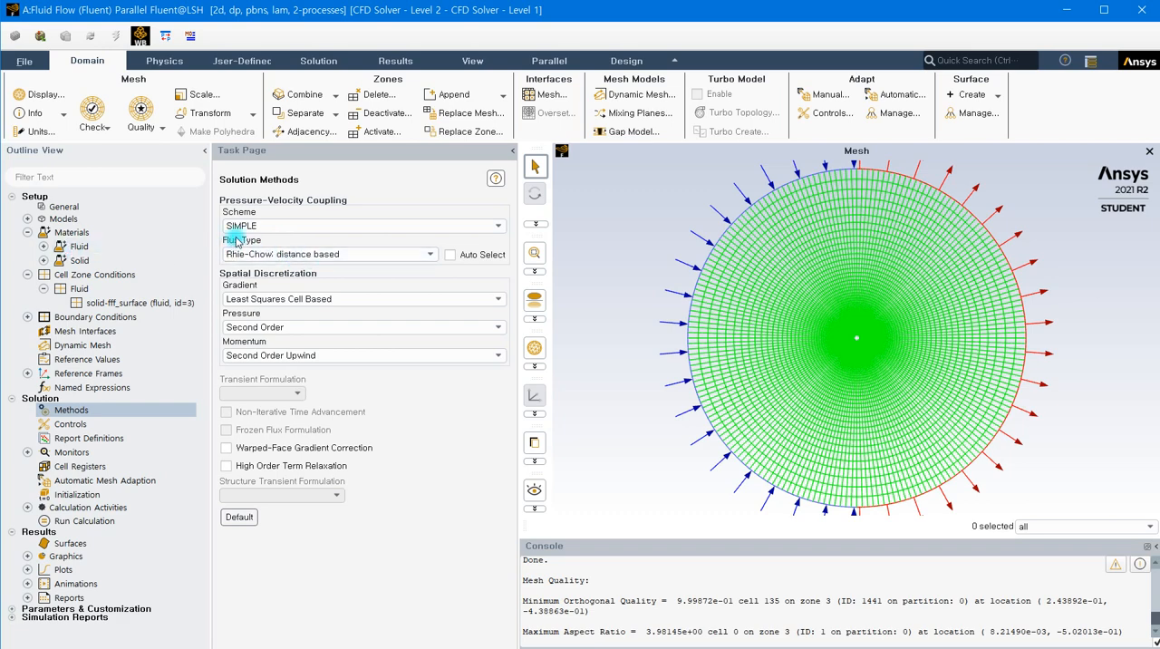
{"action": "left_click", "coordinate": [450, 255]}
{"action": "left_click", "coordinate": [685, 352]}
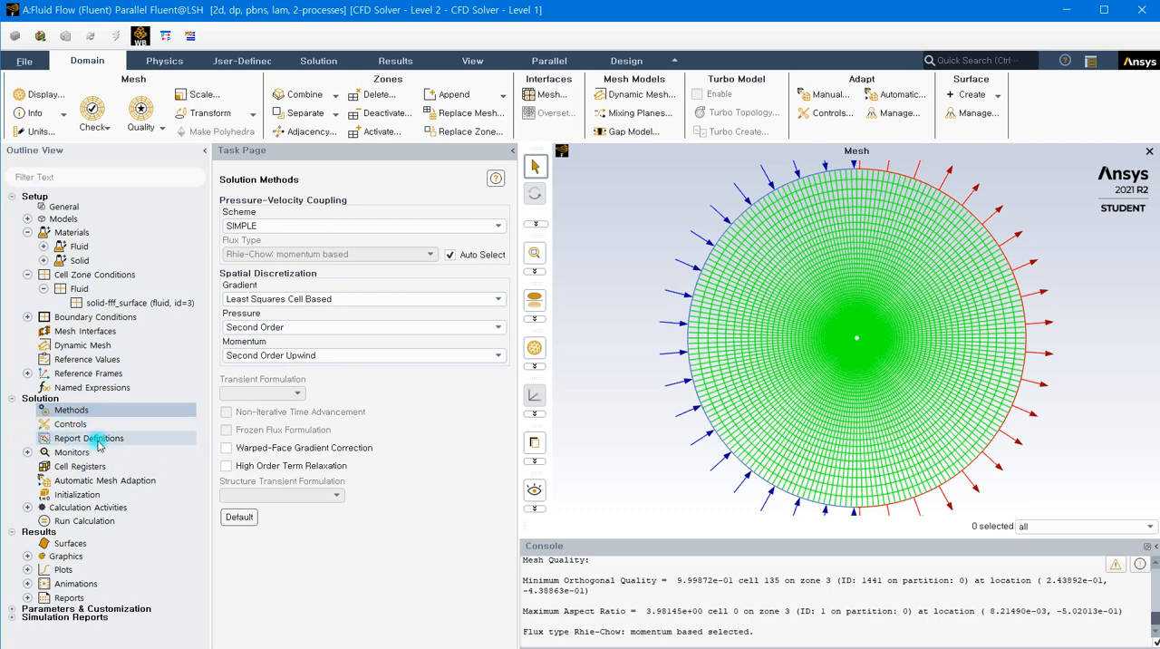
Set the absolute convergence criterion of the continuity residual to 1e-6
{"action": "left_click", "coordinate": [69, 454]}
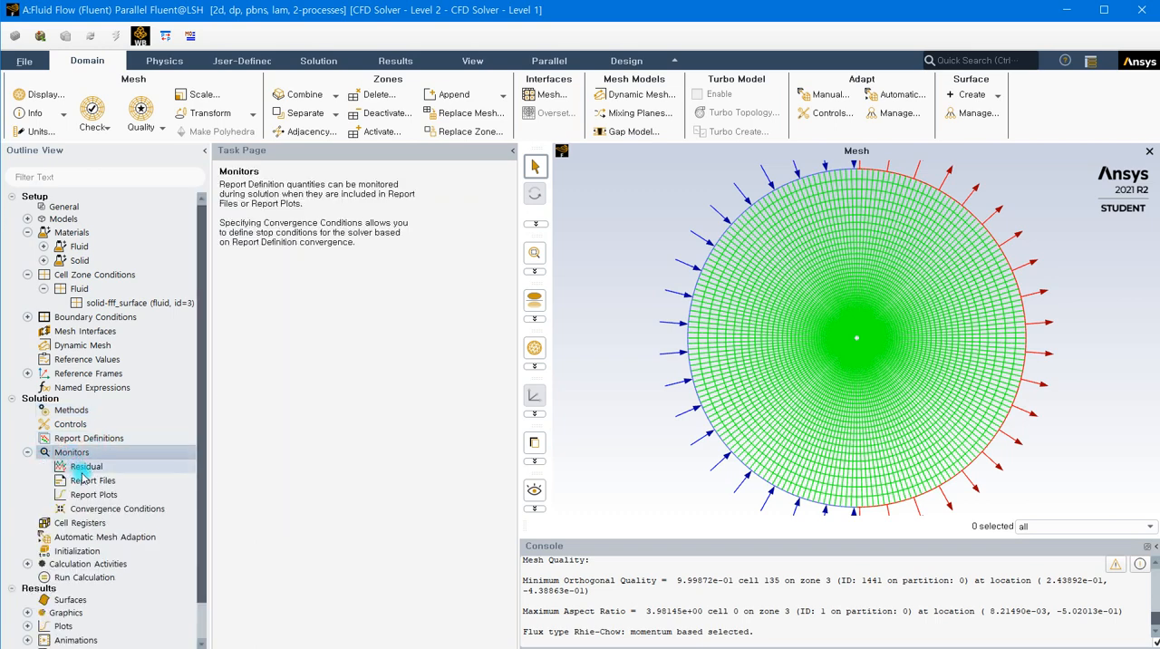
{"action": "left_click", "coordinate": [86, 466]}
{"action": "double_click", "coordinate": [86, 467]}
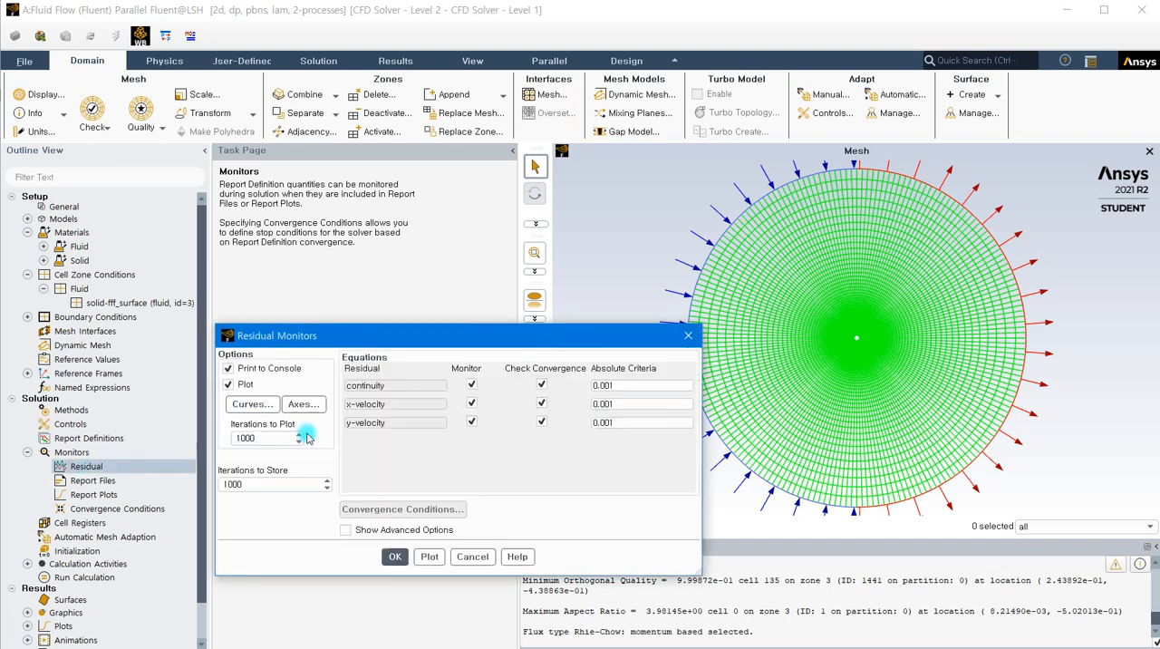
{"action": "left_click_drag", "start_coordinate": [473, 345], "coordinate": [474, 222]}
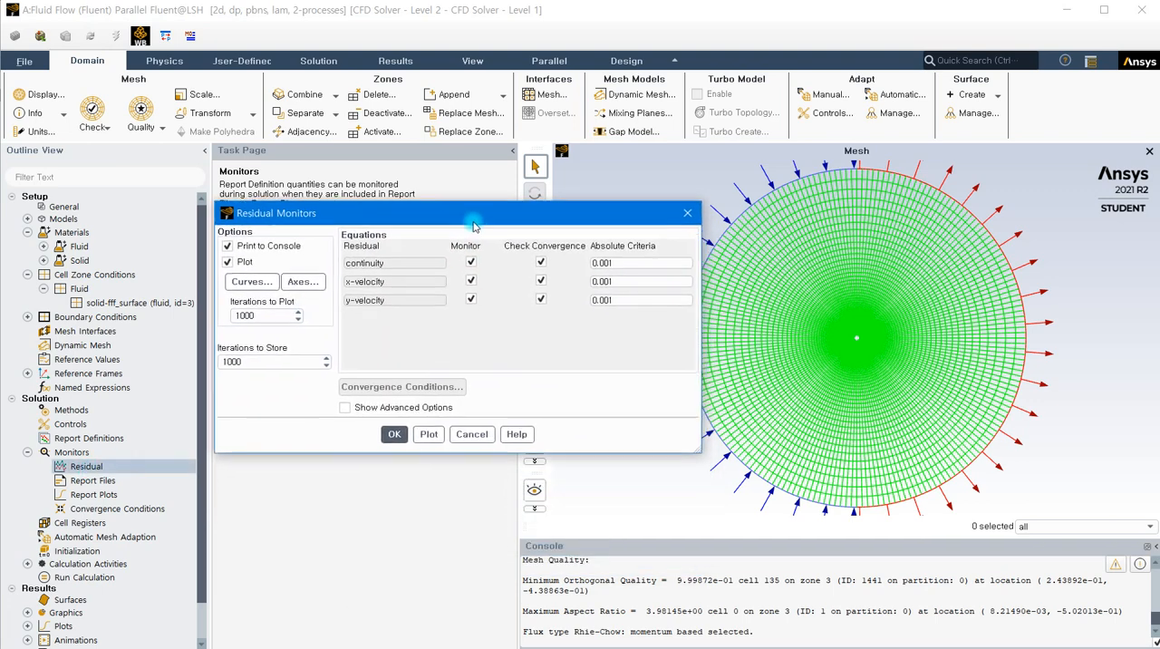
{"action": "double_click", "coordinate": [637, 262]}
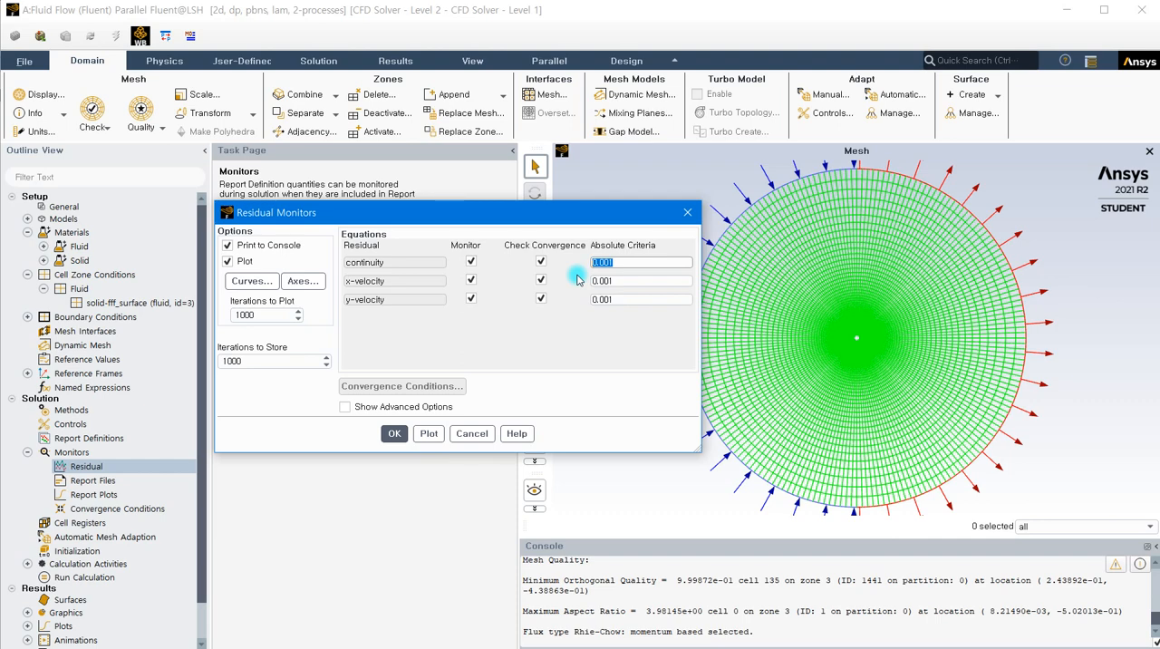
{"action": "type", "text": "1e-6"}
Copy the 1e-6 continuity criterion to the x-velocity and y-velocity residuals and accept the residual monitor settings
{"action": "left_click_drag", "start_coordinate": [665, 262], "coordinate": [591, 262]}
{"action": "key", "text": "ctrl+c"}
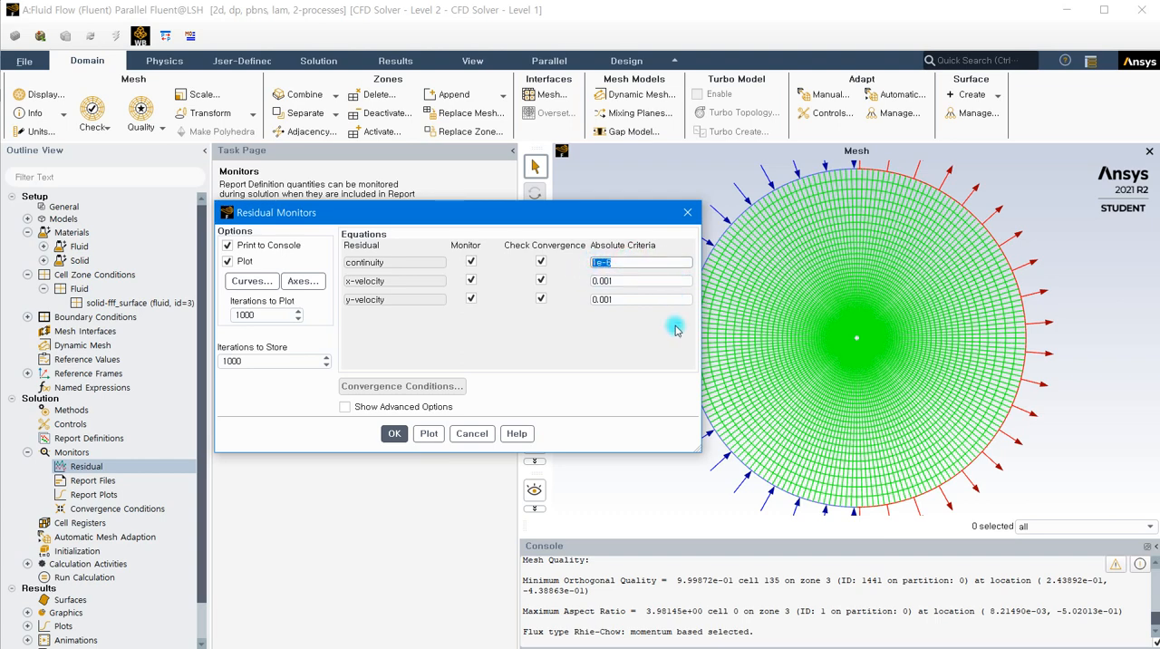
{"action": "double_click", "coordinate": [622, 281]}
{"action": "key", "text": "ctrl+v"}
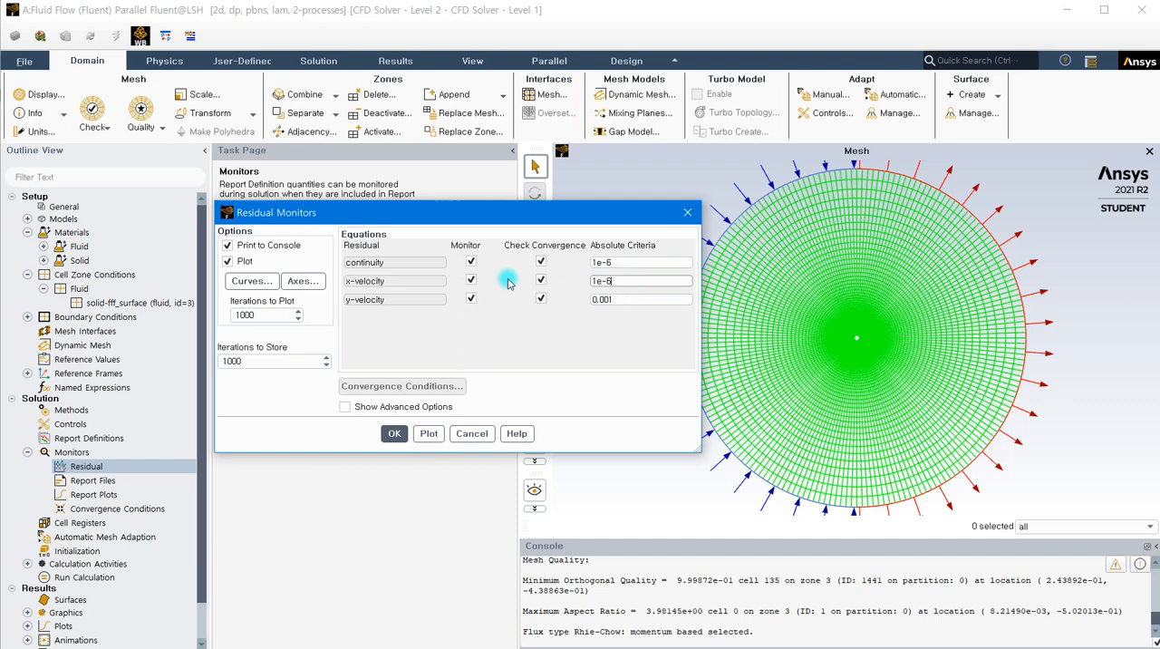
{"action": "double_click", "coordinate": [602, 299]}
{"action": "key", "text": "ctrl+v"}
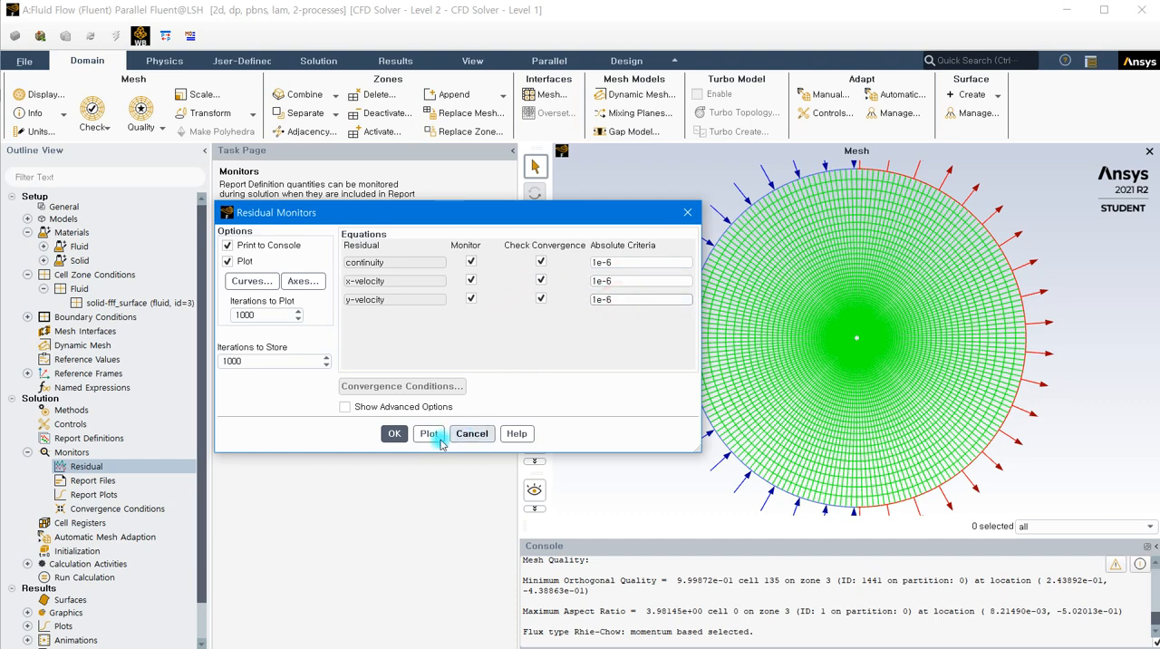
{"action": "left_click", "coordinate": [395, 434]}
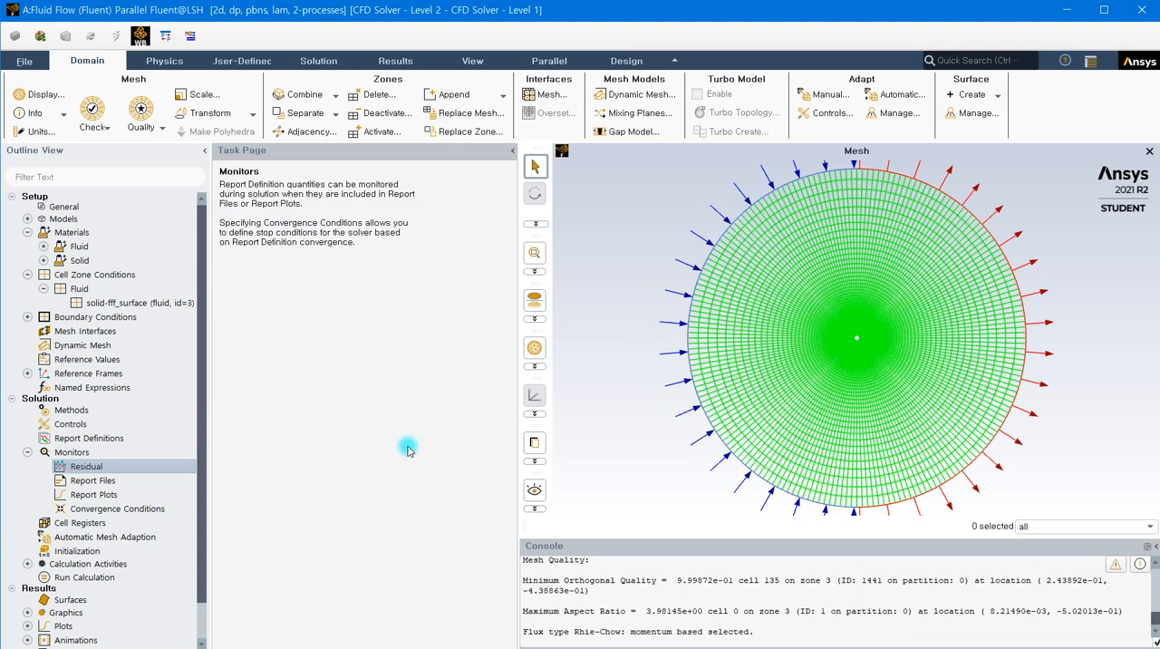
Initialize the solution with Standard Initialization, computing the initial values from the inlet
{"action": "left_click", "coordinate": [86, 552]}
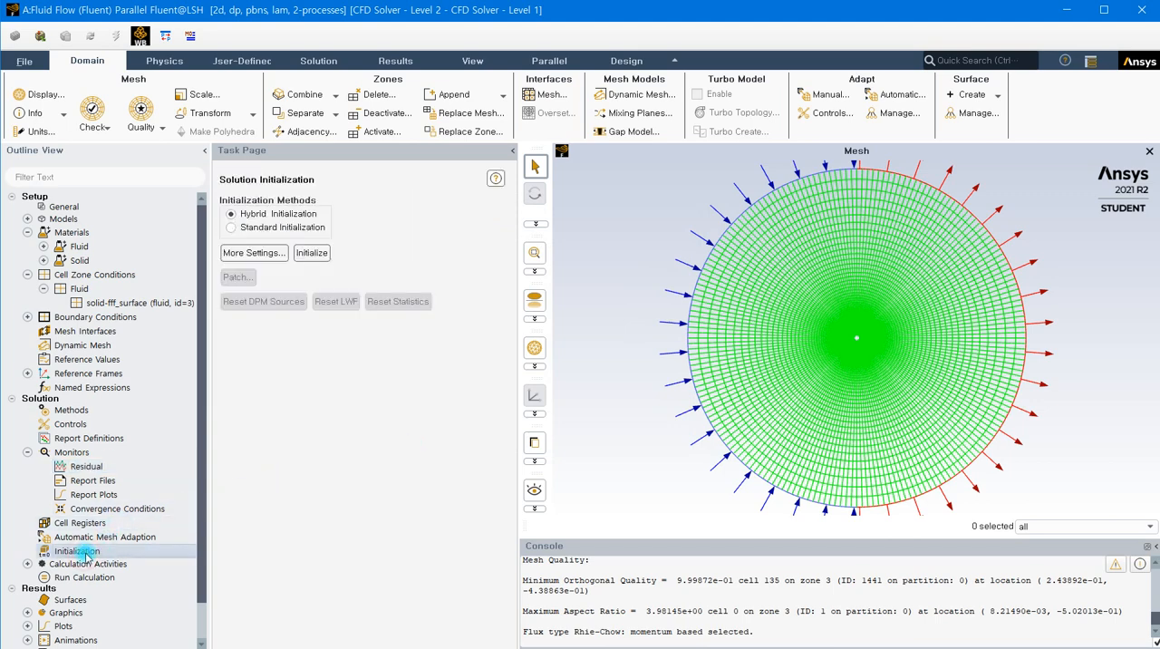
{"action": "left_click", "coordinate": [239, 228]}
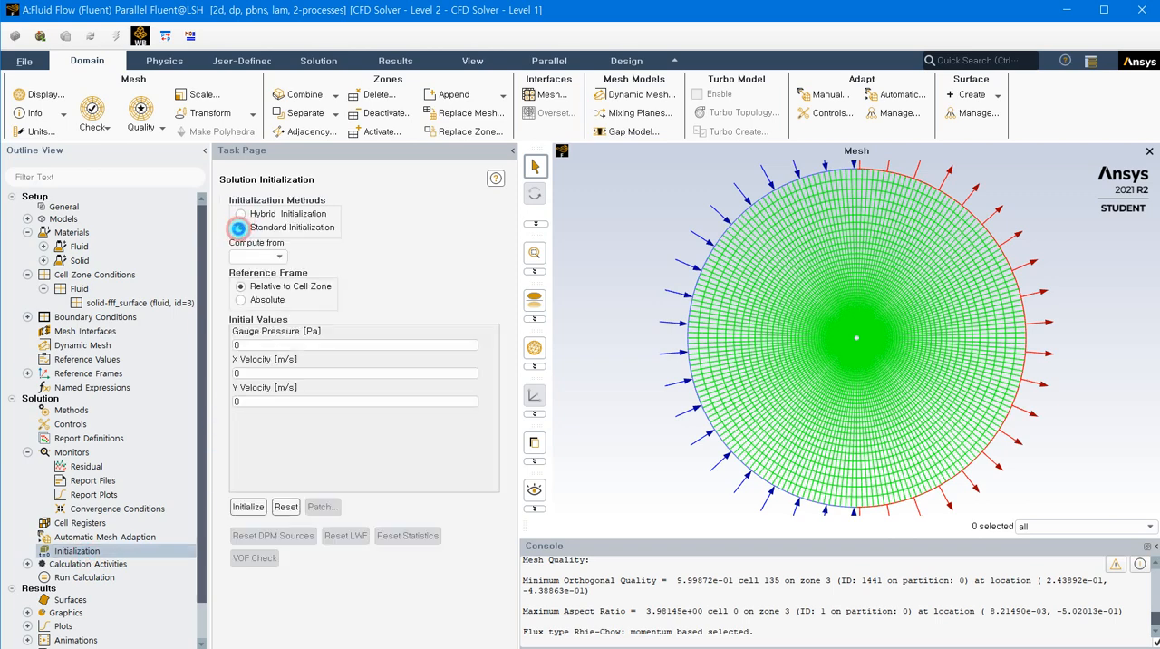
{"action": "left_click", "coordinate": [274, 258]}
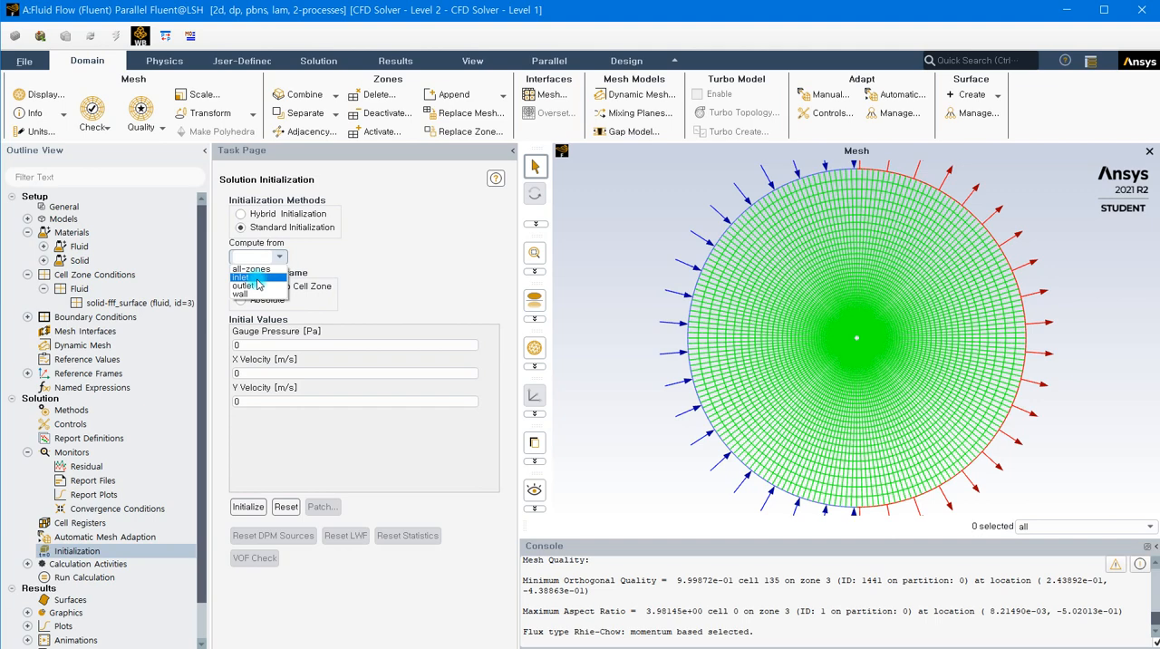
{"action": "left_click", "coordinate": [257, 279]}
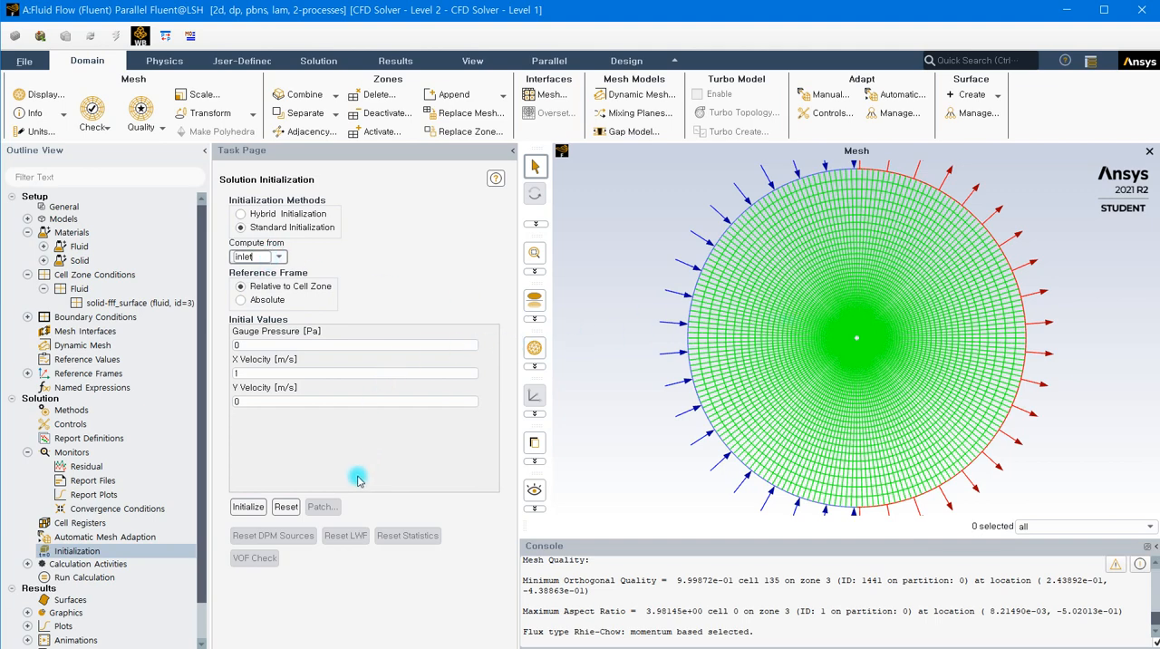
{"action": "left_click", "coordinate": [248, 506]}
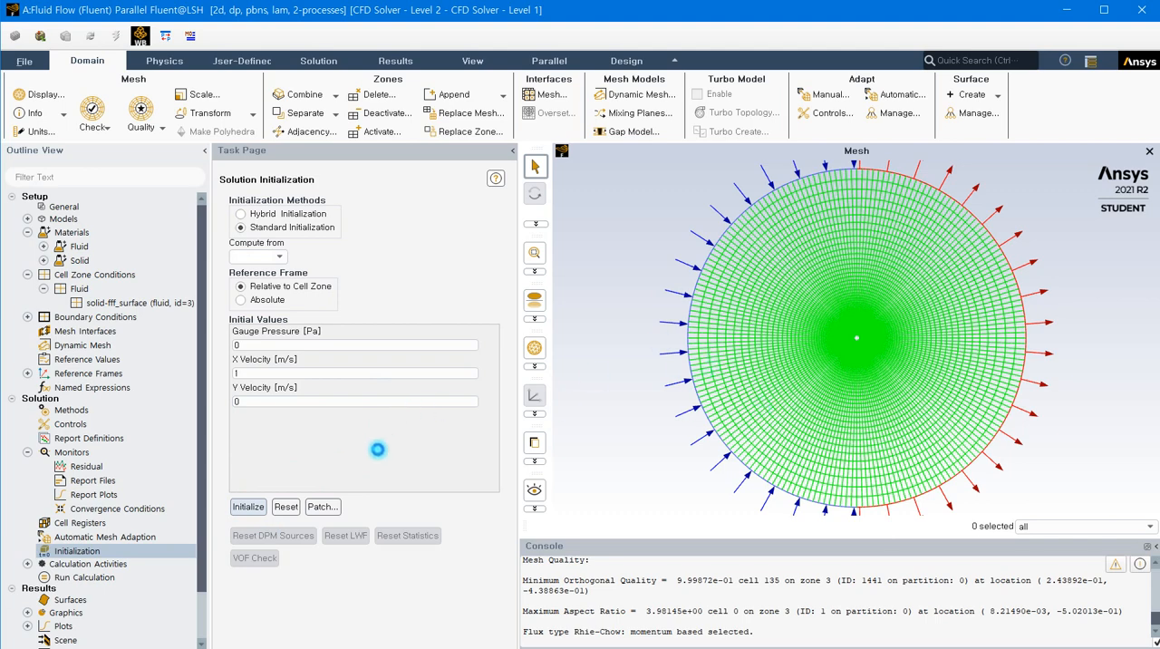
Run the calculation with 2000 iterations and dismiss the completion notice
{"action": "left_click", "coordinate": [81, 577]}
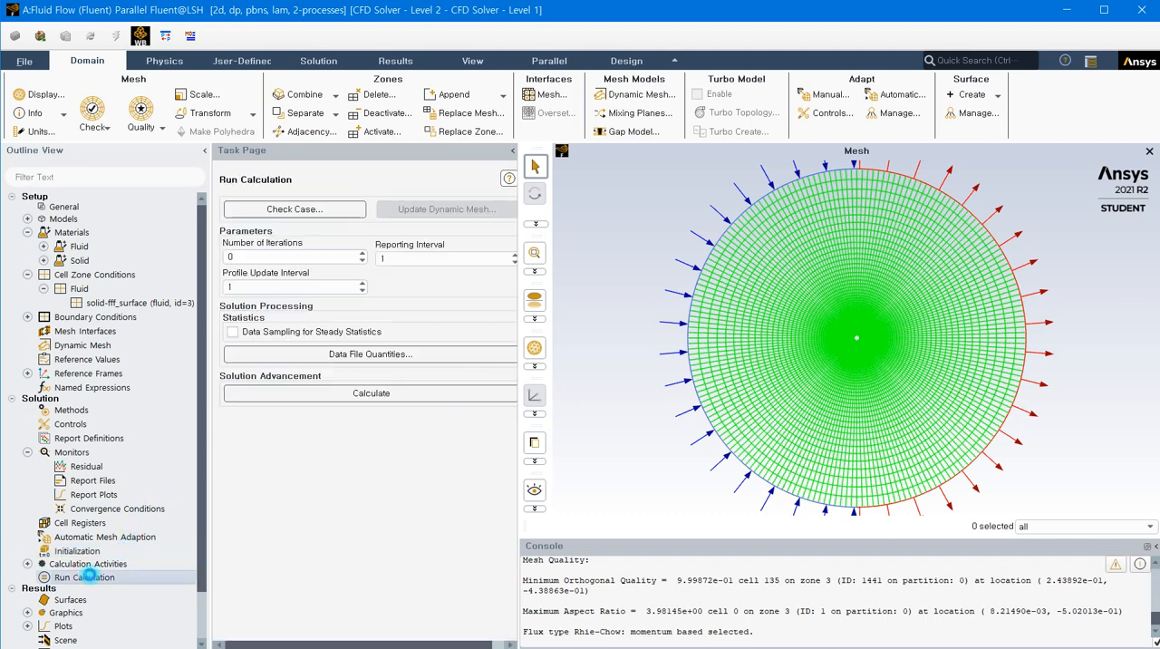
{"action": "double_click", "coordinate": [241, 257]}
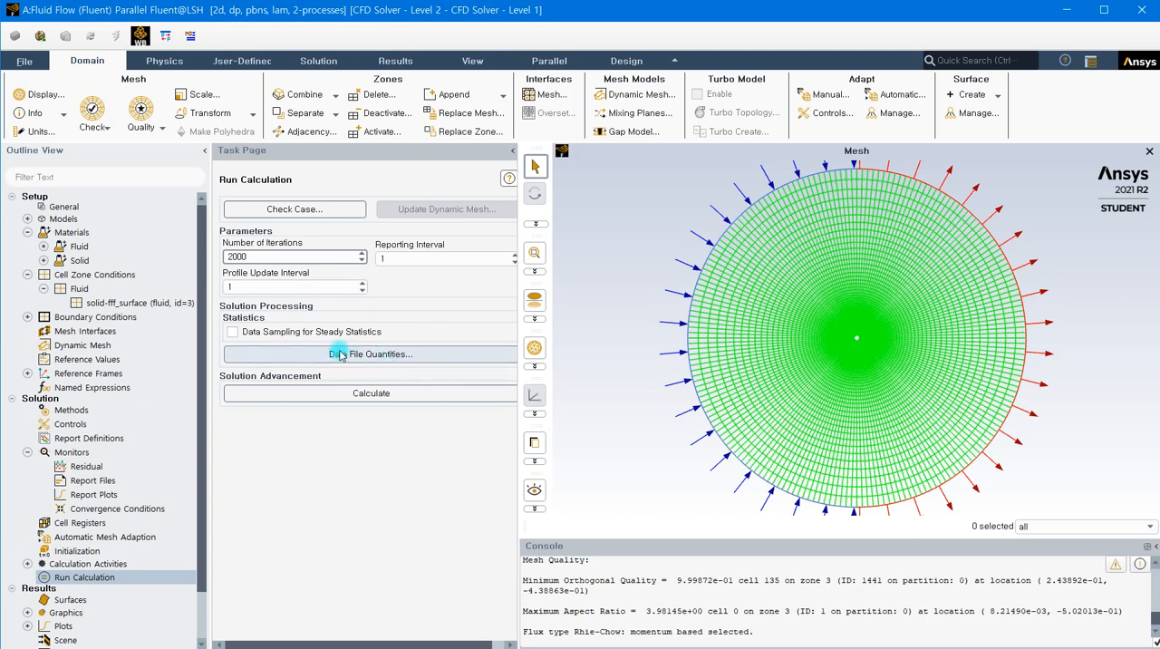
{"action": "left_click", "coordinate": [396, 394]}
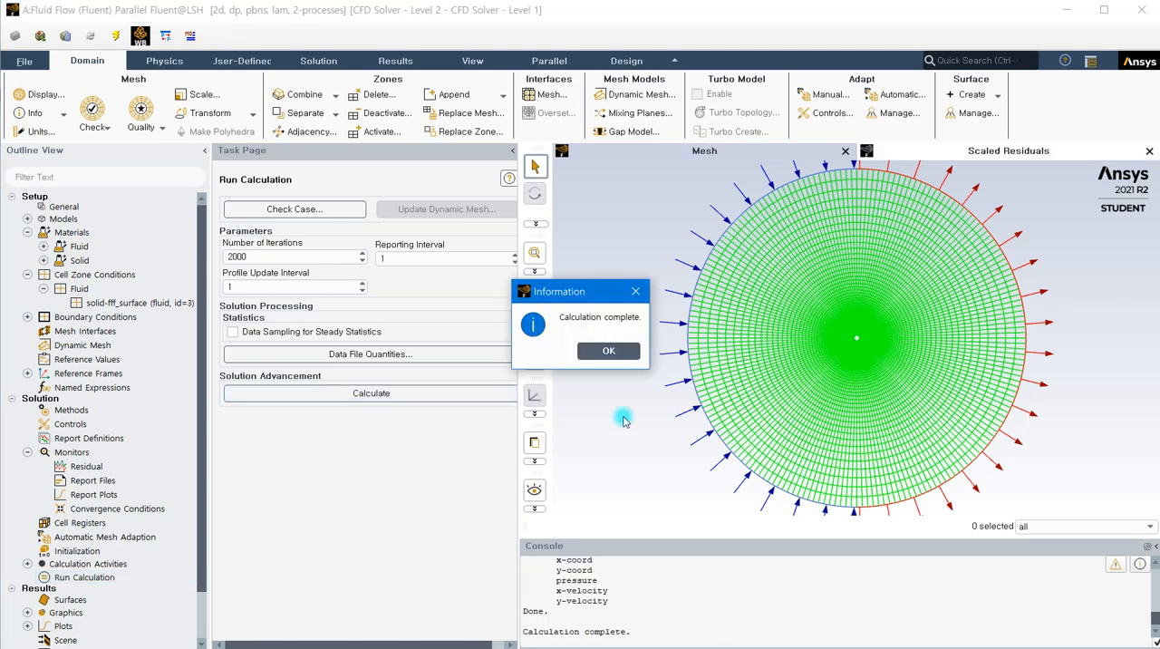
{"action": "left_click", "coordinate": [609, 349]}
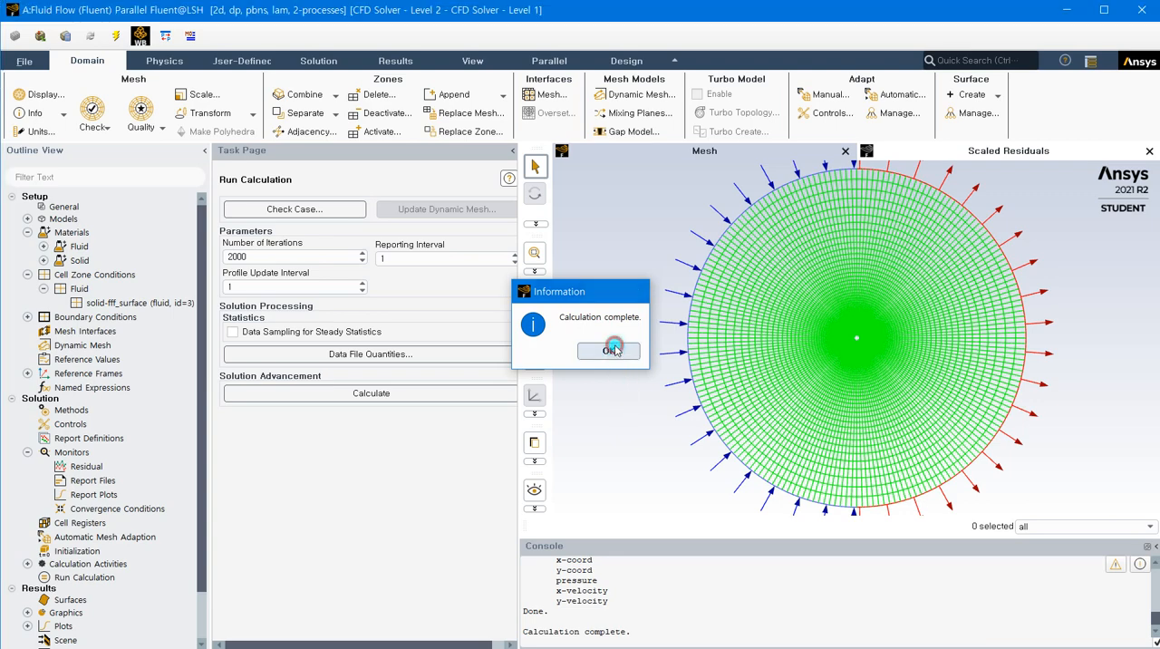
Review the end of the iteration log in the console for the solution's convergence status
{"action": "scroll", "coordinate": [632, 583], "scroll_direction": "up", "scroll_amount": 3}
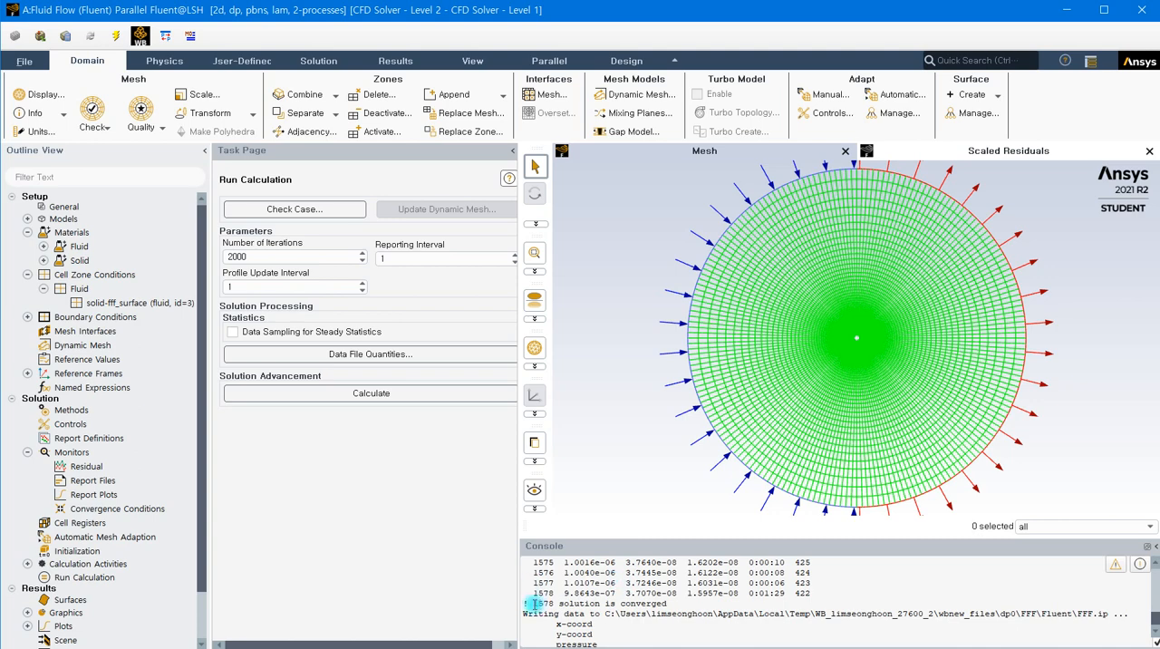
{"action": "left_click_drag", "start_coordinate": [535, 603], "coordinate": [552, 603]}
{"action": "left_click_drag", "start_coordinate": [623, 603], "coordinate": [666, 605]}
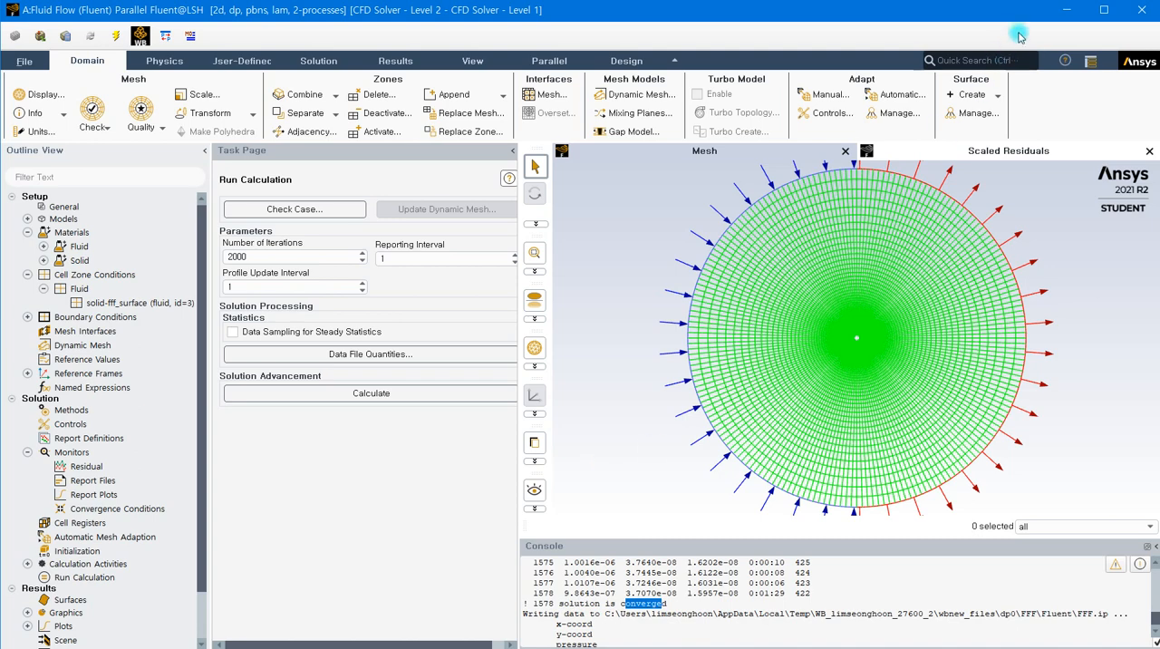
Switch to Workbench, open the Results of the Fluid Flow (Fluent) system in CFD-Post and orient the view along +Z
{"action": "left_click", "coordinate": [1065, 9]}
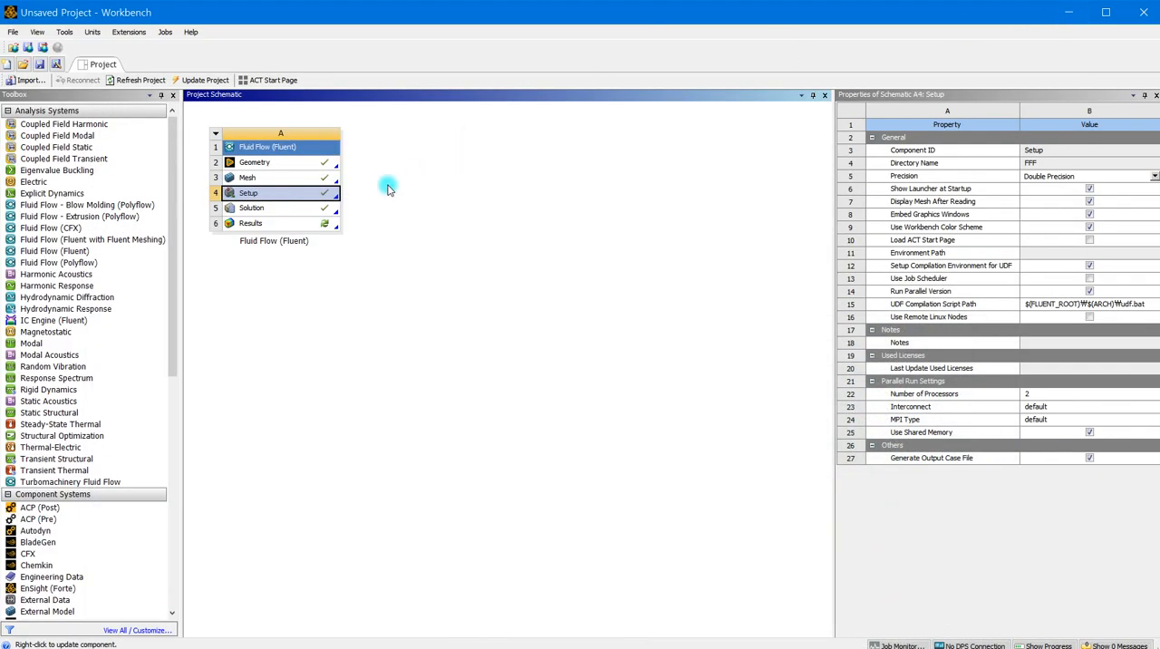
{"action": "double_click", "coordinate": [263, 224]}
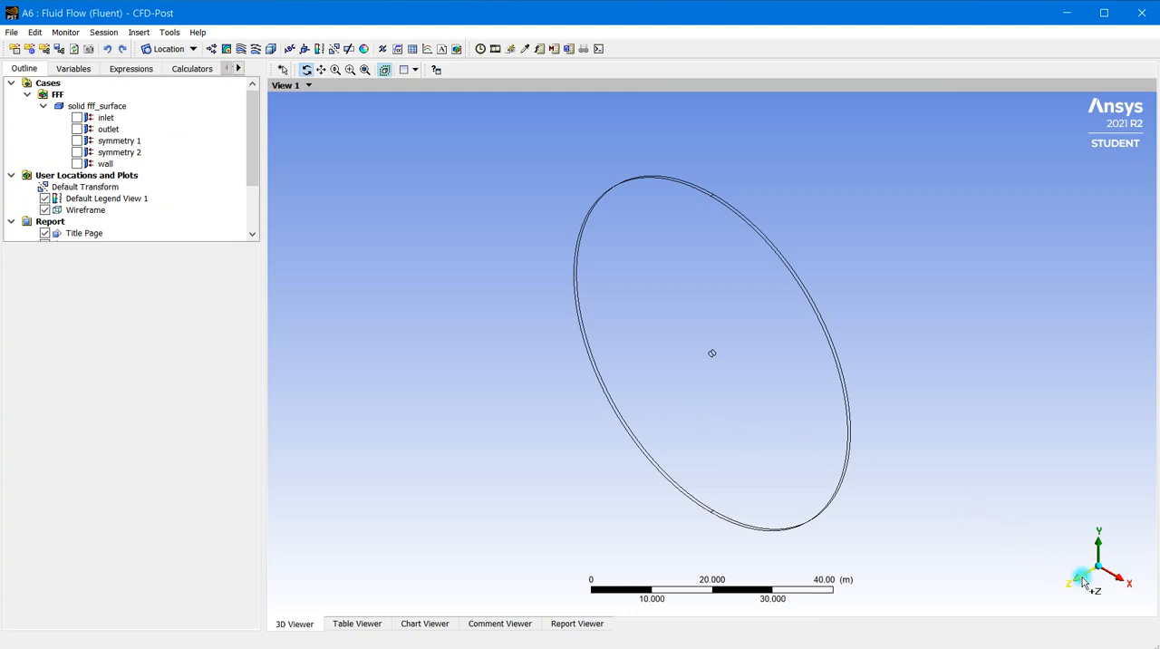
{"action": "left_click", "coordinate": [1084, 581]}
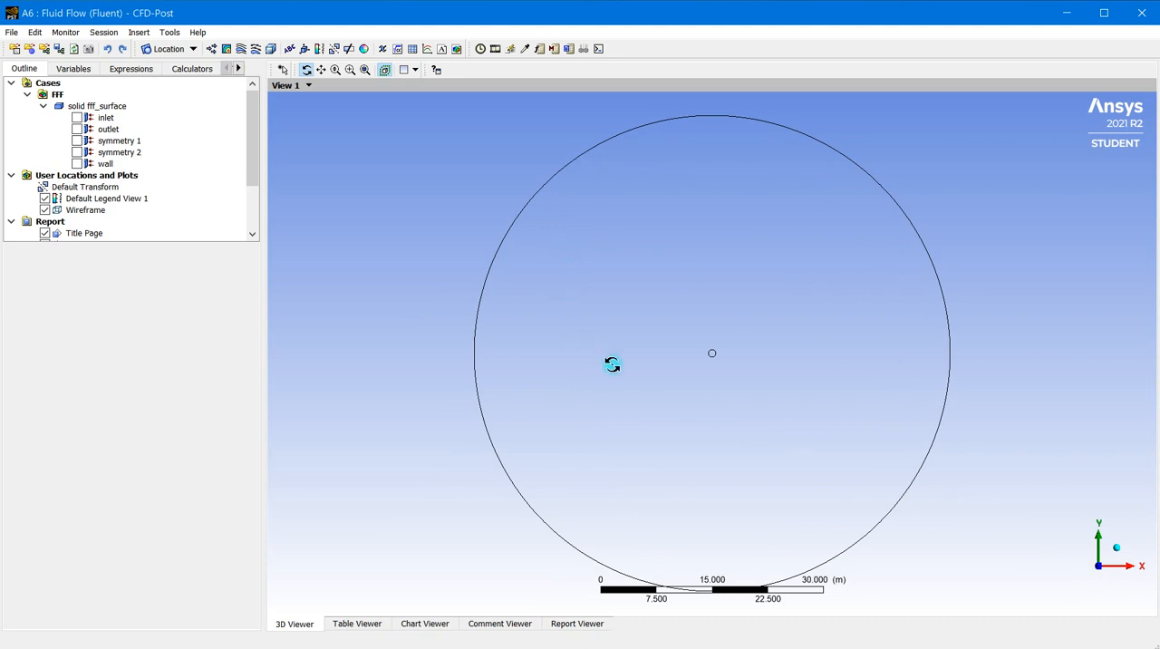
Insert a velocity vector plot named Vector 1 on symmetry 1, with its reduction set to Max Number of Points
{"action": "left_click", "coordinate": [211, 49]}
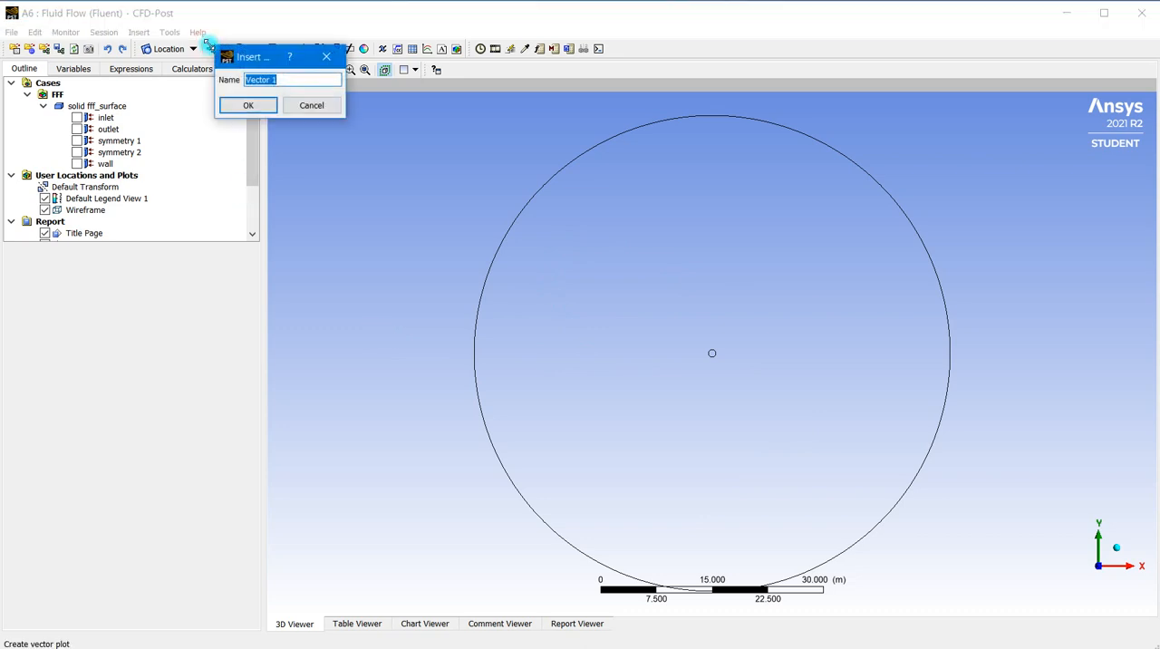
{"action": "left_click", "coordinate": [248, 105]}
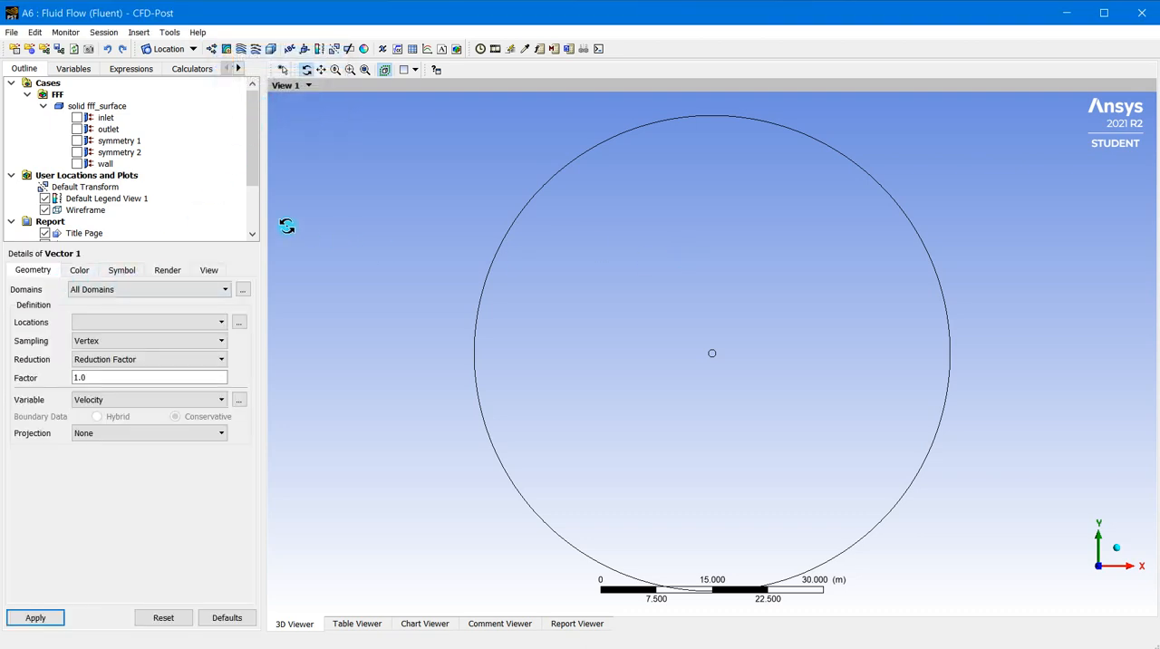
{"action": "left_click", "coordinate": [211, 292]}
{"action": "left_click", "coordinate": [211, 295]}
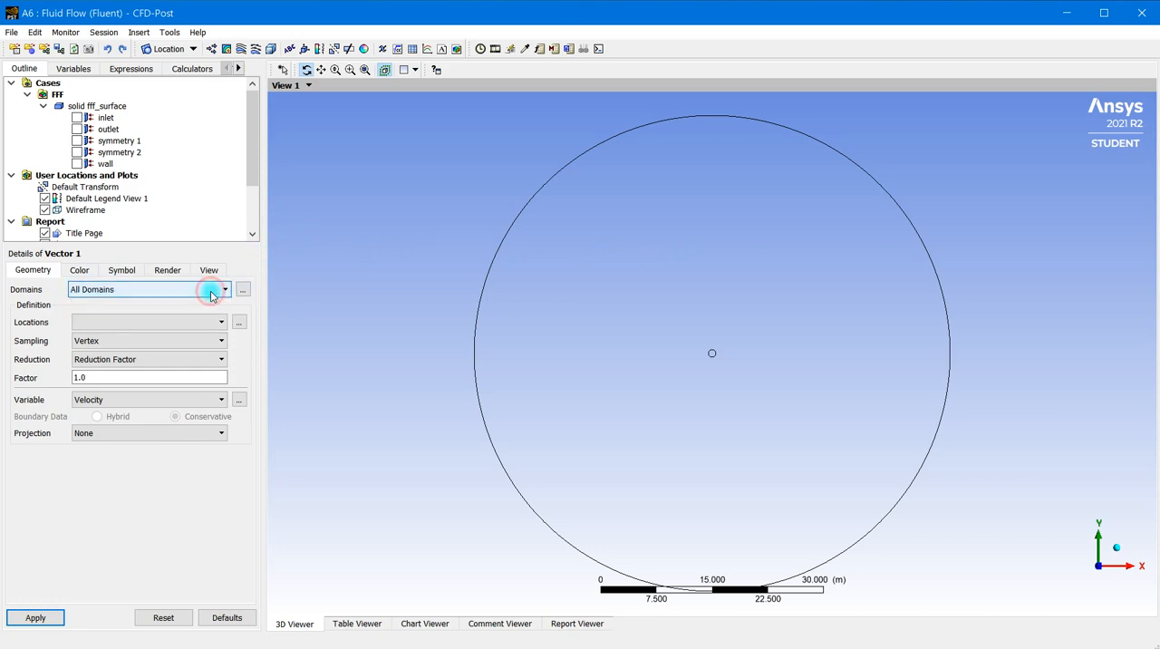
{"action": "left_click", "coordinate": [225, 319]}
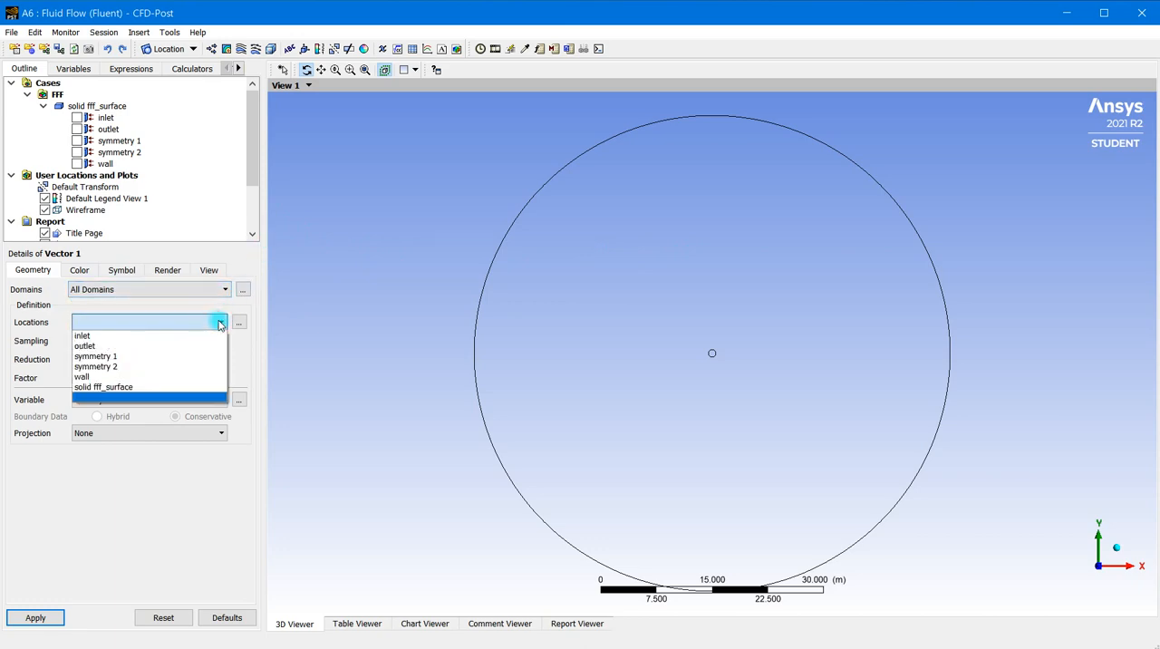
{"action": "left_click", "coordinate": [134, 358]}
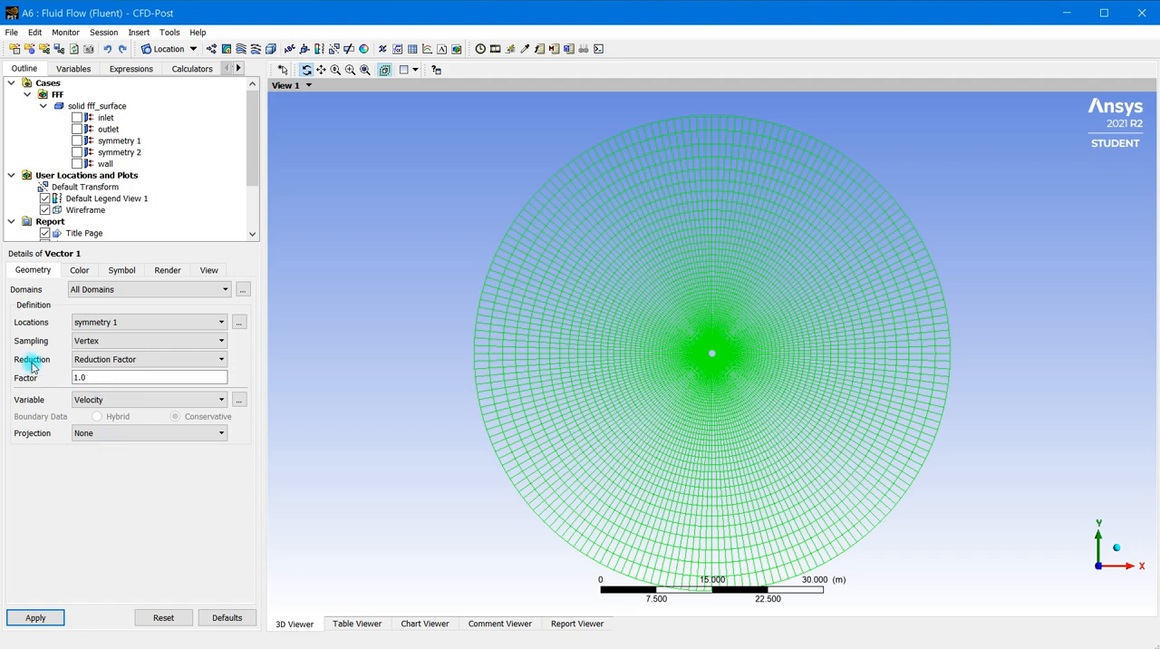
{"action": "left_click", "coordinate": [107, 360]}
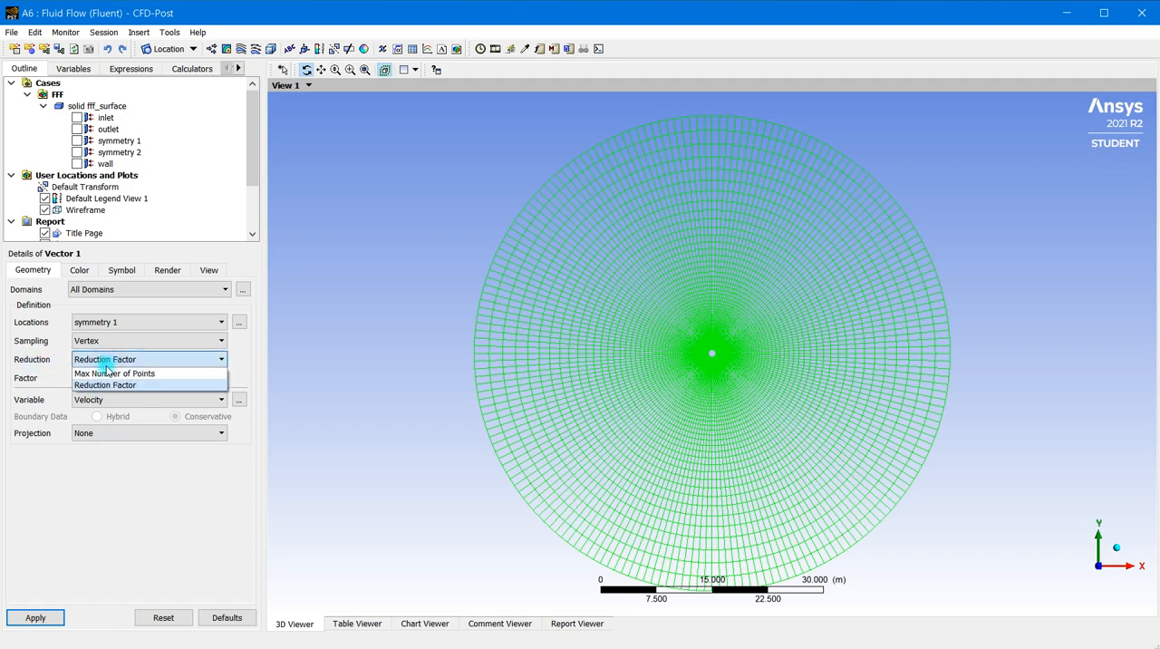
{"action": "left_click", "coordinate": [106, 373]}
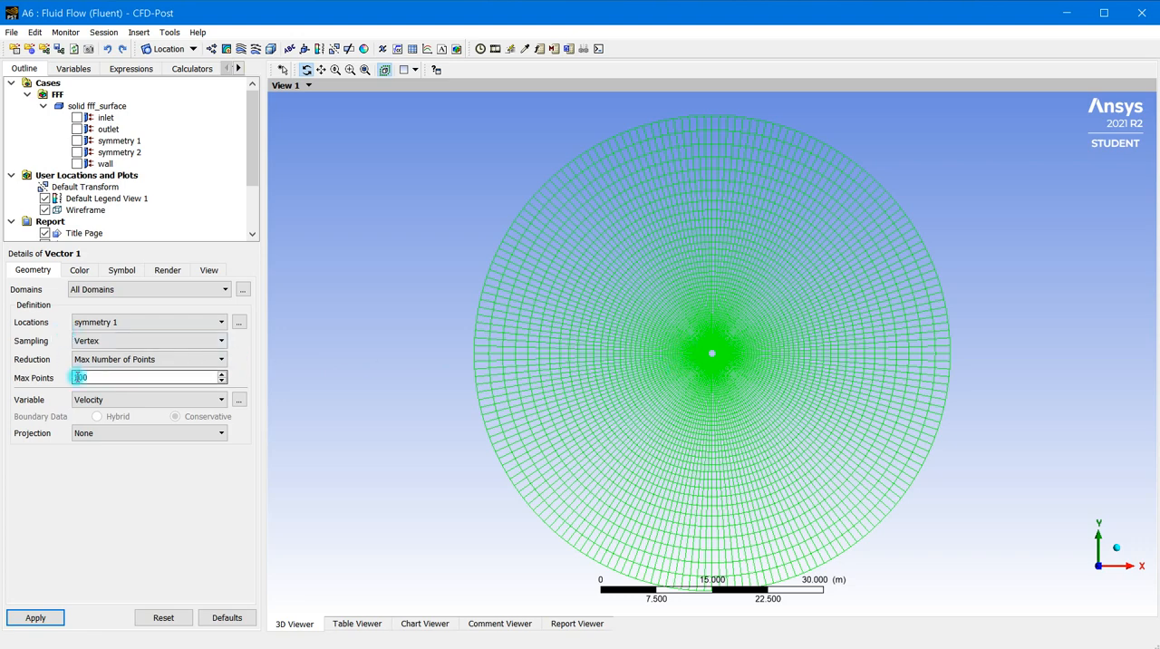
Set the symbol size of the vector plot to 0.1 and apply it
{"action": "left_click", "coordinate": [119, 272]}
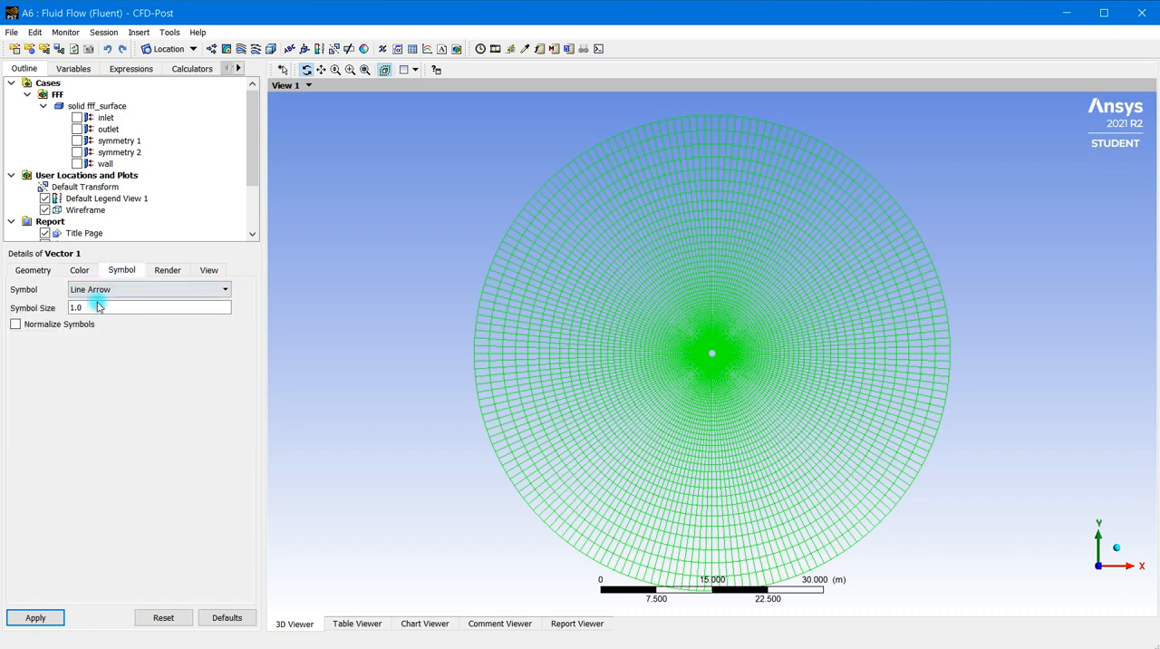
{"action": "left_click_drag", "start_coordinate": [84, 306], "coordinate": [46, 311]}
{"action": "type", "text": "1"}
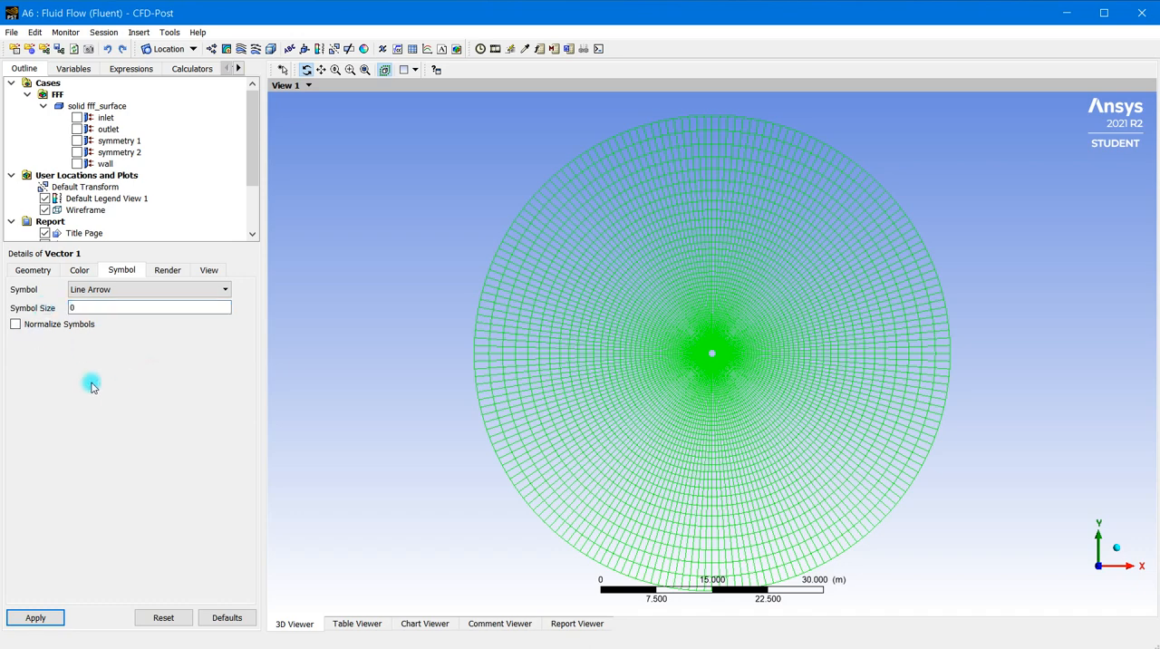
{"action": "left_click", "coordinate": [78, 271]}
{"action": "left_click", "coordinate": [119, 270]}
{"action": "double_click", "coordinate": [83, 308]}
{"action": "left_click", "coordinate": [83, 308]}
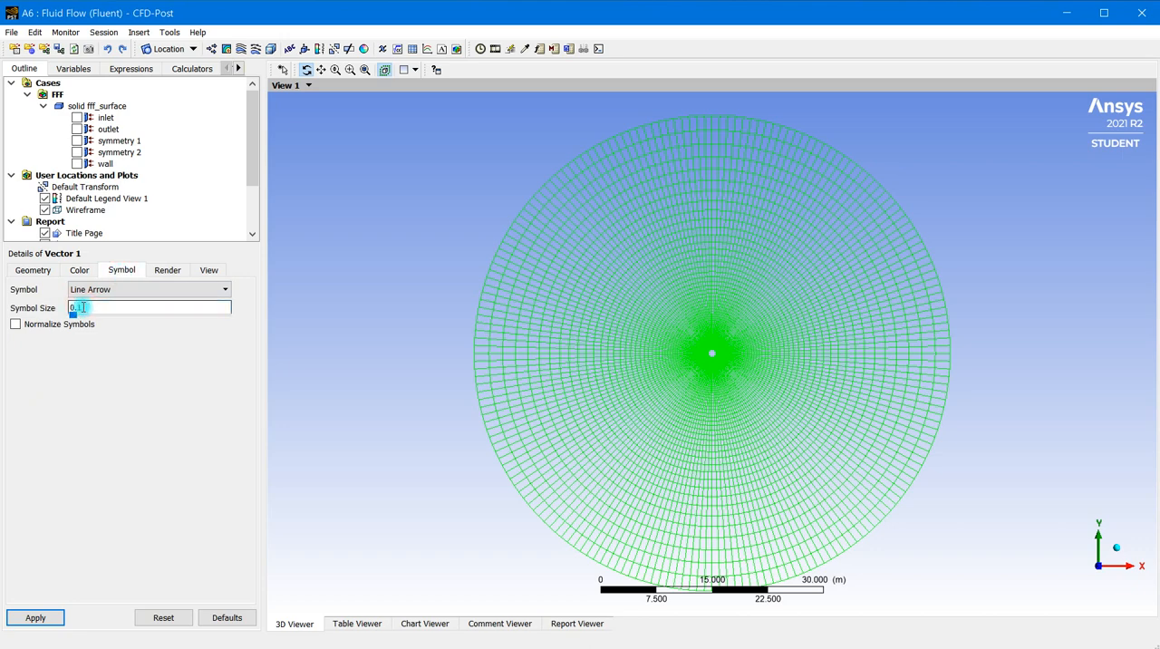
{"action": "left_click", "coordinate": [203, 406]}
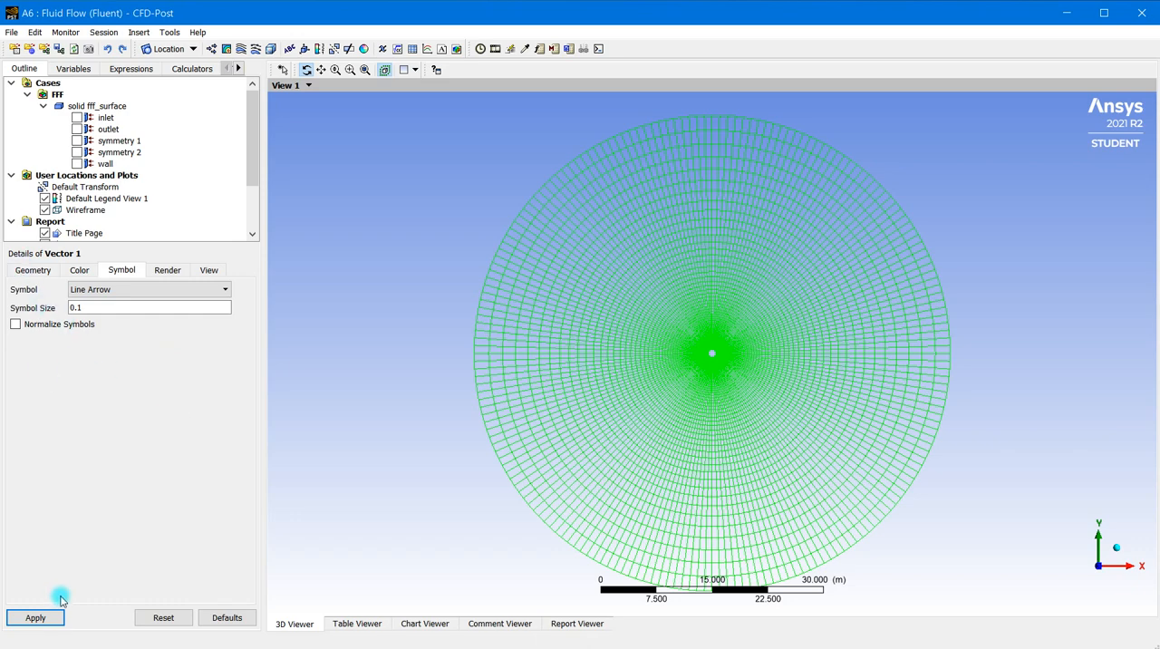
{"action": "left_click", "coordinate": [47, 620]}
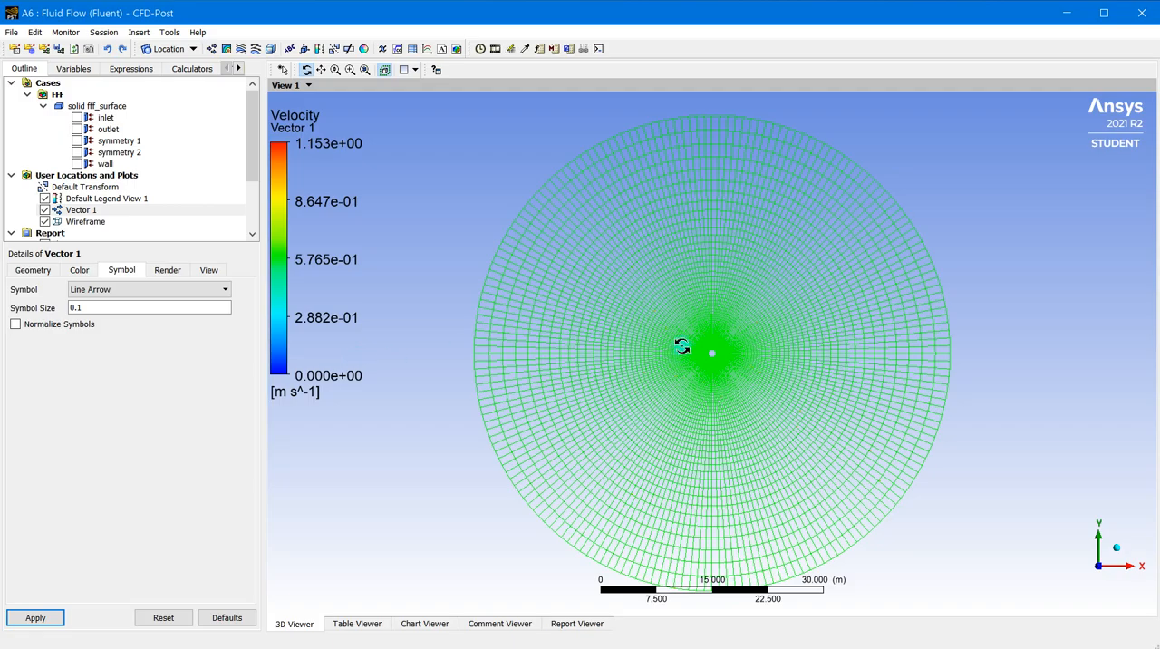
Change the vector plot's reduction to Reduction Factor with a factor of 1.0 and apply it
{"action": "scroll", "coordinate": [741, 373], "scroll_direction": "up", "scroll_amount": 5}
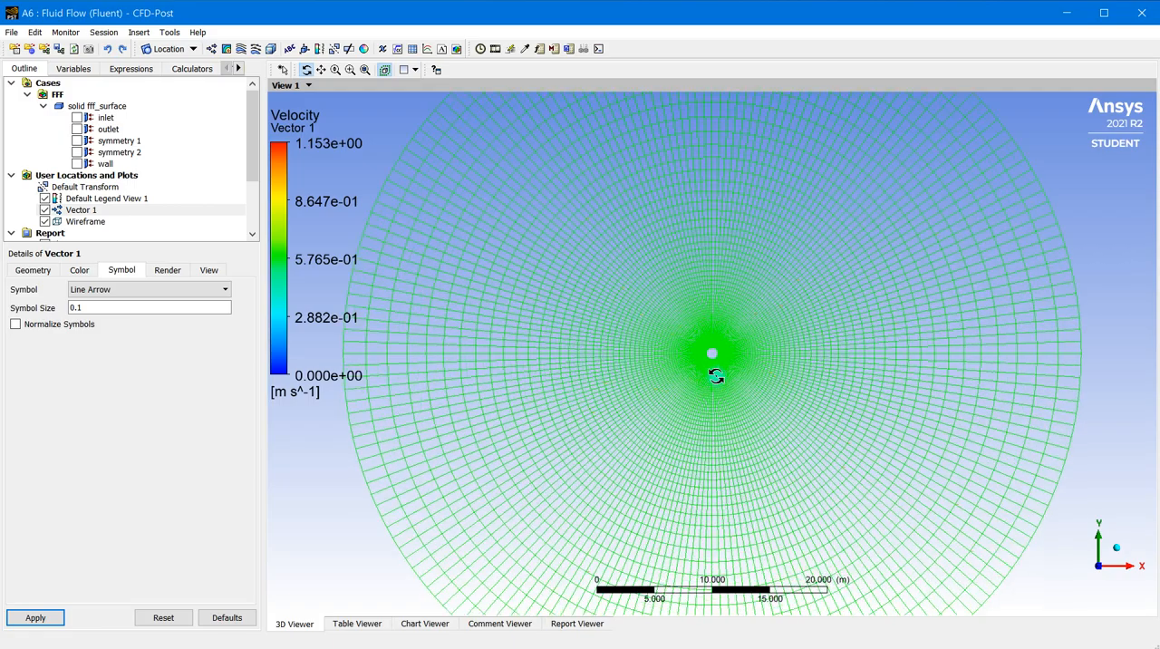
{"action": "scroll", "coordinate": [738, 378], "scroll_direction": "up", "scroll_amount": 3}
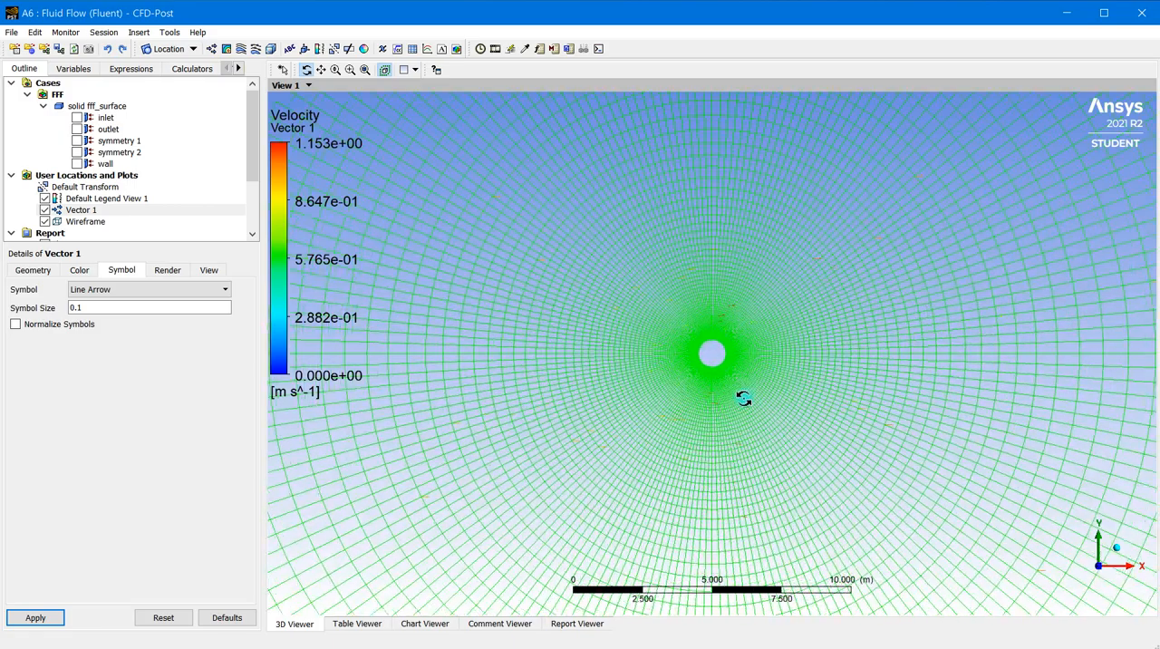
{"action": "scroll", "coordinate": [750, 387], "scroll_direction": "up", "scroll_amount": 5}
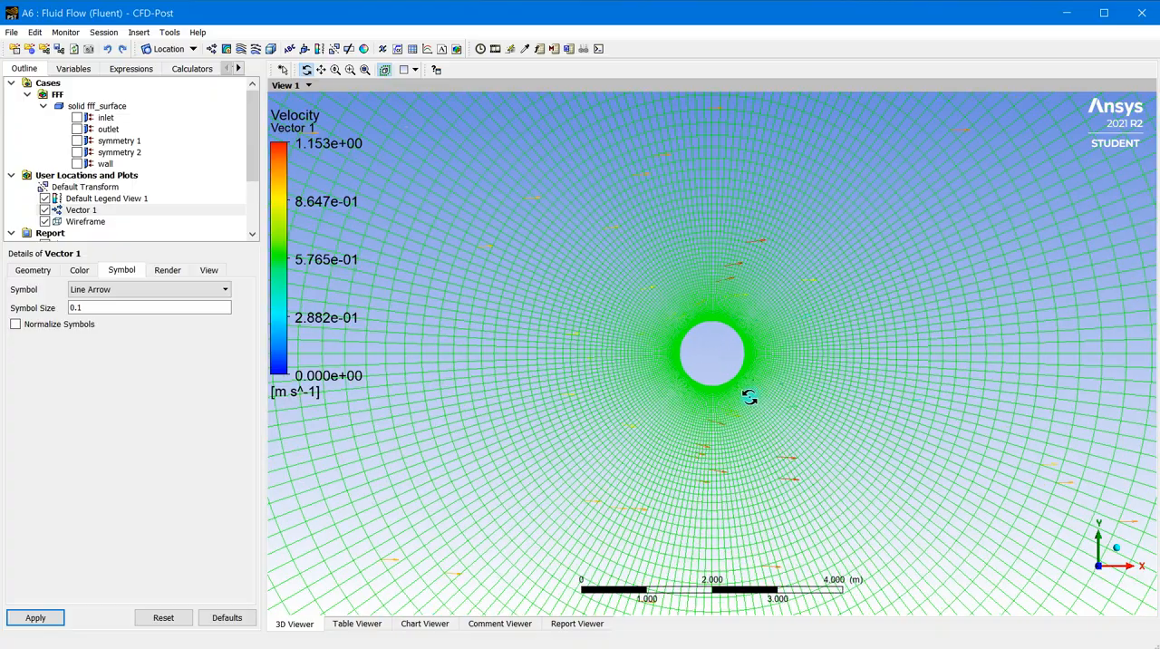
{"action": "scroll", "coordinate": [752, 382], "scroll_direction": "up", "scroll_amount": 3}
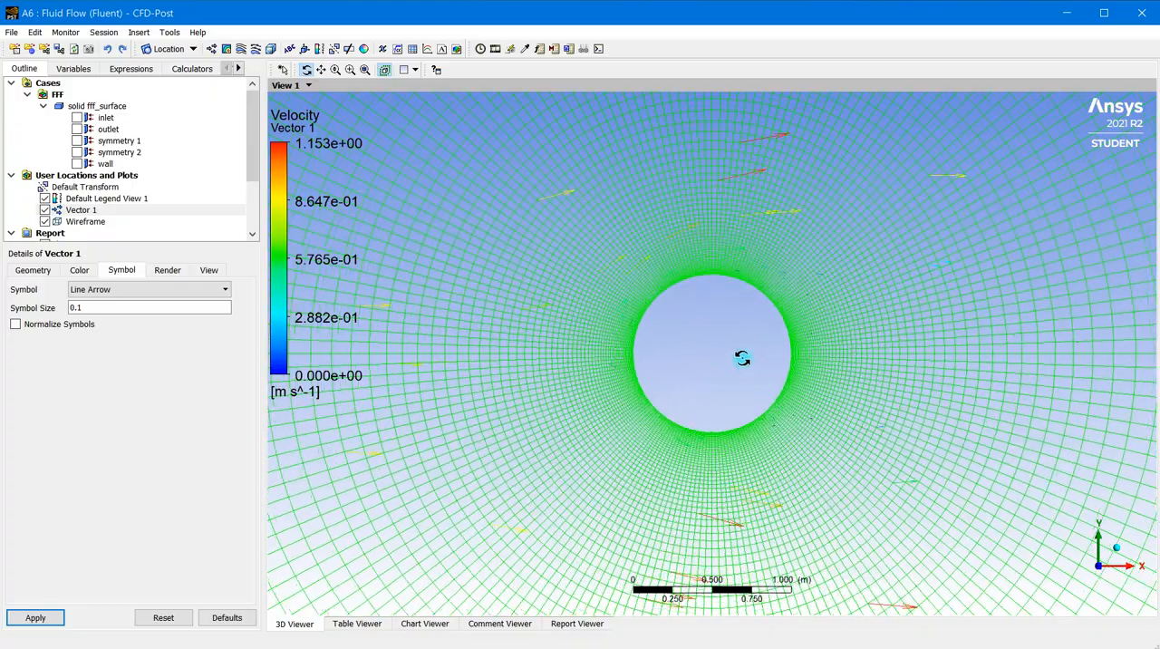
{"action": "left_click", "coordinate": [37, 270]}
{"action": "left_click", "coordinate": [220, 359]}
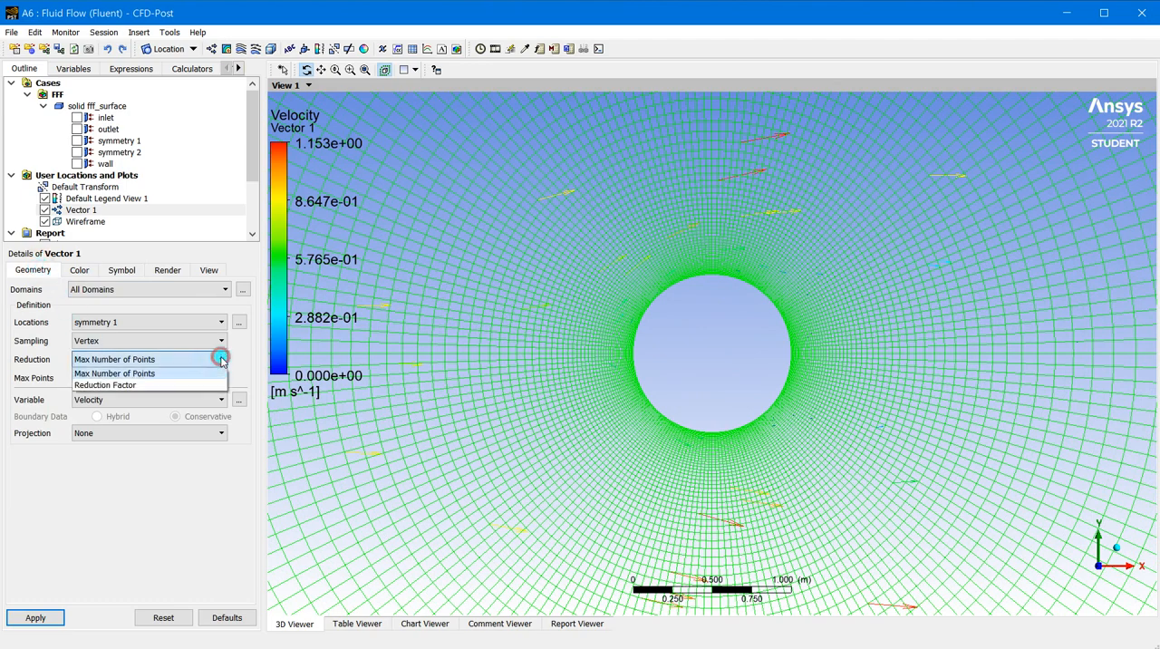
{"action": "left_click", "coordinate": [170, 385]}
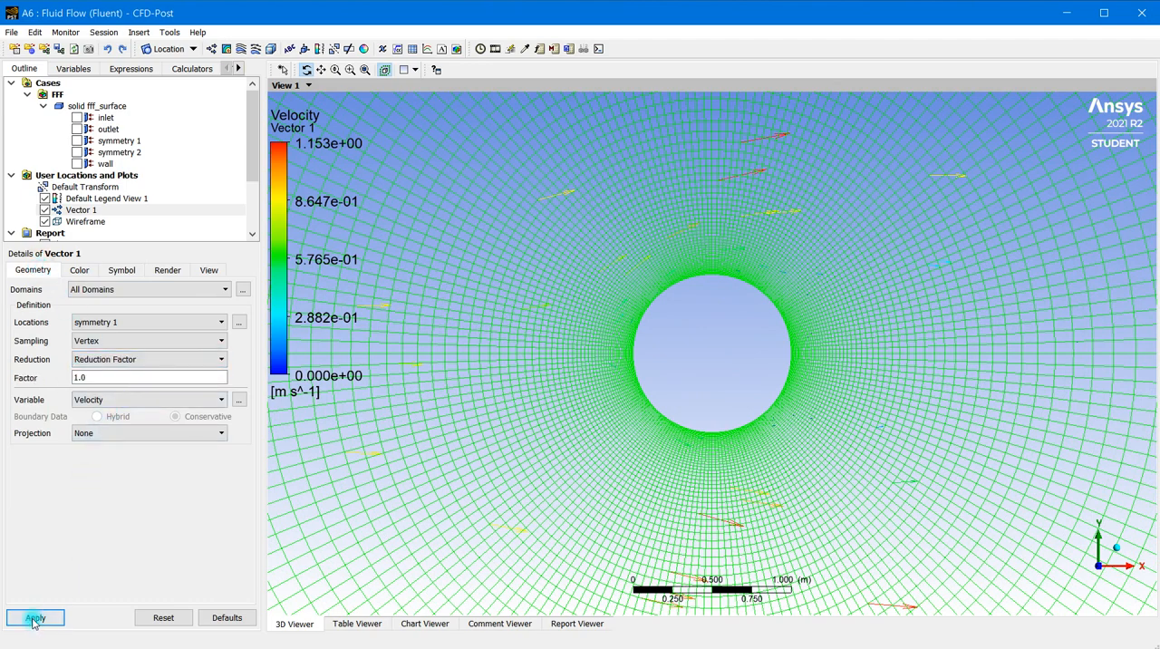
{"action": "left_click", "coordinate": [33, 618]}
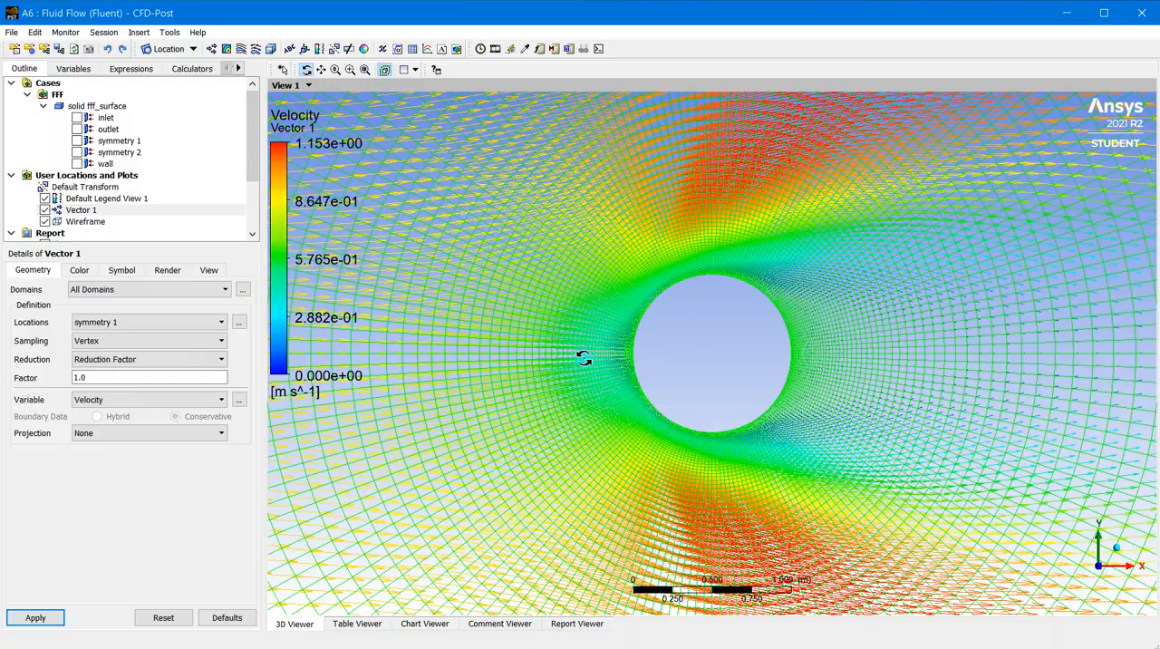
Hide the wireframe so only the velocity vectors around the cylinder are displayed
{"action": "scroll", "coordinate": [584, 359], "scroll_direction": "up", "scroll_amount": 3}
{"action": "scroll", "coordinate": [599, 292], "scroll_direction": "down", "scroll_amount": 4}
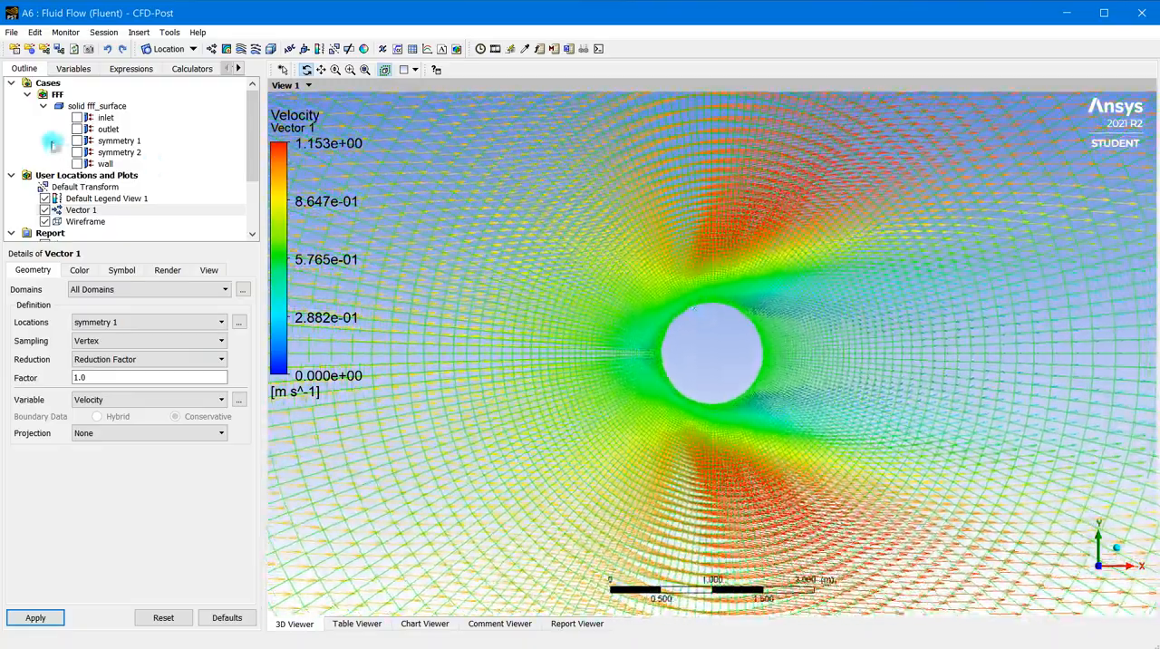
{"action": "left_click", "coordinate": [46, 211]}
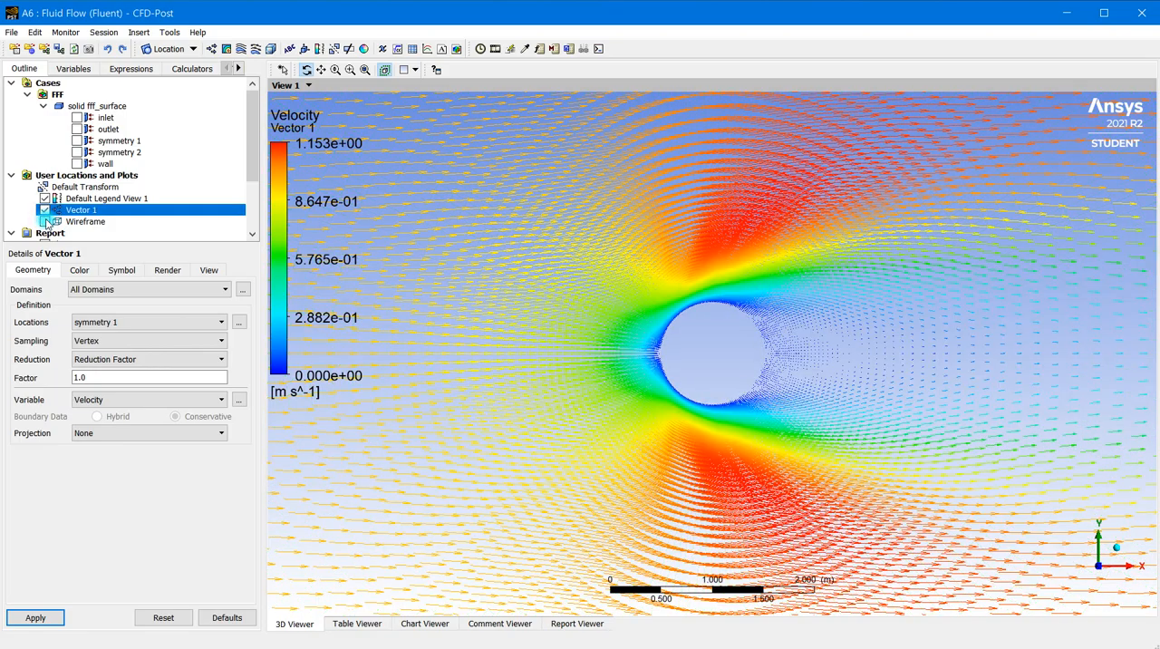
Inspect the vectors around the cylinder and change their symbol to Arrow3D, applying the change
{"action": "scroll", "coordinate": [606, 334], "scroll_direction": "down", "scroll_amount": 5}
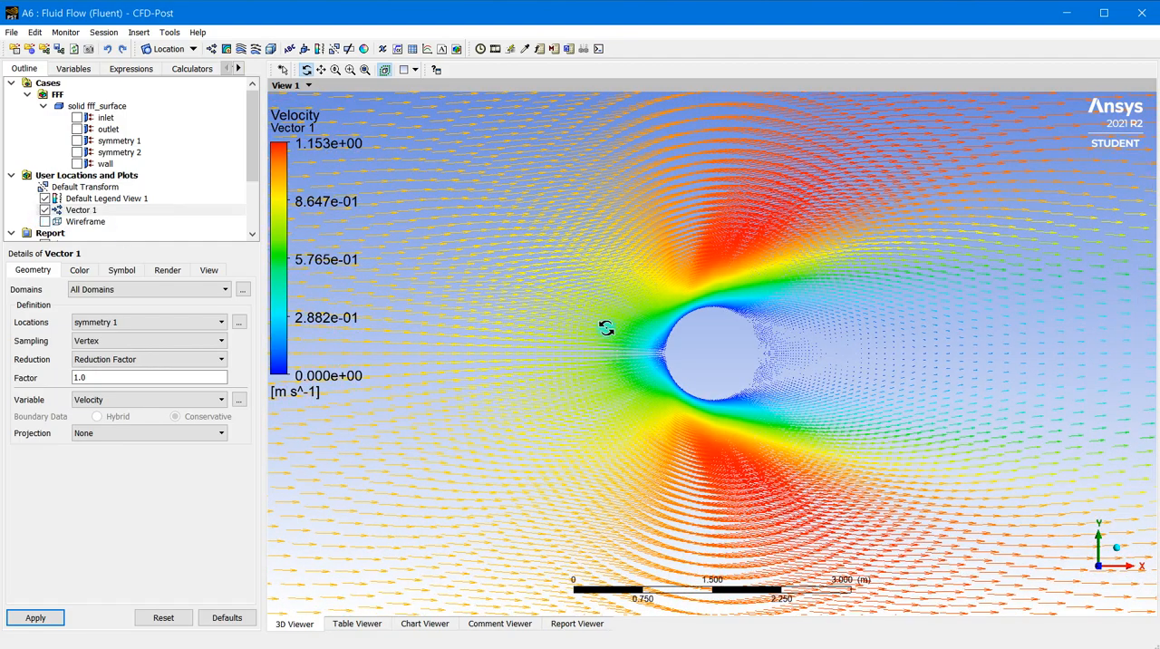
{"action": "scroll", "coordinate": [693, 353], "scroll_direction": "up", "scroll_amount": 5}
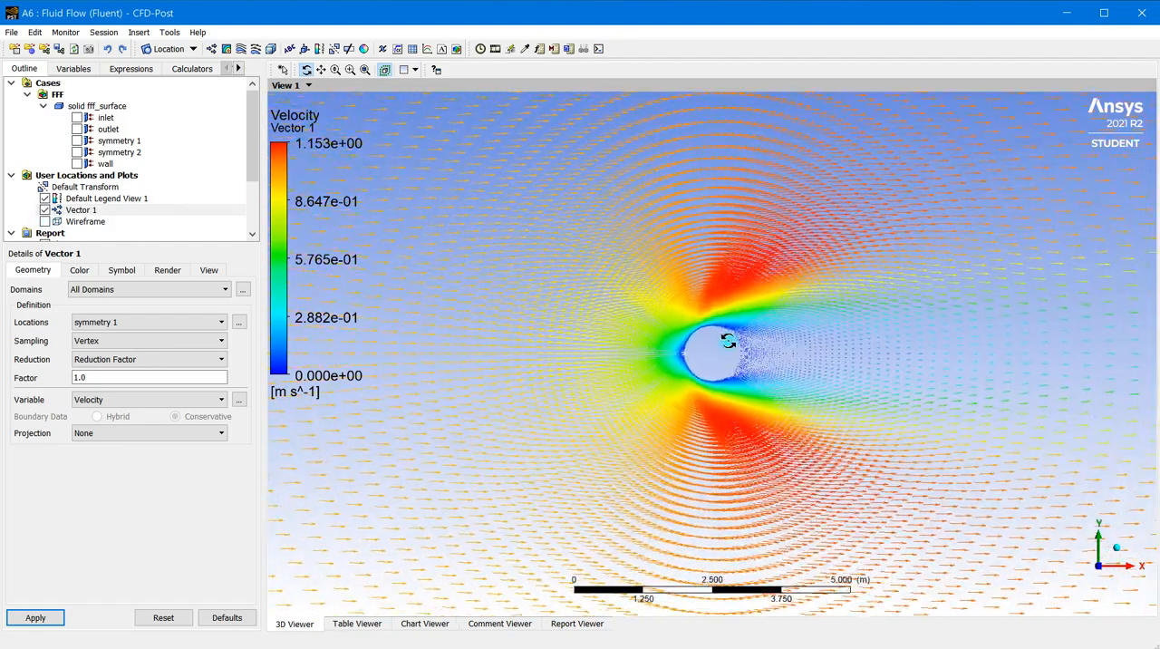
{"action": "scroll", "coordinate": [694, 360], "scroll_direction": "up", "scroll_amount": 4}
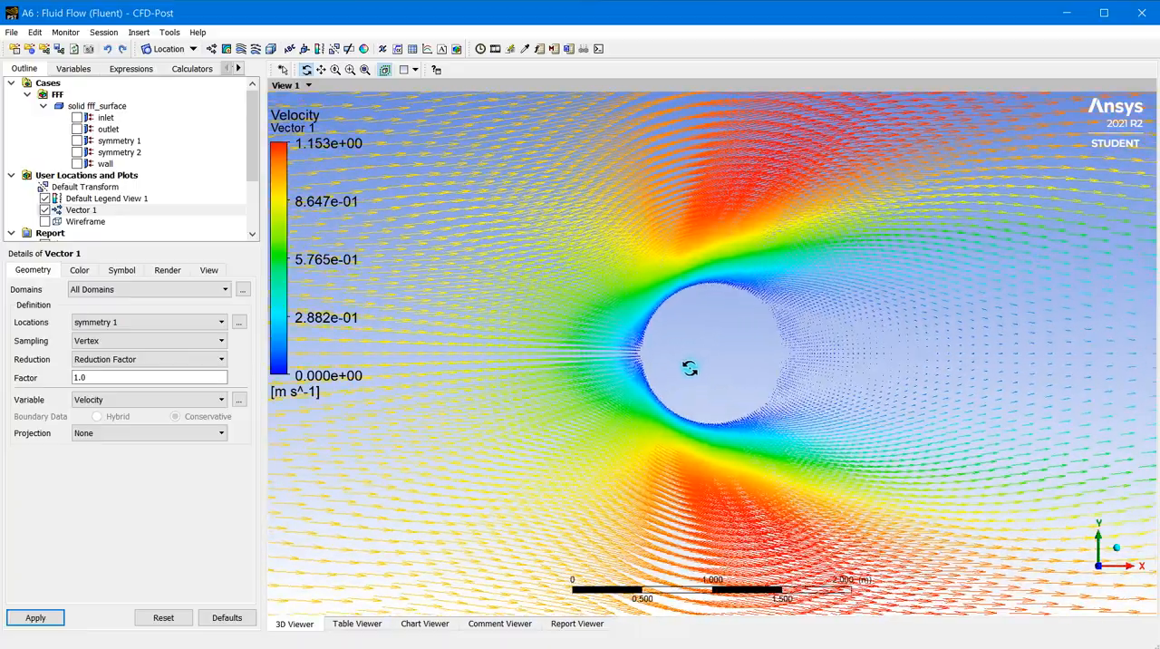
{"action": "scroll", "coordinate": [608, 337], "scroll_direction": "up", "scroll_amount": 4}
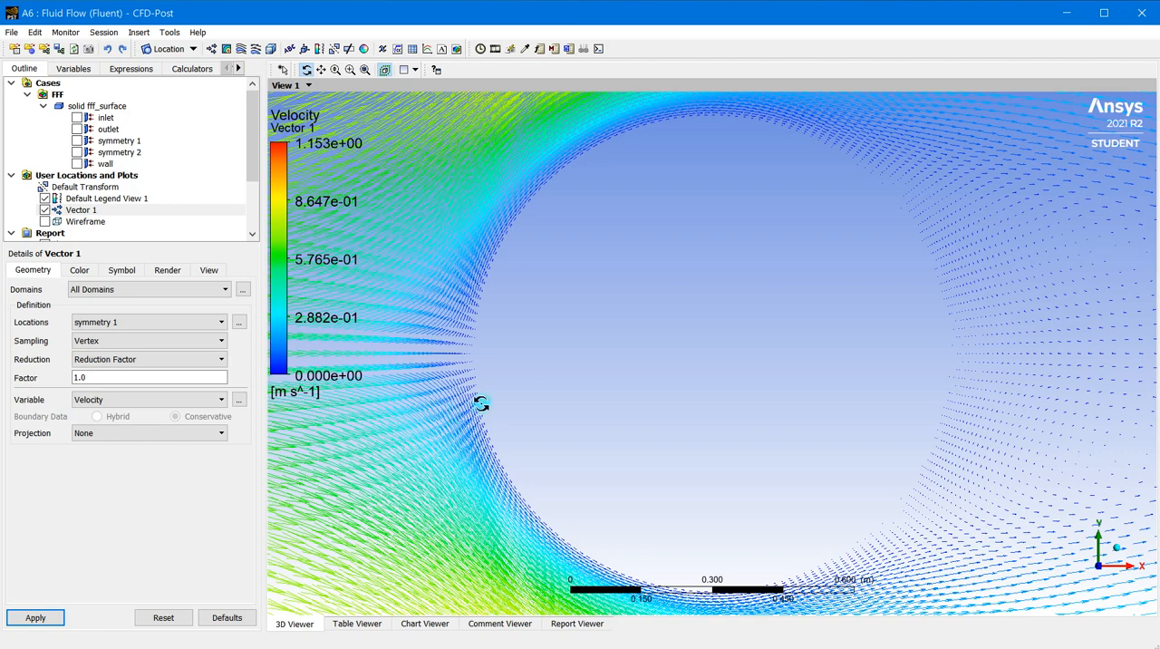
{"action": "scroll", "coordinate": [444, 502], "scroll_direction": "down", "scroll_amount": 1}
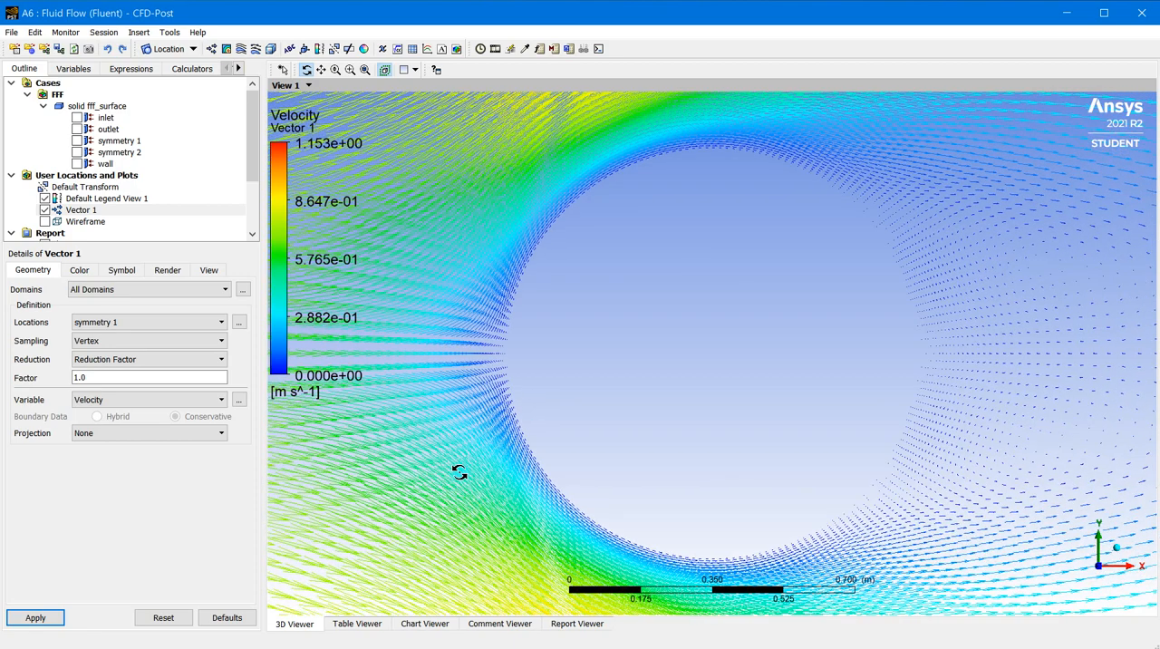
{"action": "left_click", "coordinate": [126, 272]}
{"action": "left_click", "coordinate": [148, 291]}
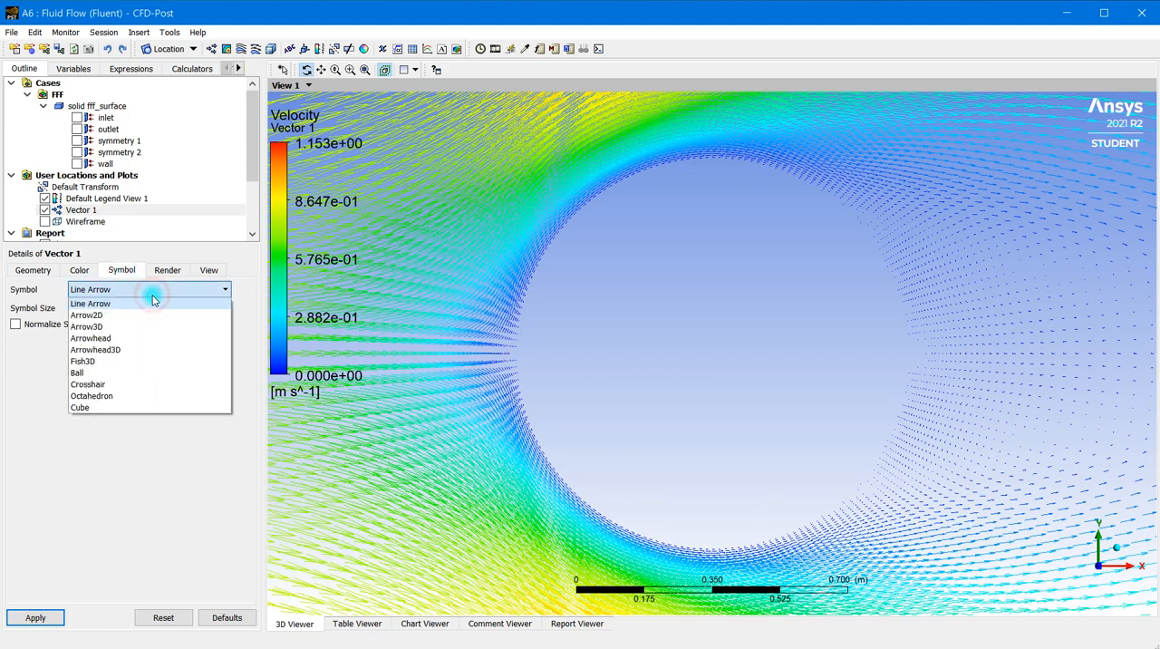
{"action": "left_click", "coordinate": [142, 325]}
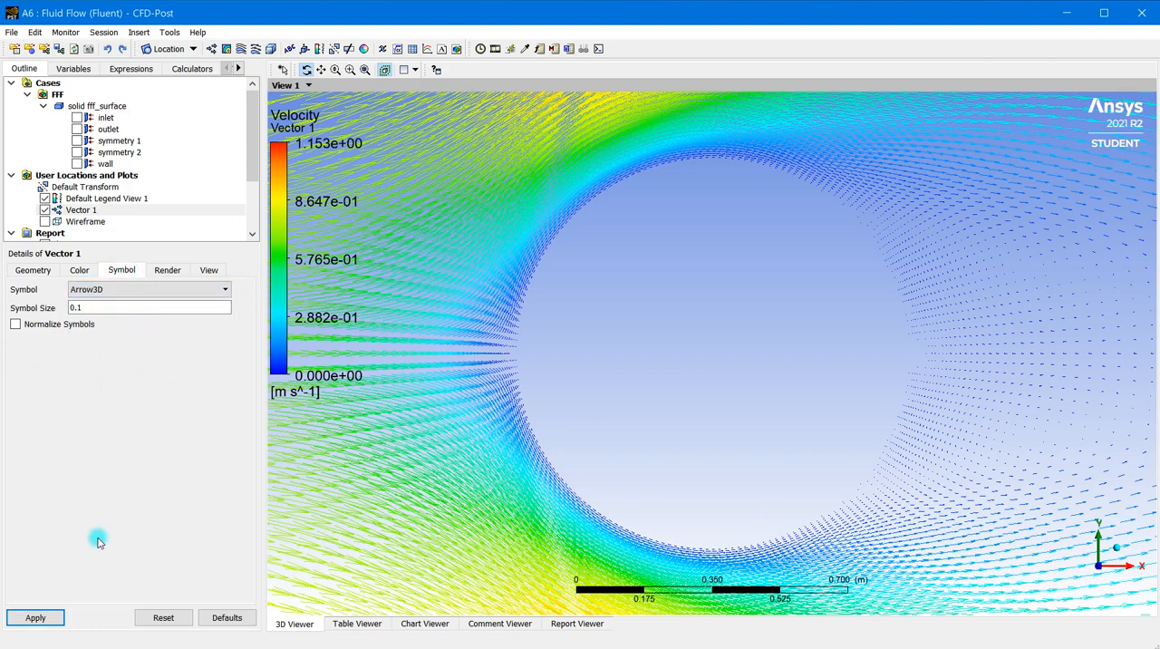
{"action": "left_click", "coordinate": [38, 617]}
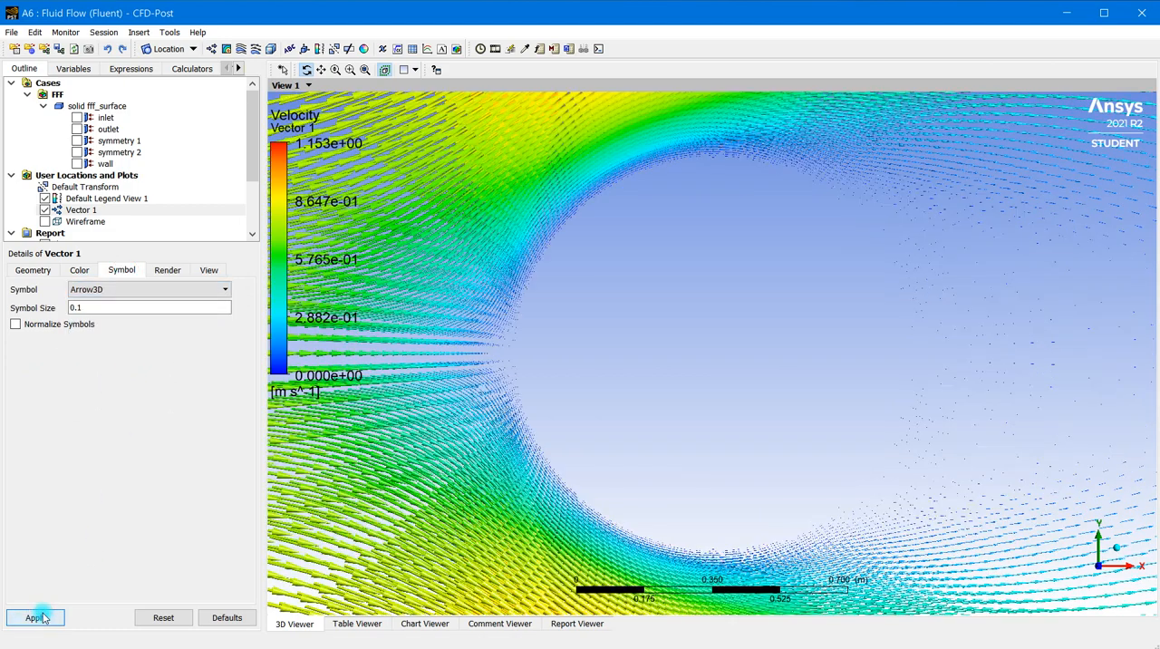
Set the symbol size of the vector plot to 0.01 and apply it
{"action": "left_click_drag", "start_coordinate": [88, 309], "coordinate": [52, 306]}
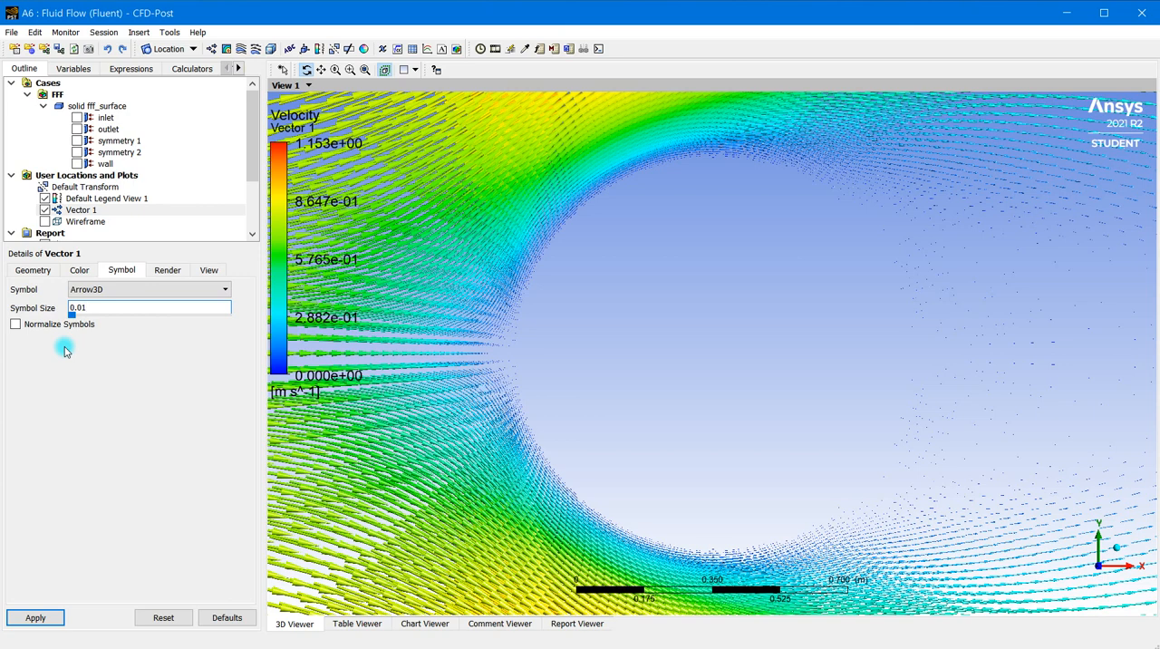
{"action": "left_click", "coordinate": [36, 618]}
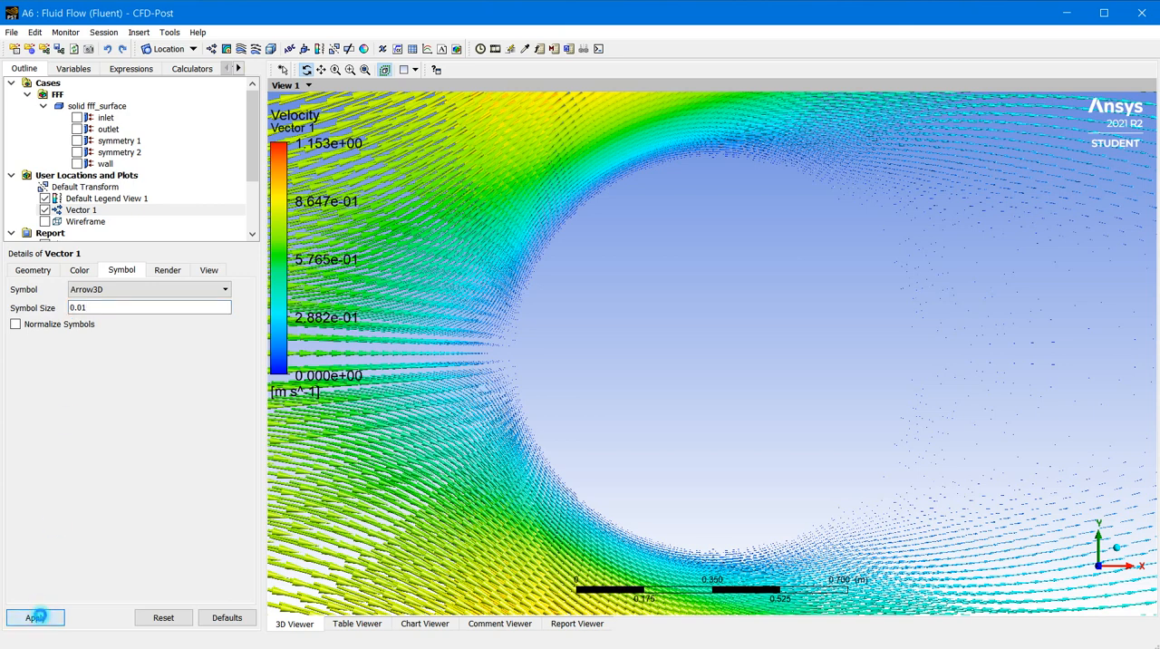
{"action": "scroll", "coordinate": [448, 290], "scroll_direction": "up", "scroll_amount": 5}
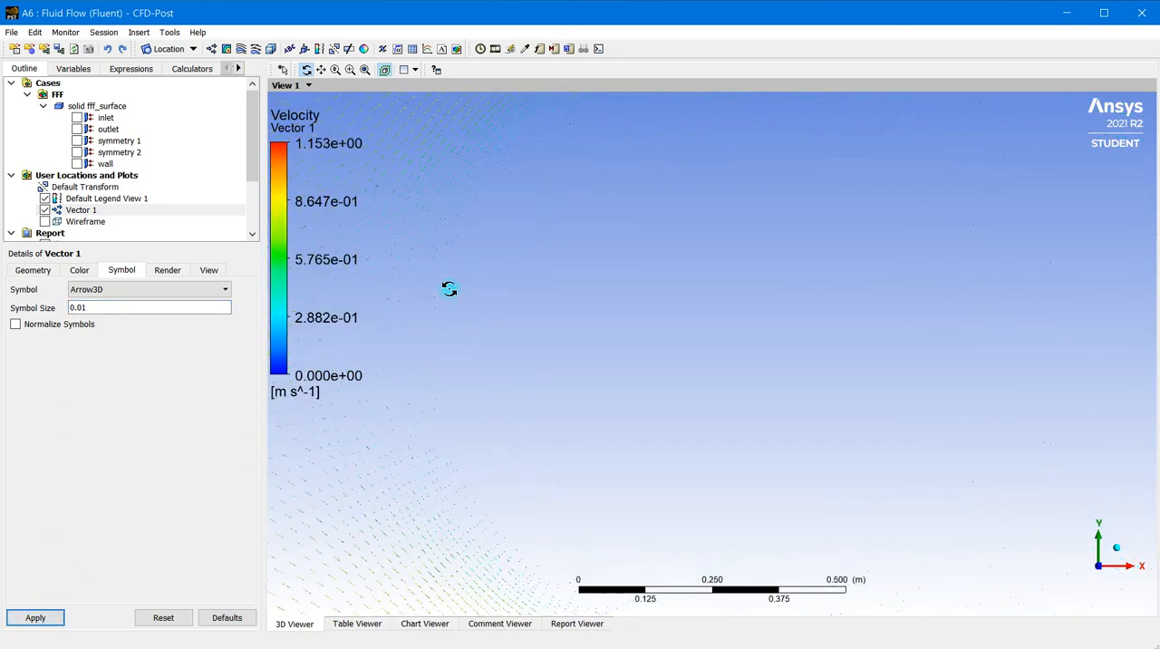
{"action": "scroll", "coordinate": [436, 306], "scroll_direction": "down", "scroll_amount": 4}
Set the vector plot's symbol size to 0.08, apply it and inspect the arrows around the cylinder
{"action": "left_click", "coordinate": [93, 309]}
{"action": "left_click_drag", "start_coordinate": [94, 308], "coordinate": [54, 319]}
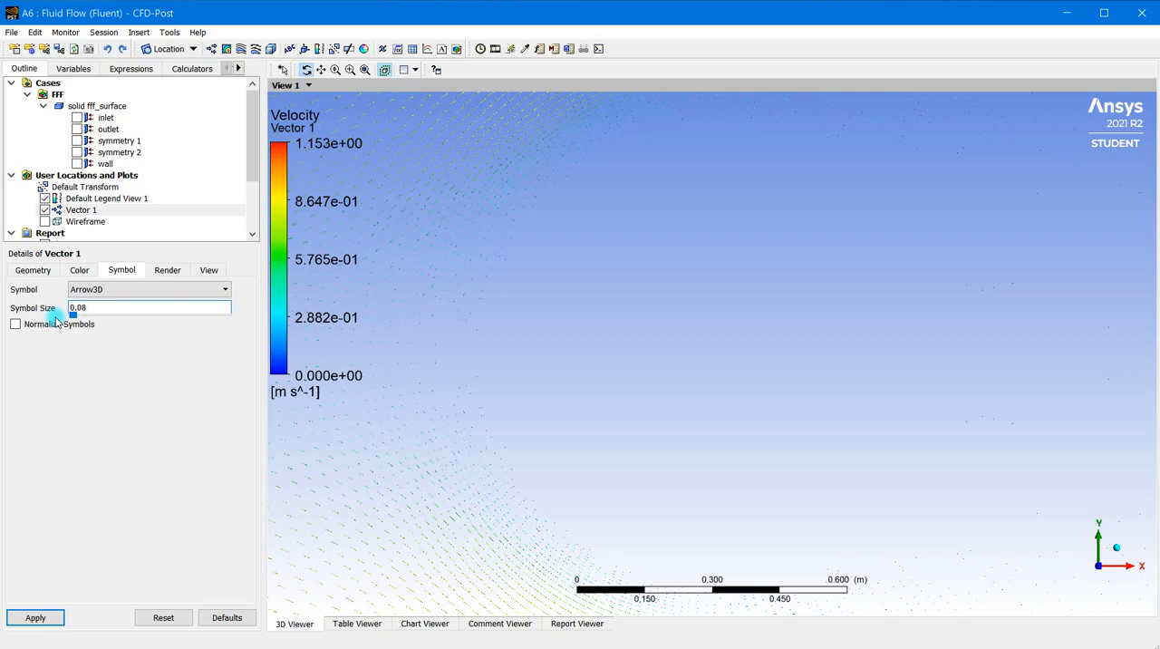
{"action": "left_click", "coordinate": [29, 620]}
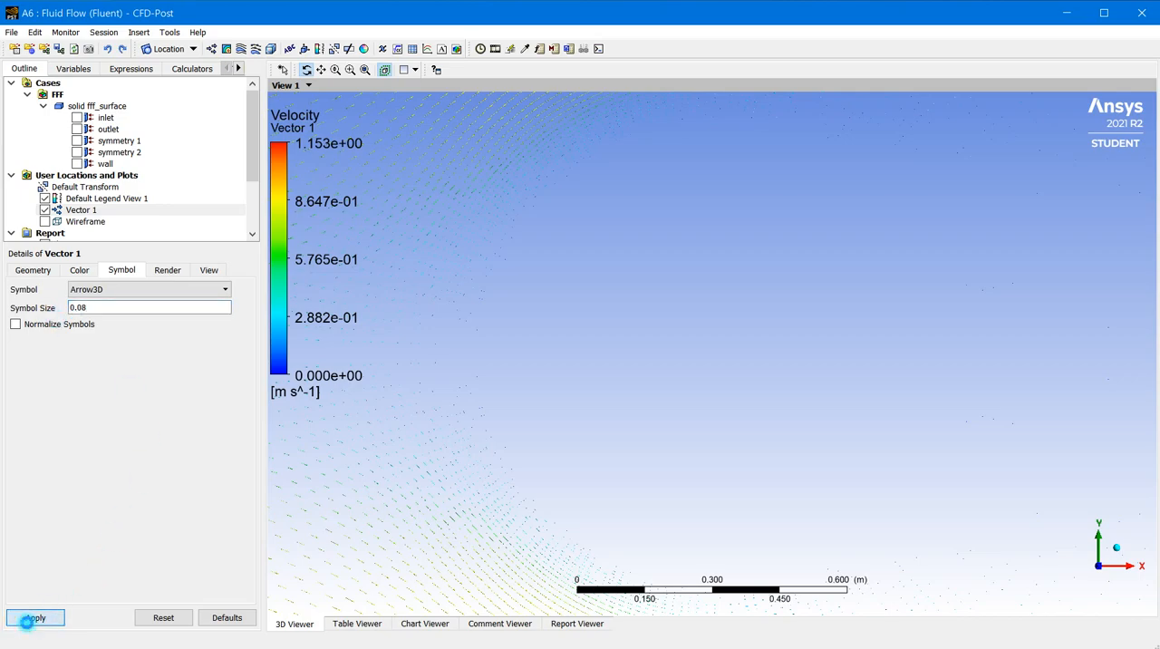
{"action": "scroll", "coordinate": [440, 444], "scroll_direction": "up", "scroll_amount": 3}
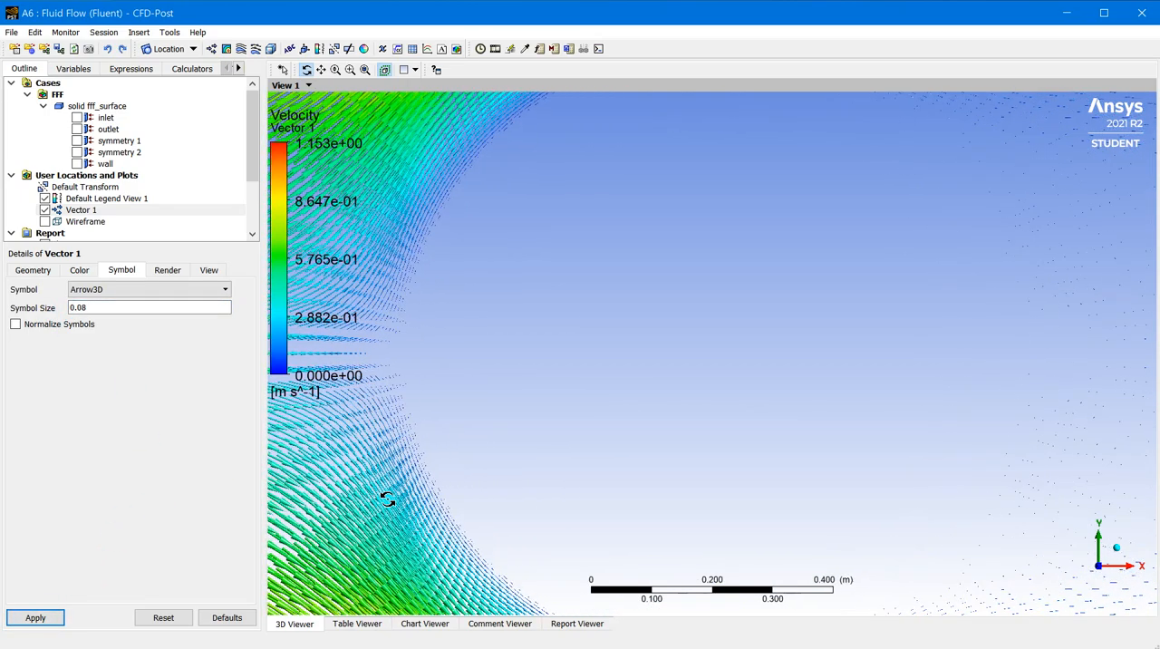
{"action": "scroll", "coordinate": [390, 508], "scroll_direction": "down", "scroll_amount": 5}
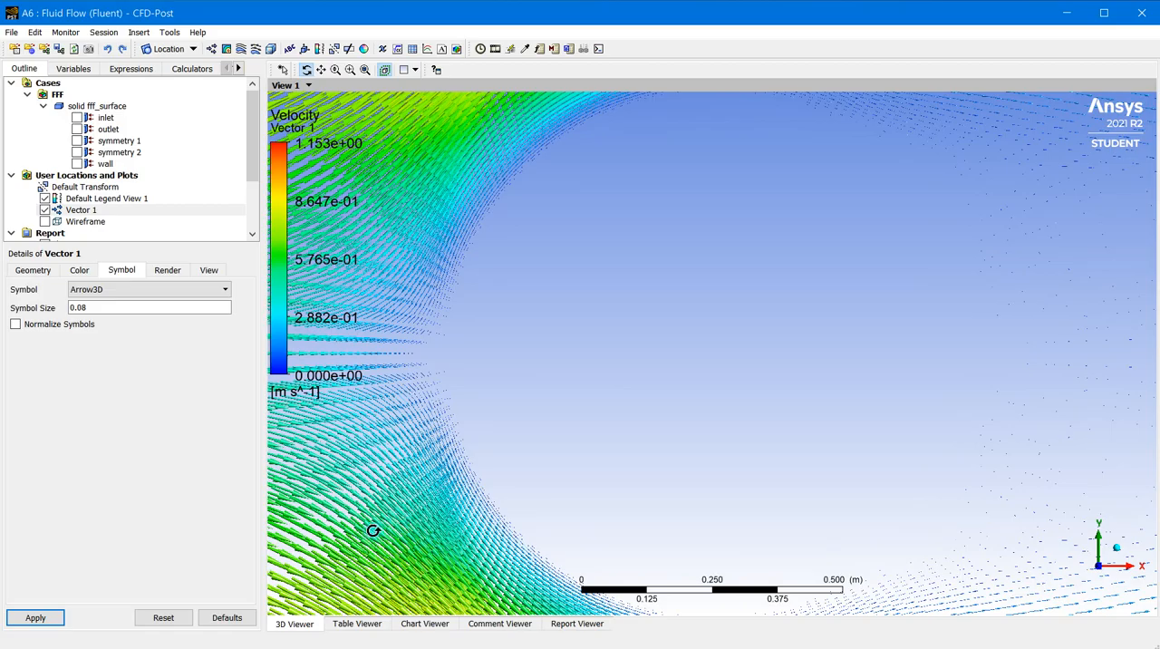
{"action": "left_click_drag", "start_coordinate": [418, 545], "coordinate": [798, 266]}
{"action": "left_click_drag", "start_coordinate": [881, 280], "coordinate": [847, 385]}
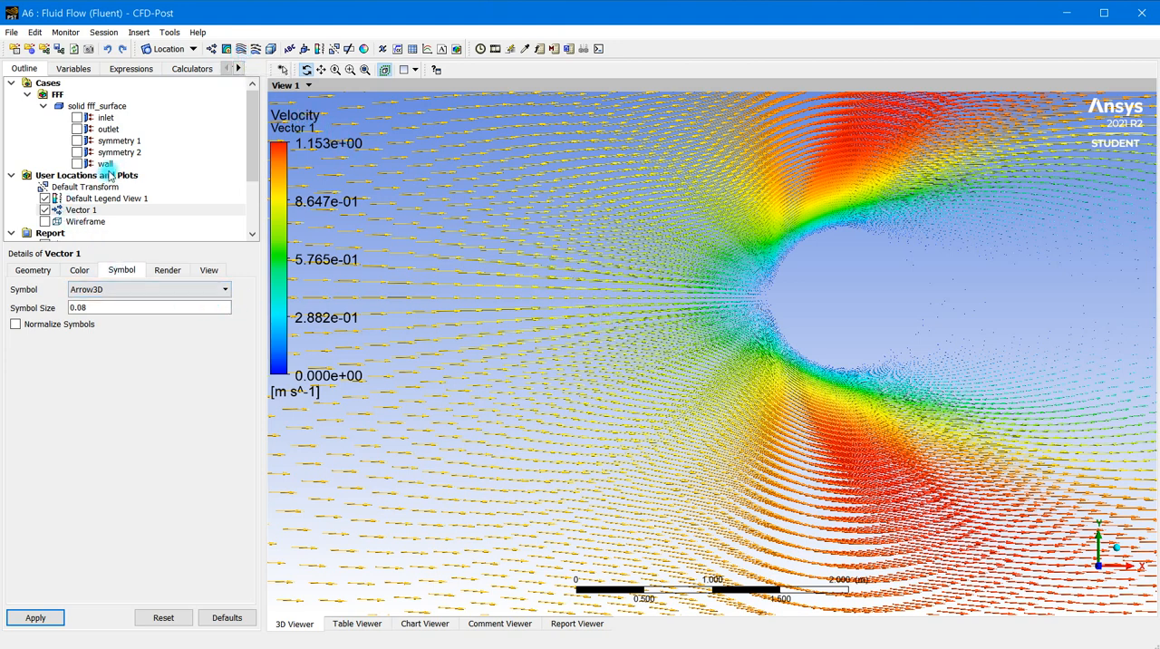
{"action": "left_click_drag", "start_coordinate": [868, 422], "coordinate": [642, 451]}
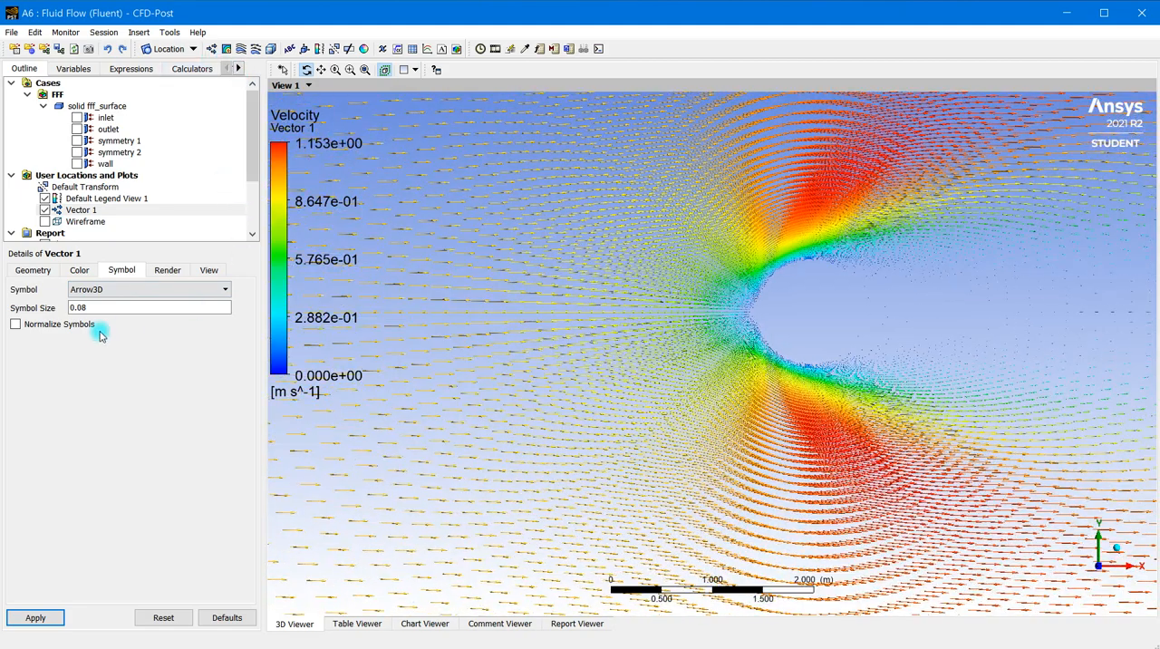
Hide the vector plot and insert a contour plot named Contour 1 with symmetry 1 as its location
{"action": "left_click", "coordinate": [44, 211]}
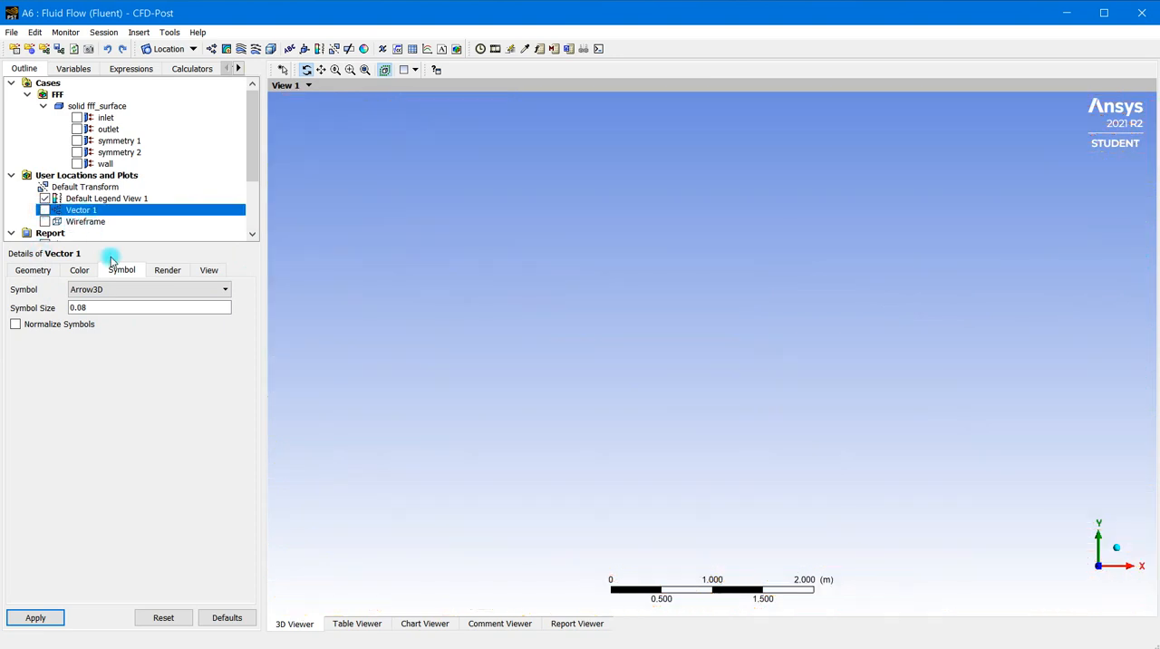
{"action": "left_click", "coordinate": [225, 49]}
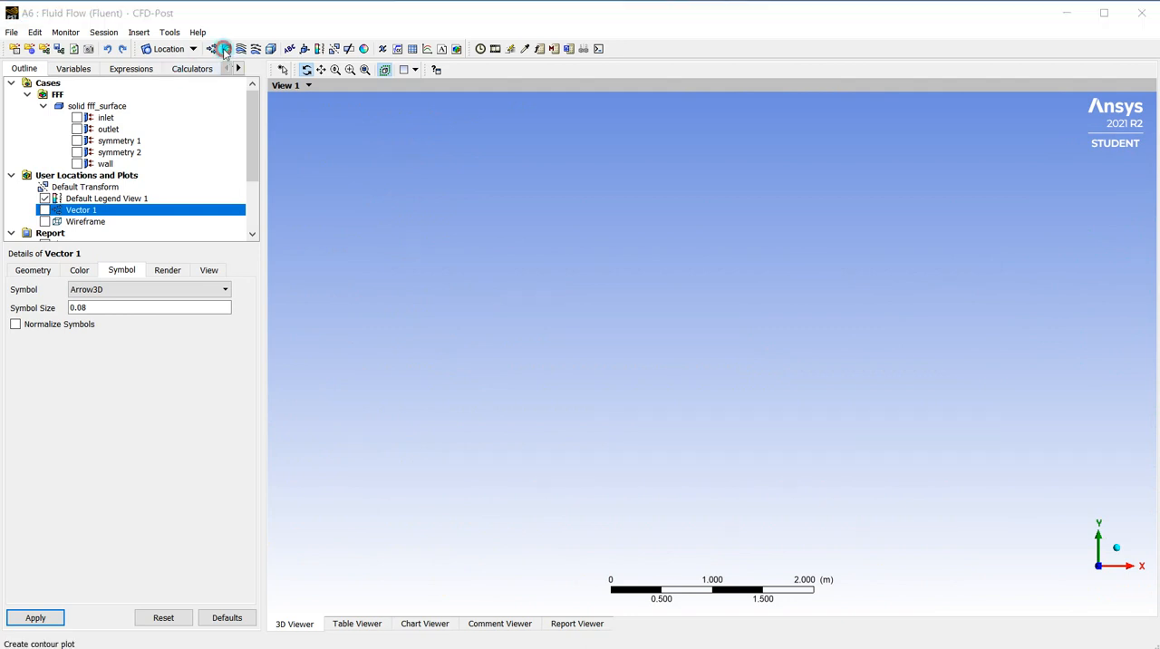
{"action": "left_click", "coordinate": [264, 112]}
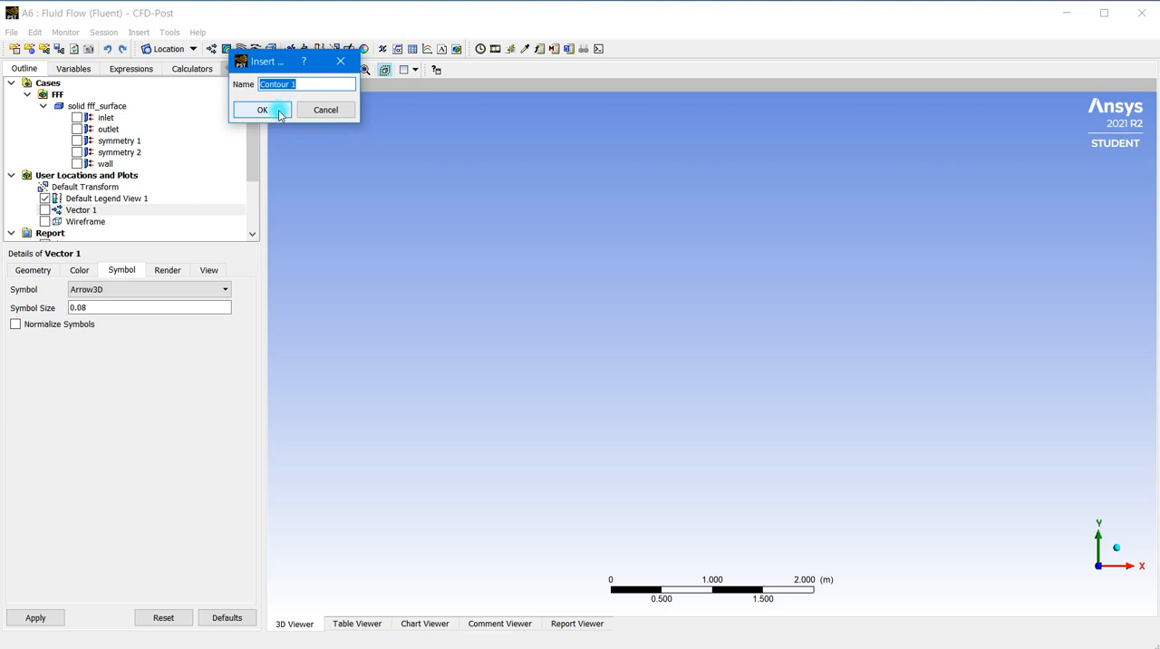
{"action": "left_click", "coordinate": [279, 111]}
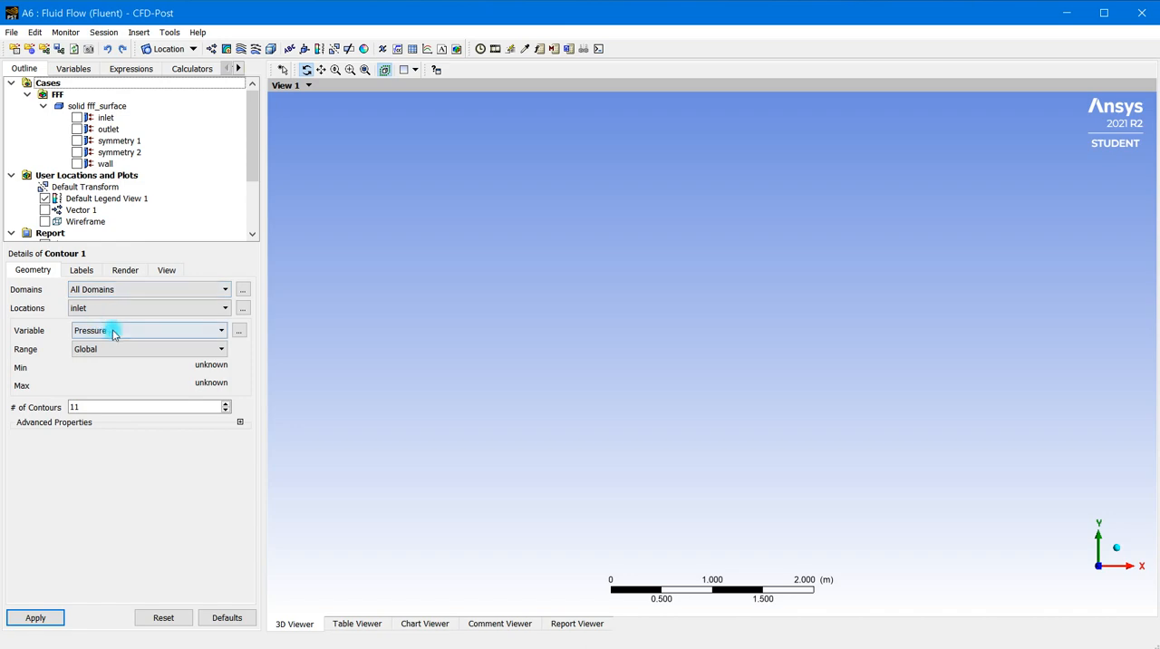
{"action": "left_click", "coordinate": [153, 309]}
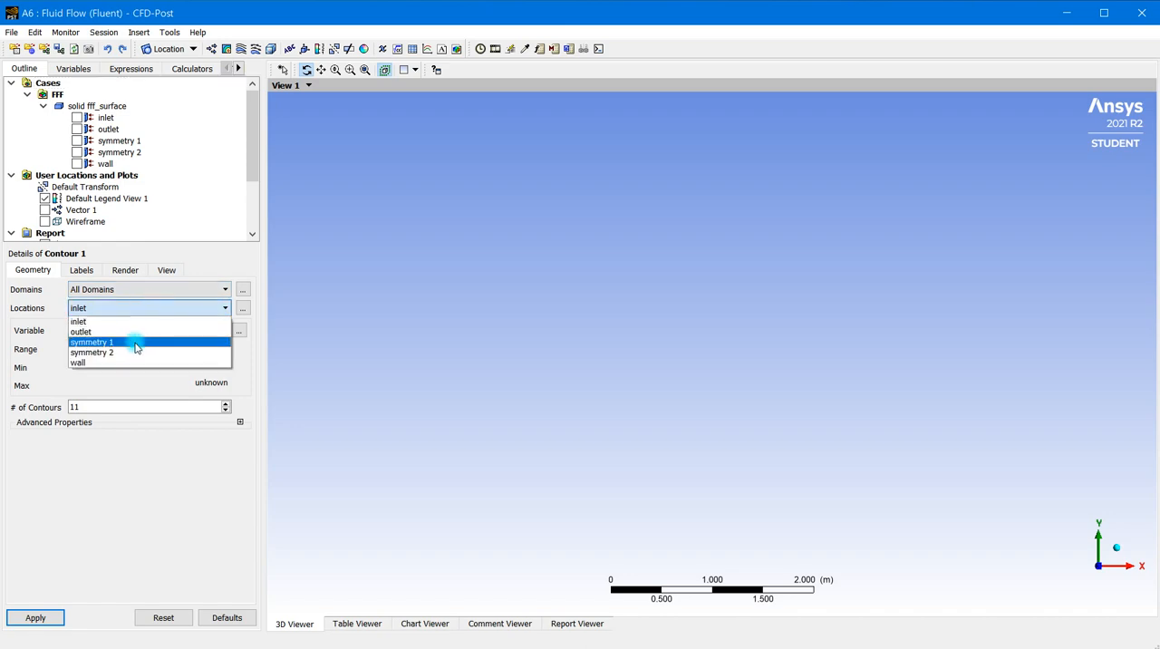
{"action": "left_click", "coordinate": [135, 343]}
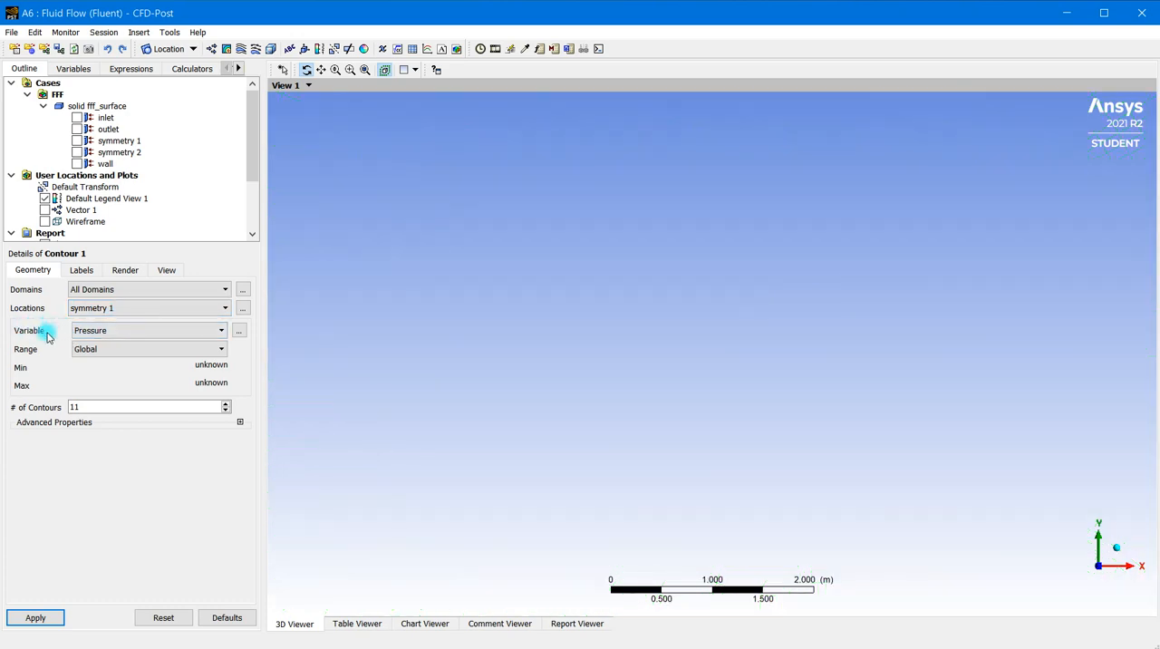
Set the number of contours to 21, apply the pressure contour plot and view the whole domain
{"action": "double_click", "coordinate": [76, 407]}
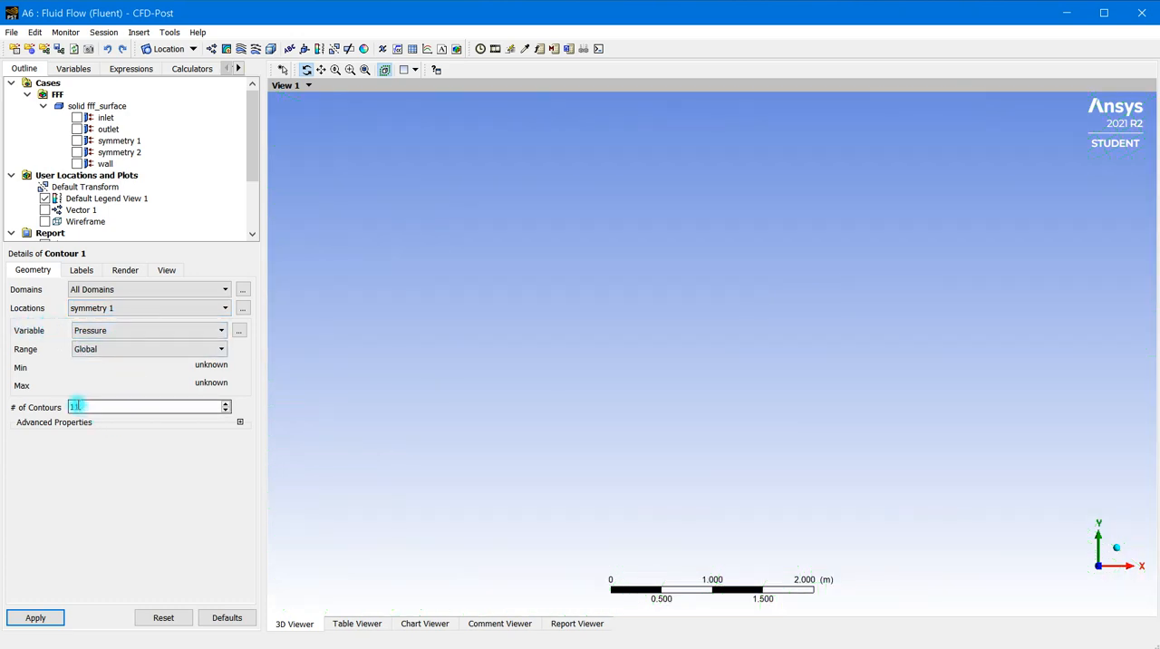
{"action": "left_click_drag", "start_coordinate": [85, 408], "coordinate": [51, 408]}
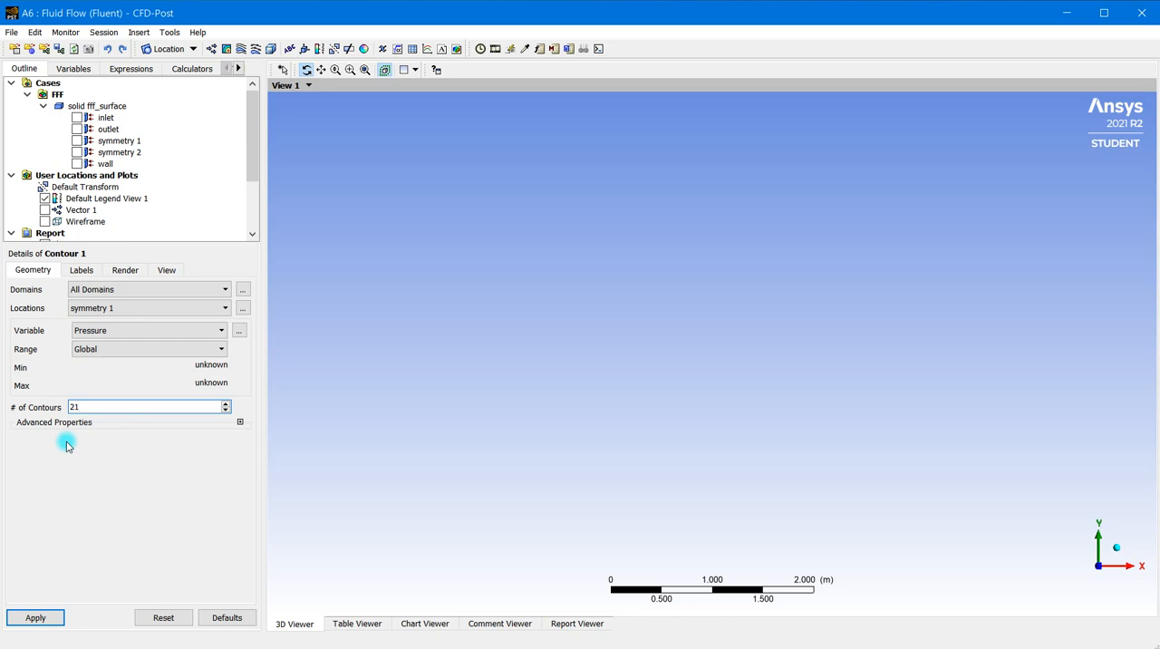
{"action": "left_click", "coordinate": [111, 465]}
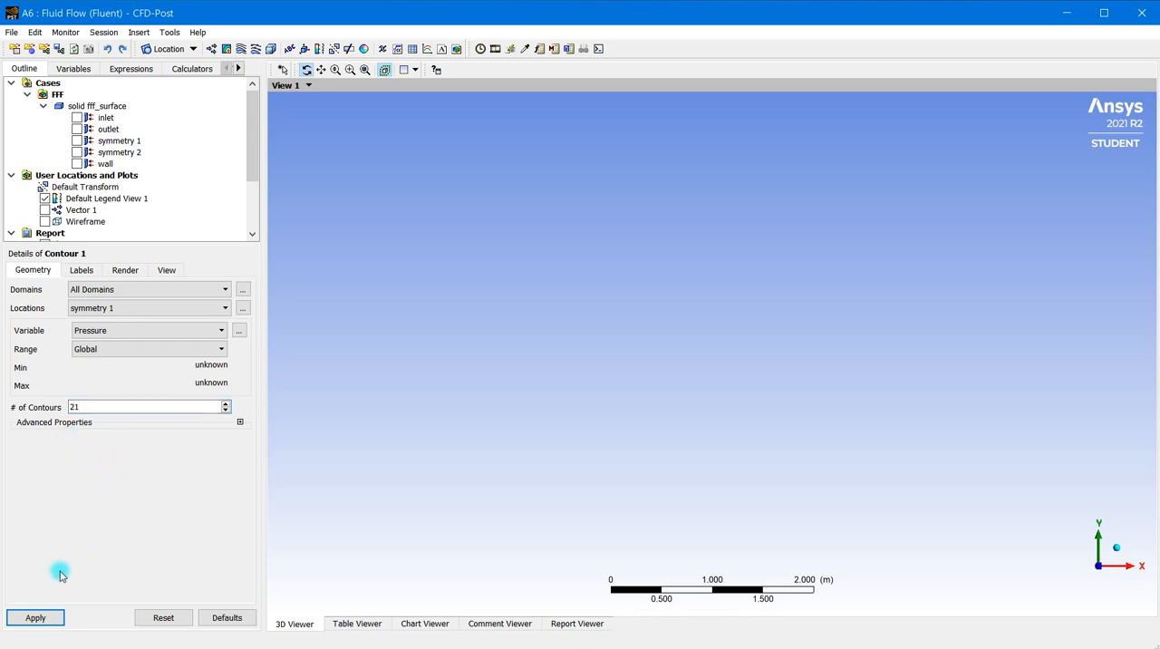
{"action": "left_click", "coordinate": [35, 617]}
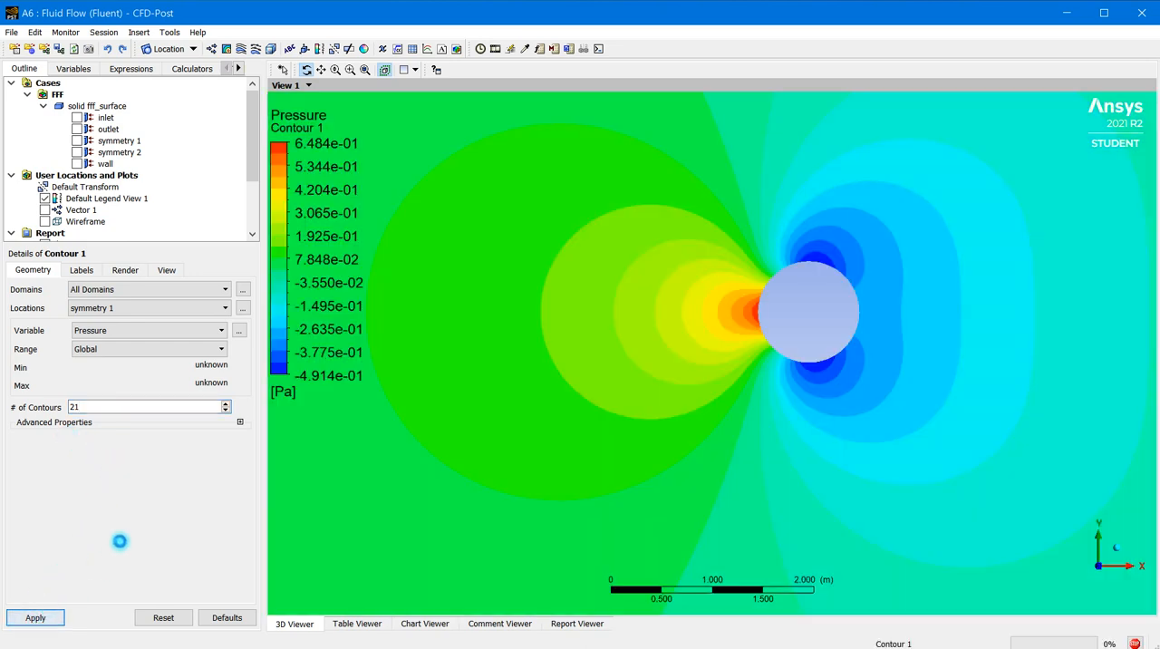
{"action": "scroll", "coordinate": [563, 380], "scroll_direction": "down", "scroll_amount": 4}
{"action": "scroll", "coordinate": [625, 374], "scroll_direction": "down", "scroll_amount": 5}
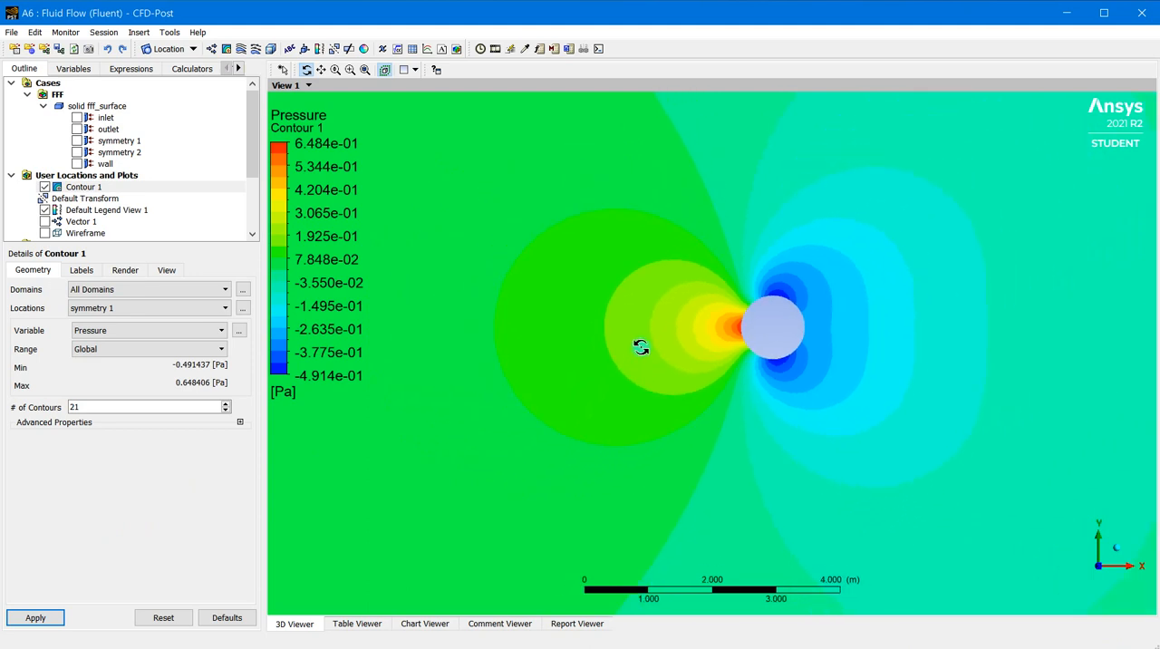
{"action": "scroll", "coordinate": [716, 371], "scroll_direction": "down", "scroll_amount": 6}
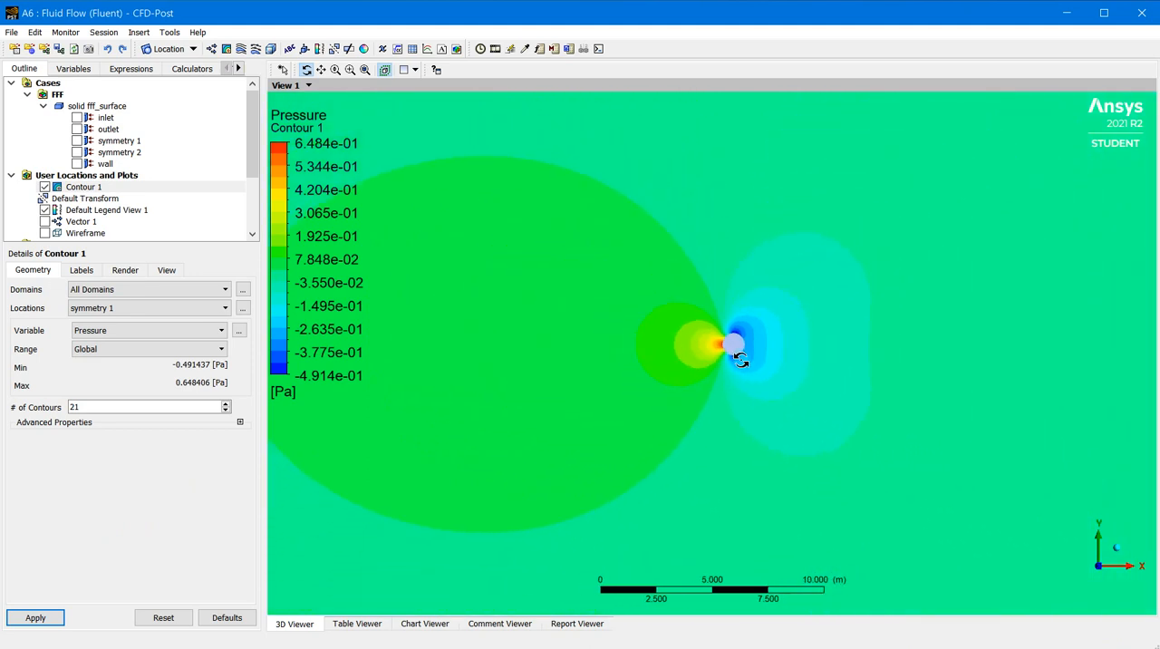
{"action": "scroll", "coordinate": [742, 389], "scroll_direction": "down", "scroll_amount": 3}
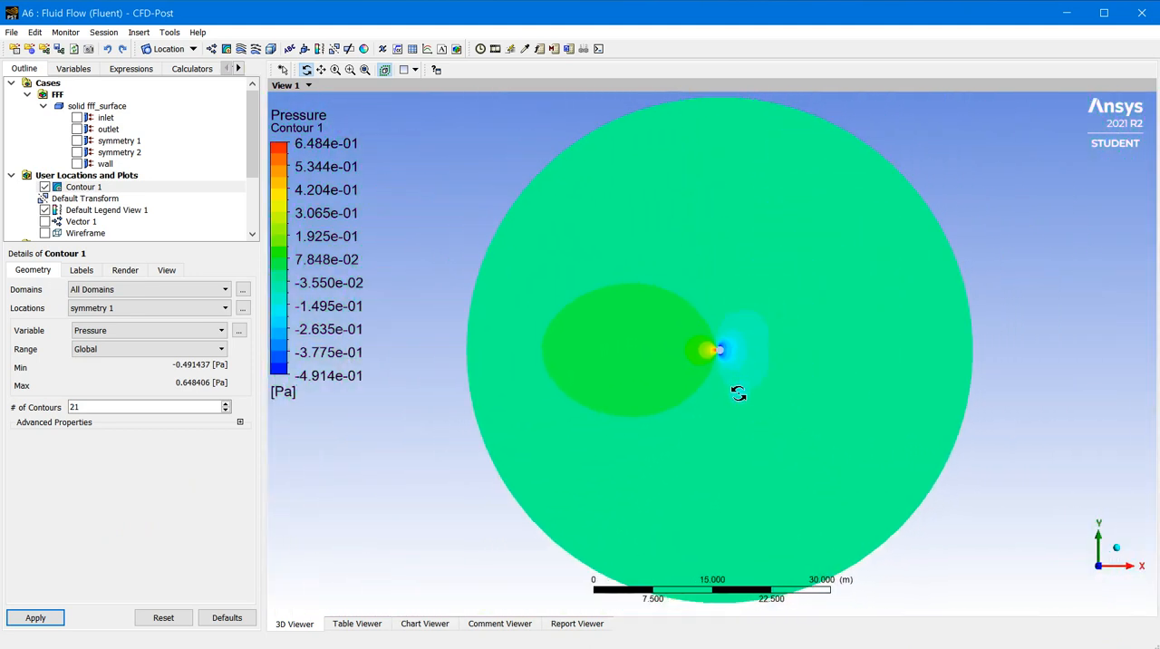
Set the number of pressure contours to 31, apply it and examine the contours around the cylinder
{"action": "double_click", "coordinate": [79, 410]}
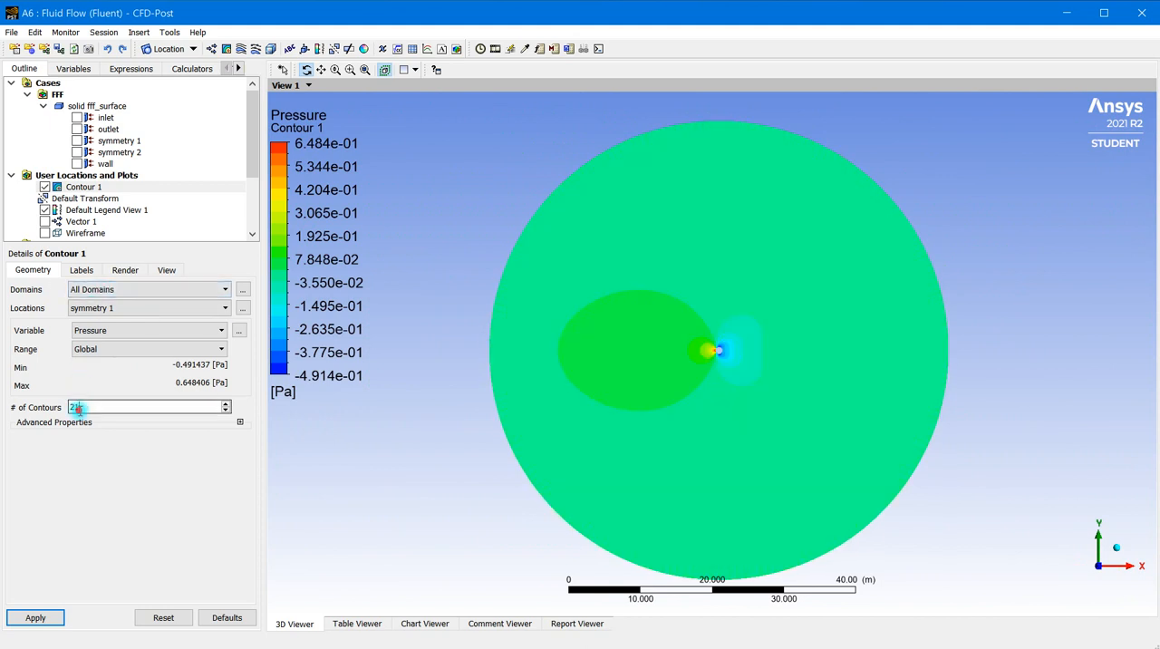
{"action": "left_click_drag", "start_coordinate": [79, 410], "coordinate": [53, 409]}
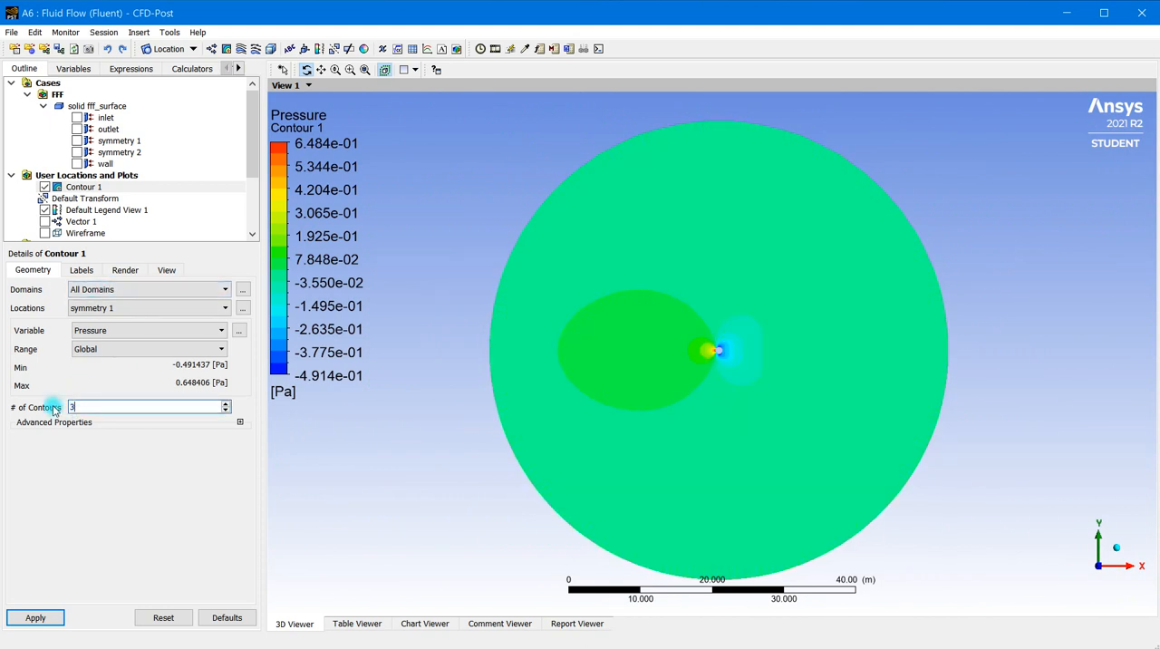
{"action": "left_click", "coordinate": [58, 616]}
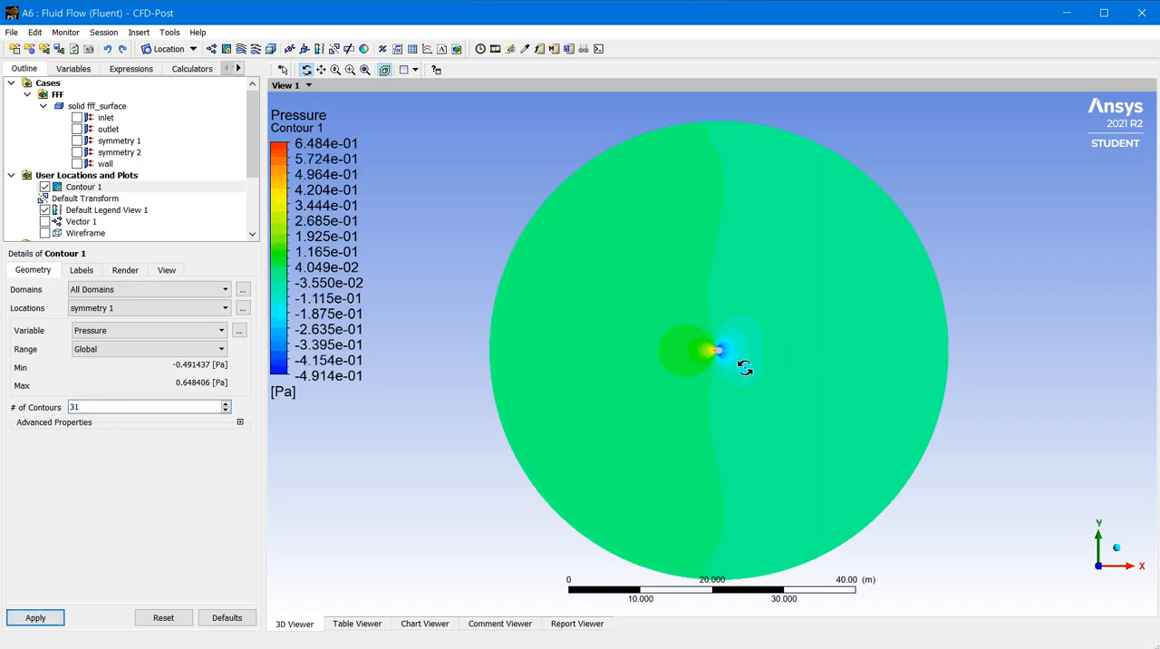
{"action": "scroll", "coordinate": [745, 367], "scroll_direction": "up", "scroll_amount": 8}
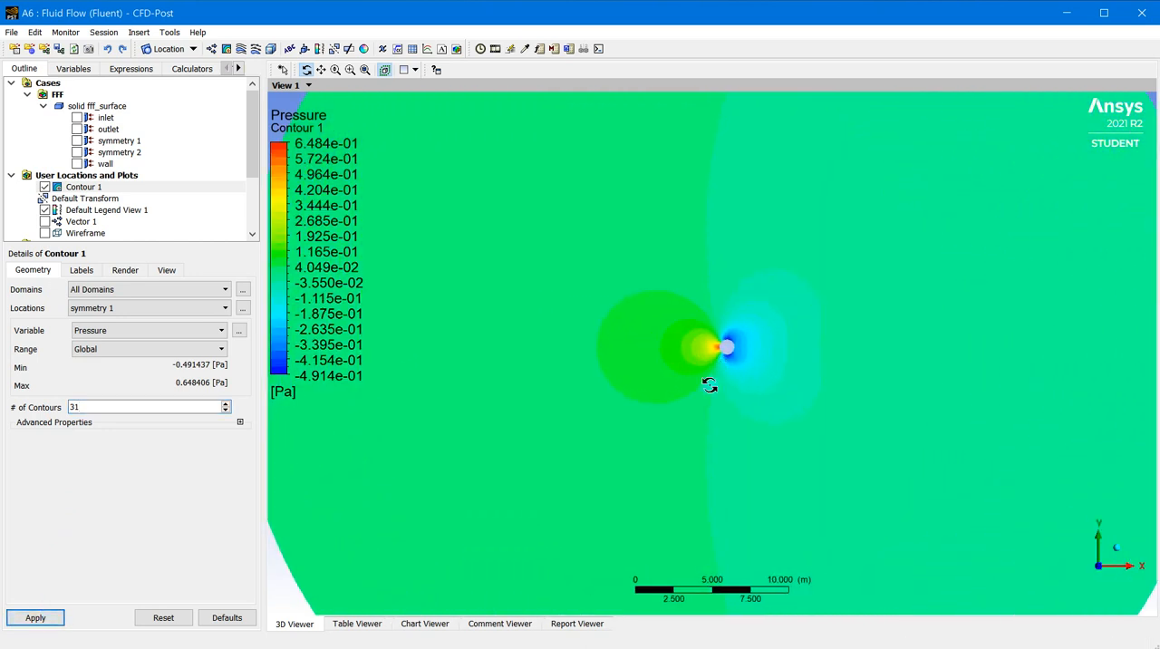
{"action": "scroll", "coordinate": [709, 385], "scroll_direction": "up", "scroll_amount": 3}
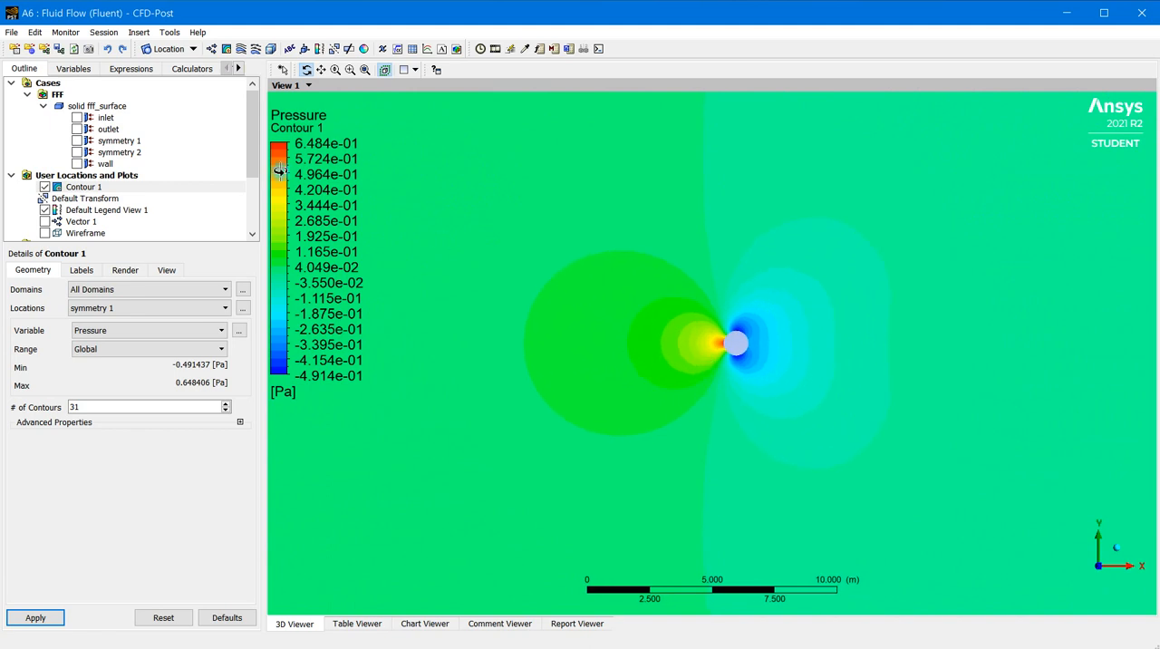
{"action": "left_click", "coordinate": [349, 70]}
{"action": "left_click_drag", "start_coordinate": [644, 263], "coordinate": [823, 437]}
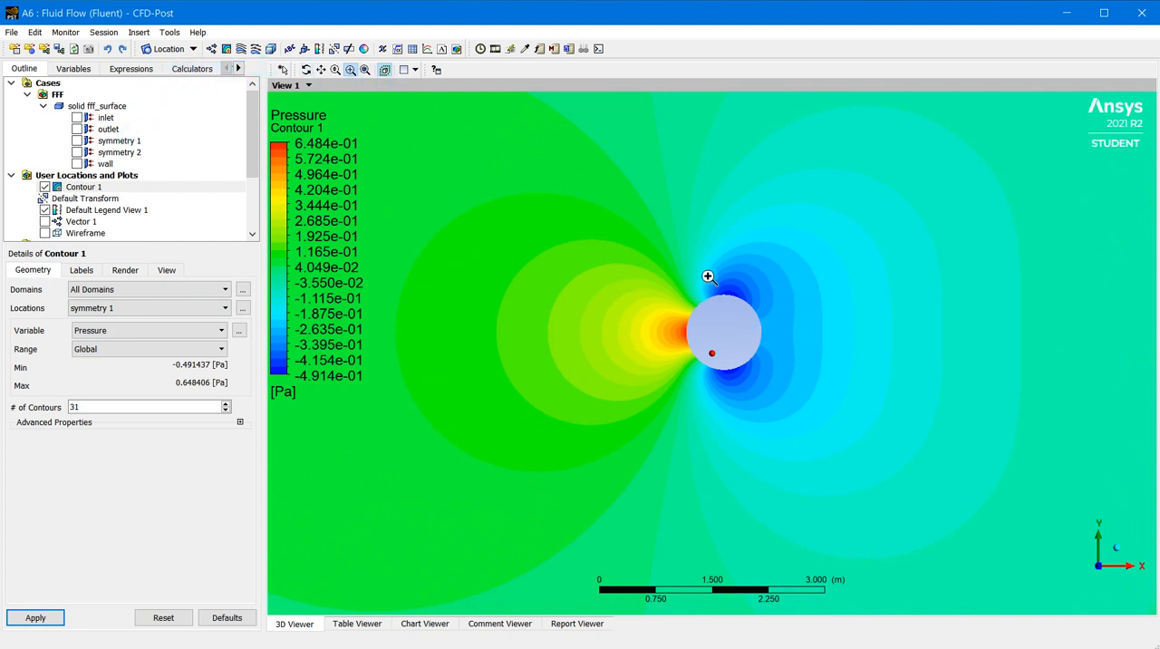
Split the viewer into two stacked views with synchronized cameras, looking along the Z axis
{"action": "left_click", "coordinate": [414, 70]}
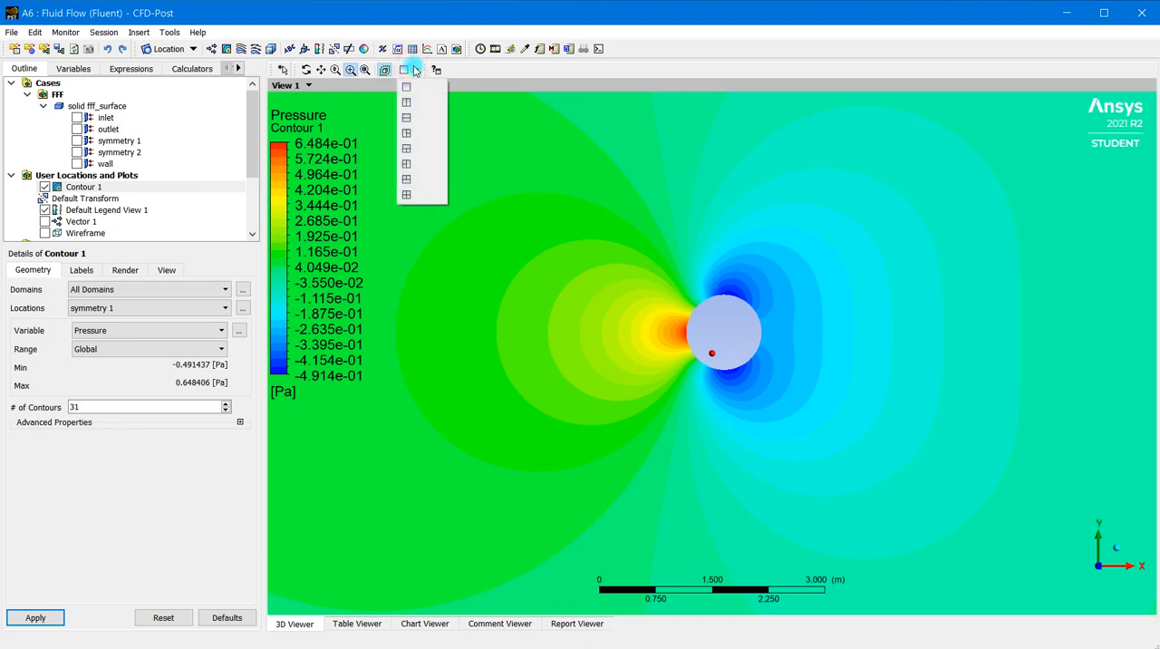
{"action": "left_click", "coordinate": [410, 117]}
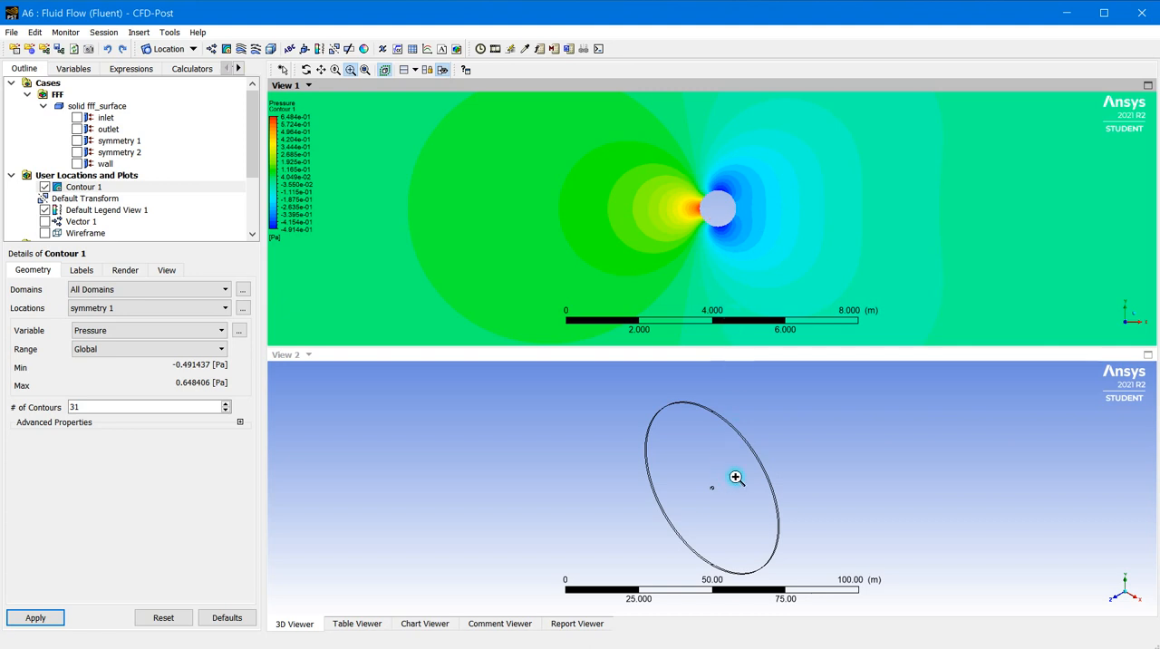
{"action": "left_click", "coordinate": [431, 70]}
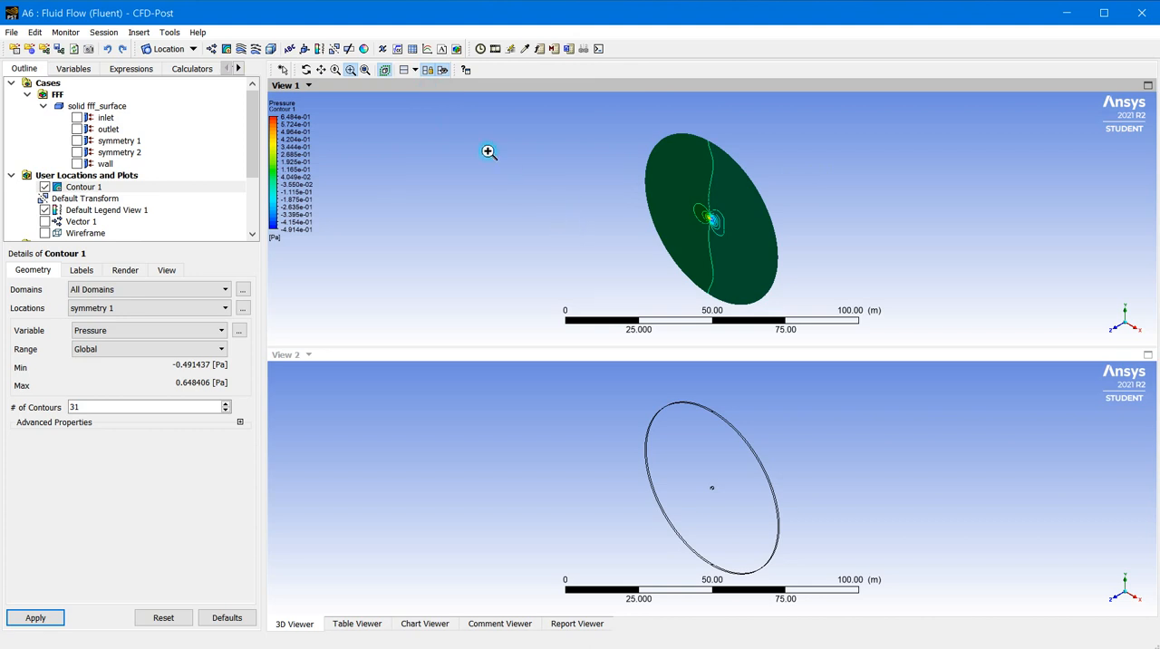
{"action": "left_click", "coordinate": [382, 70]}
{"action": "left_click", "coordinate": [1116, 332]}
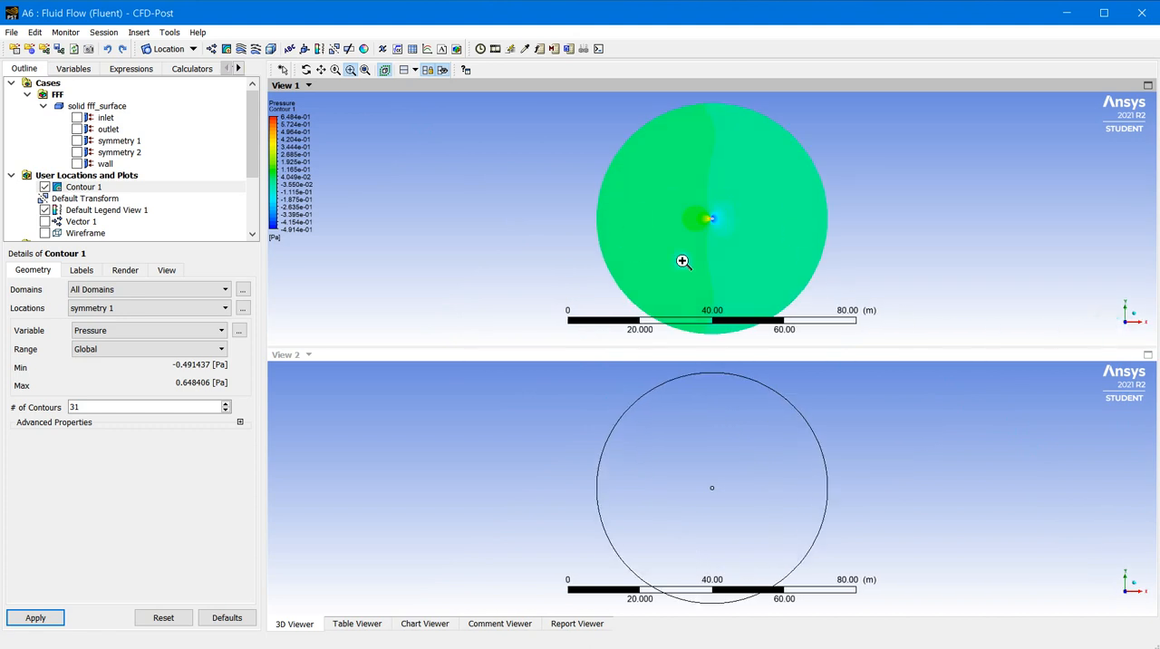
Return the pressure plot to 21 contours and apply it, with both views enlarged around the cylinder
{"action": "left_click_drag", "start_coordinate": [671, 189], "coordinate": [754, 266]}
{"action": "left_click_drag", "start_coordinate": [654, 136], "coordinate": [792, 251]}
{"action": "left_click_drag", "start_coordinate": [636, 166], "coordinate": [763, 292]}
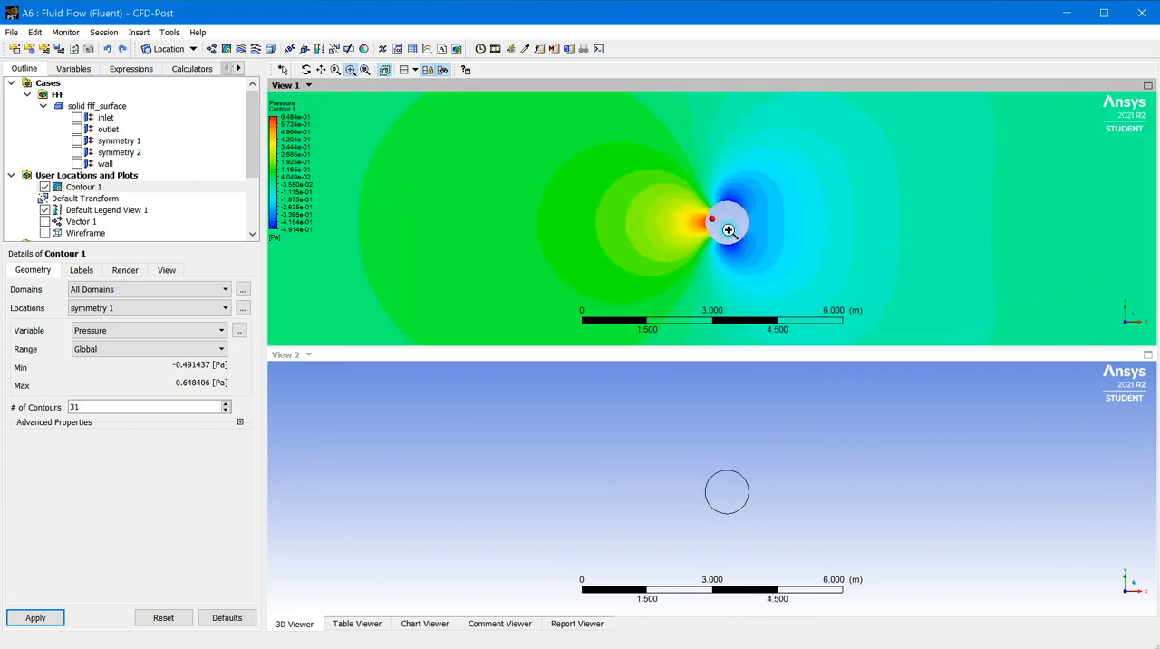
{"action": "double_click", "coordinate": [86, 405]}
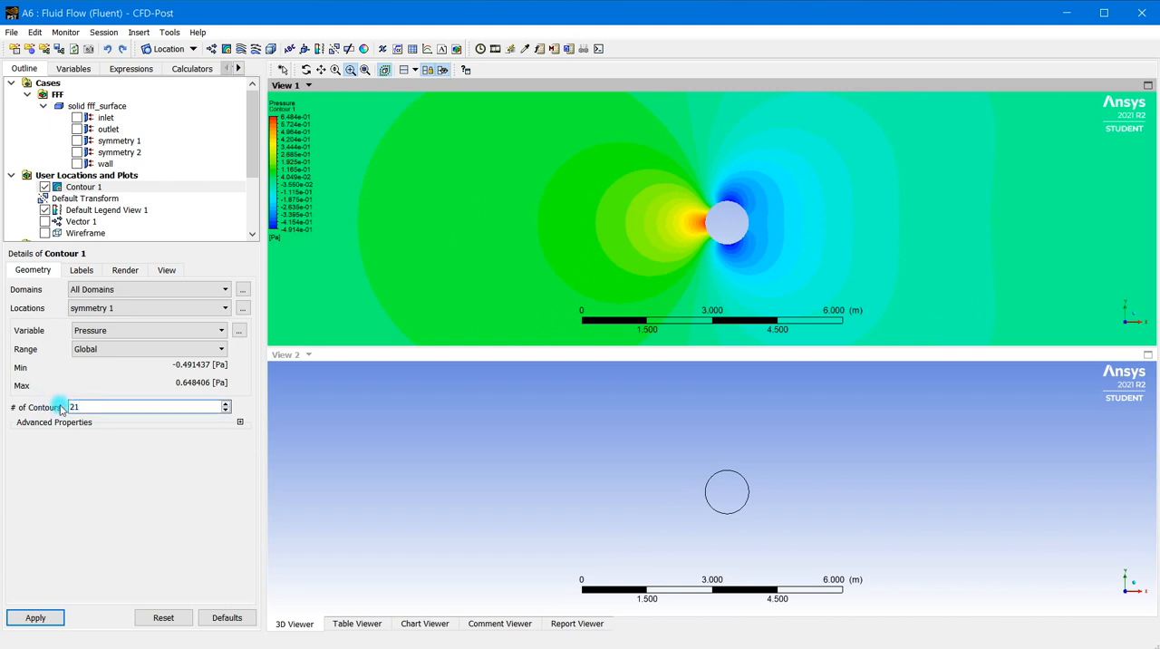
{"action": "left_click", "coordinate": [45, 618]}
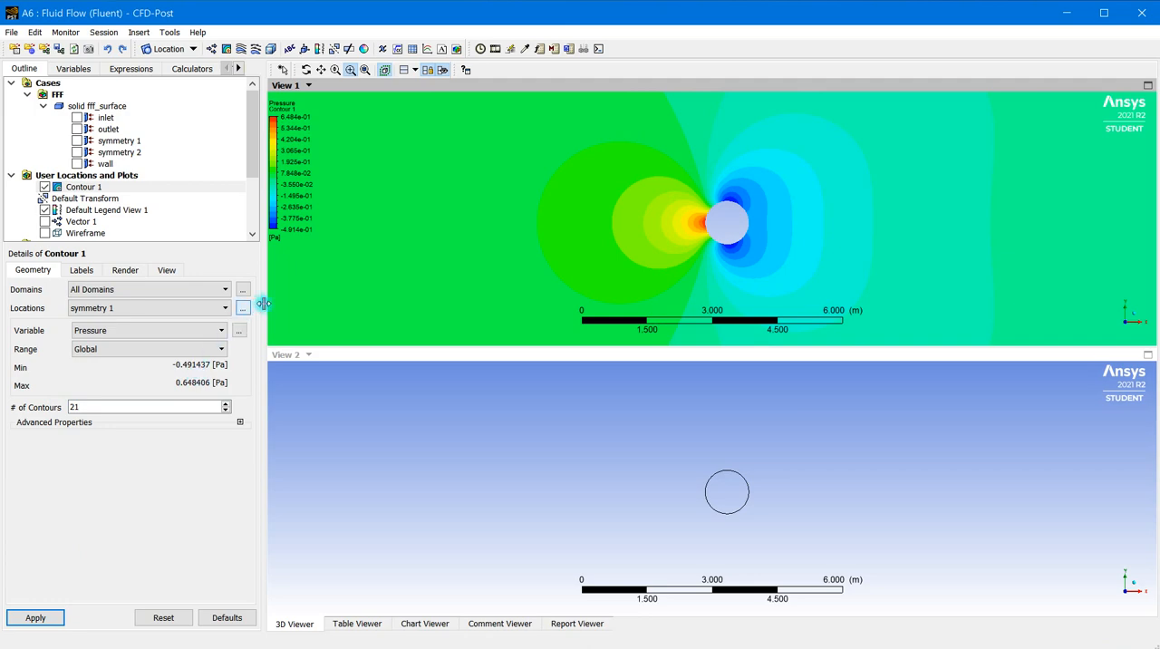
Insert a new contour plot named Contour 2 in View 2 and locate it on symmetry 1
{"action": "left_click", "coordinate": [454, 359]}
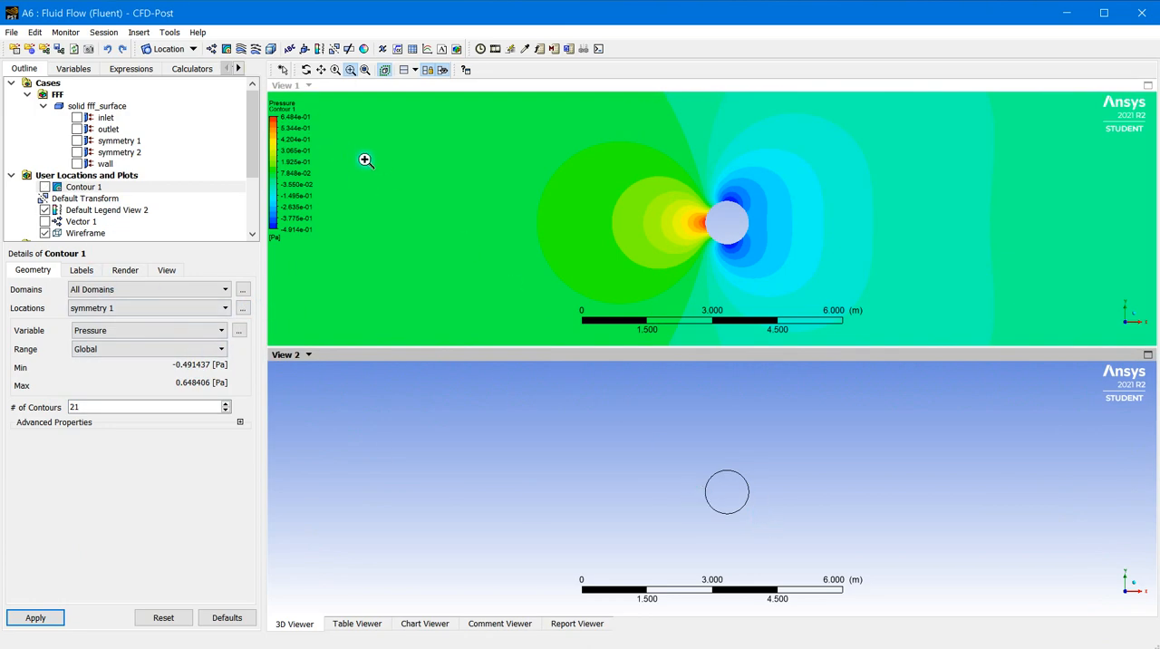
{"action": "left_click", "coordinate": [231, 48]}
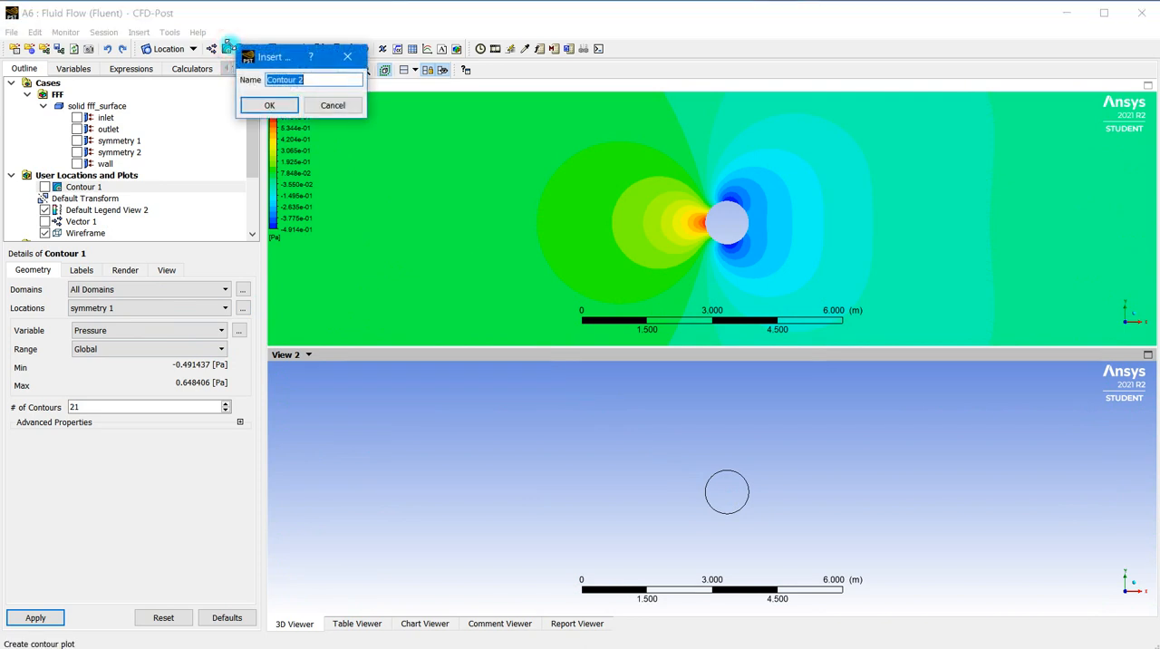
{"action": "left_click", "coordinate": [269, 104]}
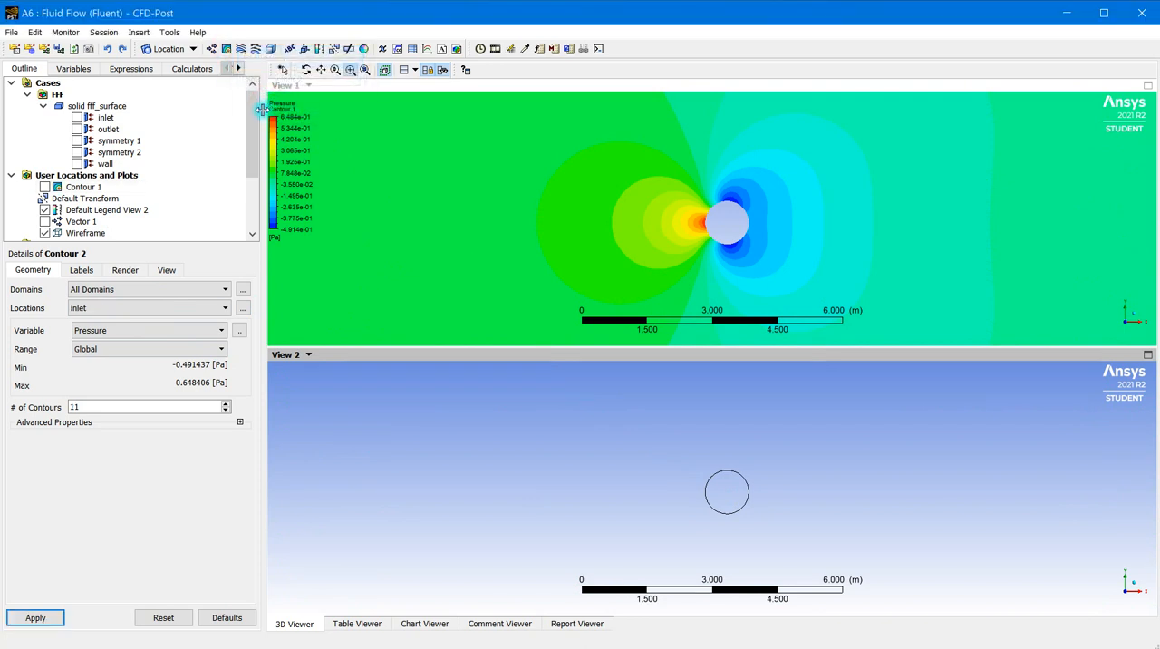
{"action": "left_click_drag", "start_coordinate": [251, 135], "coordinate": [253, 203]}
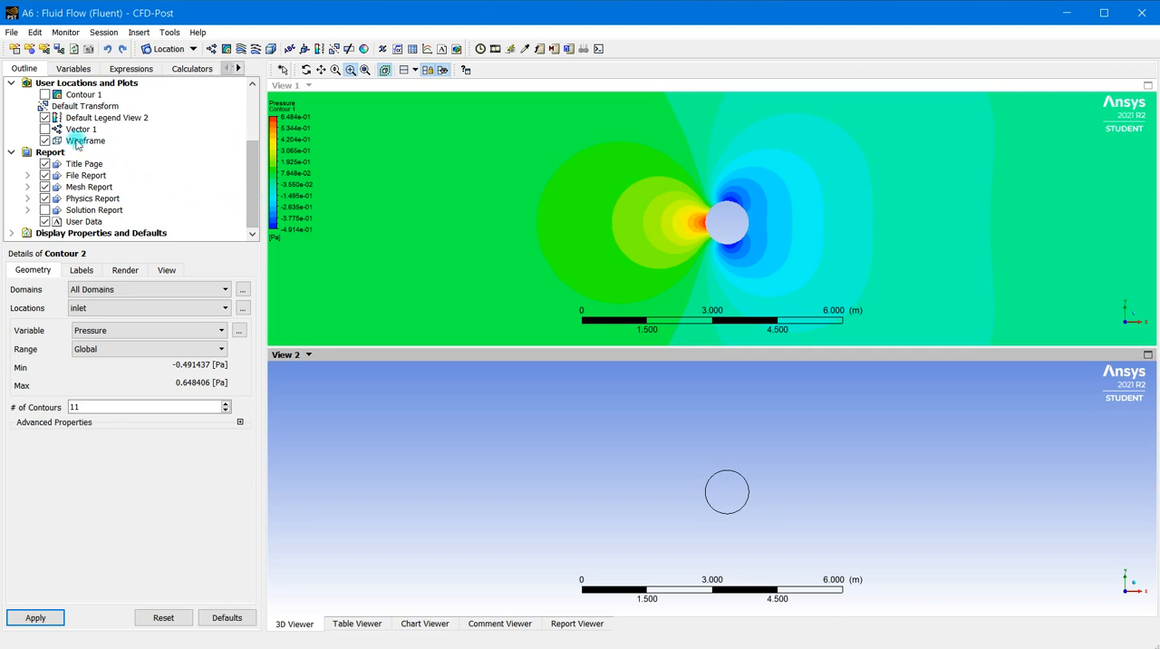
{"action": "scroll", "coordinate": [58, 129], "scroll_direction": "up", "scroll_amount": 3}
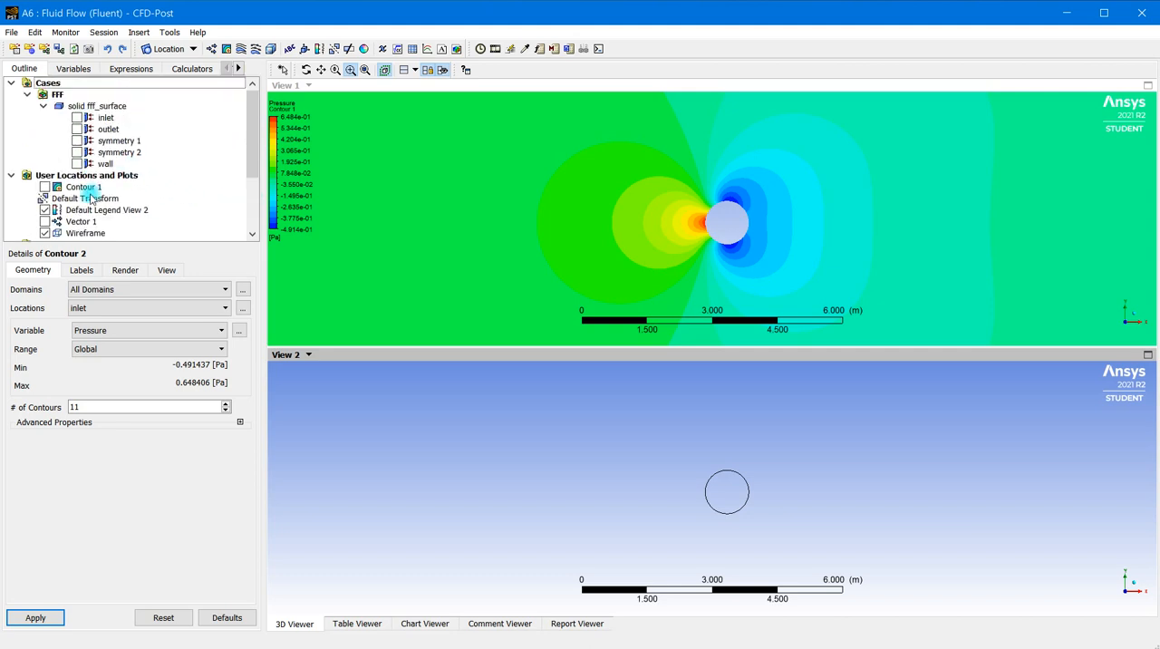
{"action": "left_click", "coordinate": [109, 310]}
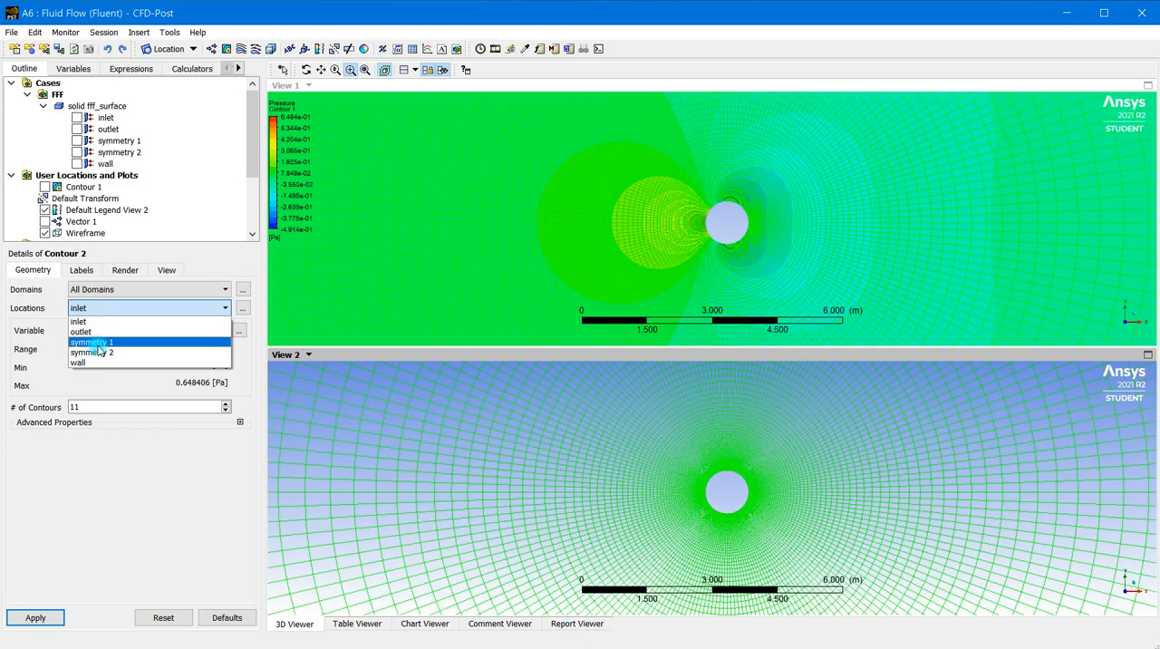
{"action": "left_click", "coordinate": [97, 342]}
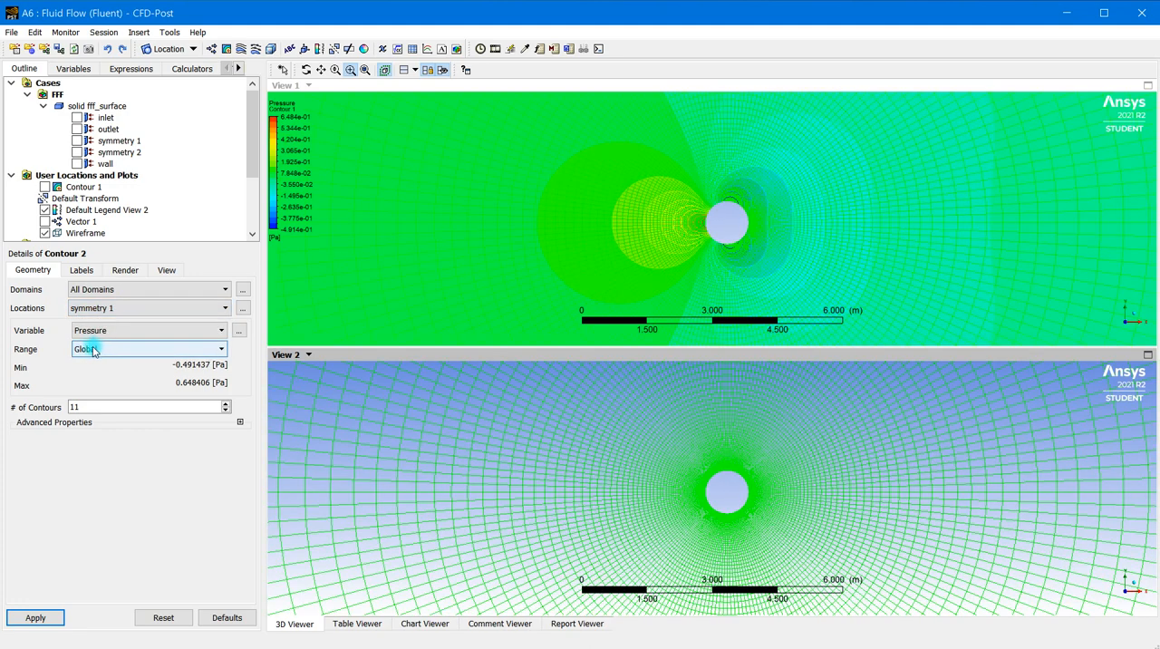
Set Contour 2 to the Velocity variable with 21 contours and apply it
{"action": "left_click", "coordinate": [109, 330]}
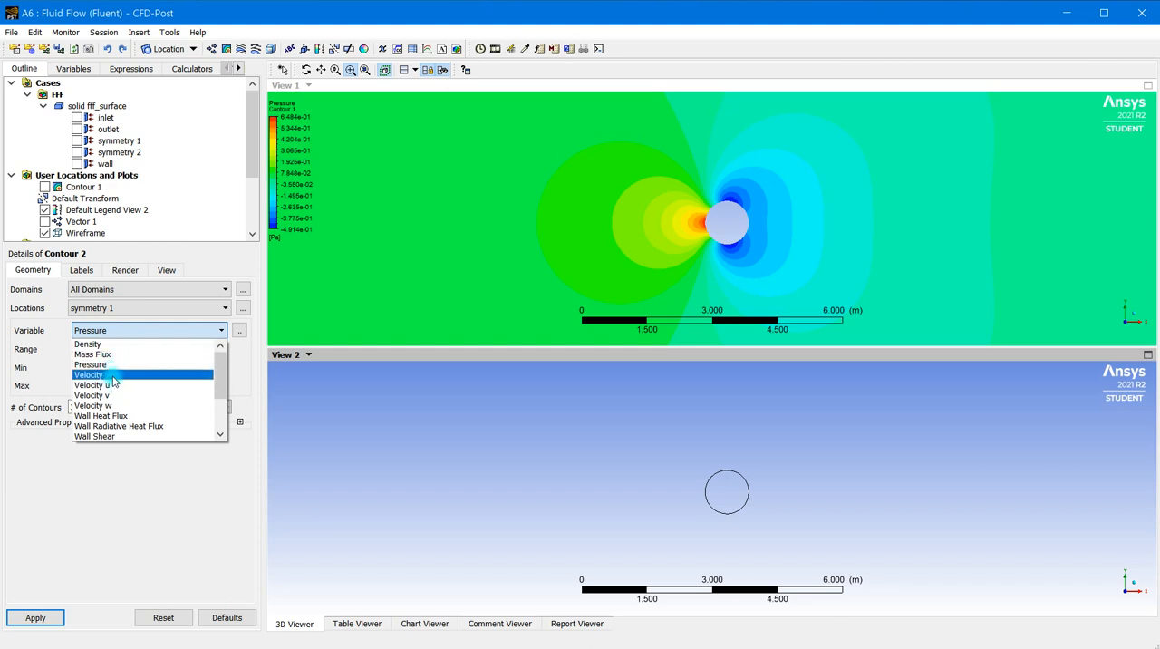
{"action": "left_click", "coordinate": [113, 375]}
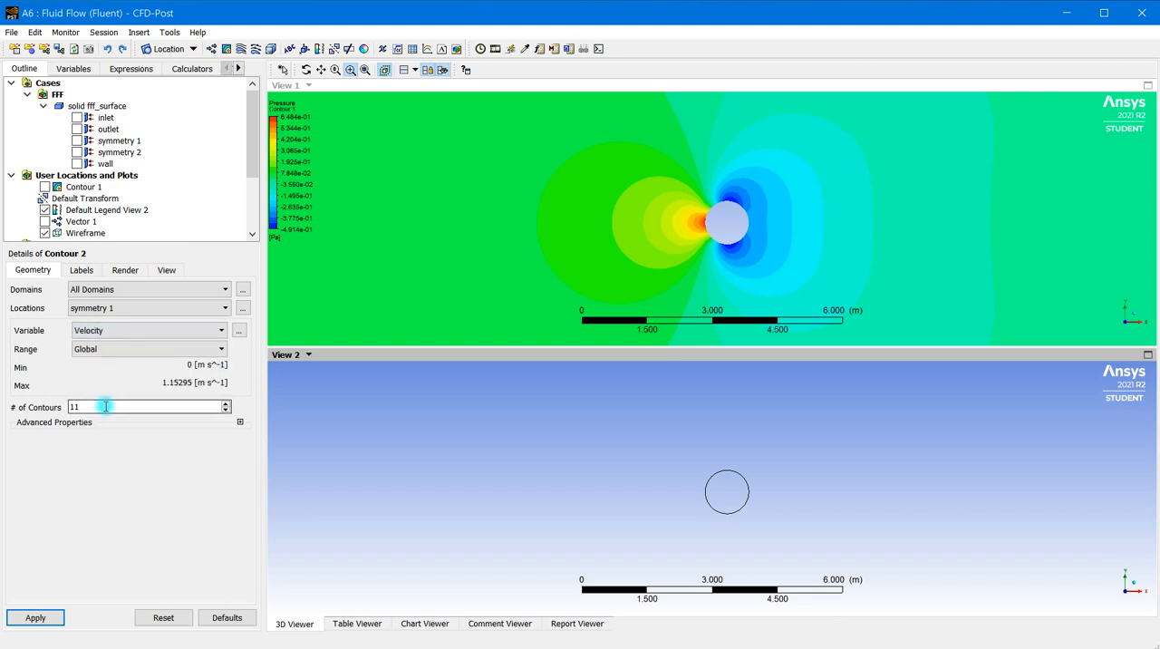
{"action": "double_click", "coordinate": [106, 406]}
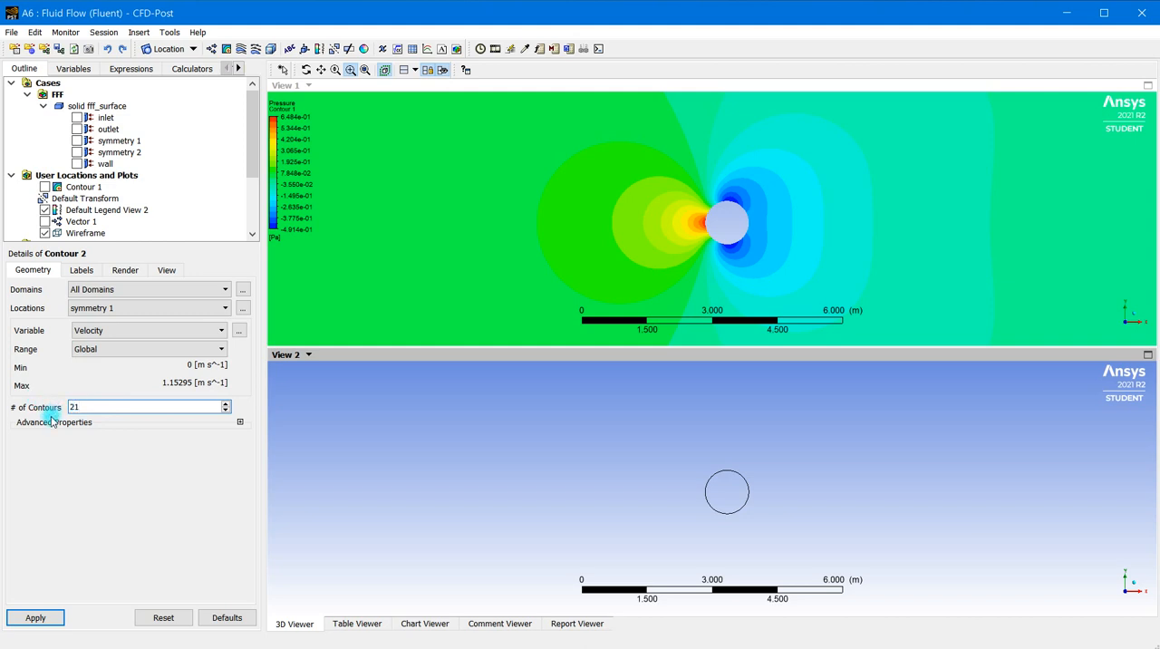
{"action": "left_click", "coordinate": [92, 404]}
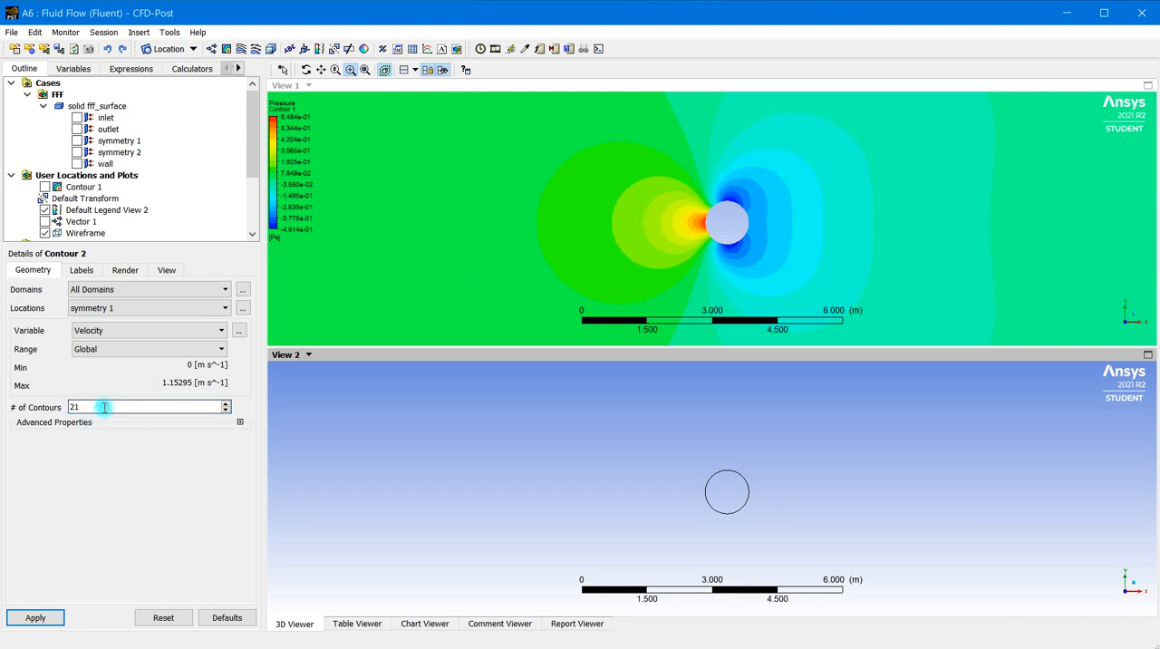
{"action": "left_click", "coordinate": [52, 617]}
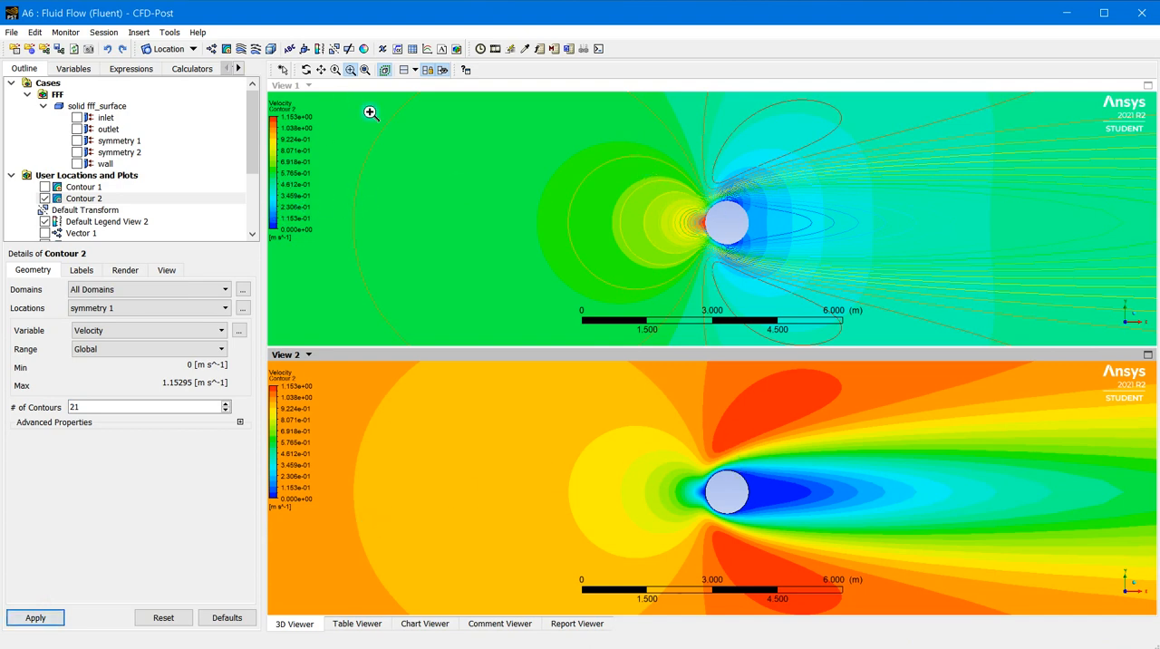
Try to hide the velocity contour in View 1 while keeping it displayed in View 2
{"action": "left_click", "coordinate": [286, 71]}
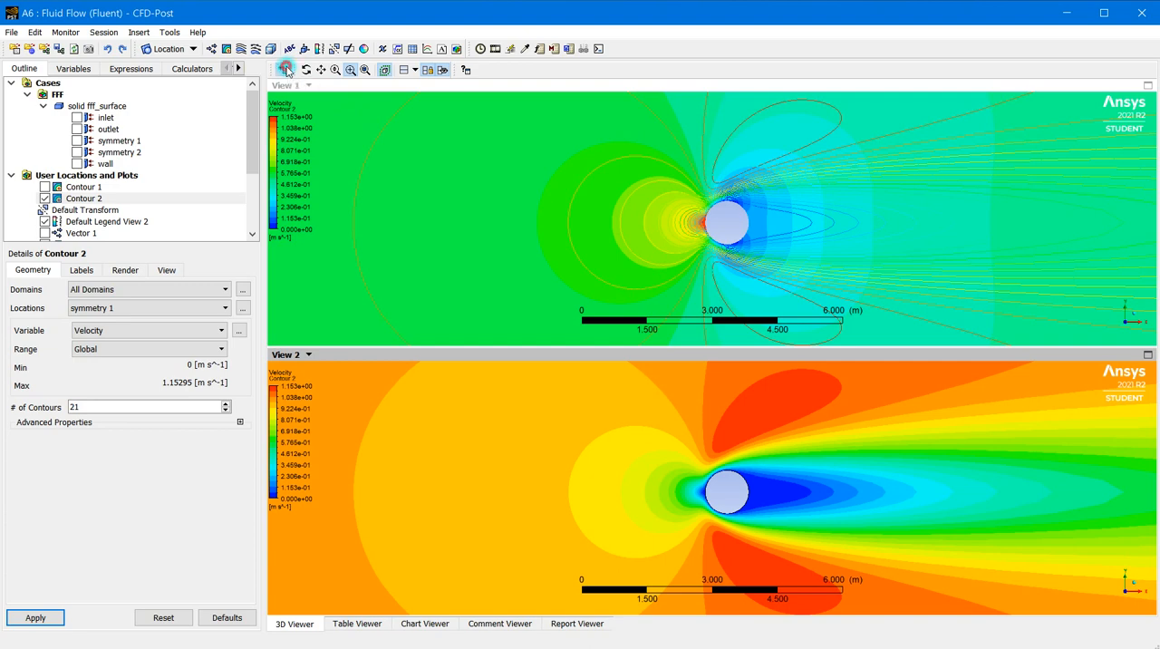
{"action": "left_click", "coordinate": [505, 95]}
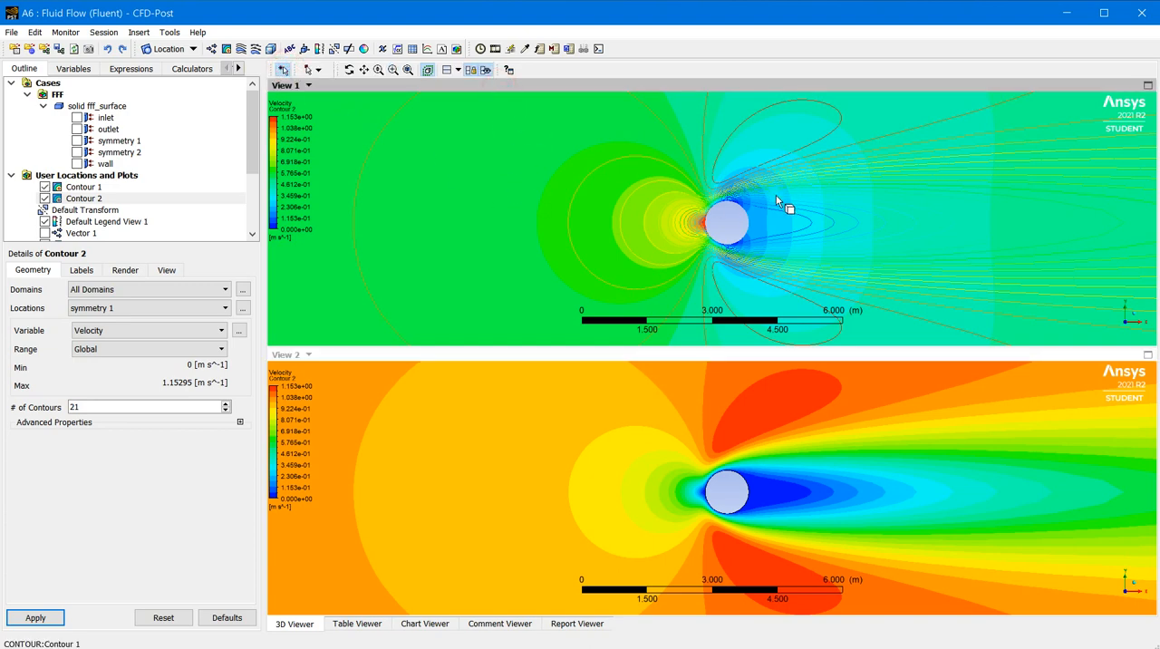
{"action": "scroll", "coordinate": [792, 214], "scroll_direction": "up", "scroll_amount": 2}
{"action": "scroll", "coordinate": [793, 214], "scroll_direction": "down", "scroll_amount": 4}
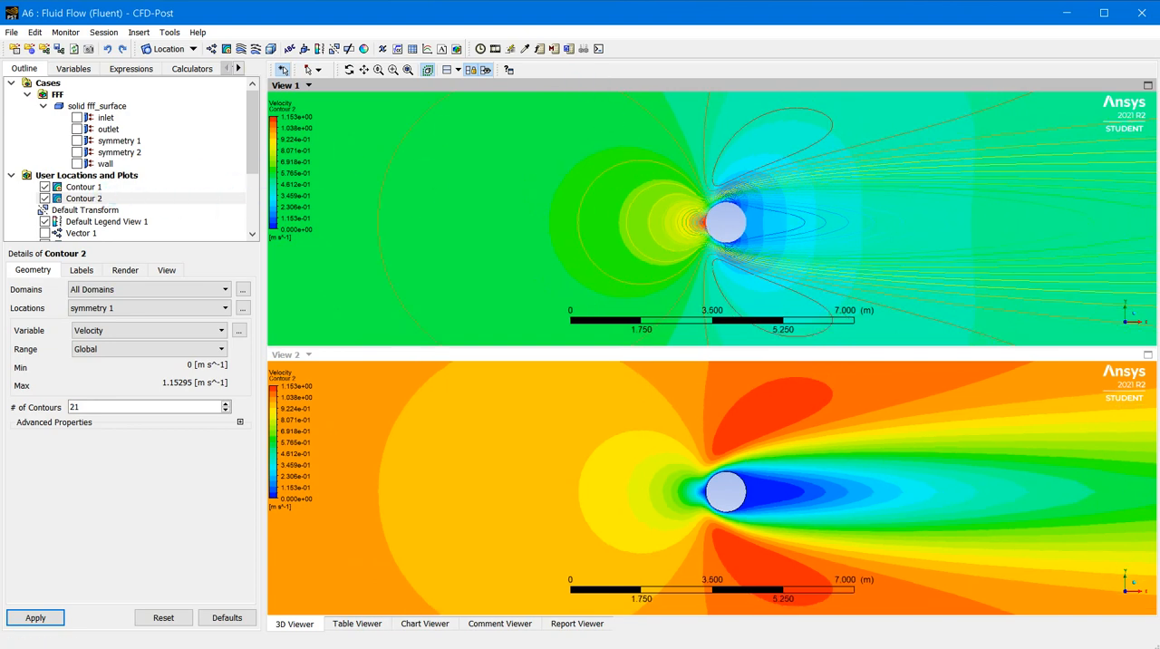
{"action": "left_click", "coordinate": [44, 198]}
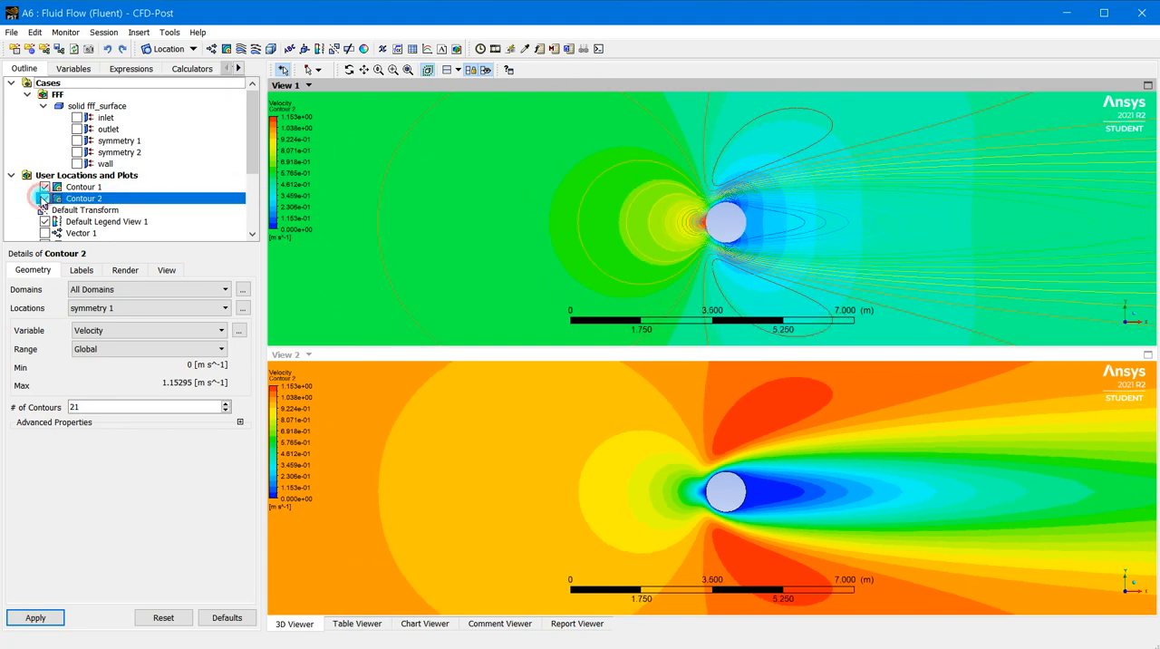
{"action": "left_click", "coordinate": [44, 198]}
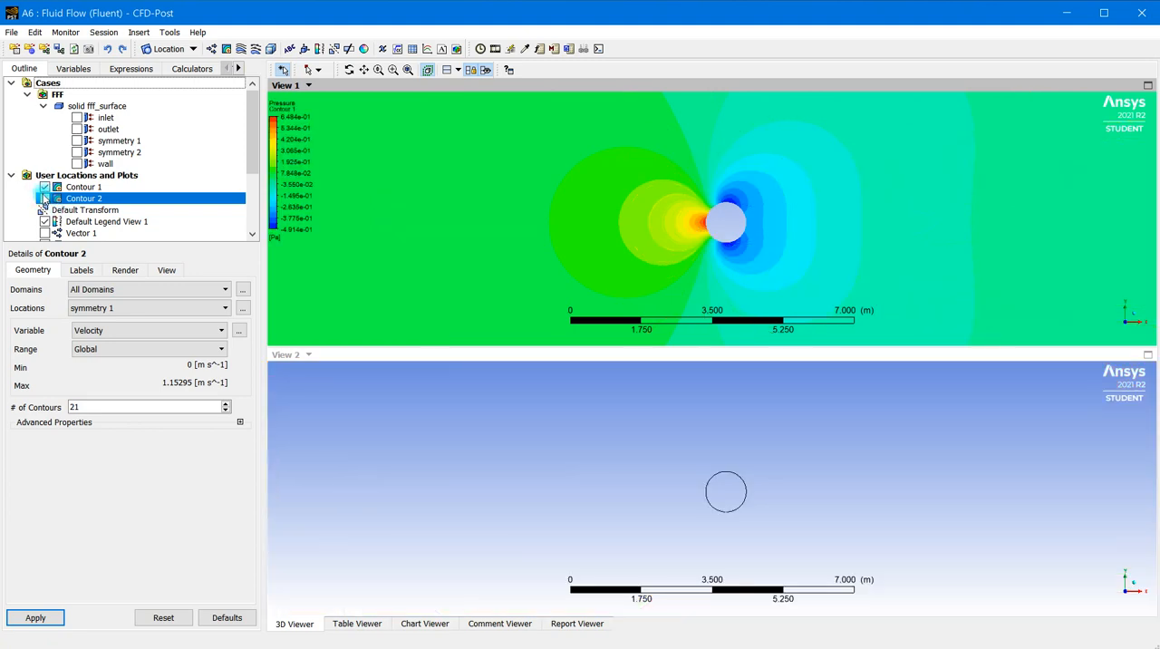
{"action": "left_click", "coordinate": [43, 199]}
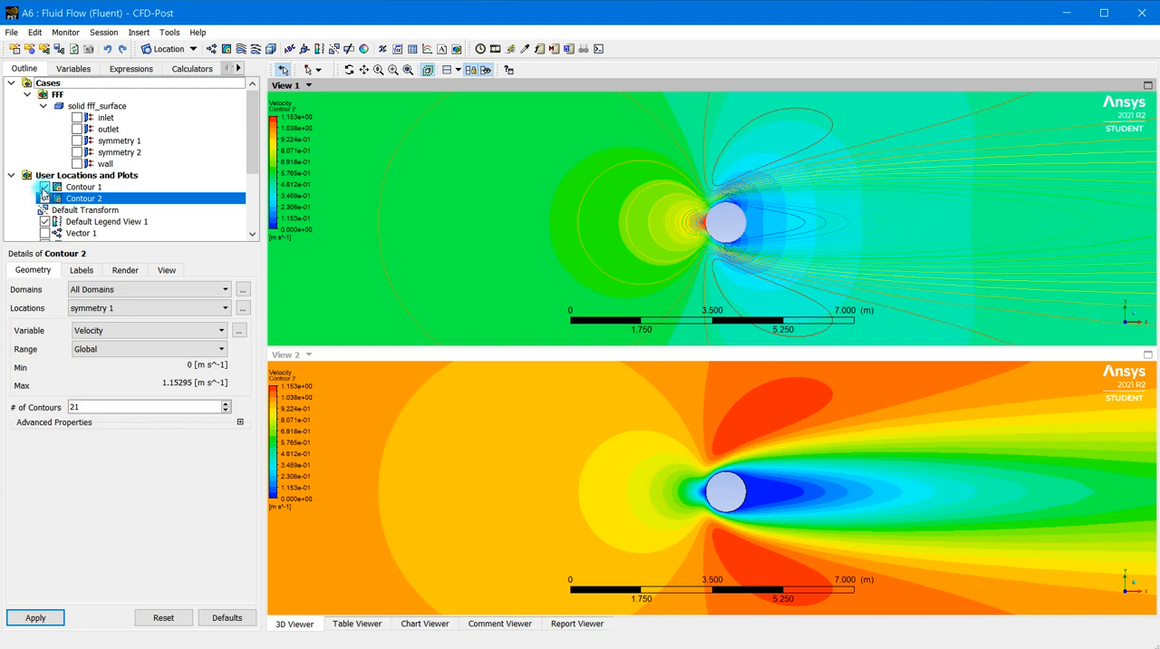
Try setting the visibility of Contour 2 separately for View 1 and View 2
{"action": "left_click", "coordinate": [393, 354]}
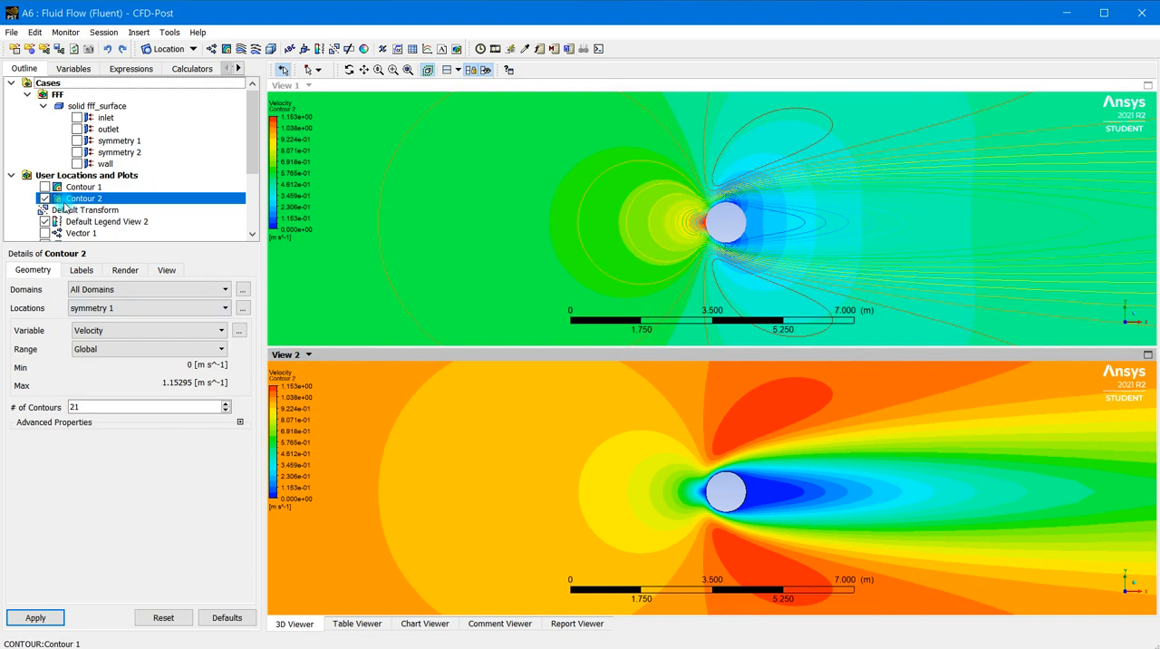
{"action": "left_click", "coordinate": [355, 89]}
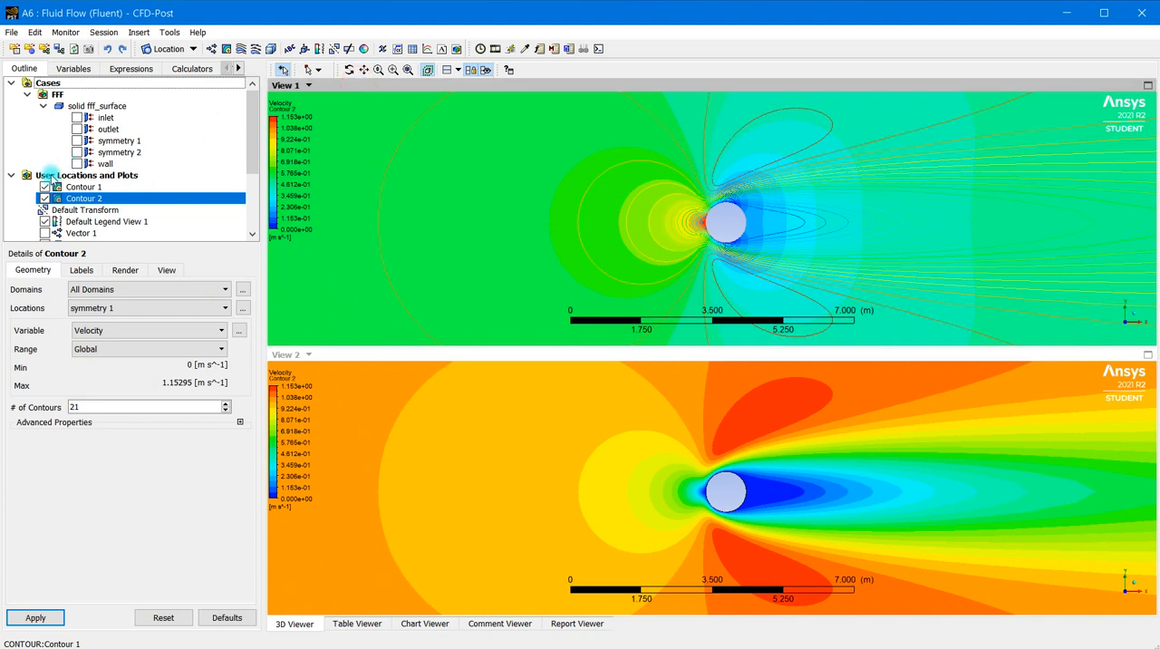
{"action": "left_click", "coordinate": [44, 198]}
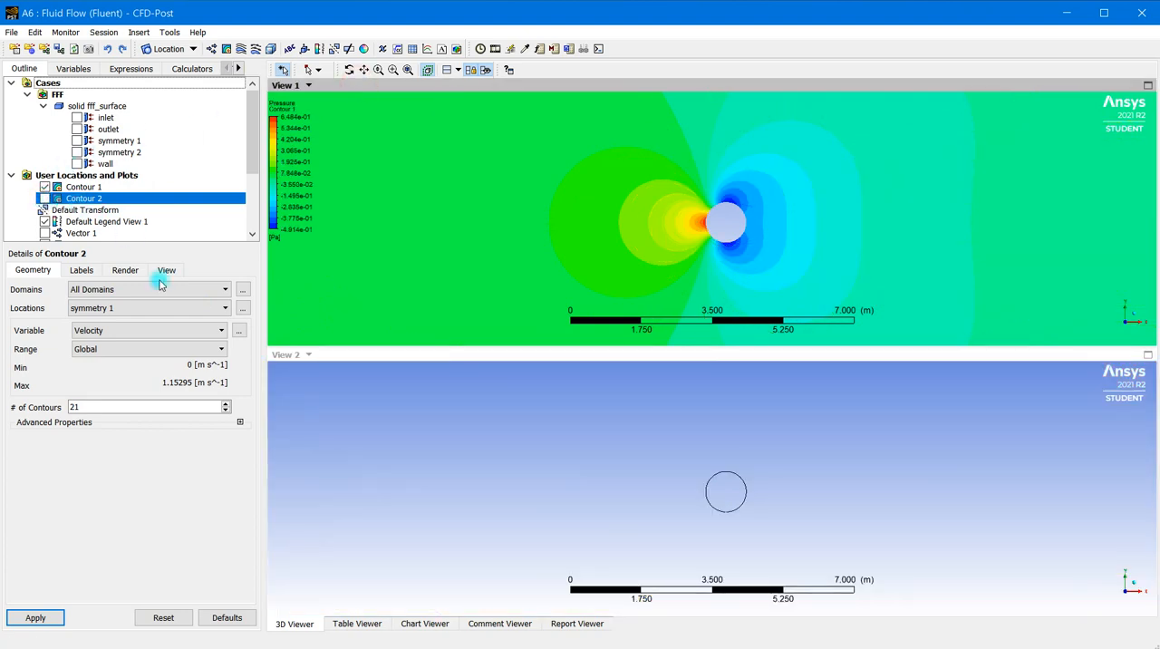
{"action": "left_click", "coordinate": [507, 354]}
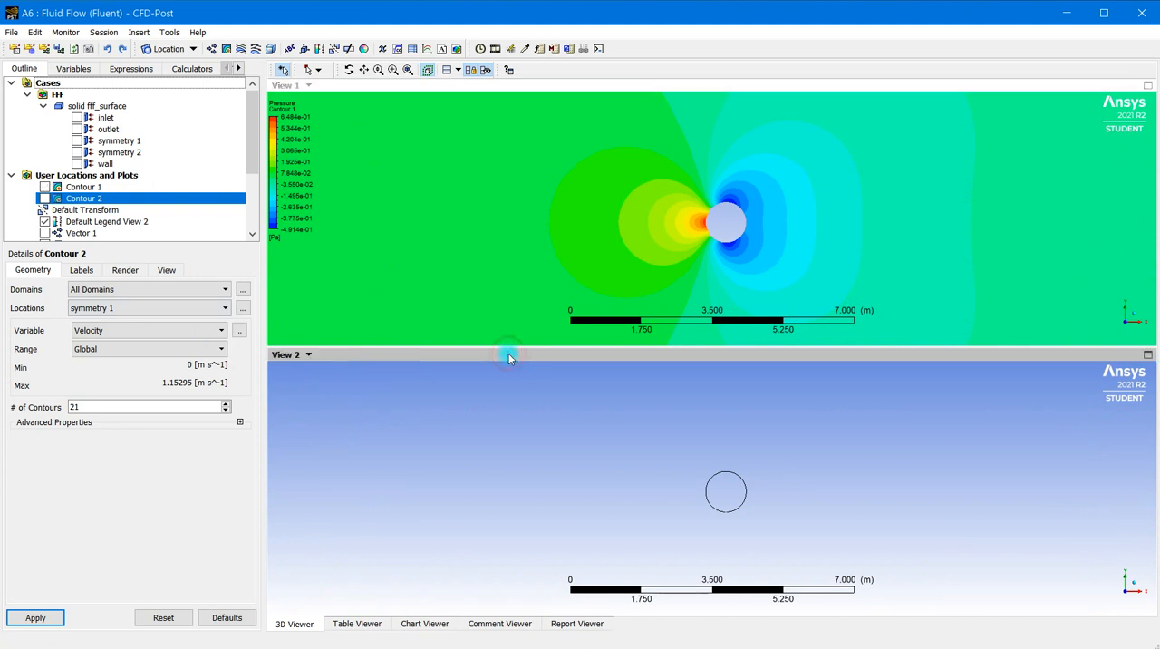
{"action": "left_click", "coordinate": [44, 198]}
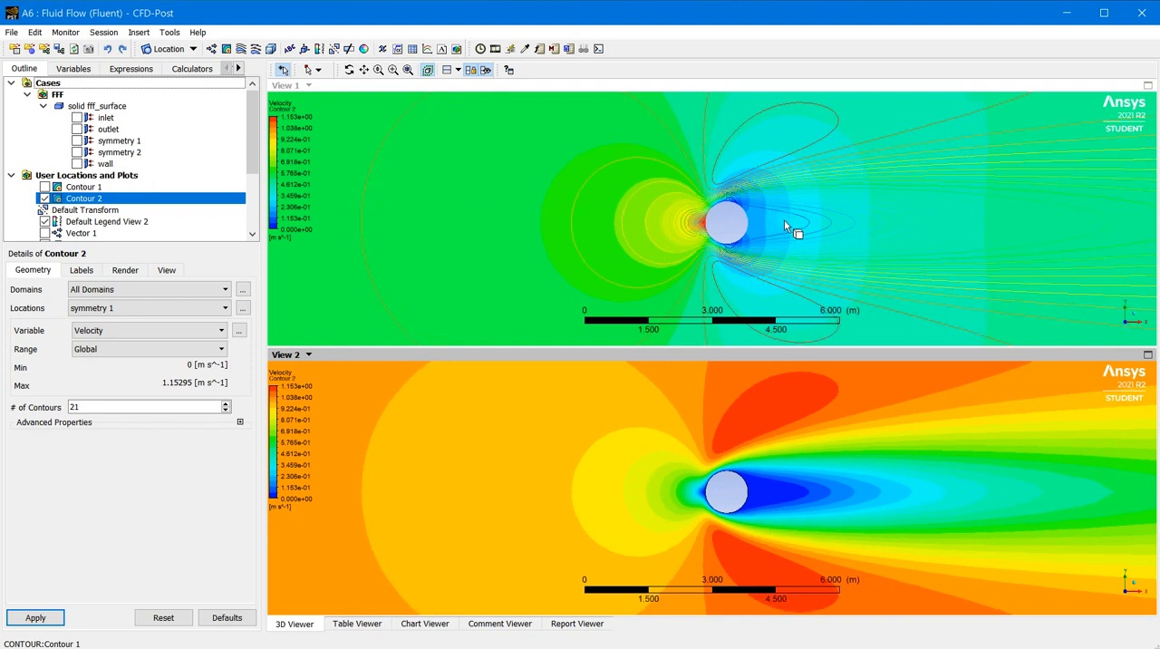
{"action": "left_click", "coordinate": [44, 197]}
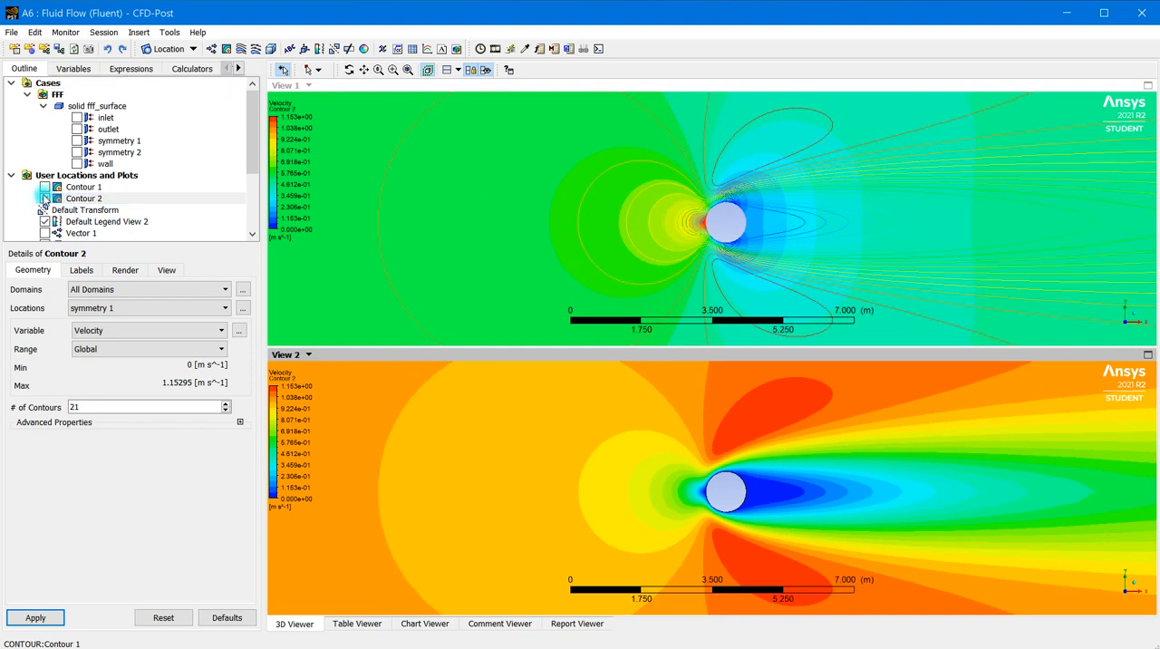
Turn off visibility synchronization between the views and hide Contour 2 in View 1, with both views enlarged around the cylinder
{"action": "left_click", "coordinate": [308, 86]}
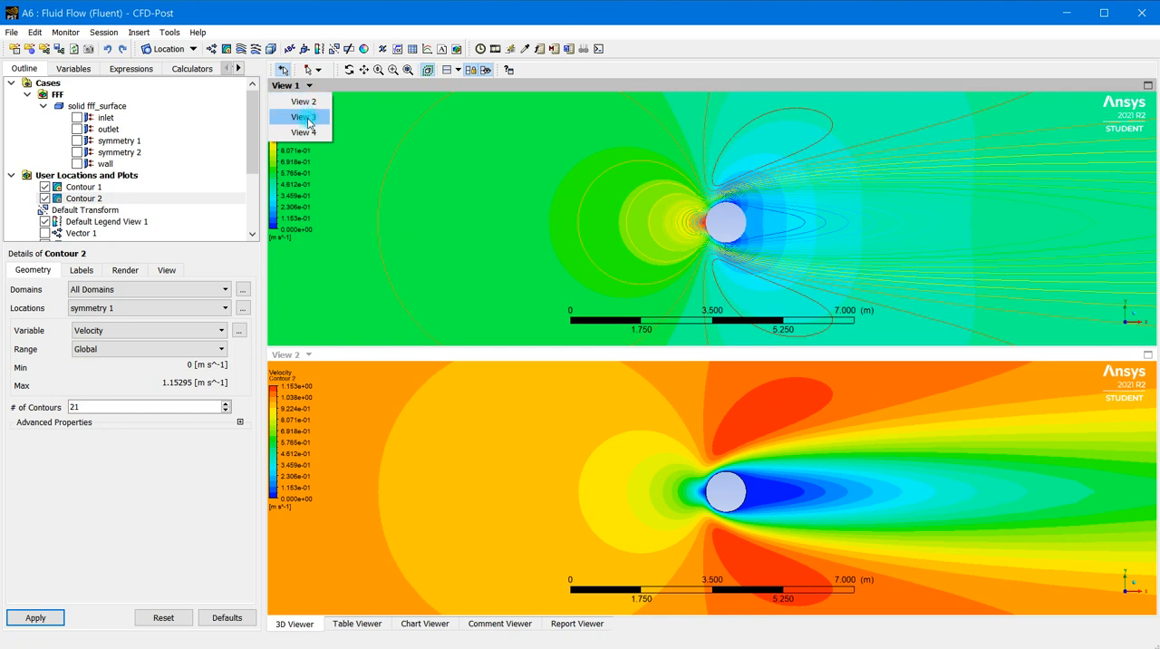
{"action": "left_click", "coordinate": [308, 86]}
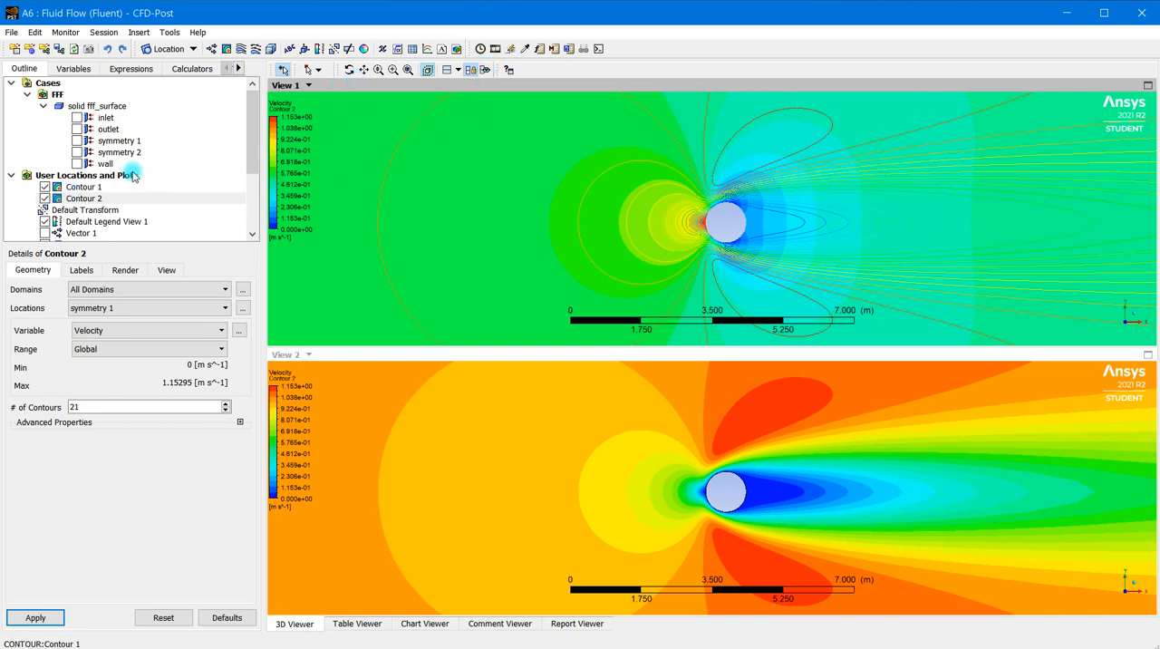
{"action": "left_click", "coordinate": [45, 198]}
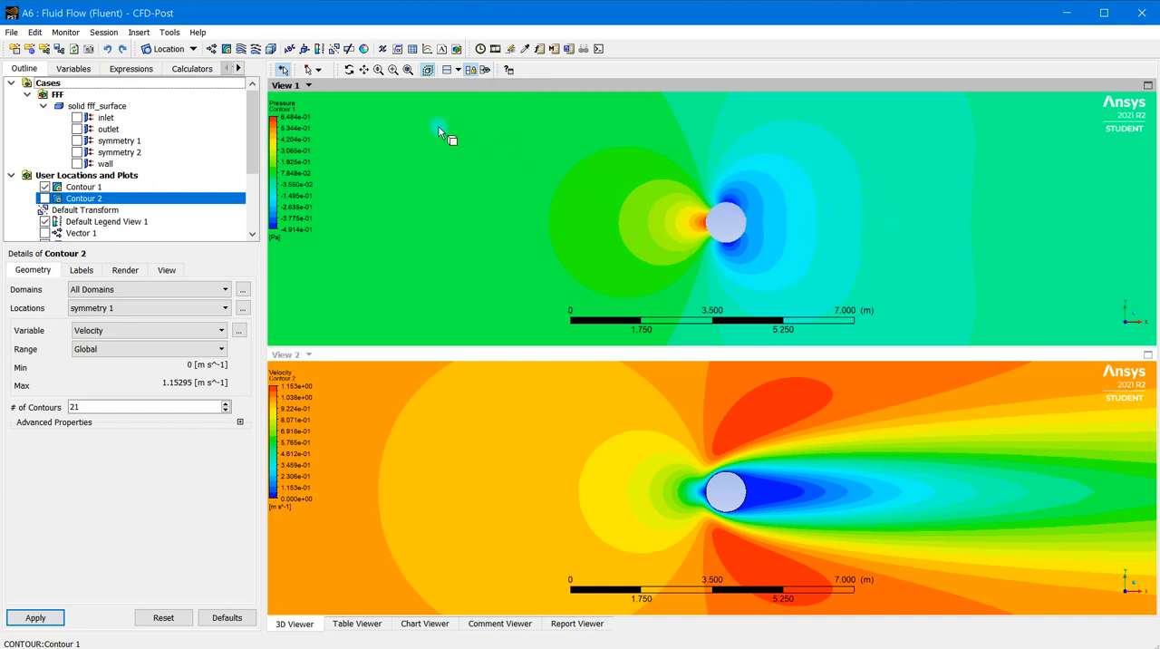
{"action": "left_click", "coordinate": [392, 73]}
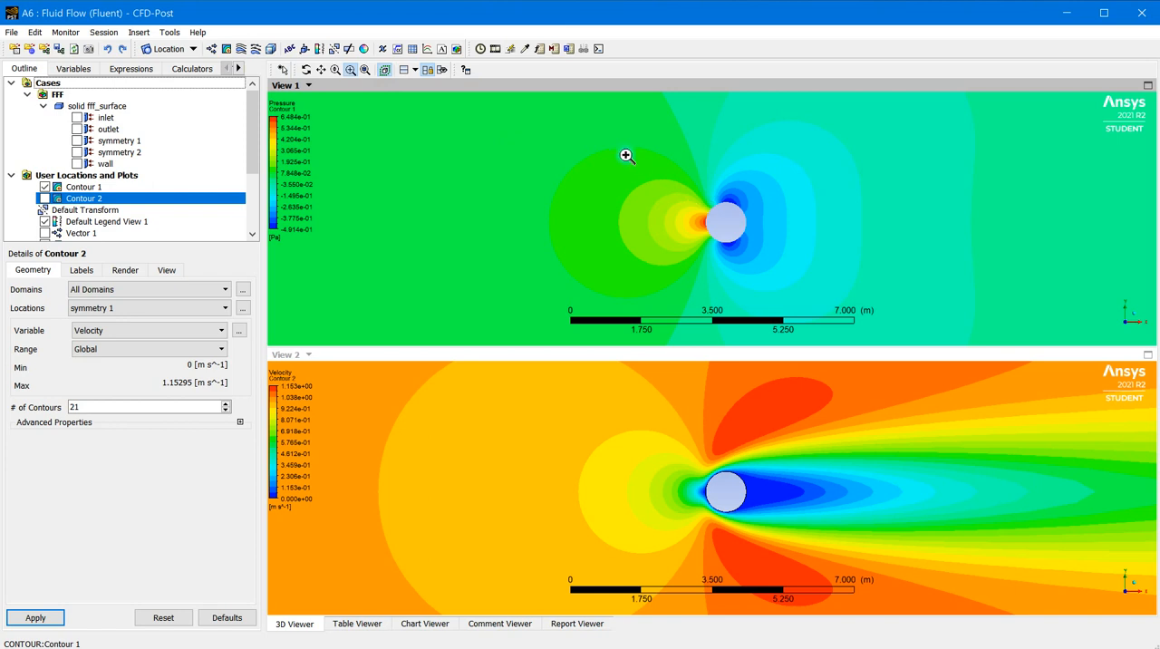
{"action": "left_click_drag", "start_coordinate": [624, 154], "coordinate": [812, 298]}
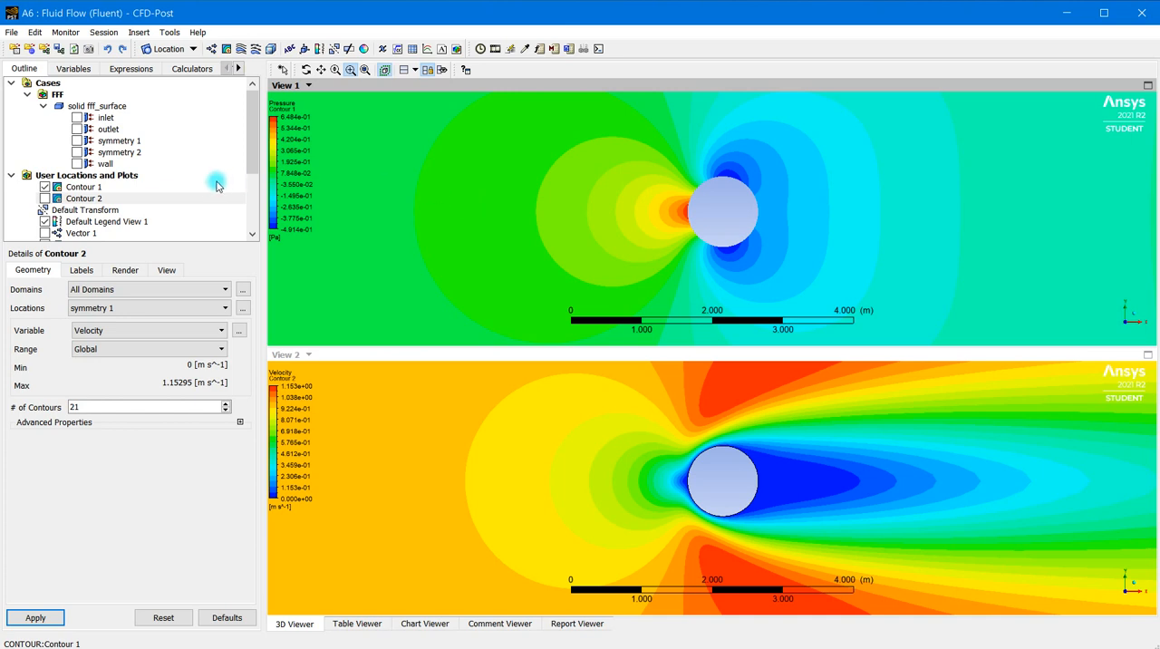
Hide Contour 1 and return the viewer to a single-view layout
{"action": "left_click", "coordinate": [45, 186]}
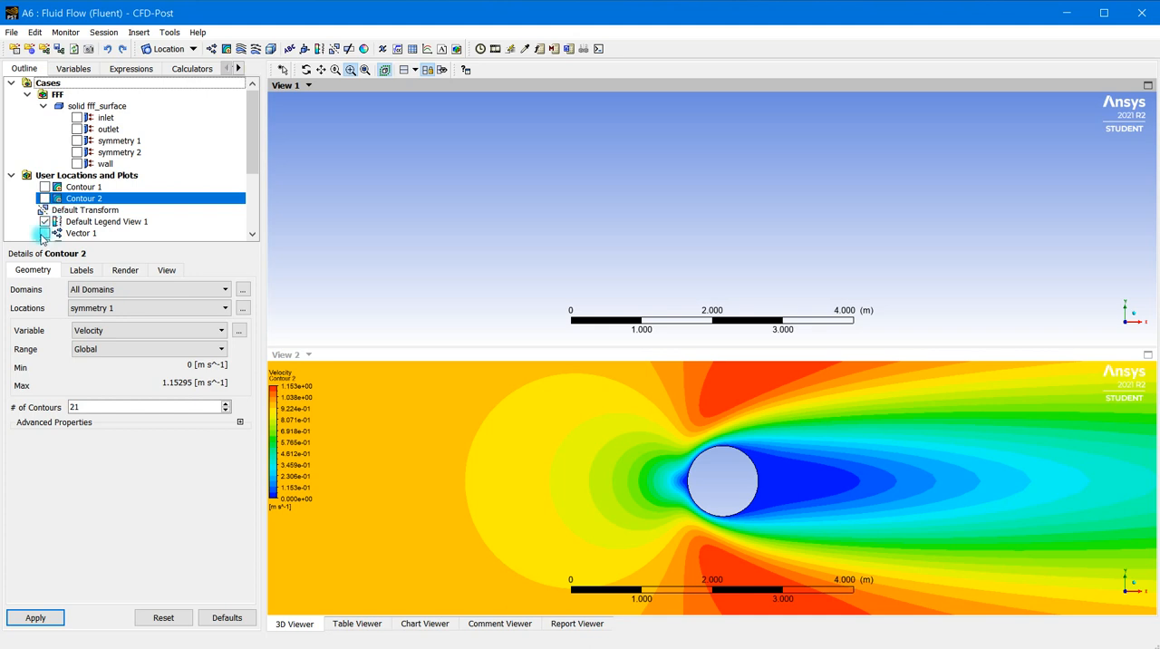
{"action": "left_click", "coordinate": [44, 222]}
{"action": "left_click", "coordinate": [416, 71]}
{"action": "left_click", "coordinate": [409, 89]}
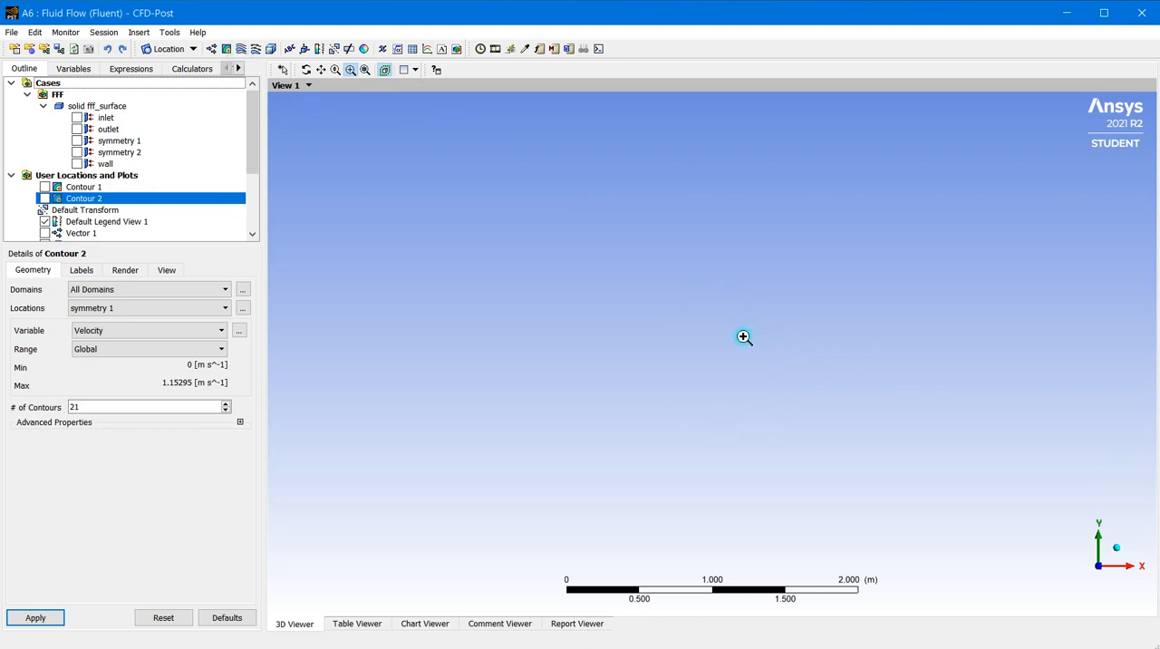
Insert a streamline plot named Streamline 1 and keep its type as 3D Streamline
{"action": "left_click", "coordinate": [243, 51]}
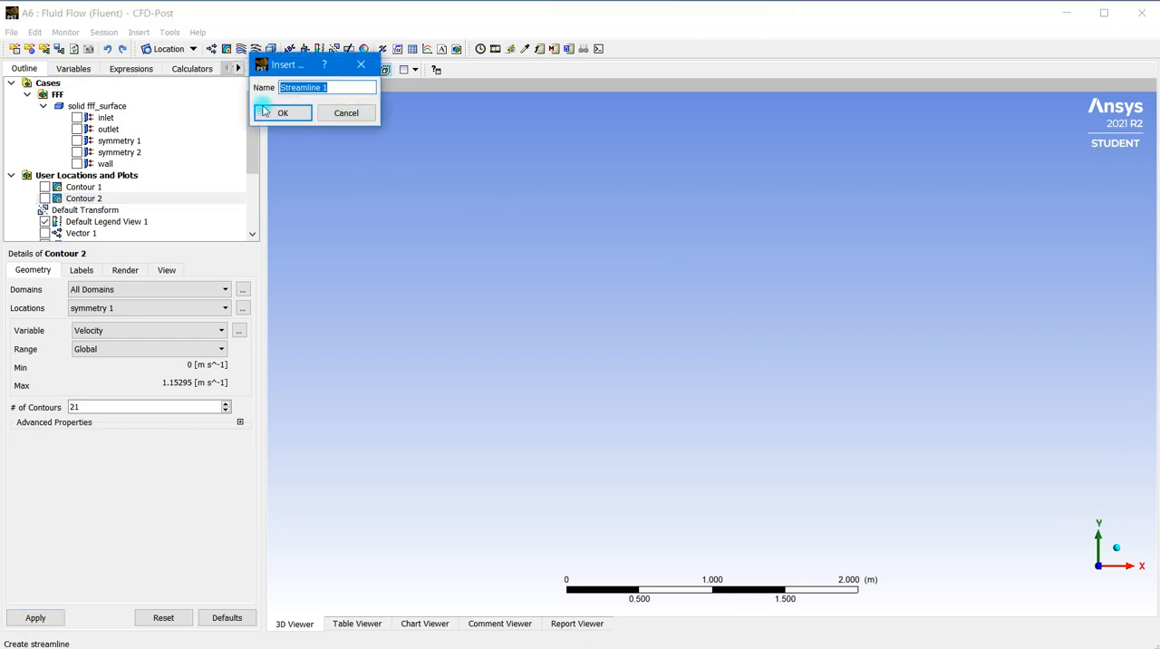
{"action": "left_click", "coordinate": [269, 121]}
{"action": "left_click", "coordinate": [123, 334]}
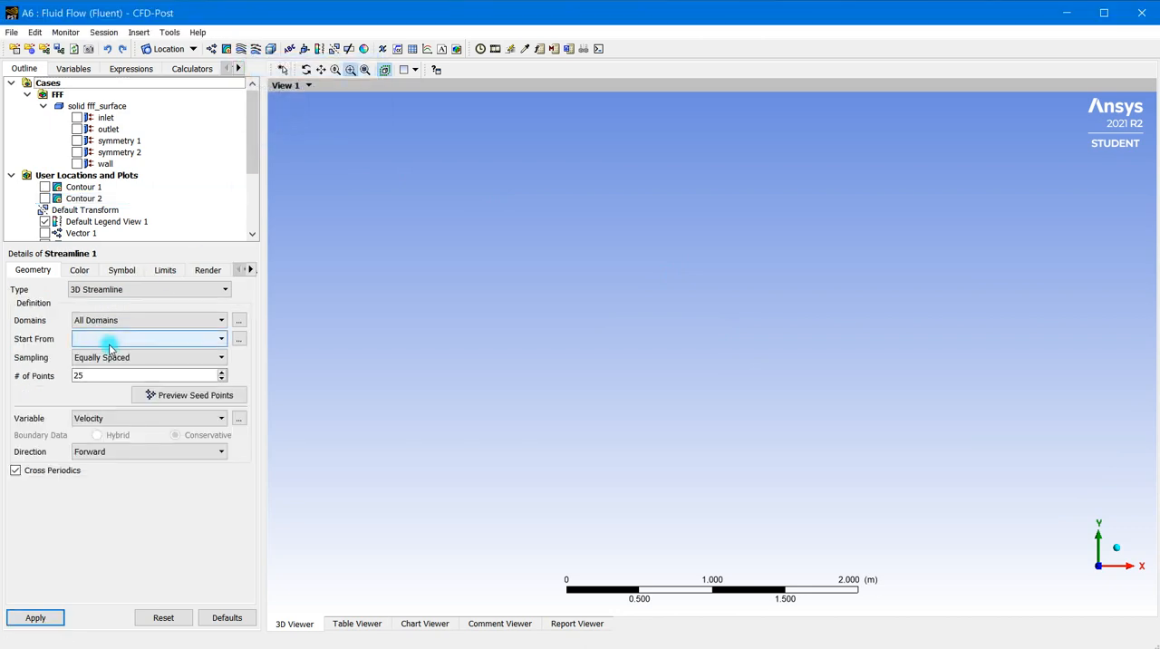
{"action": "left_click", "coordinate": [154, 290]}
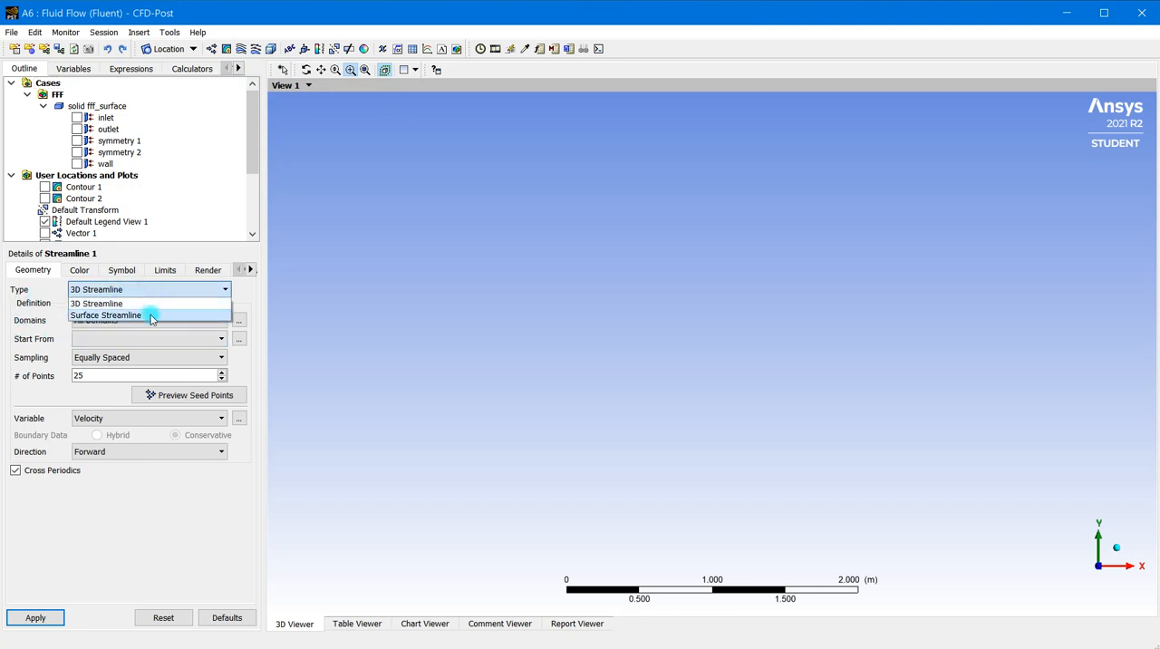
{"action": "left_click", "coordinate": [140, 304]}
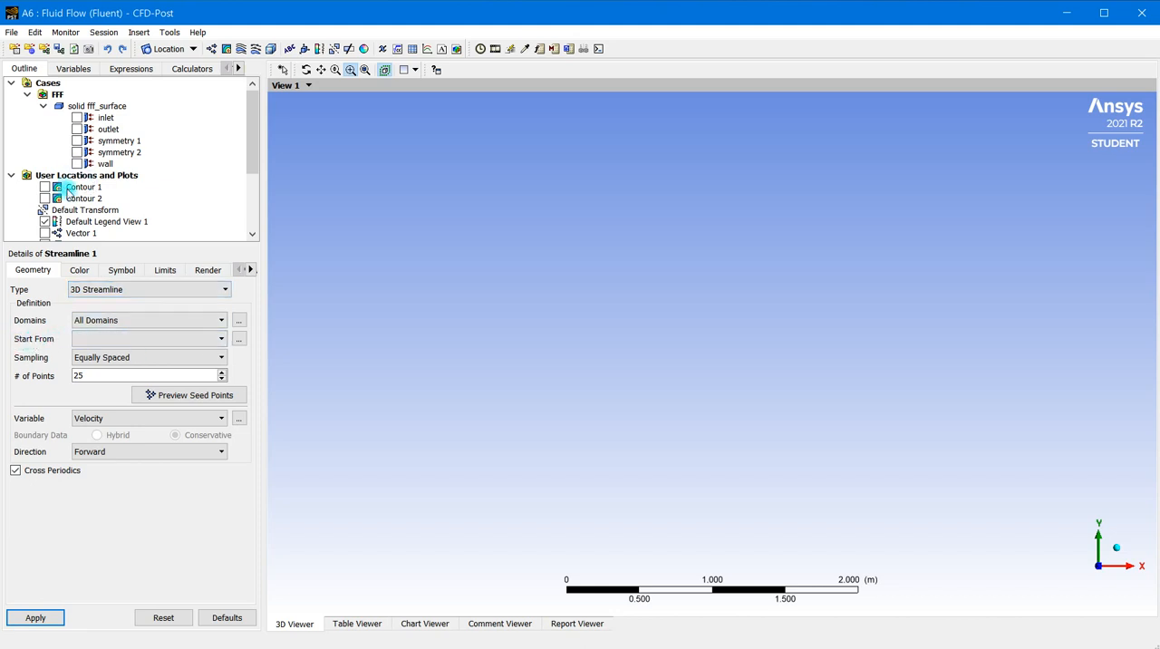
Display the wireframe and fit the complete circular flow domain in the view
{"action": "scroll", "coordinate": [70, 206], "scroll_direction": "down", "scroll_amount": 2}
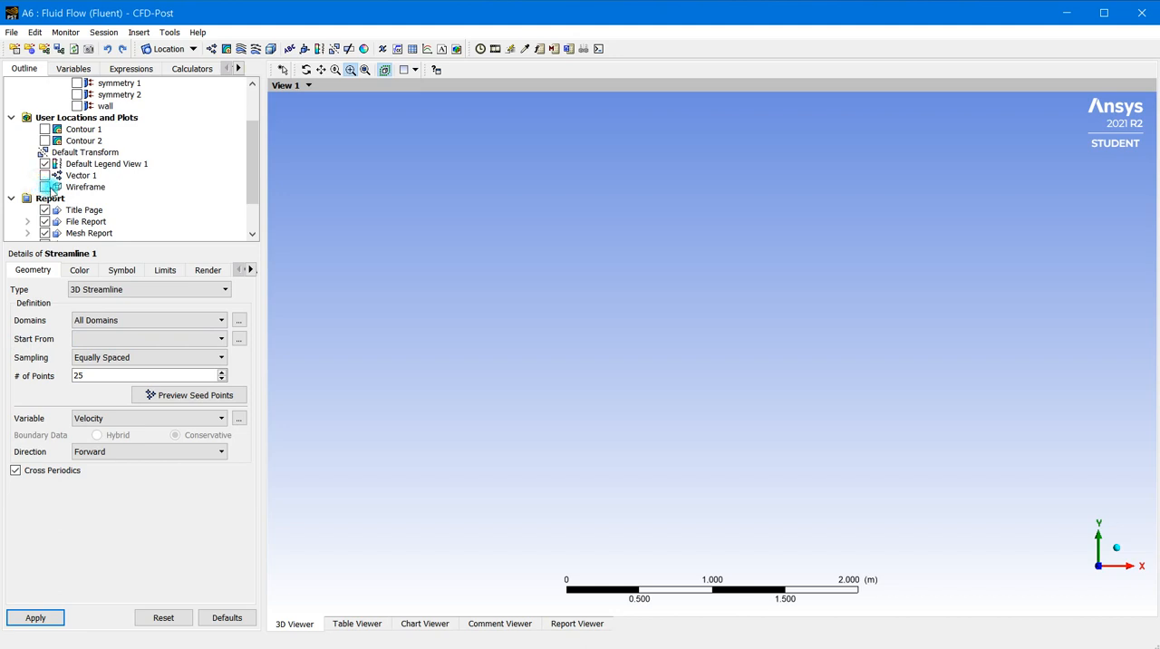
{"action": "left_click", "coordinate": [45, 187]}
{"action": "scroll", "coordinate": [780, 341], "scroll_direction": "up", "scroll_amount": 5}
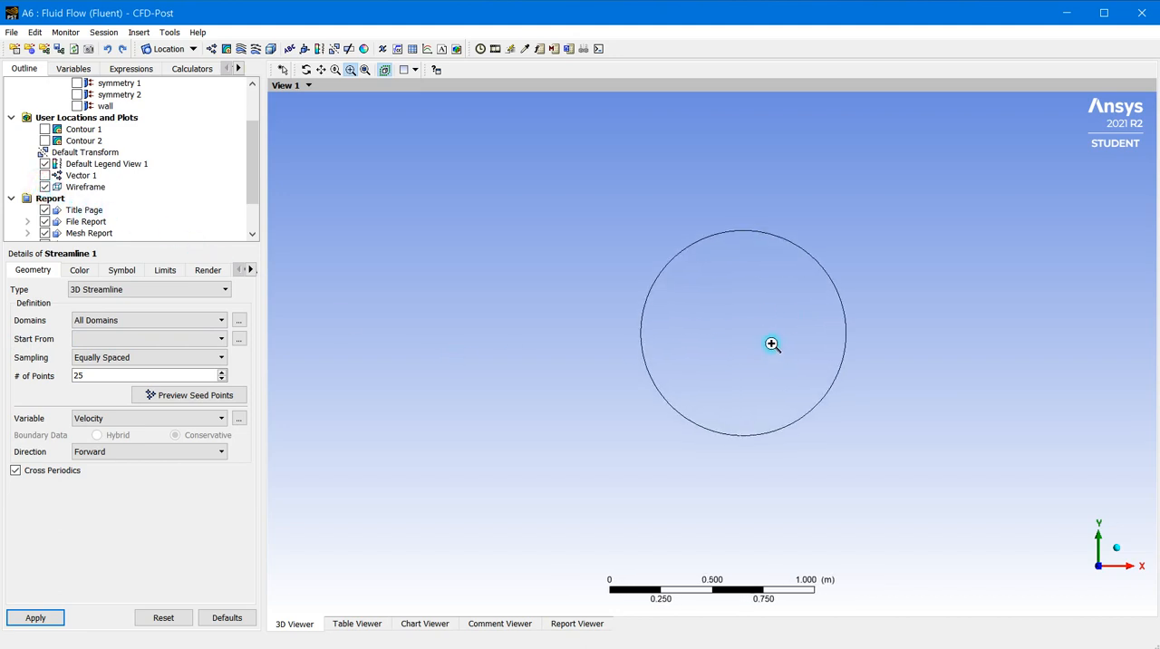
{"action": "scroll", "coordinate": [773, 314], "scroll_direction": "down", "scroll_amount": 3}
{"action": "scroll", "coordinate": [773, 314], "scroll_direction": "down", "scroll_amount": 4}
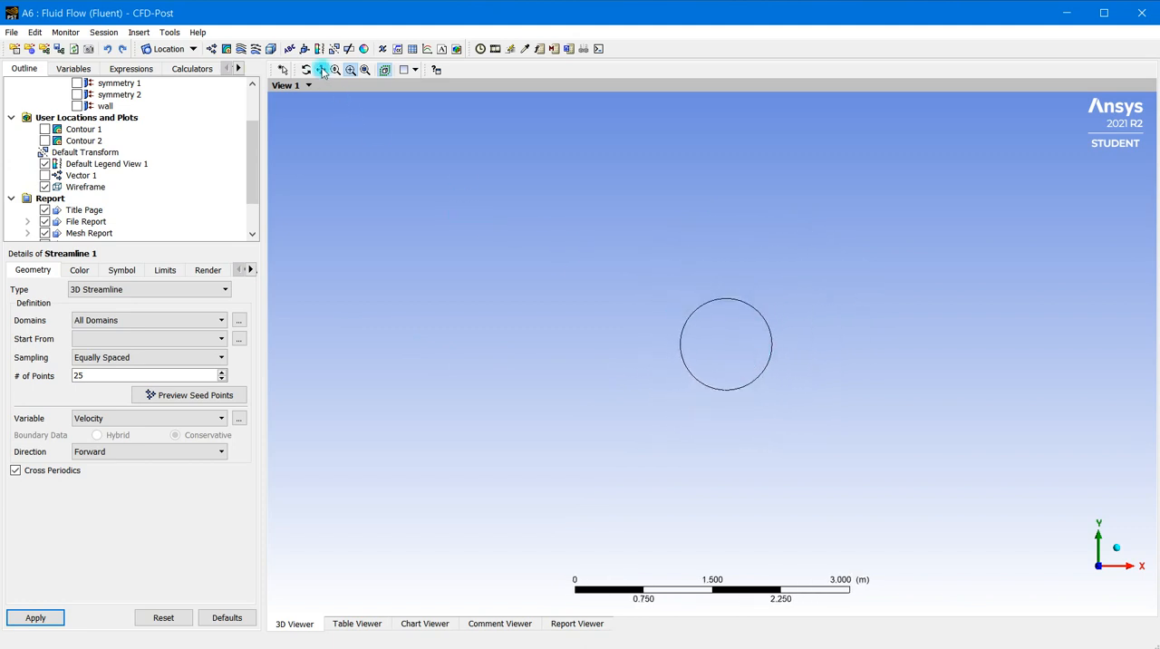
{"action": "left_click", "coordinate": [366, 72]}
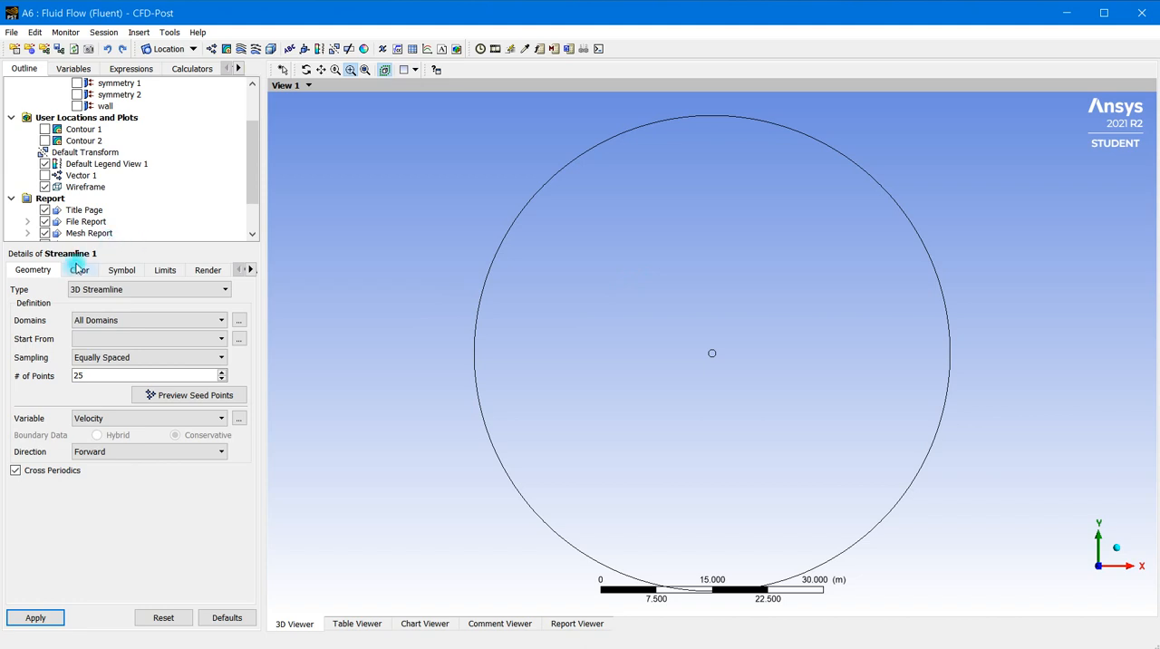
Start Streamline 1 from the inlet and preview its 25 equally spaced seed points
{"action": "left_click", "coordinate": [99, 342]}
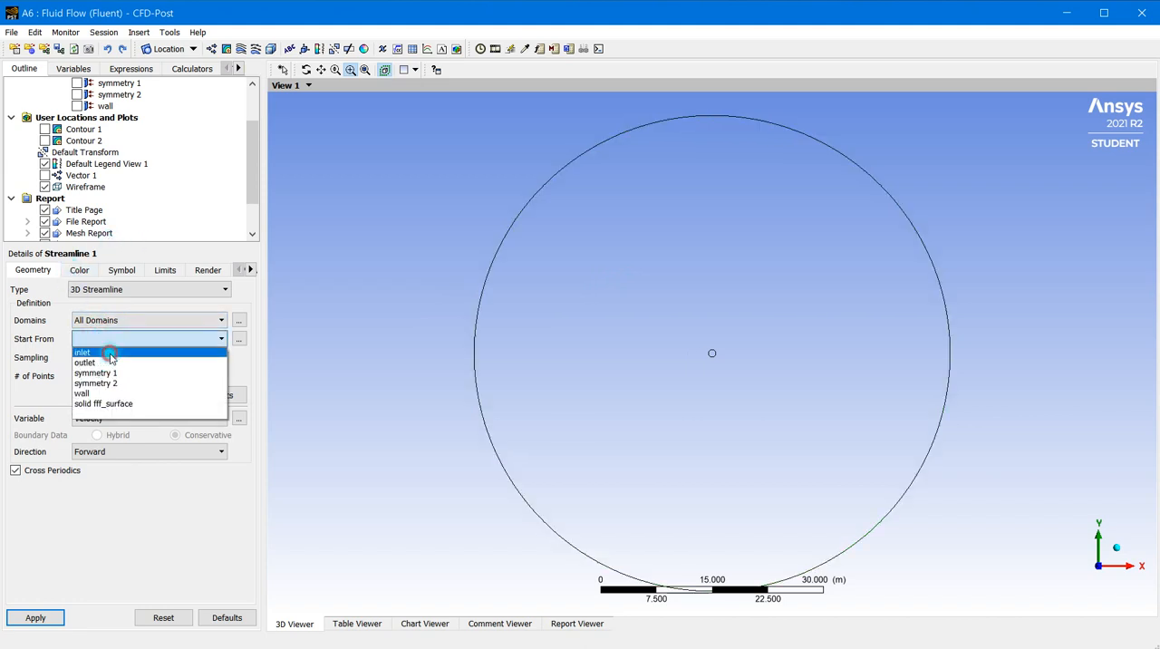
{"action": "left_click", "coordinate": [109, 354]}
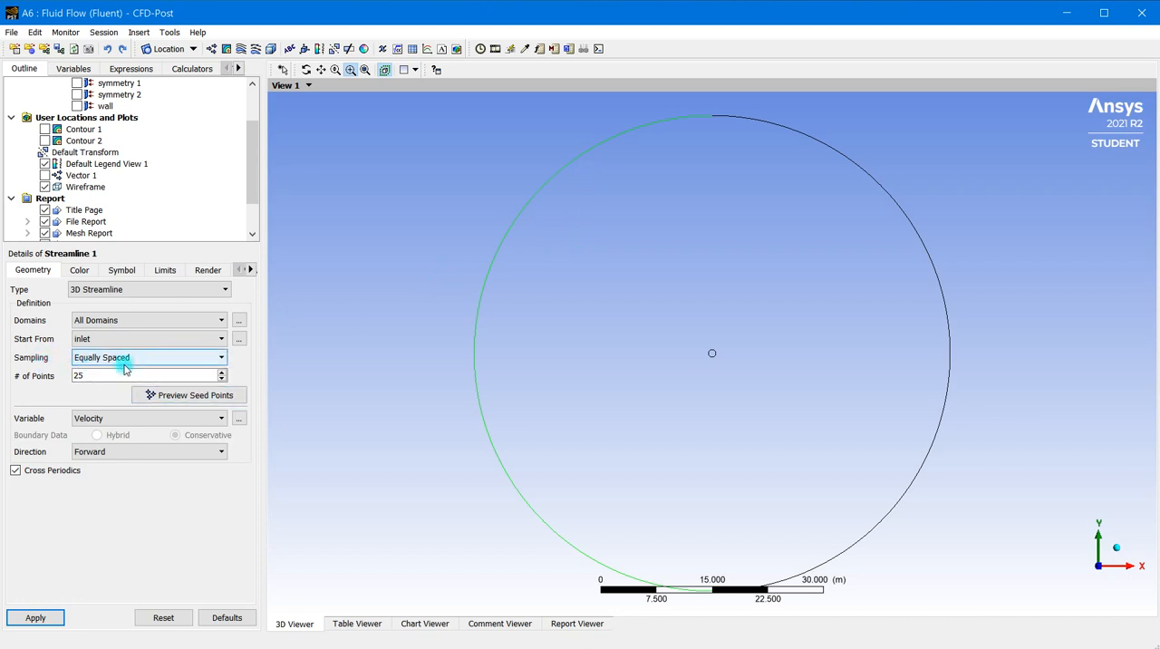
{"action": "left_click", "coordinate": [79, 375]}
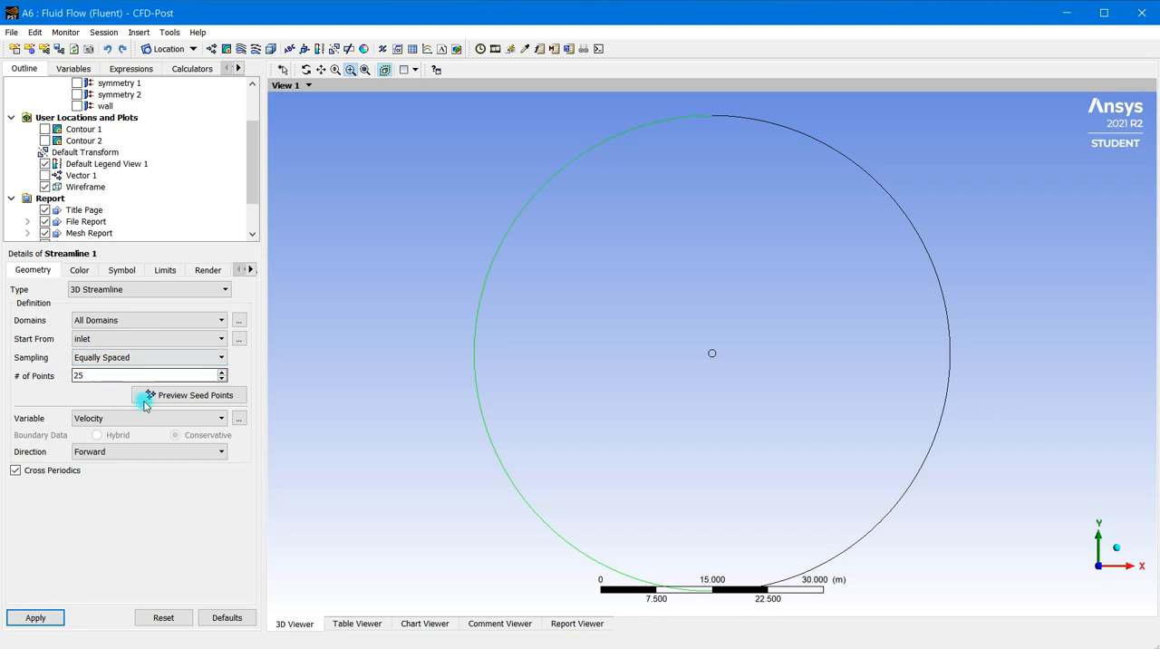
{"action": "left_click", "coordinate": [182, 400]}
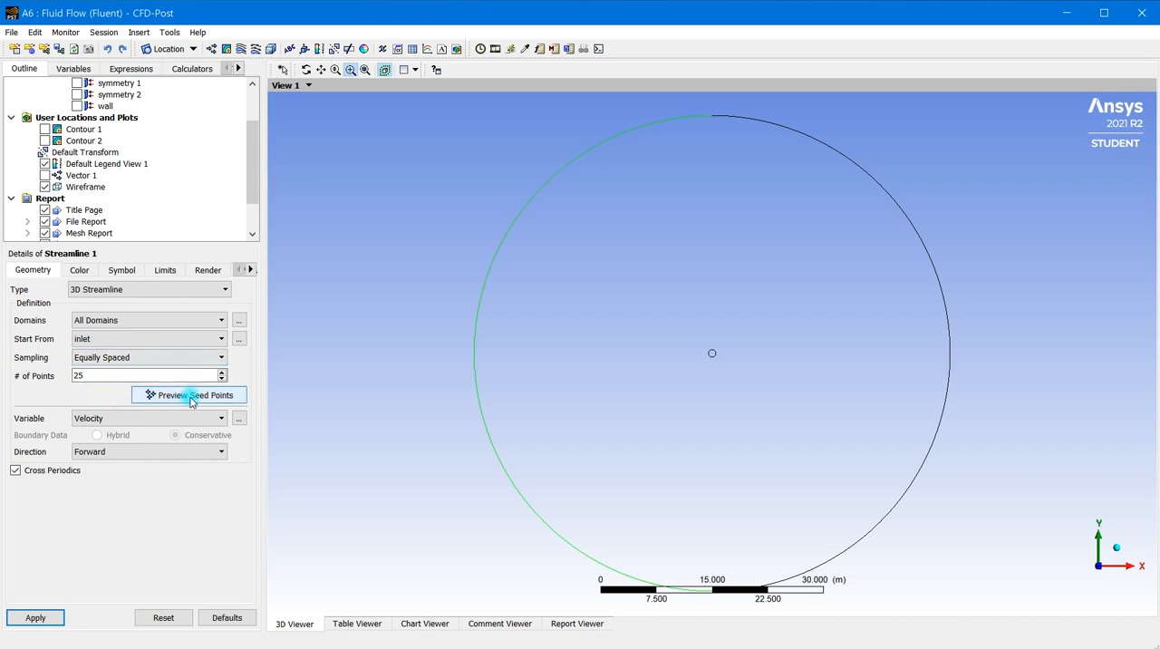
{"action": "left_click", "coordinate": [199, 396]}
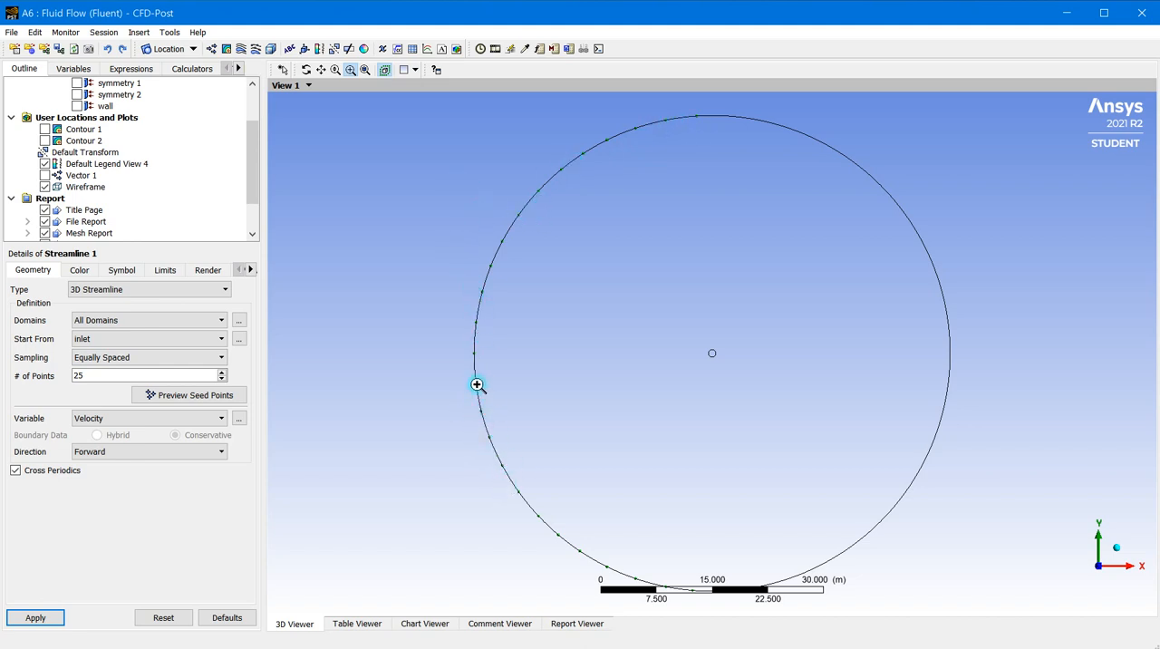
Set the number of streamline points to 250, preview the seed points and apply Streamline 1
{"action": "left_click", "coordinate": [117, 377]}
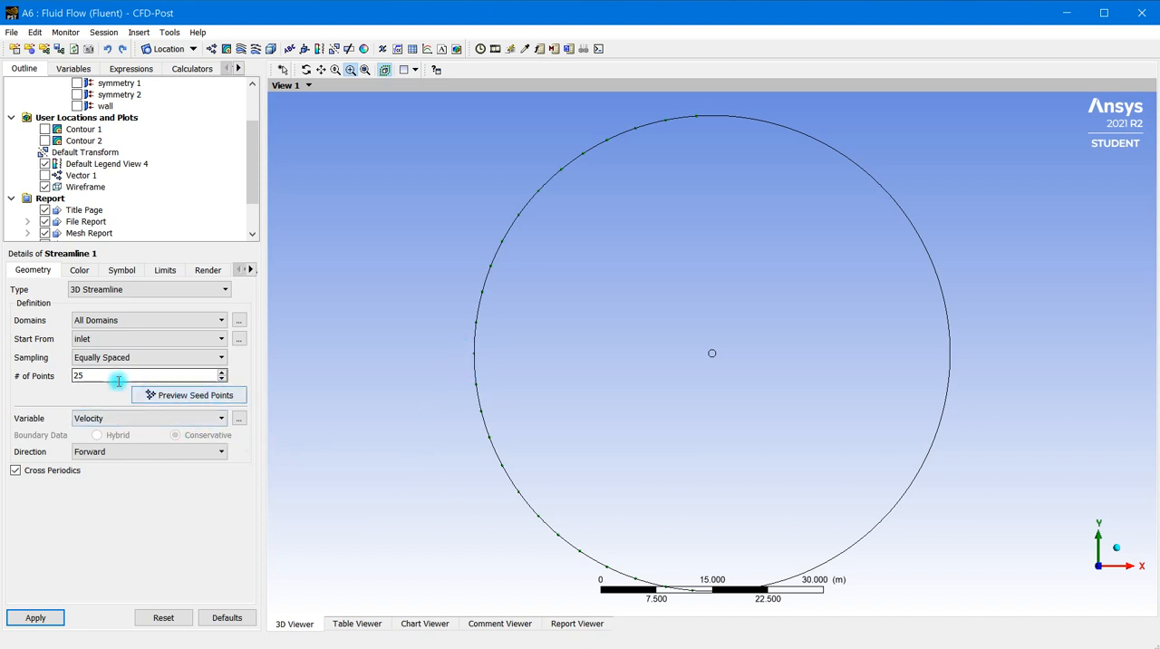
{"action": "left_click_drag", "start_coordinate": [86, 375], "coordinate": [61, 381]}
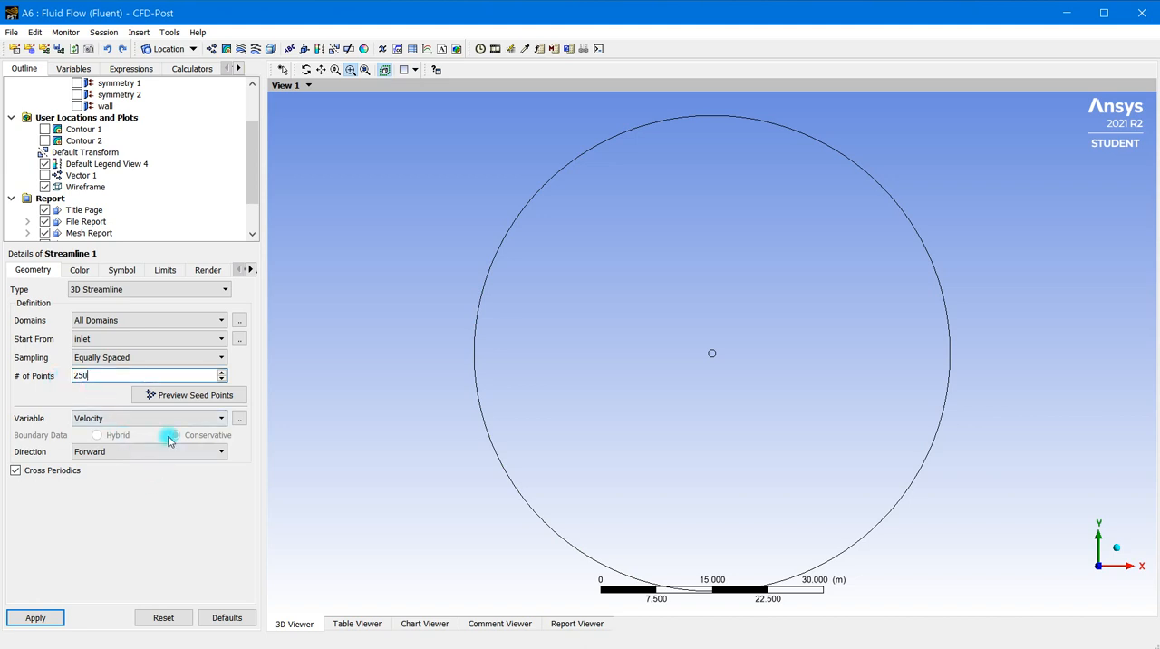
{"action": "left_click", "coordinate": [168, 395]}
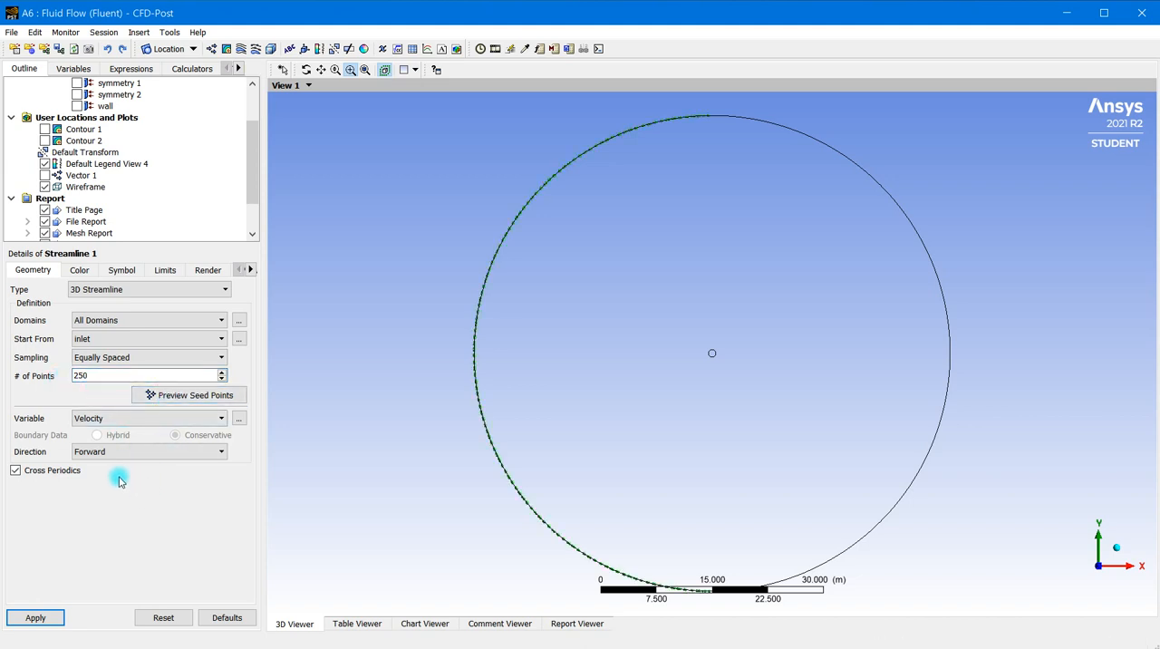
{"action": "left_click", "coordinate": [32, 456]}
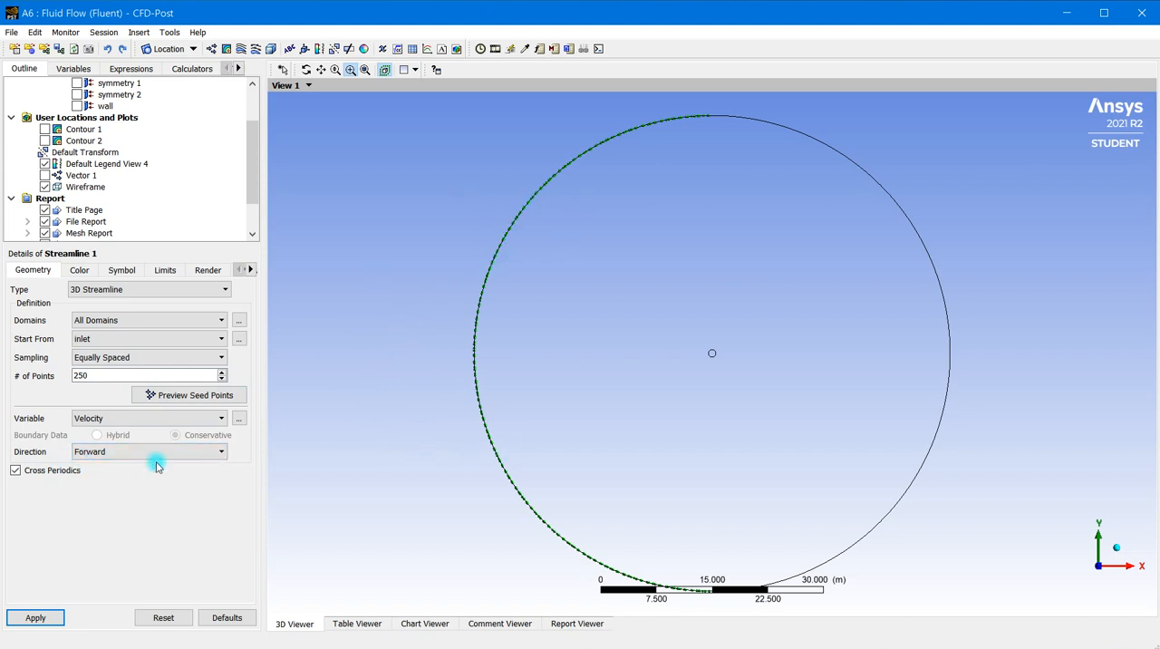
{"action": "left_click", "coordinate": [50, 622]}
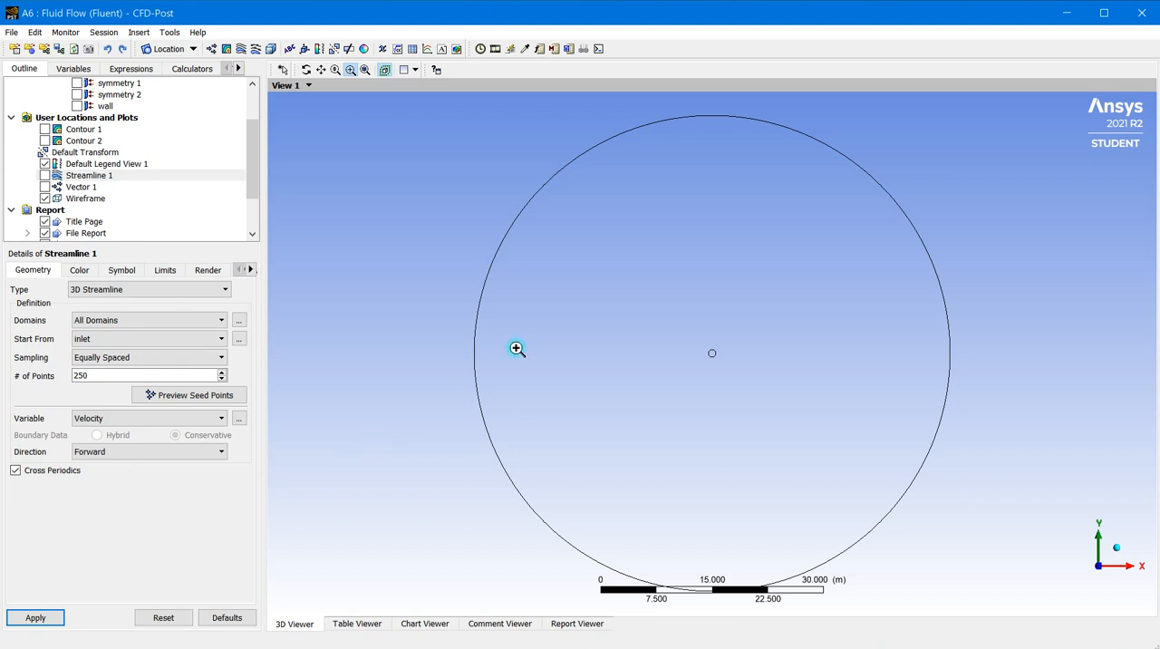
Make Streamline 1 visible in the viewer
{"action": "scroll", "coordinate": [683, 334], "scroll_direction": "up", "scroll_amount": 4}
{"action": "scroll", "coordinate": [685, 338], "scroll_direction": "down", "scroll_amount": 3}
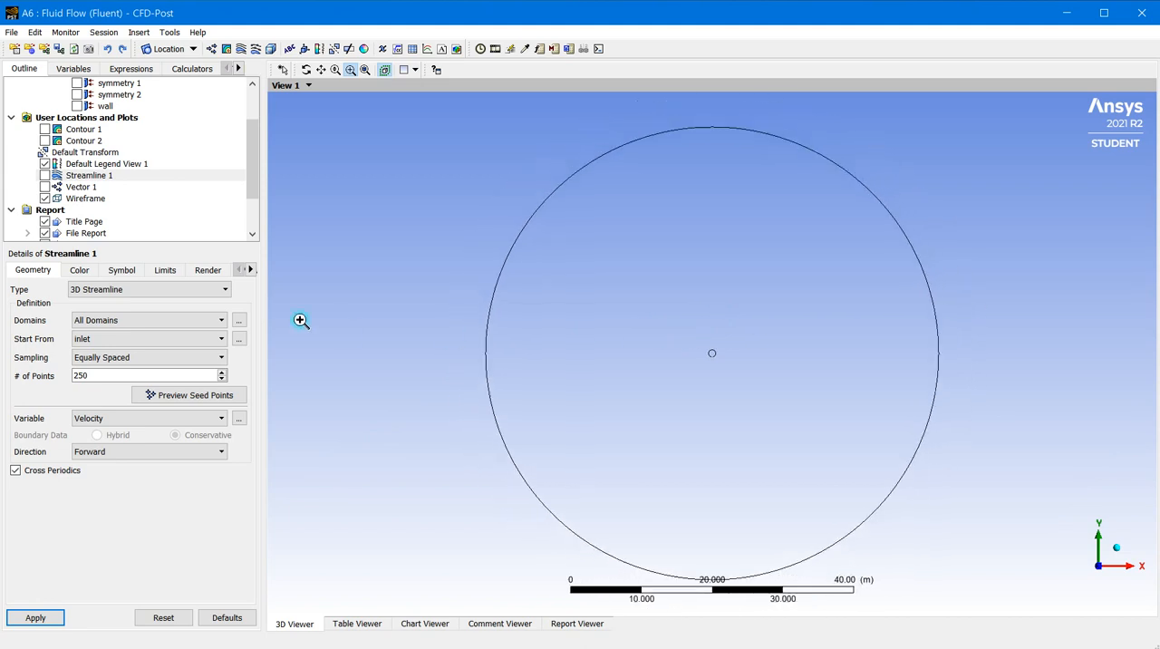
{"action": "scroll", "coordinate": [130, 192], "scroll_direction": "down", "scroll_amount": 2}
{"action": "scroll", "coordinate": [131, 192], "scroll_direction": "up", "scroll_amount": 2}
{"action": "left_click", "coordinate": [45, 175]}
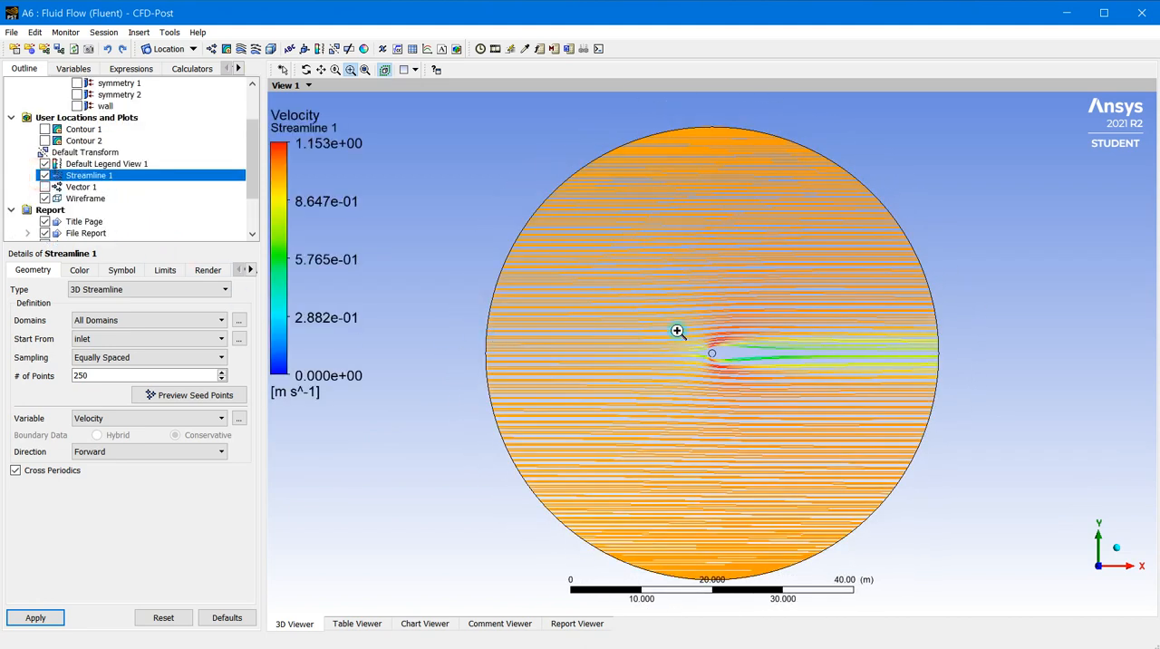
Examine the velocity-coloured streamlines upstream of, around and in the wake of the cylinder
{"action": "scroll", "coordinate": [716, 357], "scroll_direction": "up", "scroll_amount": 2}
{"action": "scroll", "coordinate": [712, 363], "scroll_direction": "up", "scroll_amount": 2}
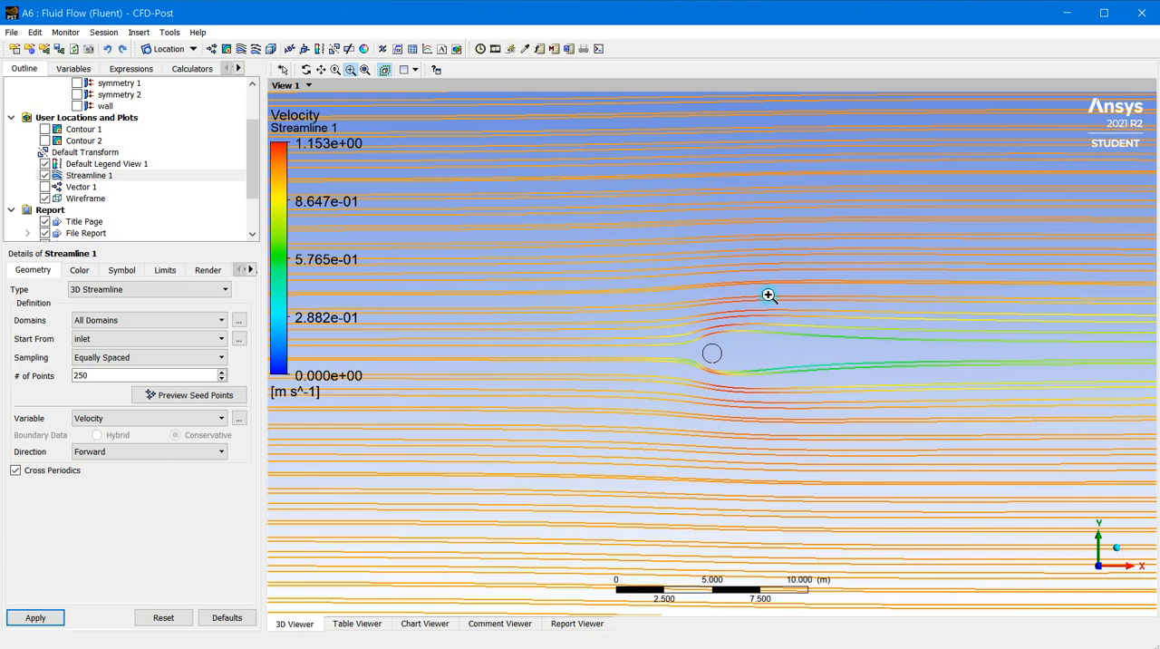
{"action": "scroll", "coordinate": [775, 330], "scroll_direction": "down", "scroll_amount": 4}
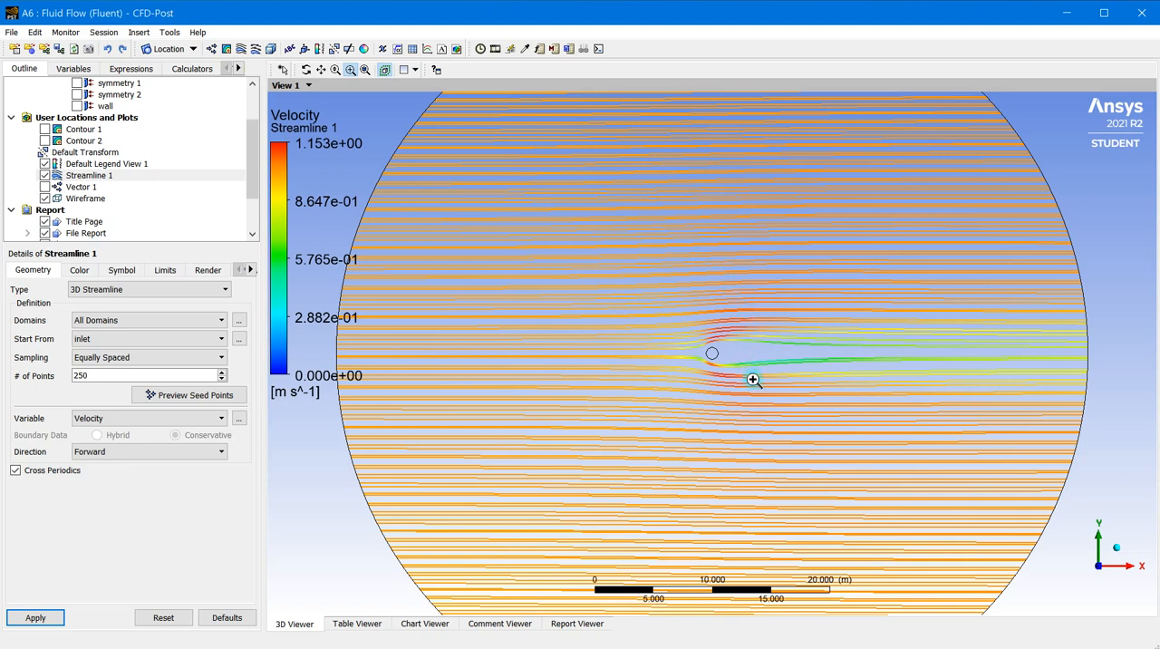
{"action": "left_click_drag", "start_coordinate": [753, 381], "coordinate": [765, 367]}
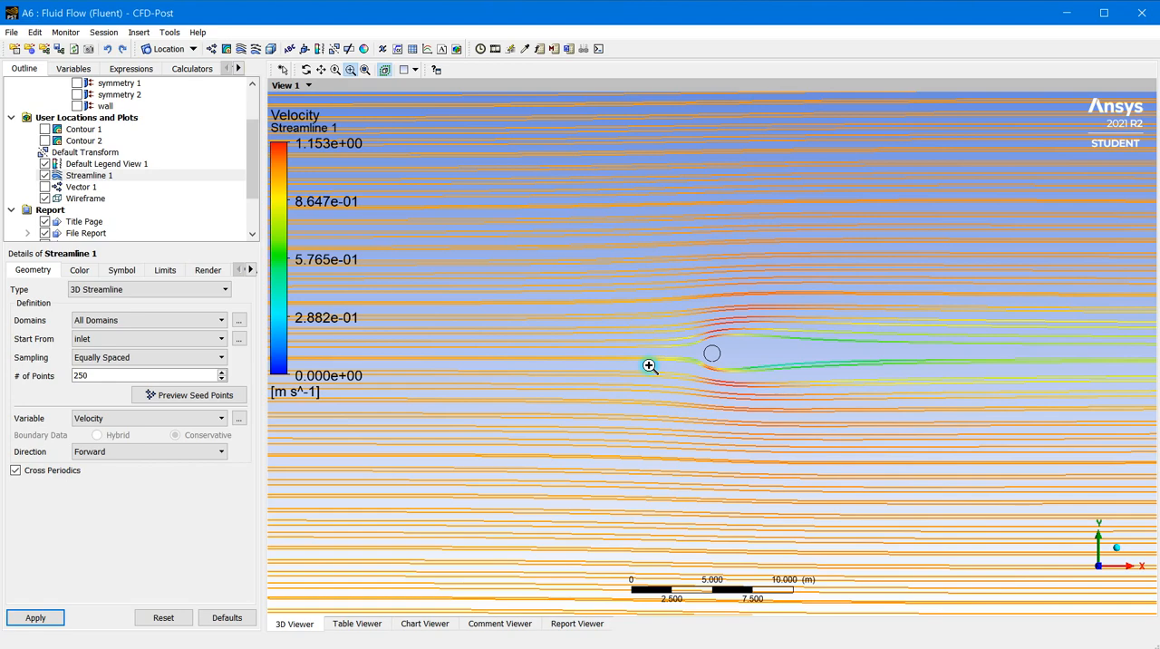
{"action": "left_click_drag", "start_coordinate": [768, 364], "coordinate": [743, 365]}
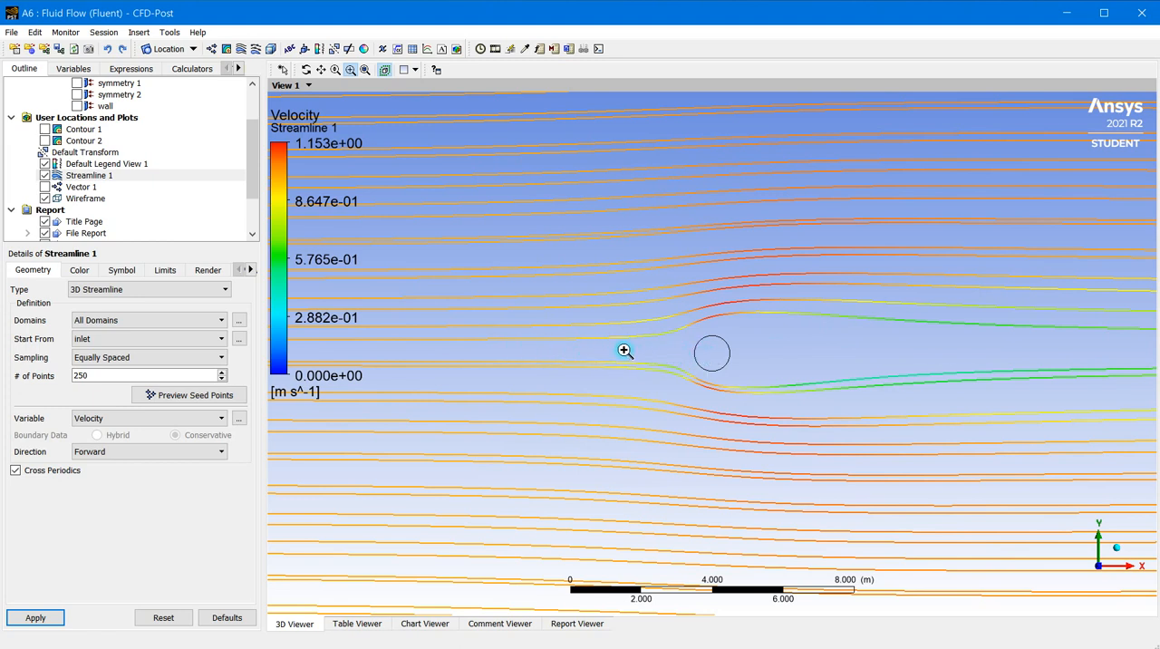
{"action": "scroll", "coordinate": [670, 370], "scroll_direction": "down", "scroll_amount": 8}
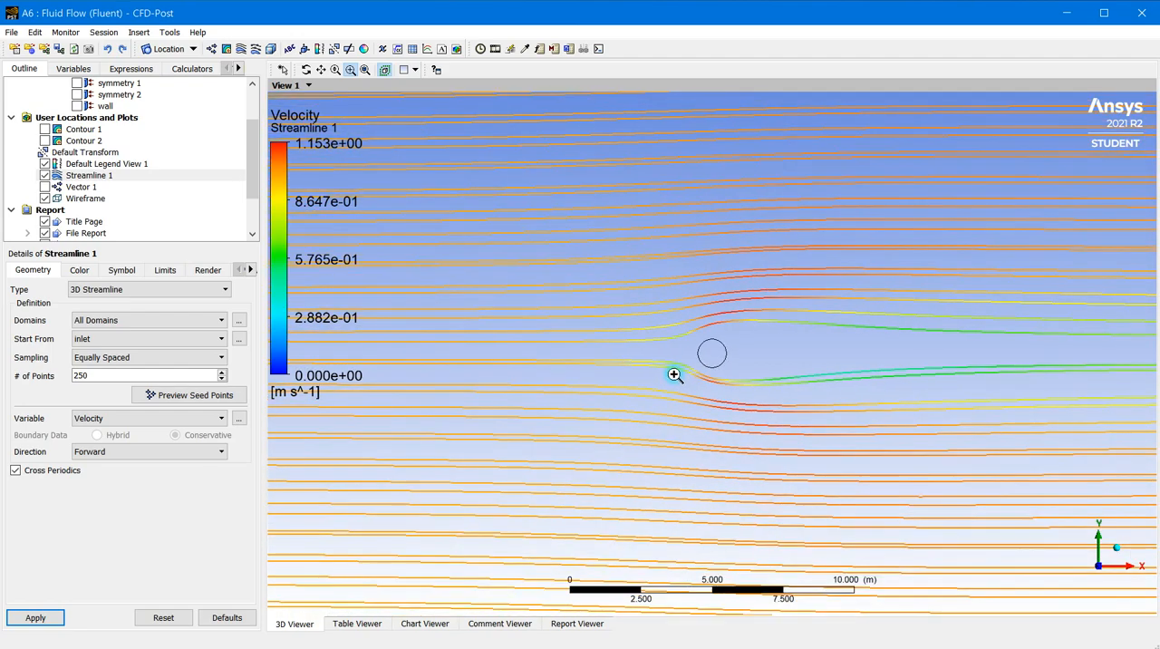
{"action": "scroll", "coordinate": [685, 379], "scroll_direction": "down", "scroll_amount": 2}
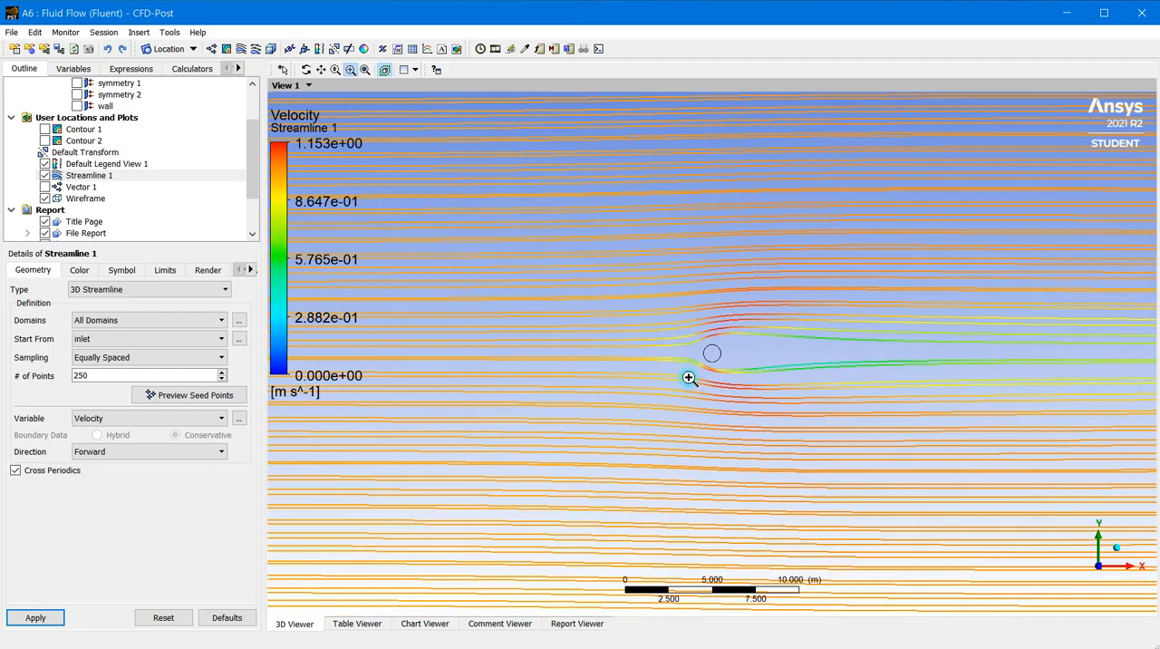
{"action": "scroll", "coordinate": [656, 360], "scroll_direction": "down", "scroll_amount": 5}
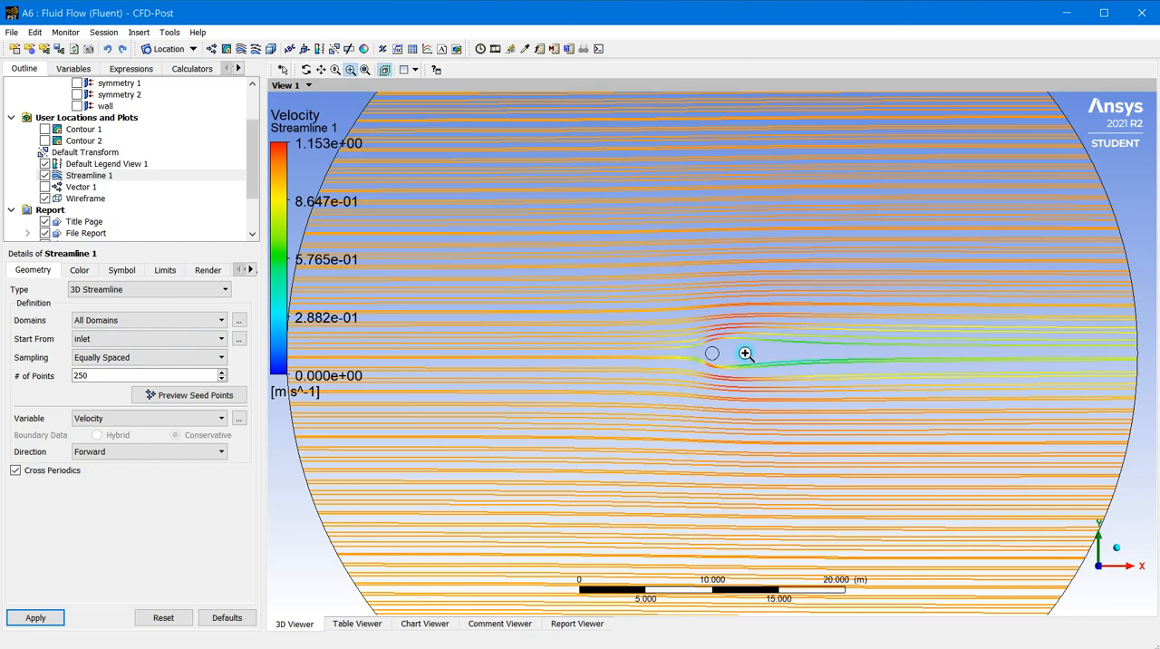
{"action": "scroll", "coordinate": [695, 347], "scroll_direction": "up", "scroll_amount": 3}
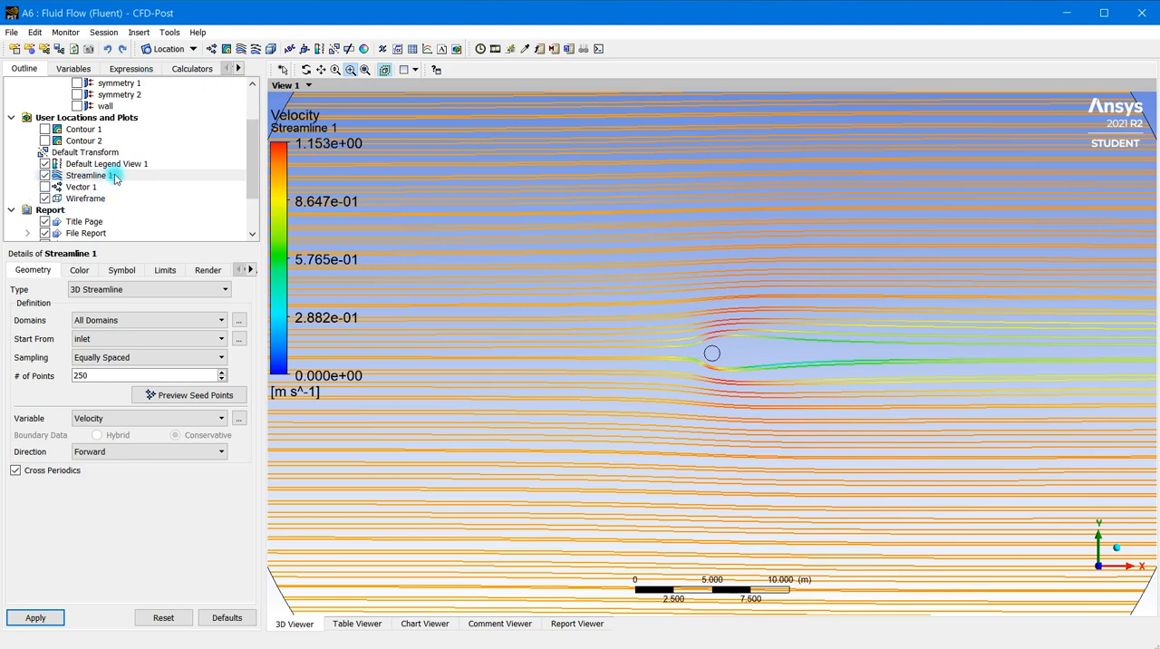
Insert a line location named Line 1
{"action": "left_click", "coordinate": [194, 52]}
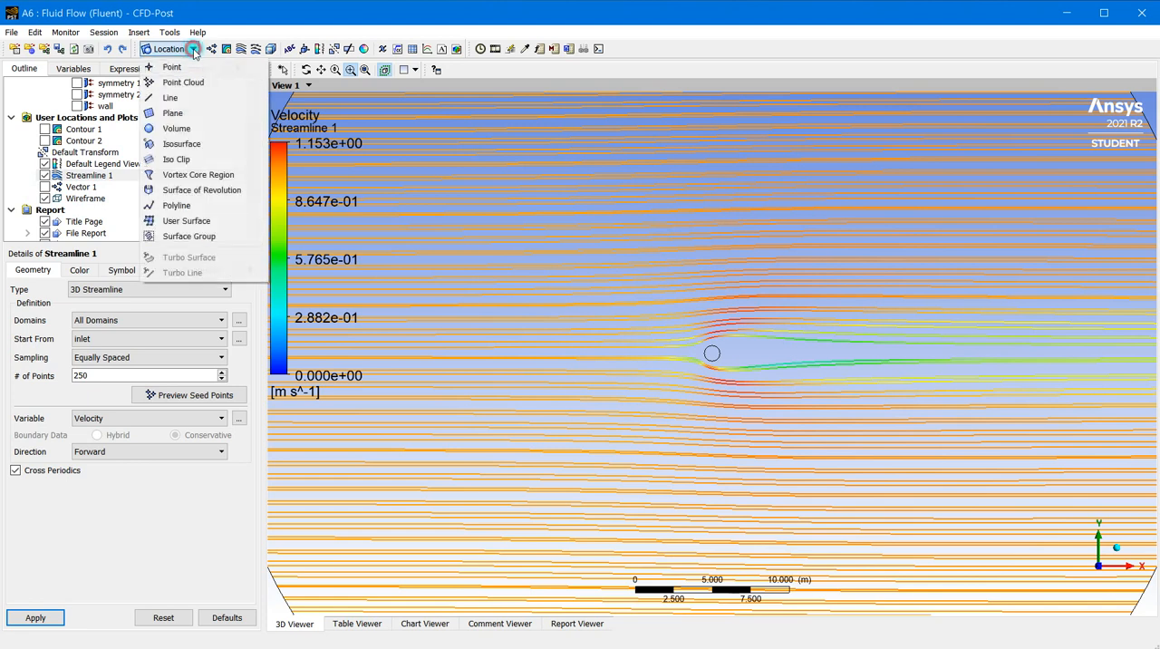
{"action": "left_click", "coordinate": [177, 96]}
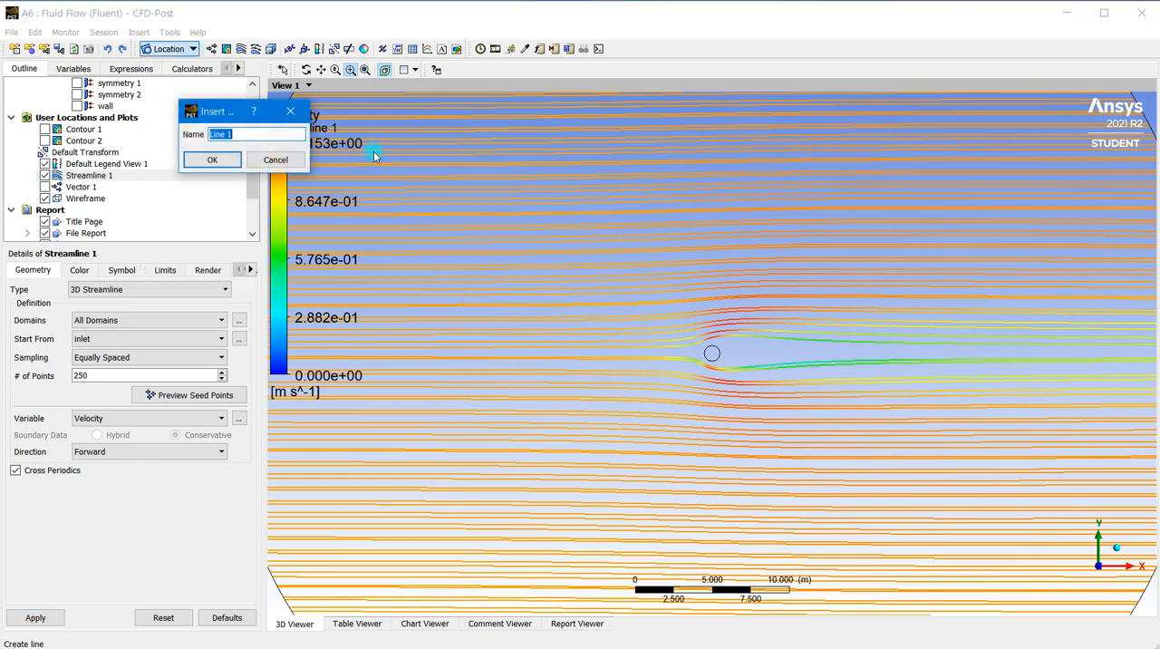
{"action": "left_click", "coordinate": [212, 159]}
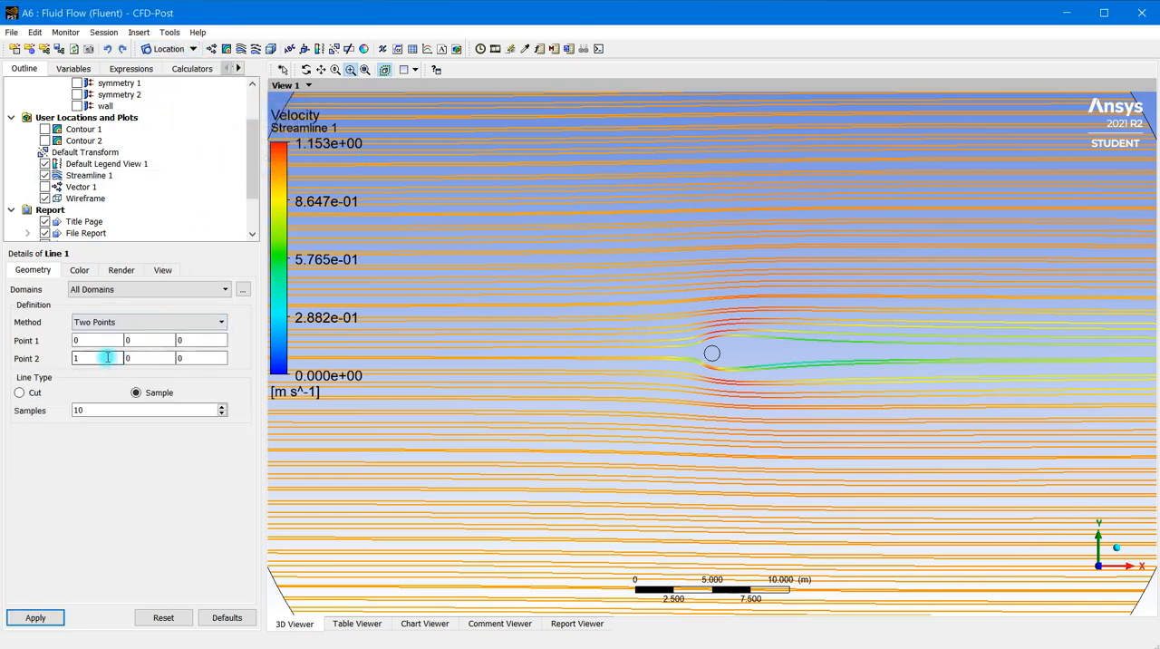
Define Line 1 from point (-3, -3, 0) to point (-3, 3, 0) with 31 samples and apply it
{"action": "scroll", "coordinate": [710, 360], "scroll_direction": "up", "scroll_amount": 2}
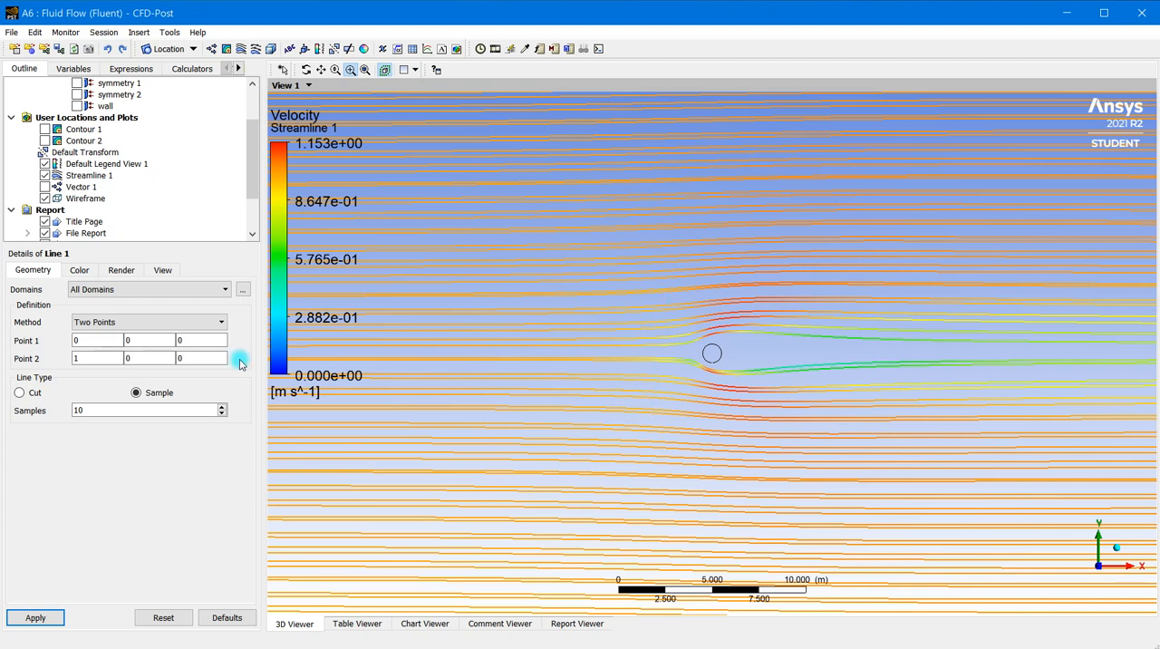
{"action": "left_click", "coordinate": [92, 342]}
{"action": "left_click_drag", "start_coordinate": [92, 342], "coordinate": [65, 345]}
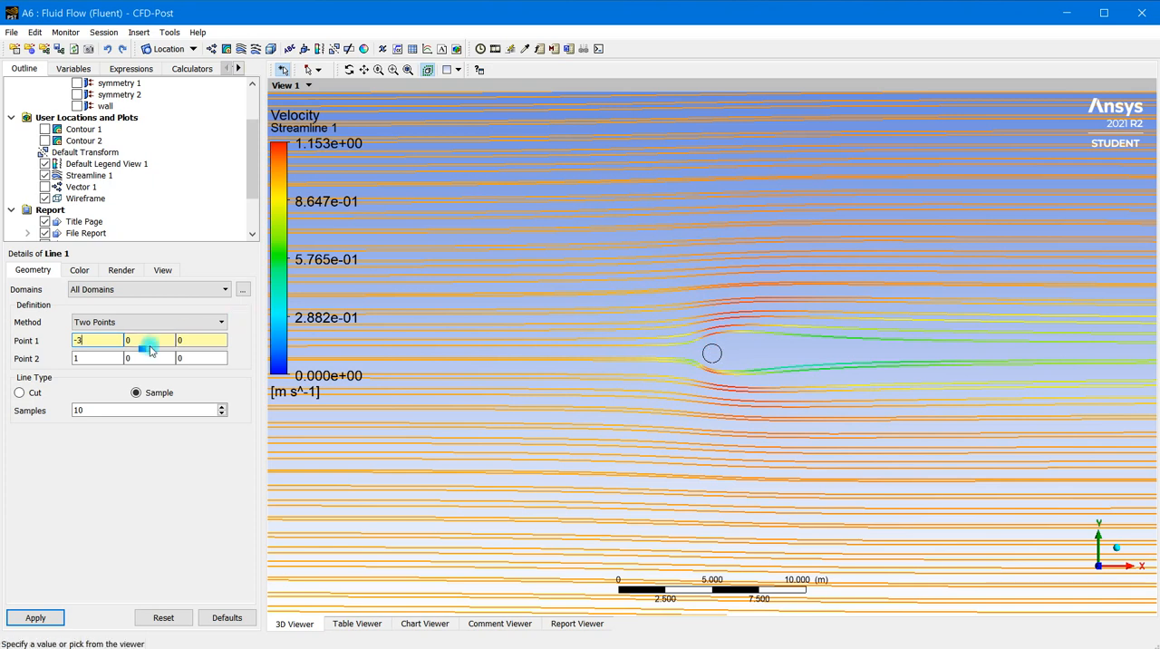
{"action": "key", "text": "Tab"}
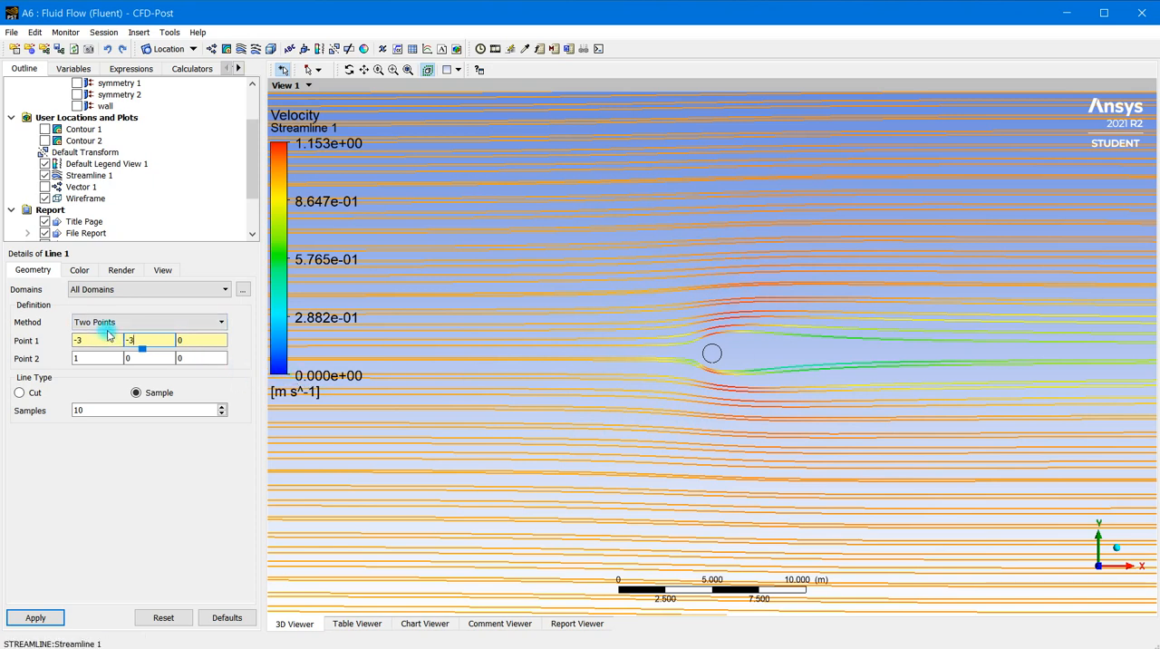
{"action": "double_click", "coordinate": [83, 358]}
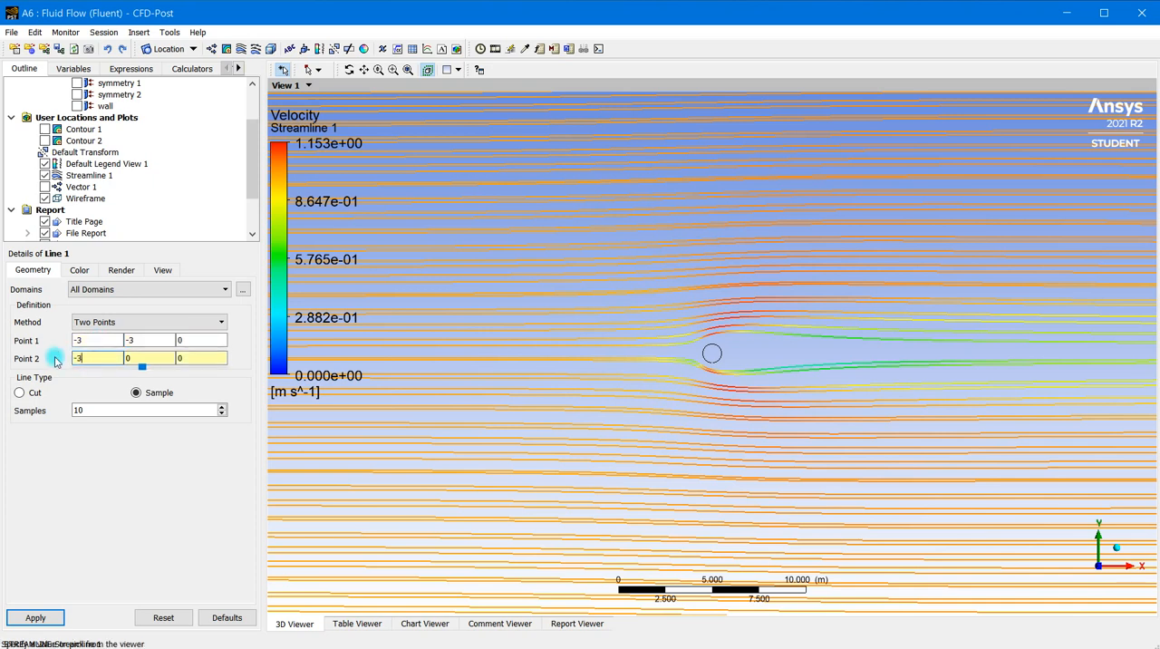
{"action": "double_click", "coordinate": [132, 361]}
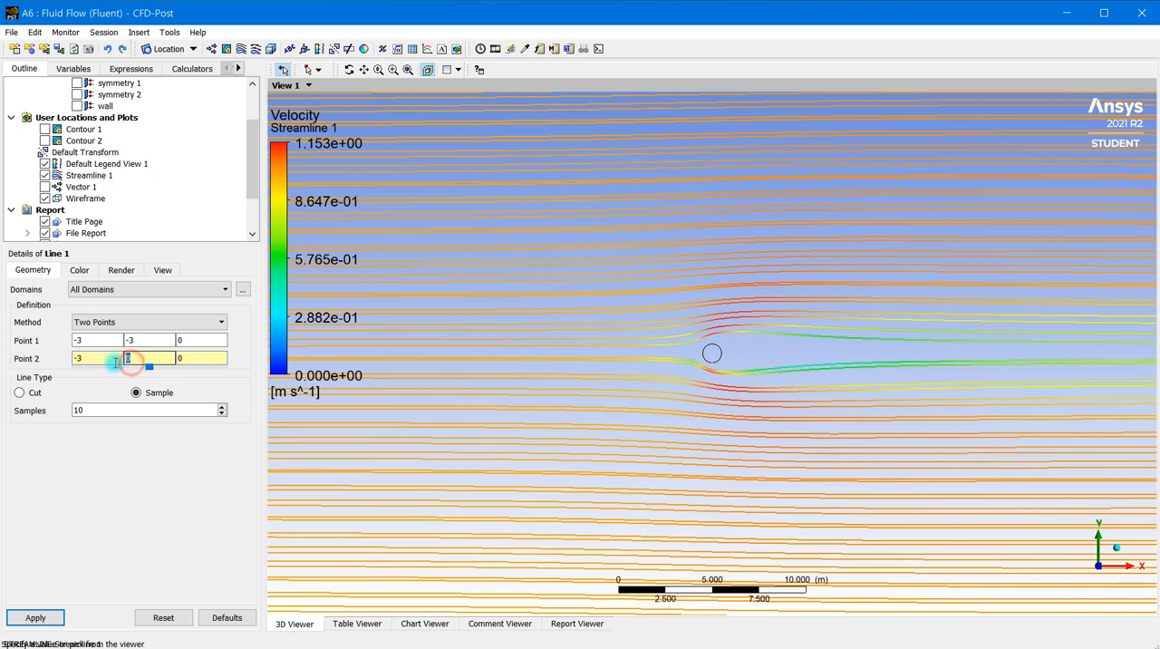
{"action": "type", "text": "3"}
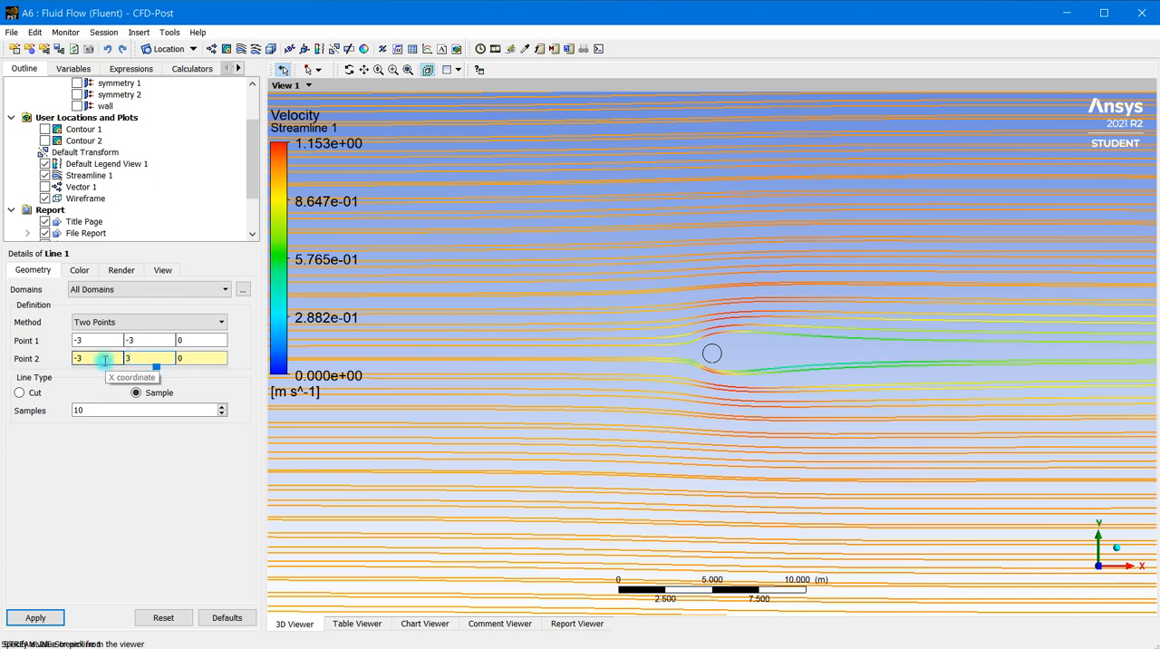
{"action": "double_click", "coordinate": [103, 409]}
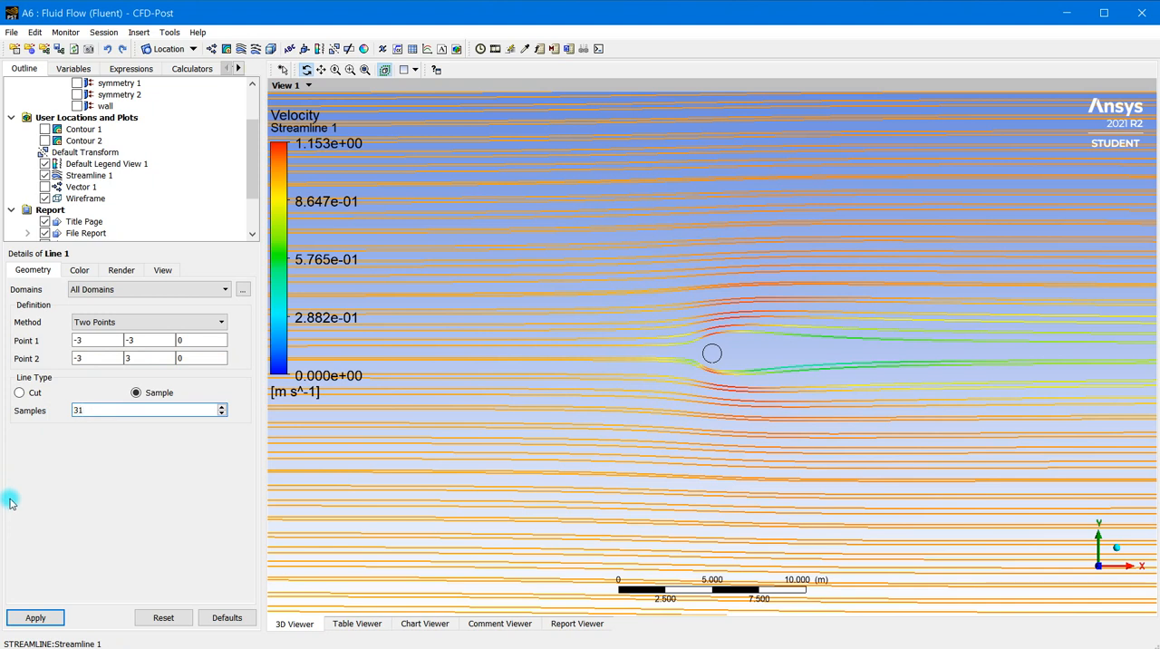
{"action": "left_click", "coordinate": [36, 619]}
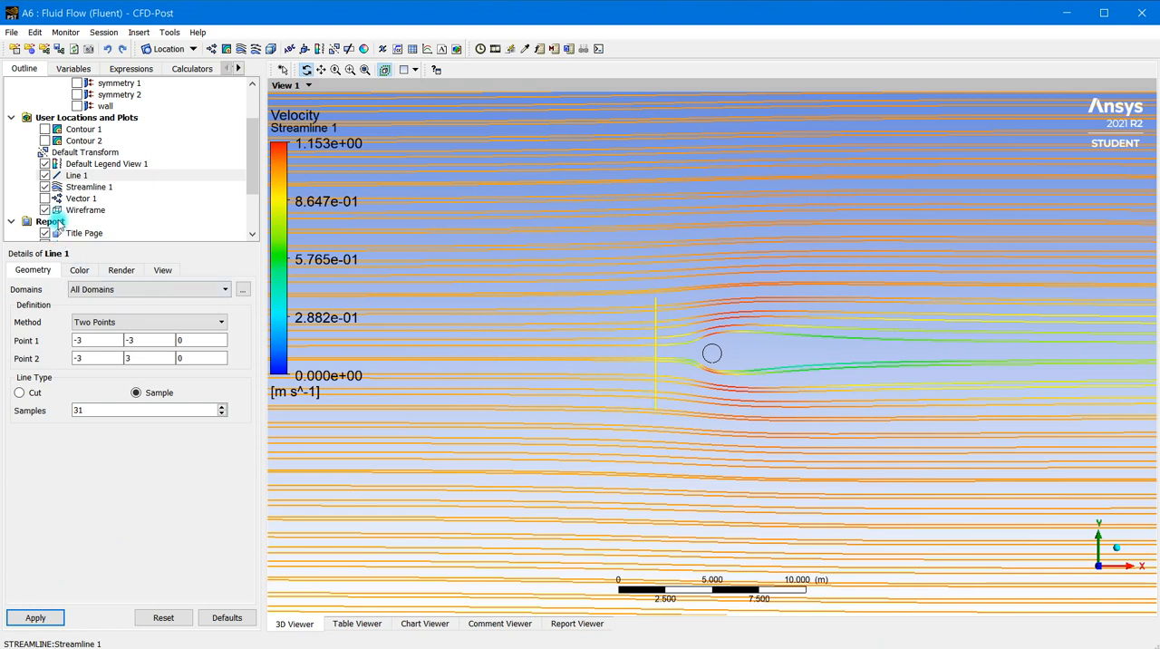
Change the start location of Streamline 1 to Line 1
{"action": "left_click", "coordinate": [81, 188]}
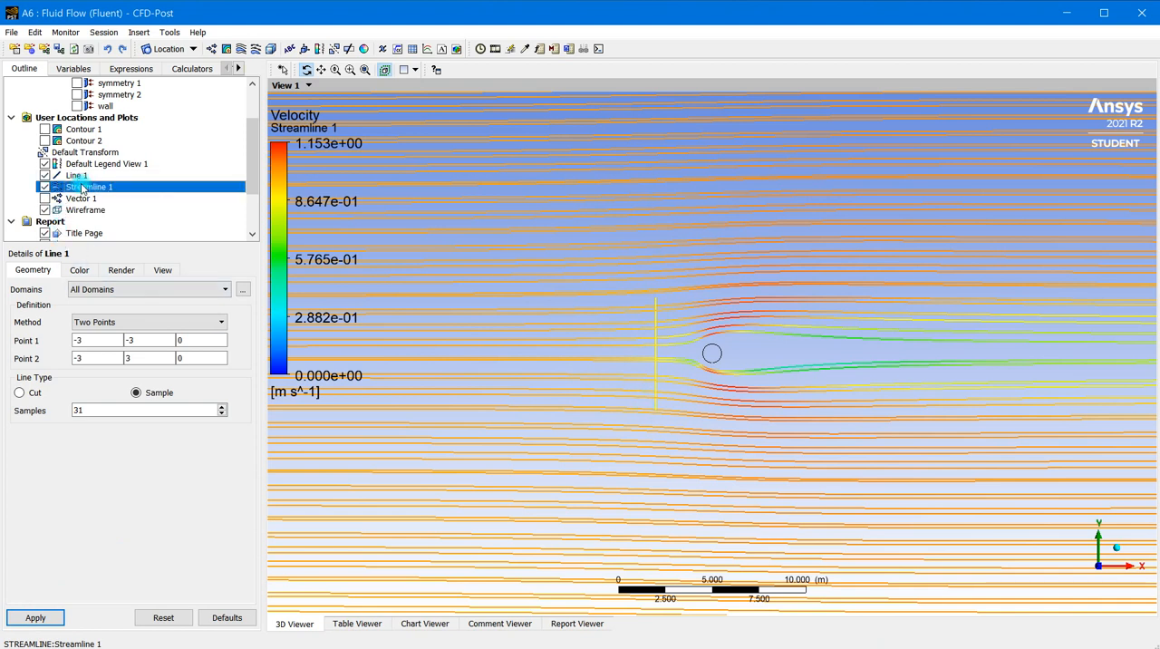
{"action": "left_click", "coordinate": [66, 188]}
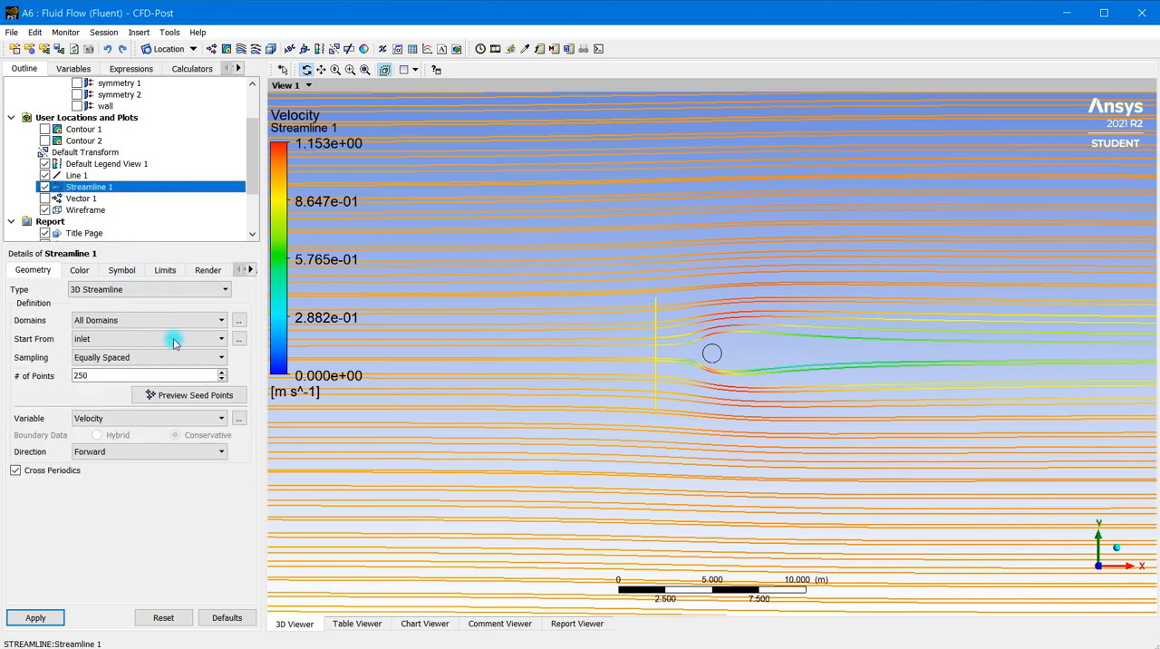
{"action": "left_click", "coordinate": [141, 338]}
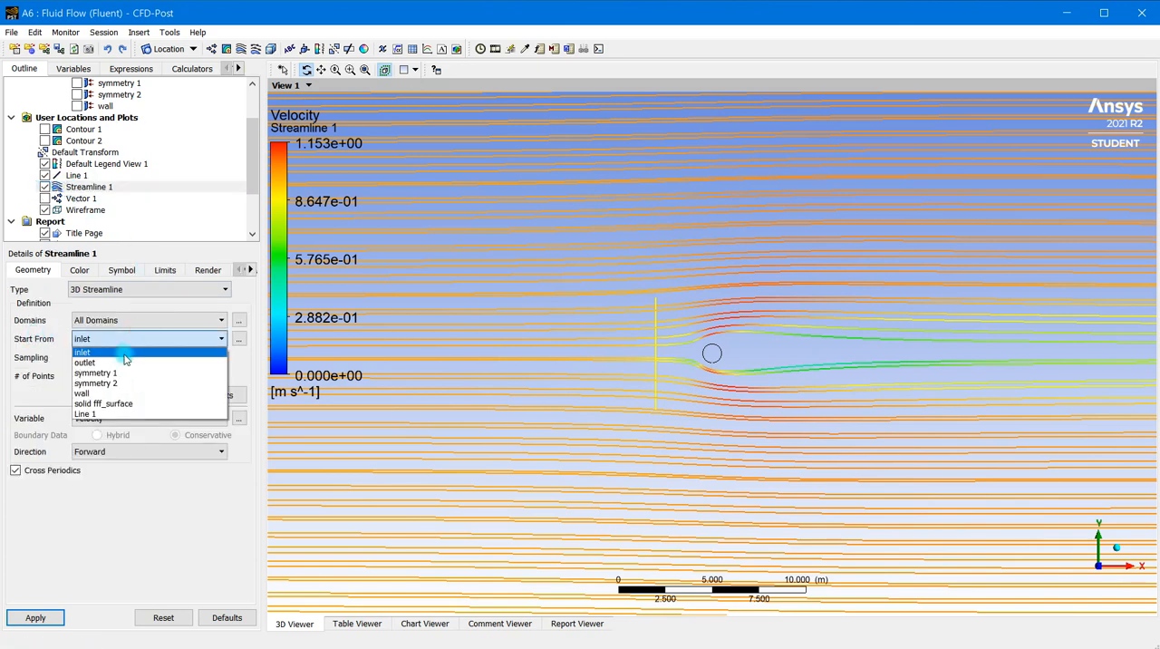
{"action": "left_click", "coordinate": [116, 415]}
{"action": "left_click", "coordinate": [90, 399]}
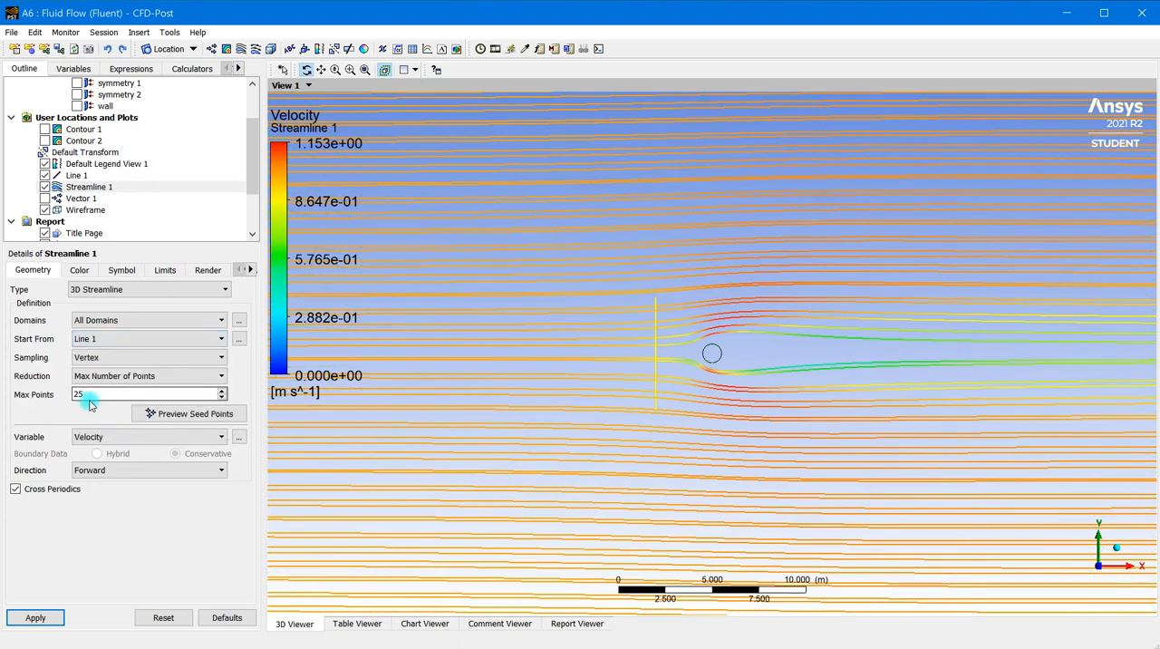
Set the maximum number of points for Streamline 1 to 31, preview the seed points and apply
{"action": "left_click_drag", "start_coordinate": [85, 396], "coordinate": [57, 396]}
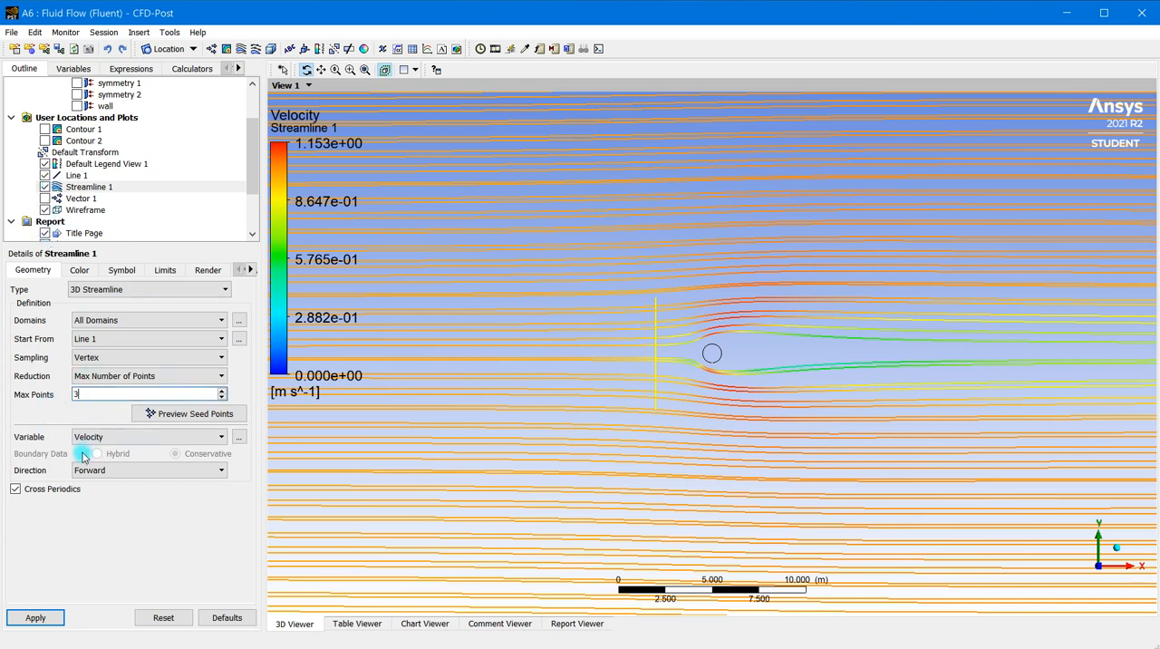
{"action": "left_click", "coordinate": [208, 413]}
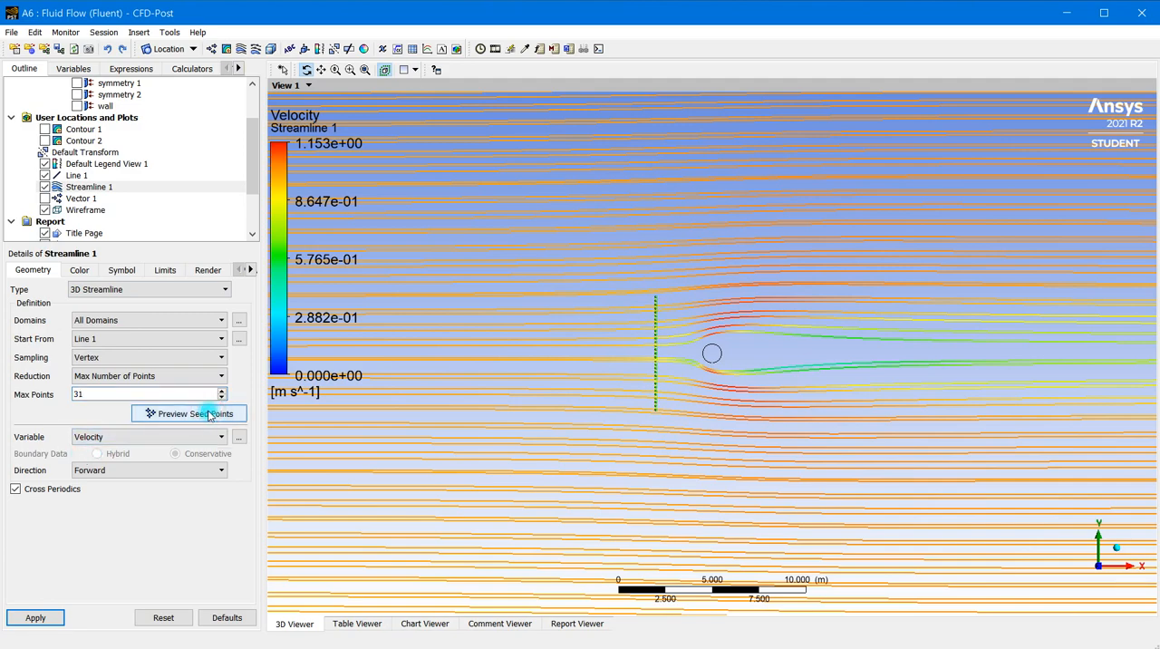
{"action": "scroll", "coordinate": [654, 390], "scroll_direction": "up", "scroll_amount": 1}
{"action": "scroll", "coordinate": [654, 390], "scroll_direction": "up", "scroll_amount": 3}
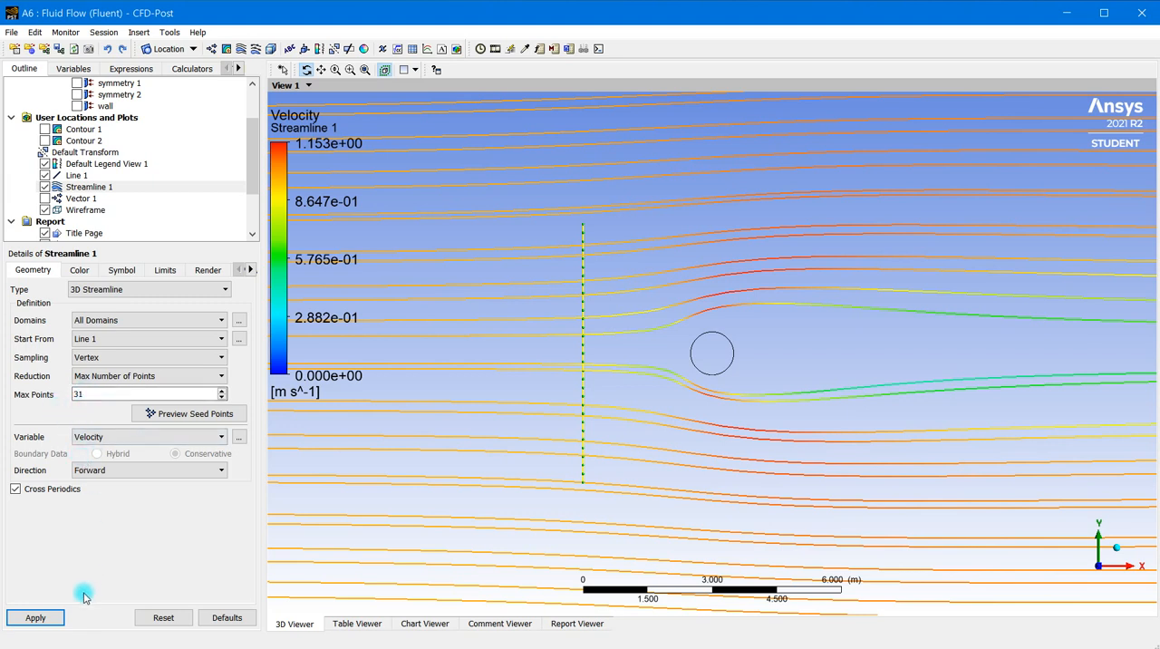
{"action": "left_click", "coordinate": [36, 620]}
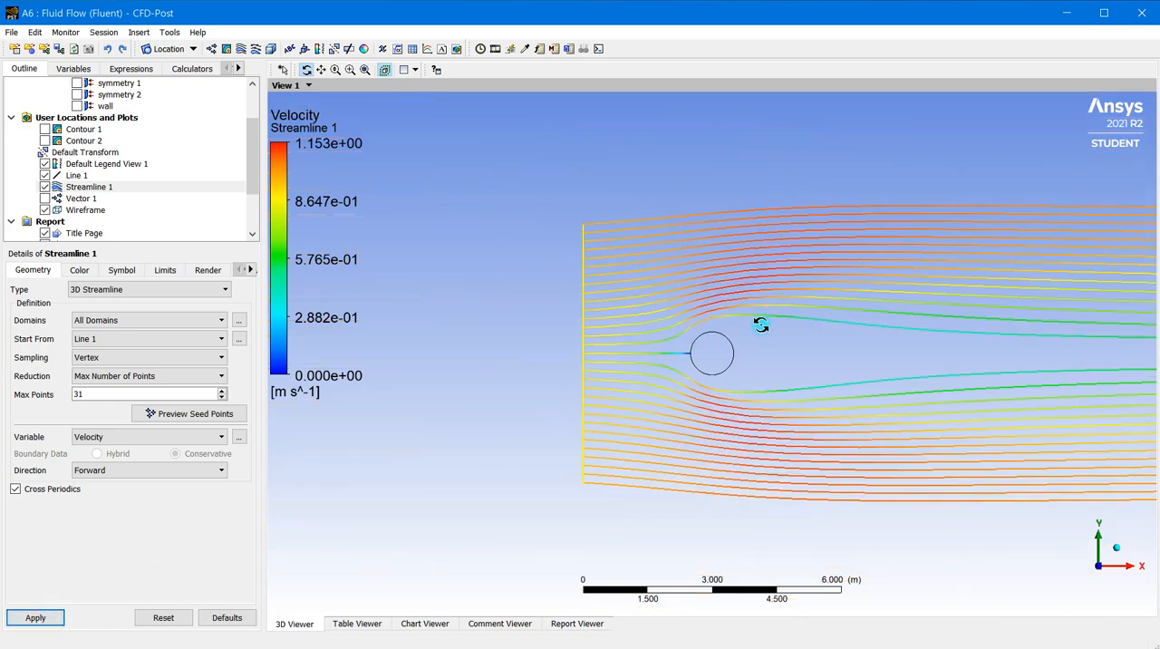
Increase the number of samples on Line 1 to 51 and apply the change
{"action": "scroll", "coordinate": [760, 324], "scroll_direction": "up", "scroll_amount": 5}
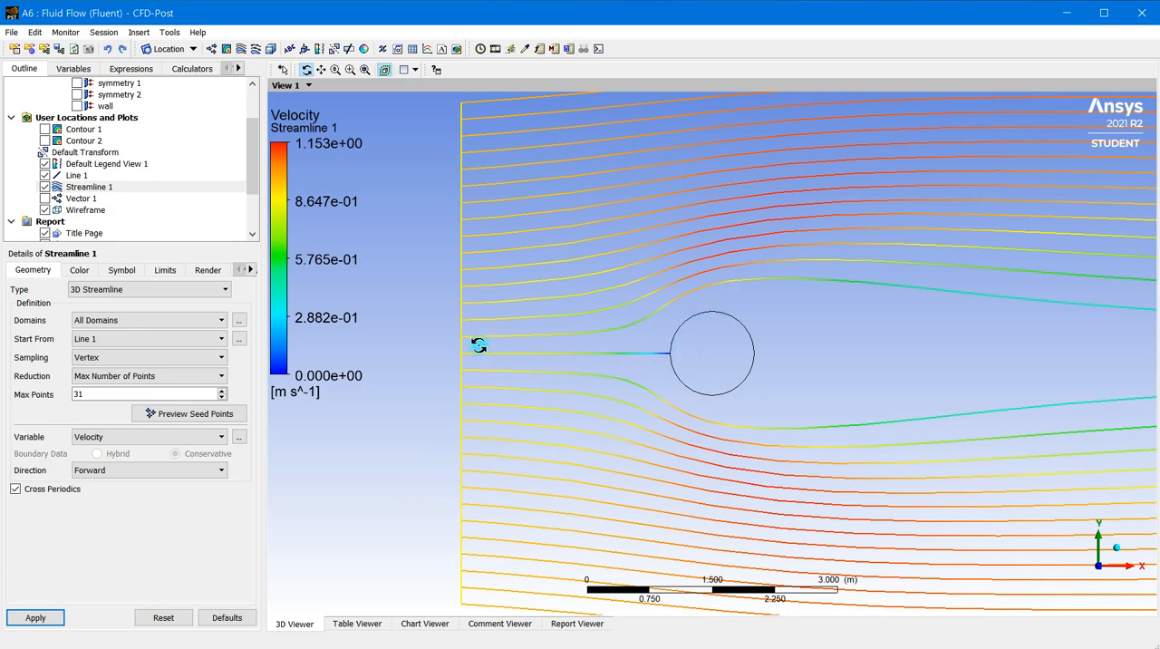
{"action": "scroll", "coordinate": [682, 365], "scroll_direction": "up", "scroll_amount": 2}
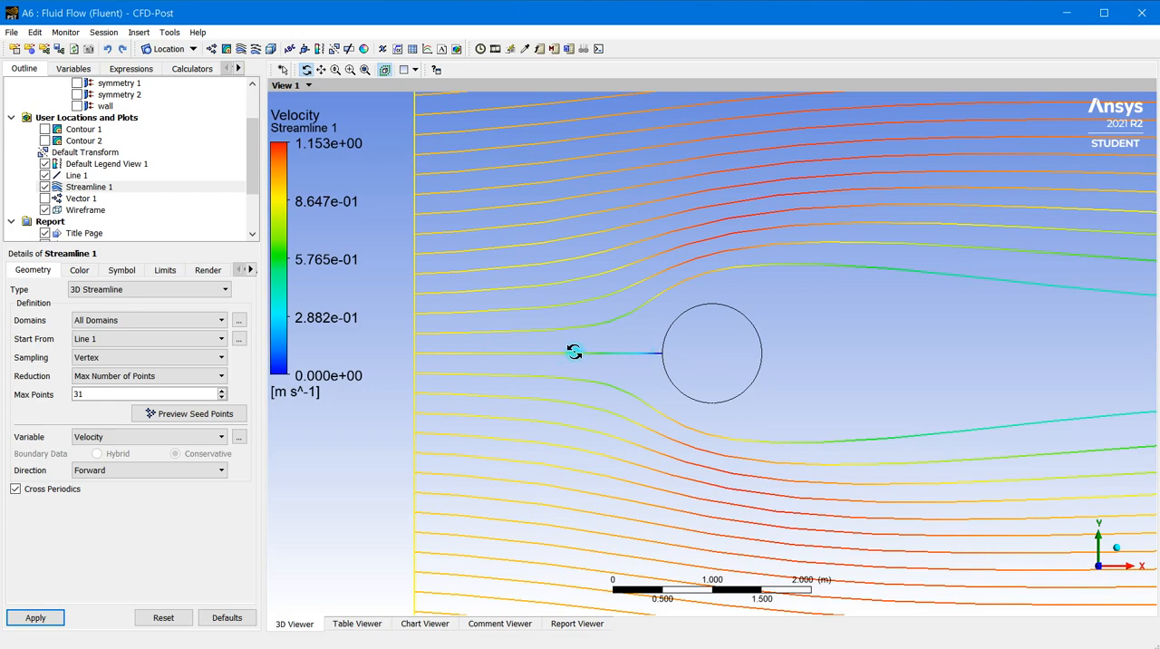
{"action": "scroll", "coordinate": [709, 355], "scroll_direction": "down", "scroll_amount": 4}
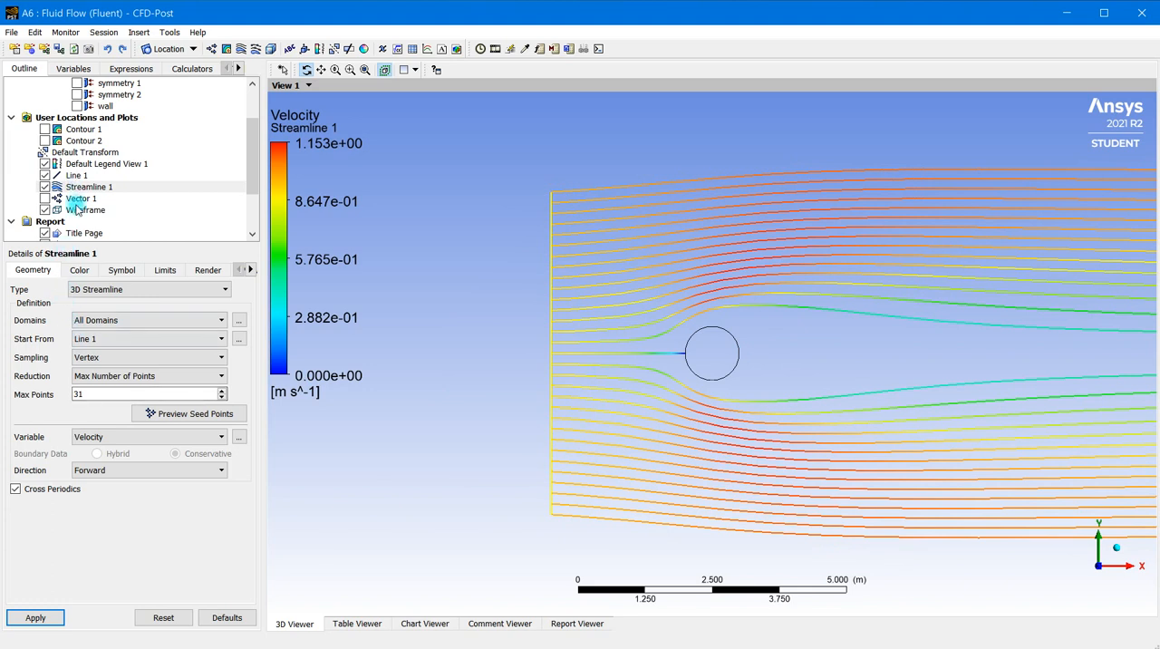
{"action": "left_click", "coordinate": [78, 175]}
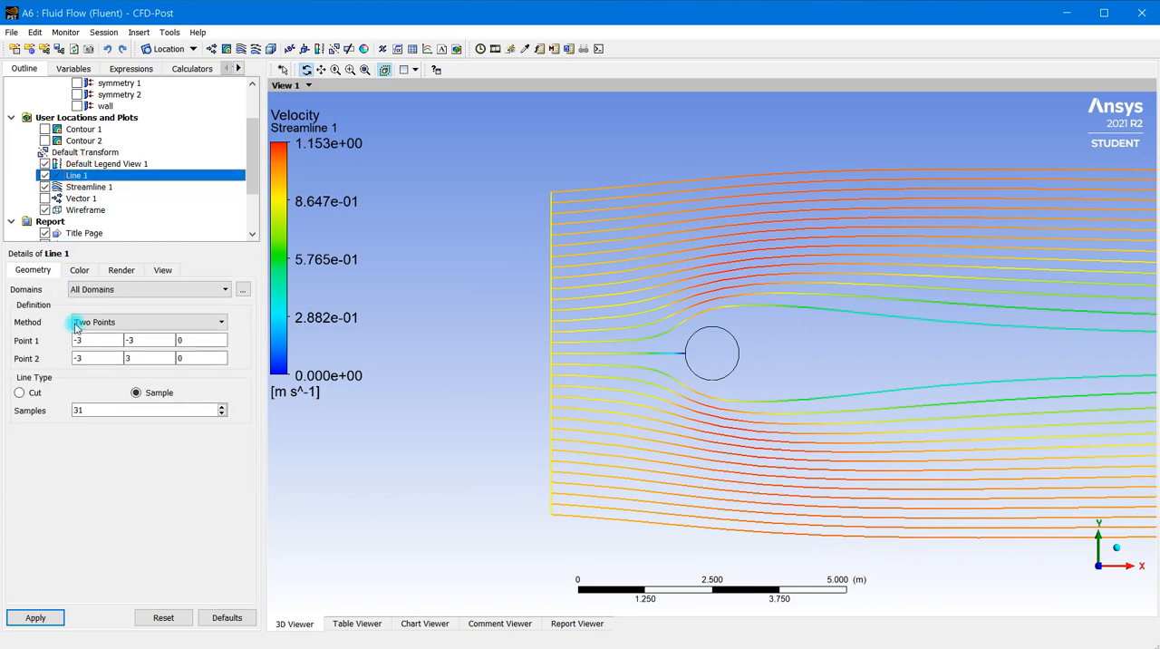
{"action": "left_click_drag", "start_coordinate": [103, 414], "coordinate": [61, 412]}
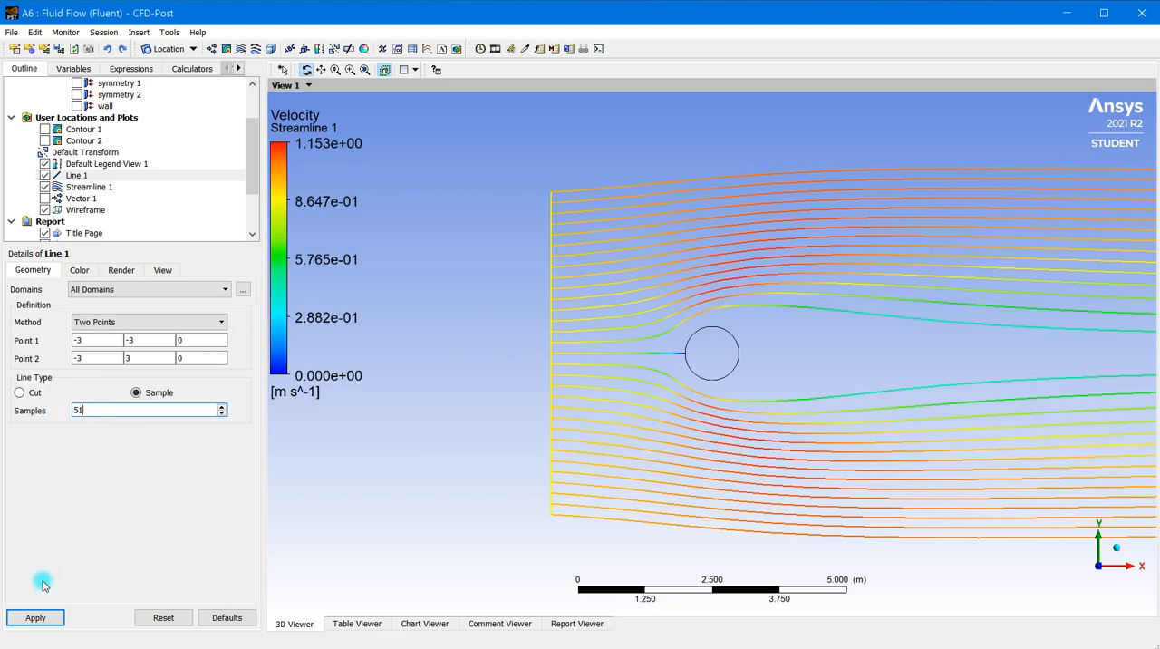
{"action": "left_click", "coordinate": [36, 618]}
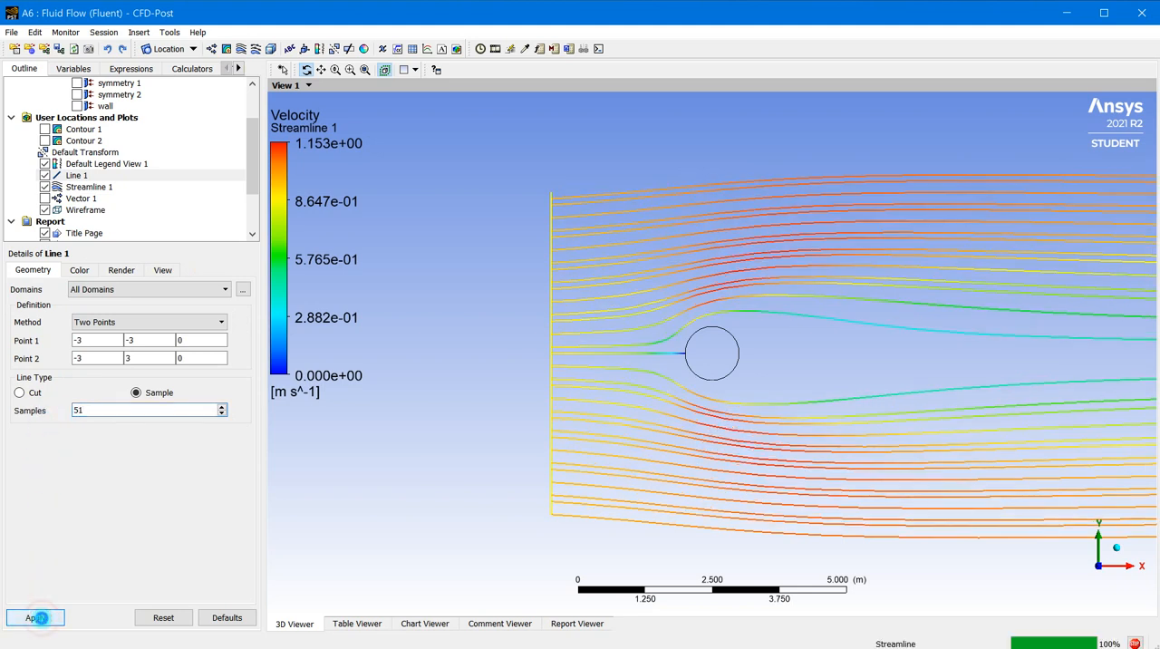
Set the maximum number of points for Streamline 1 to 51 and apply it
{"action": "left_click", "coordinate": [80, 187]}
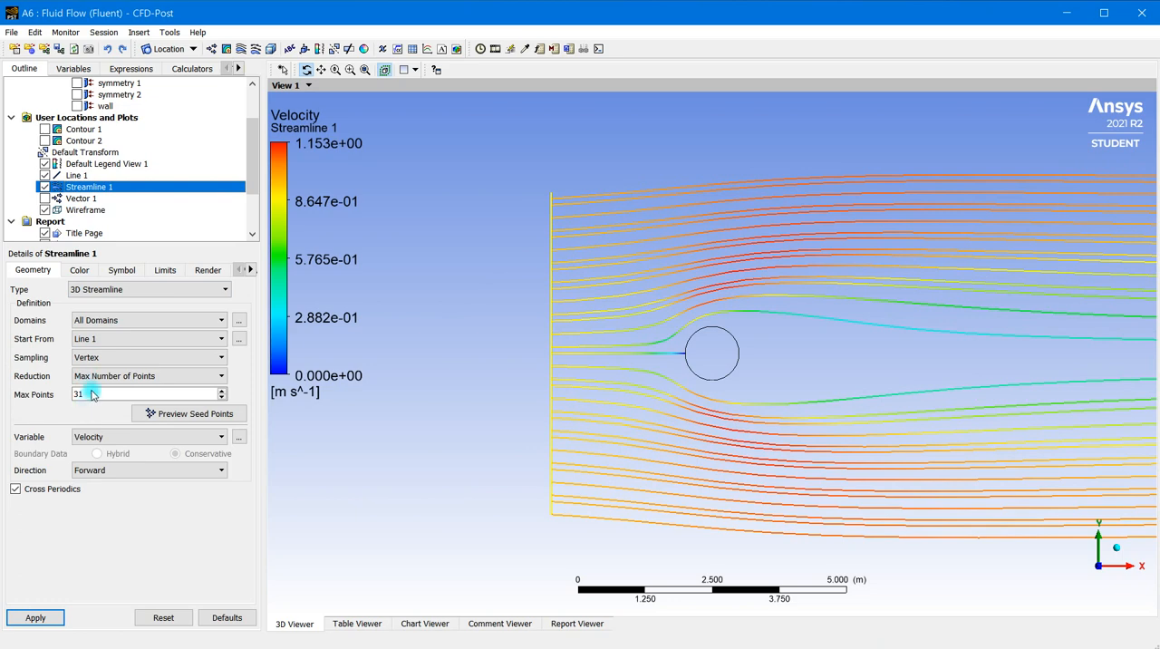
{"action": "left_click_drag", "start_coordinate": [92, 395], "coordinate": [16, 389]}
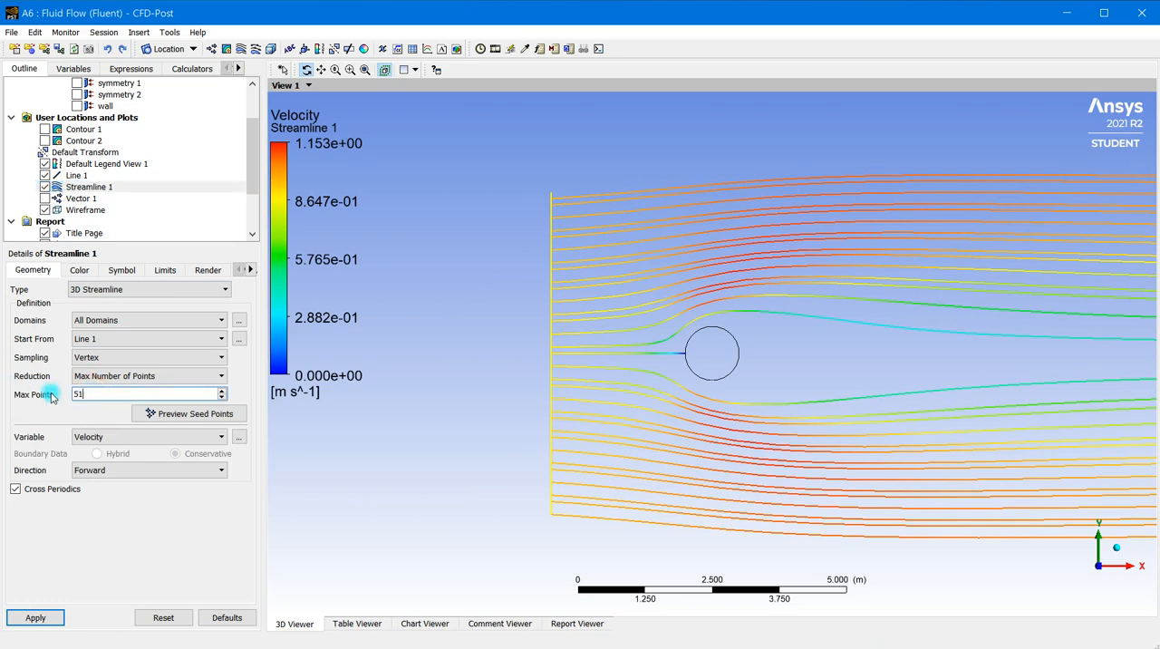
{"action": "left_click", "coordinate": [32, 616]}
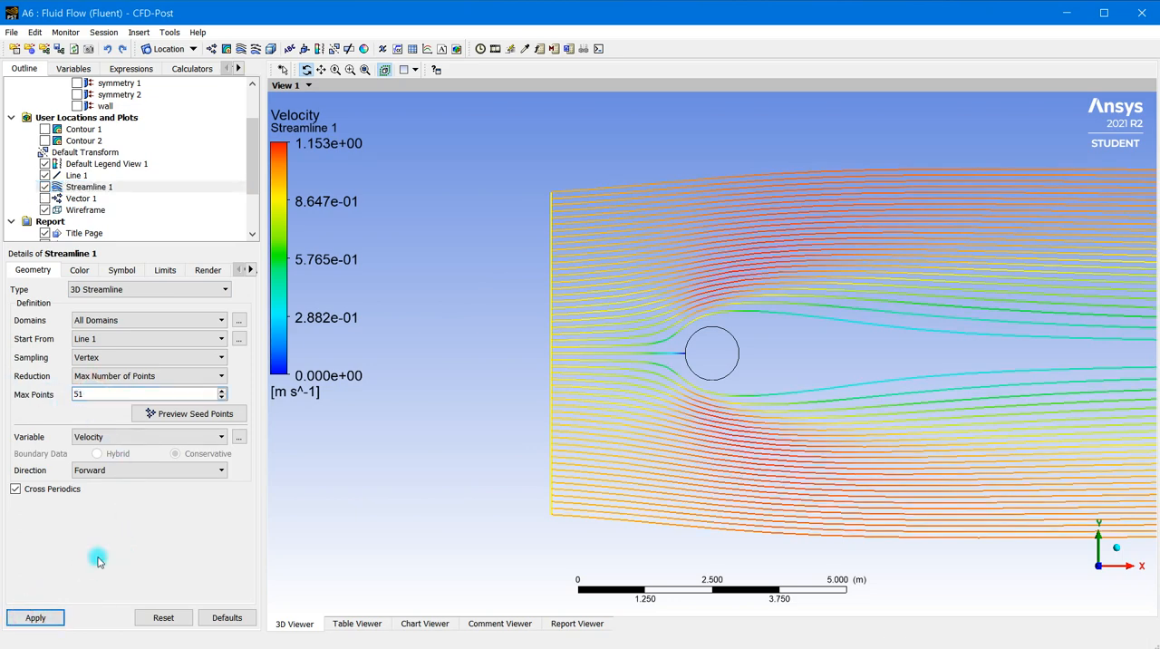
{"action": "scroll", "coordinate": [744, 306], "scroll_direction": "up", "scroll_amount": 8}
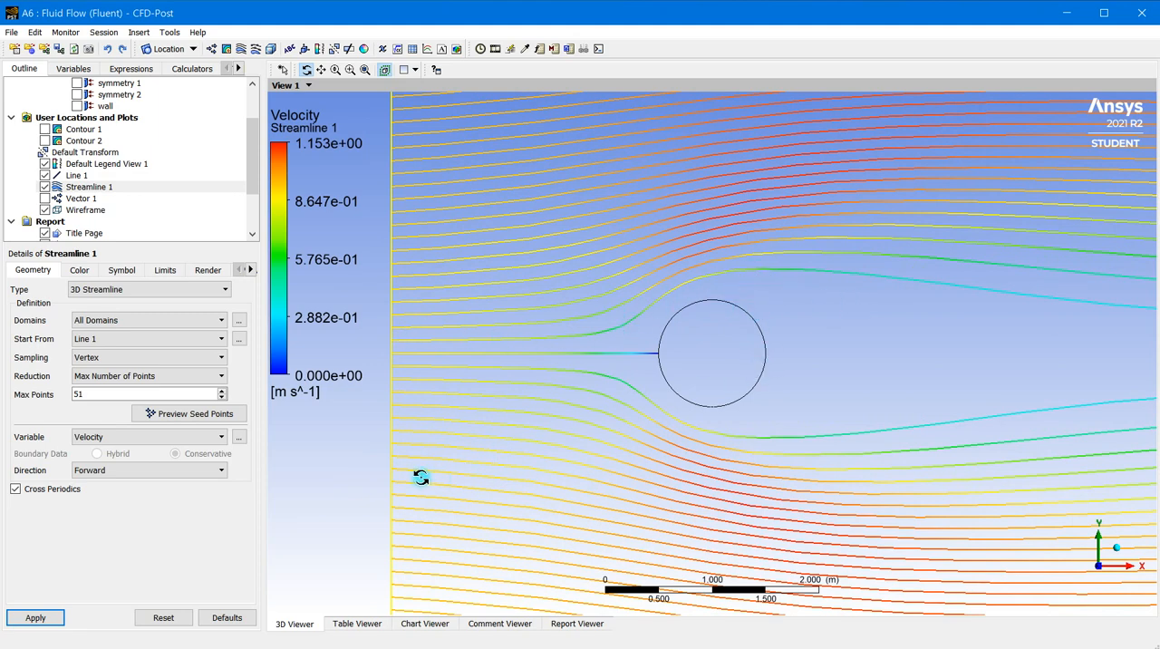
{"action": "scroll", "coordinate": [688, 353], "scroll_direction": "down", "scroll_amount": 6}
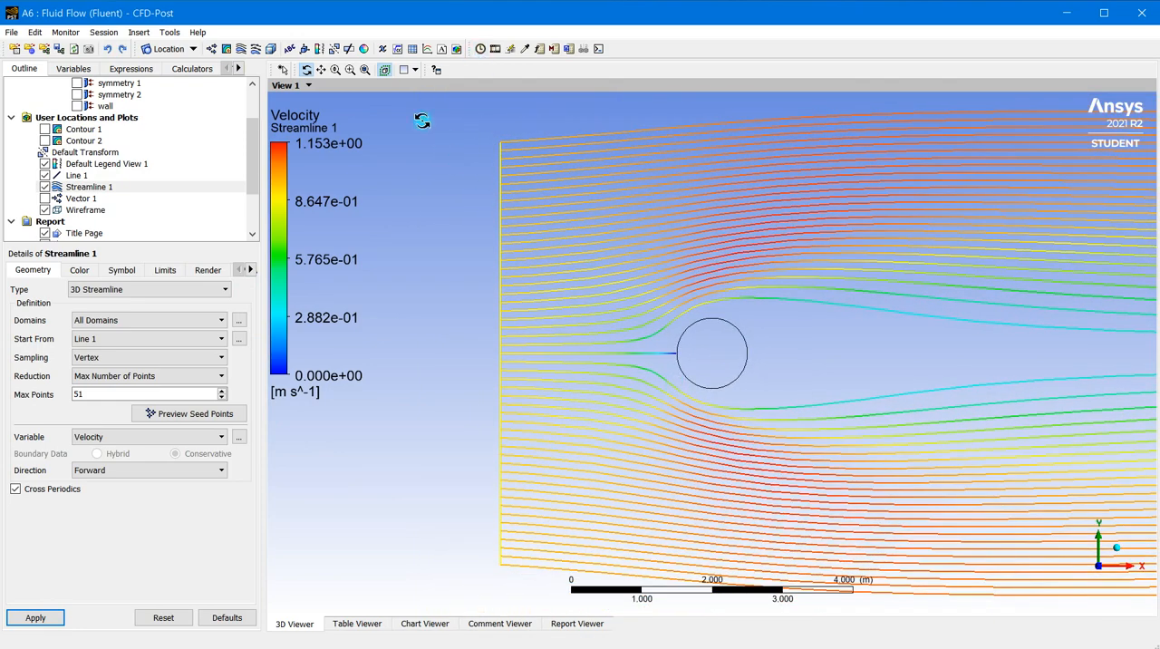
Slow down the sweep animation speed and play the animation of Streamline 1
{"action": "left_click", "coordinate": [495, 49]}
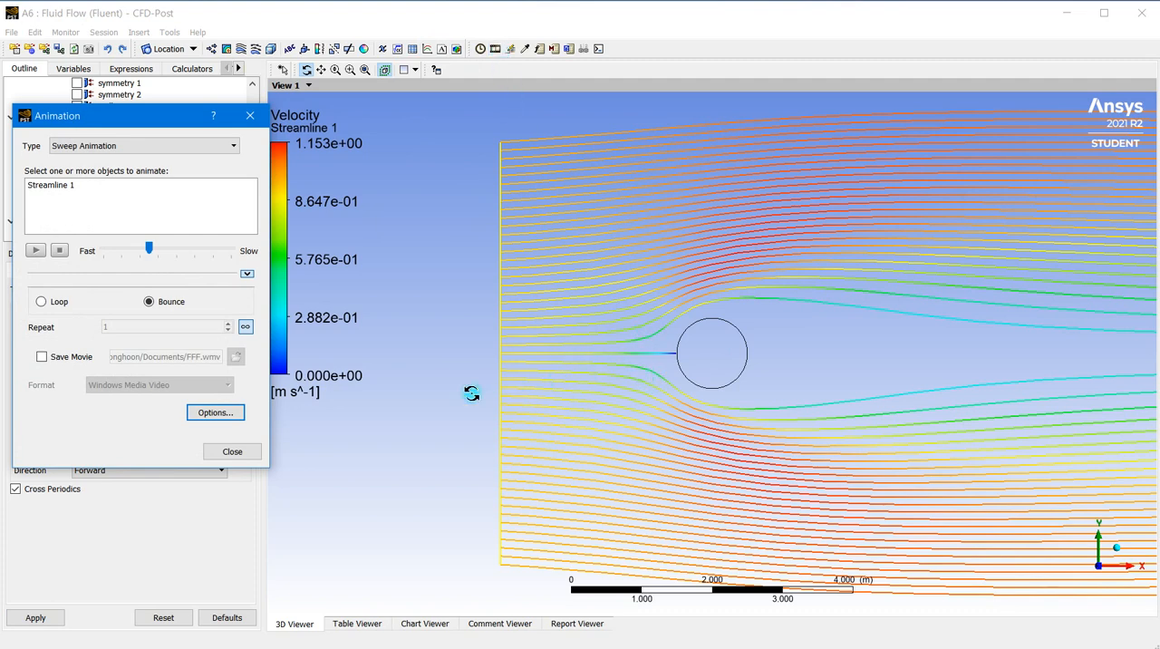
{"action": "left_click_drag", "start_coordinate": [471, 393], "coordinate": [478, 414]}
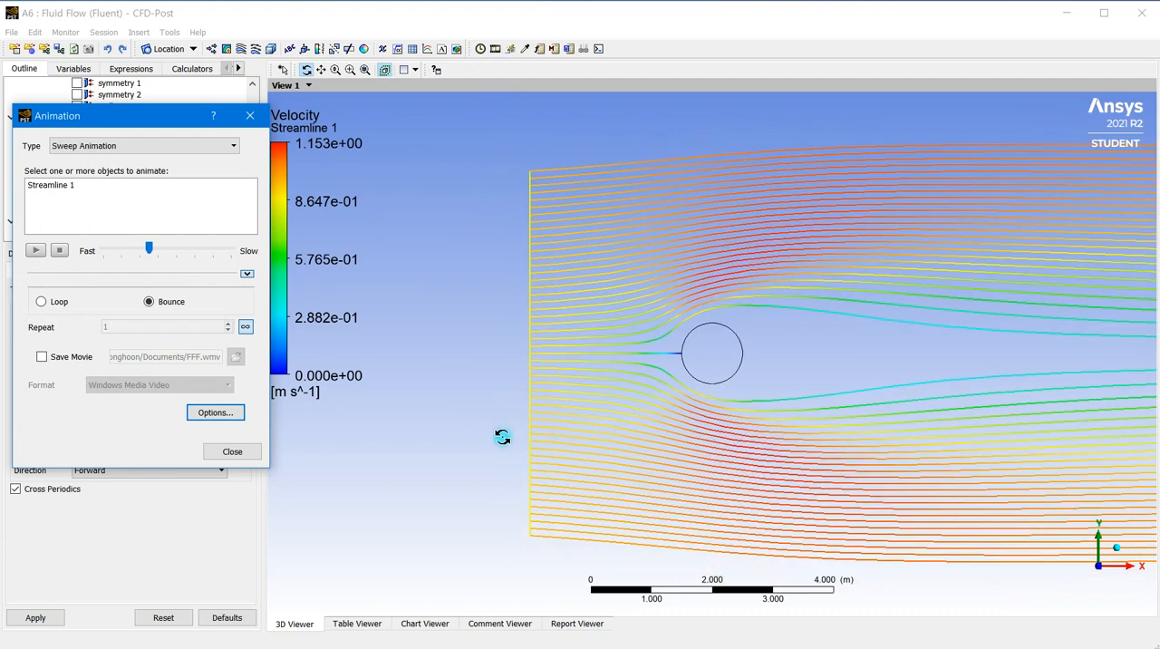
{"action": "left_click_drag", "start_coordinate": [696, 458], "coordinate": [418, 459]}
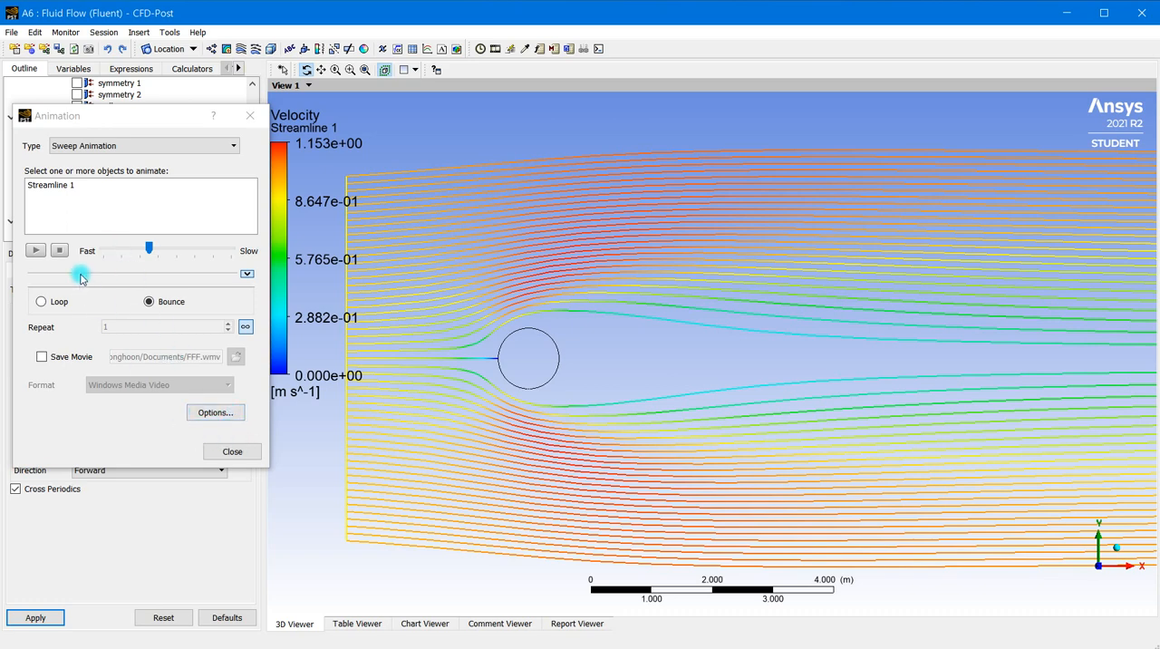
{"action": "left_click_drag", "start_coordinate": [148, 249], "coordinate": [194, 253]}
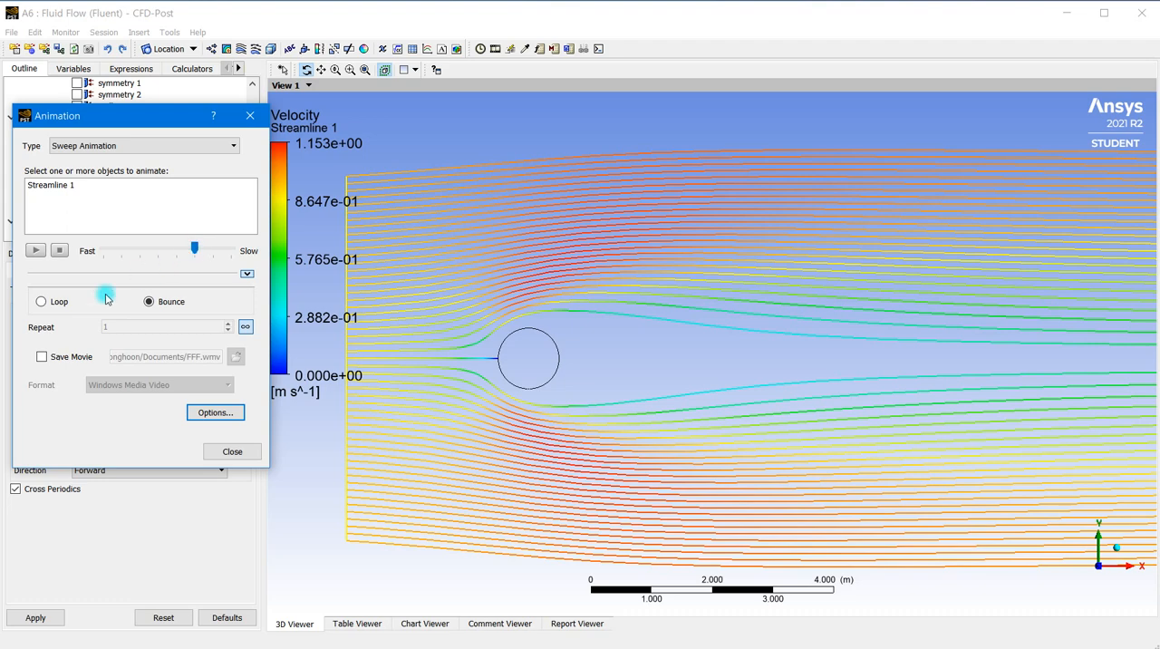
{"action": "left_click", "coordinate": [38, 251]}
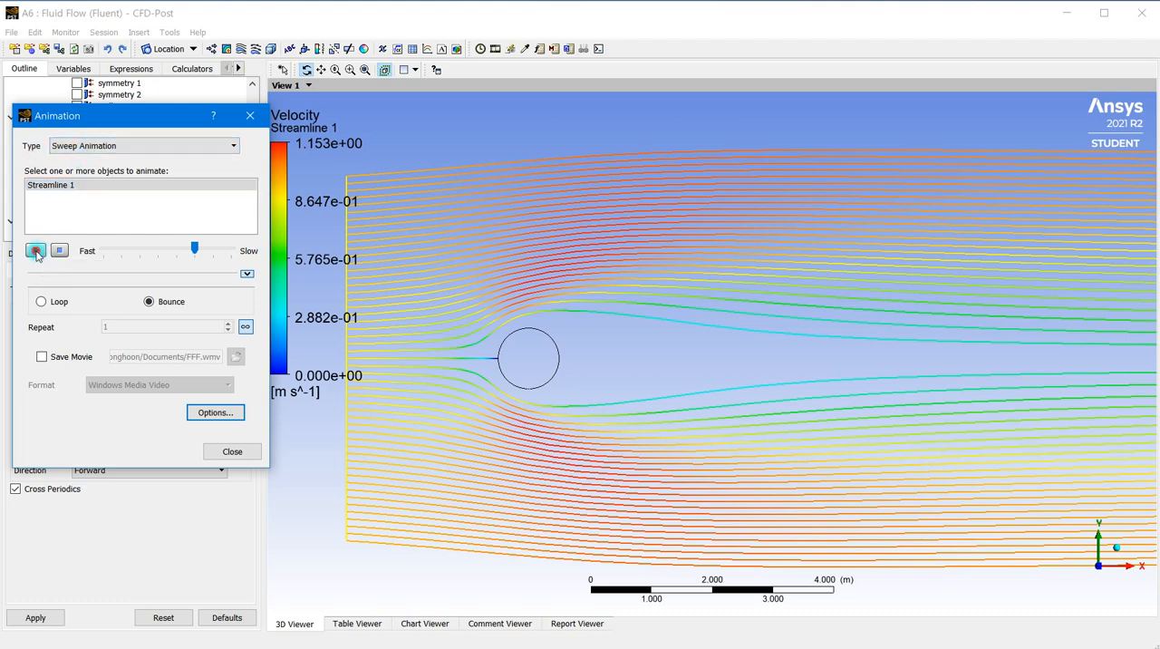
{"action": "left_click", "coordinate": [35, 251]}
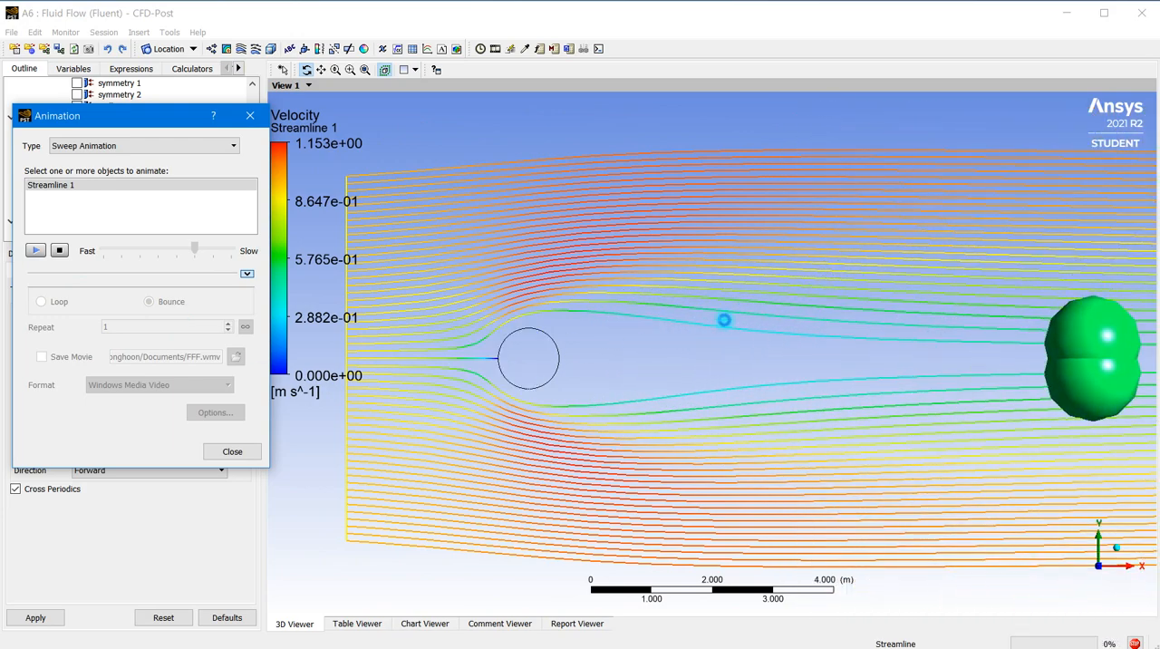
Stop the animation and override its ball symbols with a spacing of 0.05 and a symbol size of 0.1
{"action": "left_click", "coordinate": [60, 251]}
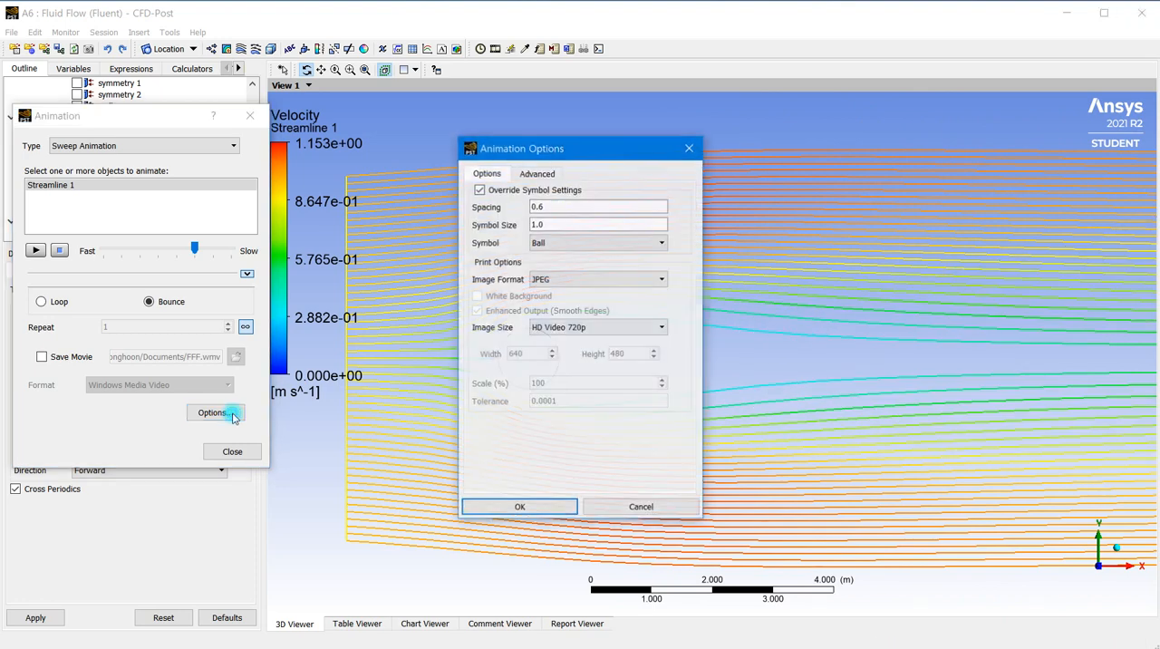
{"action": "left_click", "coordinate": [543, 244]}
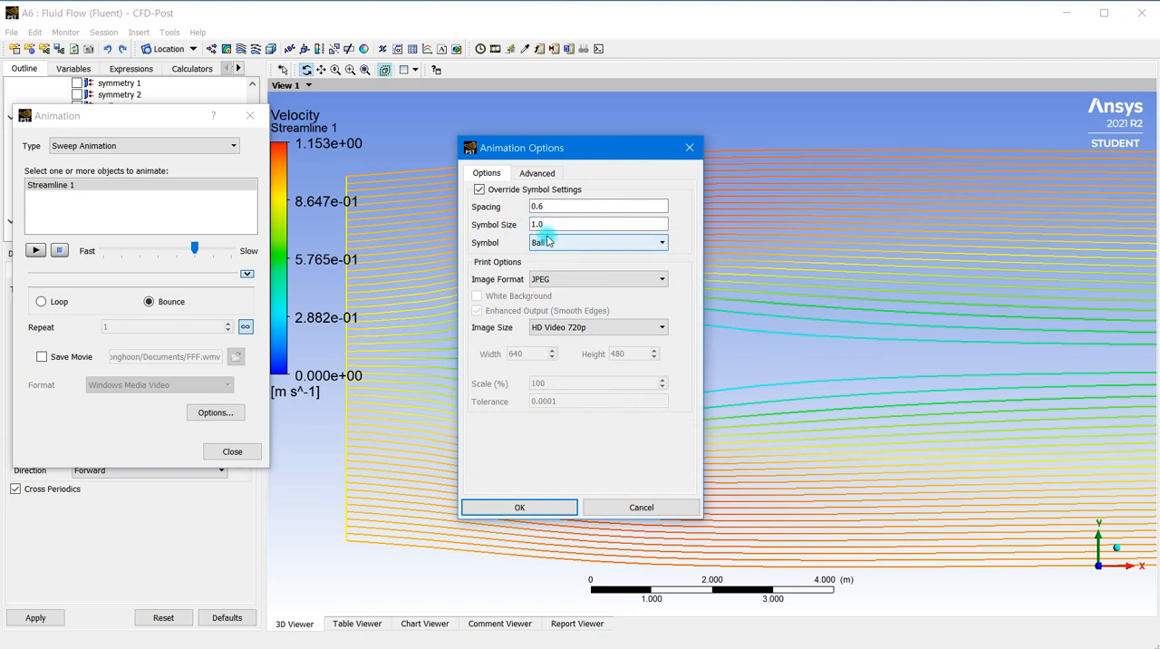
{"action": "left_click", "coordinate": [548, 227]}
{"action": "double_click", "coordinate": [545, 226]}
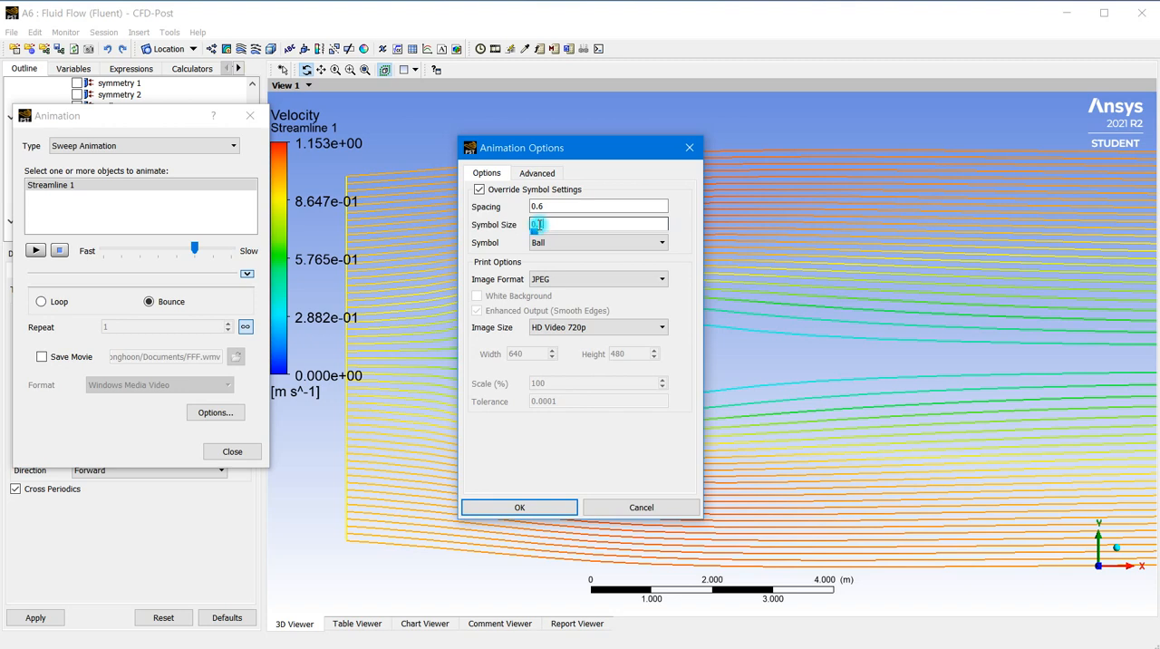
{"action": "left_click", "coordinate": [549, 208]}
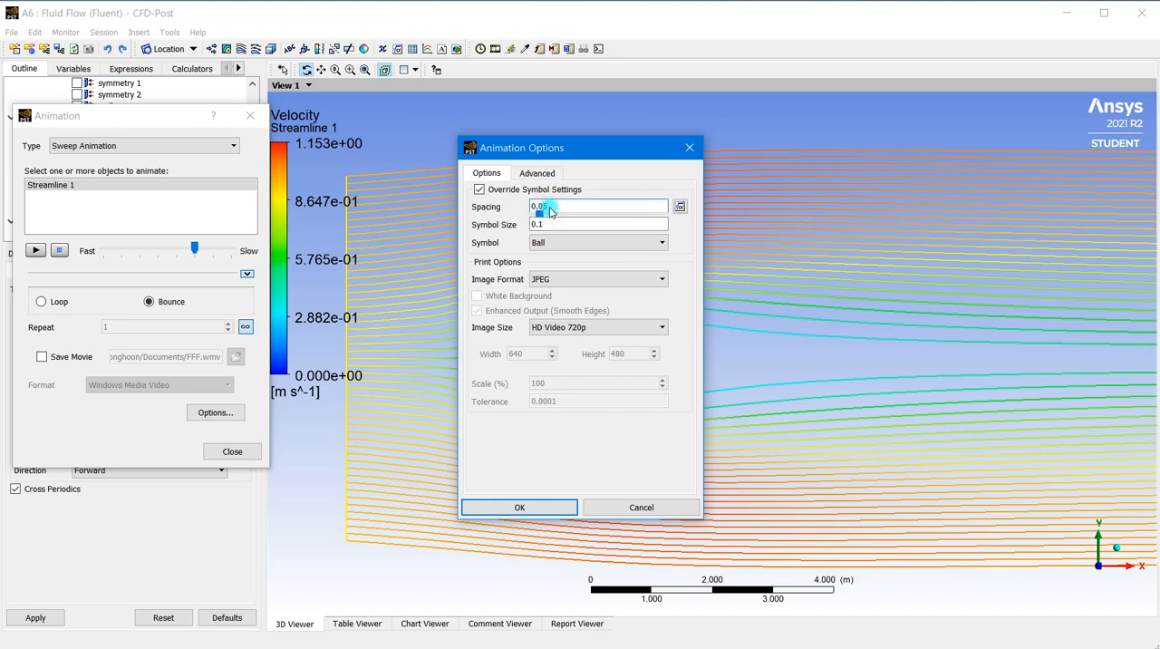
{"action": "left_click", "coordinate": [510, 502]}
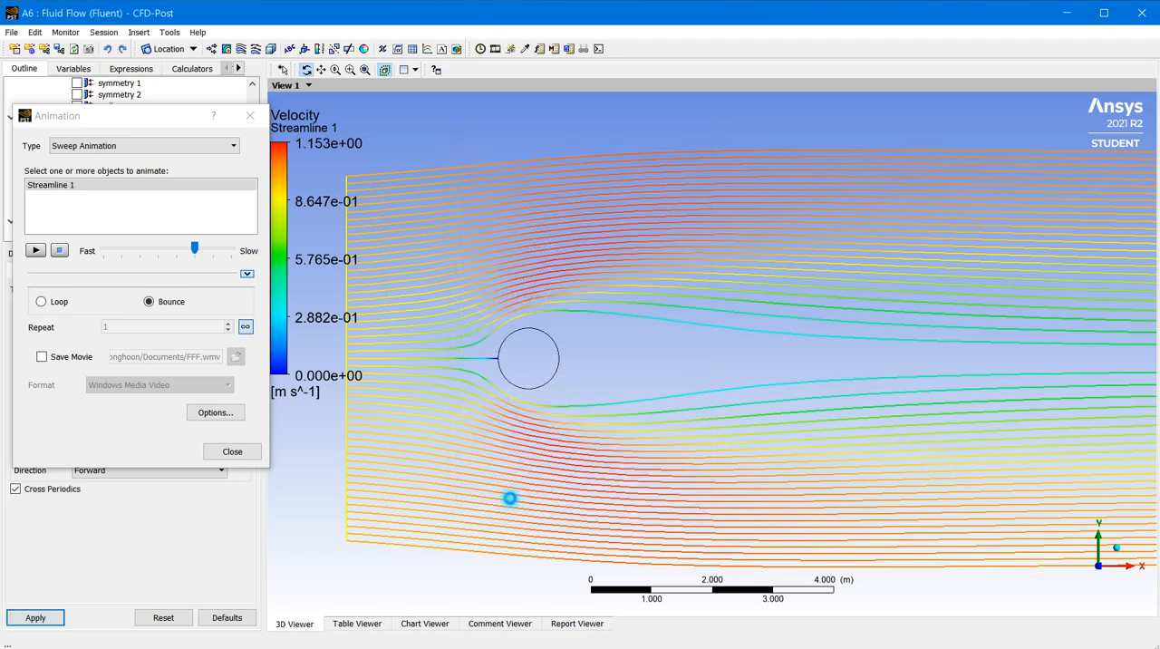
Play the sweep animation of Streamline 1, examine the balls flowing around the cylinder up close, and stop the playback
{"action": "left_click", "coordinate": [35, 251]}
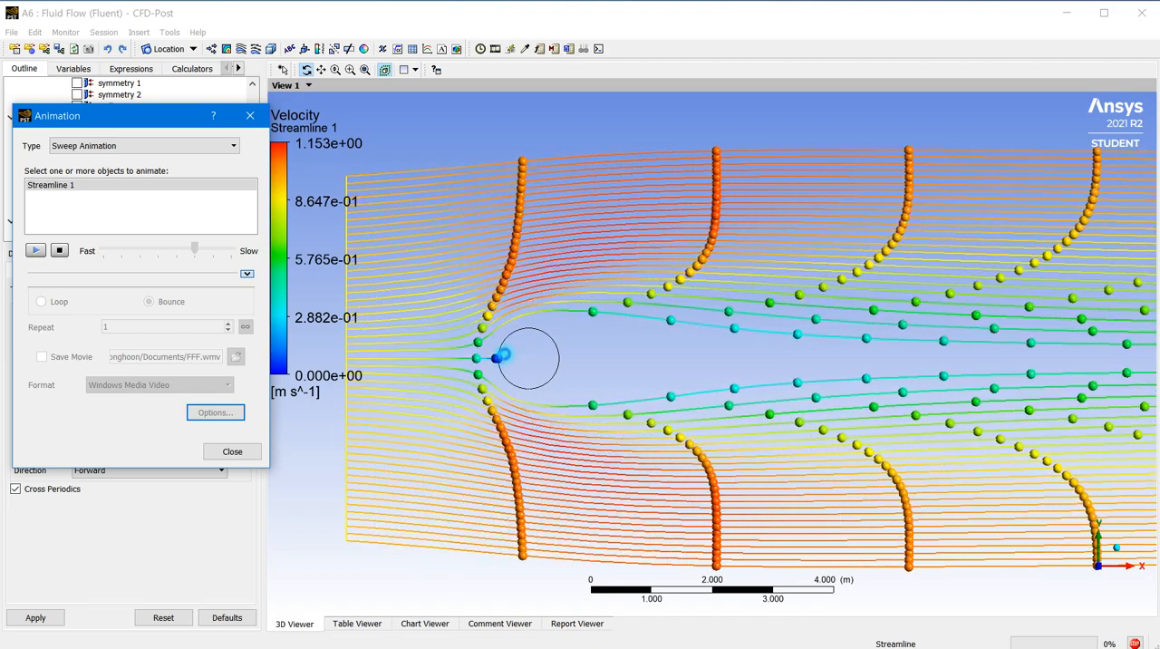
{"action": "scroll", "coordinate": [489, 363], "scroll_direction": "up", "scroll_amount": 3}
{"action": "scroll", "coordinate": [485, 370], "scroll_direction": "up", "scroll_amount": 2}
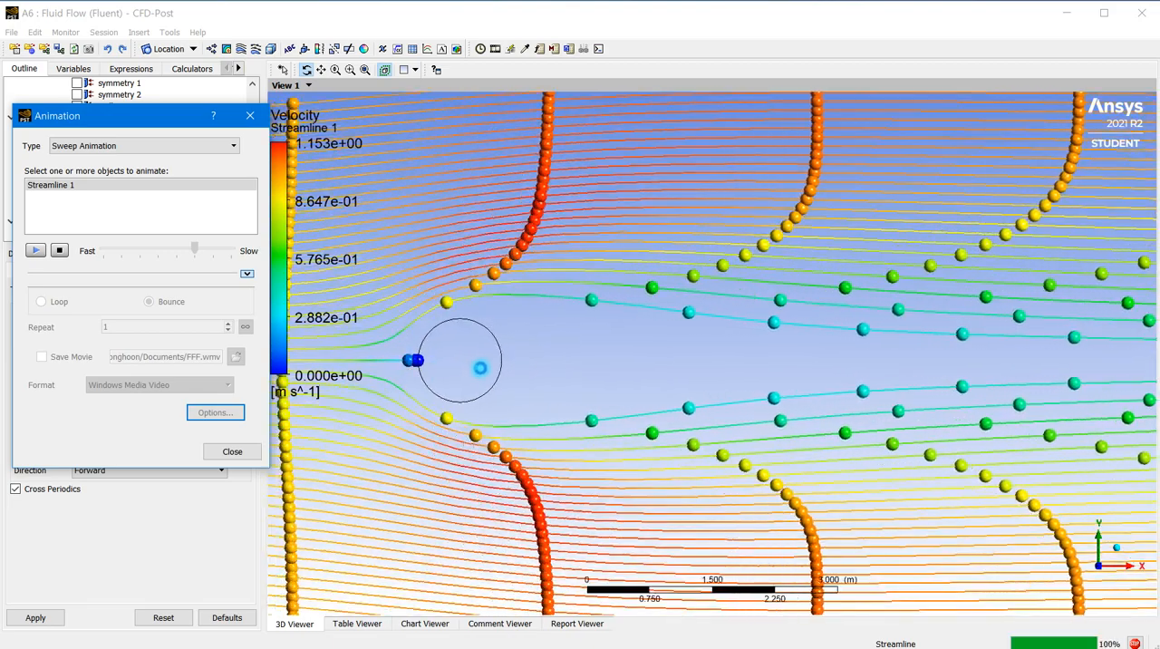
{"action": "middle_click_drag", "start_coordinate": [515, 365], "coordinate": [577, 360], "text": "ctrl"}
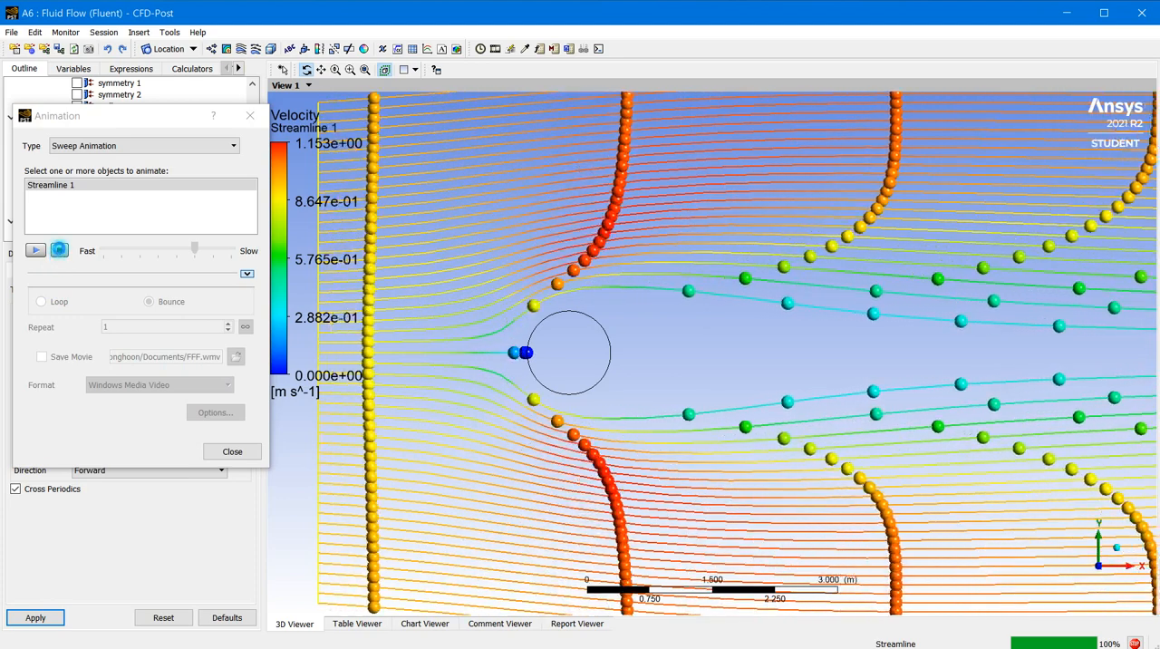
{"action": "left_click", "coordinate": [59, 249]}
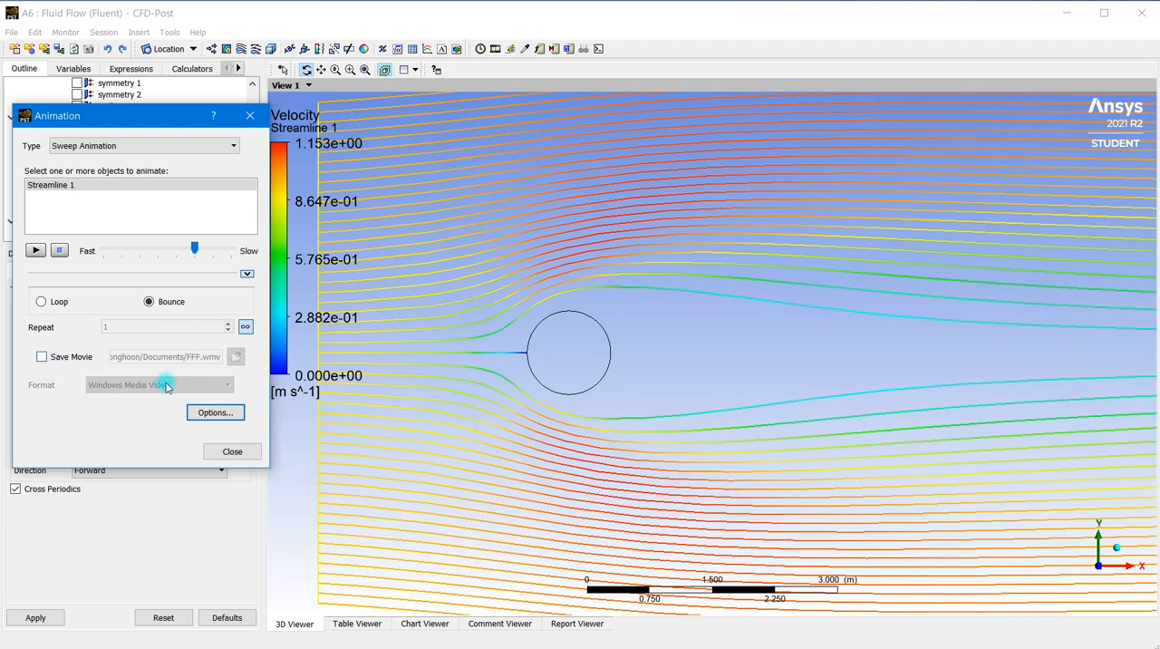
Examine the movie formats available for saving the animation, leave movie saving off and close the animation settings
{"action": "left_click", "coordinate": [41, 358]}
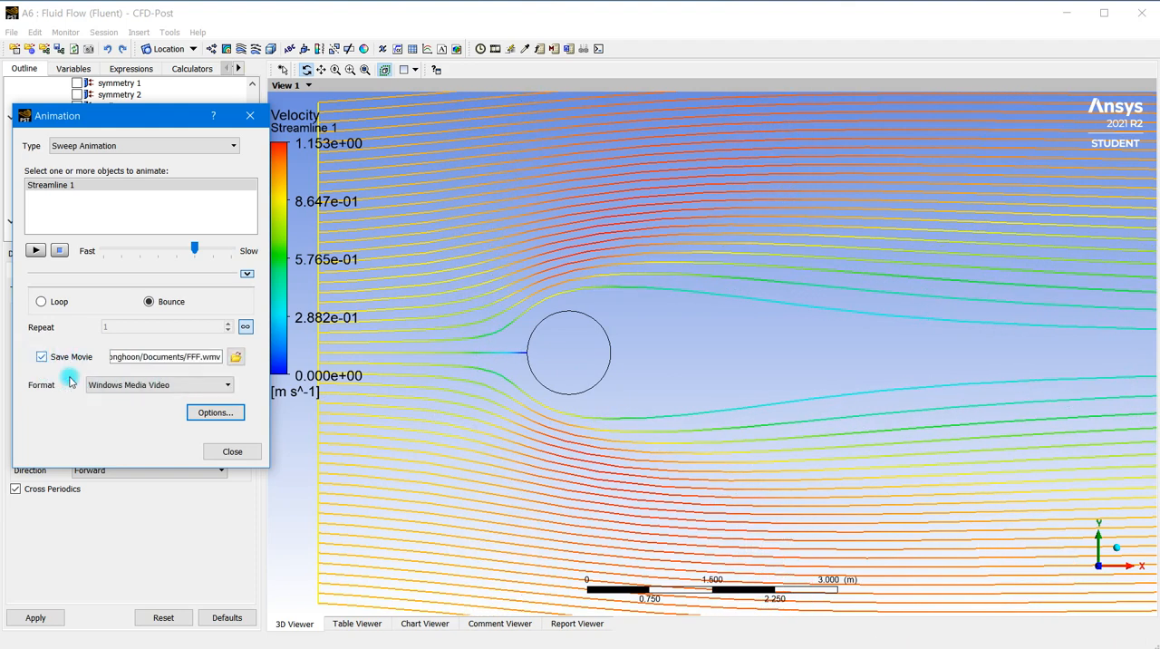
{"action": "left_click", "coordinate": [226, 387]}
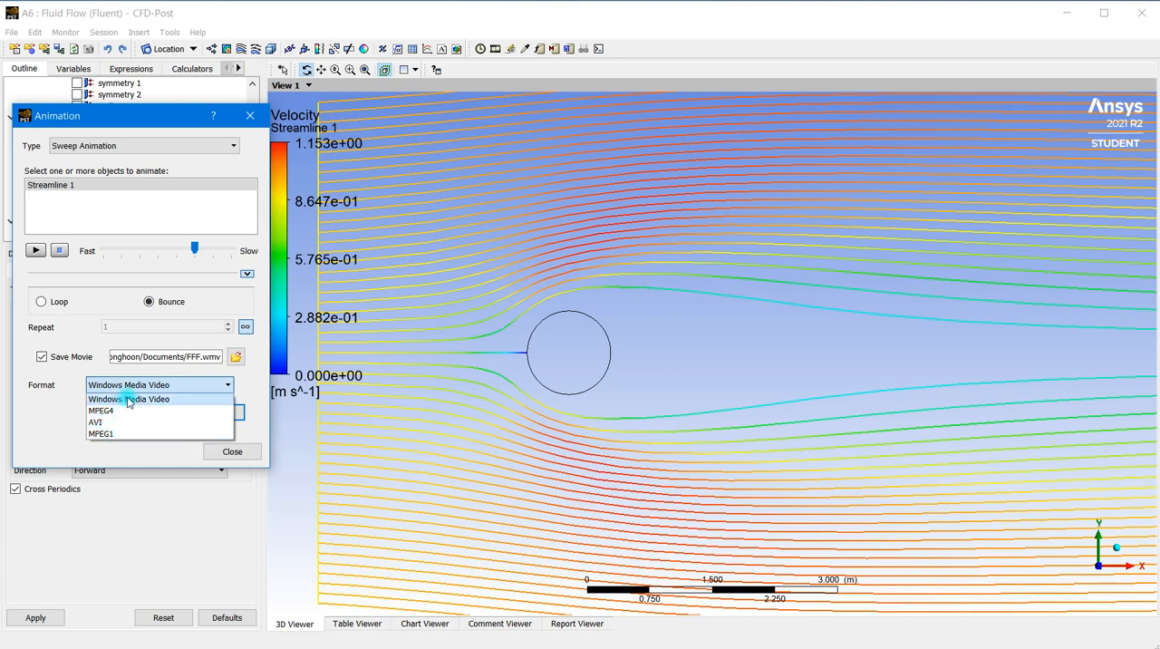
{"action": "left_click", "coordinate": [58, 397]}
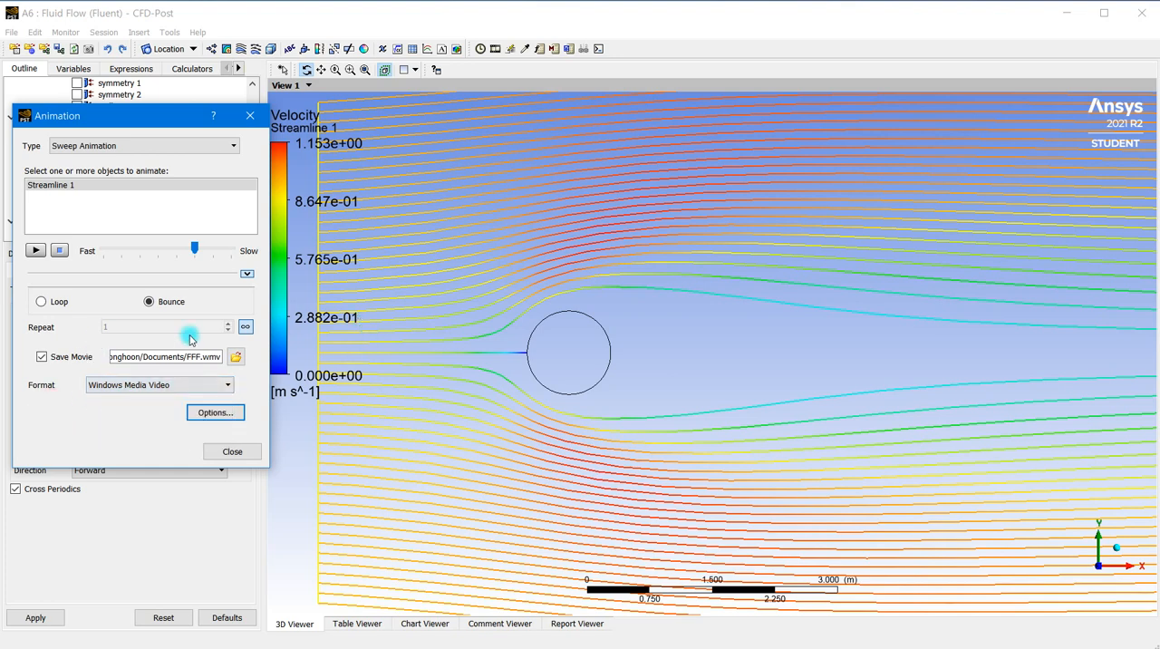
{"action": "left_click", "coordinate": [41, 356]}
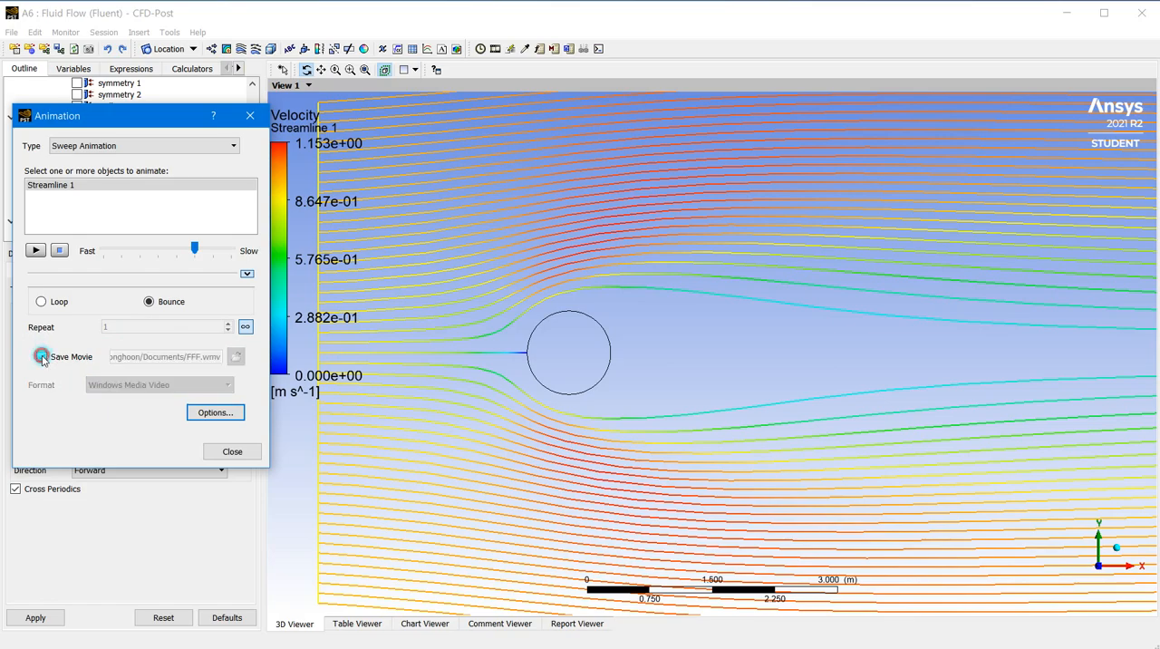
{"action": "left_click", "coordinate": [232, 451]}
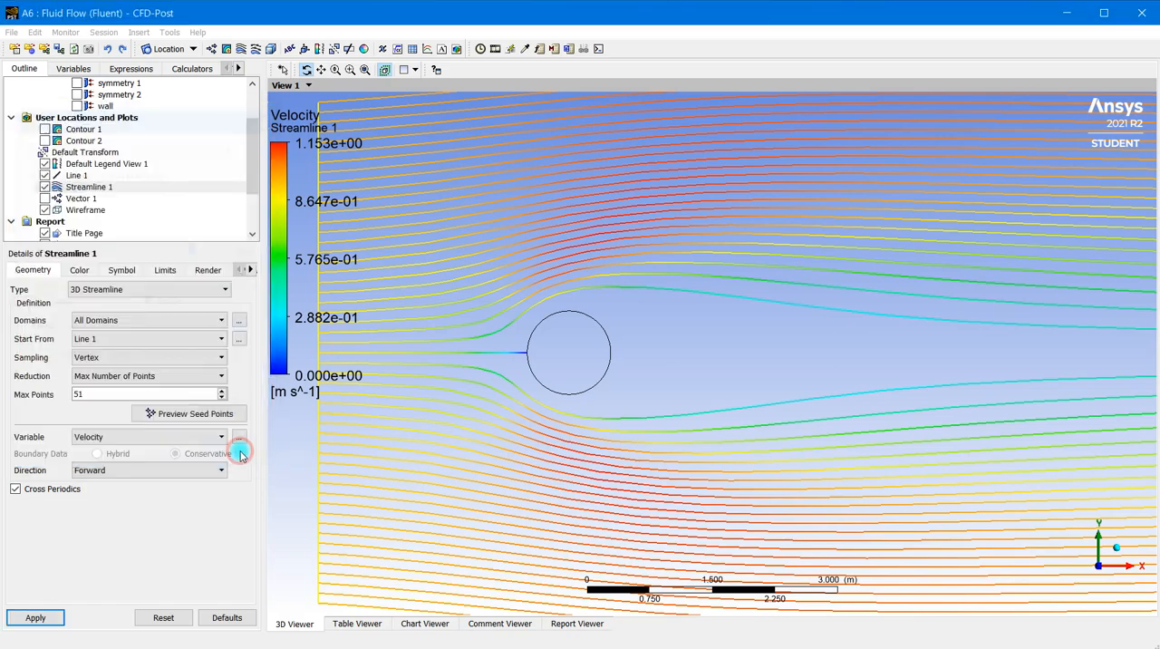
Insert a second line location with the default name
{"action": "scroll", "coordinate": [407, 396], "scroll_direction": "down", "scroll_amount": 3}
{"action": "left_click_drag", "start_coordinate": [411, 396], "coordinate": [516, 423]}
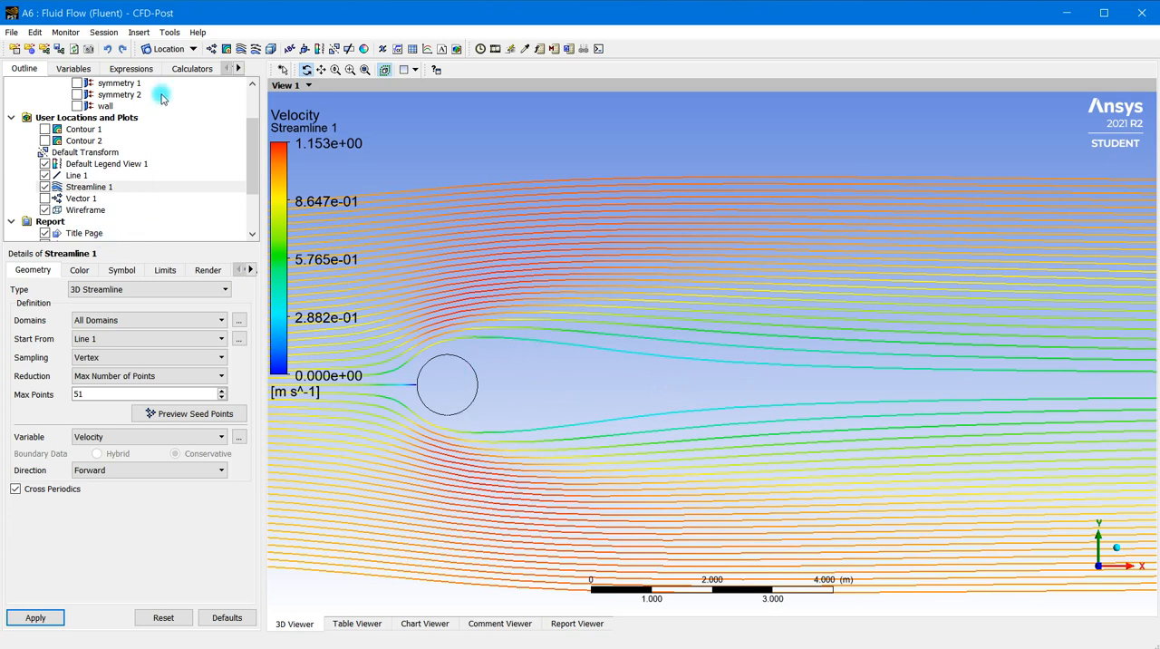
{"action": "left_click", "coordinate": [192, 51]}
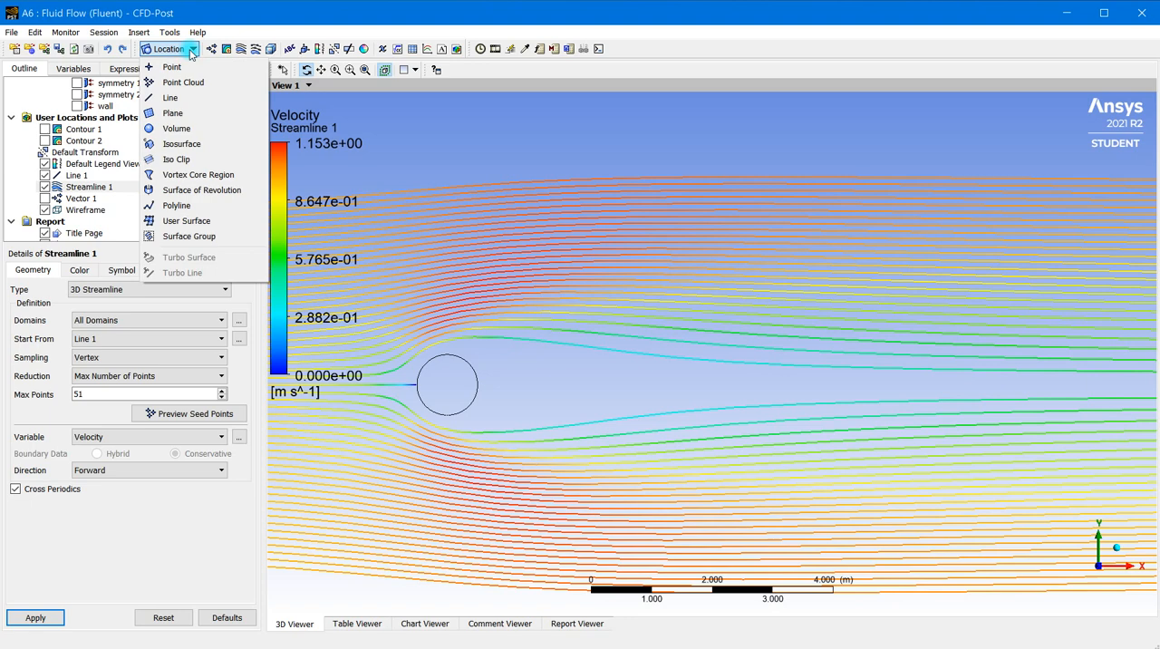
{"action": "left_click", "coordinate": [176, 98]}
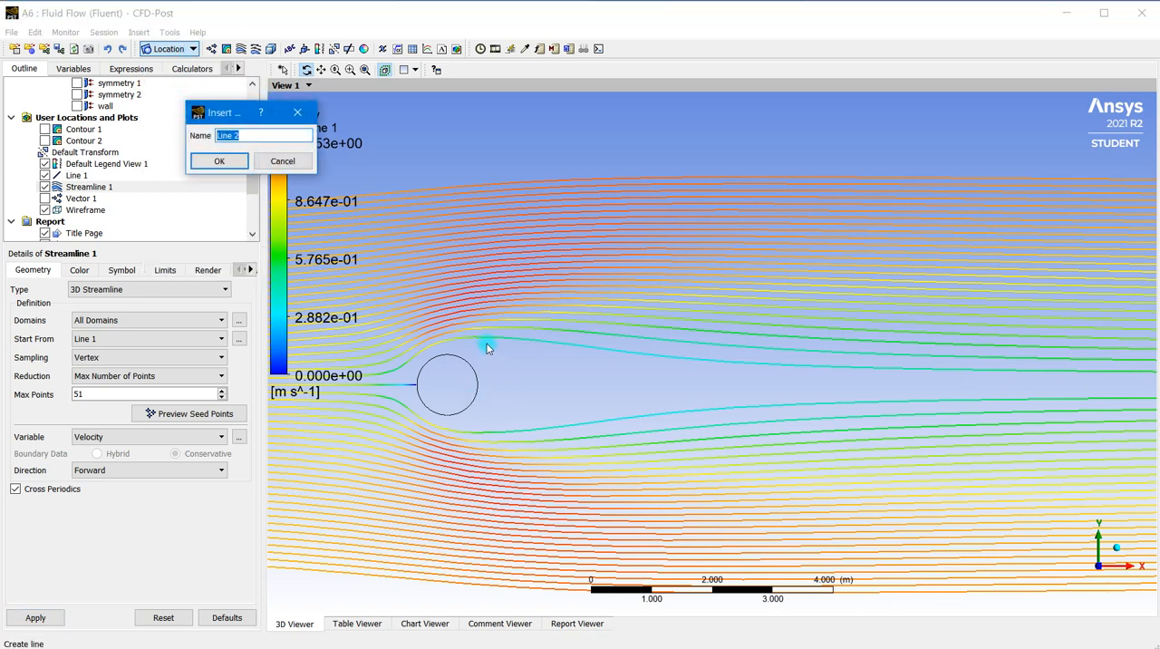
{"action": "left_click", "coordinate": [219, 162]}
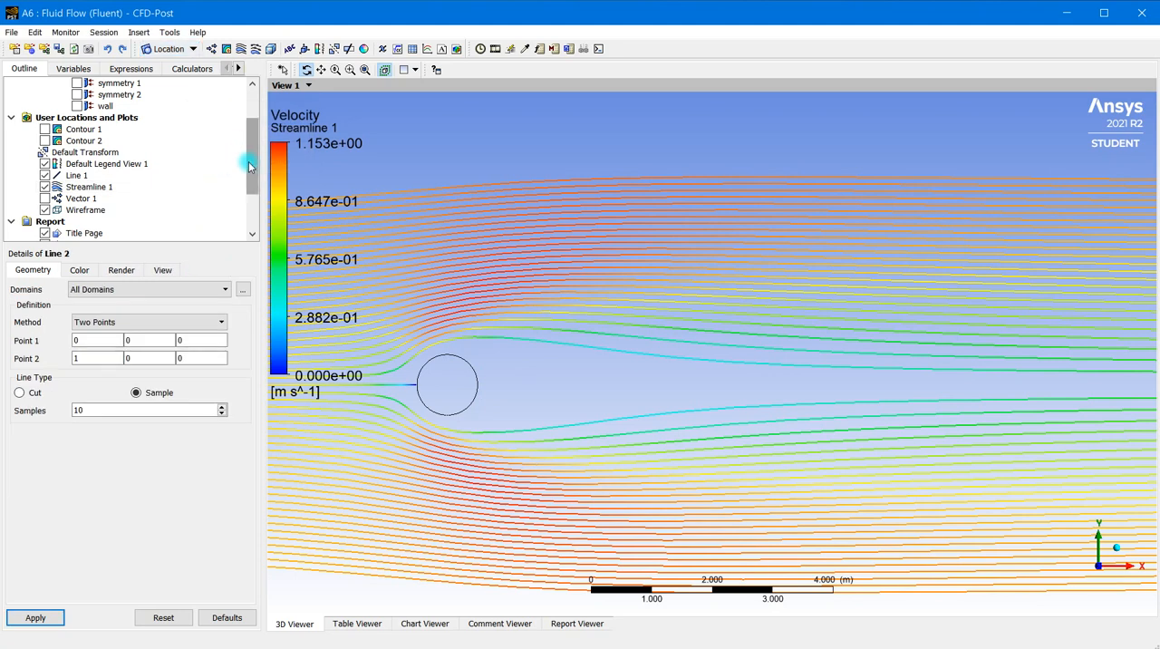
Define Line 2 by two points behind the cylinder, from (0.5, -0.6, 0) to (0.5, 0.6, 0)
{"action": "left_click_drag", "start_coordinate": [247, 162], "coordinate": [249, 211]}
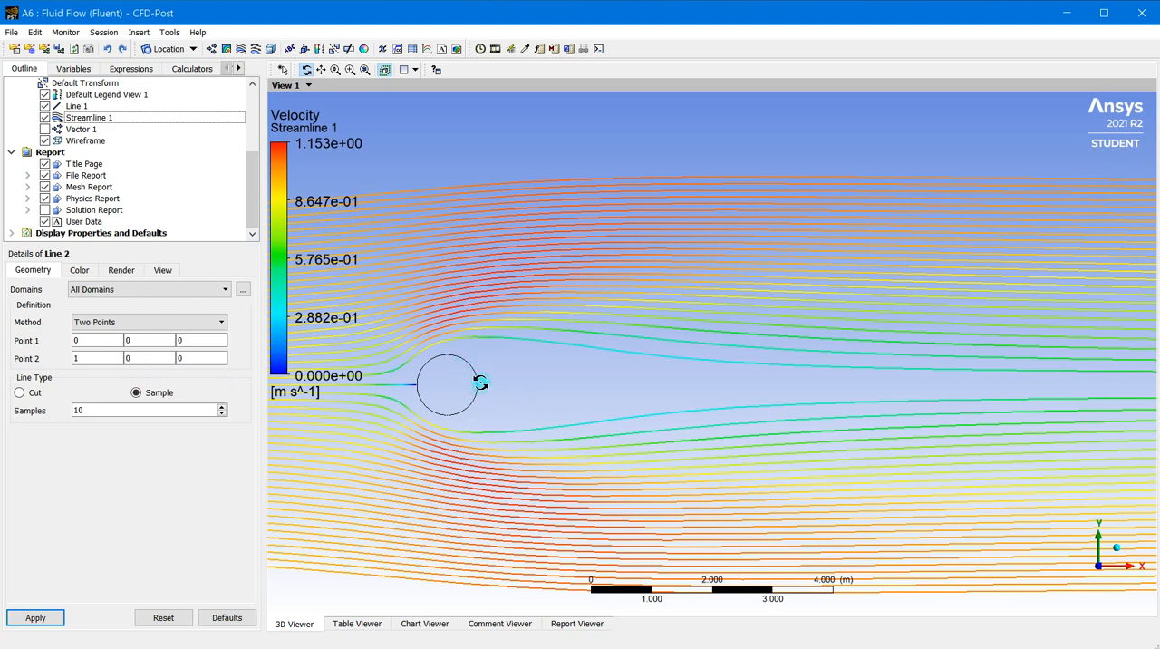
{"action": "left_click", "coordinate": [81, 339]}
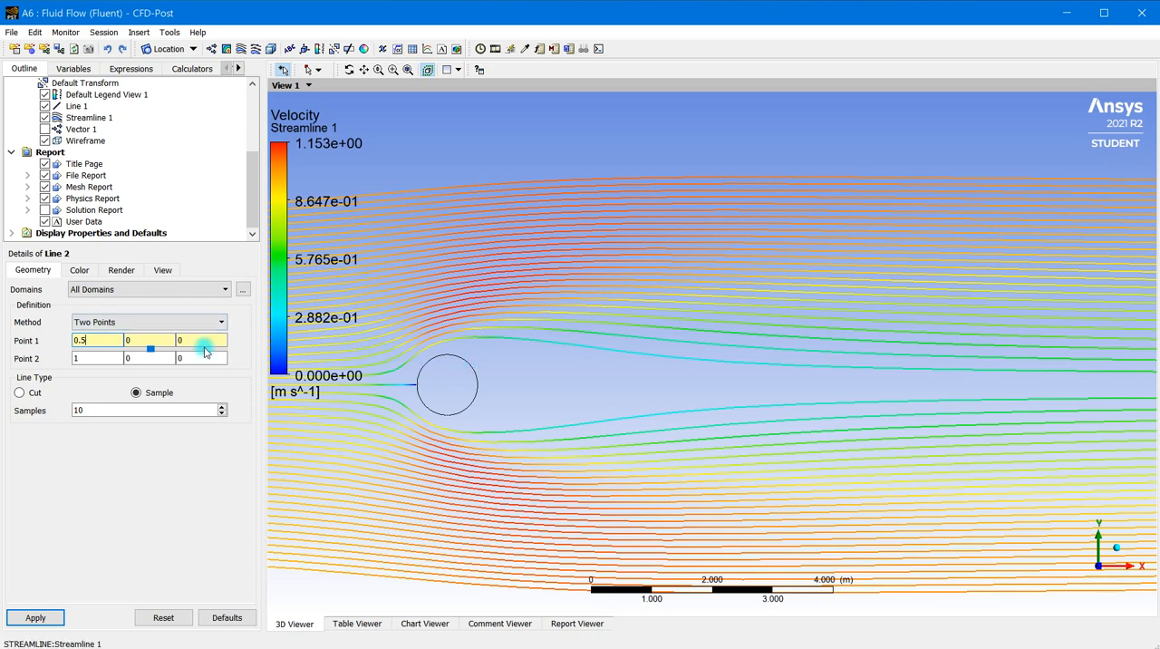
{"action": "left_click", "coordinate": [149, 339]}
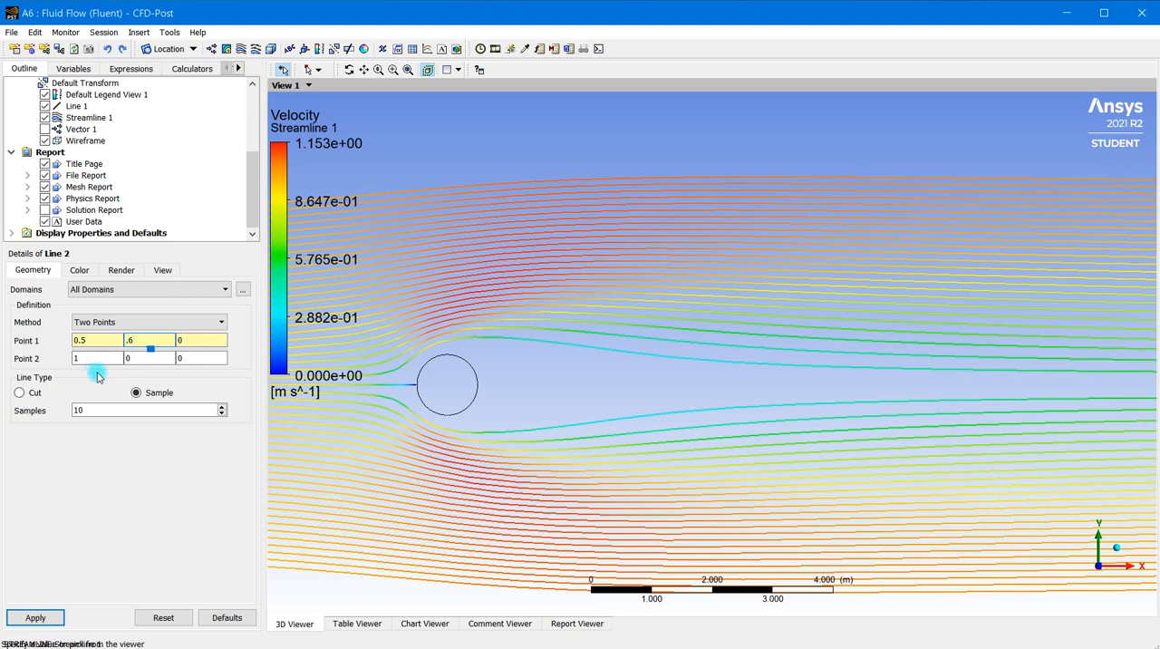
{"action": "left_click", "coordinate": [93, 358]}
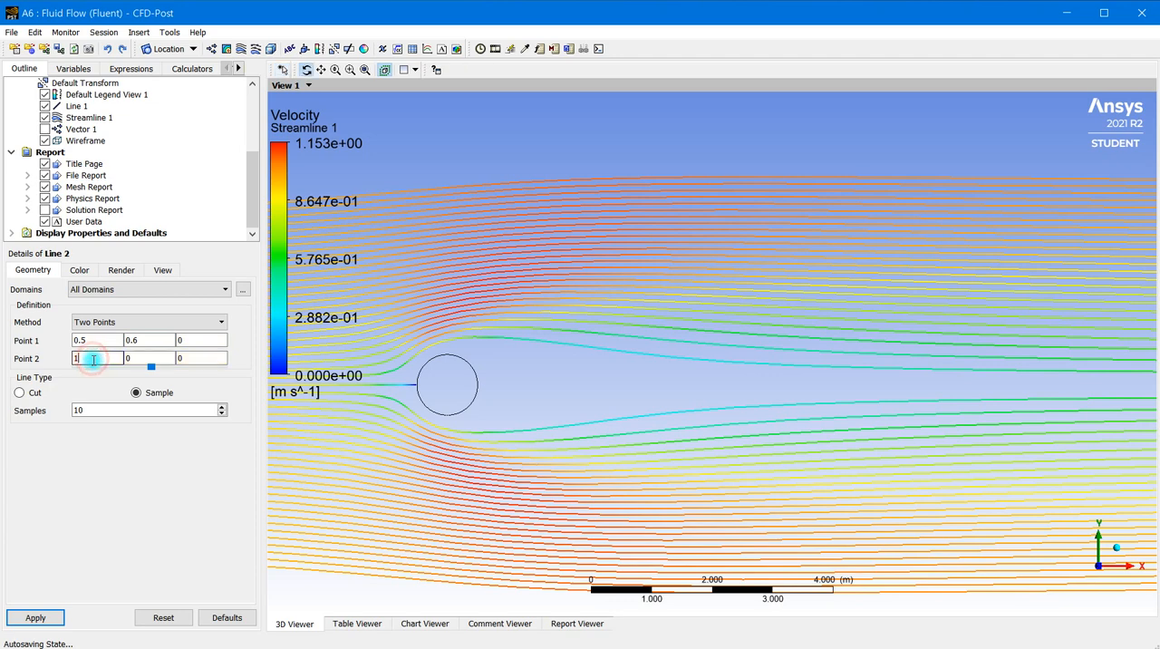
{"action": "left_click_drag", "start_coordinate": [93, 359], "coordinate": [56, 370]}
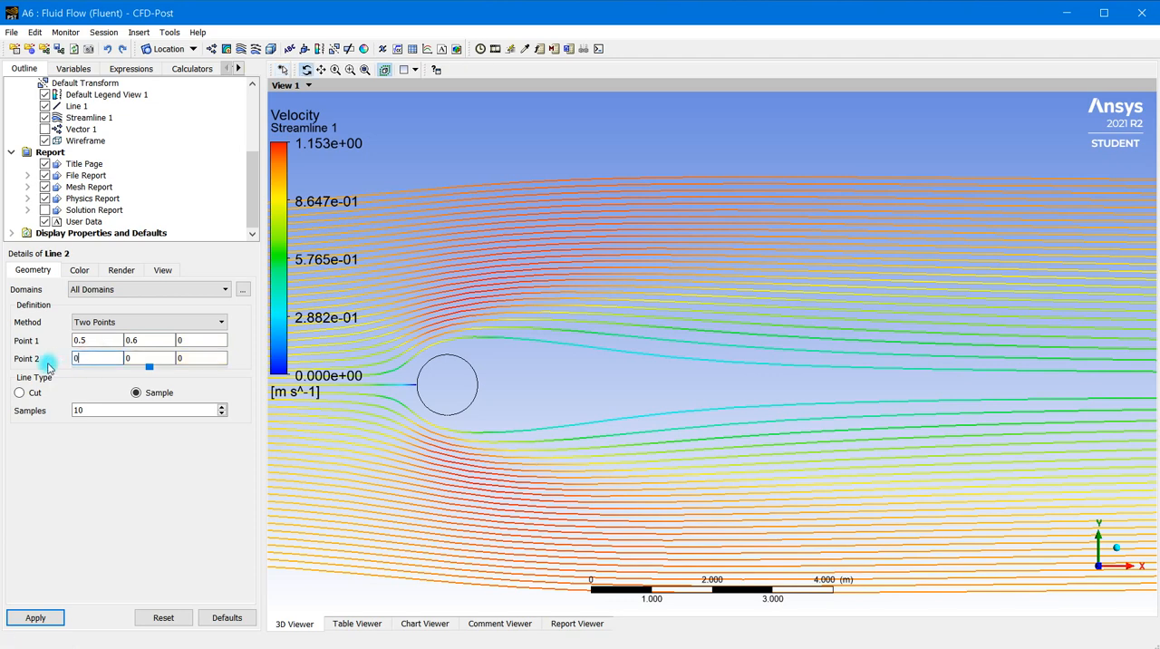
{"action": "type", "text": "0.5"}
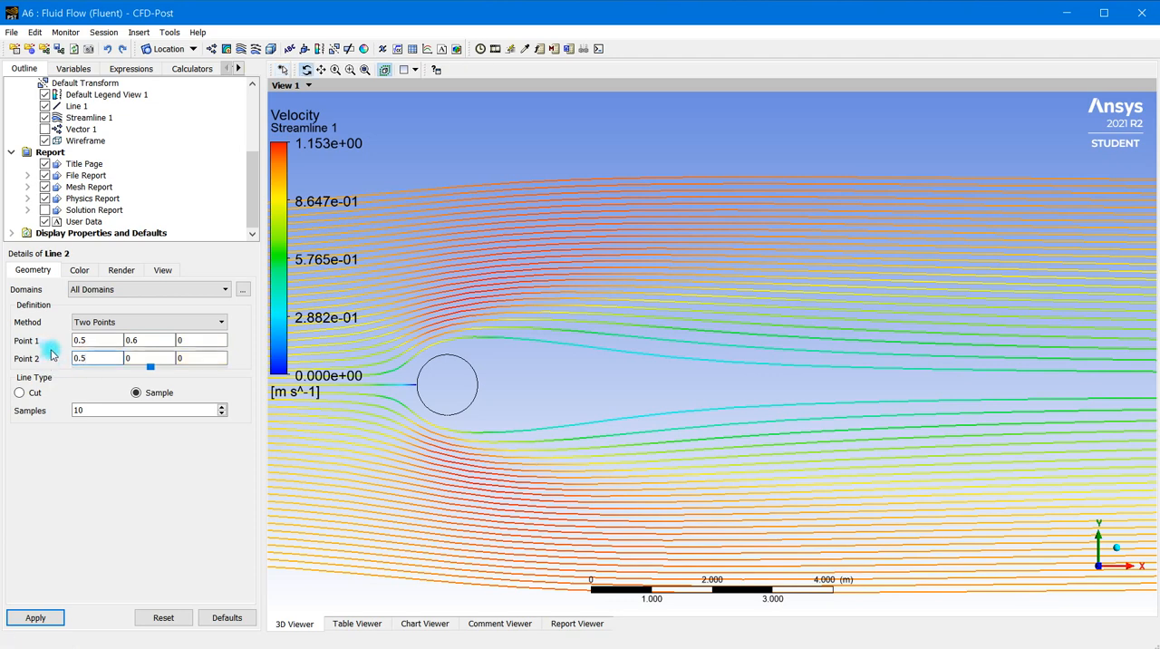
{"action": "left_click", "coordinate": [127, 340]}
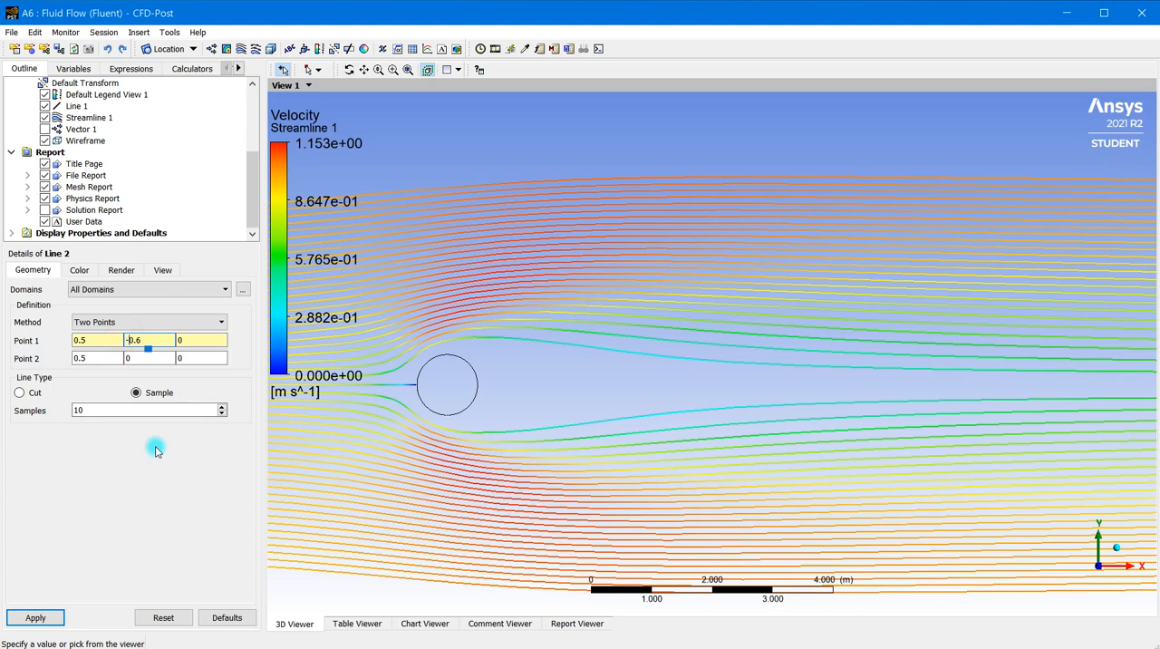
{"action": "left_click_drag", "start_coordinate": [136, 359], "coordinate": [111, 359]}
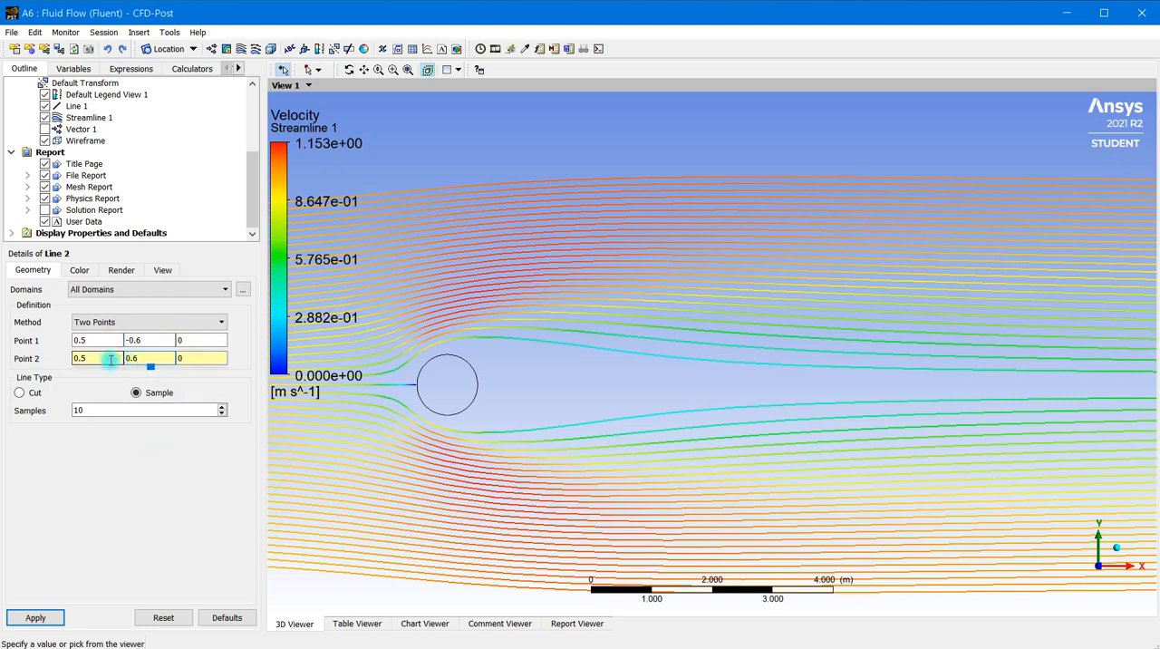
Set the number of samples on Line 2 to 4 and apply the line definition
{"action": "double_click", "coordinate": [96, 413]}
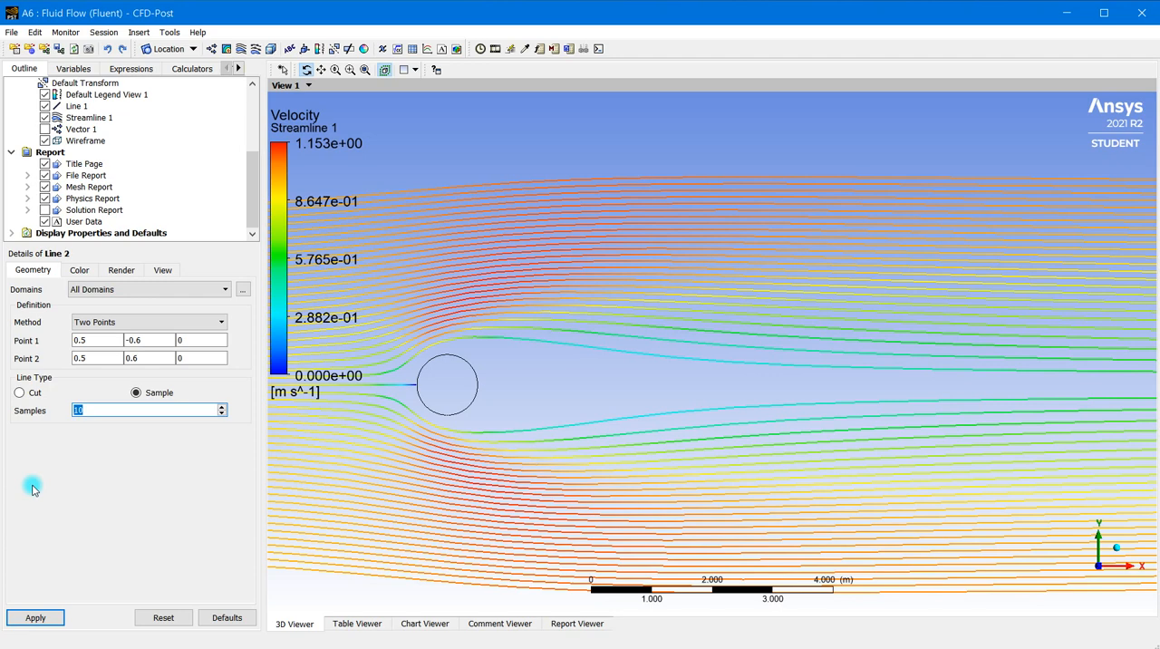
{"action": "left_click", "coordinate": [49, 621]}
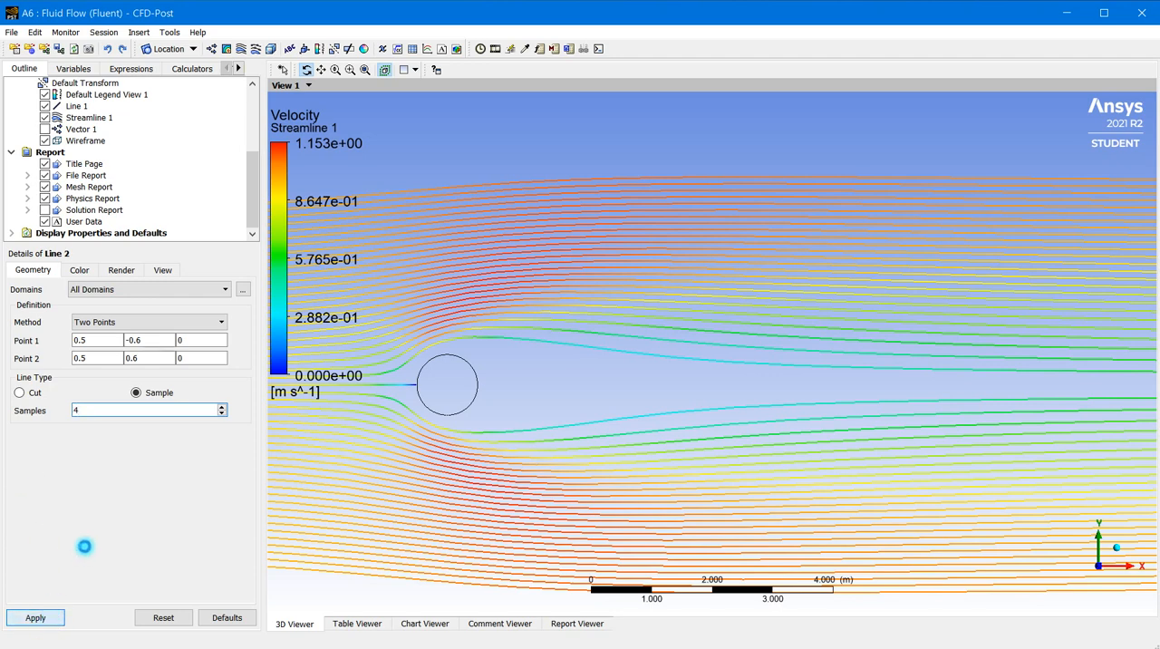
{"action": "scroll", "coordinate": [492, 382], "scroll_direction": "up", "scroll_amount": 2}
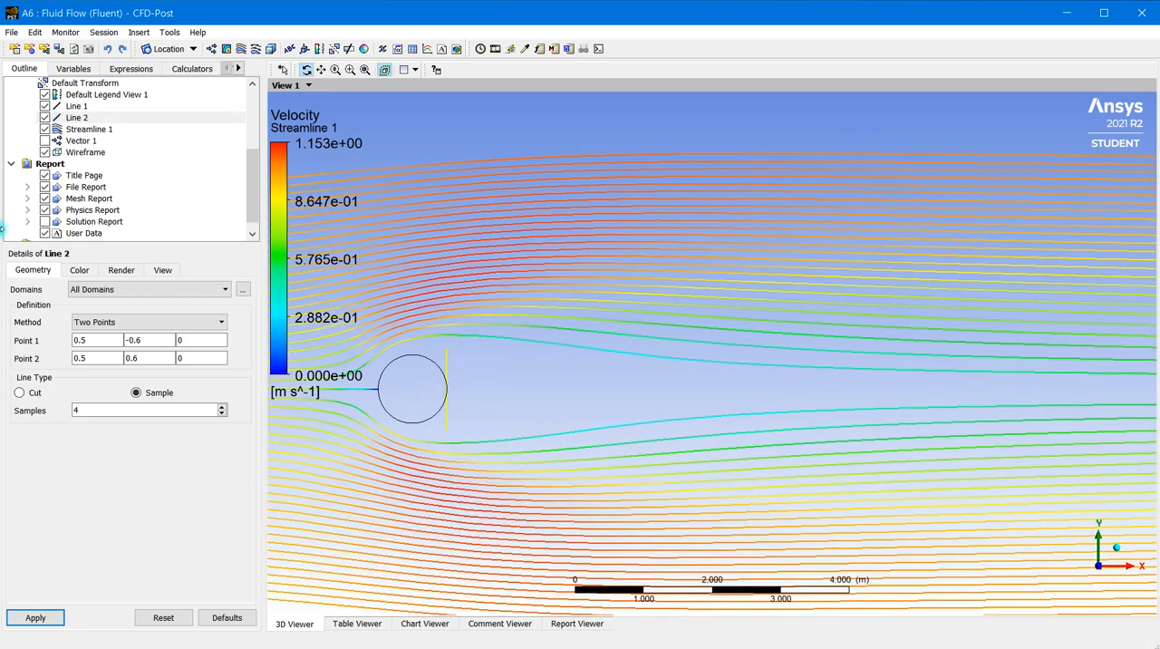
Duplicate Streamline 1 under the default name
{"action": "left_click", "coordinate": [77, 129]}
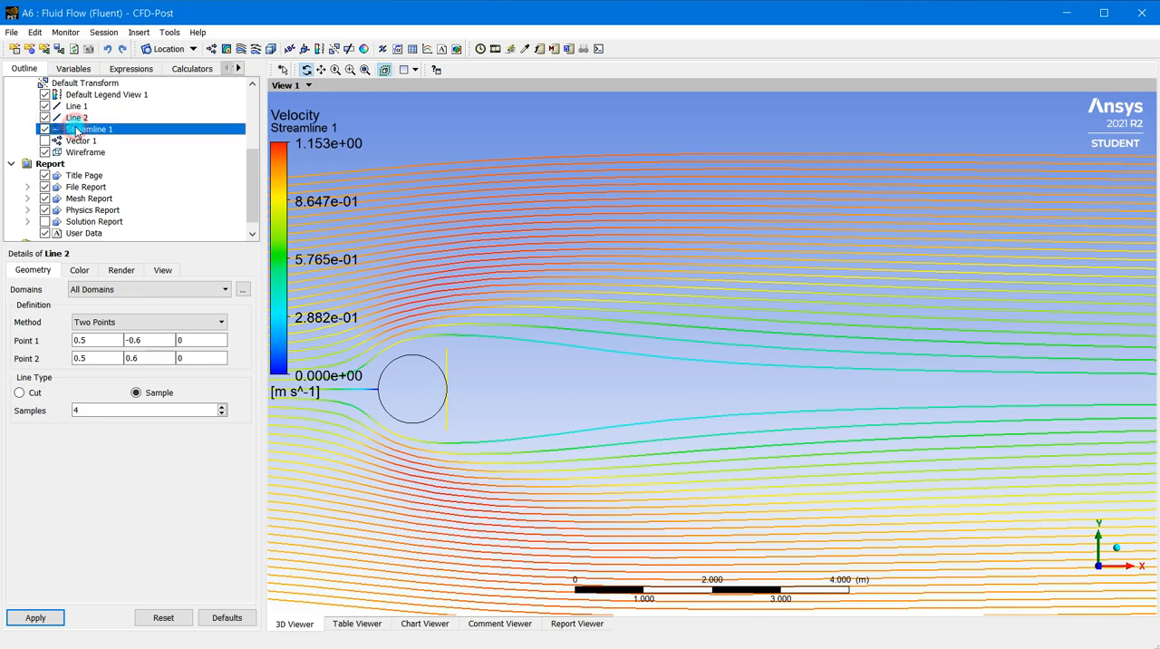
{"action": "right_click", "coordinate": [77, 132]}
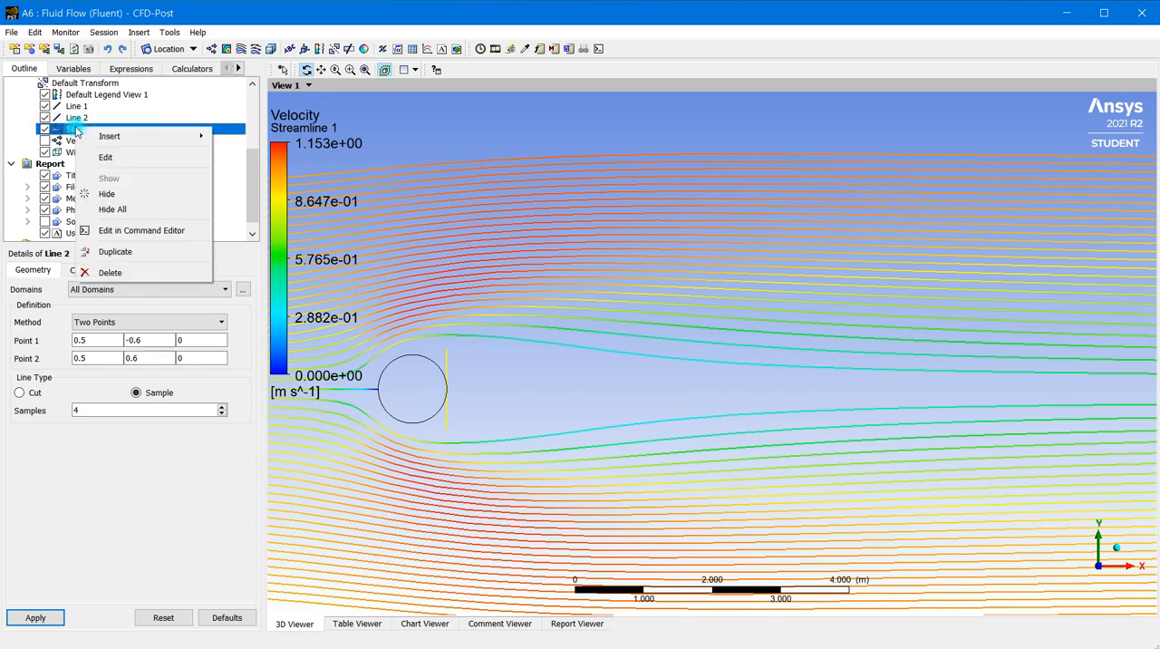
{"action": "left_click", "coordinate": [118, 251]}
{"action": "left_click", "coordinate": [156, 309]}
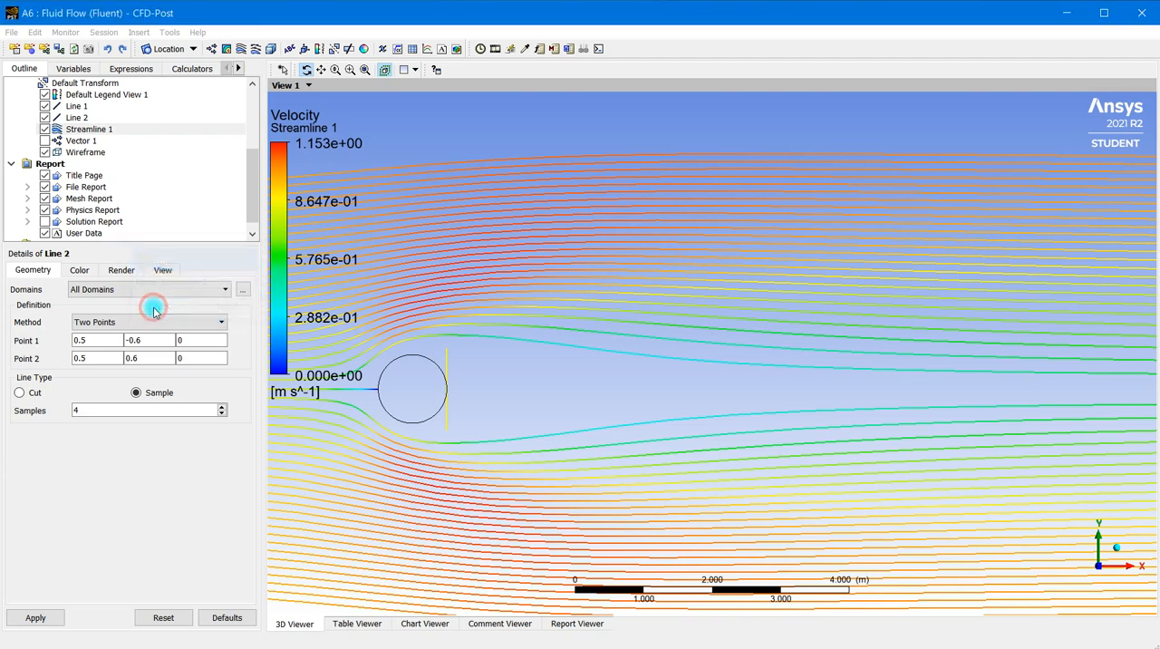
{"action": "left_click", "coordinate": [101, 142]}
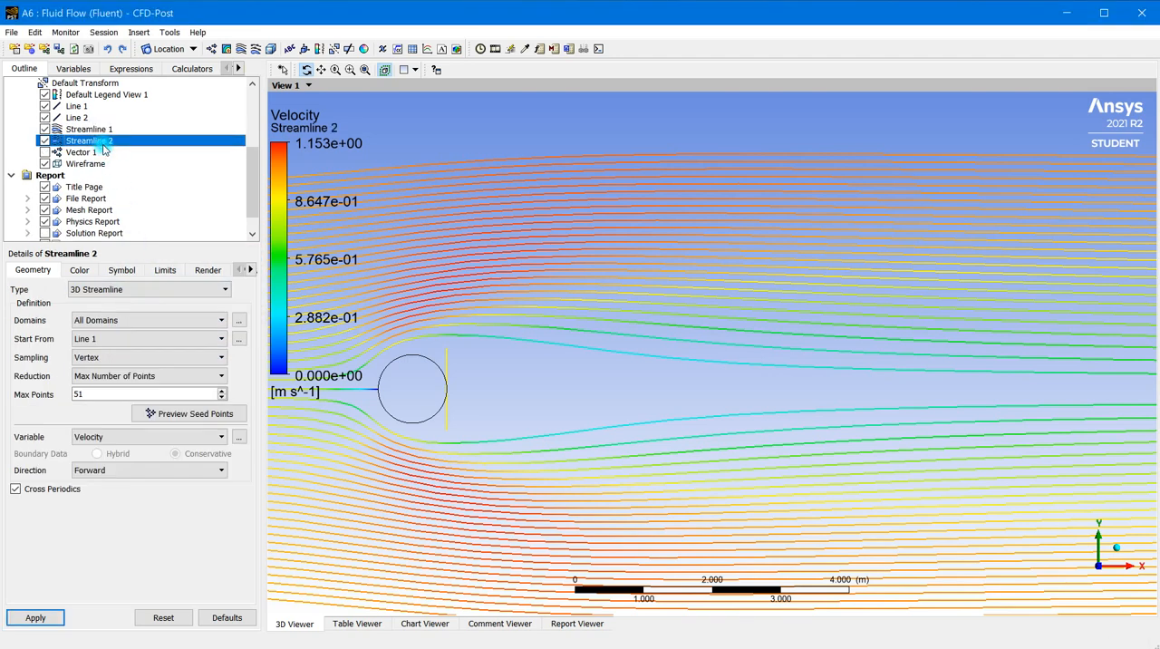
{"action": "left_click", "coordinate": [122, 340]}
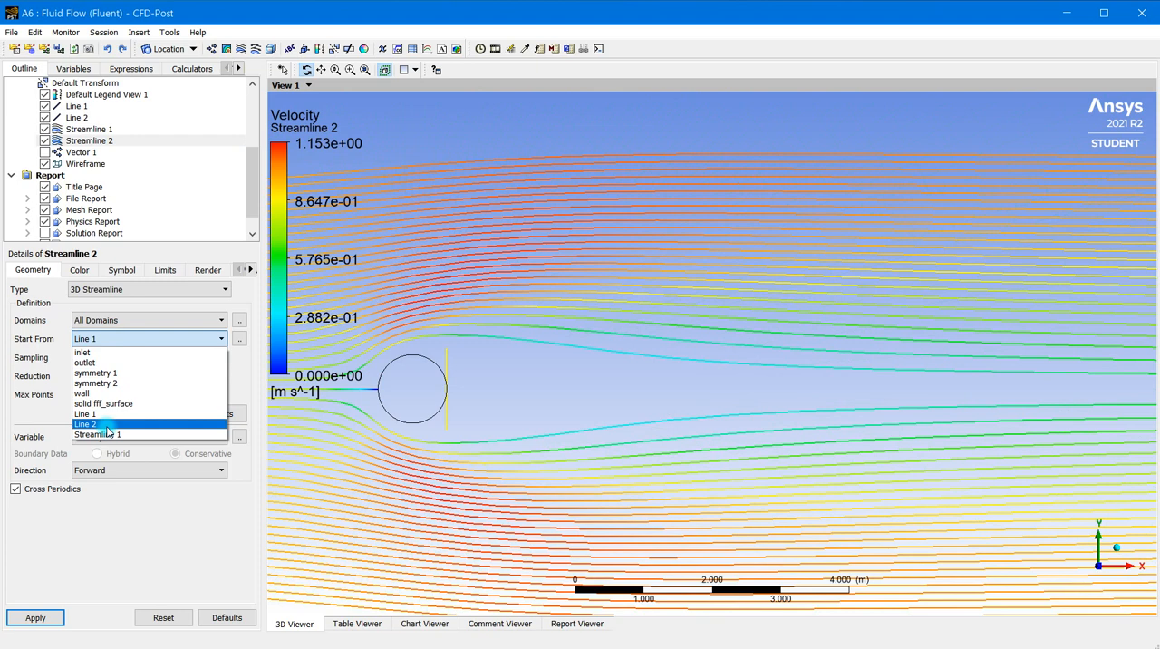
{"action": "left_click", "coordinate": [107, 424]}
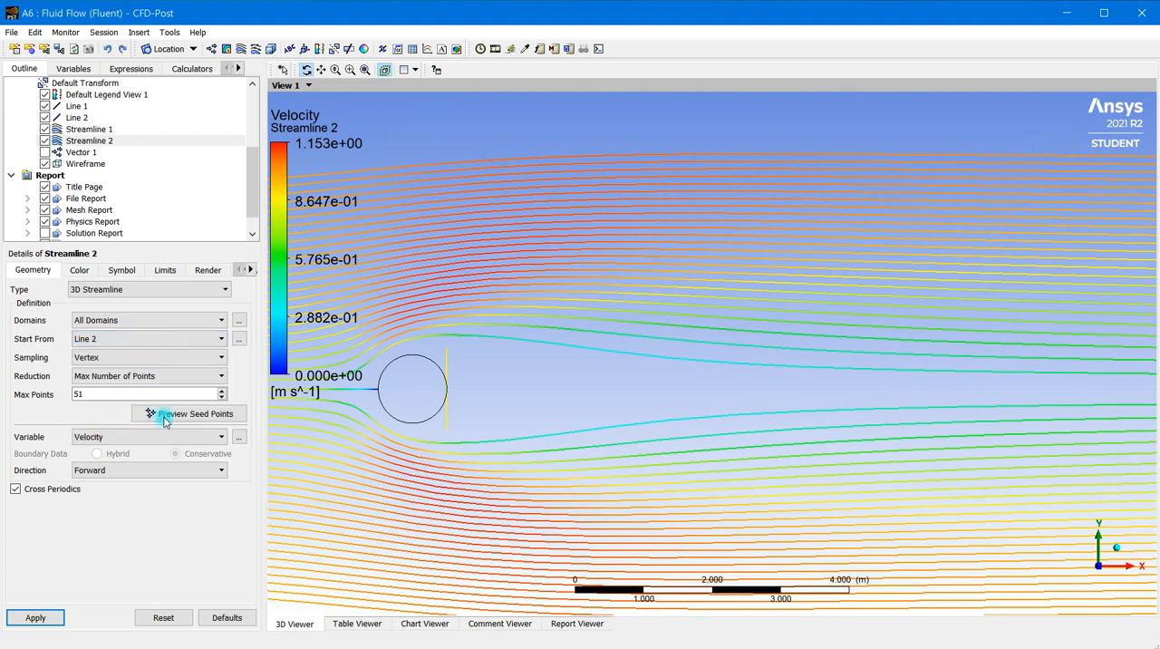
{"action": "left_click", "coordinate": [77, 118]}
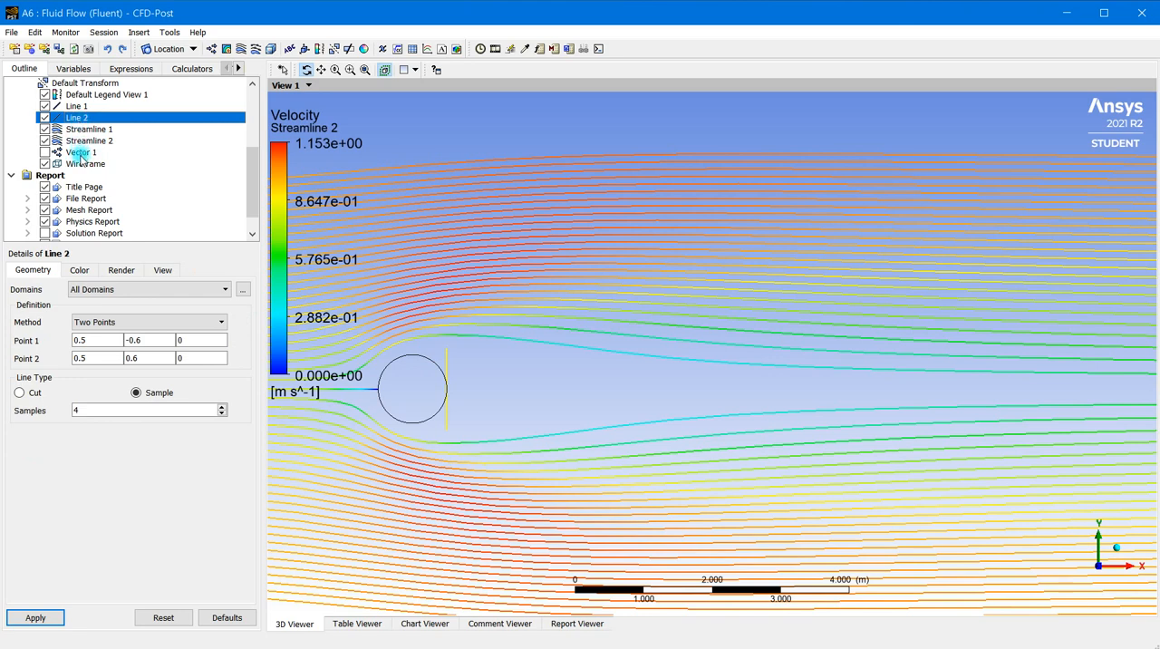
Start Streamline 2 from Line 2 with a maximum of 4 points and preview its seed points
{"action": "left_click", "coordinate": [86, 142]}
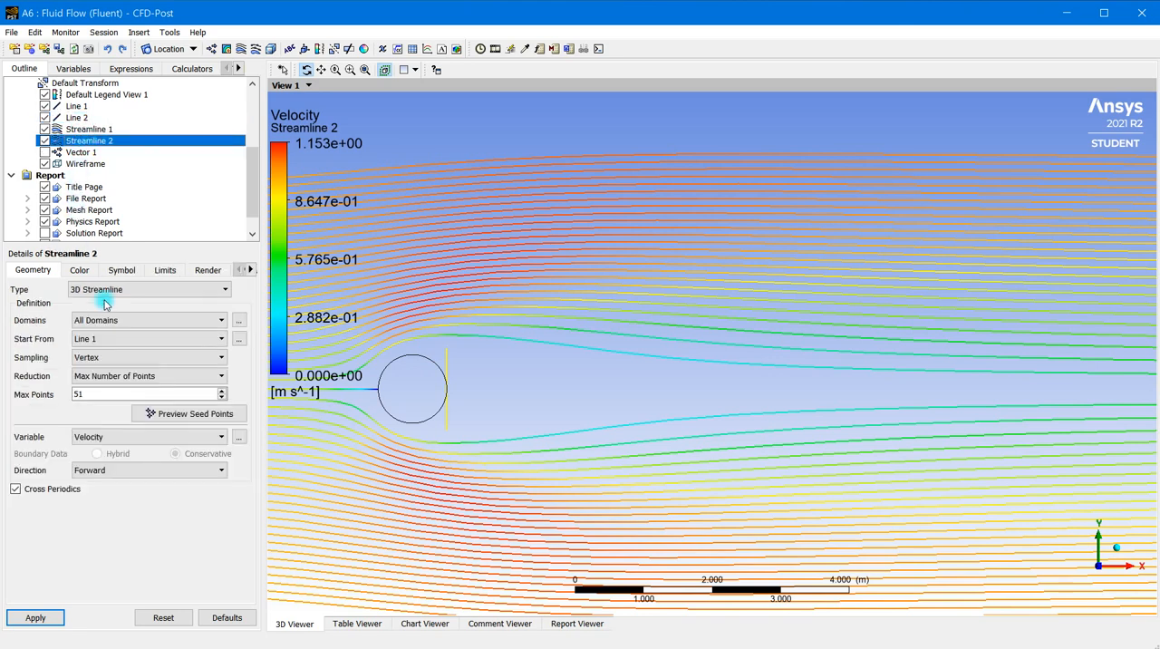
{"action": "left_click", "coordinate": [117, 339]}
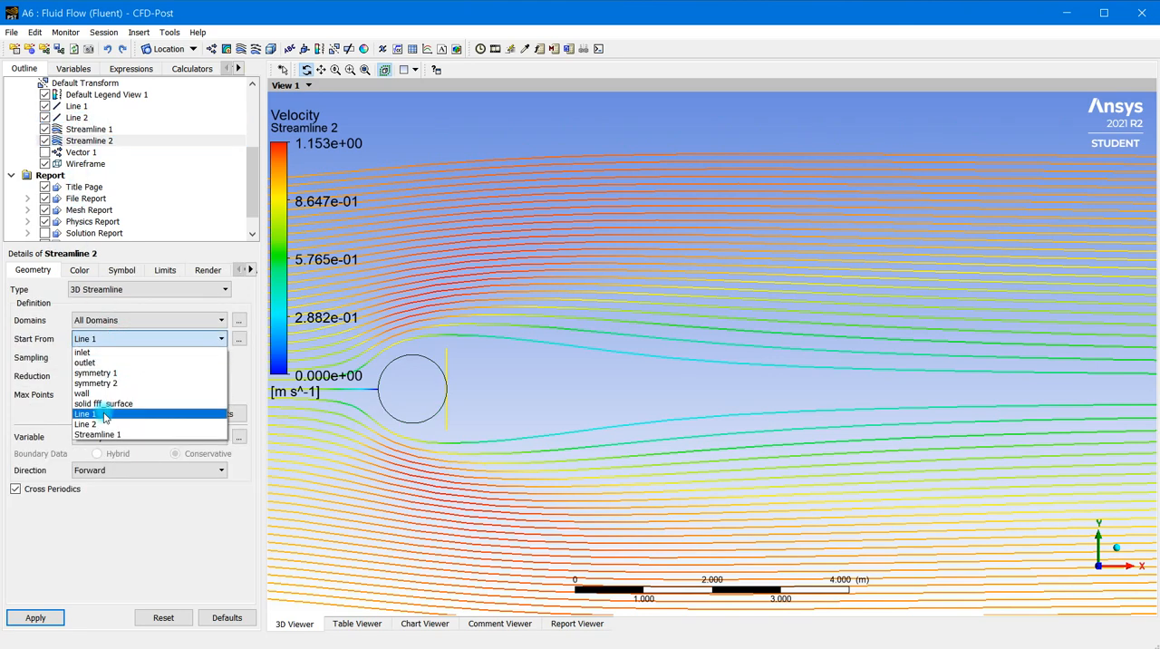
{"action": "left_click", "coordinate": [90, 423]}
{"action": "double_click", "coordinate": [100, 395]}
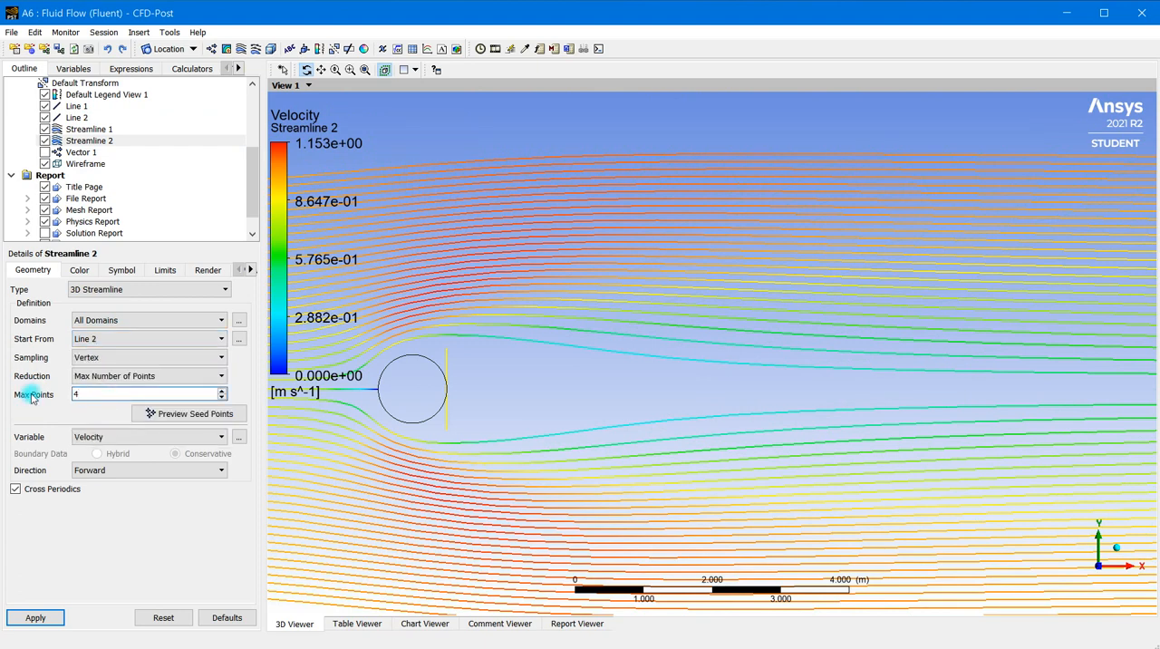
{"action": "left_click", "coordinate": [150, 415]}
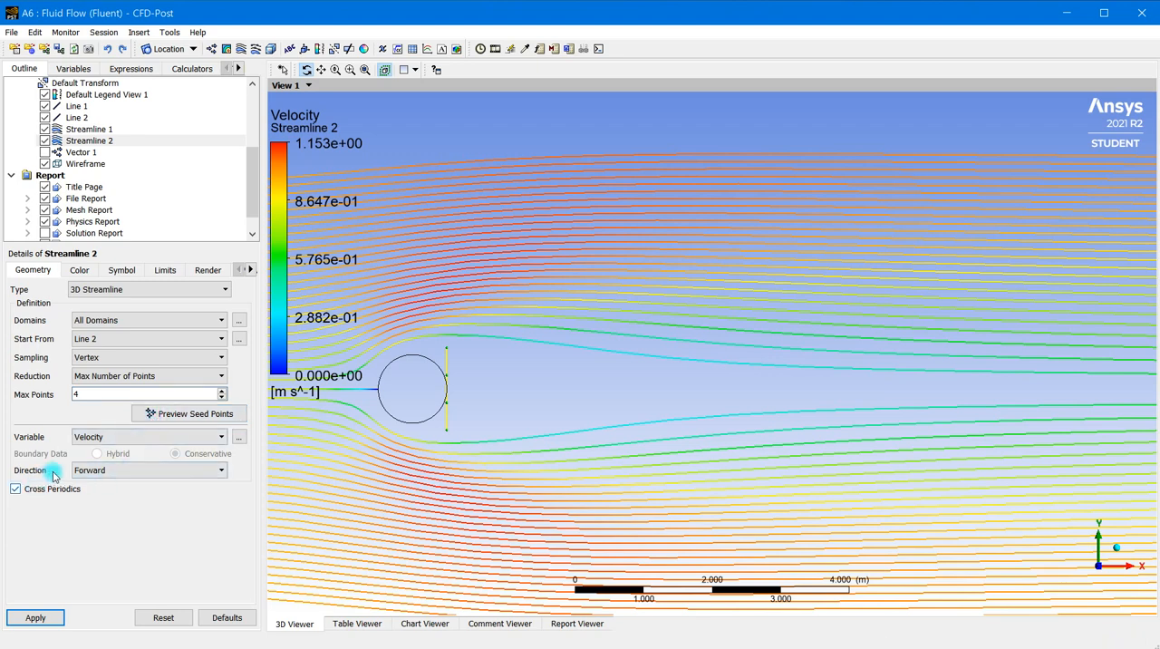
Set the direction of Streamline 2 to Forward and Backward and apply it
{"action": "left_click", "coordinate": [119, 471]}
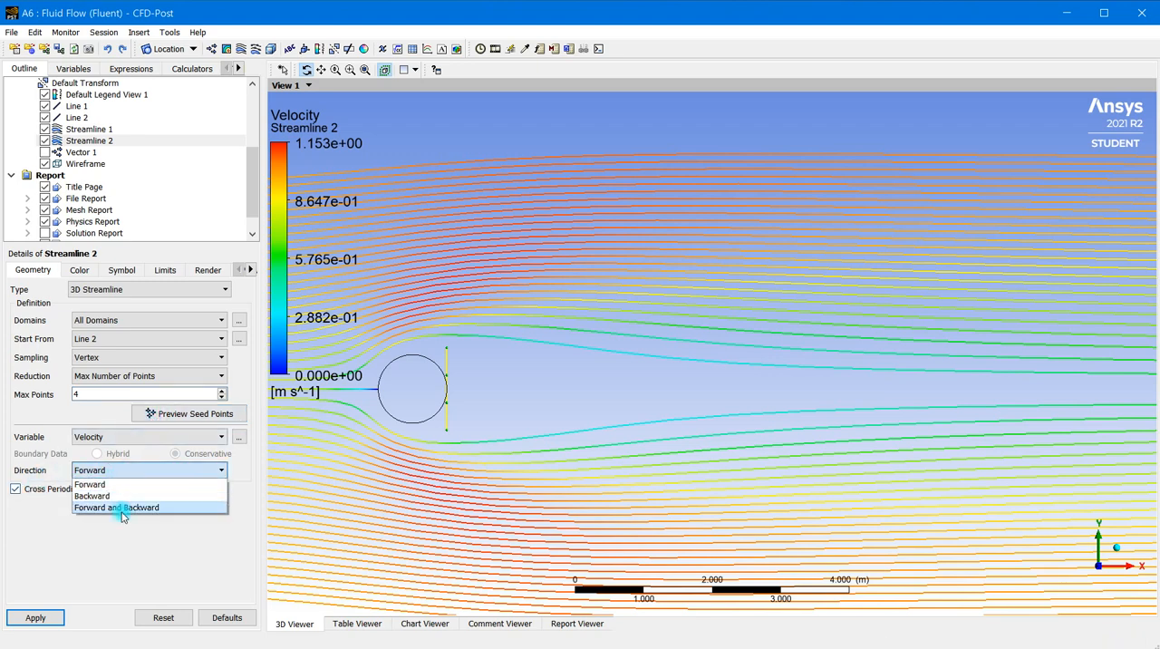
{"action": "left_click", "coordinate": [132, 510]}
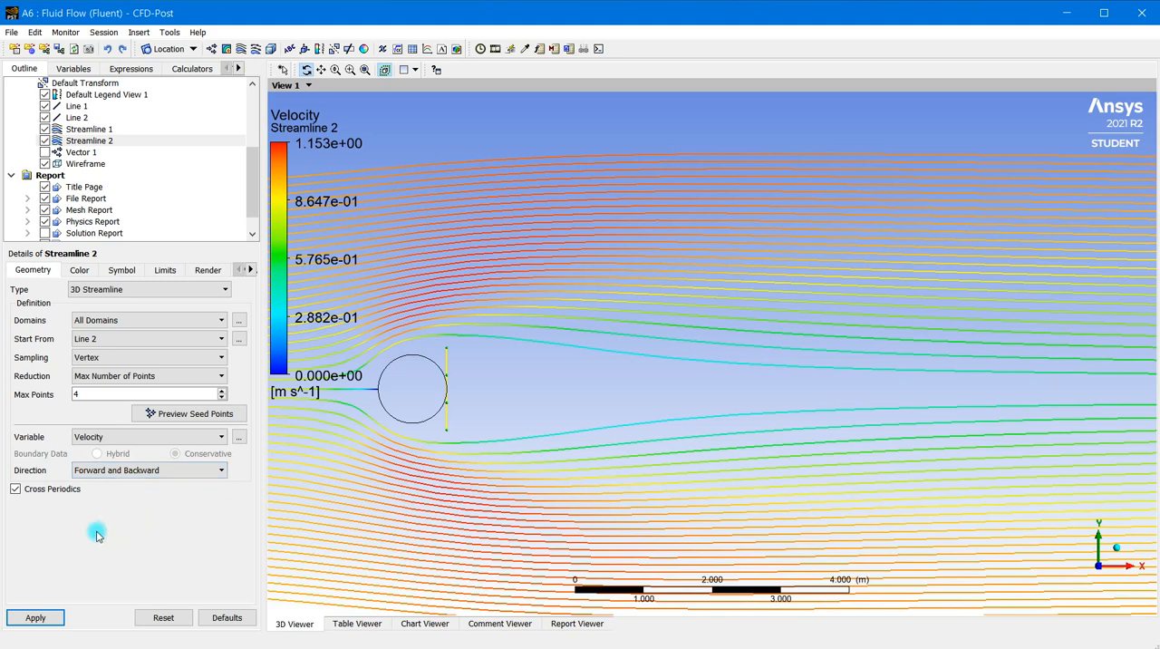
{"action": "left_click", "coordinate": [36, 617]}
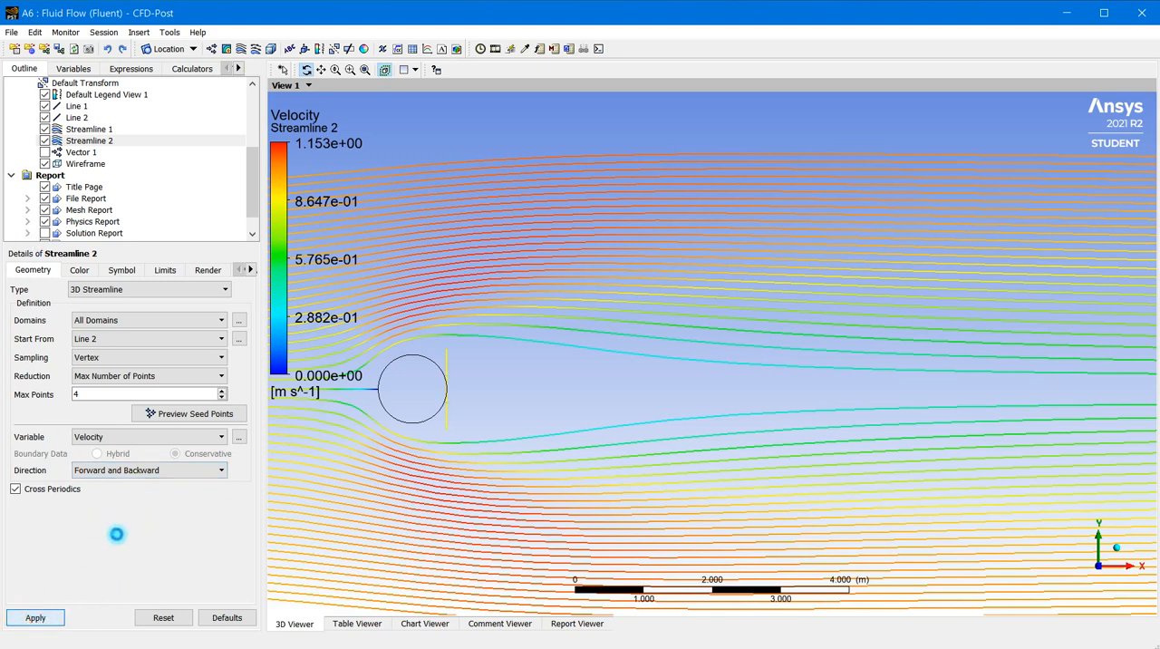
Hide Streamline 1 so that only Streamline 2 is shown around the cylinder and its wake
{"action": "scroll", "coordinate": [465, 395], "scroll_direction": "up", "scroll_amount": 1}
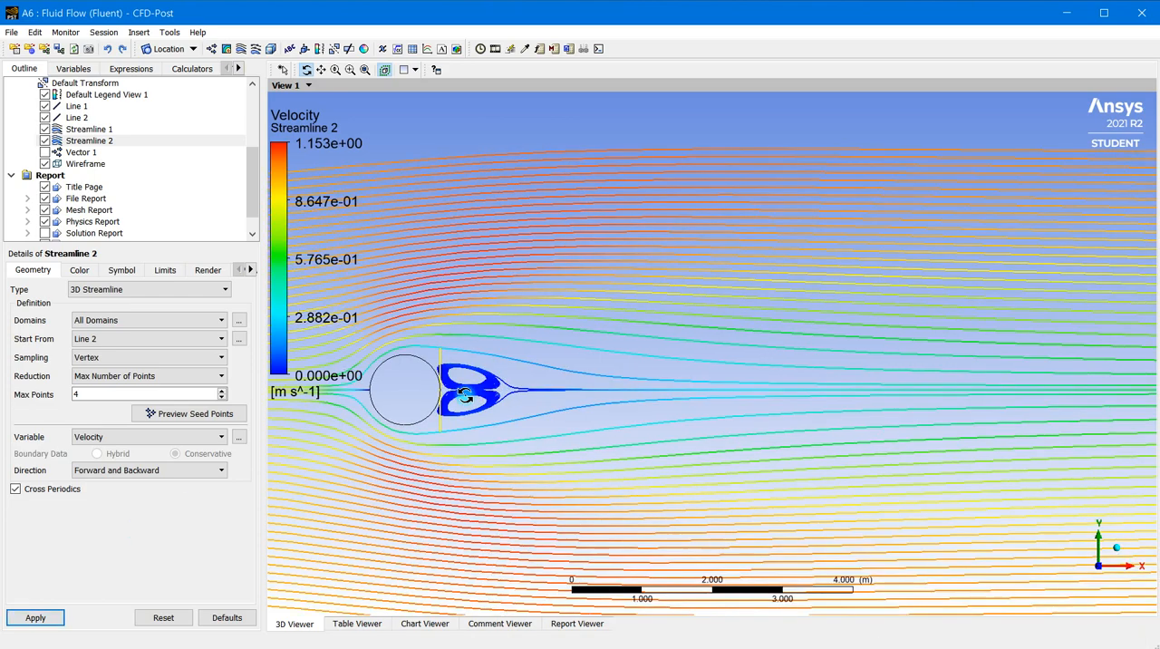
{"action": "scroll", "coordinate": [463, 399], "scroll_direction": "up", "scroll_amount": 4}
{"action": "left_click", "coordinate": [88, 142]}
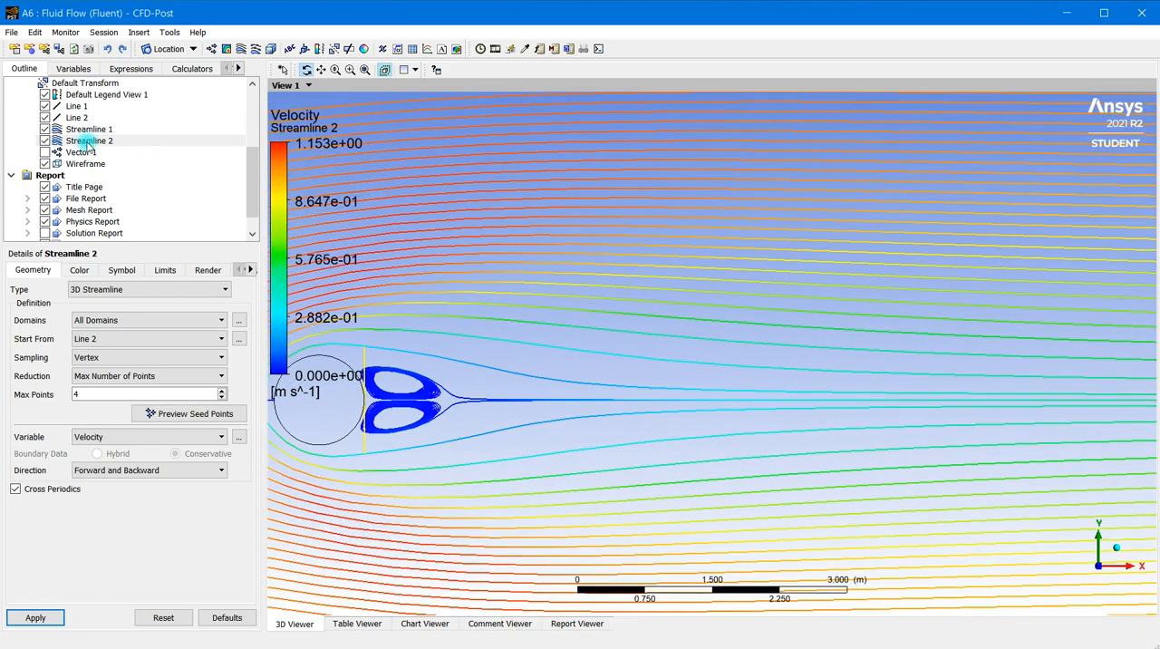
{"action": "left_click", "coordinate": [53, 132]}
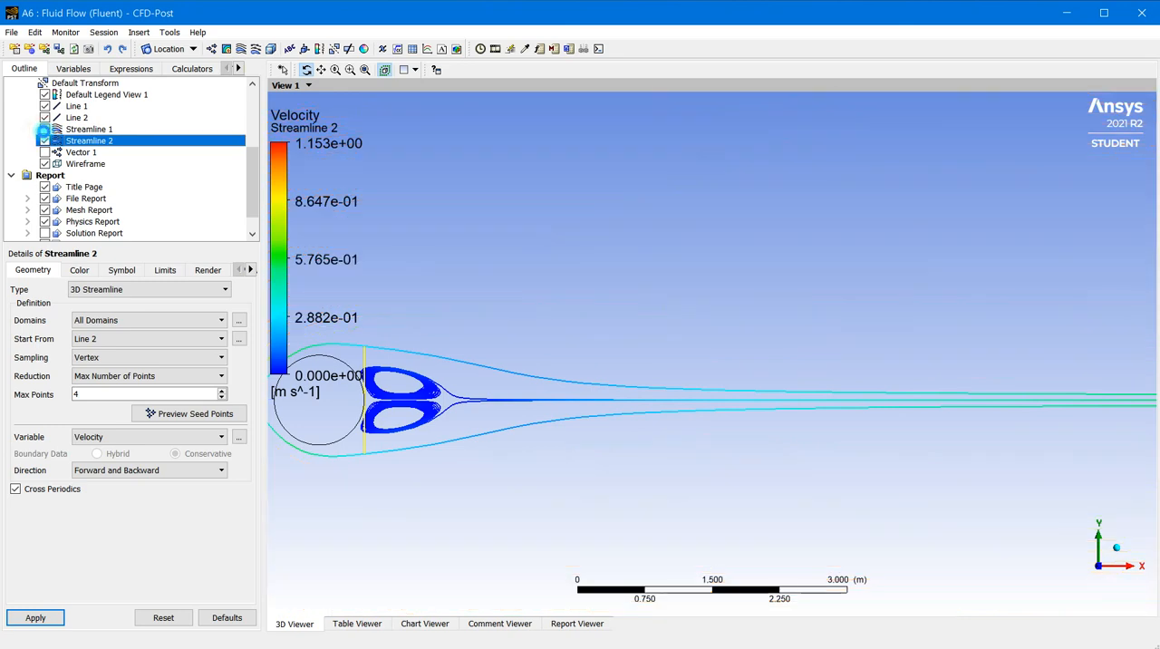
{"action": "scroll", "coordinate": [359, 422], "scroll_direction": "up", "scroll_amount": 3}
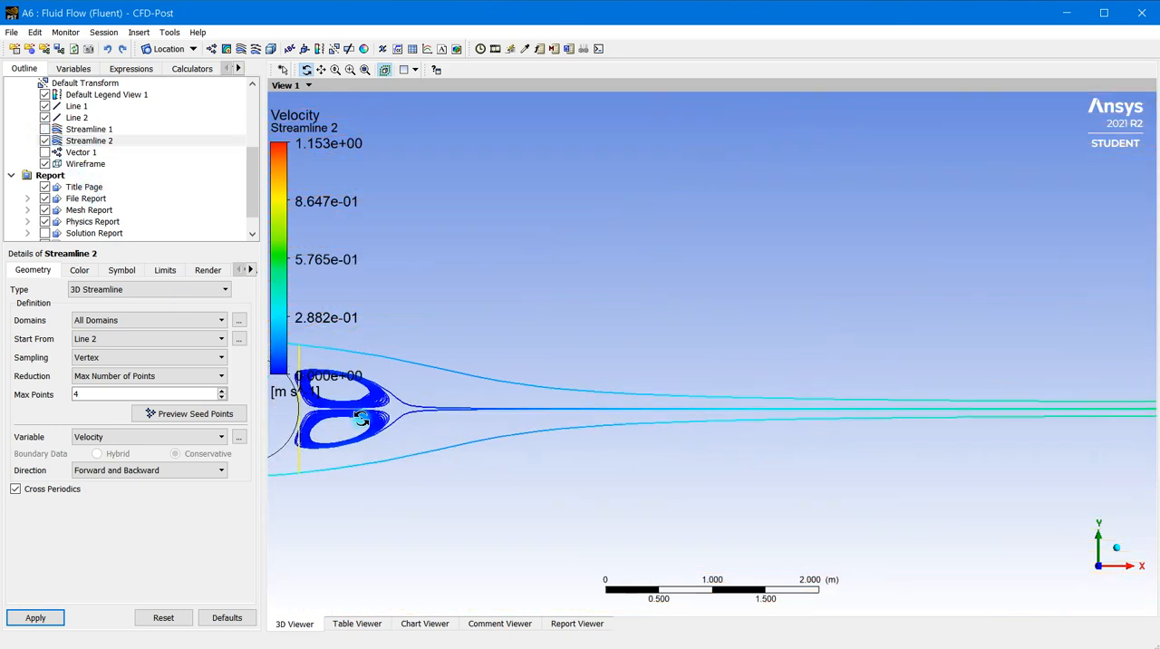
{"action": "middle_click_drag", "start_coordinate": [408, 450], "coordinate": [856, 411], "text": "ctrl"}
{"action": "scroll", "coordinate": [736, 388], "scroll_direction": "up", "scroll_amount": 2}
{"action": "scroll", "coordinate": [734, 388], "scroll_direction": "up", "scroll_amount": 4}
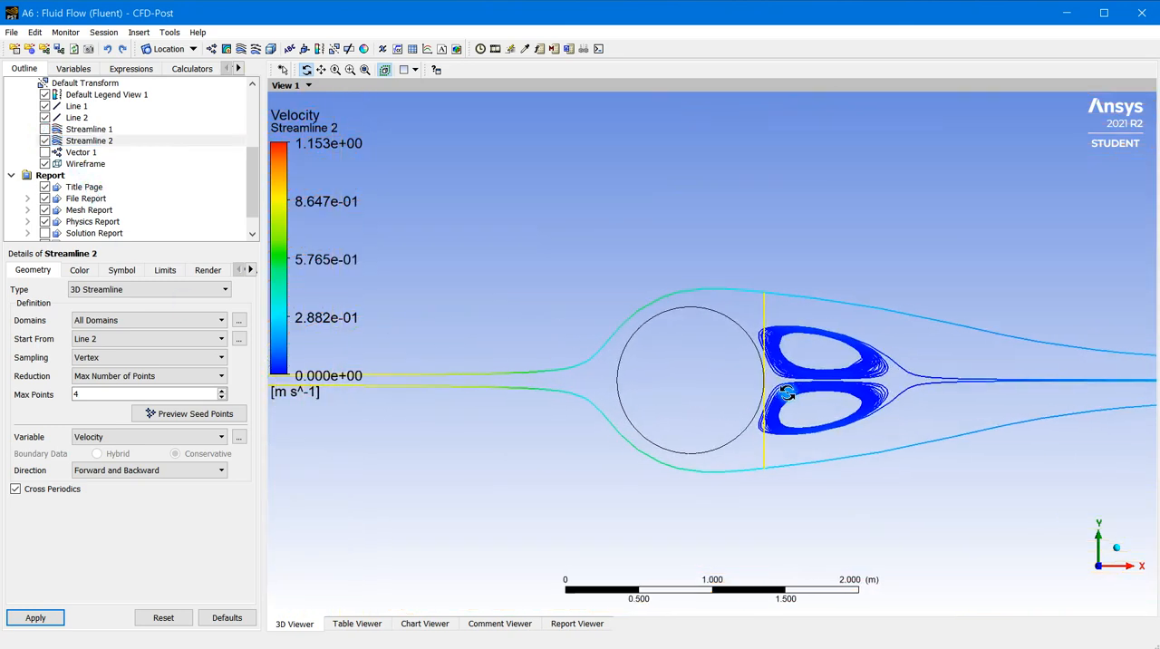
{"action": "scroll", "coordinate": [814, 407], "scroll_direction": "down", "scroll_amount": 1}
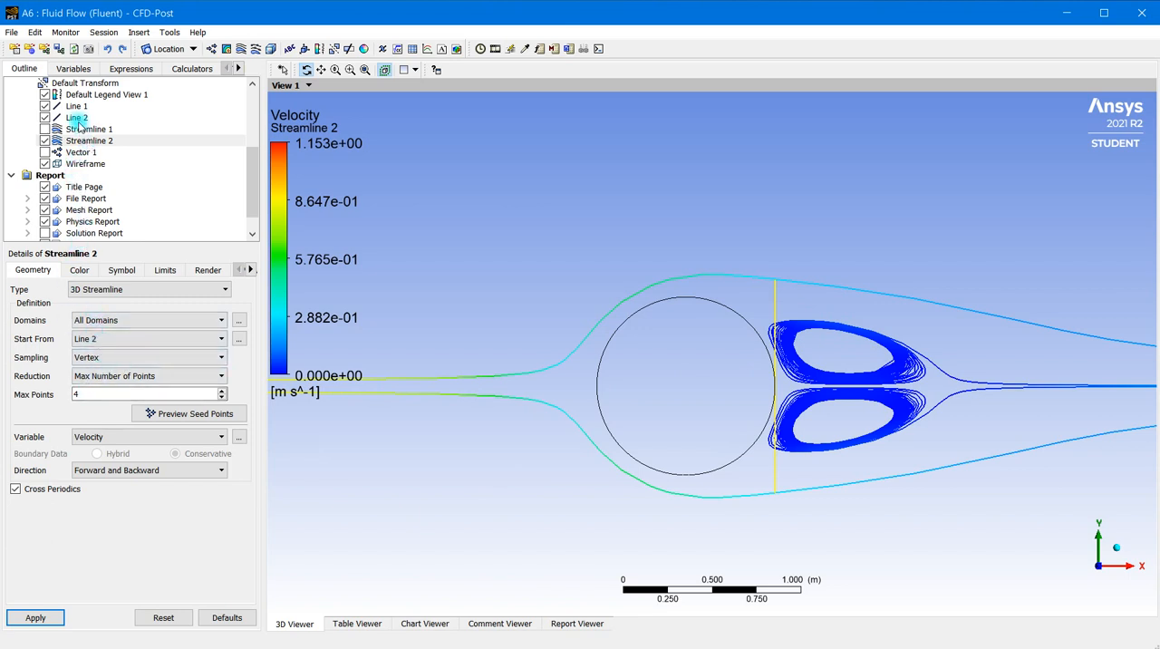
Set the number of samples on Line 2 to 6 and apply the change
{"action": "left_click", "coordinate": [76, 118]}
{"action": "left_click_drag", "start_coordinate": [109, 409], "coordinate": [55, 409]}
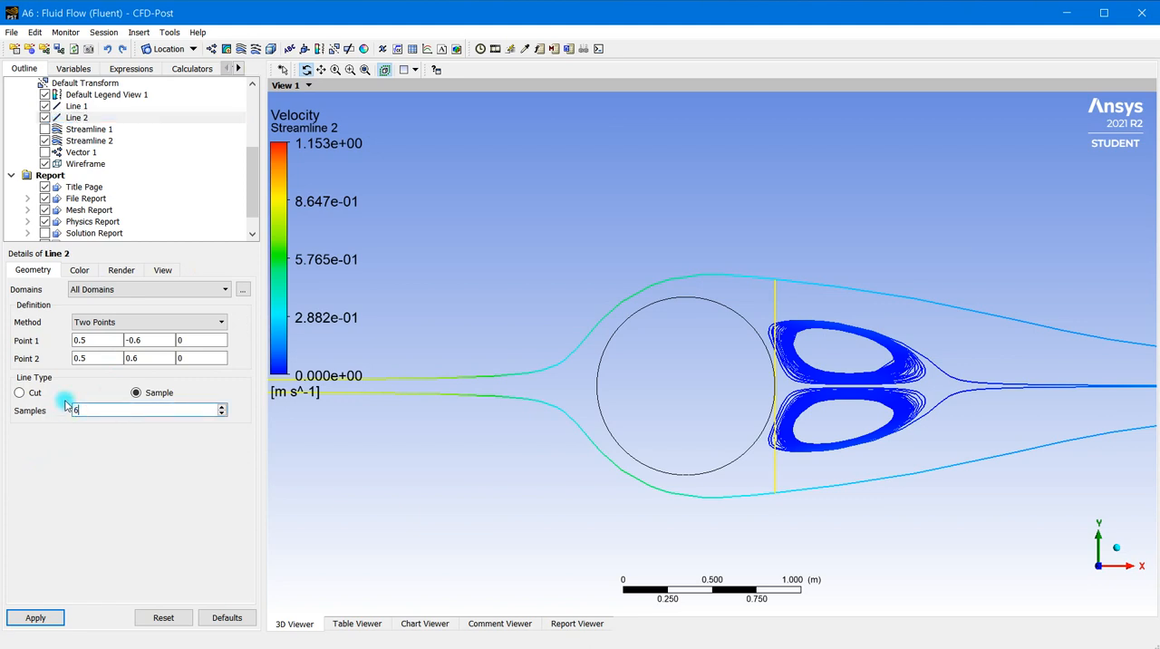
{"action": "left_click", "coordinate": [38, 617]}
Raise the maximum number of points of Streamline 2 to 6 and apply it
{"action": "left_click", "coordinate": [88, 141]}
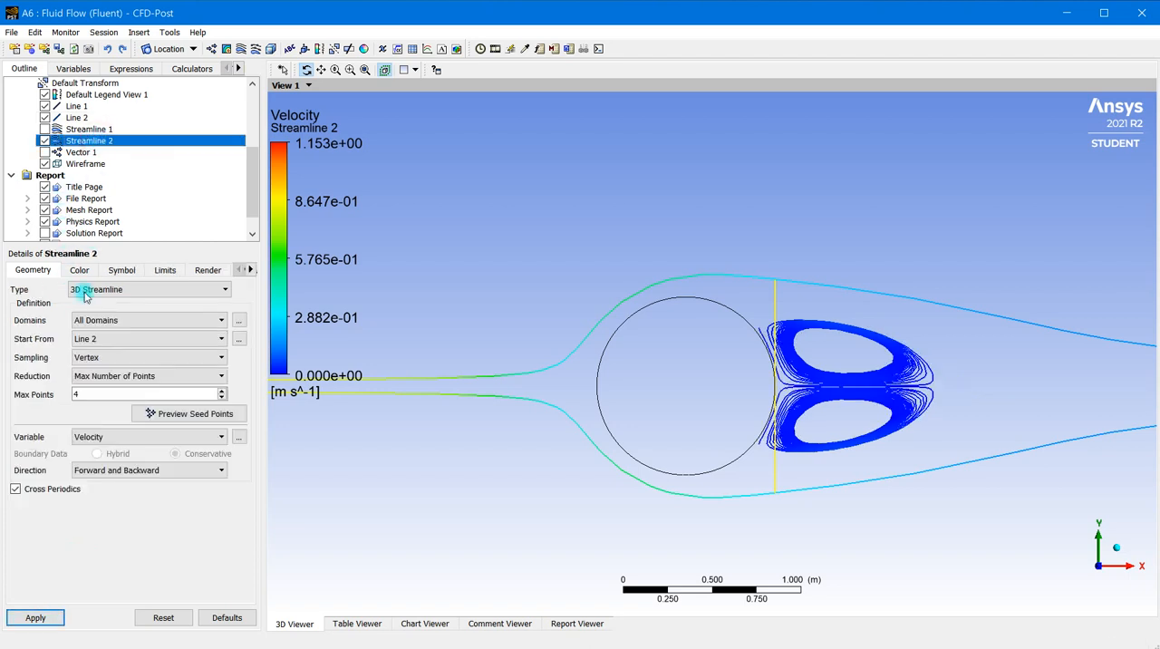
{"action": "double_click", "coordinate": [85, 395]}
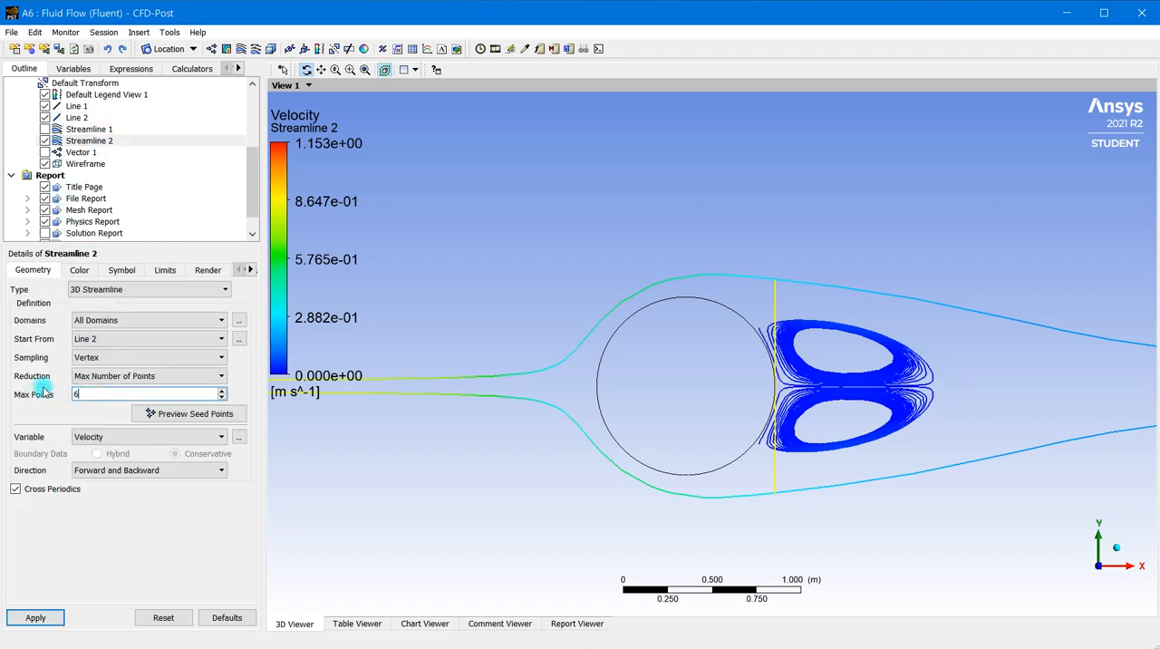
{"action": "left_click", "coordinate": [36, 618]}
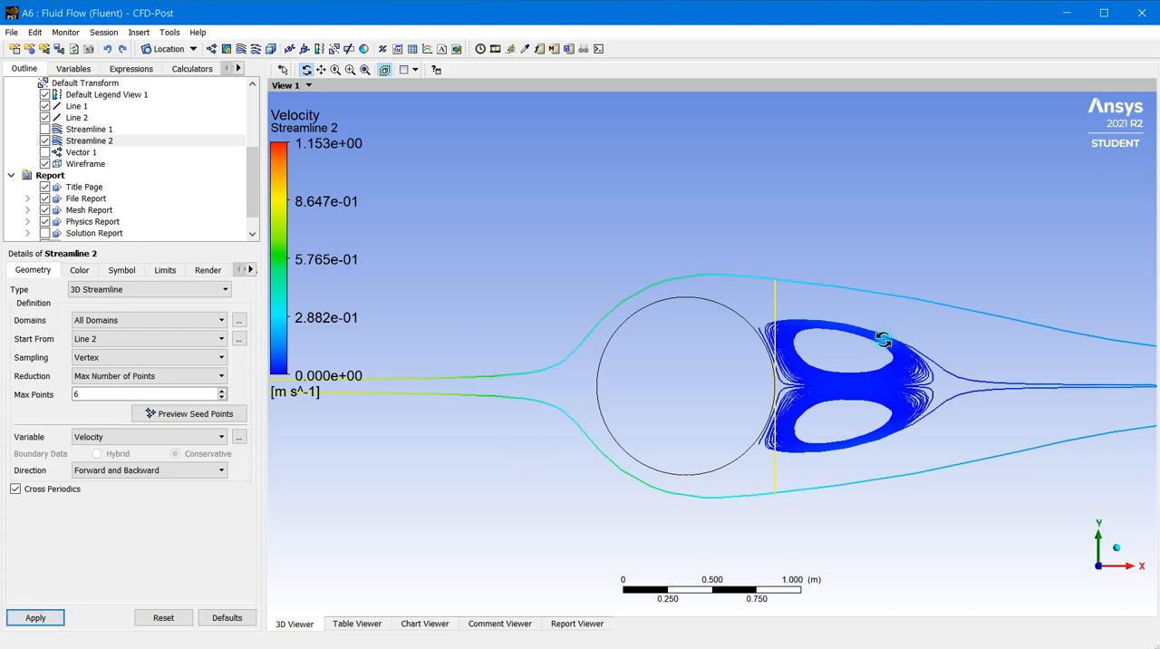
Examine the recirculation vortices behind the cylinder and the smoothness of their streamlines
{"action": "scroll", "coordinate": [897, 371], "scroll_direction": "up", "scroll_amount": 5}
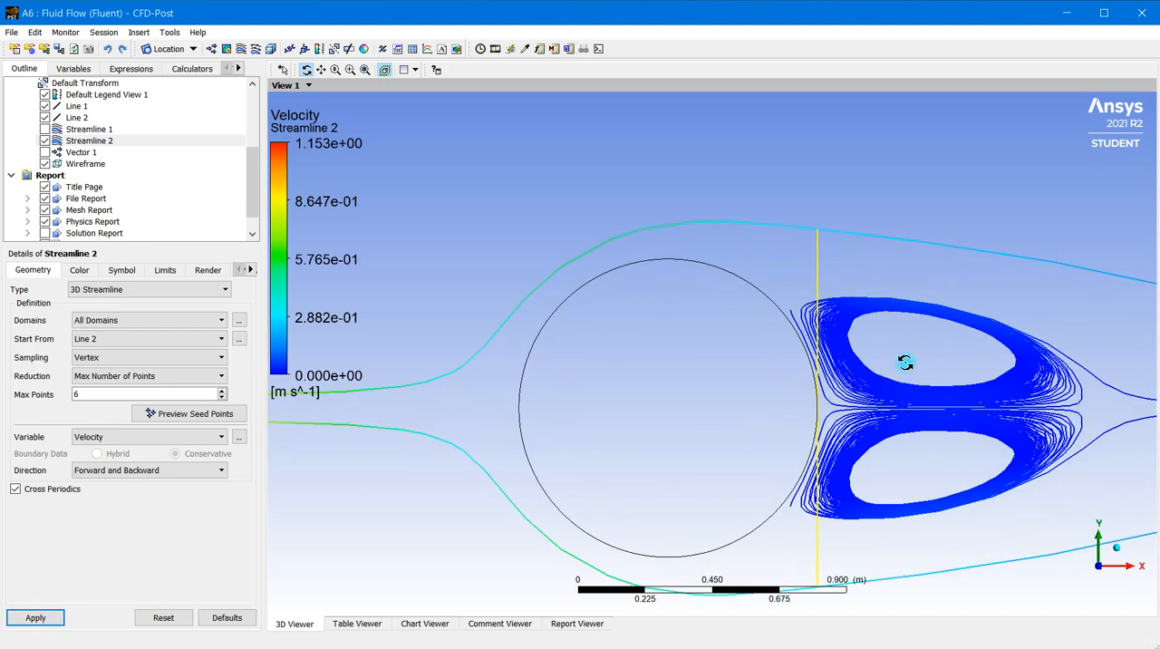
{"action": "scroll", "coordinate": [917, 367], "scroll_direction": "down", "scroll_amount": 5}
{"action": "middle_click_drag", "start_coordinate": [637, 435], "coordinate": [340, 419], "text": "ctrl"}
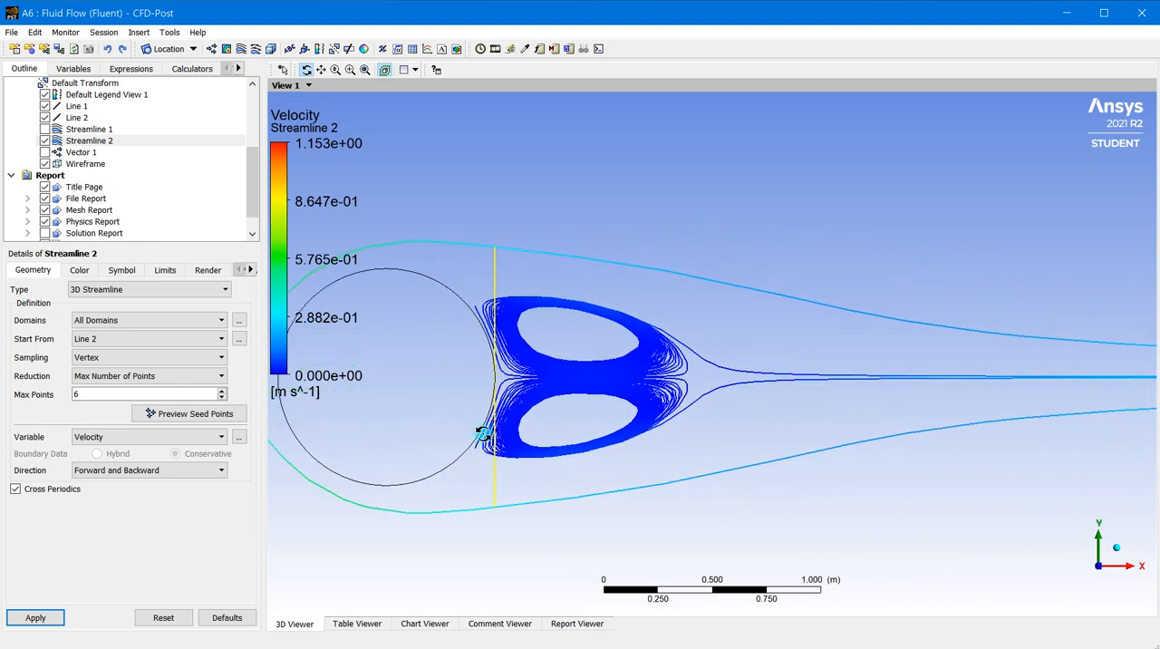
{"action": "scroll", "coordinate": [663, 446], "scroll_direction": "down", "scroll_amount": 8}
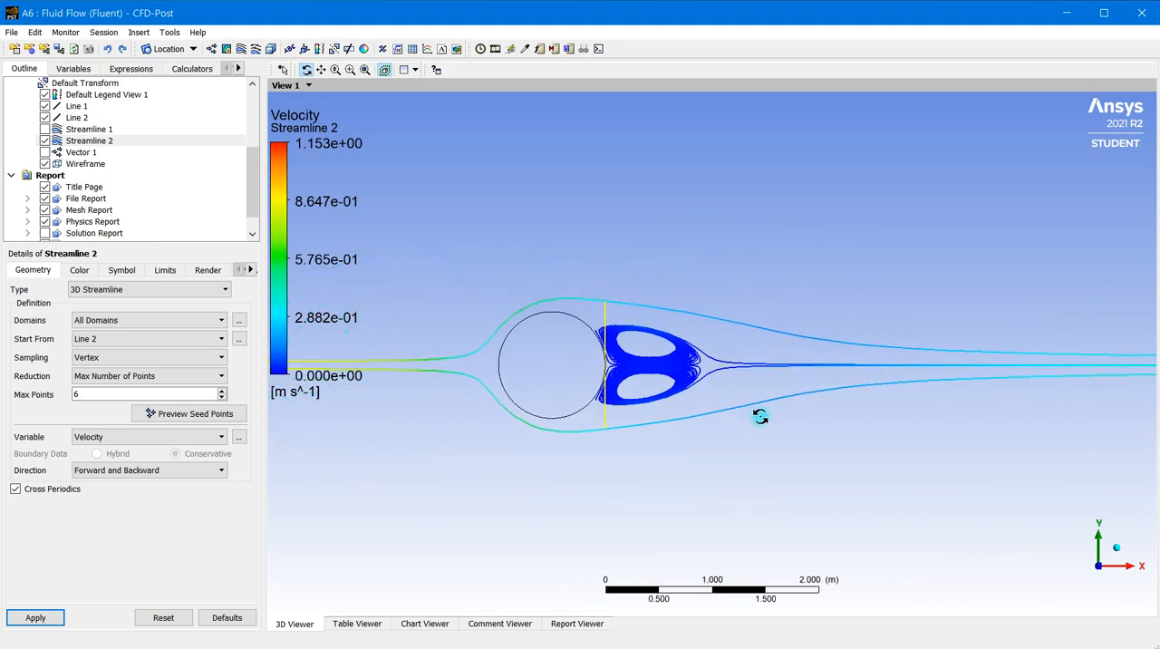
{"action": "scroll", "coordinate": [761, 414], "scroll_direction": "down", "scroll_amount": 4}
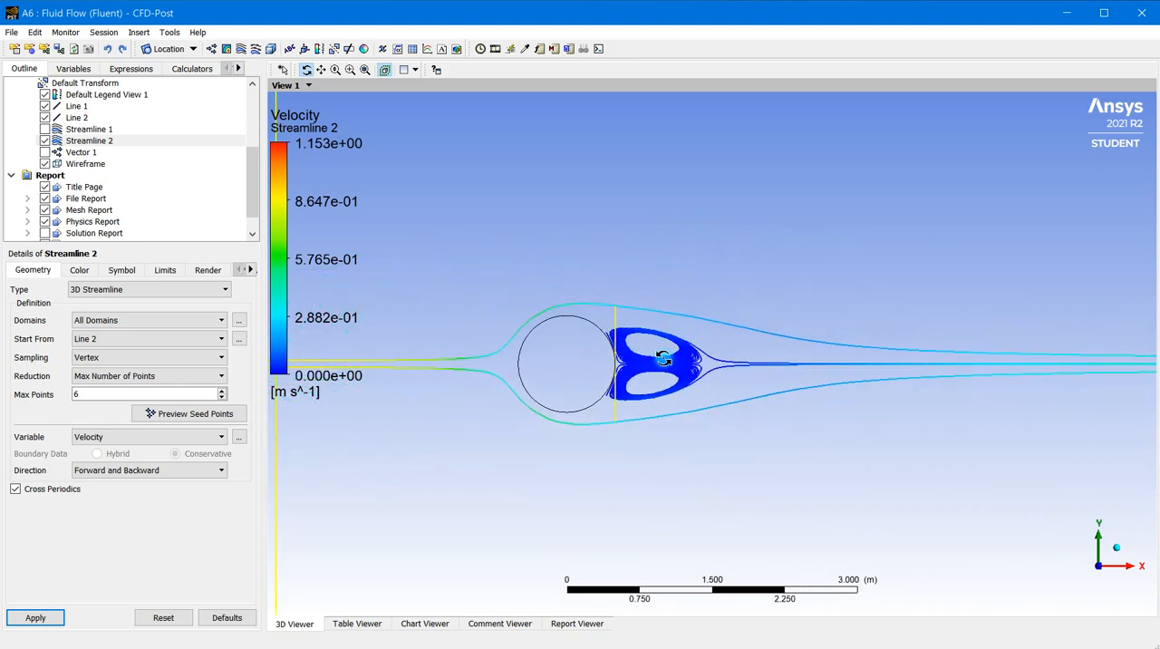
{"action": "scroll", "coordinate": [671, 368], "scroll_direction": "up", "scroll_amount": 3}
{"action": "scroll", "coordinate": [671, 368], "scroll_direction": "up", "scroll_amount": 2}
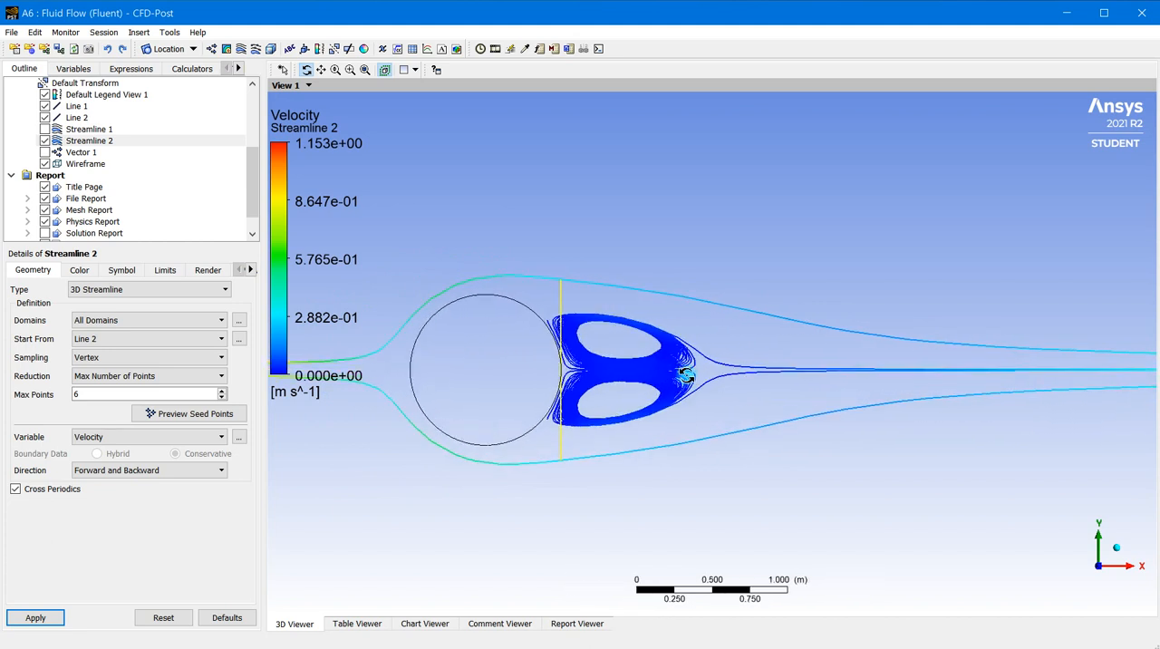
{"action": "scroll", "coordinate": [686, 374], "scroll_direction": "down", "scroll_amount": 2}
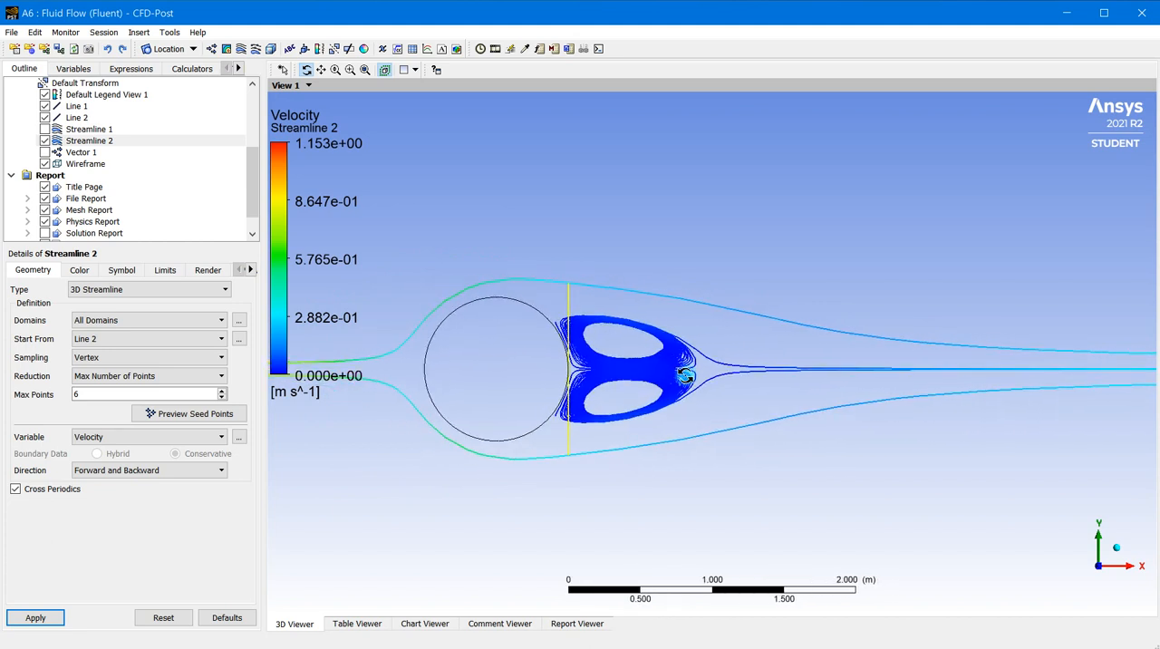
{"action": "scroll", "coordinate": [598, 338], "scroll_direction": "up", "scroll_amount": 2}
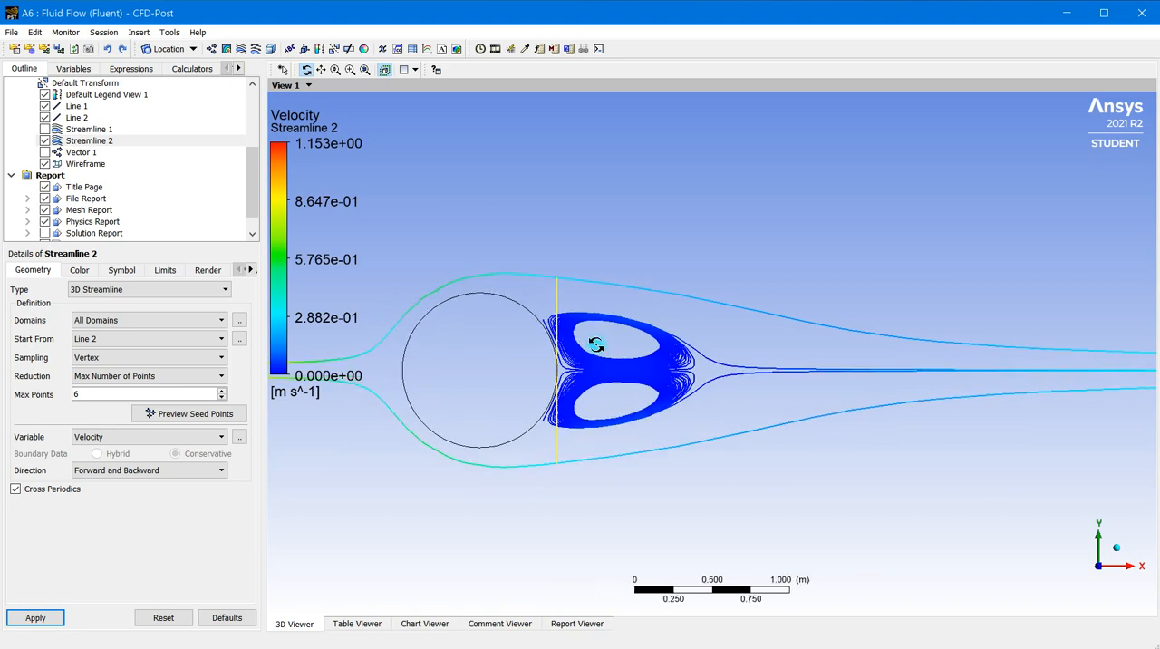
{"action": "scroll", "coordinate": [592, 346], "scroll_direction": "up", "scroll_amount": 3}
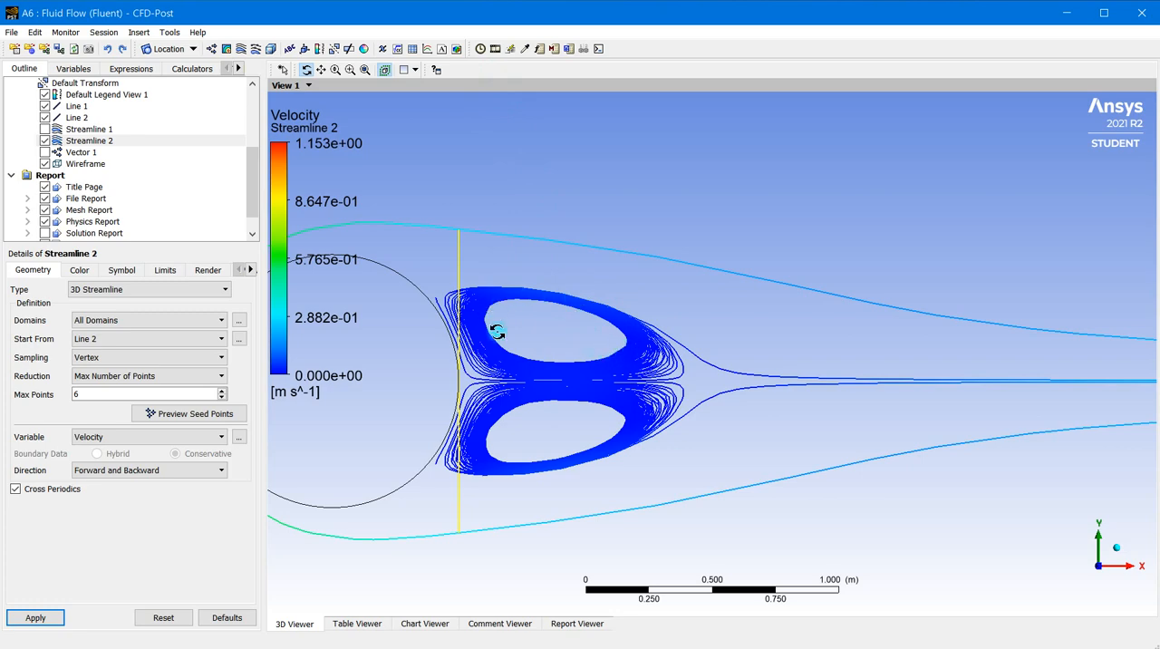
{"action": "scroll", "coordinate": [610, 366], "scroll_direction": "up", "scroll_amount": 5}
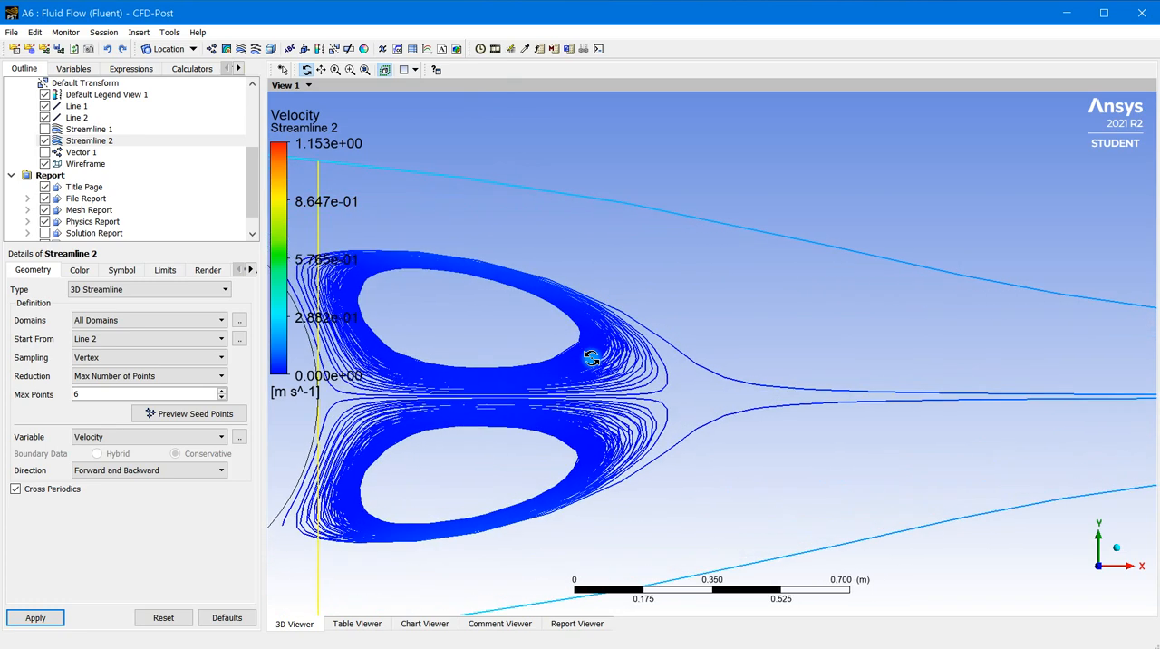
Set the step tolerance of Streamline 2 to 0.005 in Grid Relative mode and apply it
{"action": "left_click", "coordinate": [165, 271]}
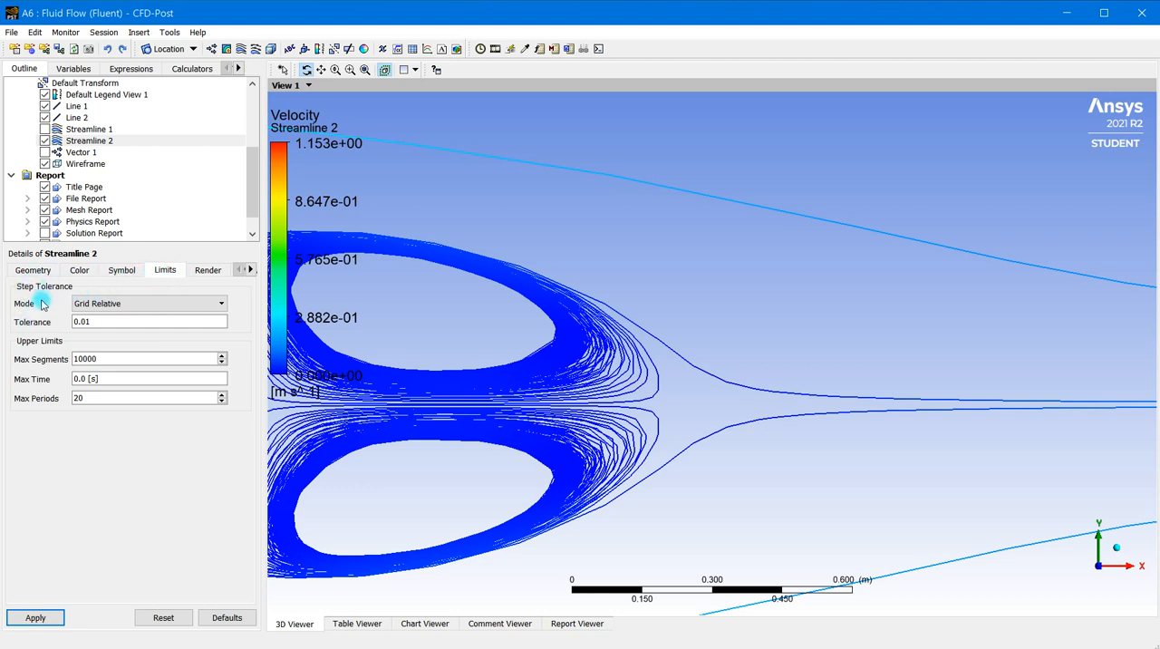
{"action": "left_click", "coordinate": [120, 307]}
{"action": "left_click", "coordinate": [120, 314]}
{"action": "left_click", "coordinate": [148, 306]}
{"action": "left_click", "coordinate": [147, 314]}
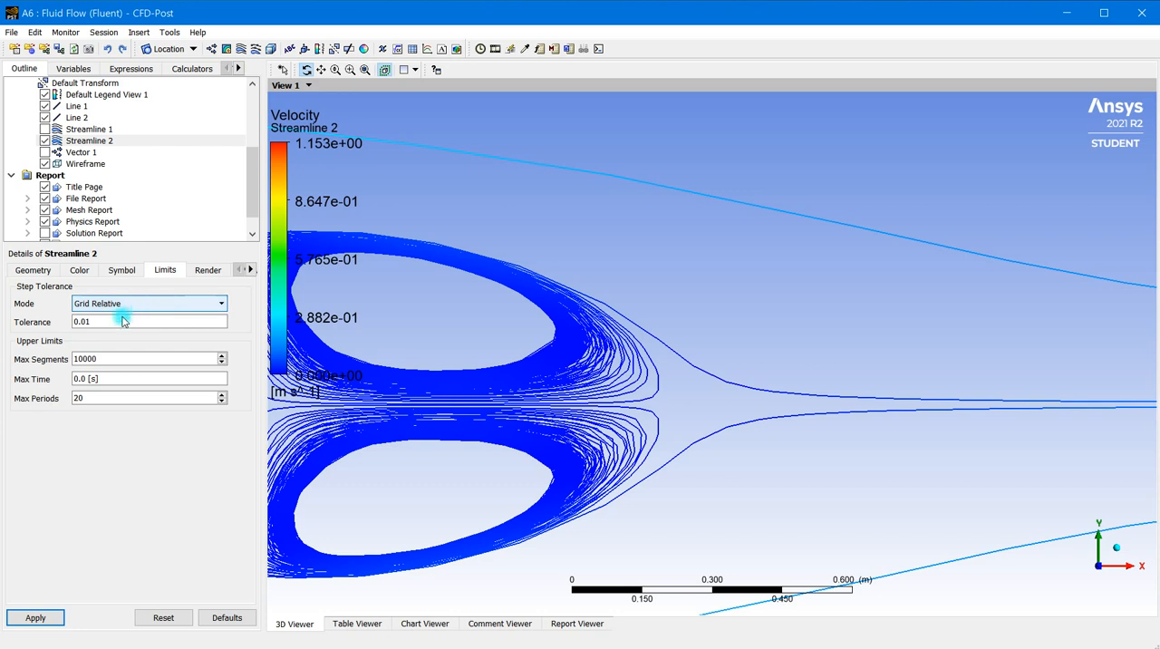
{"action": "left_click_drag", "start_coordinate": [94, 323], "coordinate": [68, 323]}
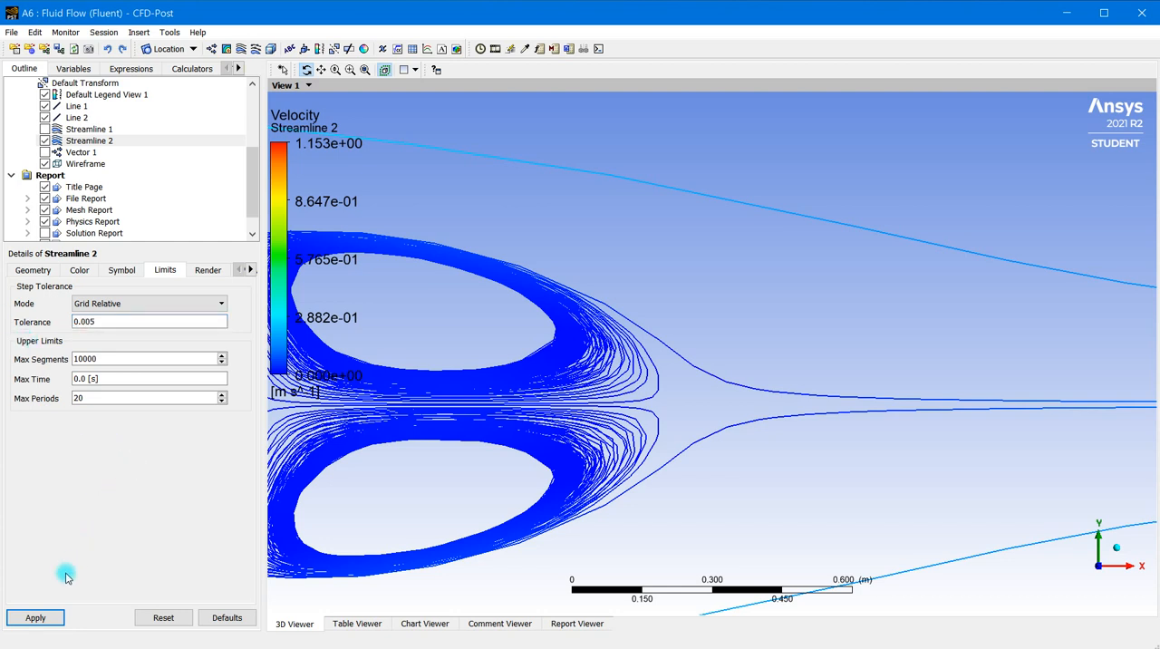
{"action": "left_click", "coordinate": [36, 617]}
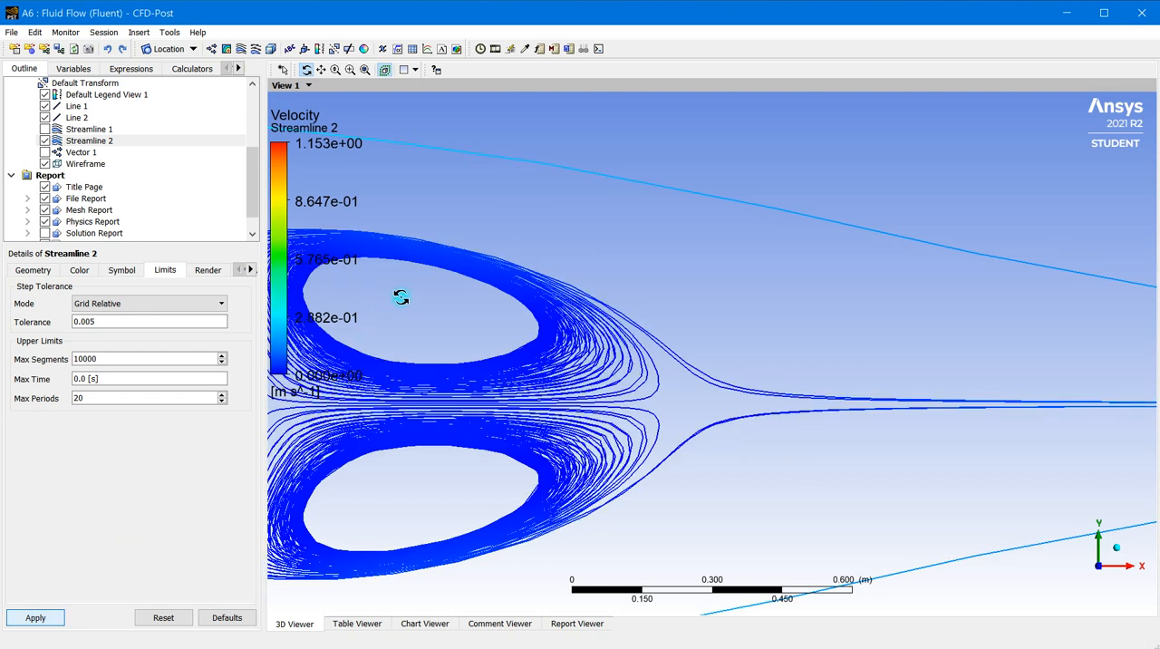
{"action": "left_click_drag", "start_coordinate": [442, 328], "coordinate": [426, 284]}
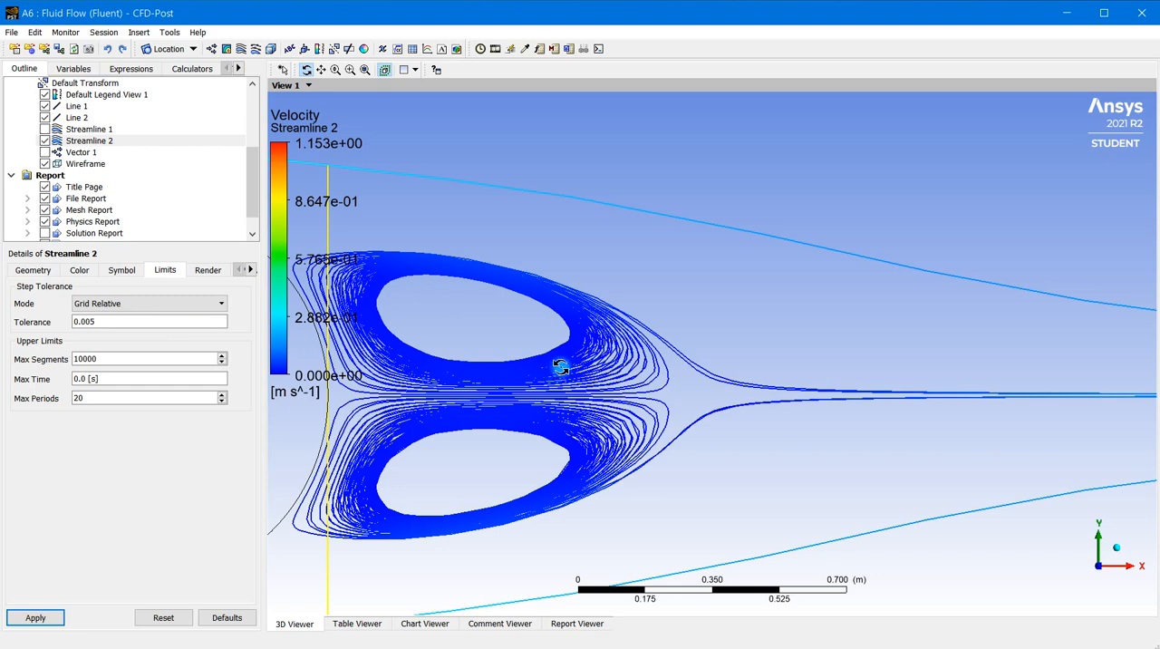
Set the number of samples on Line 2 to 10 and apply the change
{"action": "scroll", "coordinate": [474, 390], "scroll_direction": "down", "scroll_amount": 5}
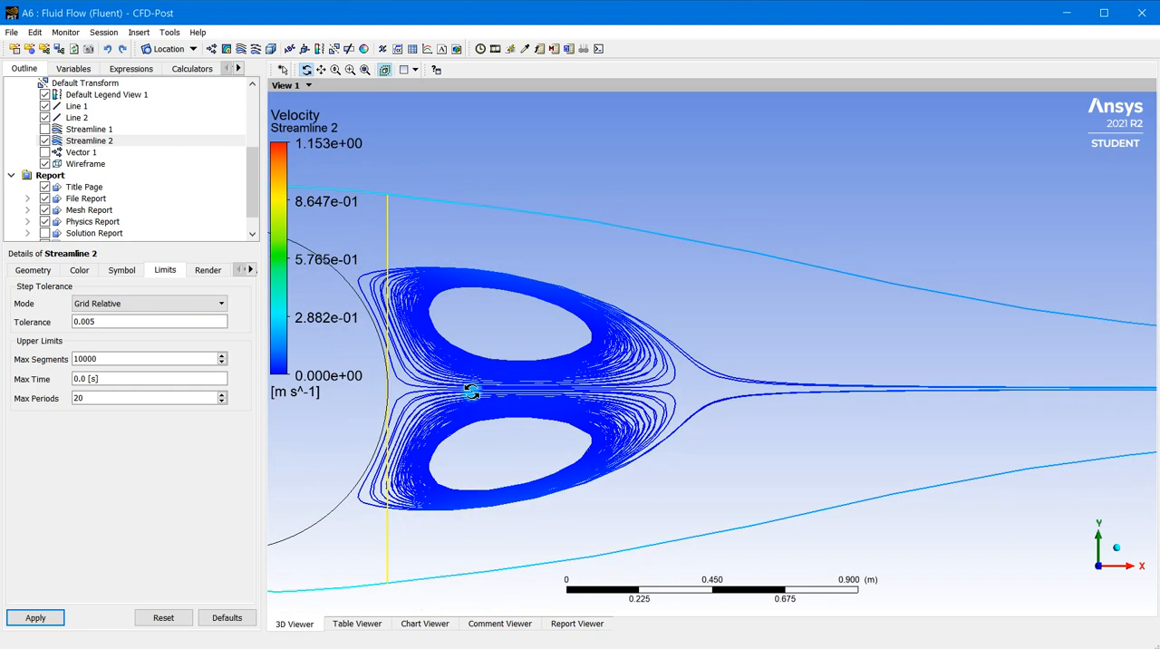
{"action": "scroll", "coordinate": [497, 345], "scroll_direction": "down", "scroll_amount": 2}
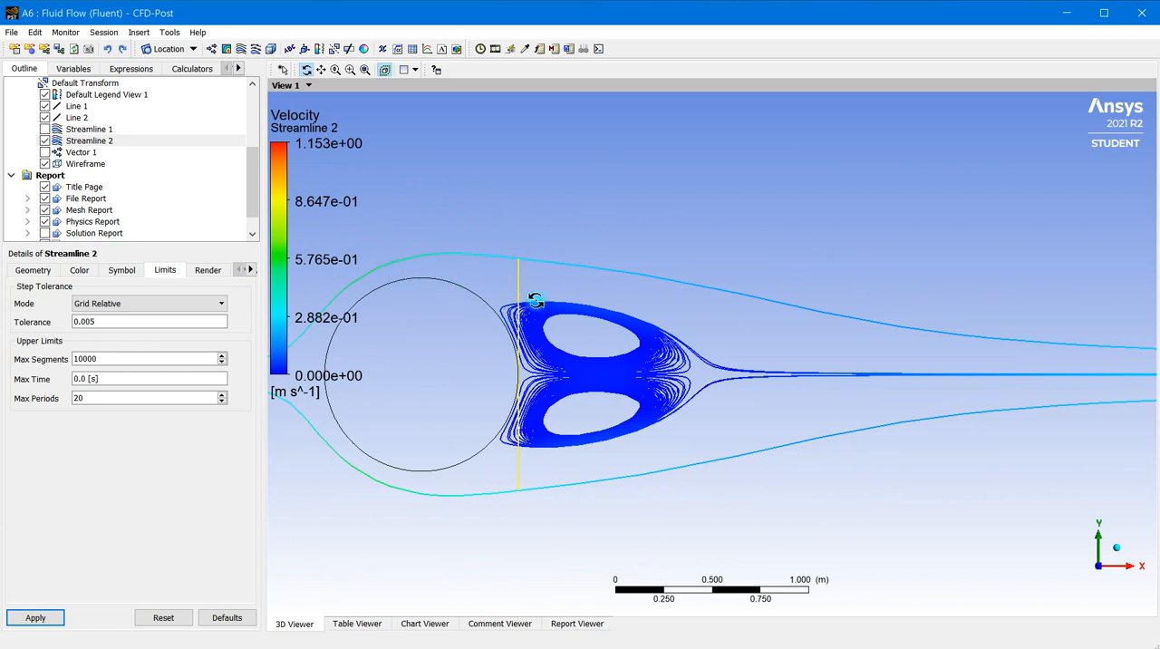
{"action": "scroll", "coordinate": [493, 298], "scroll_direction": "up", "scroll_amount": 1}
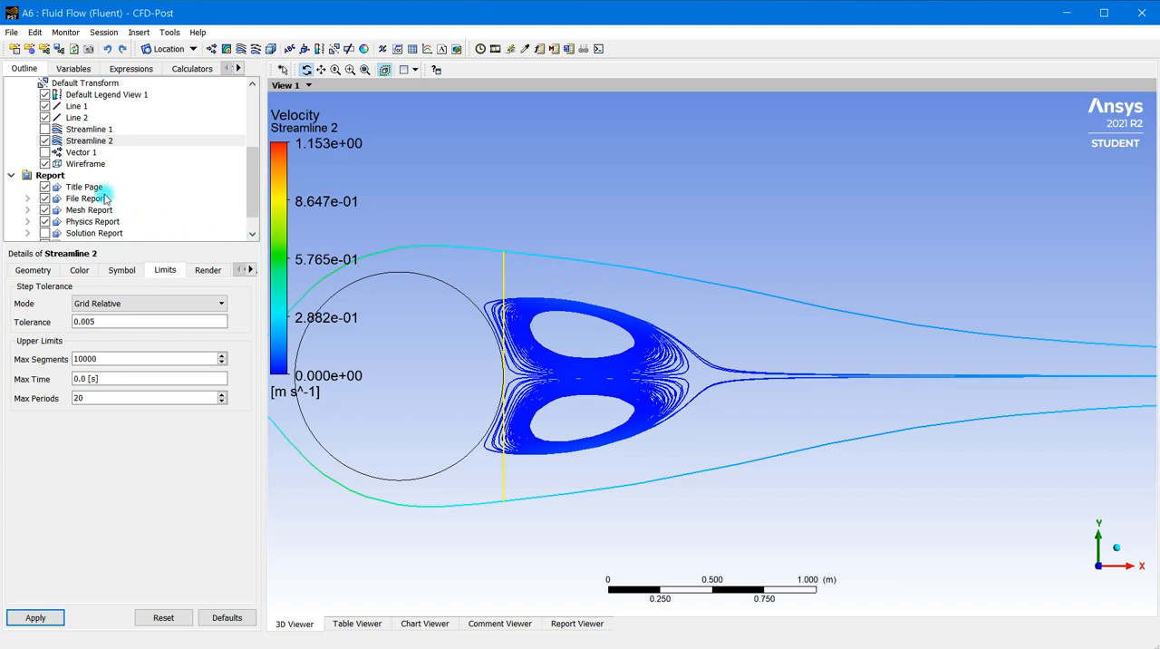
{"action": "double_click", "coordinate": [78, 118]}
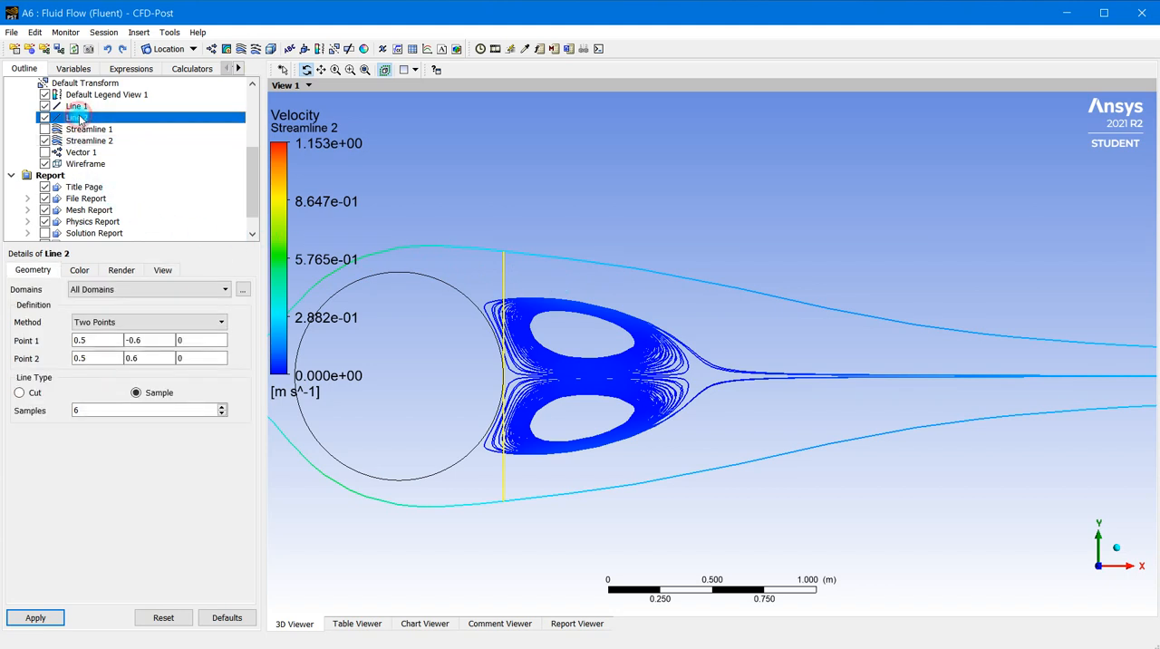
{"action": "double_click", "coordinate": [94, 411]}
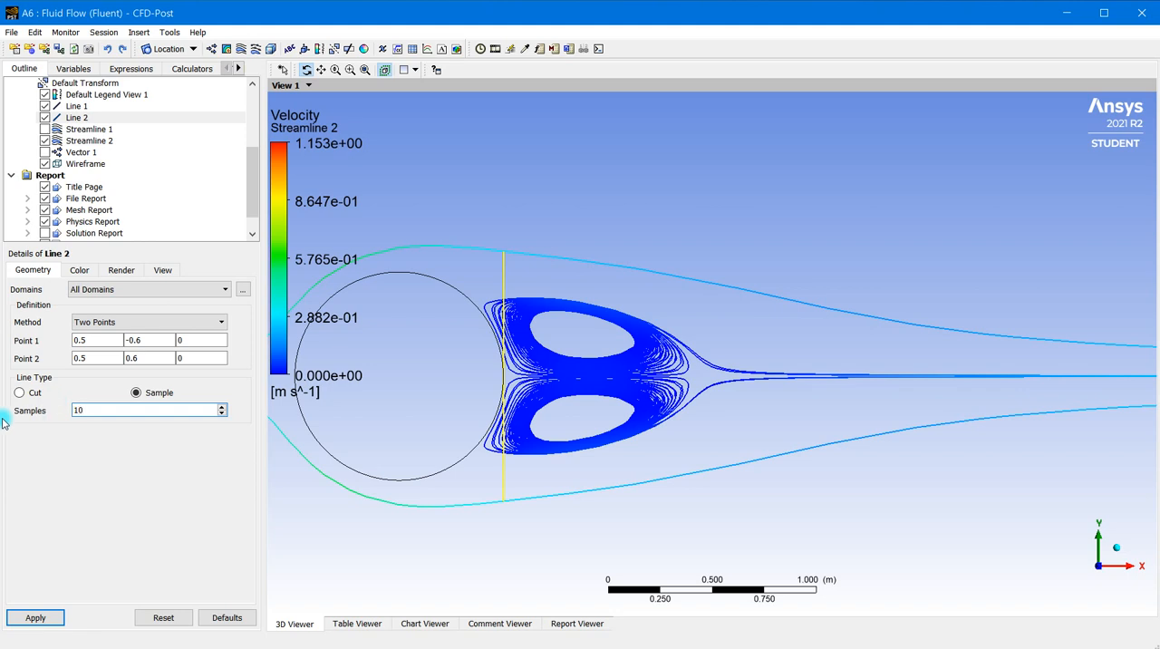
{"action": "left_click", "coordinate": [34, 617]}
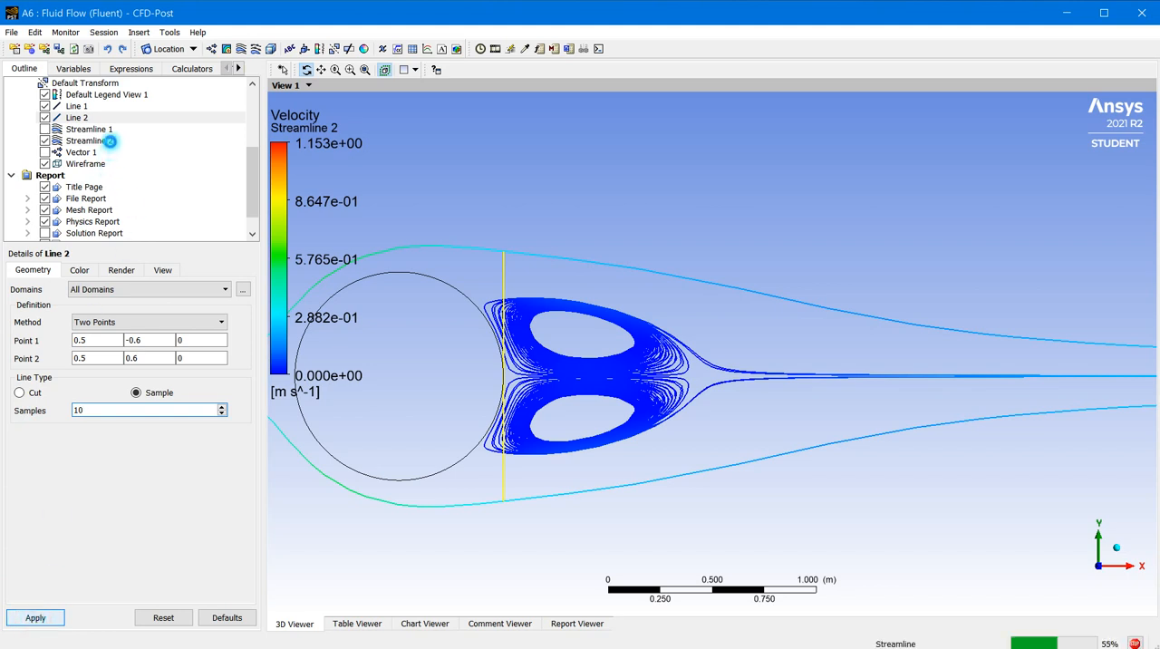
Raise the maximum number of points of Streamline 2 to 10, apply it and inspect the wake streamlines
{"action": "left_click", "coordinate": [110, 141]}
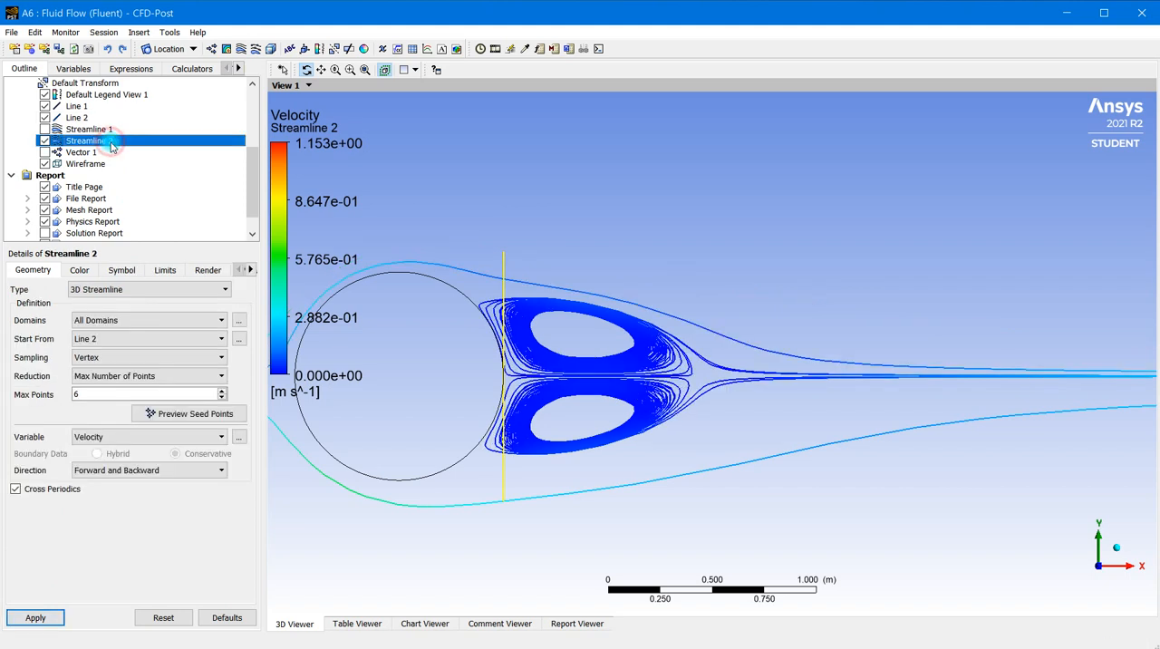
{"action": "double_click", "coordinate": [93, 393]}
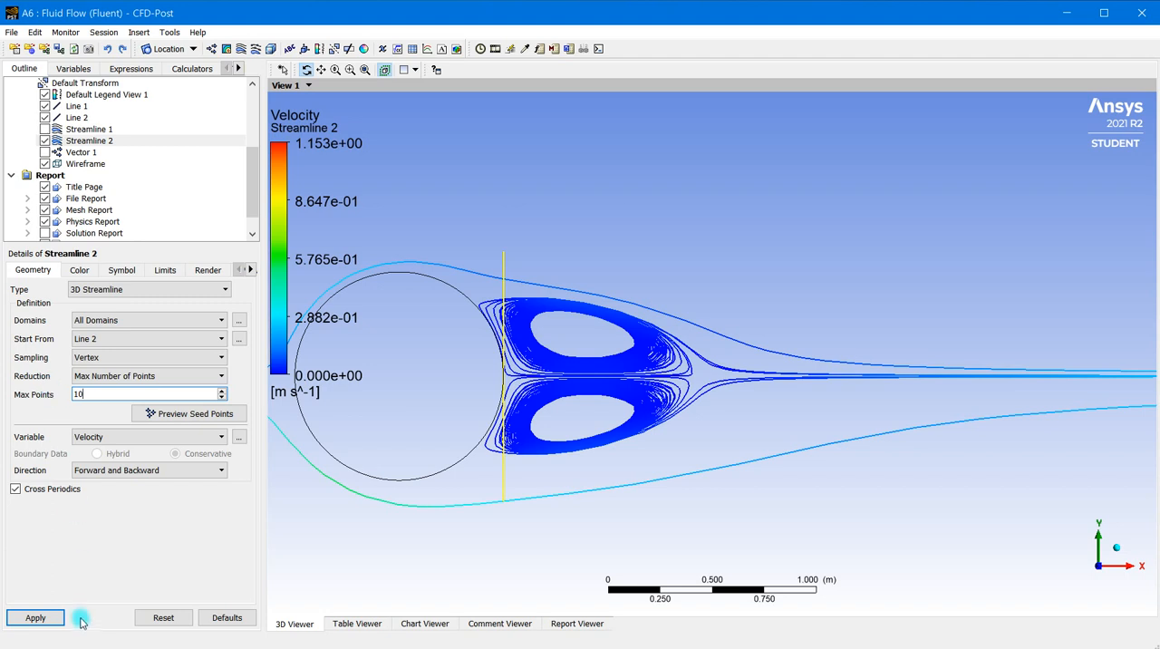
{"action": "left_click", "coordinate": [32, 617]}
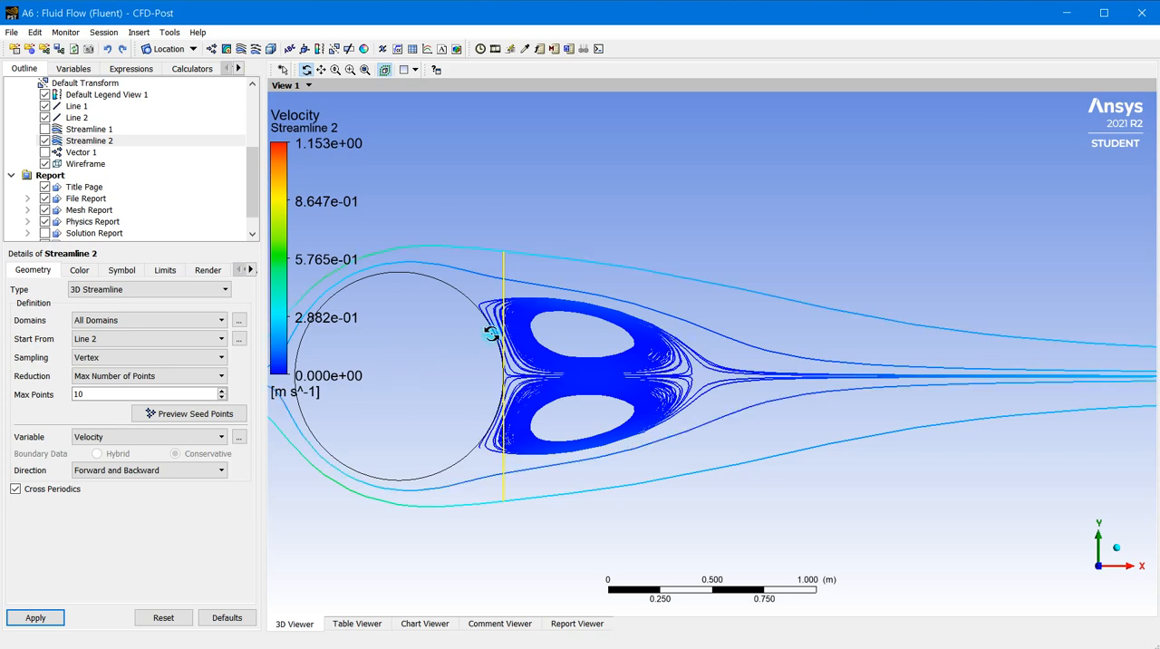
{"action": "scroll", "coordinate": [488, 332], "scroll_direction": "up", "scroll_amount": 5}
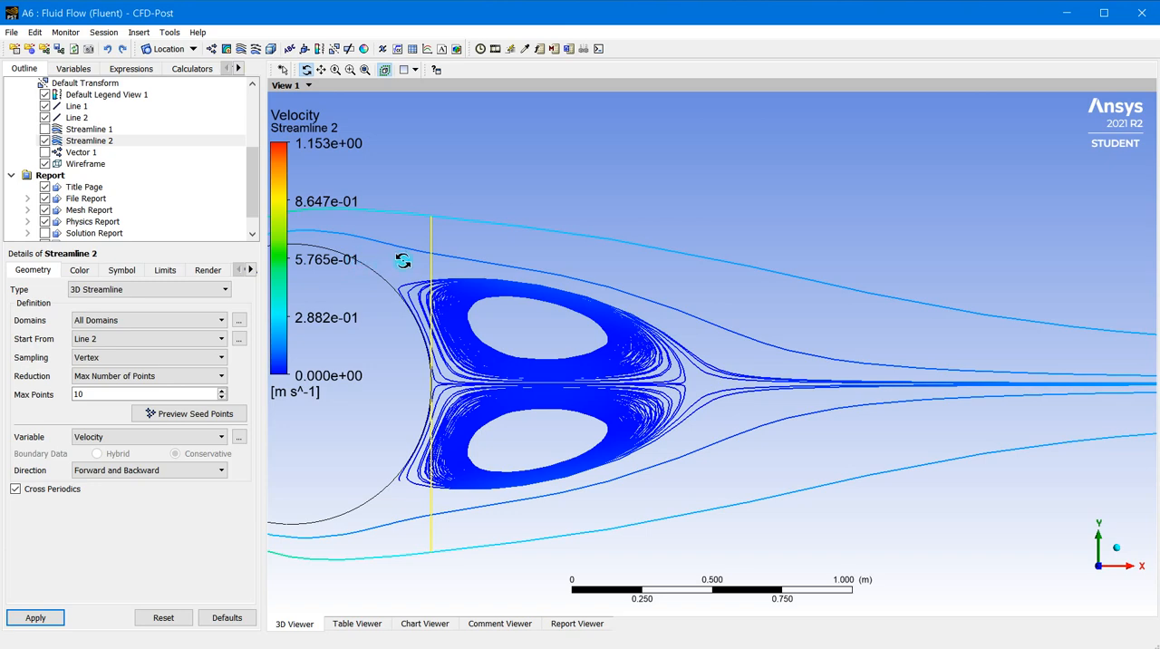
{"action": "scroll", "coordinate": [404, 264], "scroll_direction": "down", "scroll_amount": 5}
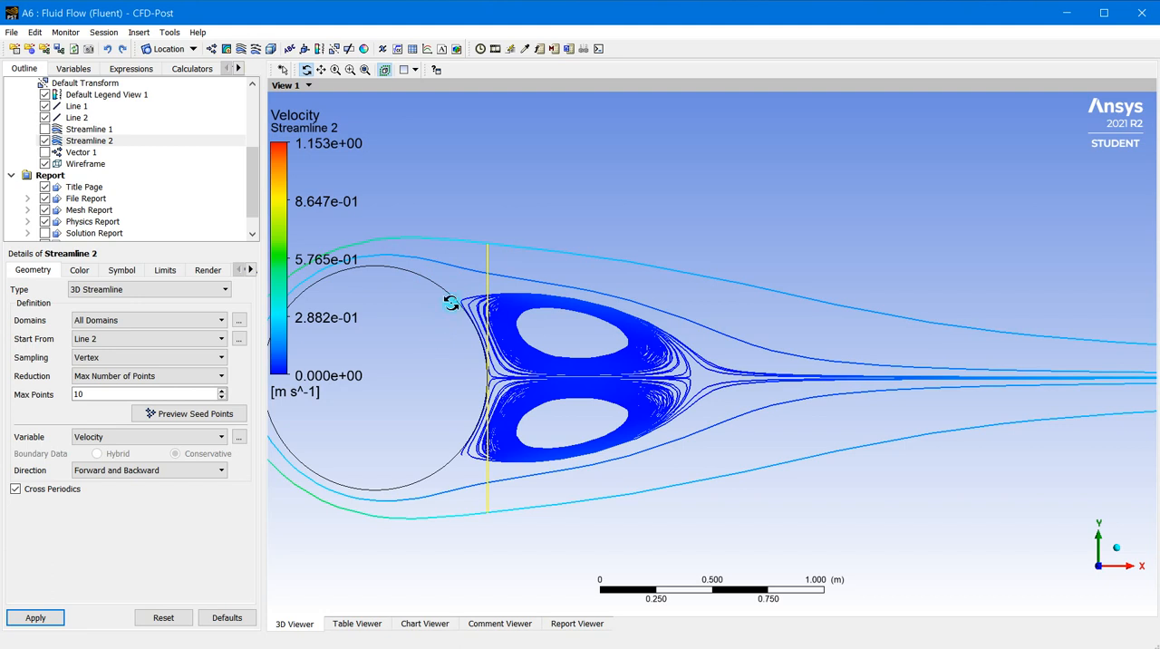
Try step tolerances of 0.1 and 0.05 on Streamline 2, applying each value to compare the vortex streamlines
{"action": "left_click", "coordinate": [163, 270]}
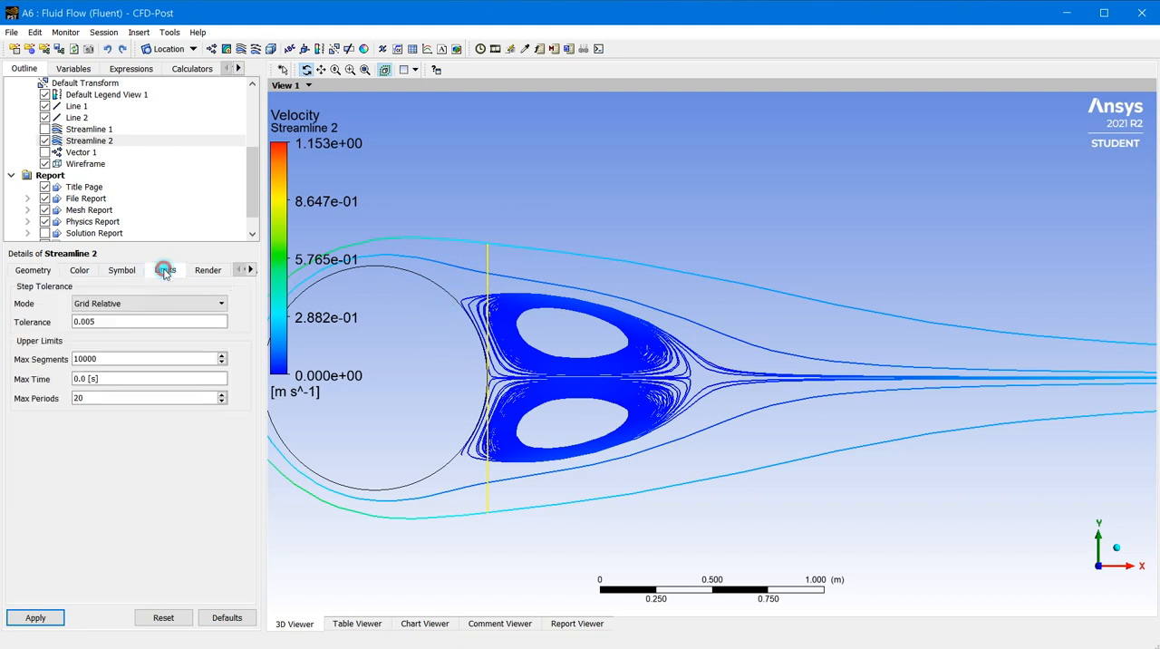
{"action": "double_click", "coordinate": [103, 323]}
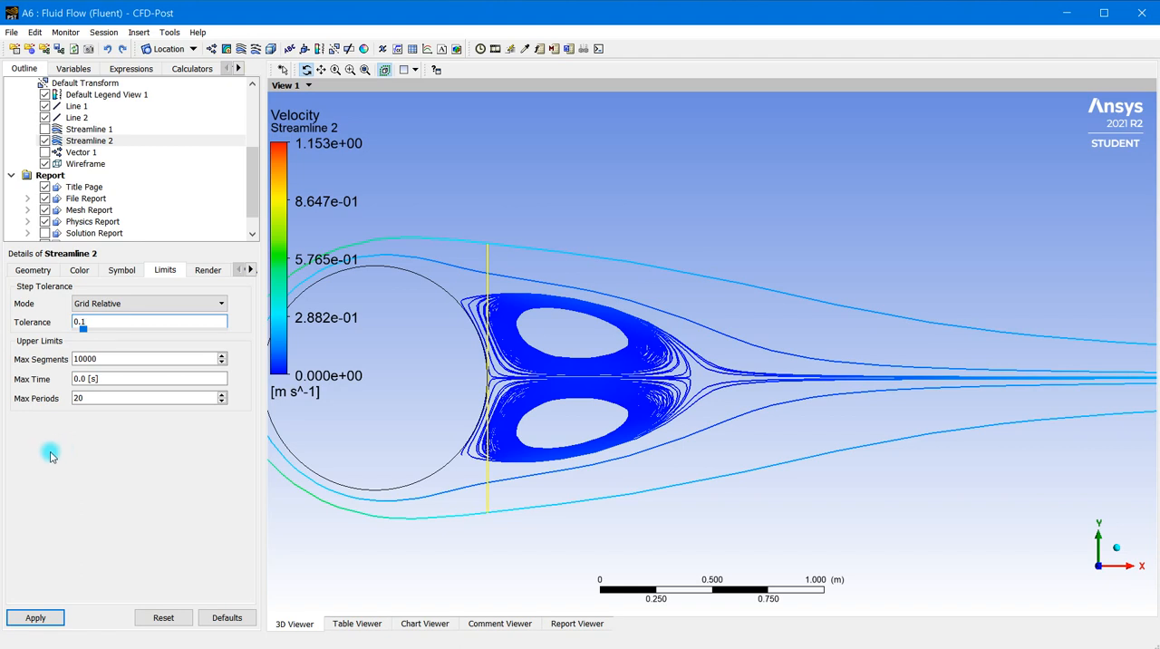
{"action": "left_click", "coordinate": [35, 617]}
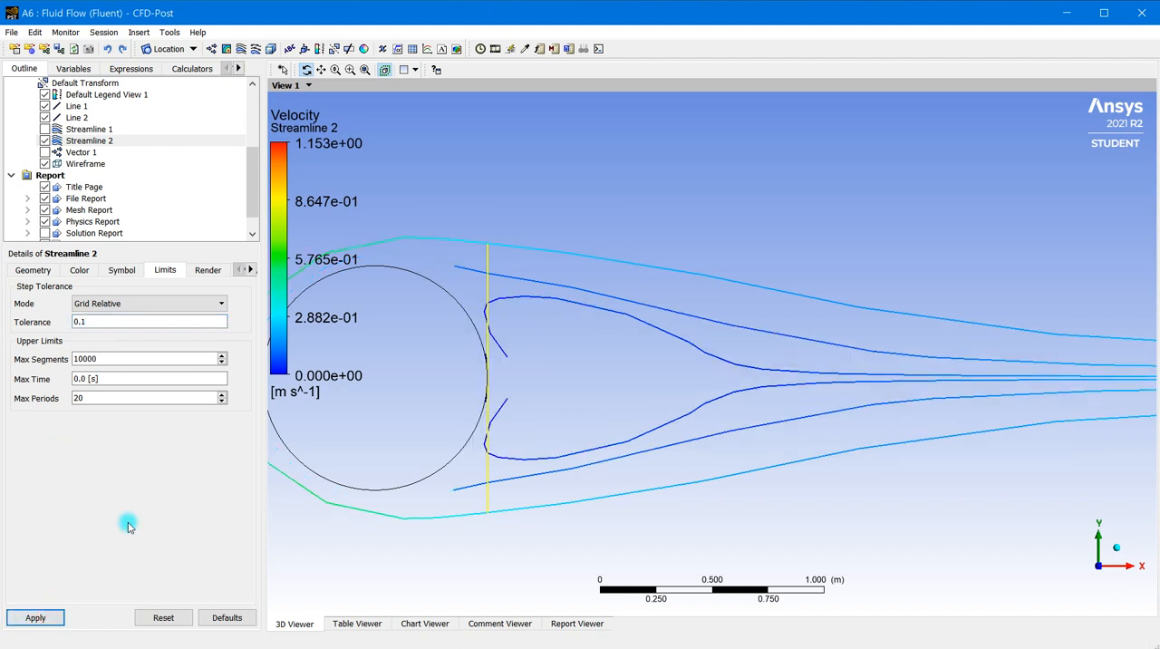
{"action": "double_click", "coordinate": [80, 323]}
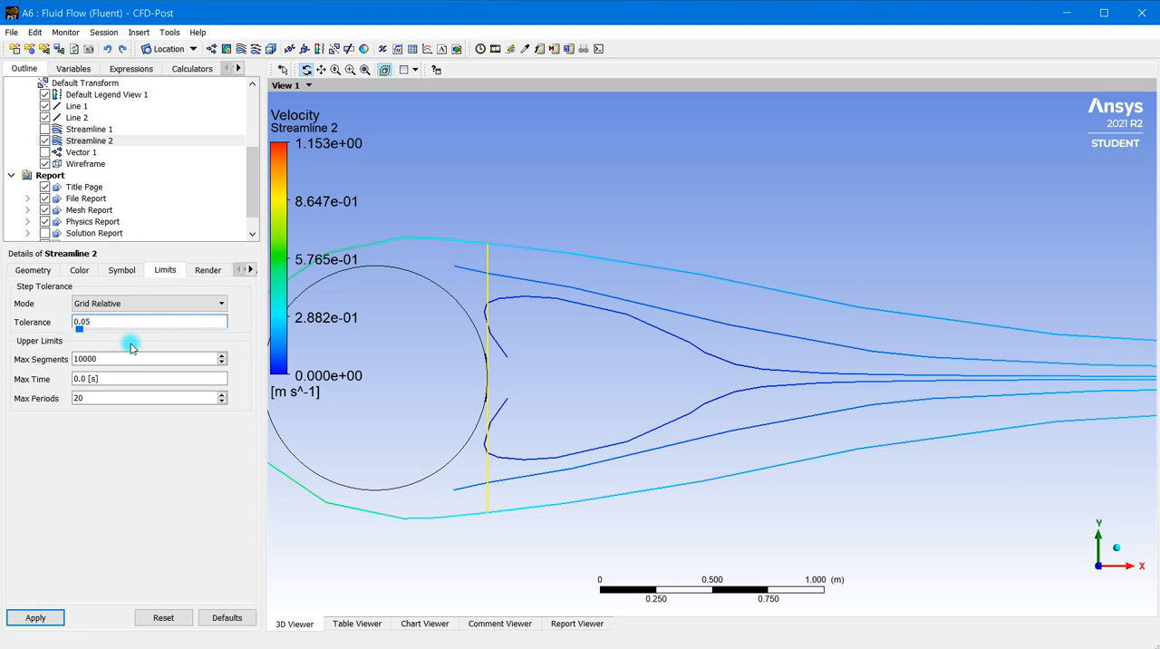
{"action": "type", "text": "0.05"}
{"action": "left_click", "coordinate": [35, 617]}
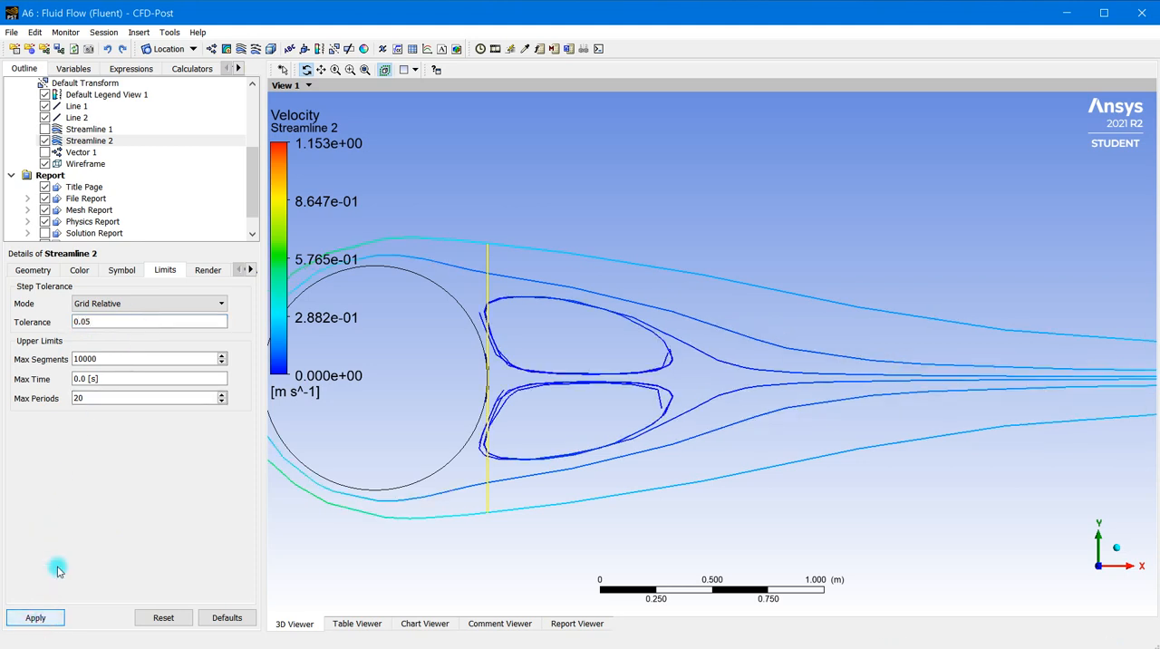
Try step tolerances of 0.01 and 0.02 on Streamline 2, applying each value in turn
{"action": "double_click", "coordinate": [103, 323]}
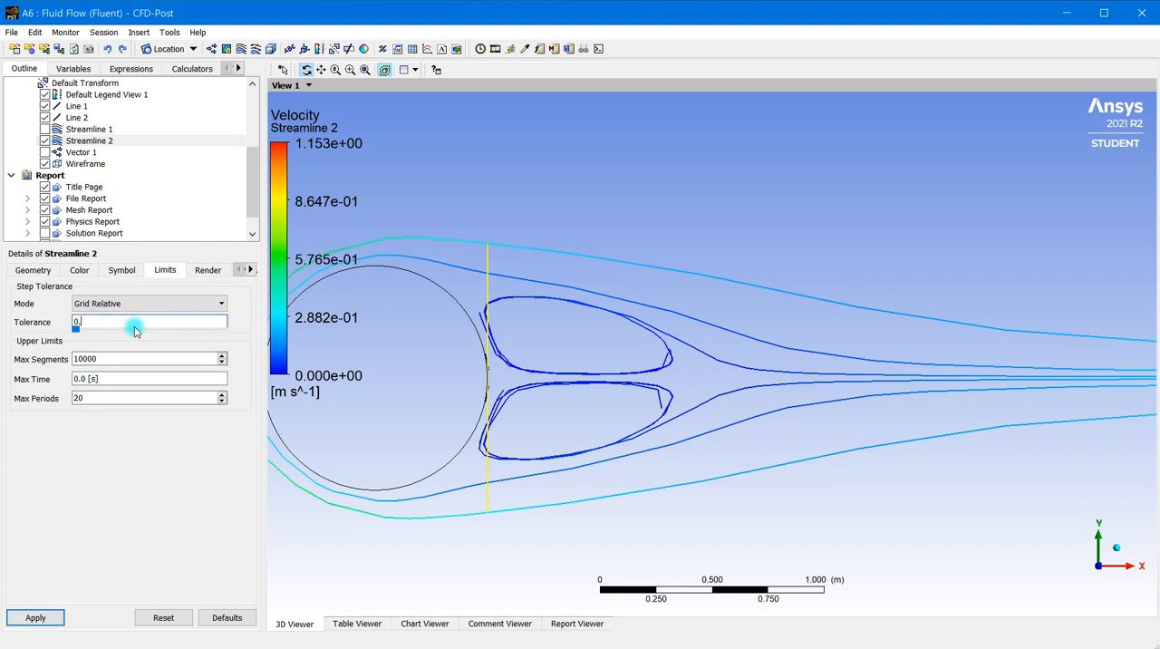
{"action": "left_click", "coordinate": [35, 618]}
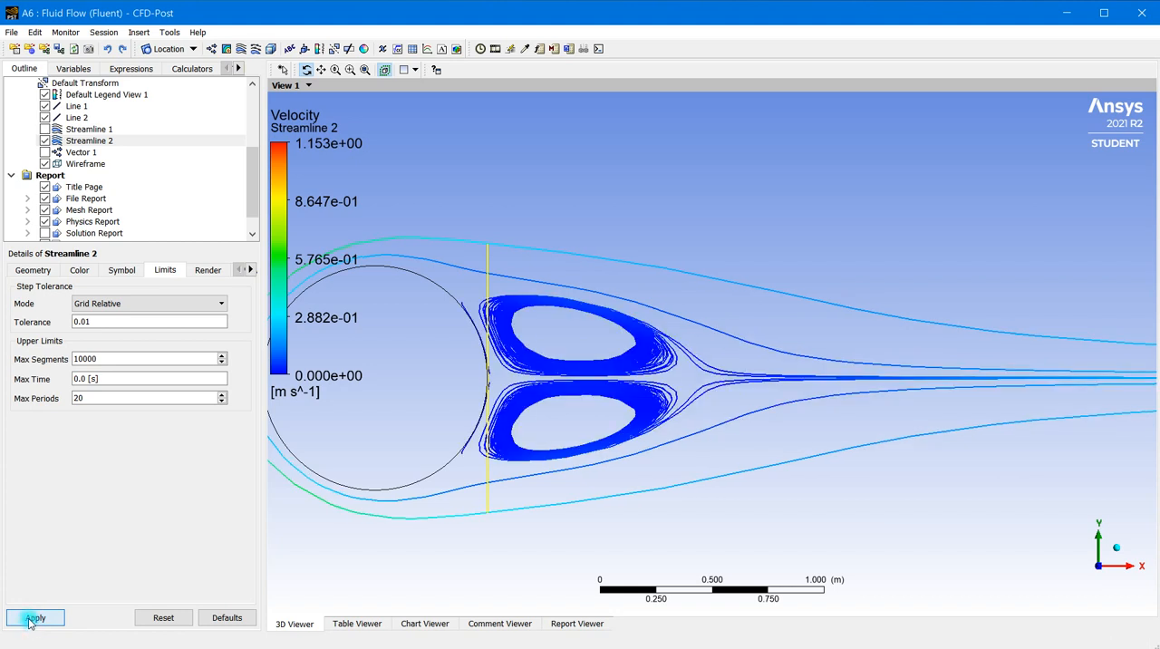
{"action": "double_click", "coordinate": [90, 328]}
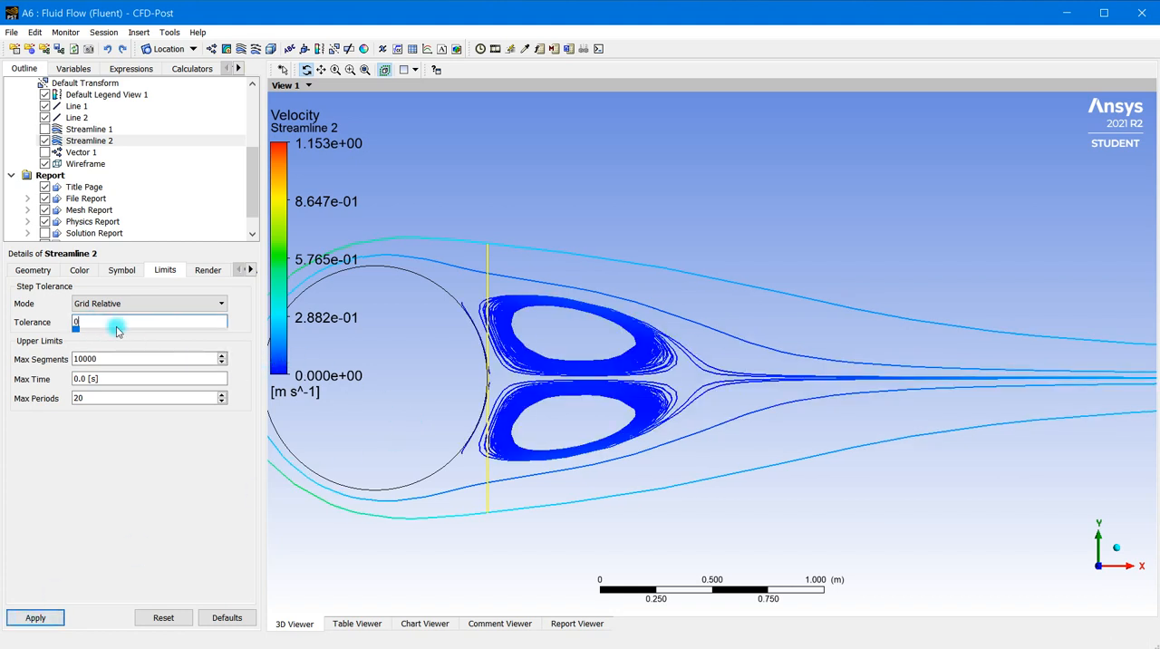
{"action": "type", "text": "0.02"}
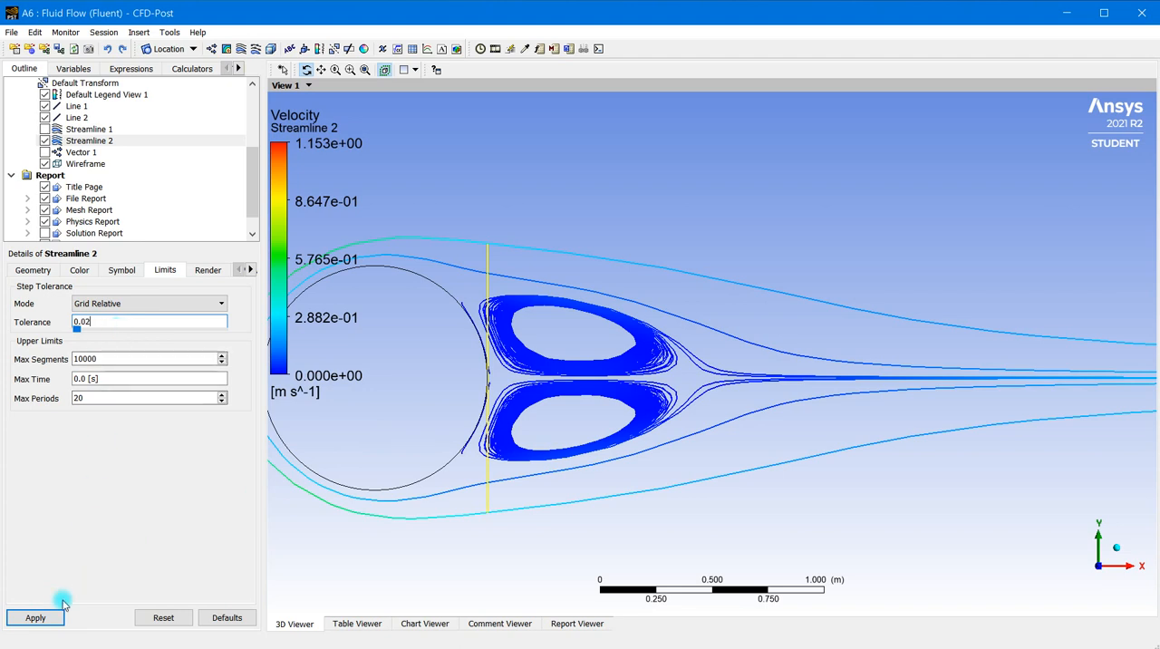
{"action": "left_click", "coordinate": [35, 617]}
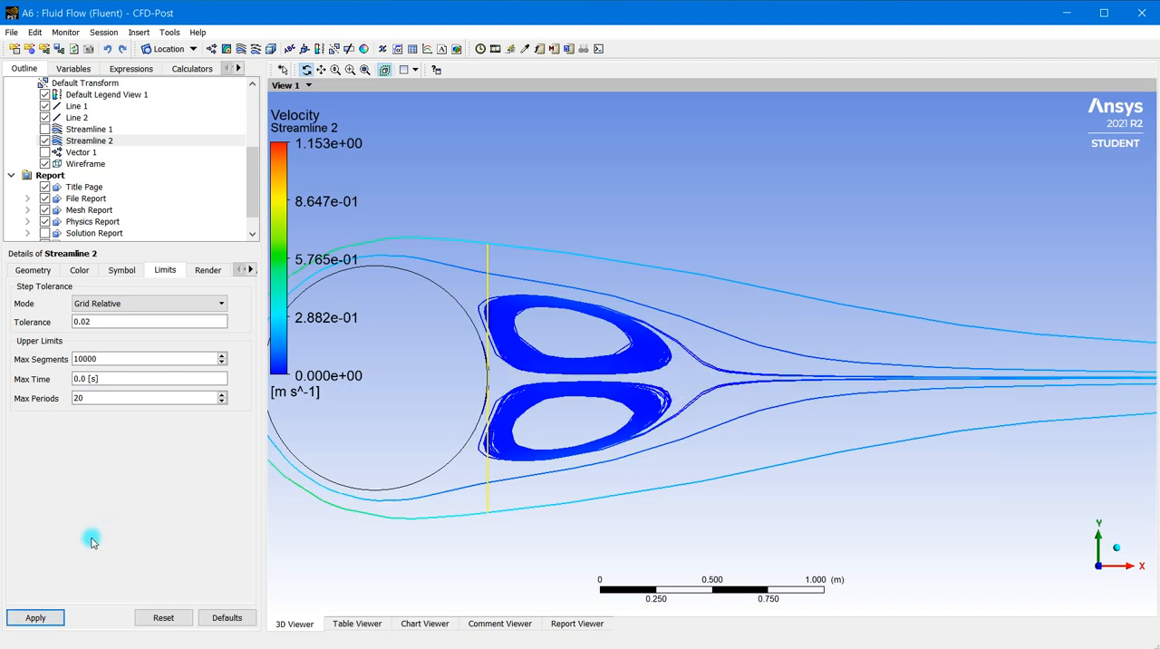
Set the step tolerance of Streamline 2 to 0.01, apply it and inspect the vortices behind the cylinder
{"action": "double_click", "coordinate": [97, 327]}
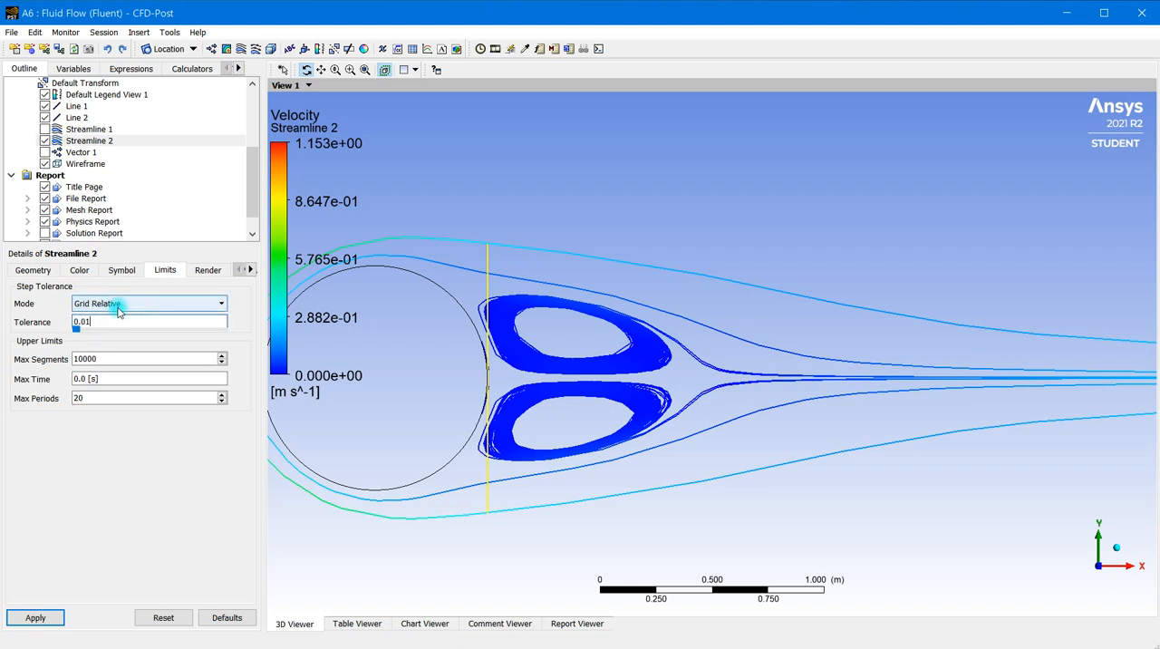
{"action": "left_click", "coordinate": [34, 618]}
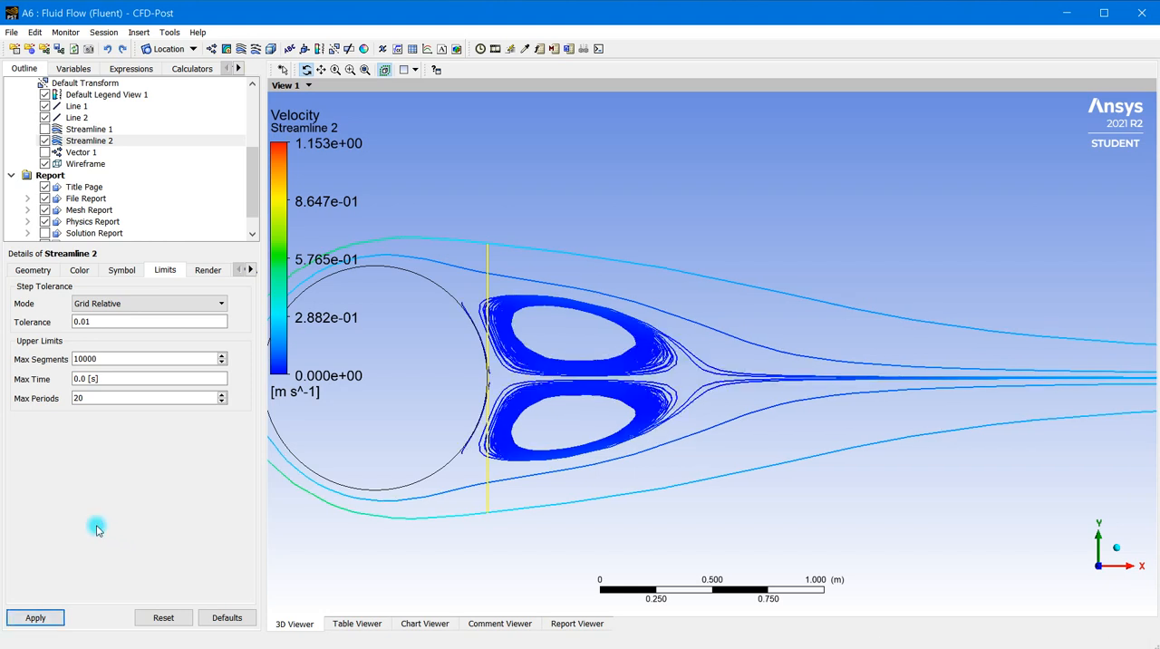
{"action": "scroll", "coordinate": [512, 362], "scroll_direction": "up", "scroll_amount": 3}
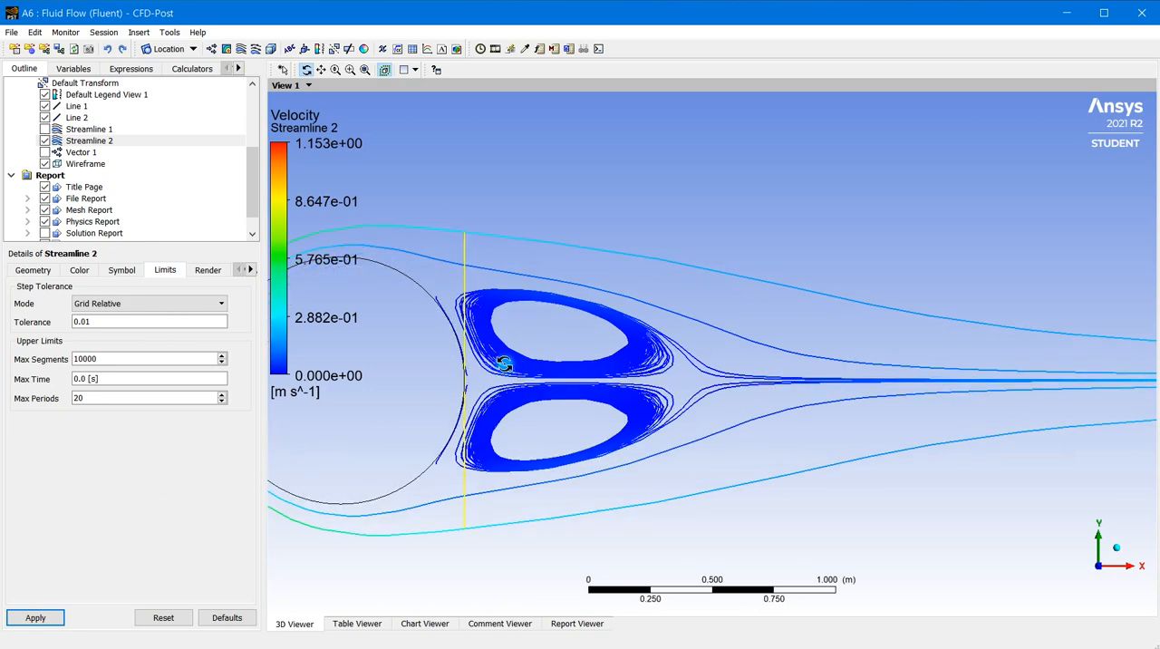
{"action": "scroll", "coordinate": [462, 354], "scroll_direction": "down", "scroll_amount": 2}
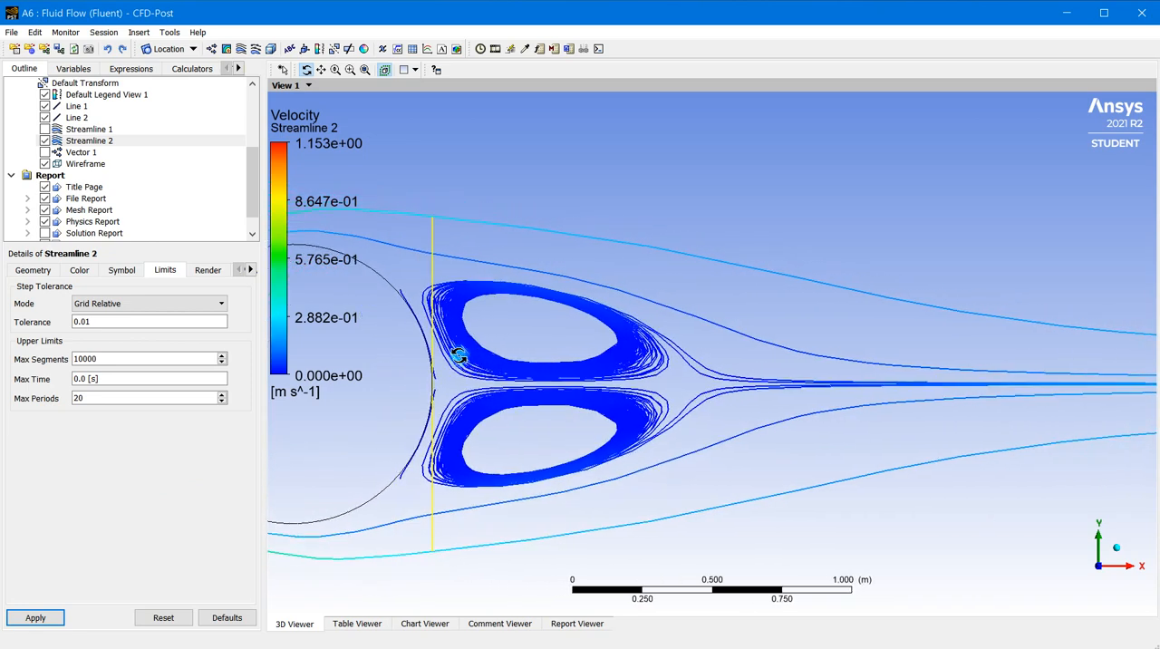
Reduce the number of samples on Line 2 to 6 and apply the change
{"action": "left_click", "coordinate": [81, 152]}
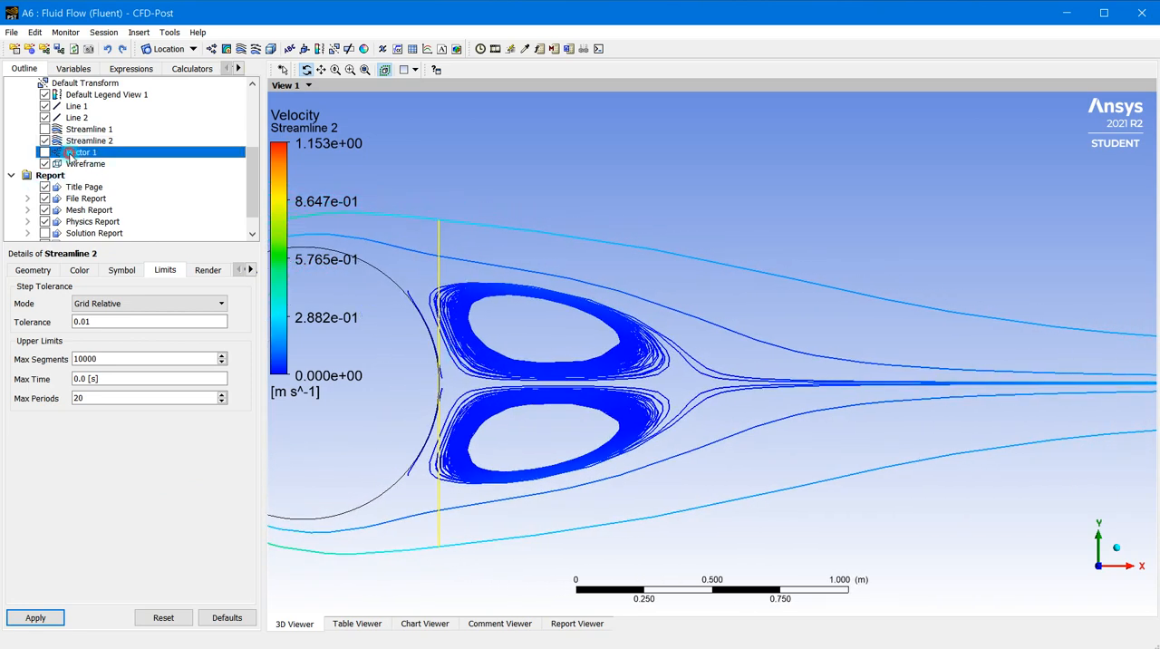
{"action": "left_click", "coordinate": [76, 118]}
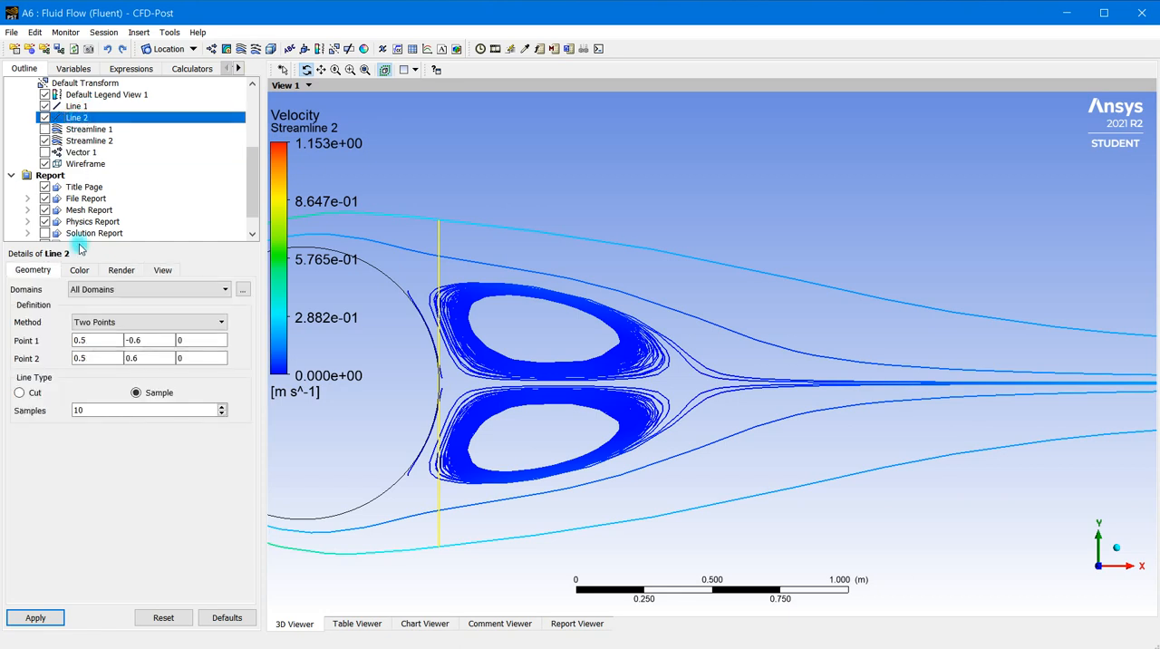
{"action": "double_click", "coordinate": [81, 409]}
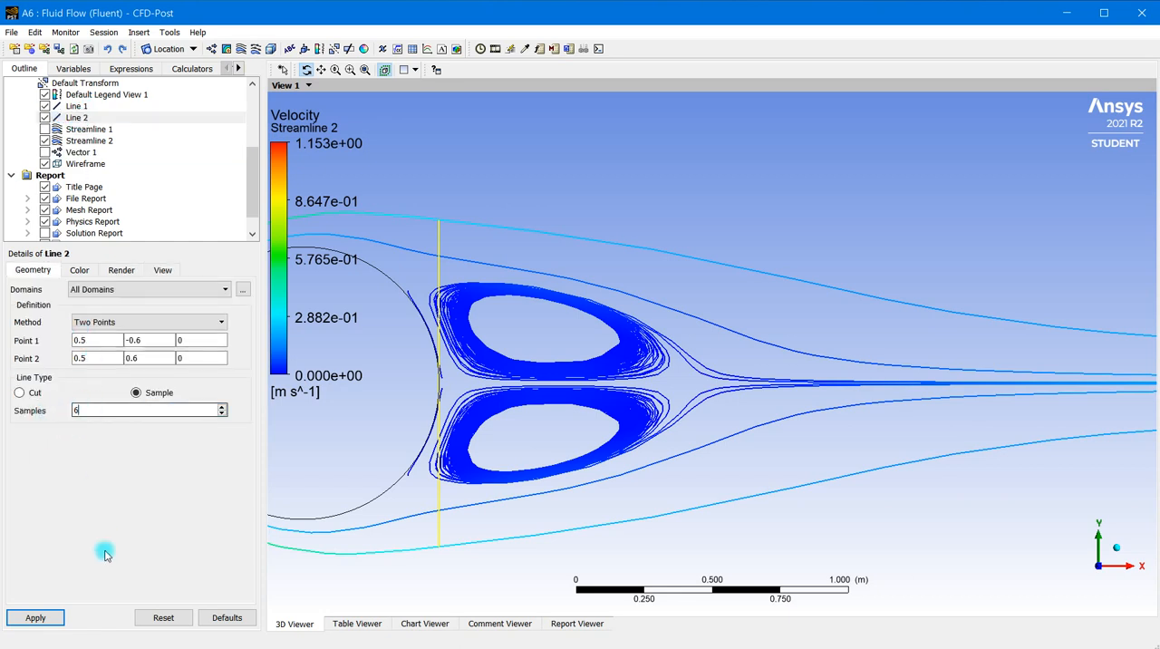
{"action": "left_click", "coordinate": [51, 617]}
{"action": "left_click", "coordinate": [83, 409]}
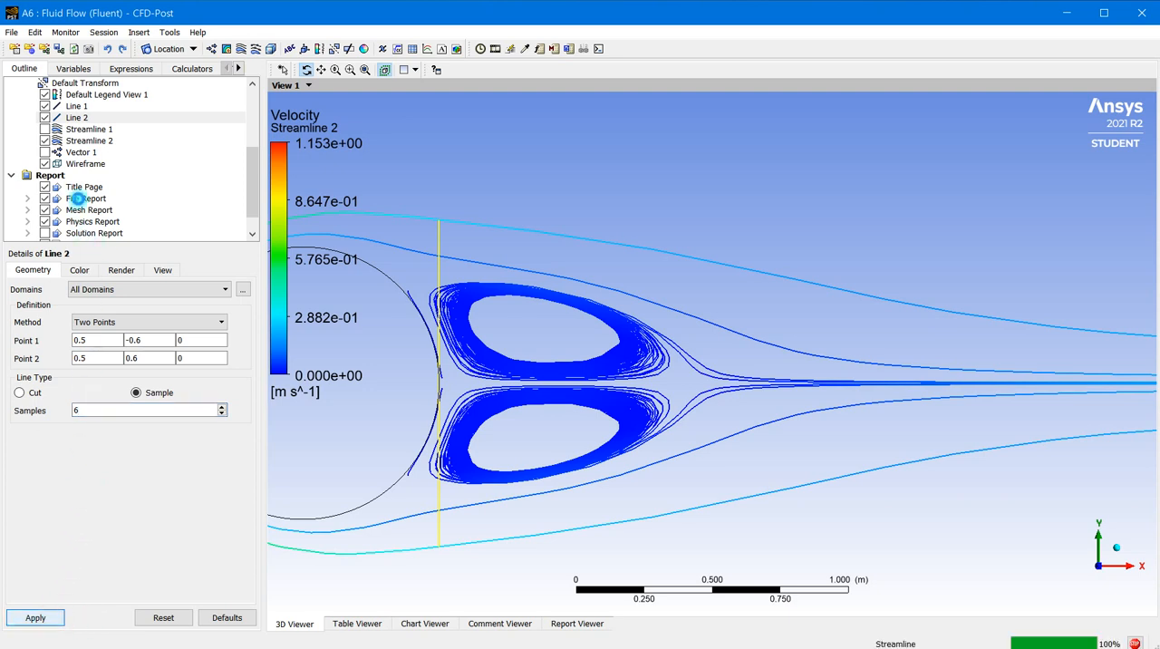
Set the maximum number of points of Streamline 2 to 6 and apply it
{"action": "left_click", "coordinate": [87, 142]}
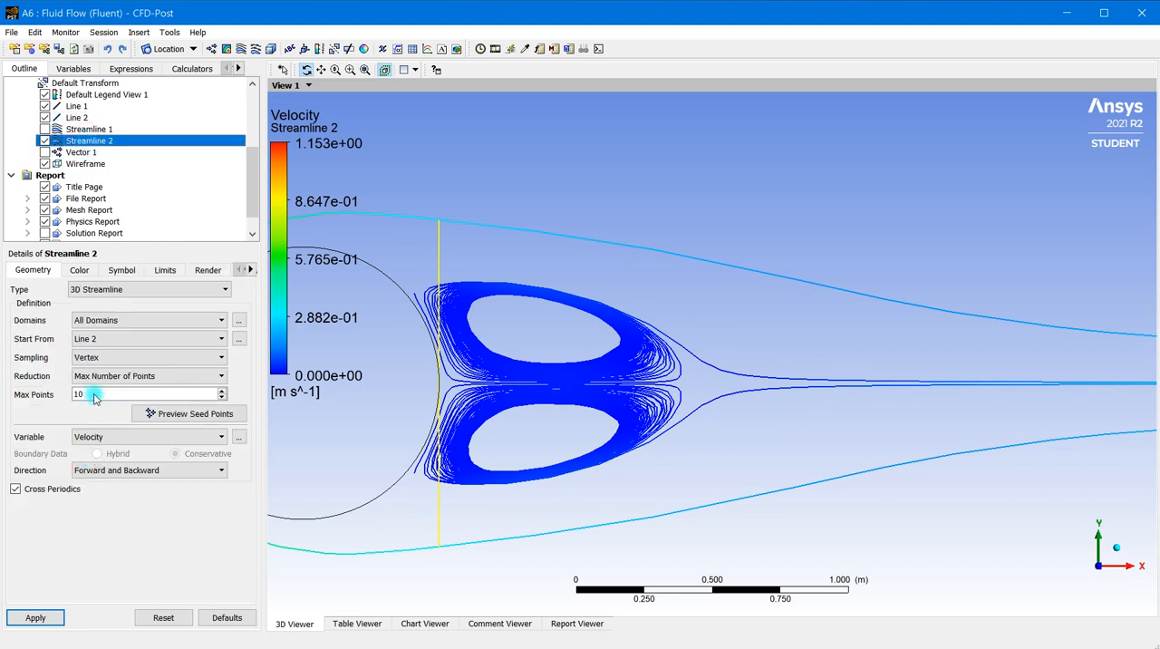
{"action": "left_click_drag", "start_coordinate": [95, 394], "coordinate": [74, 388]}
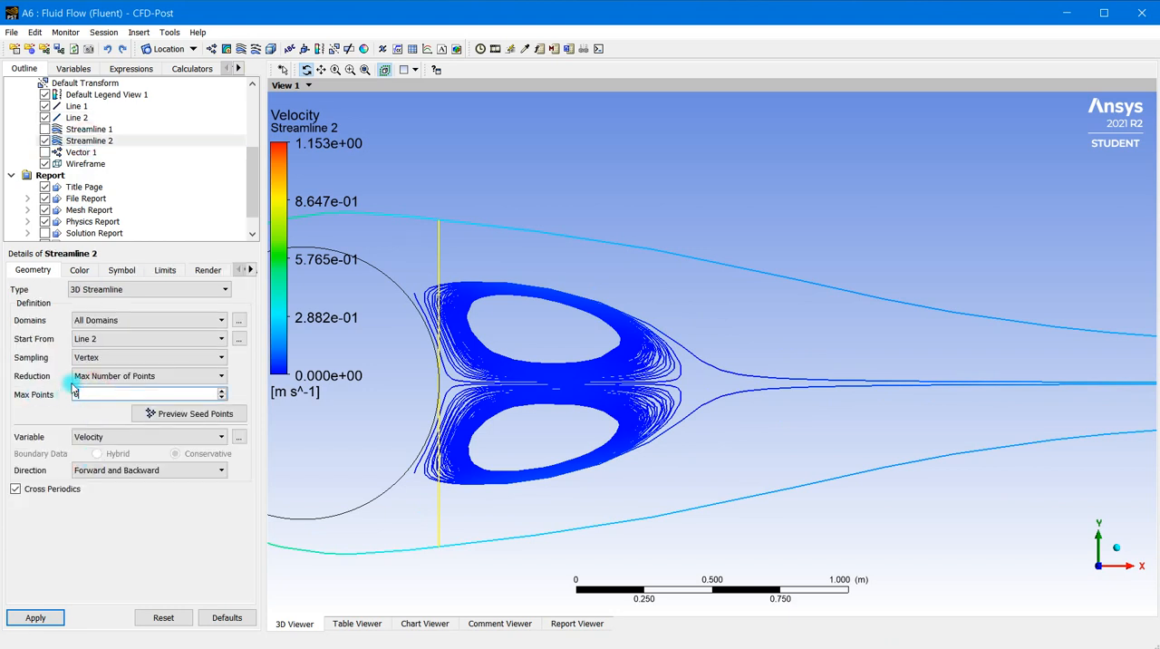
{"action": "type", "text": "6"}
{"action": "left_click", "coordinate": [33, 617]}
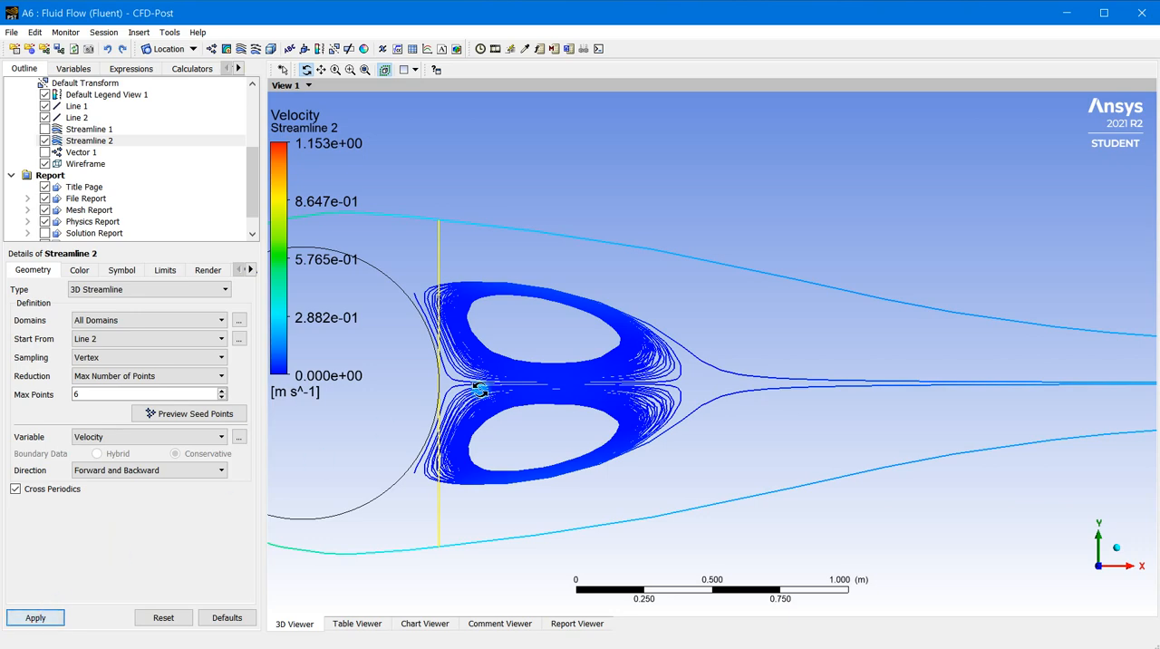
Play the sweep animation of Streamline 2, stop it, and close the animation settings after inspecting the wake vortices
{"action": "scroll", "coordinate": [482, 390], "scroll_direction": "down", "scroll_amount": 6}
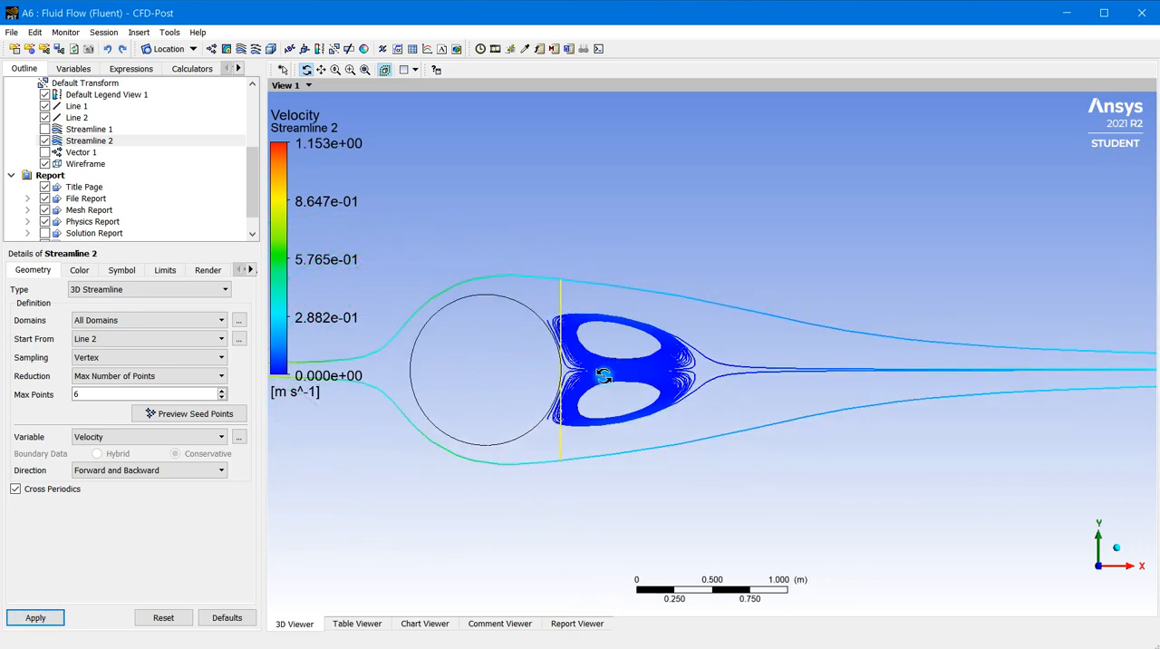
{"action": "scroll", "coordinate": [611, 388], "scroll_direction": "up", "scroll_amount": 2}
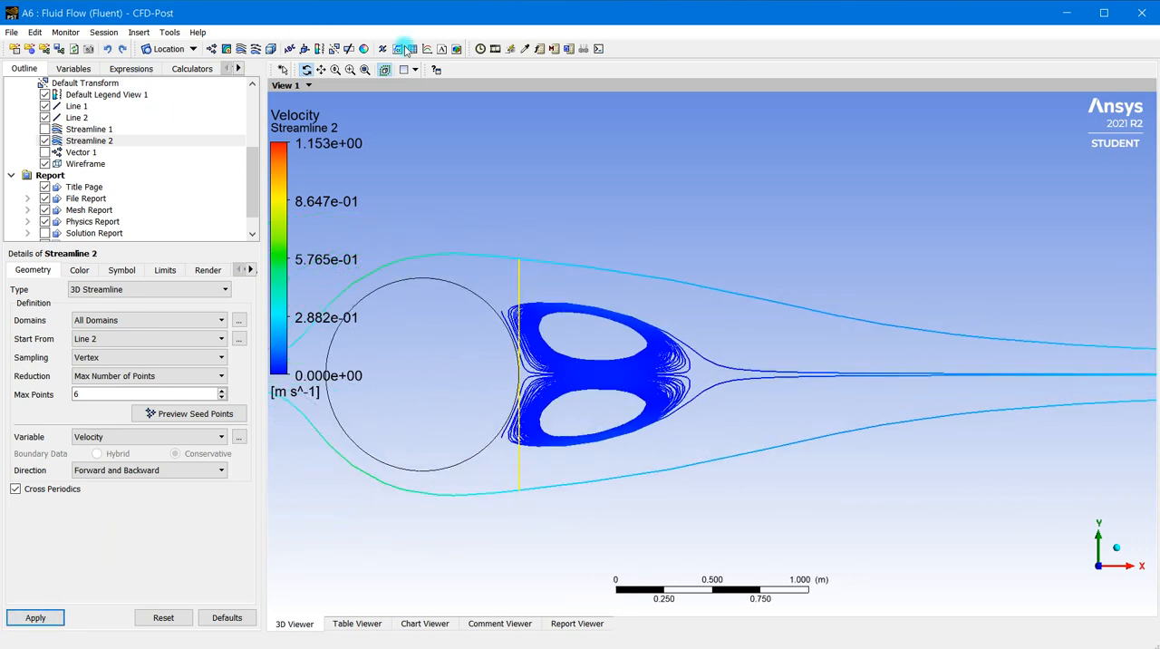
{"action": "left_click", "coordinate": [496, 49]}
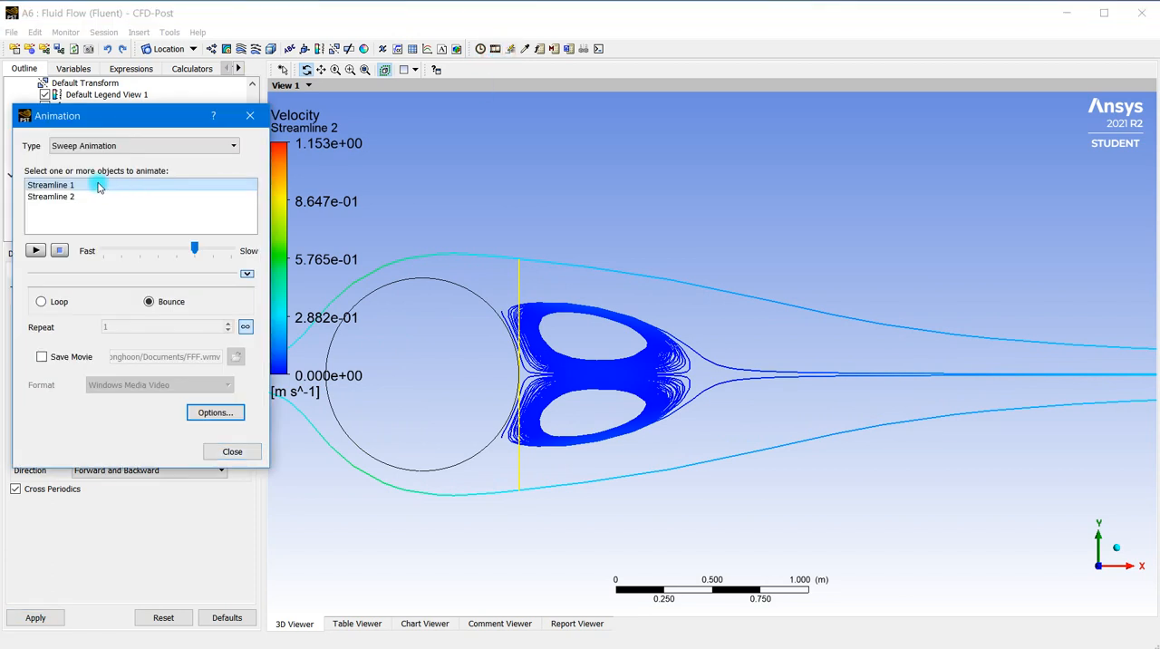
{"action": "left_click", "coordinate": [73, 198]}
{"action": "left_click_drag", "start_coordinate": [116, 115], "coordinate": [177, 69]}
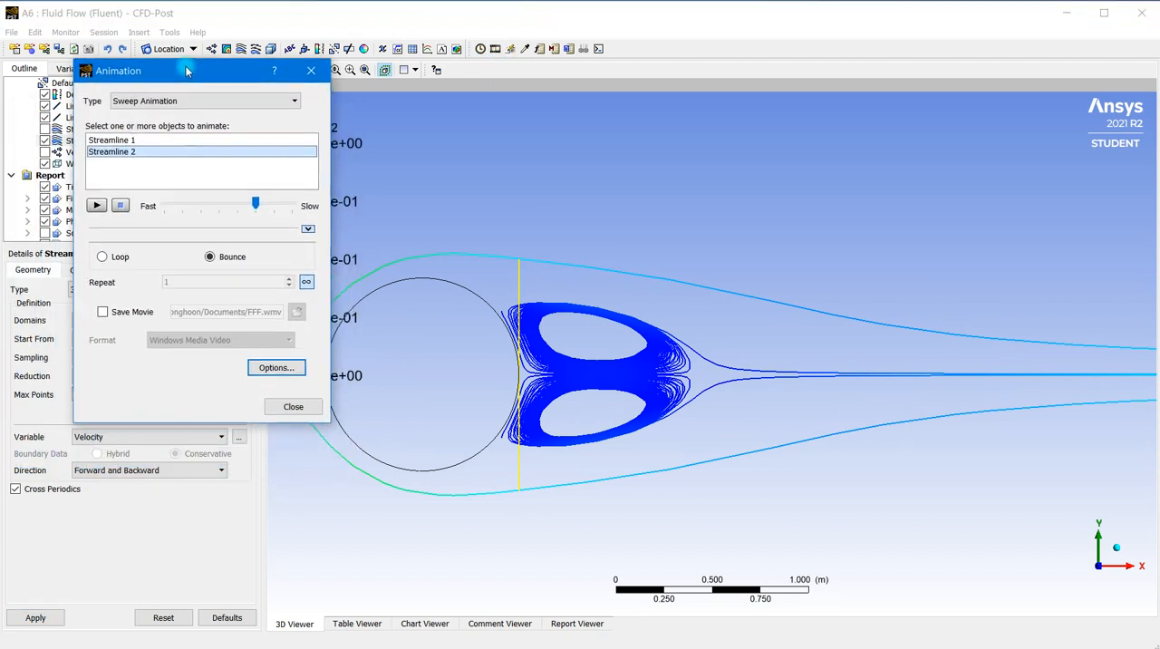
{"action": "left_click", "coordinate": [96, 204]}
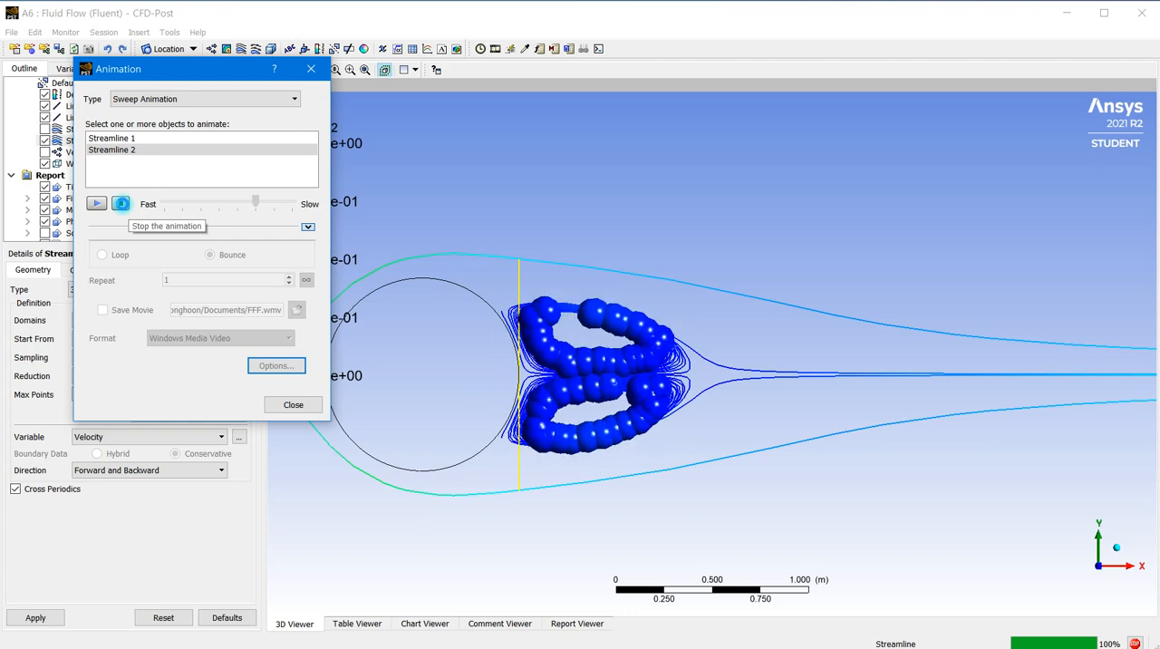
{"action": "left_click", "coordinate": [120, 203]}
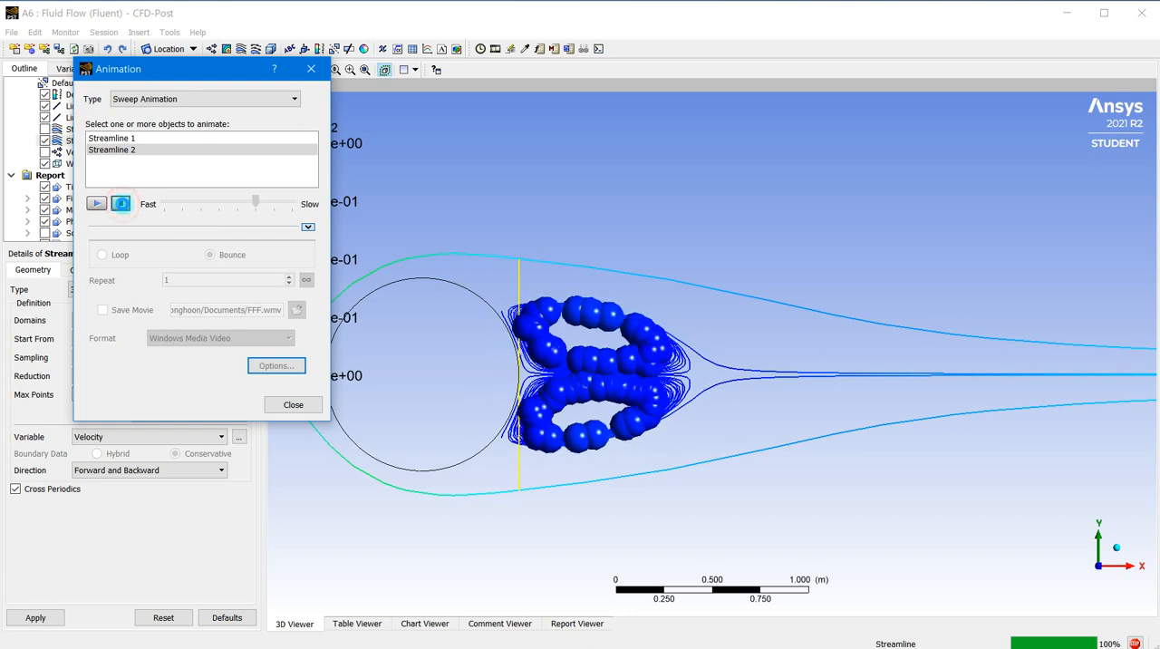
{"action": "scroll", "coordinate": [581, 366], "scroll_direction": "up", "scroll_amount": 5}
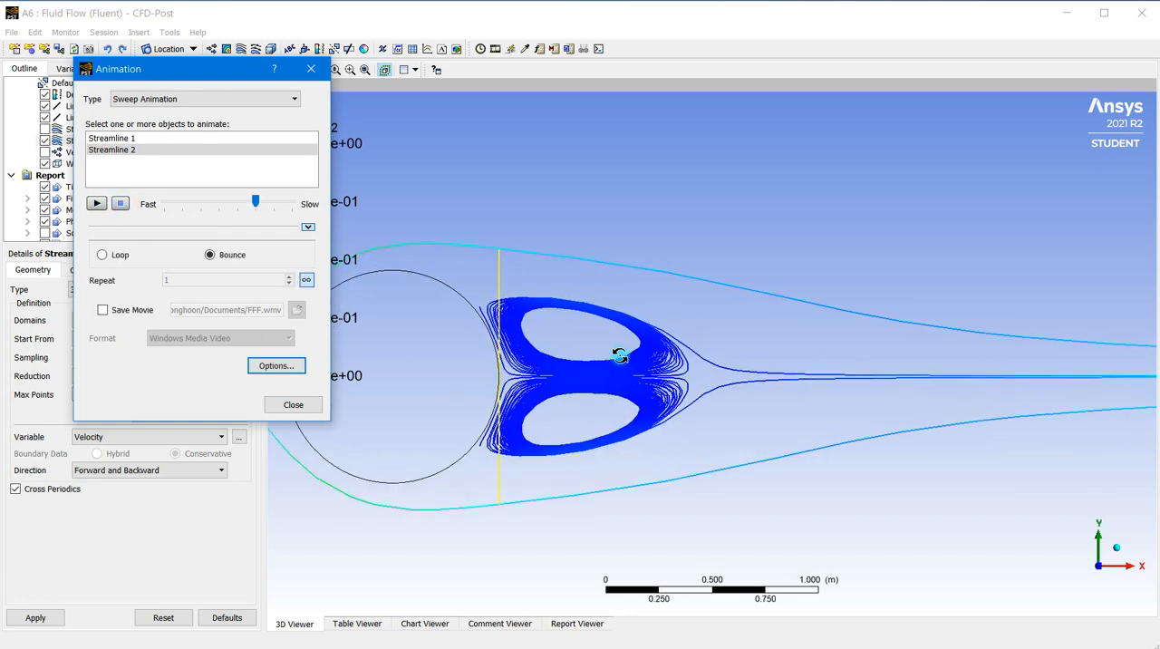
{"action": "scroll", "coordinate": [587, 362], "scroll_direction": "up", "scroll_amount": 2}
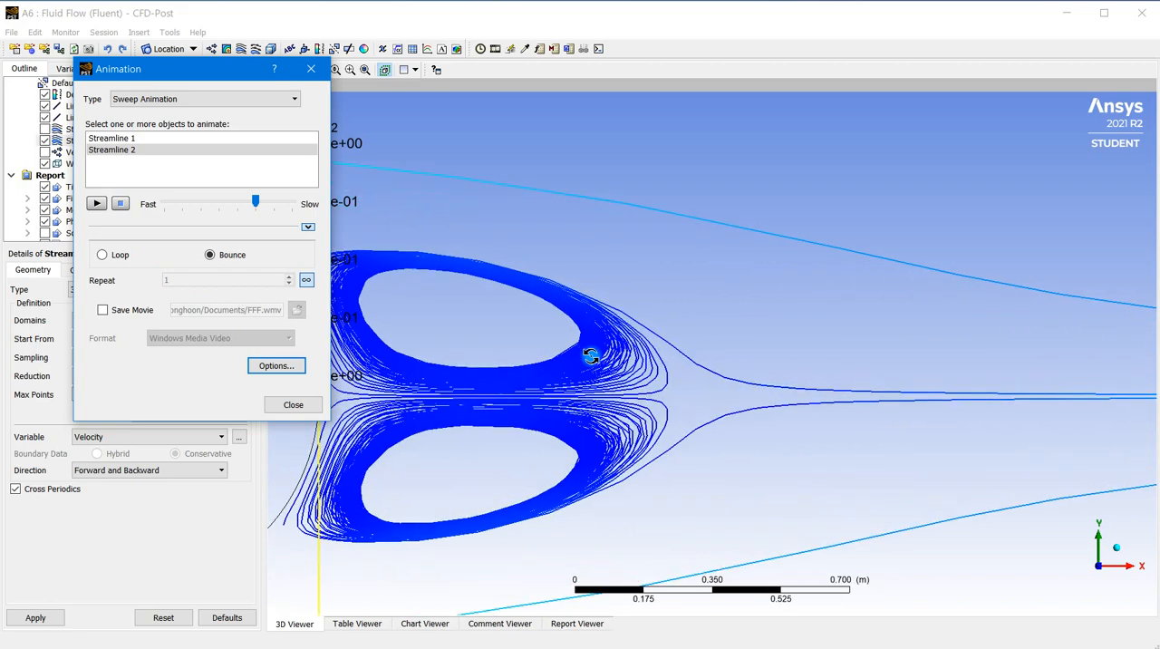
{"action": "scroll", "coordinate": [559, 335], "scroll_direction": "down", "scroll_amount": 7}
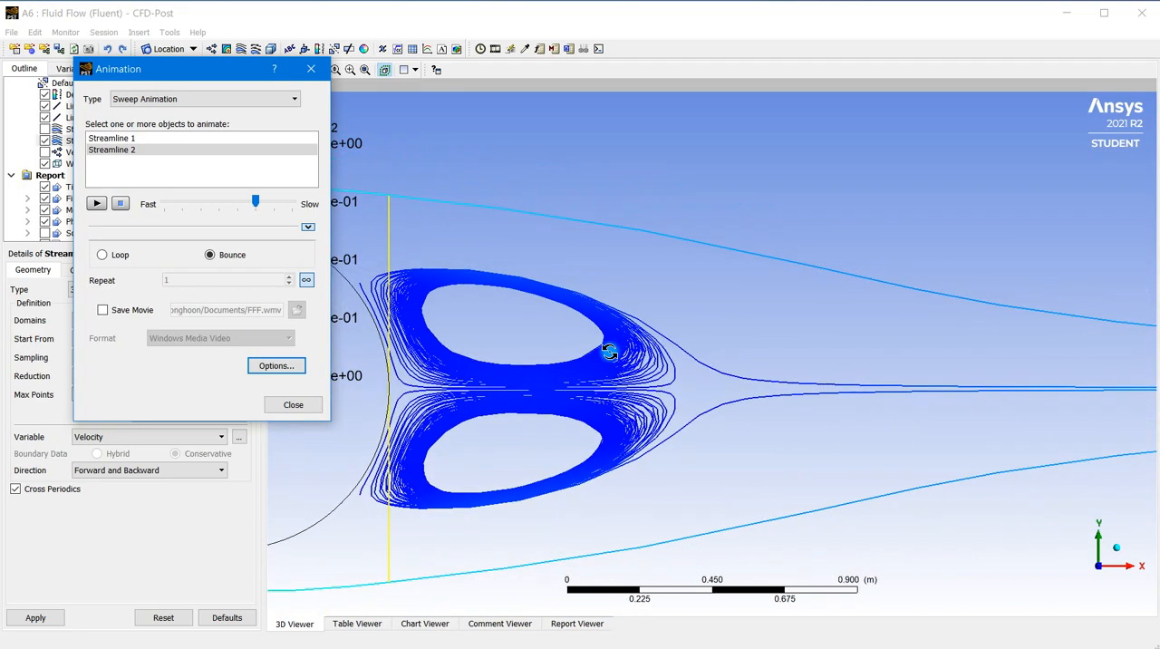
{"action": "scroll", "coordinate": [621, 328], "scroll_direction": "down", "scroll_amount": 1}
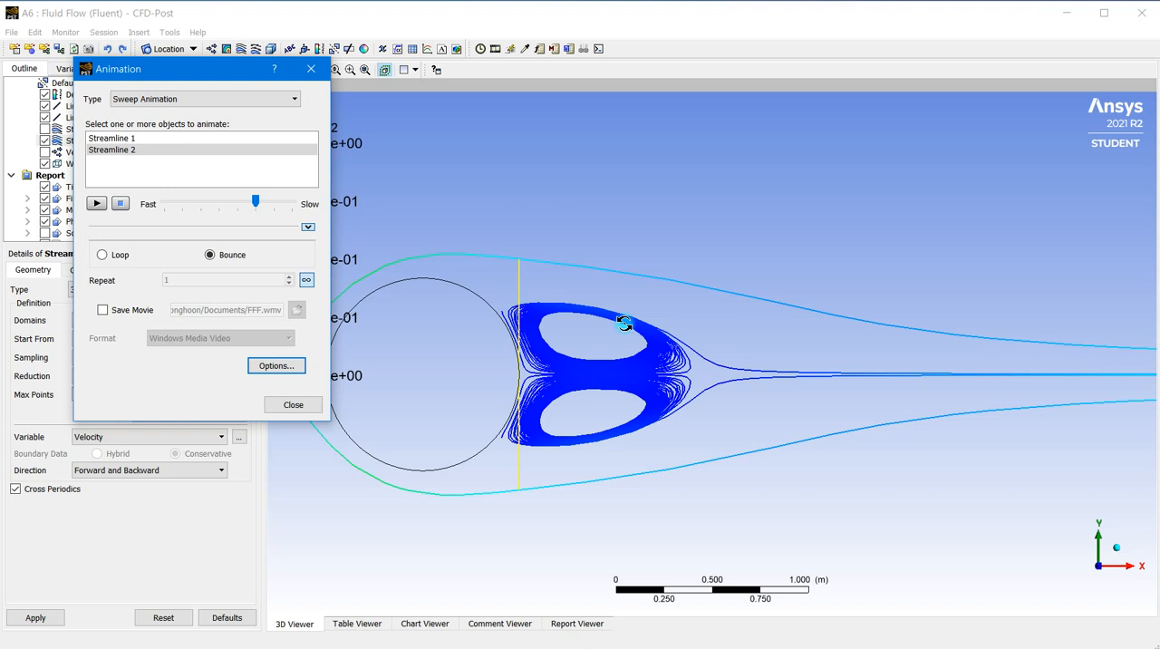
{"action": "left_click", "coordinate": [286, 404]}
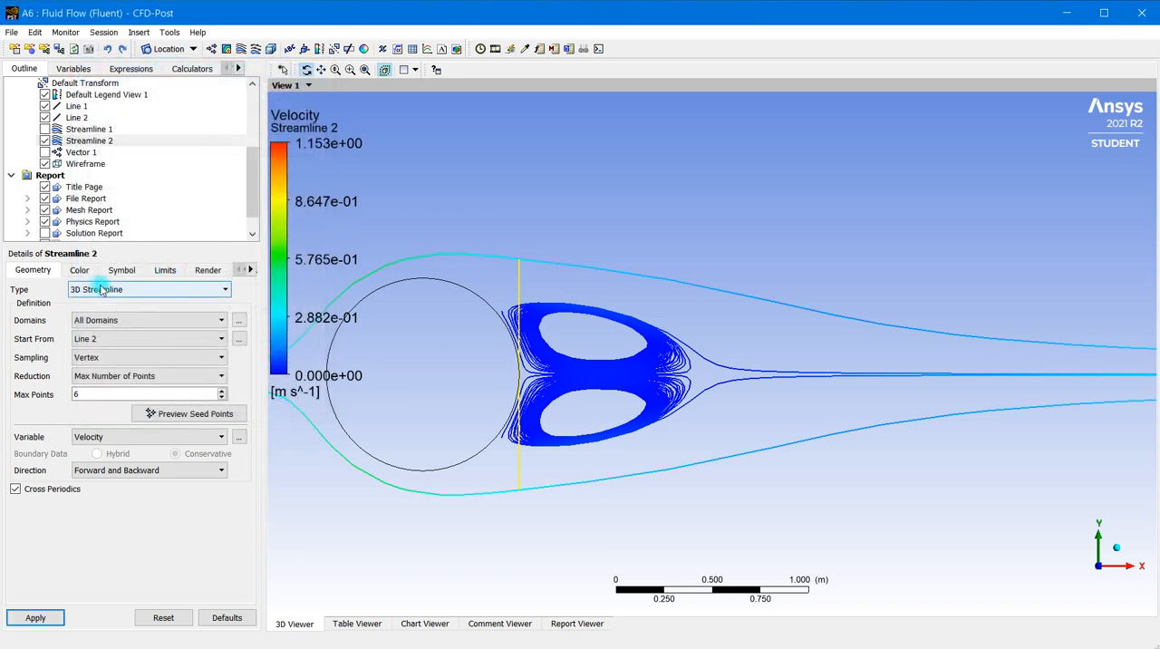
Shorten Line 2 by setting the Y coordinate of Point 1 to -0.4 and of Point 2 to 0.4
{"action": "left_click", "coordinate": [91, 141]}
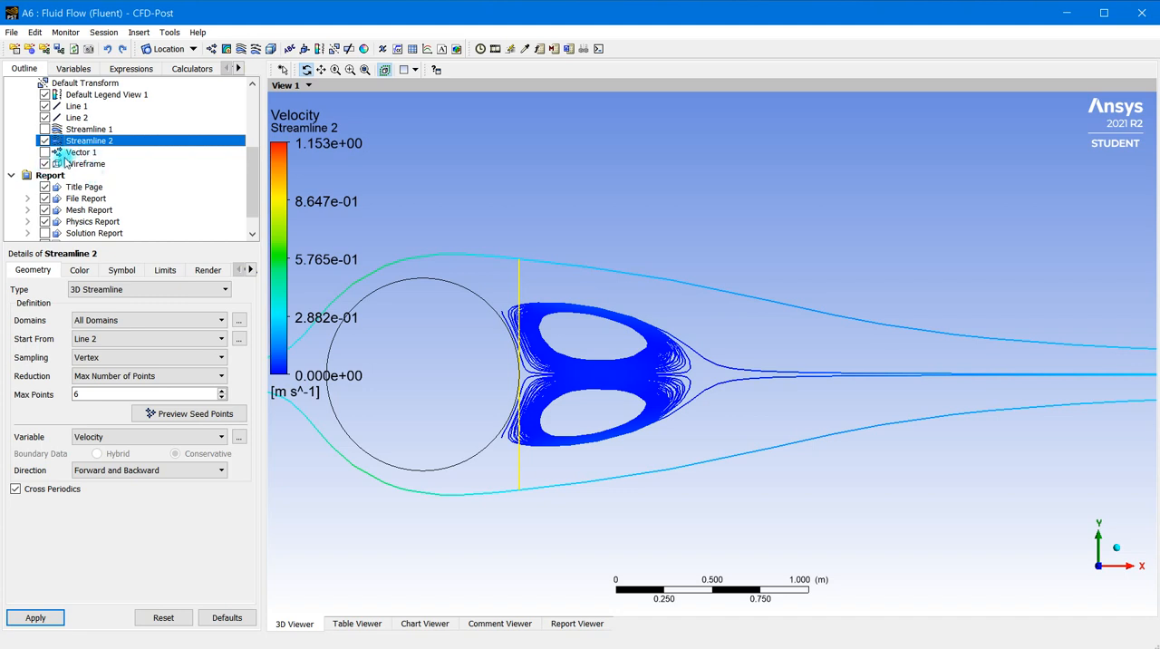
{"action": "left_click", "coordinate": [77, 117]}
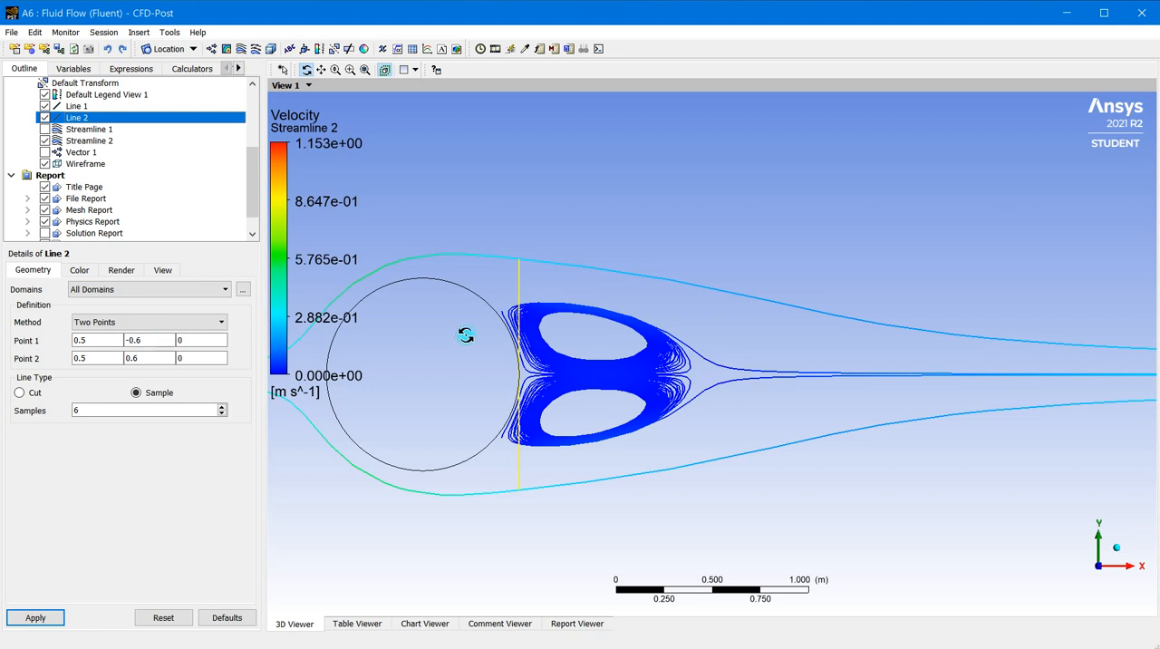
{"action": "left_click", "coordinate": [148, 340]}
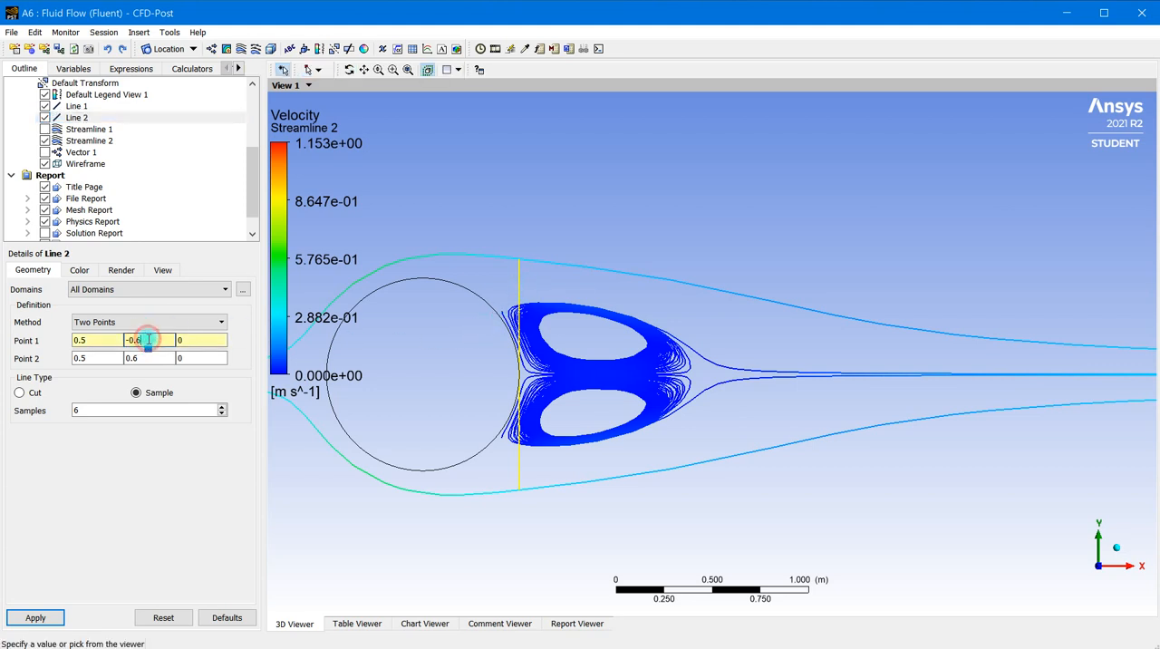
{"action": "key", "text": "BackSpace"}
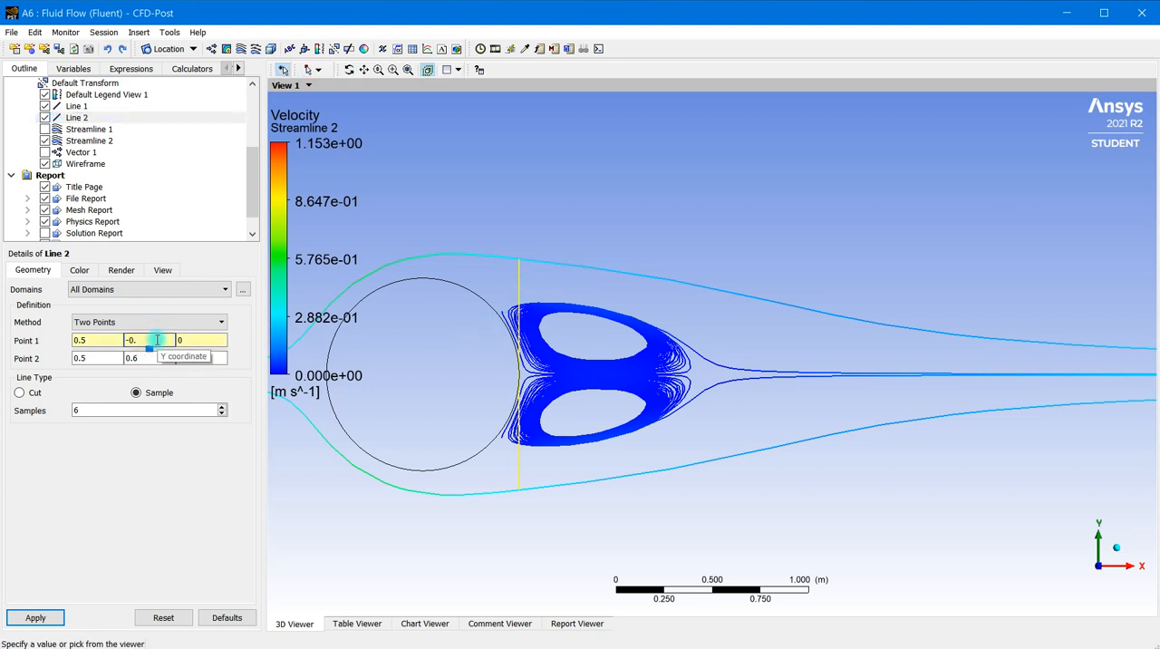
{"action": "type", "text": "4"}
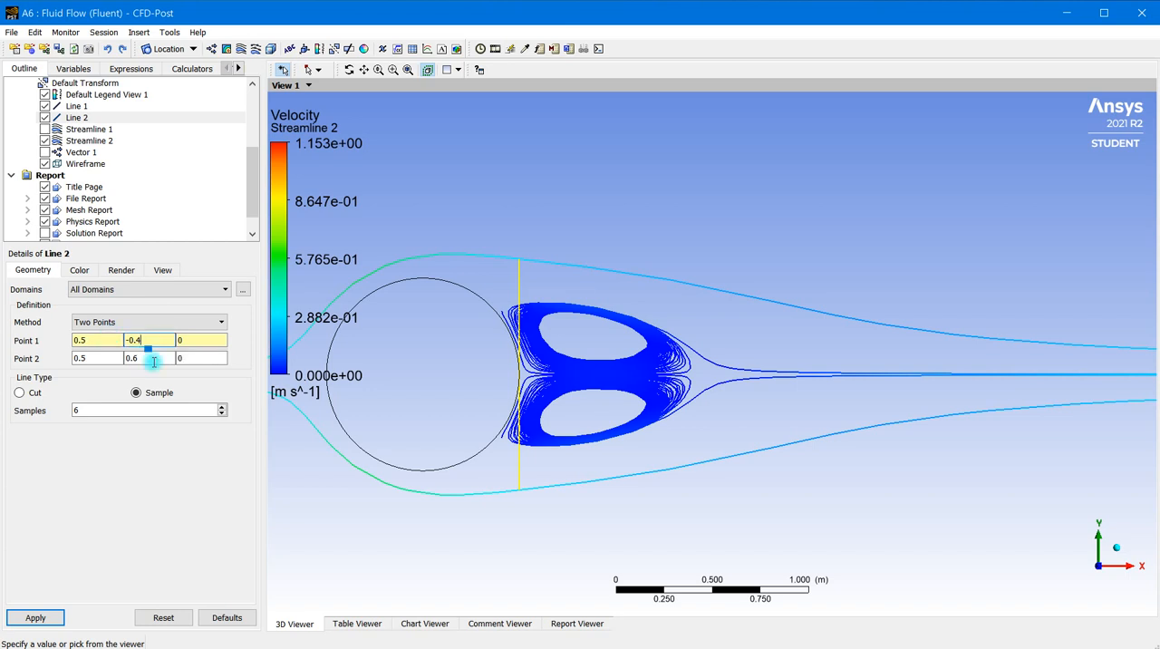
{"action": "left_click", "coordinate": [148, 359]}
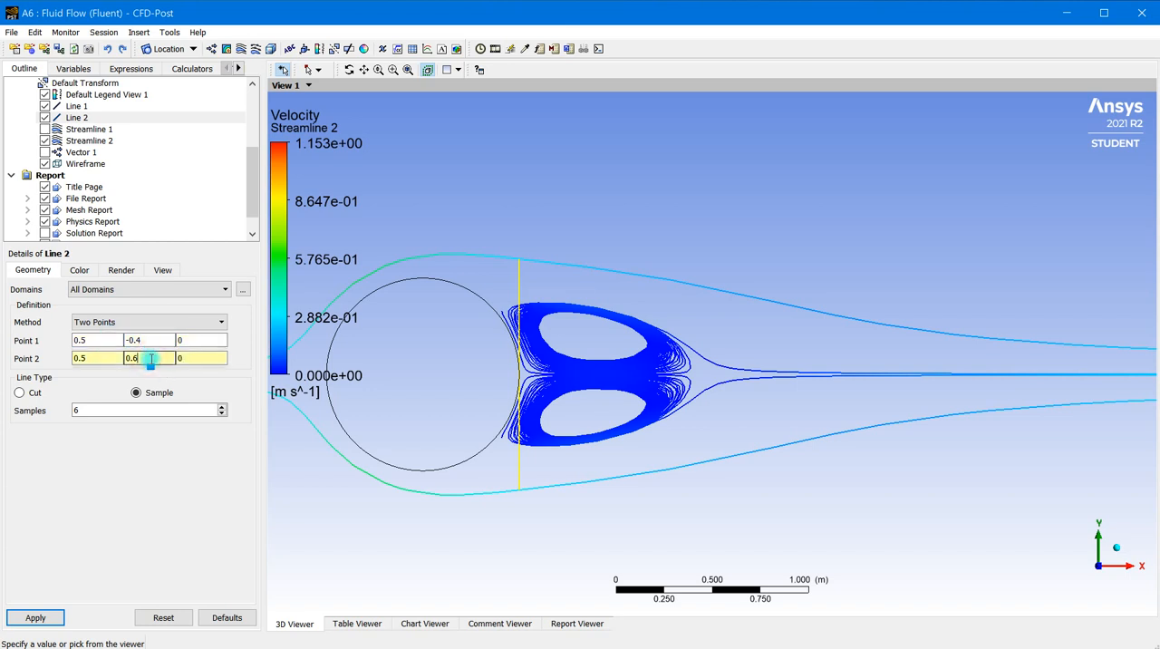
{"action": "key", "text": "BackSpace"}
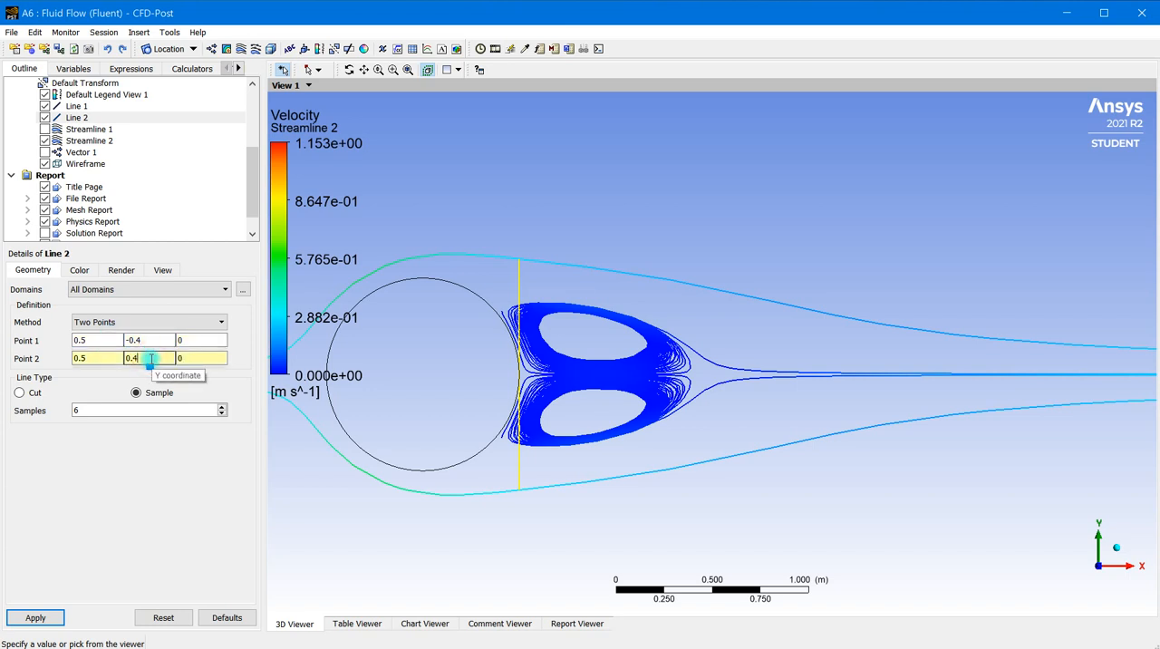
{"action": "type", "text": "4"}
Set the number of samples on Line 2 to 4 and apply the line changes
{"action": "double_click", "coordinate": [91, 409]}
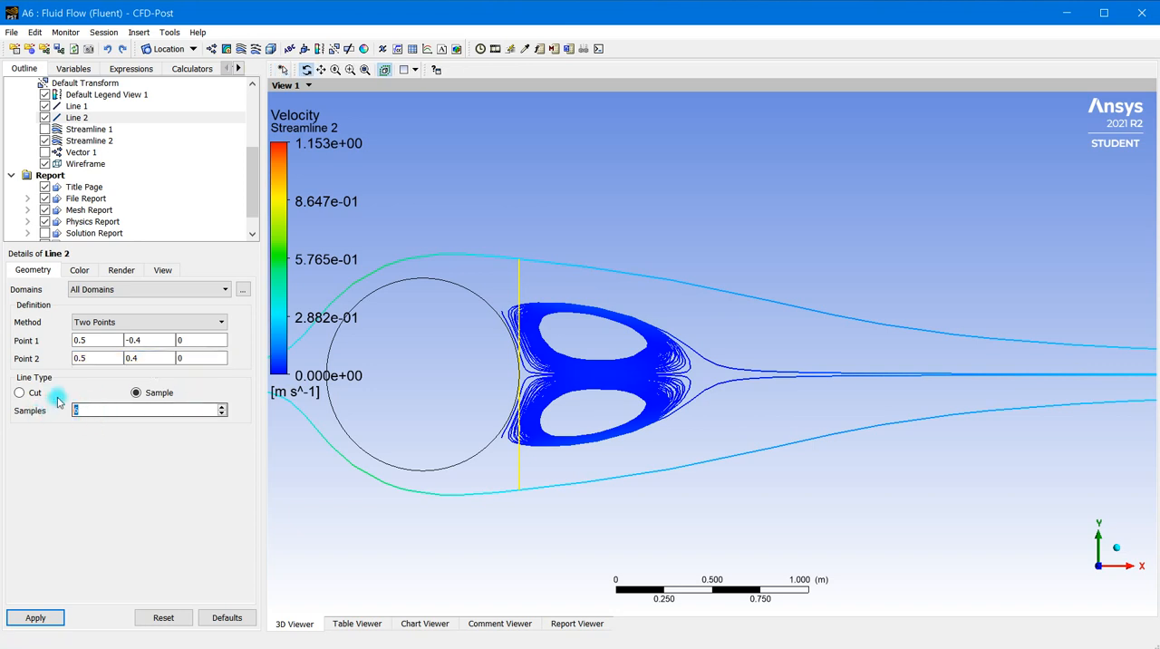
{"action": "type", "text": "4"}
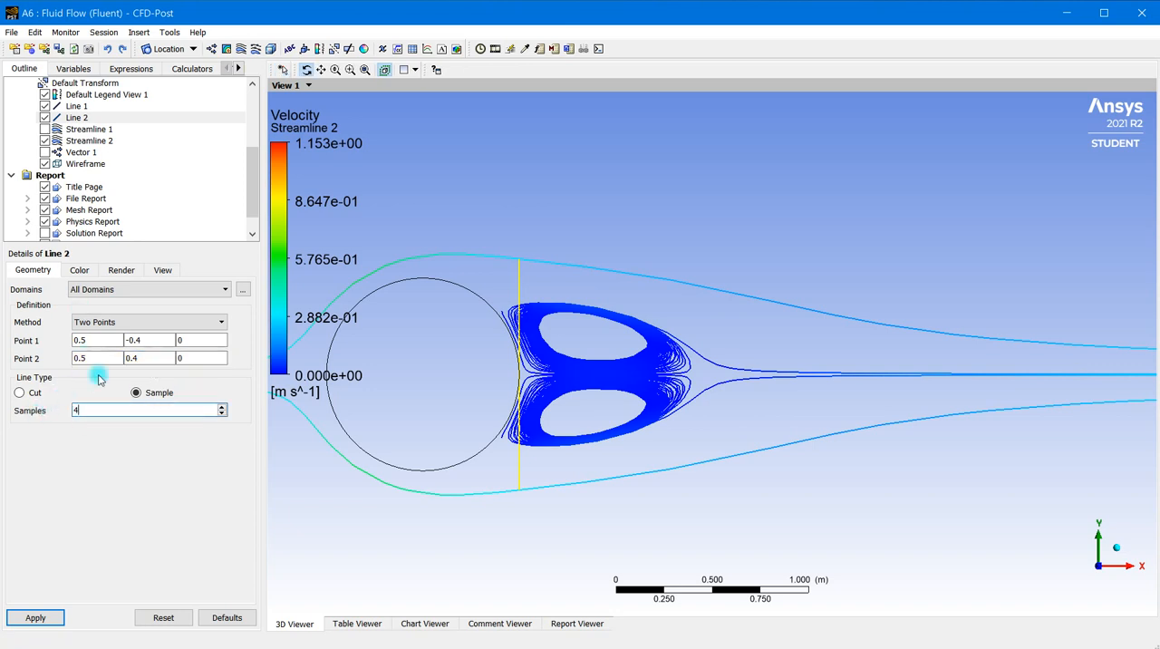
{"action": "left_click", "coordinate": [36, 620]}
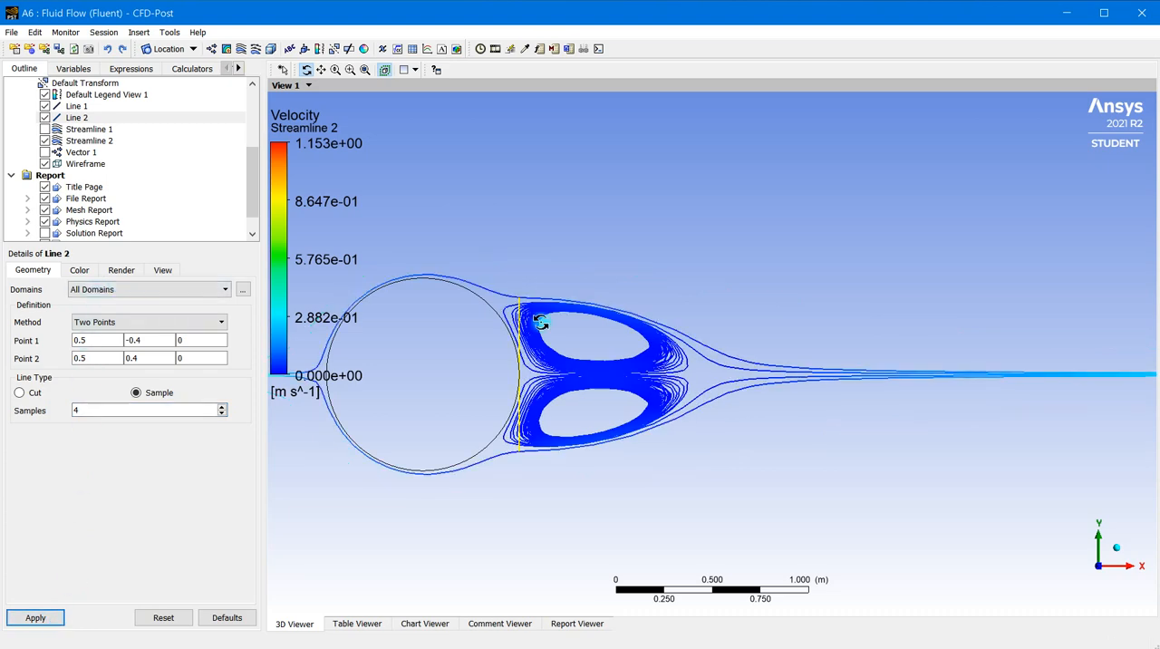
{"action": "scroll", "coordinate": [512, 375], "scroll_direction": "up", "scroll_amount": 3}
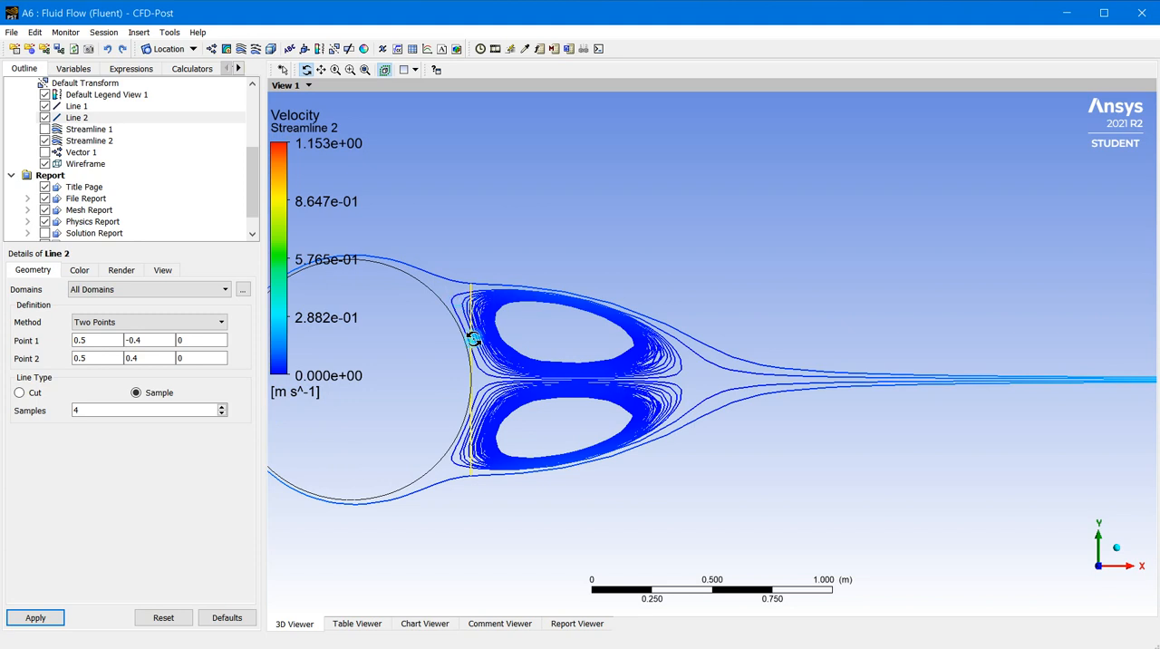
Set the maximum number of points of Streamline 2 to 4 and apply it
{"action": "left_click", "coordinate": [87, 141]}
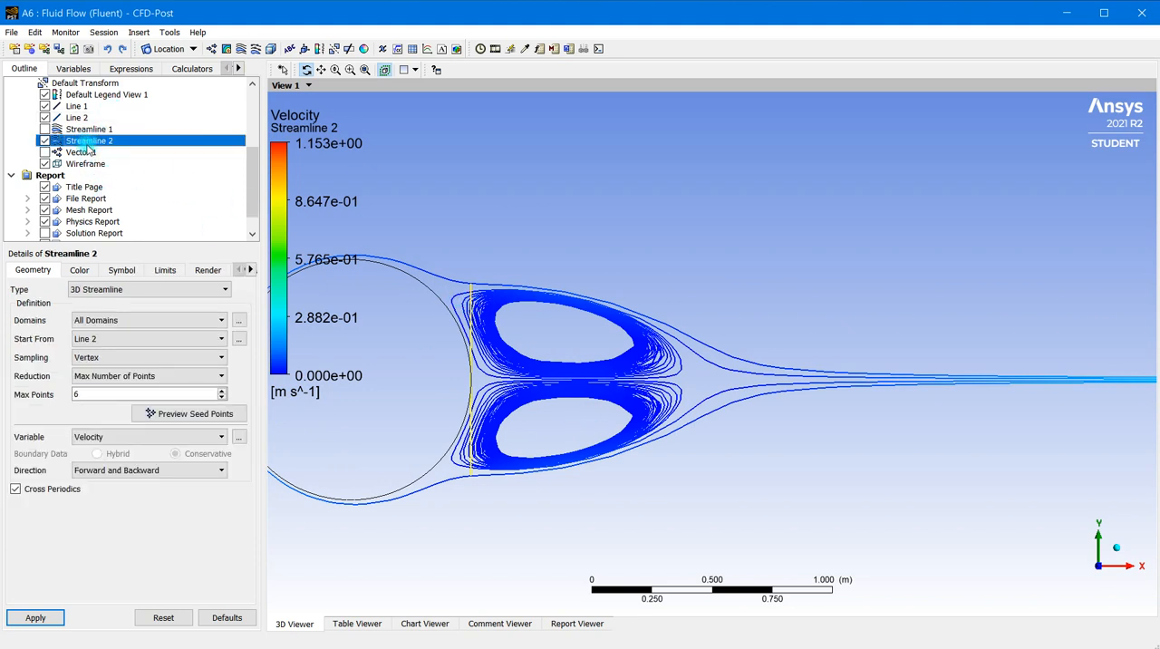
{"action": "double_click", "coordinate": [88, 394]}
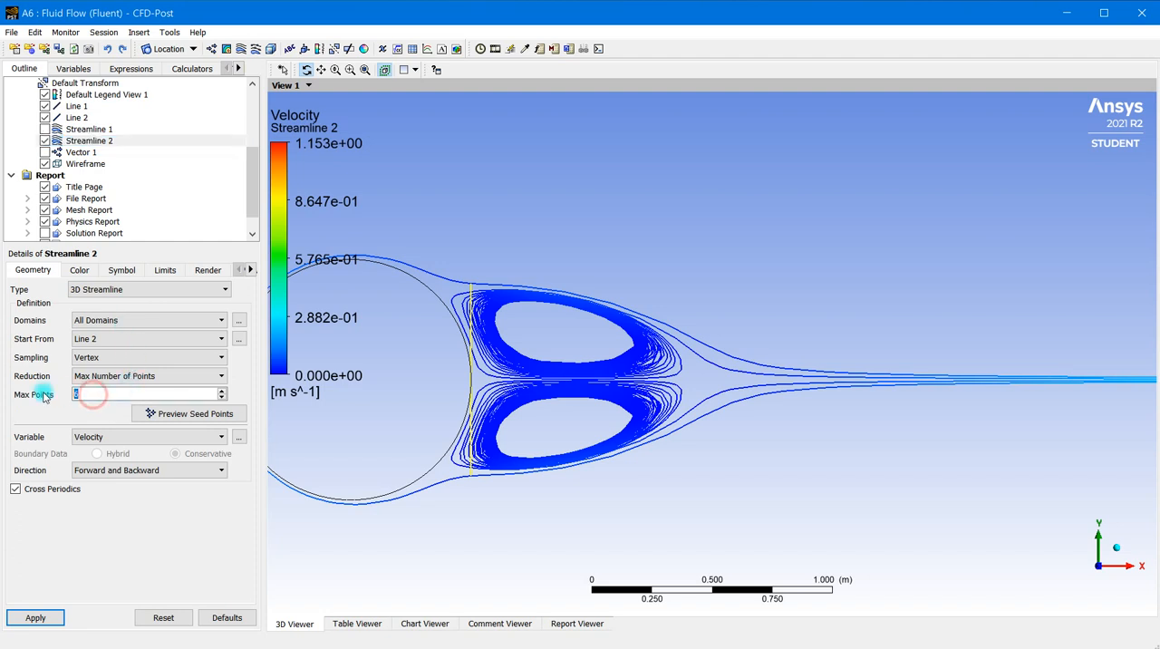
{"action": "type", "text": "4"}
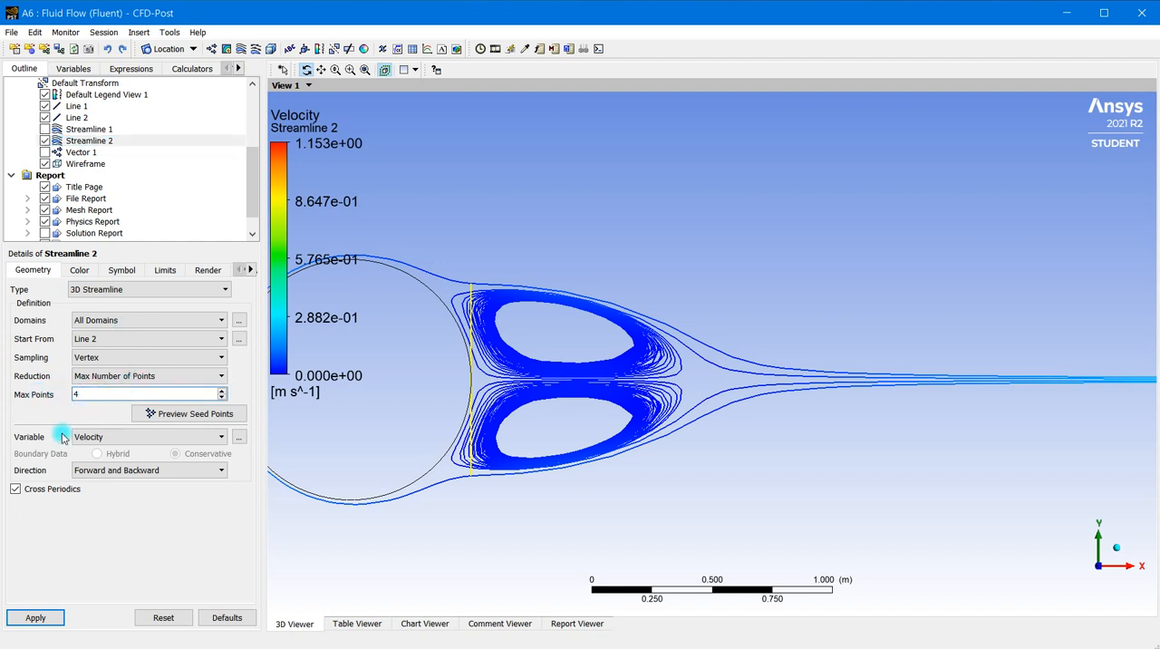
{"action": "left_click", "coordinate": [51, 618]}
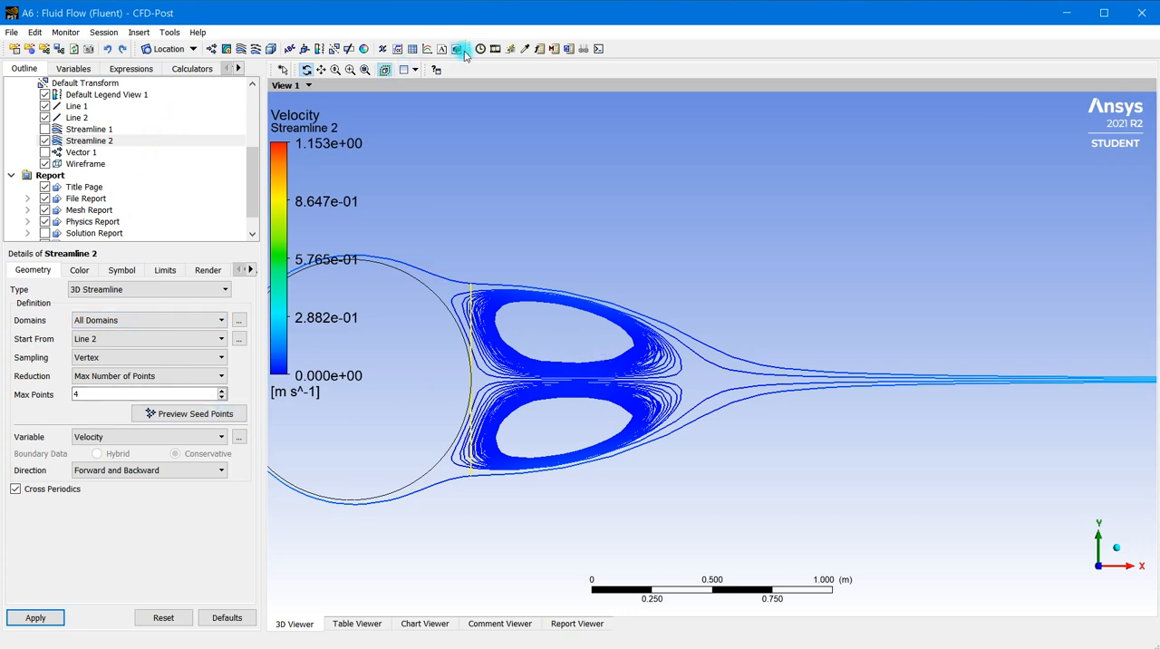
Open the animation settings for Streamline 2 and slow the sweep animation to nearly the slowest speed
{"action": "scroll", "coordinate": [572, 259], "scroll_direction": "down", "scroll_amount": 2}
{"action": "scroll", "coordinate": [572, 259], "scroll_direction": "down", "scroll_amount": 4}
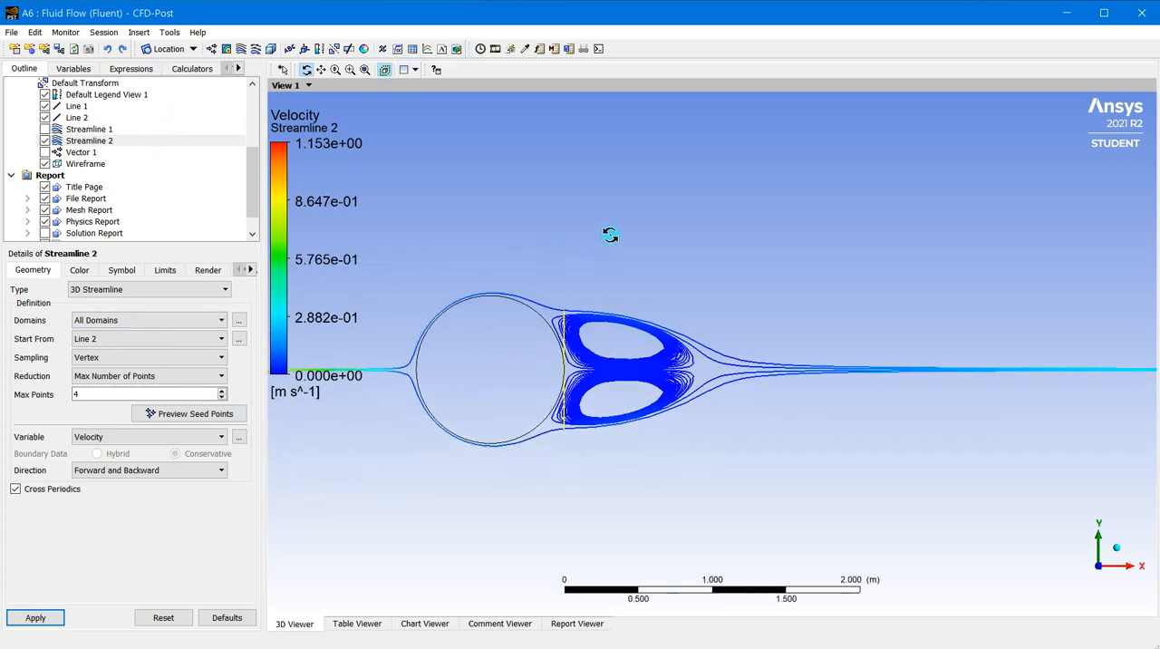
{"action": "left_click", "coordinate": [495, 48]}
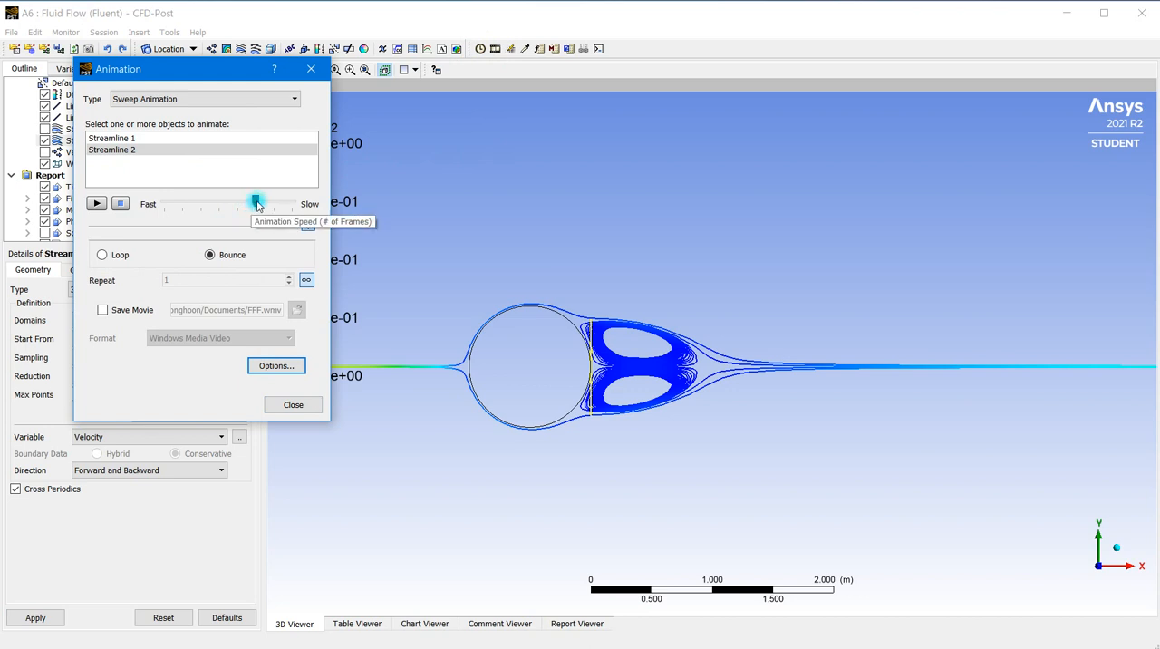
{"action": "left_click_drag", "start_coordinate": [257, 201], "coordinate": [287, 206]}
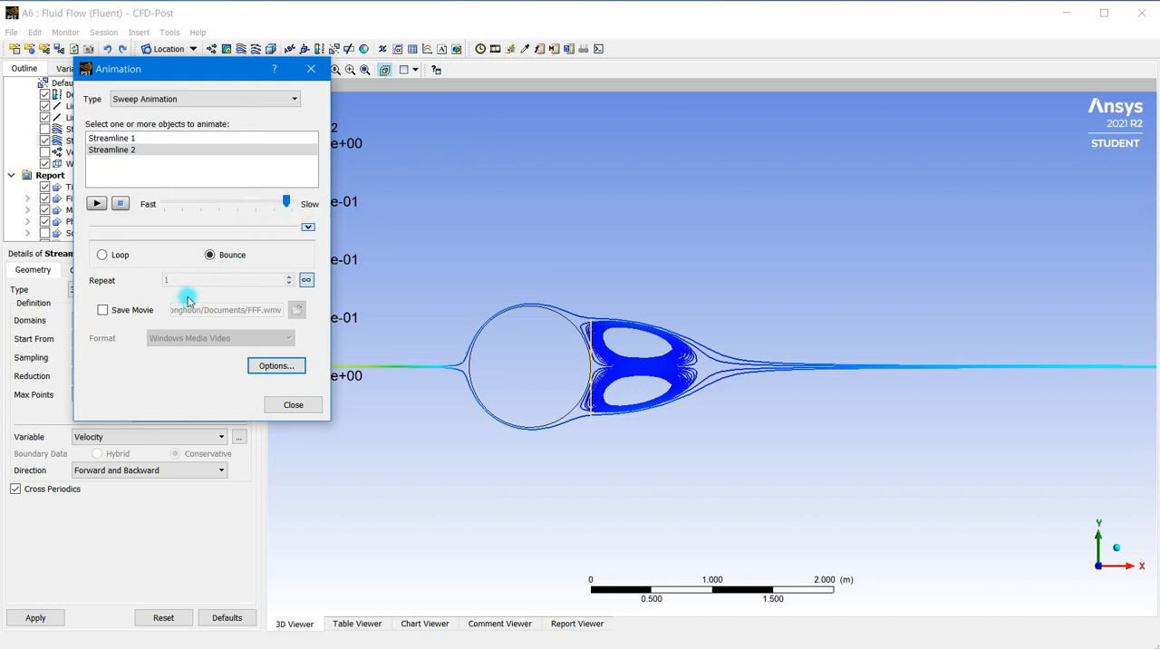
Set the animation's symbol size to 0.05 and spacing to 0.01, and play the sweep animation of Streamline 2
{"action": "left_click", "coordinate": [277, 366]}
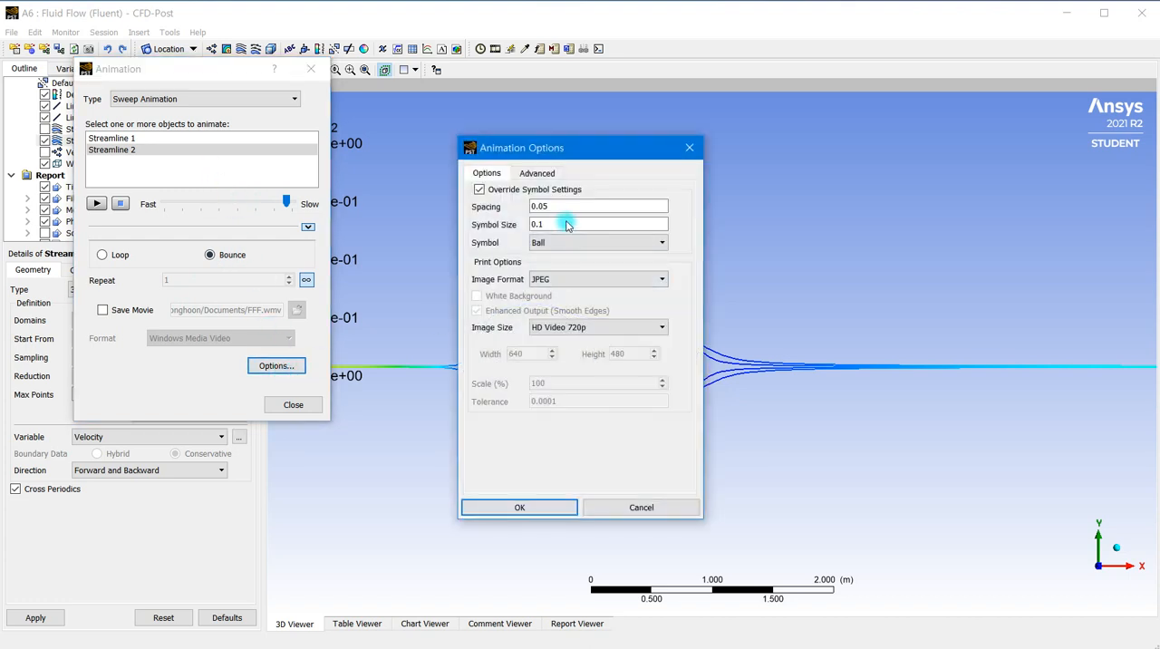
{"action": "left_click_drag", "start_coordinate": [558, 226], "coordinate": [494, 234]}
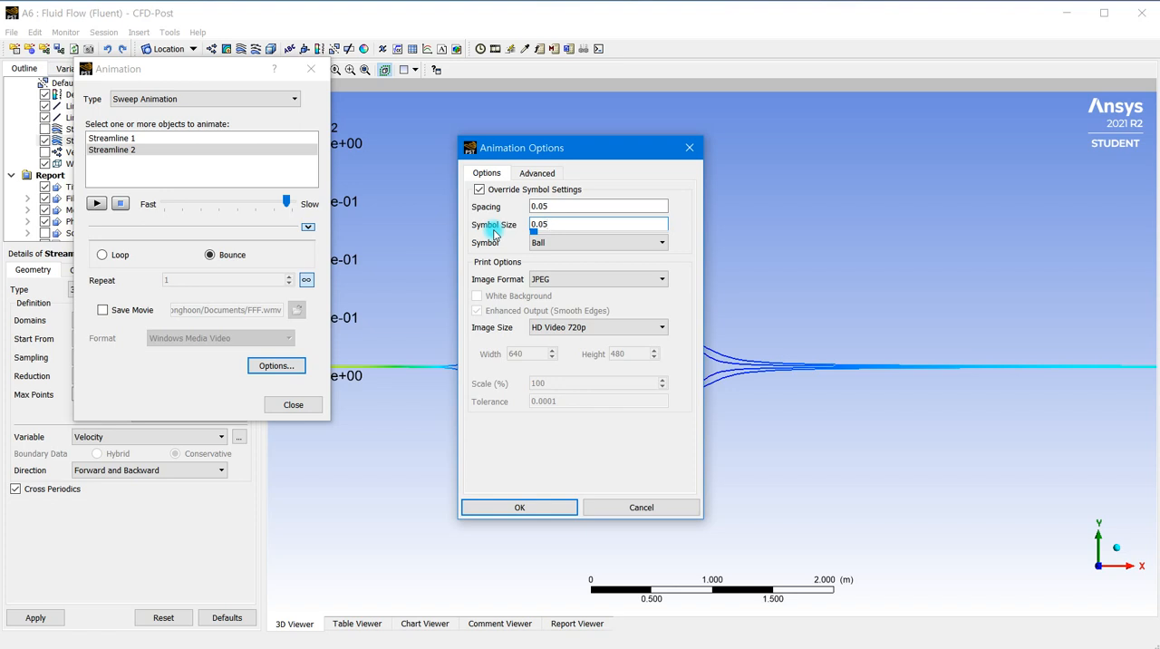
{"action": "left_click_drag", "start_coordinate": [560, 206], "coordinate": [505, 209]}
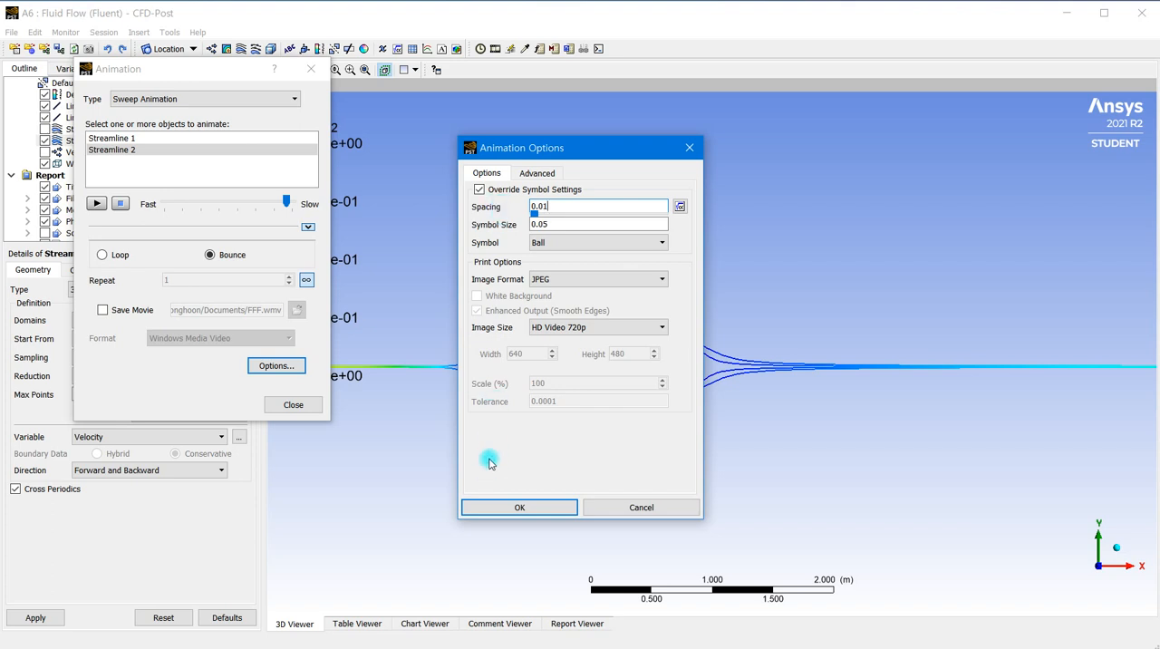
{"action": "left_click", "coordinate": [495, 506]}
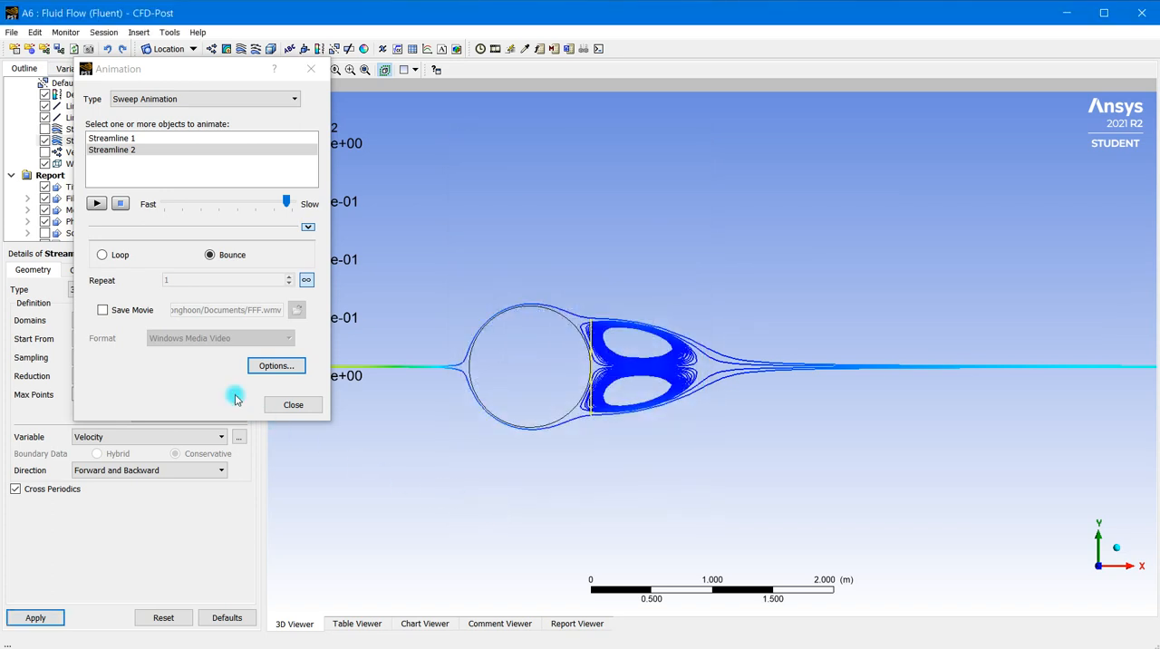
{"action": "left_click", "coordinate": [97, 205]}
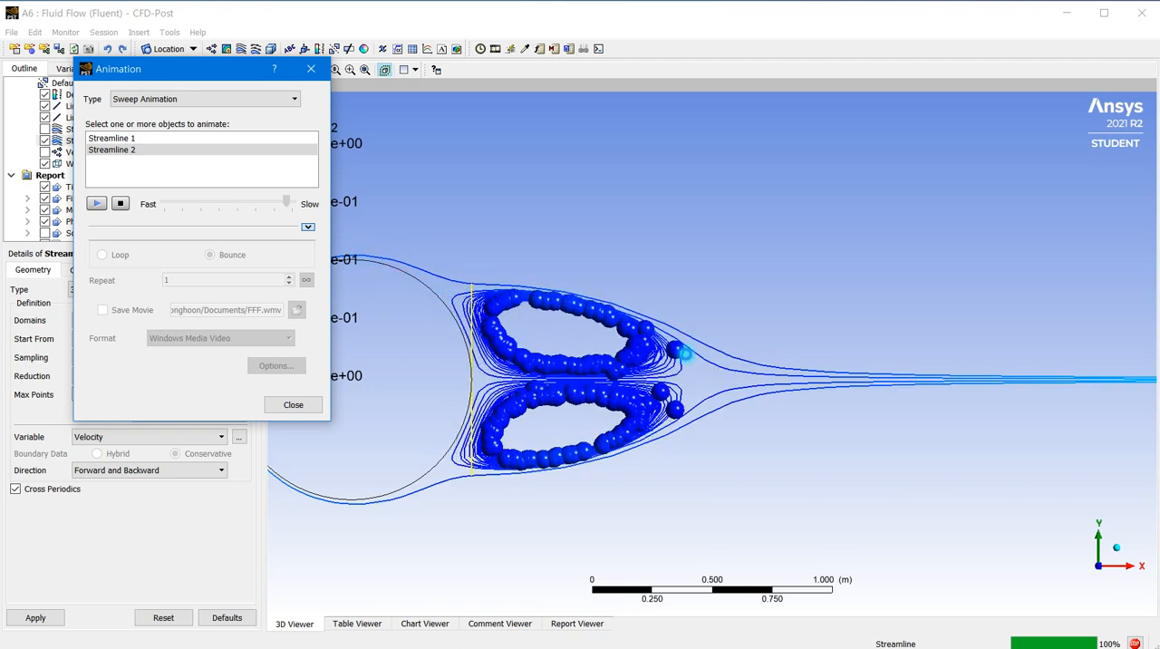
{"action": "scroll", "coordinate": [842, 384], "scroll_direction": "down", "scroll_amount": 5}
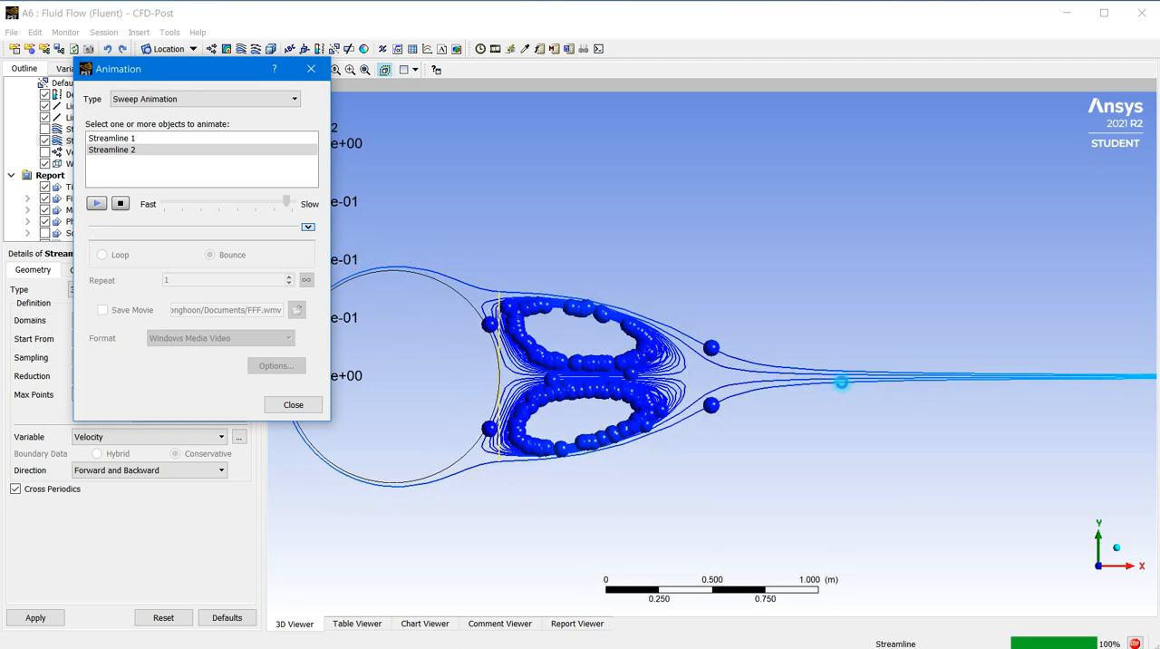
Stop the sweep animation of Streamline 2 and reduce its speed to the slowest setting
{"action": "scroll", "coordinate": [851, 387], "scroll_direction": "down", "scroll_amount": 3}
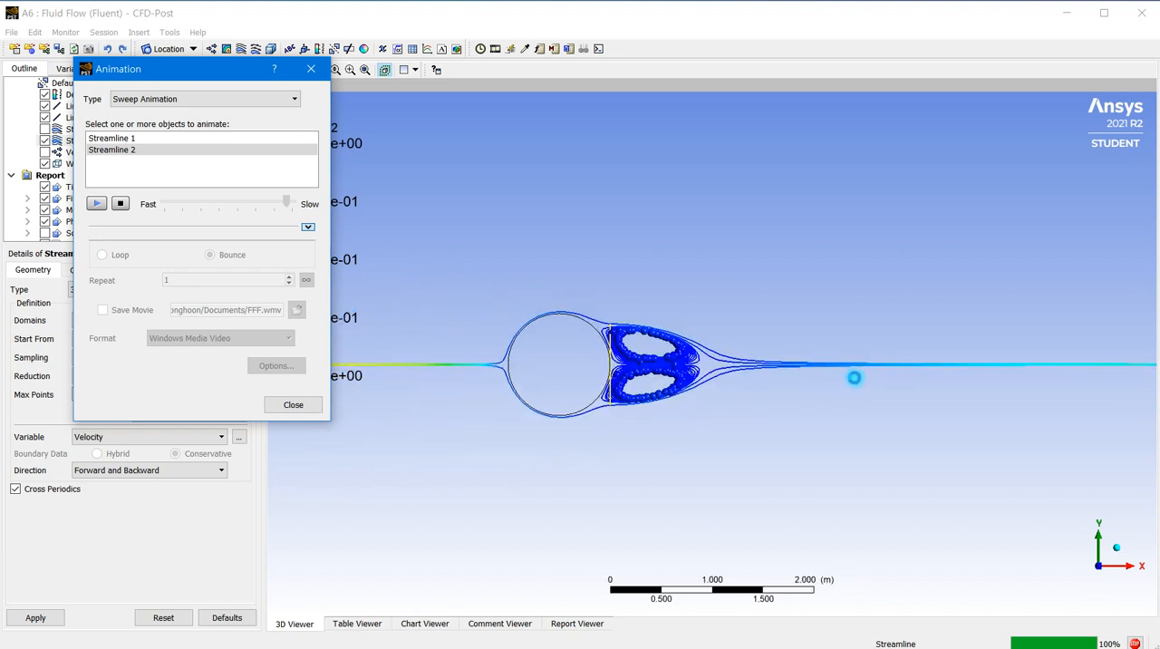
{"action": "scroll", "coordinate": [858, 383], "scroll_direction": "down", "scroll_amount": 2}
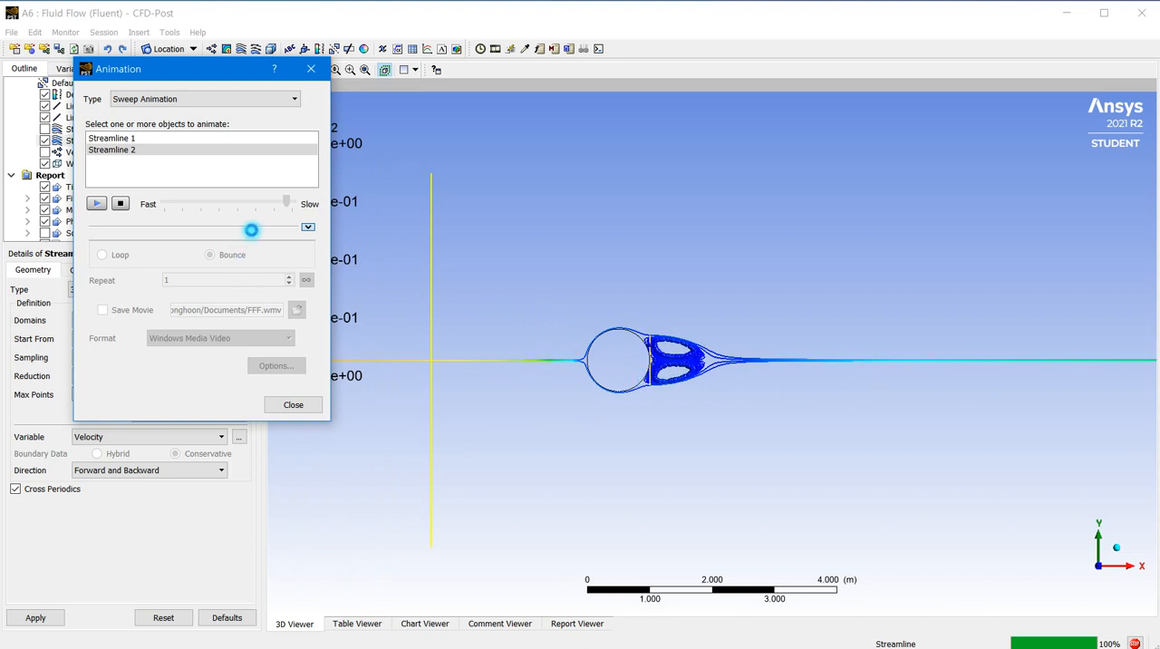
{"action": "left_click", "coordinate": [124, 203]}
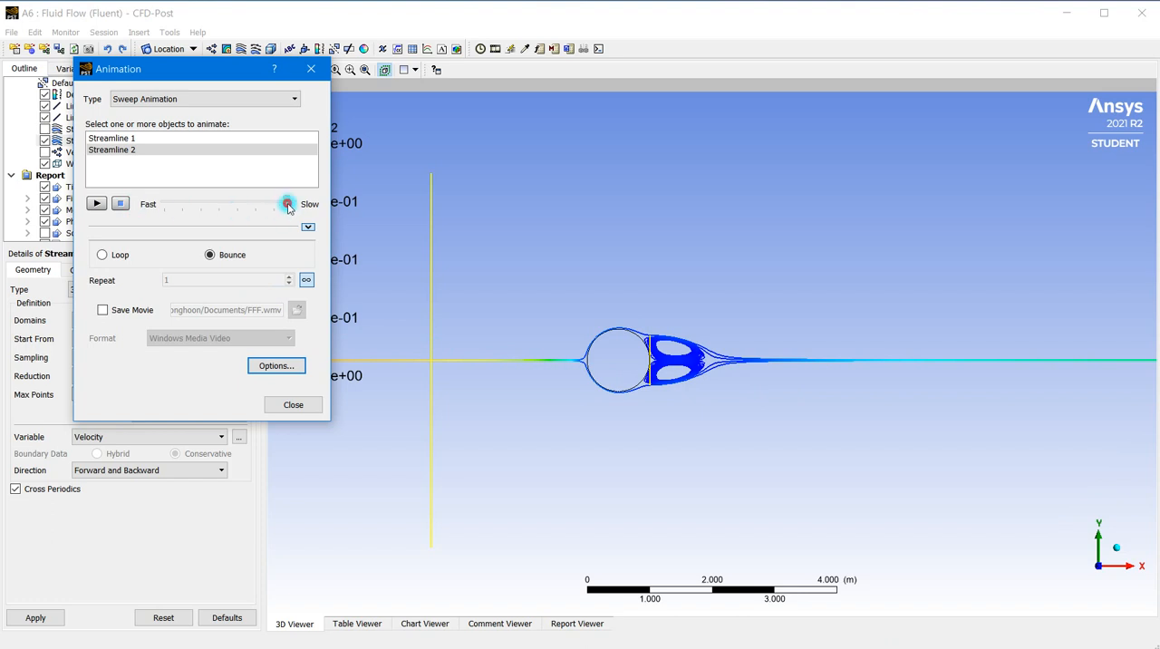
{"action": "left_click_drag", "start_coordinate": [288, 207], "coordinate": [302, 201]}
Set the sweep animation's symbol size to 0.03 in the animation options and accept the change
{"action": "left_click", "coordinate": [288, 374]}
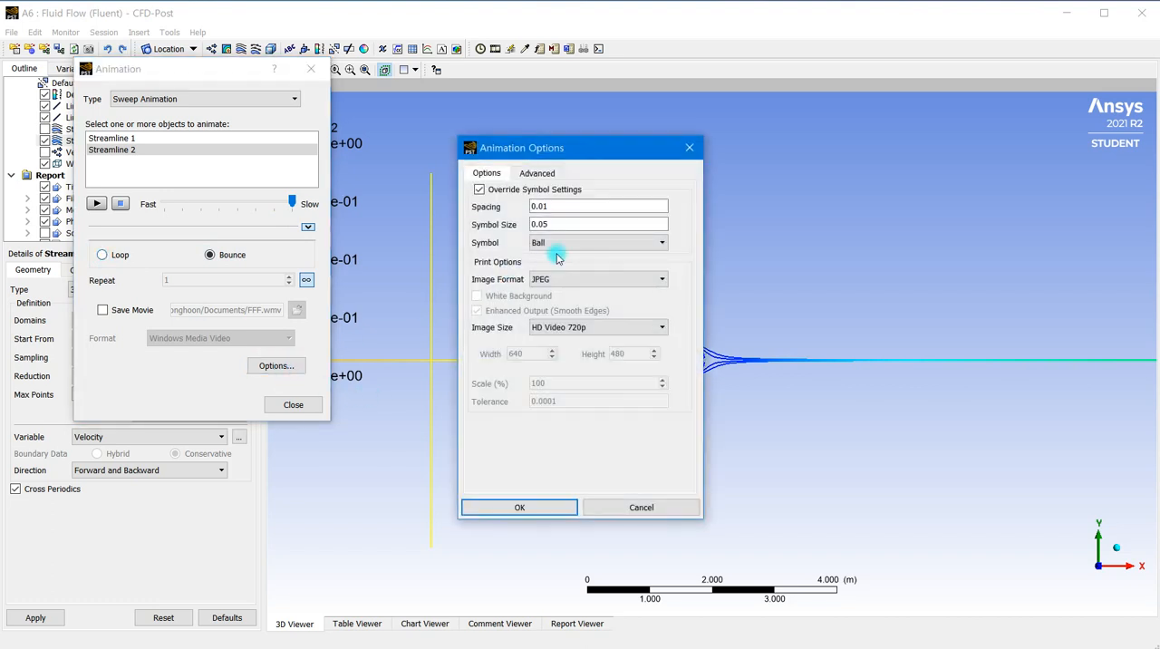
{"action": "left_click", "coordinate": [542, 173]}
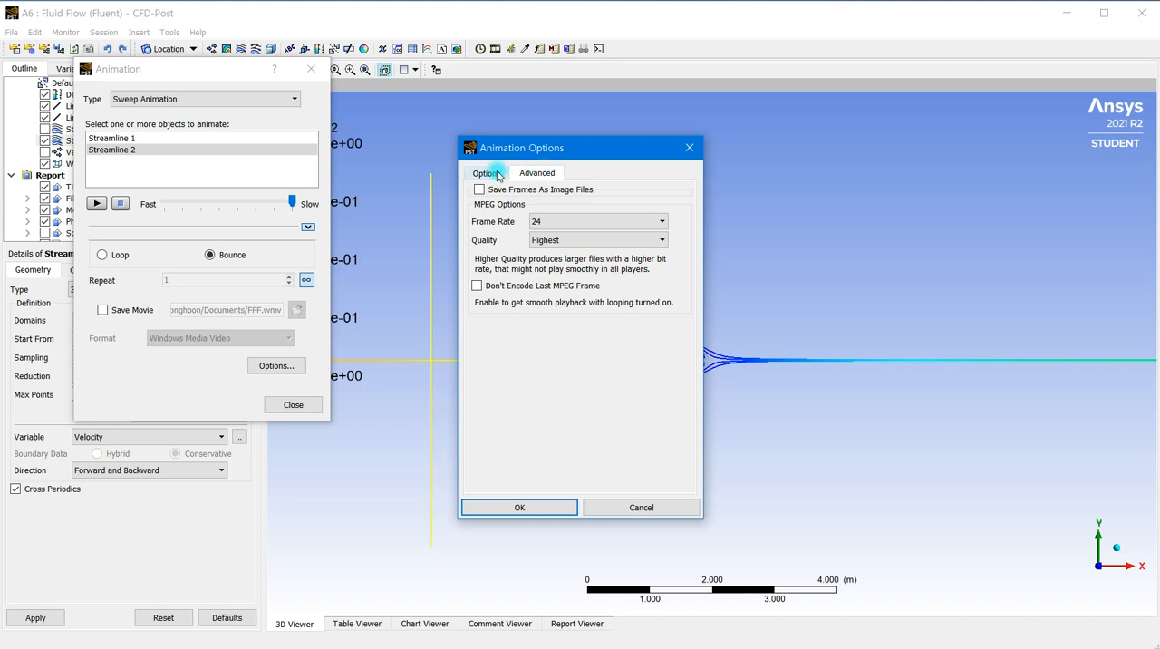
{"action": "left_click", "coordinate": [487, 173]}
{"action": "left_click", "coordinate": [536, 173]}
{"action": "left_click", "coordinate": [494, 175]}
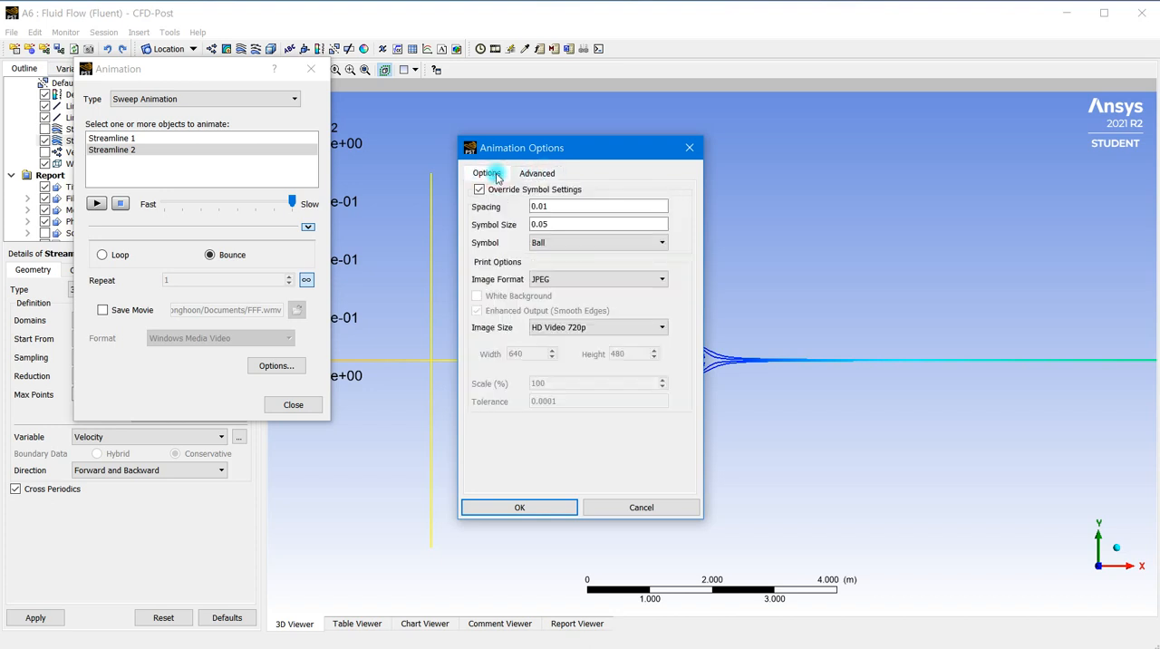
{"action": "mouse_move", "coordinate": [553, 229]}
{"action": "left_mouse_down"}
{"action": "mouse_move", "coordinate": [518, 225]}
{"action": "mouse_move", "coordinate": [532, 227]}
{"action": "left_mouse_up"}
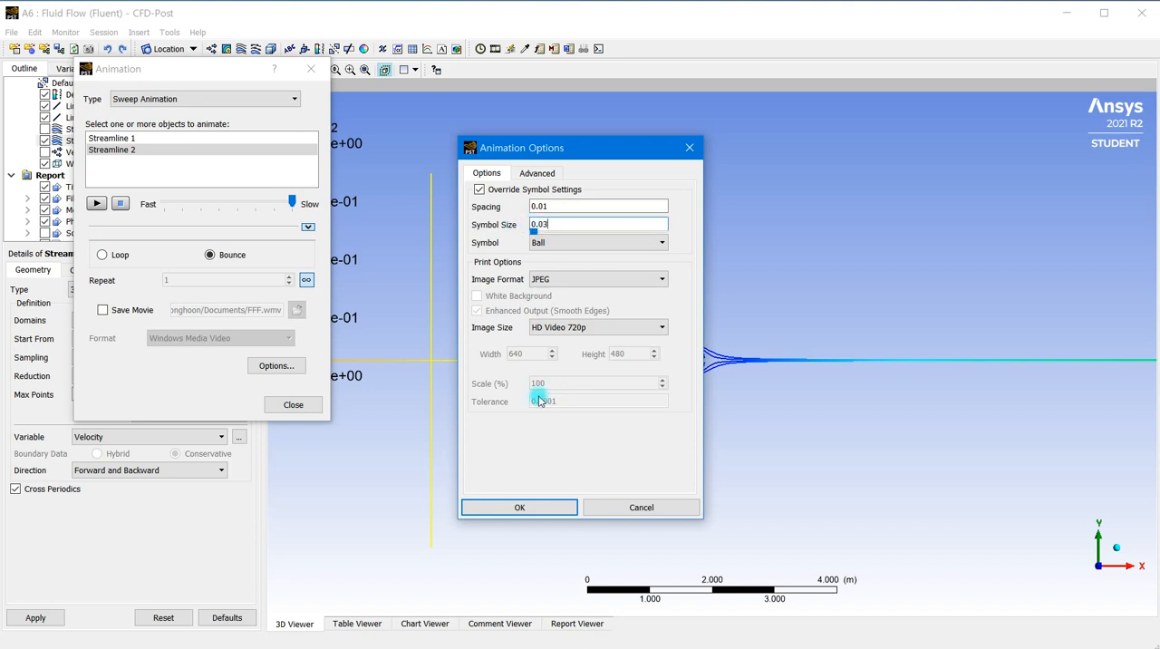
{"action": "left_click", "coordinate": [521, 507]}
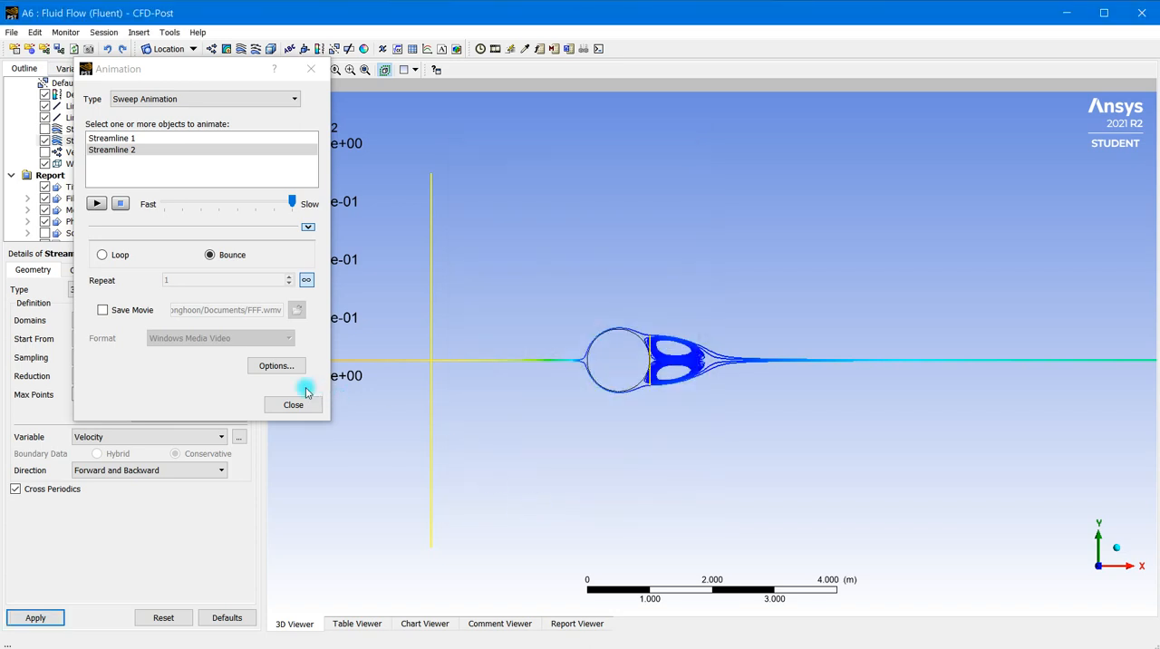
Play the sweep animation of Streamline 2, examine the symbol motion in the wake vortices, and stop and close the animation
{"action": "left_click", "coordinate": [95, 204]}
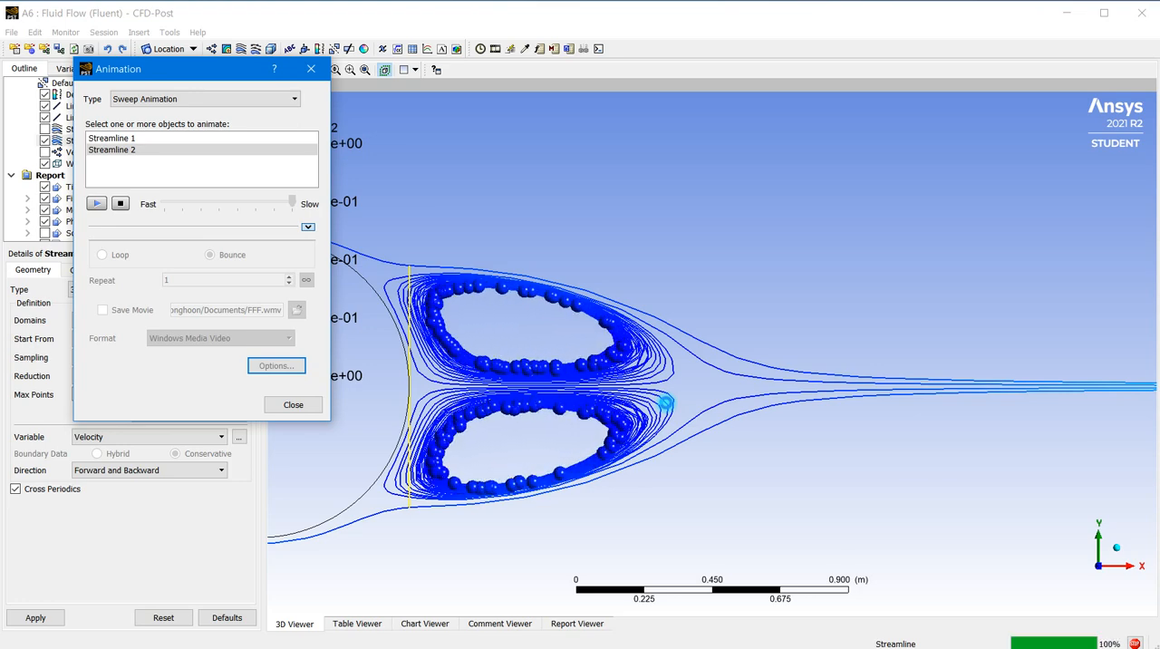
{"action": "scroll", "coordinate": [668, 402], "scroll_direction": "down", "scroll_amount": 1}
{"action": "scroll", "coordinate": [671, 402], "scroll_direction": "down", "scroll_amount": 2}
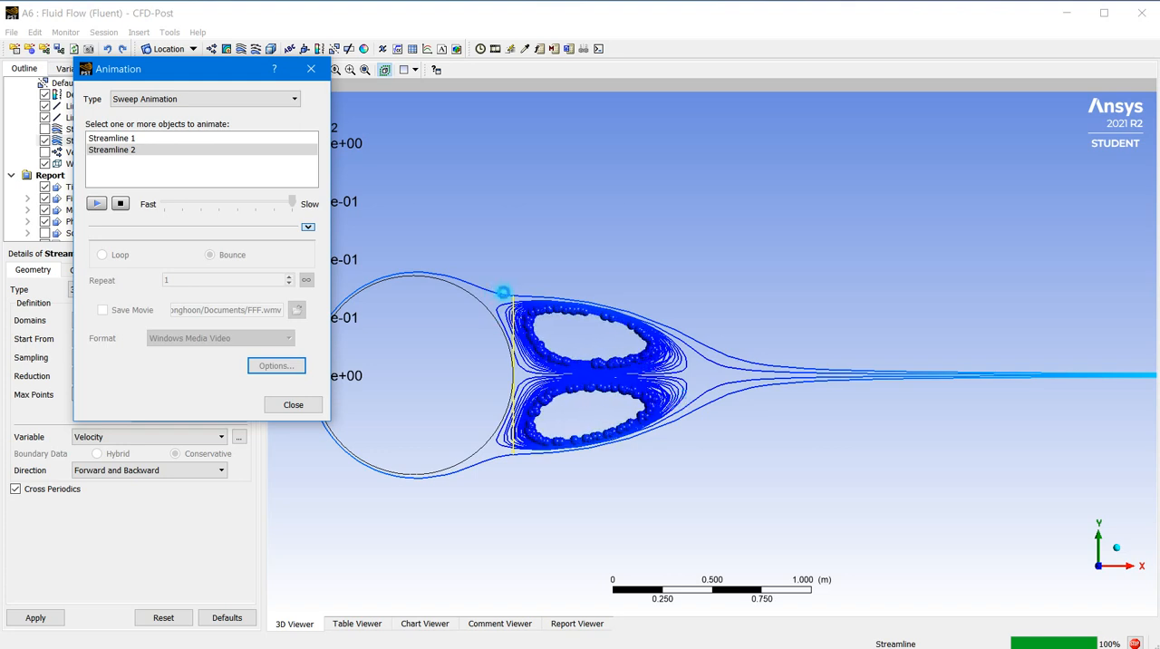
{"action": "scroll", "coordinate": [535, 313], "scroll_direction": "up", "scroll_amount": 2}
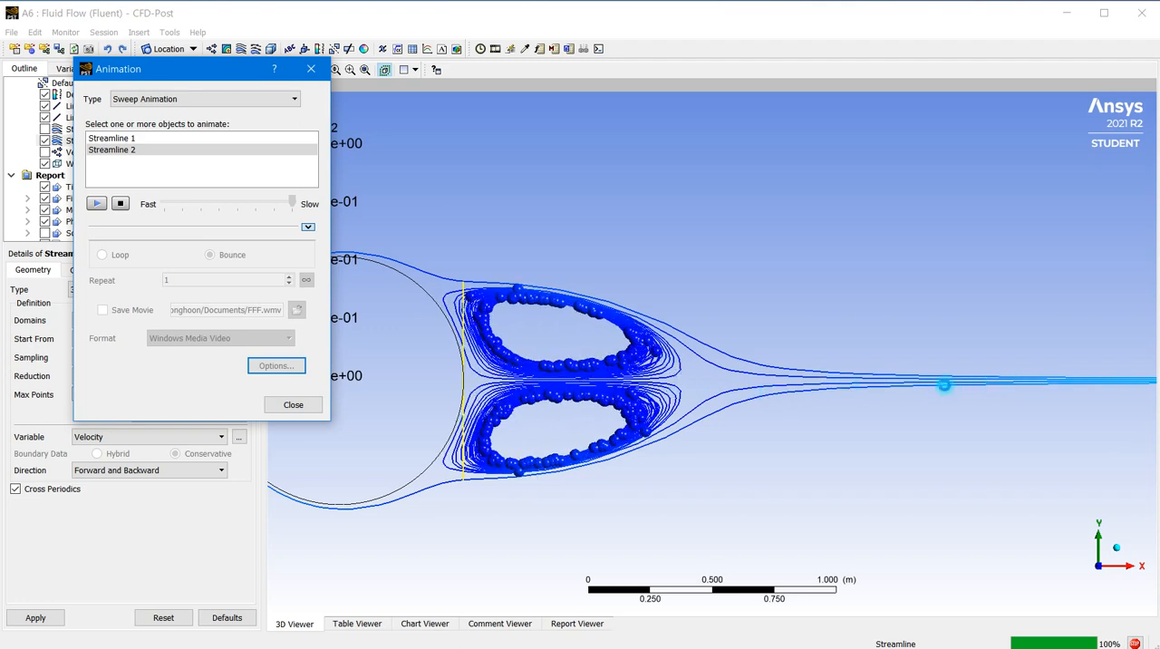
{"action": "scroll", "coordinate": [892, 379], "scroll_direction": "down", "scroll_amount": 5}
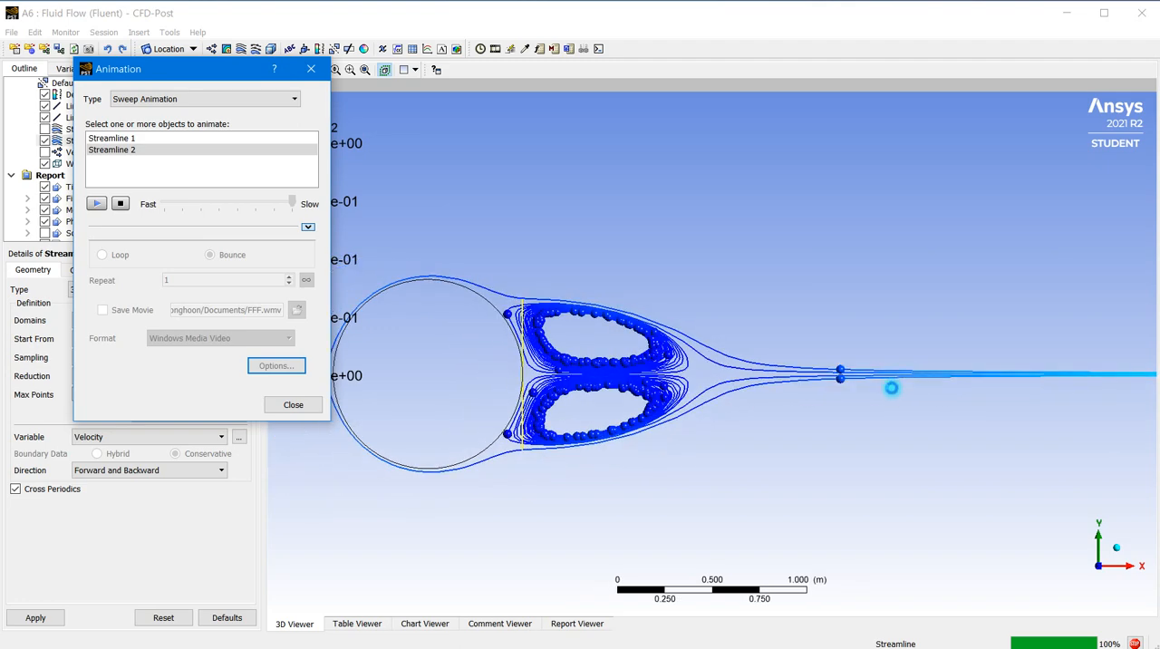
{"action": "scroll", "coordinate": [901, 392], "scroll_direction": "down", "scroll_amount": 1}
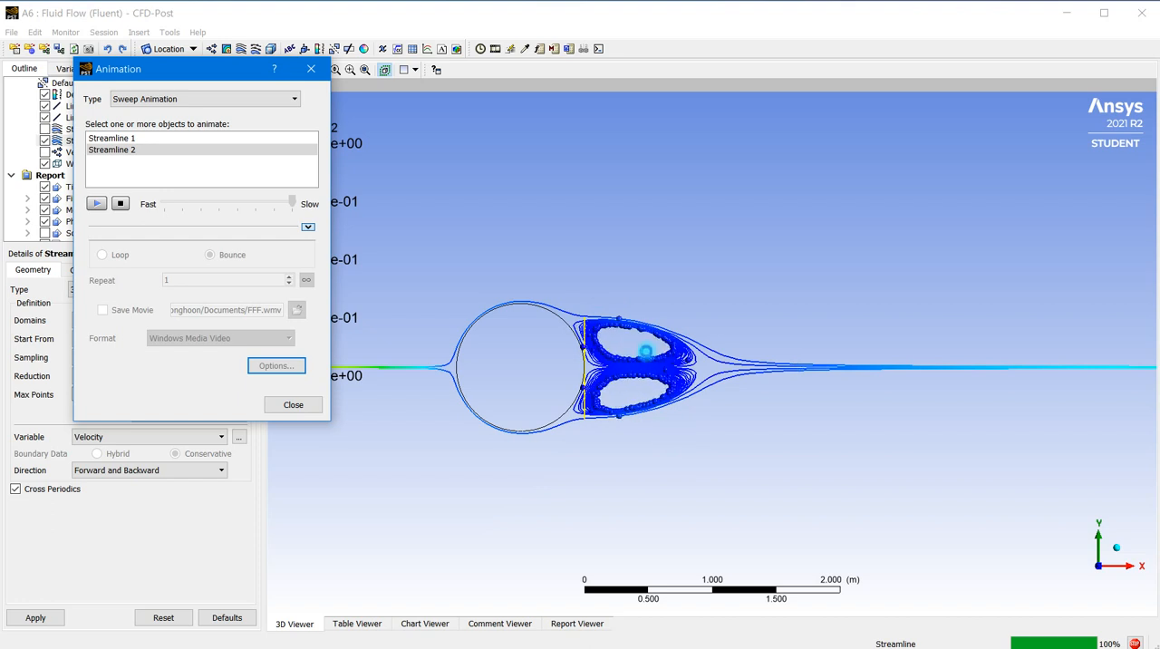
{"action": "scroll", "coordinate": [721, 368], "scroll_direction": "up", "scroll_amount": 2}
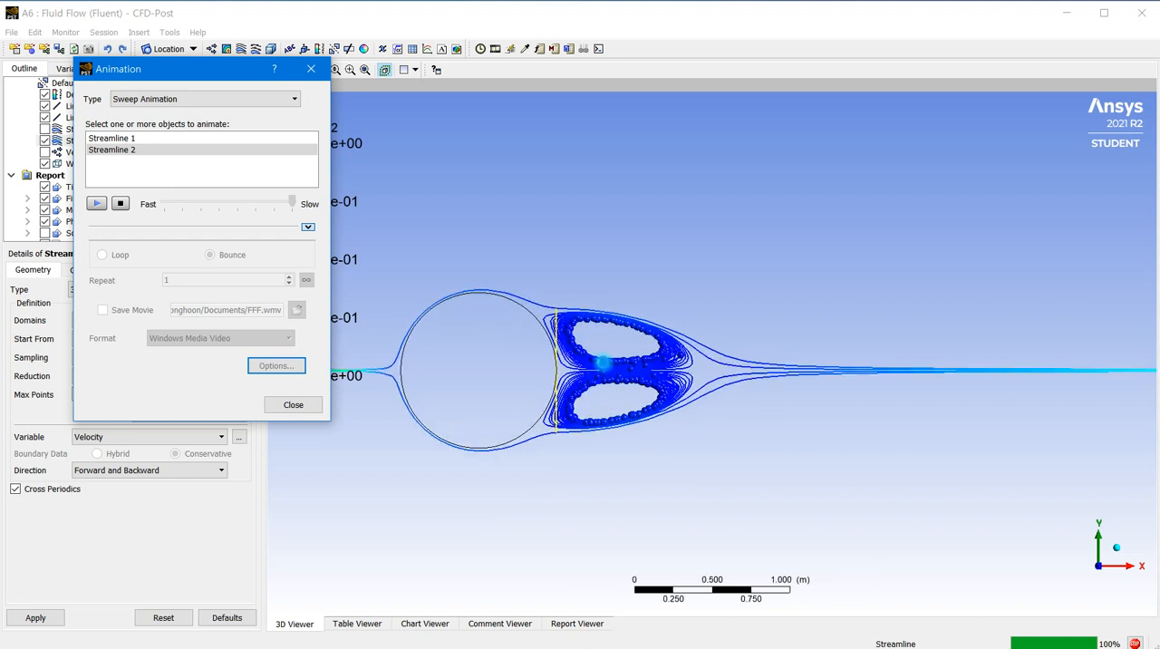
{"action": "scroll", "coordinate": [689, 367], "scroll_direction": "up", "scroll_amount": 1}
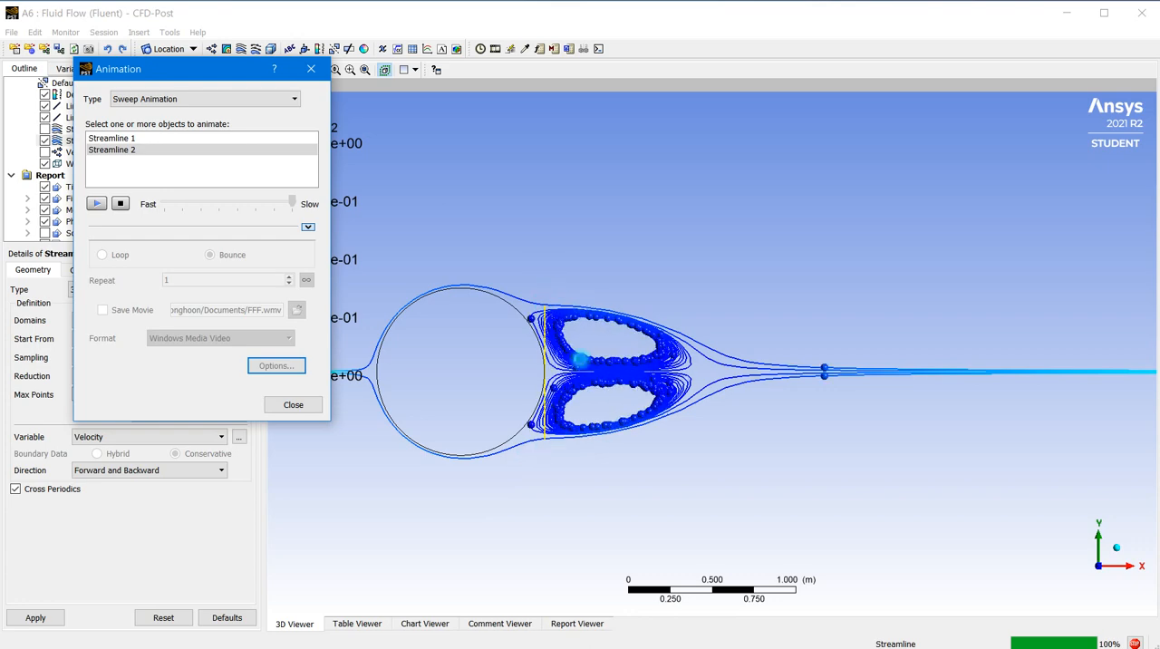
{"action": "scroll", "coordinate": [590, 394], "scroll_direction": "up", "scroll_amount": 3}
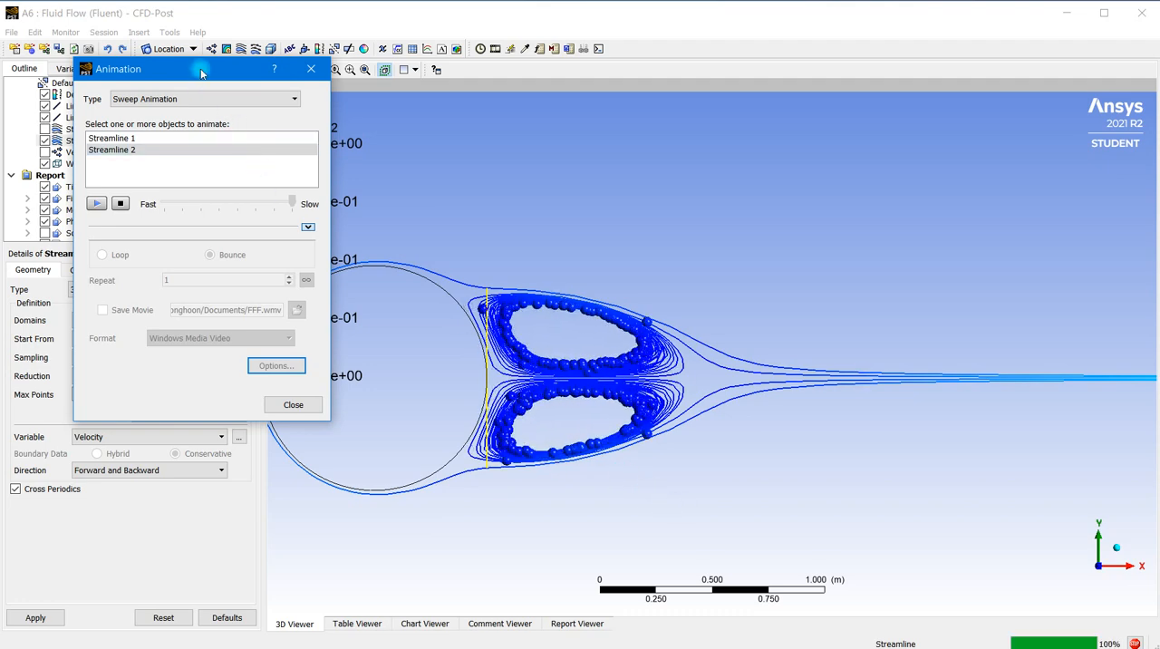
{"action": "left_click_drag", "start_coordinate": [201, 72], "coordinate": [861, 82]}
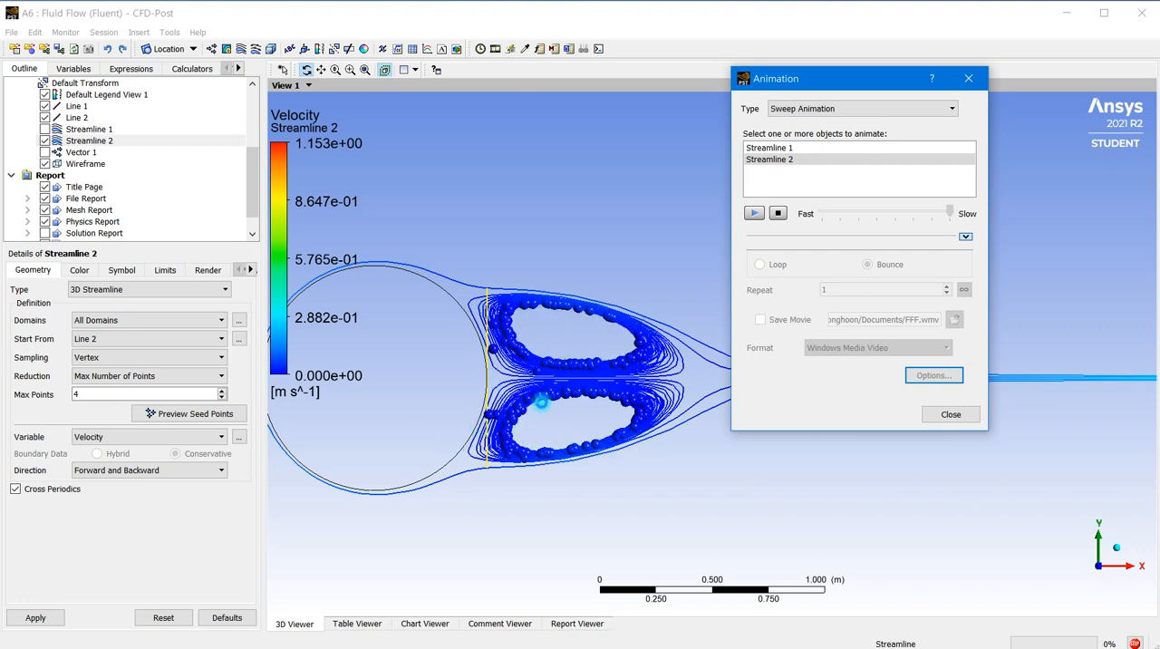
{"action": "scroll", "coordinate": [559, 399], "scroll_direction": "up", "scroll_amount": 3}
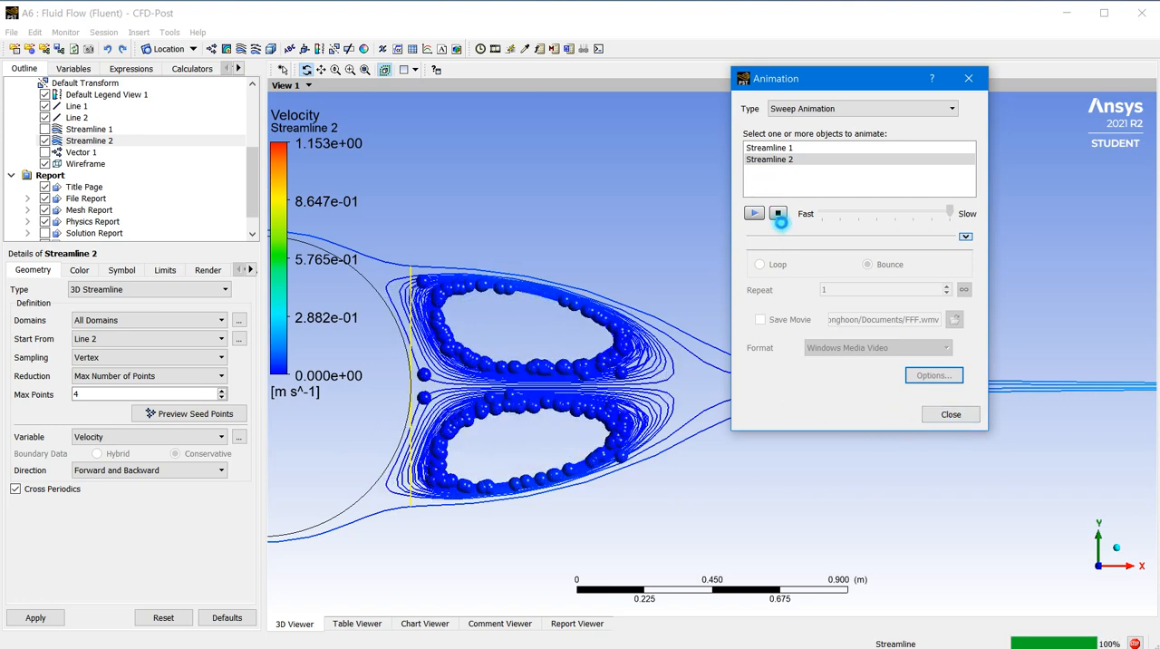
{"action": "left_click", "coordinate": [779, 214]}
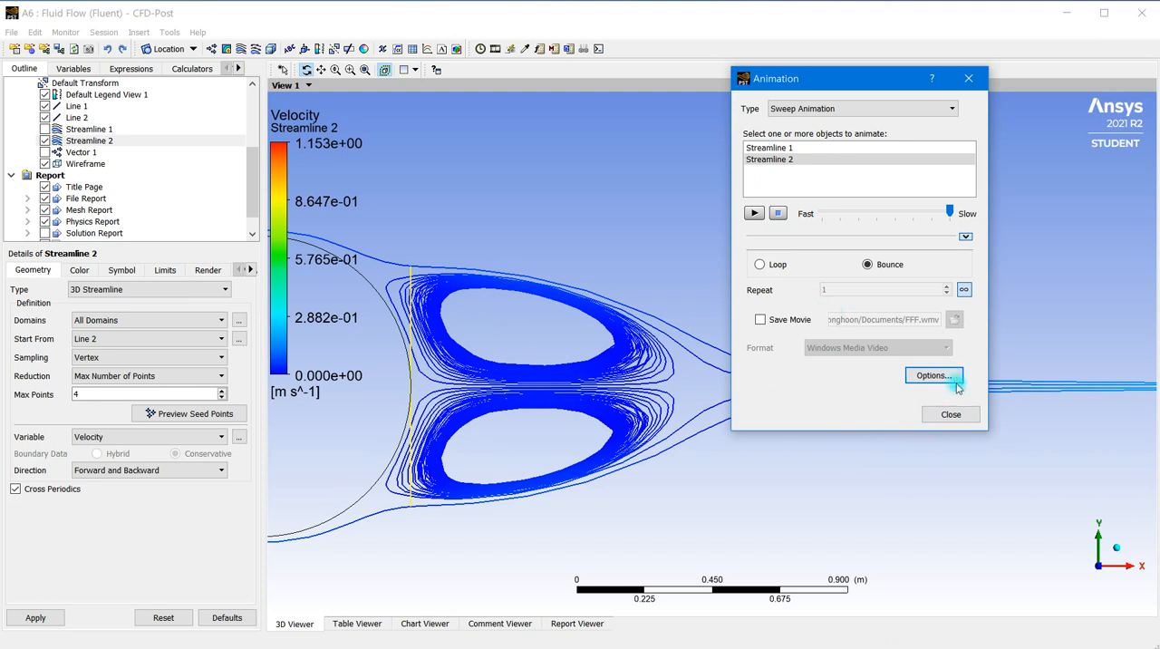
{"action": "left_click", "coordinate": [950, 414]}
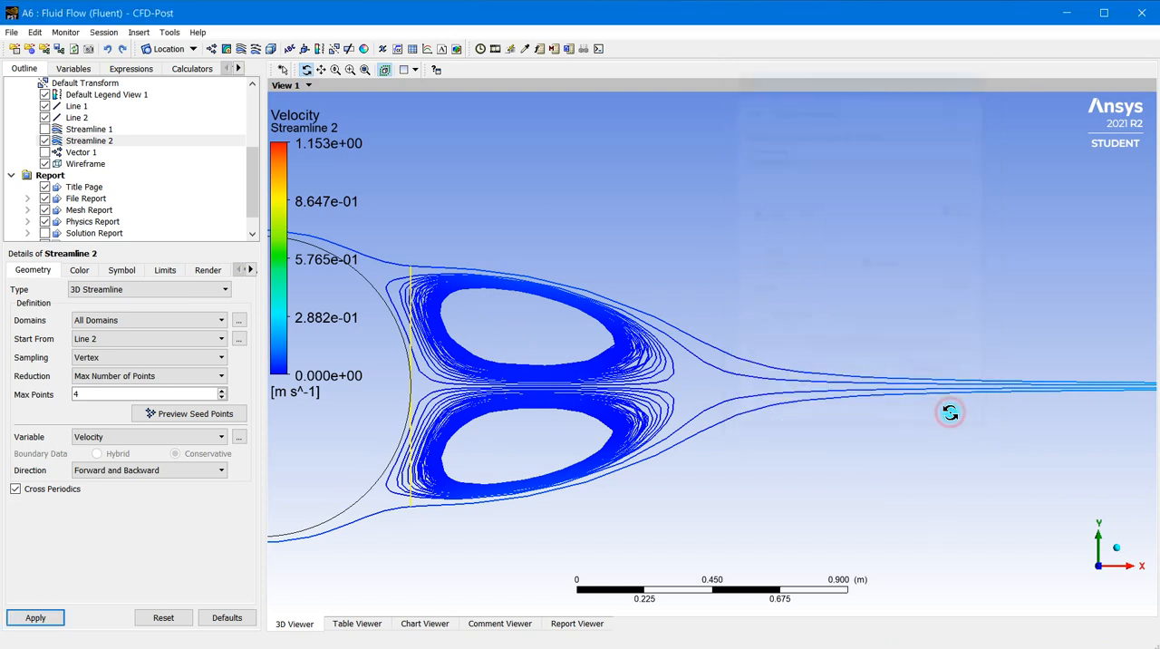
Set the step tolerance of Streamline 2 to 0.001 and apply it
{"action": "left_click", "coordinate": [164, 271]}
{"action": "left_click_drag", "start_coordinate": [121, 324], "coordinate": [41, 319]}
{"action": "type", "text": "0.001"}
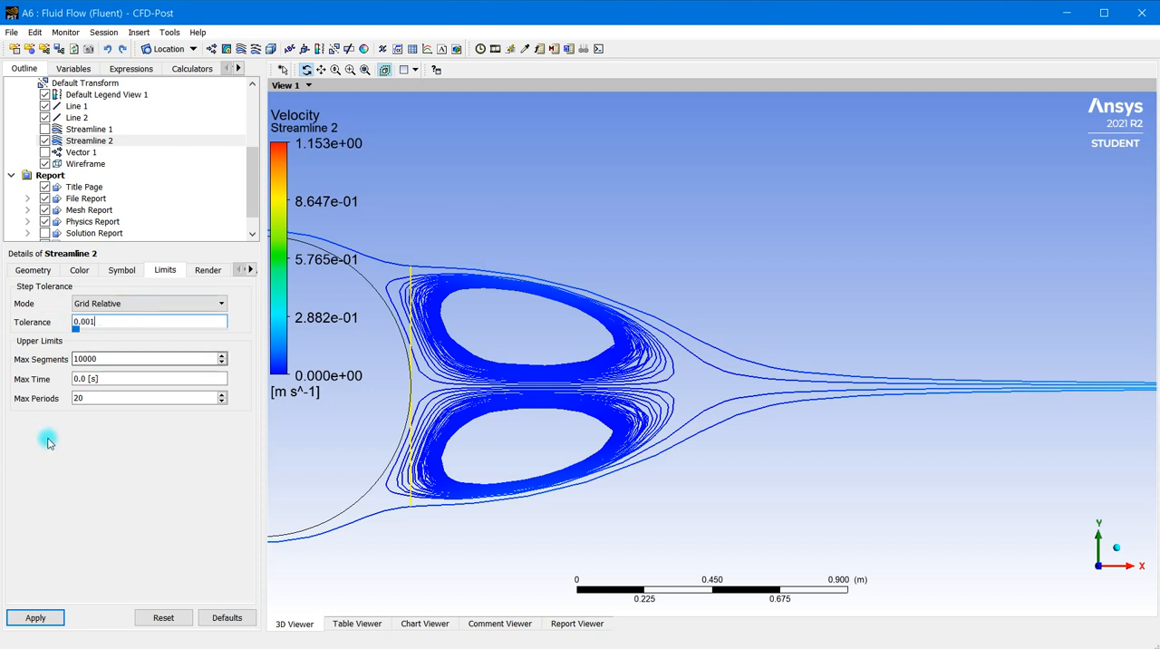
{"action": "left_click", "coordinate": [50, 620]}
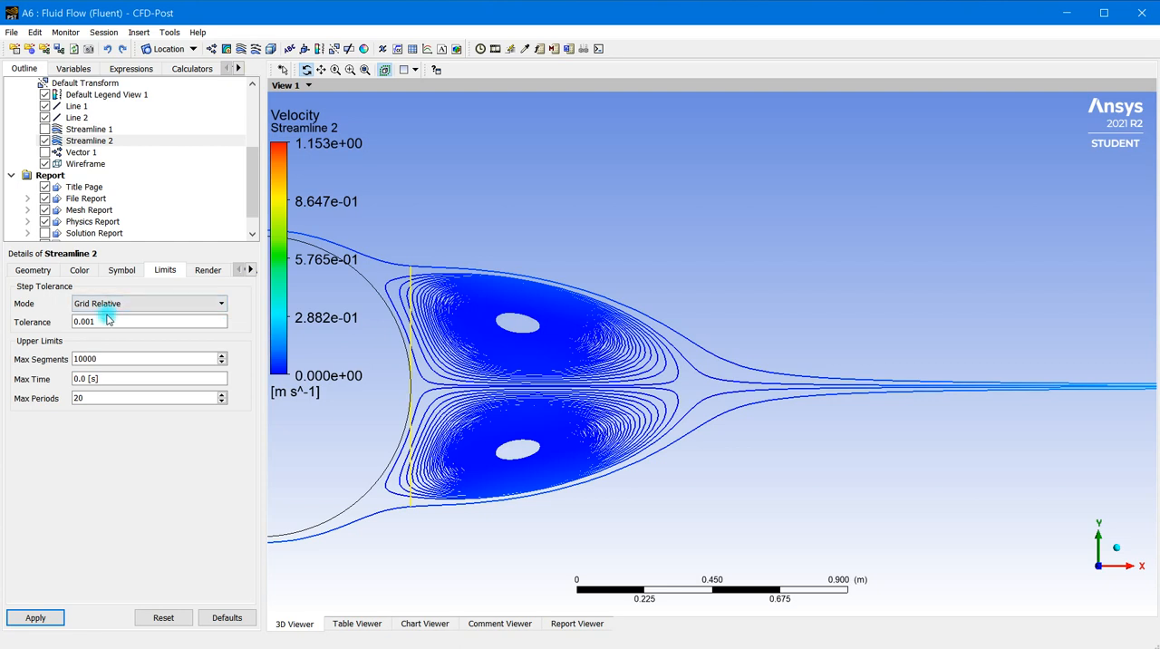
Refine the step tolerance of Streamline 2 to 0.0005 and apply it
{"action": "left_click_drag", "start_coordinate": [95, 321], "coordinate": [65, 326]}
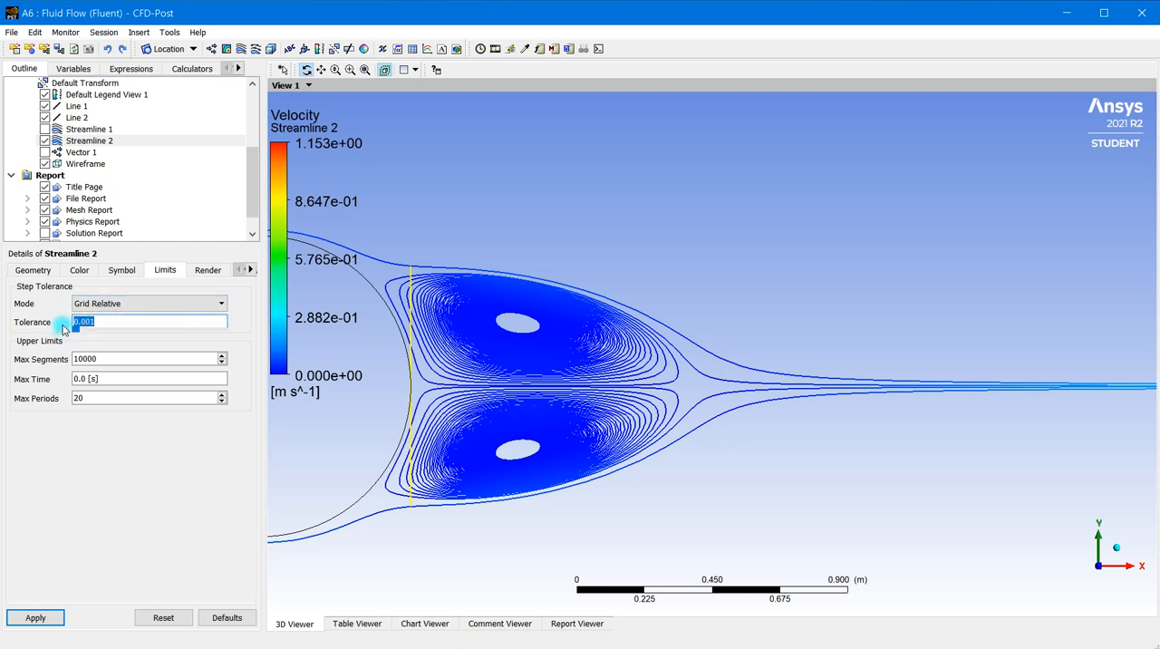
{"action": "type", "text": "0.0005"}
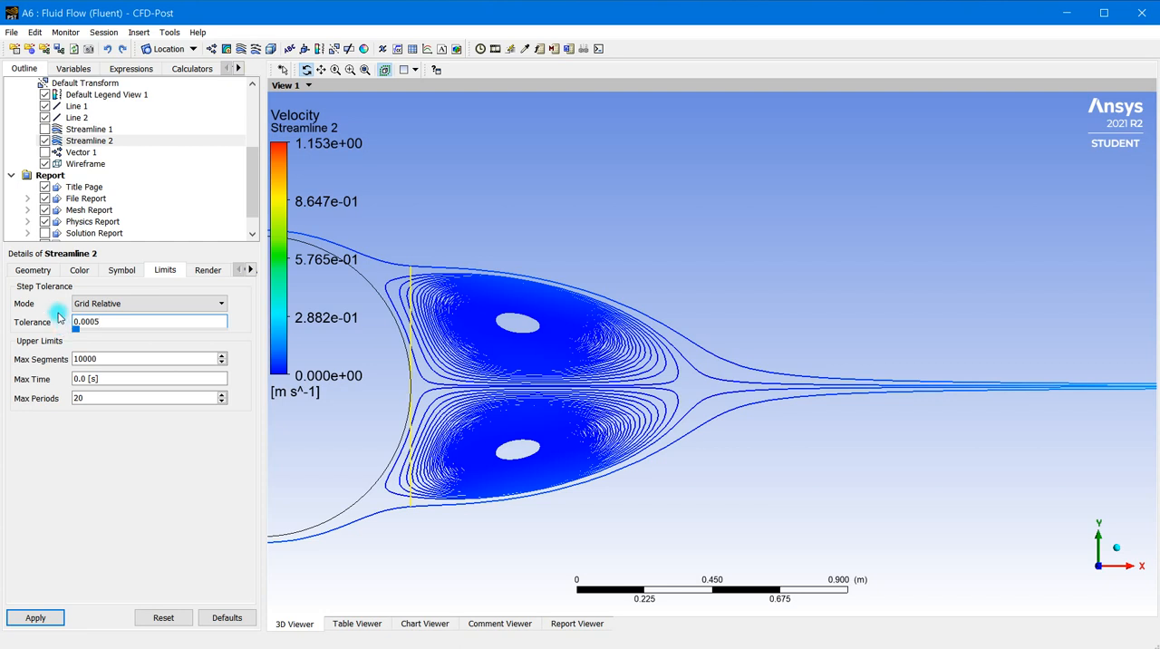
{"action": "left_click", "coordinate": [22, 621]}
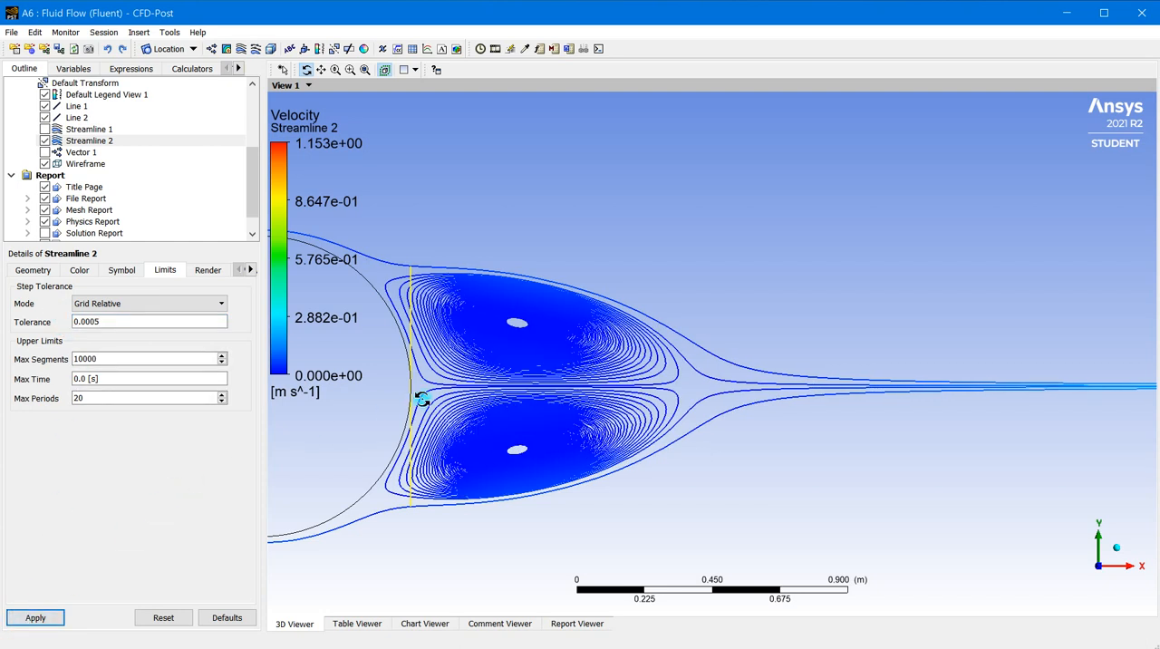
Extend Line 2 by setting the Y coordinates of Point 1 to -3 and Point 2 to 3, and apply it
{"action": "scroll", "coordinate": [517, 462], "scroll_direction": "up", "scroll_amount": 5}
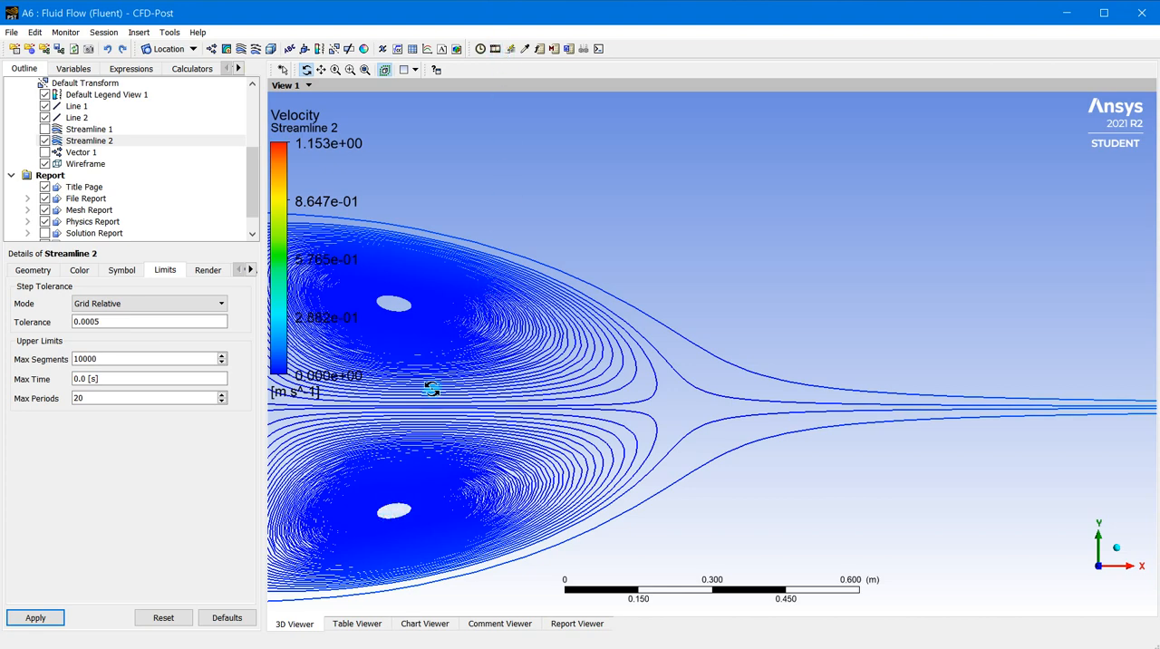
{"action": "left_click_drag", "start_coordinate": [441, 430], "coordinate": [458, 454]}
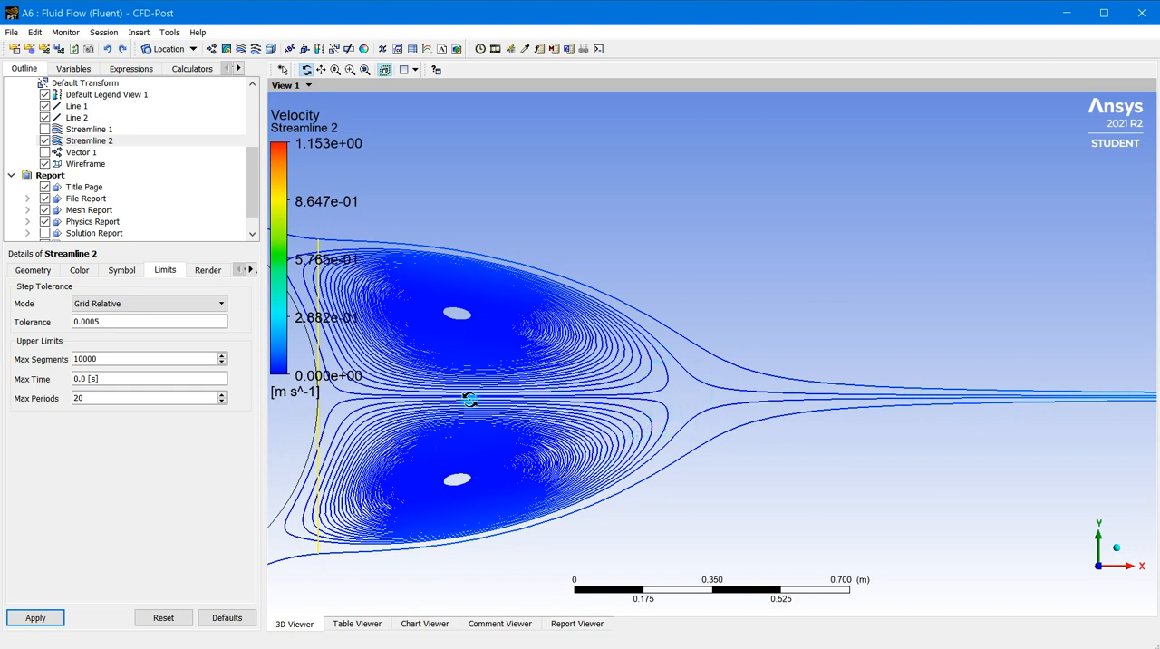
{"action": "scroll", "coordinate": [538, 407], "scroll_direction": "down", "scroll_amount": 4}
{"action": "scroll", "coordinate": [564, 408], "scroll_direction": "down", "scroll_amount": 5}
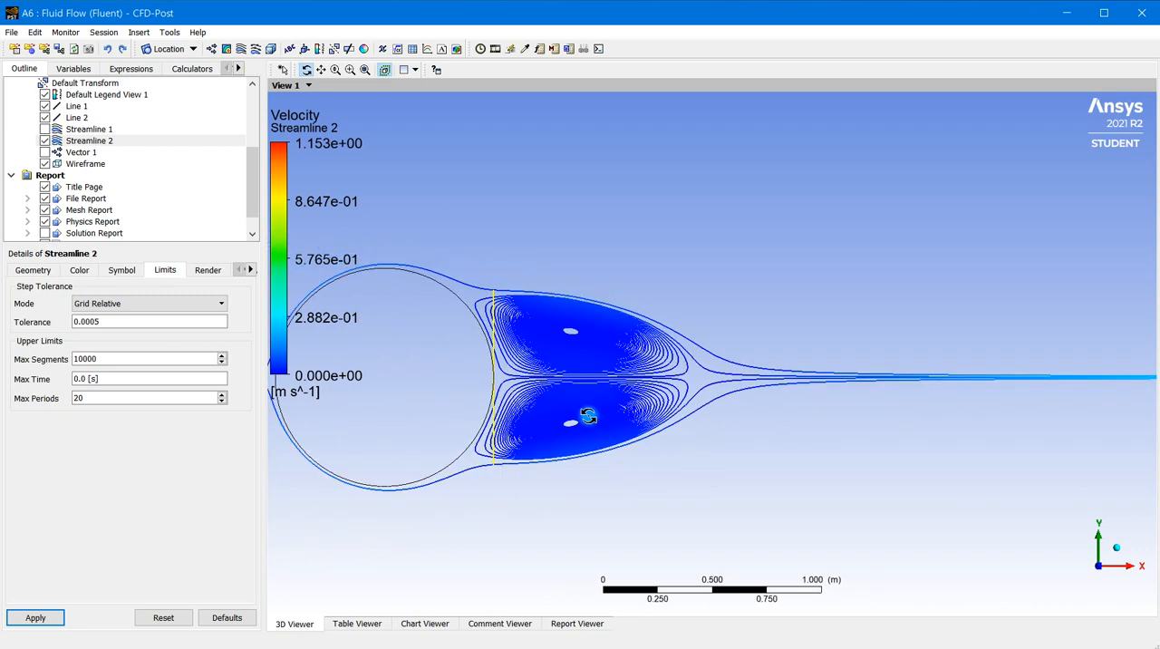
{"action": "scroll", "coordinate": [636, 433], "scroll_direction": "down", "scroll_amount": 1}
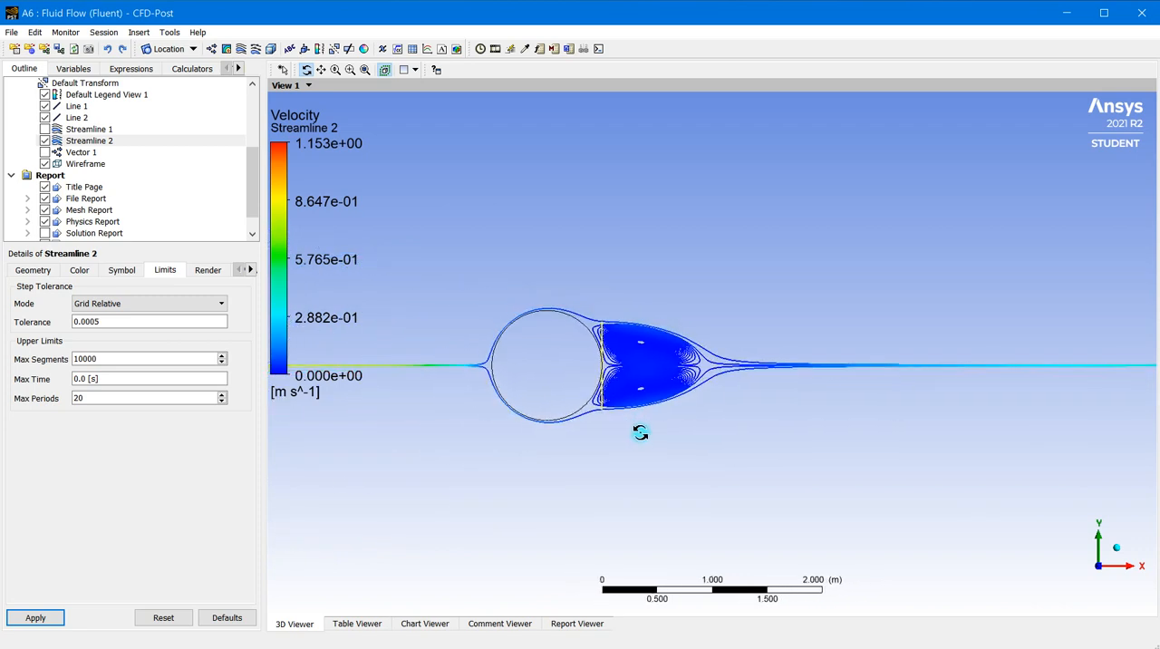
{"action": "left_click", "coordinate": [74, 142]}
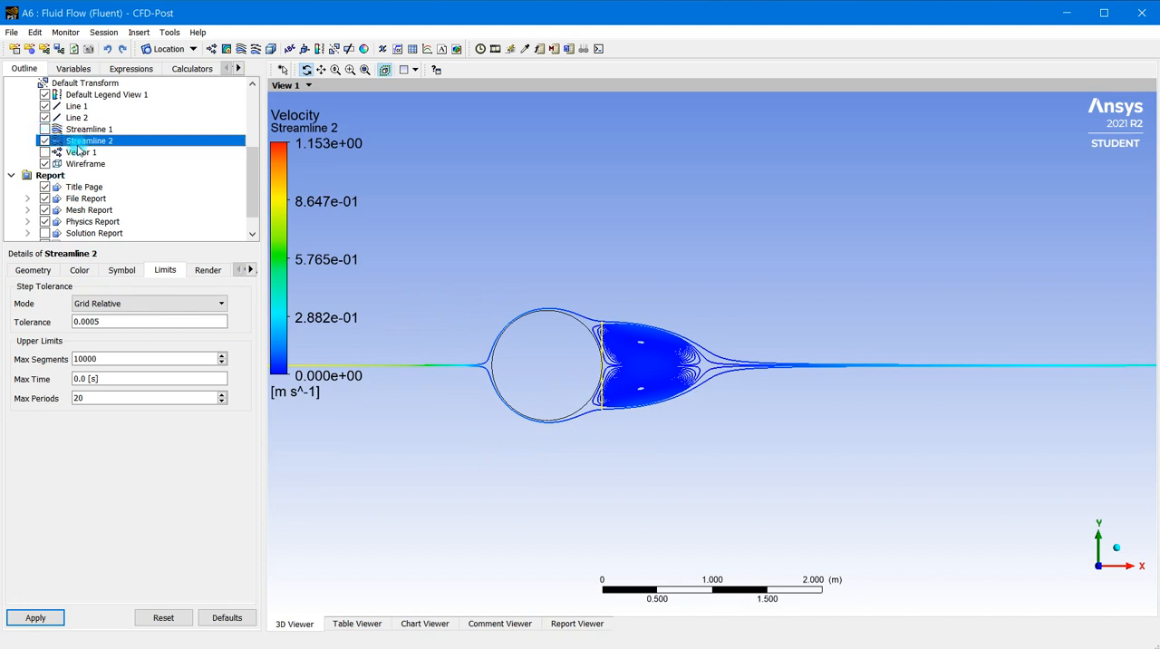
{"action": "scroll", "coordinate": [94, 138], "scroll_direction": "up", "scroll_amount": 2}
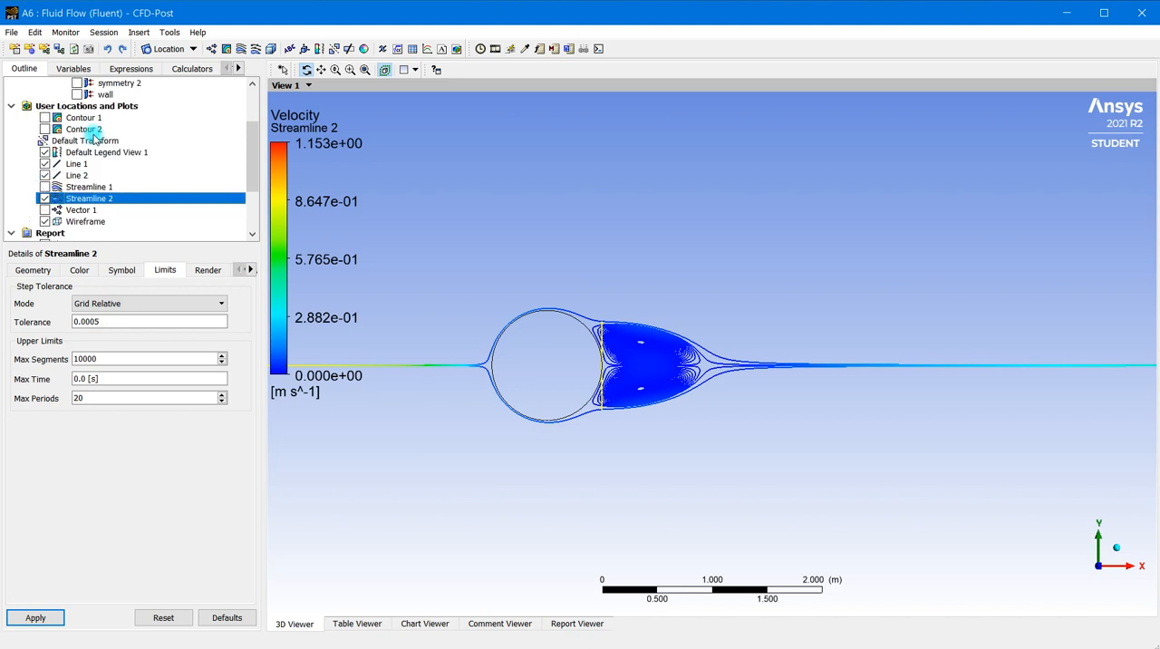
{"action": "left_click", "coordinate": [78, 175]}
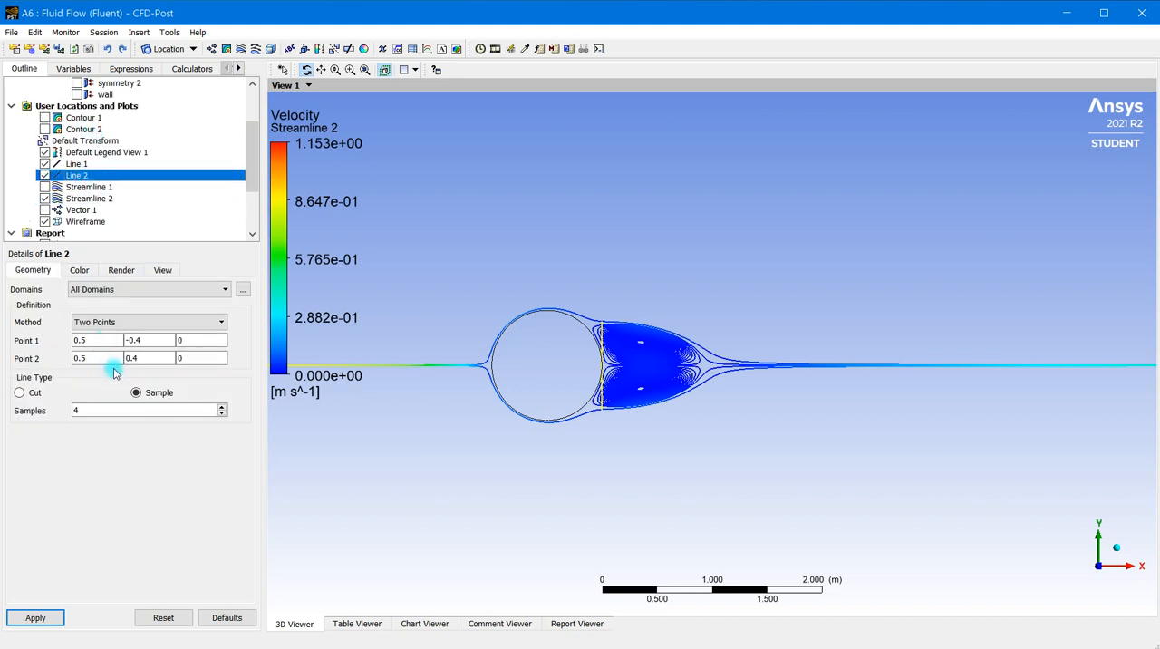
{"action": "left_click", "coordinate": [147, 340]}
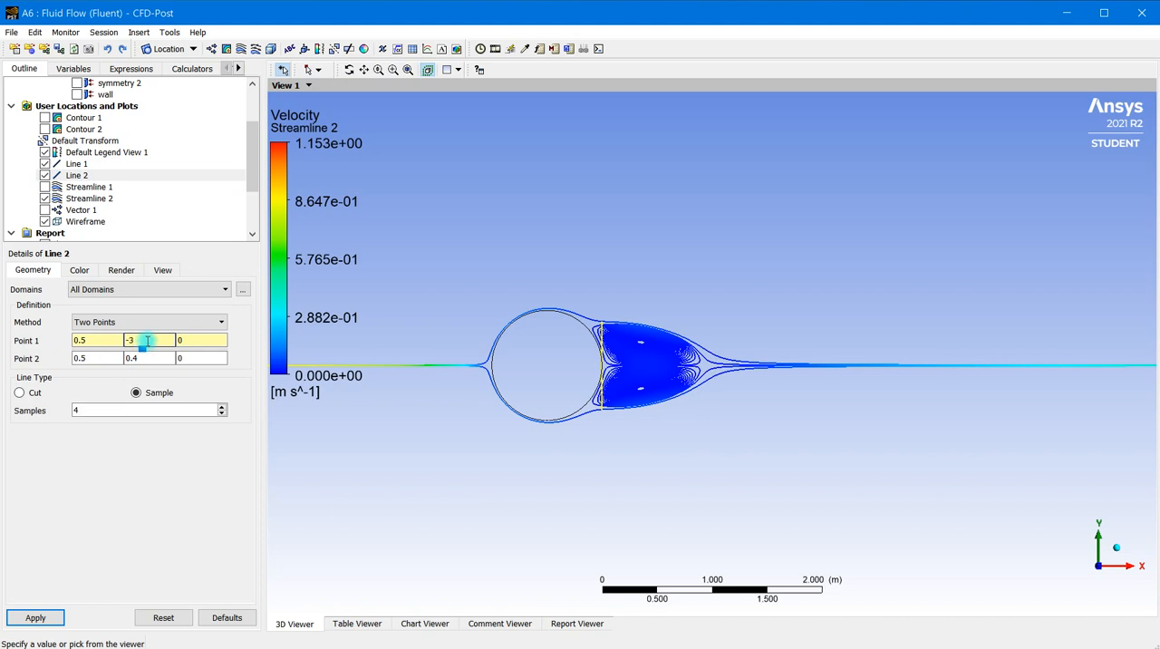
{"action": "left_click", "coordinate": [149, 358]}
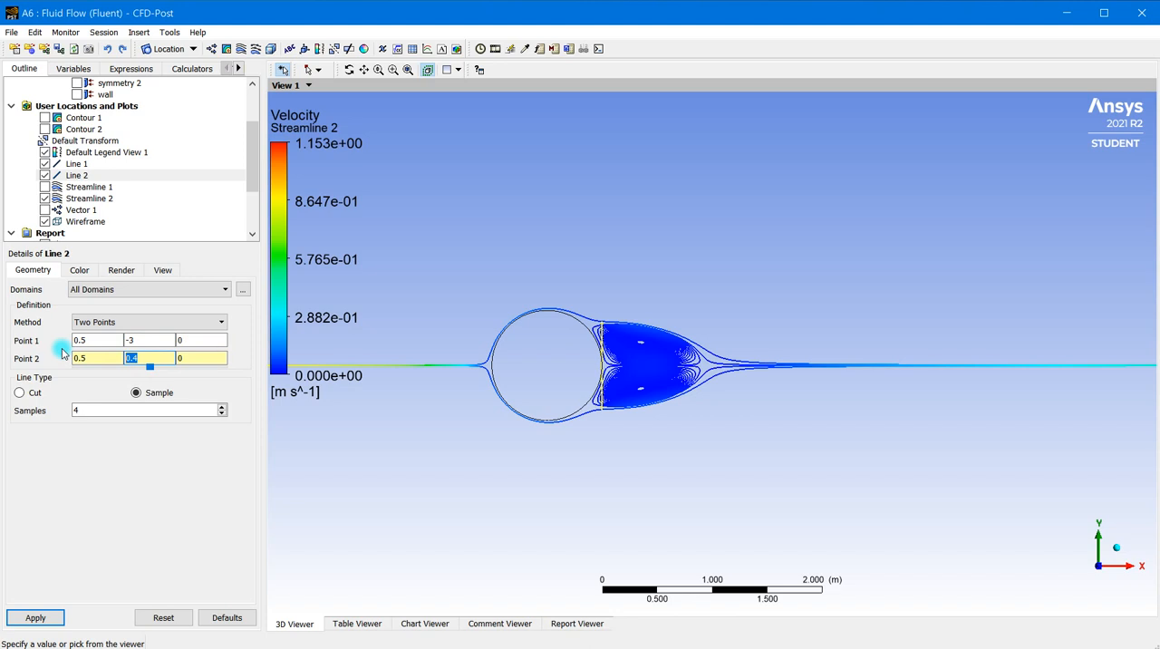
{"action": "type", "text": "3"}
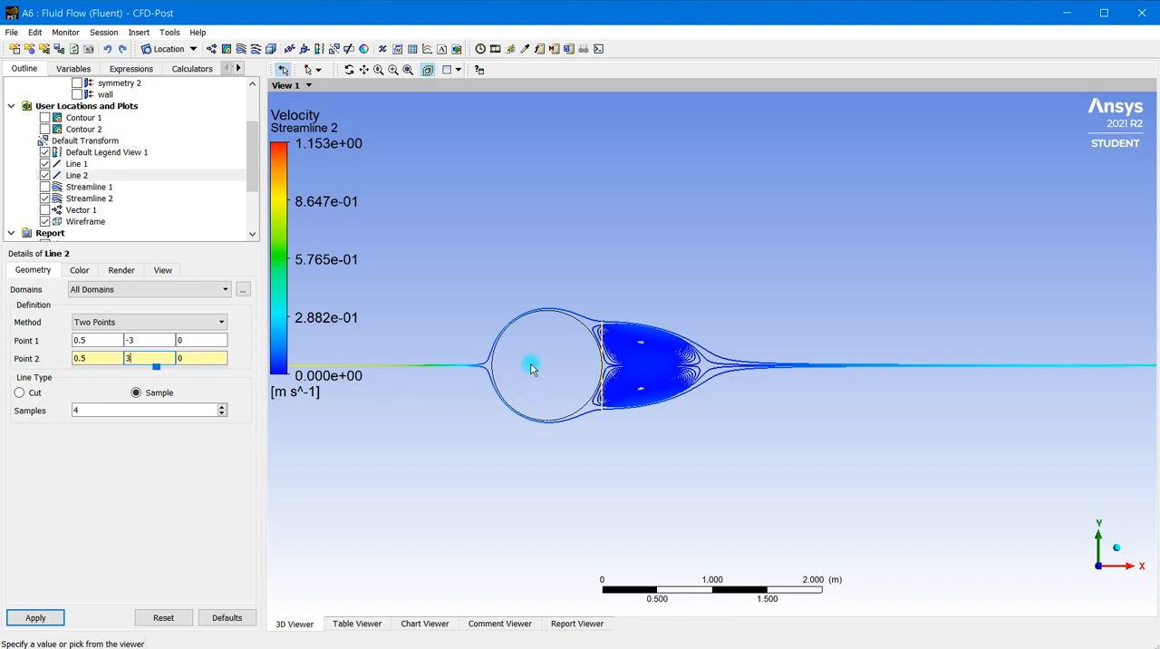
{"action": "left_click", "coordinate": [34, 616]}
Set the number of samples on Line 2 to 10 and apply it
{"action": "left_click_drag", "start_coordinate": [87, 414], "coordinate": [27, 419]}
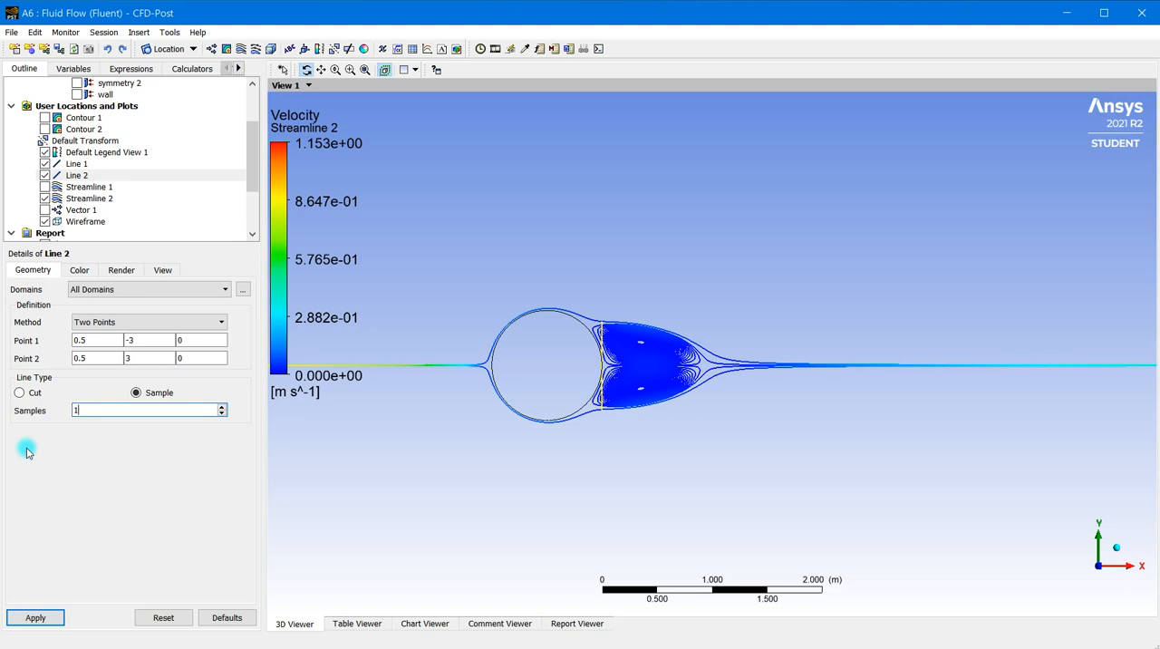
{"action": "left_click", "coordinate": [33, 617]}
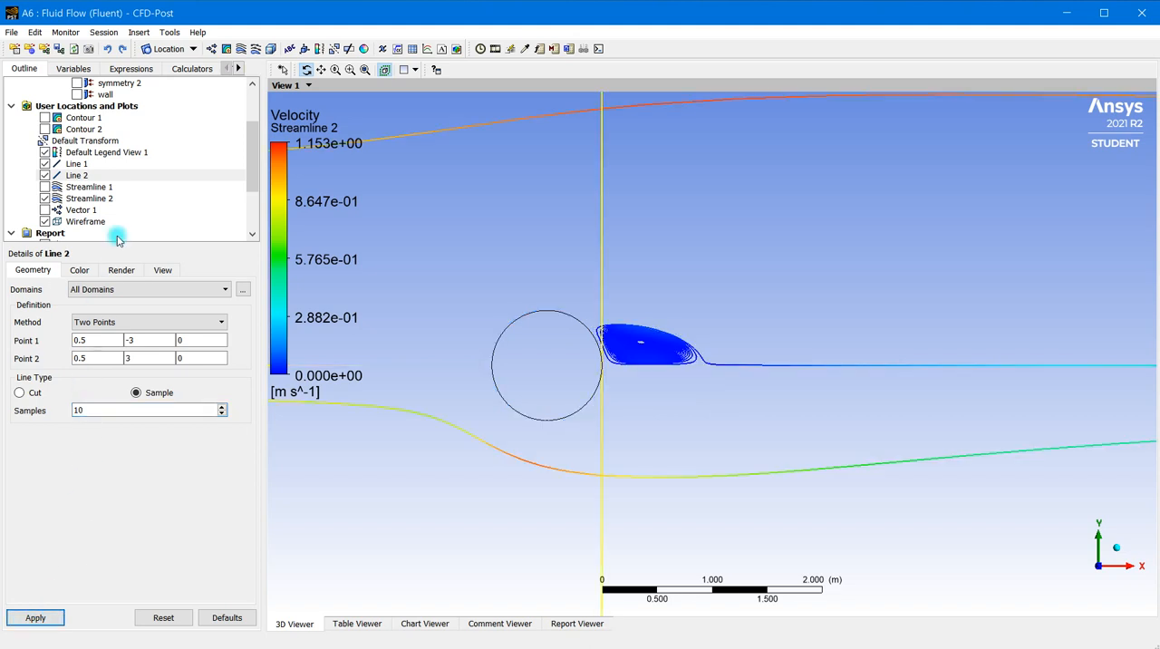
{"action": "scroll", "coordinate": [666, 371], "scroll_direction": "down", "scroll_amount": 8}
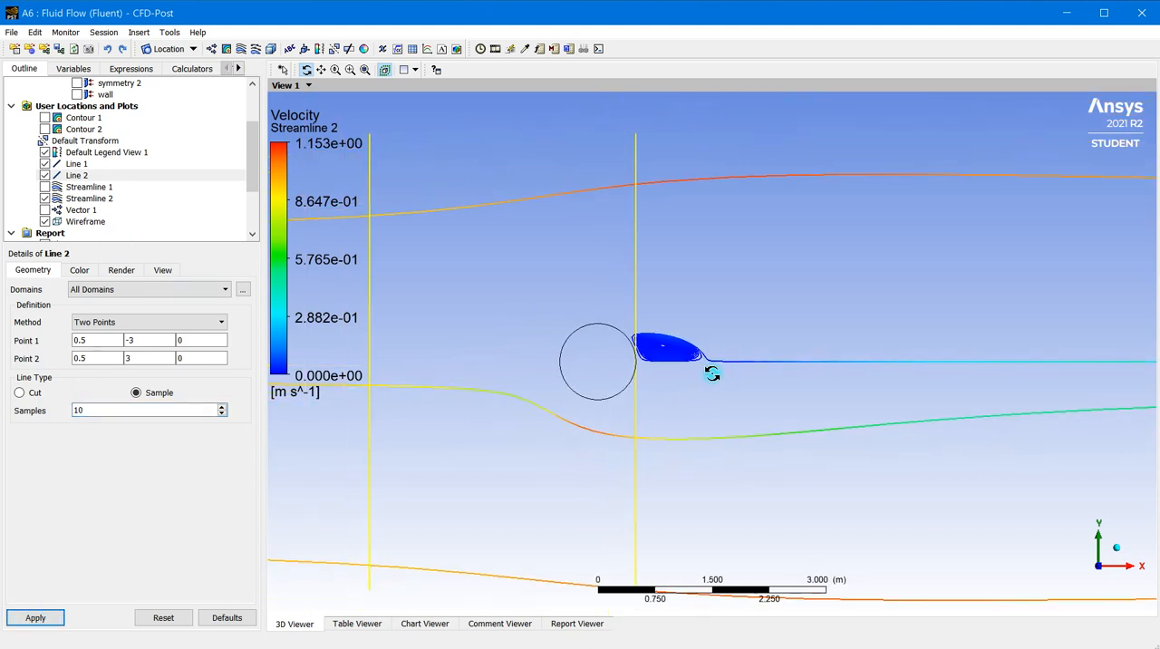
{"action": "scroll", "coordinate": [726, 365], "scroll_direction": "down", "scroll_amount": 2}
{"action": "scroll", "coordinate": [737, 364], "scroll_direction": "up", "scroll_amount": 2}
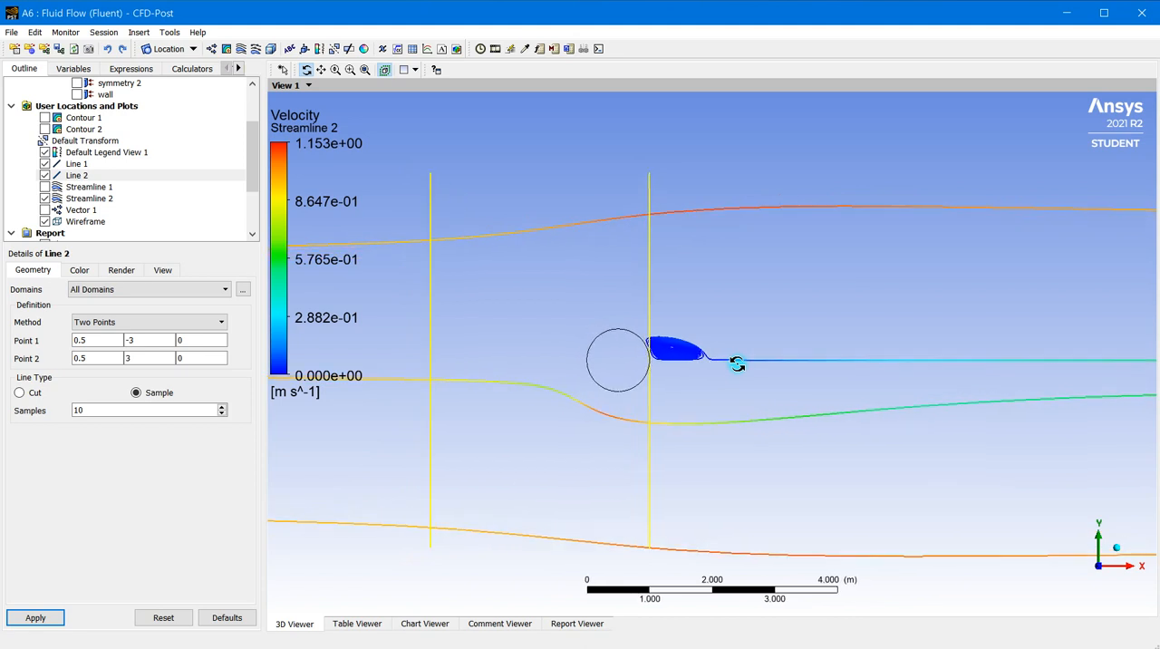
Set the max points of Streamline 2 to 10, preview the seed points and apply the change
{"action": "left_click", "coordinate": [75, 199]}
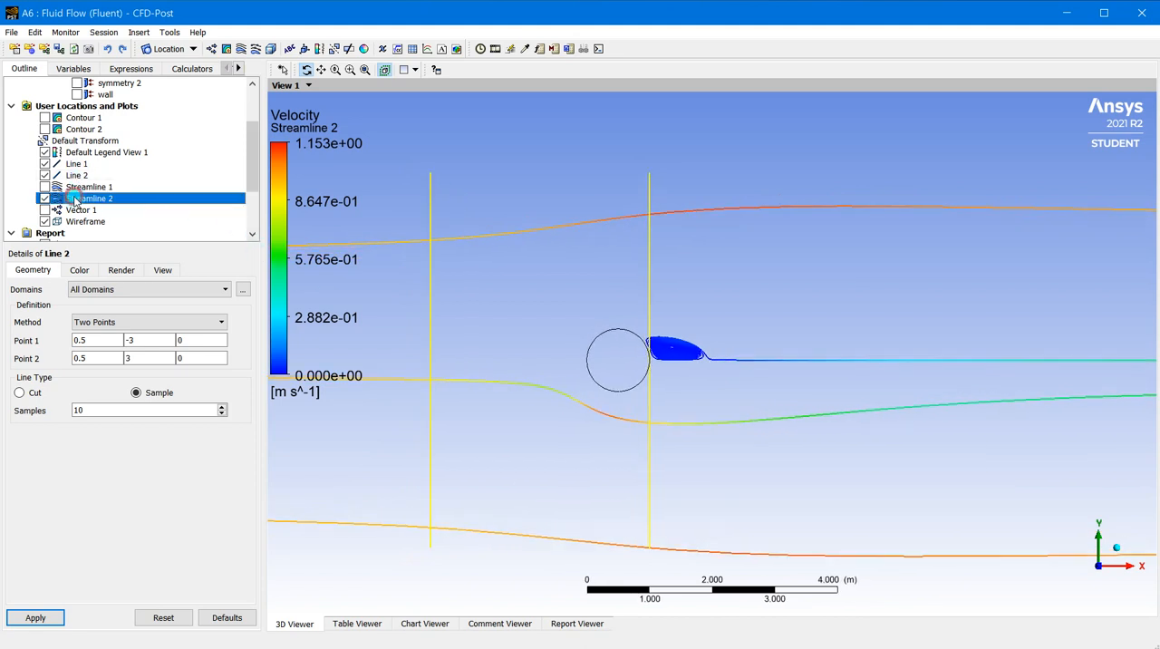
{"action": "double_click", "coordinate": [86, 394]}
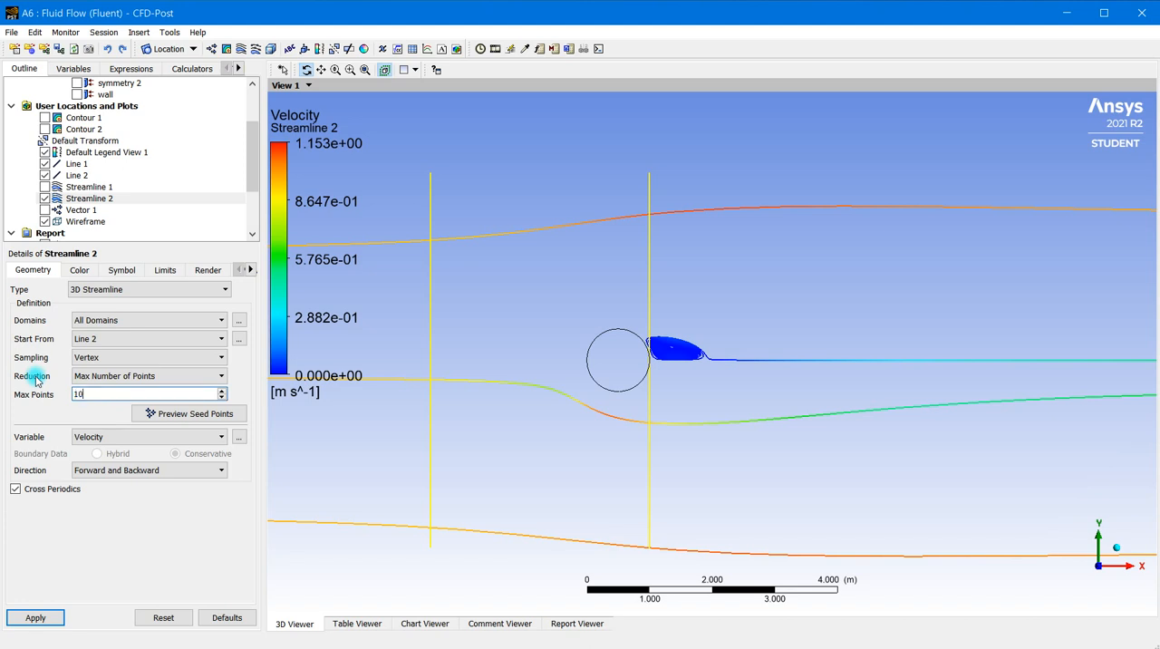
{"action": "left_click", "coordinate": [201, 413]}
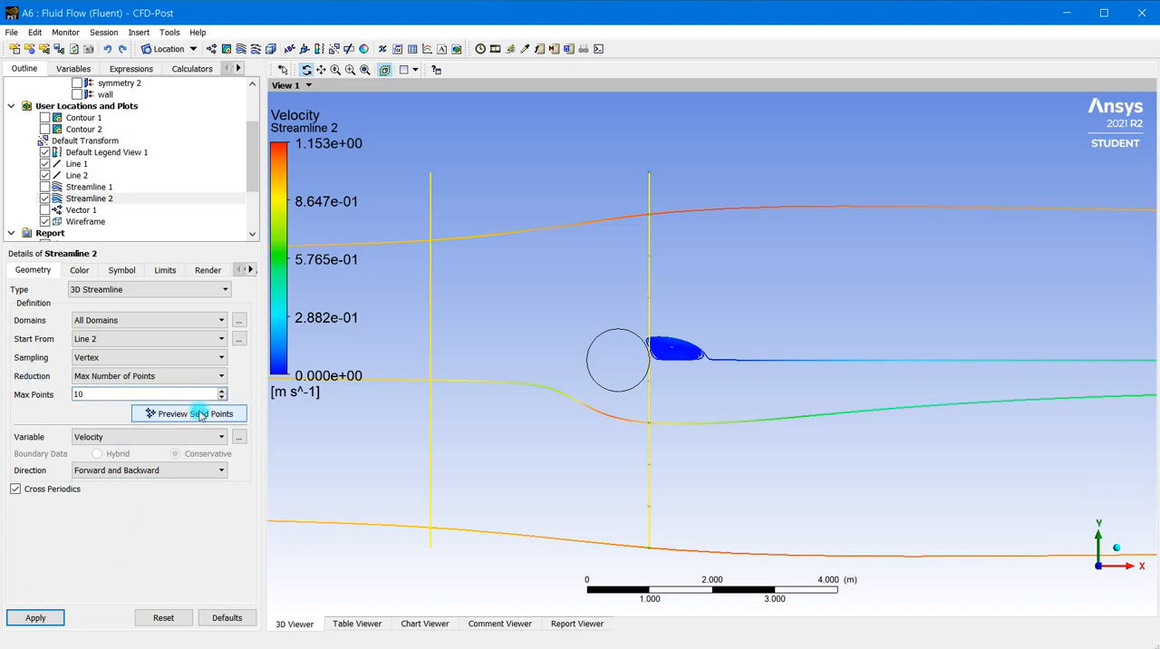
{"action": "left_click", "coordinate": [35, 618]}
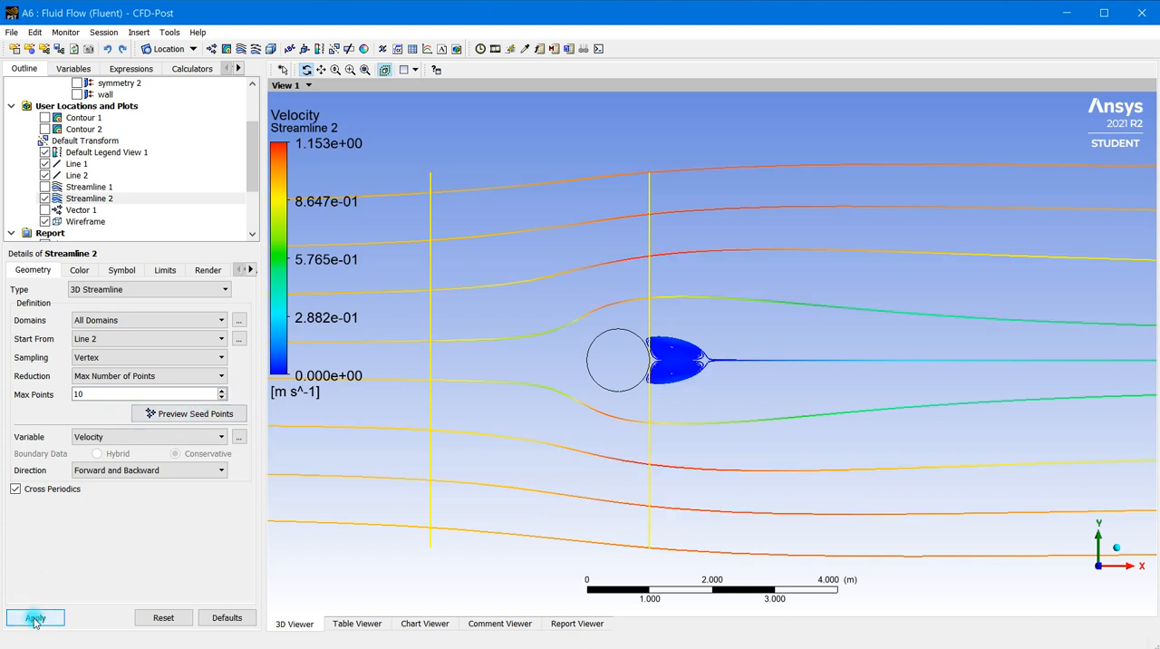
Increase the number of samples on Line 2 to 100 and apply it
{"action": "scroll", "coordinate": [751, 351], "scroll_direction": "up", "scroll_amount": 2}
{"action": "scroll", "coordinate": [681, 395], "scroll_direction": "up", "scroll_amount": 3}
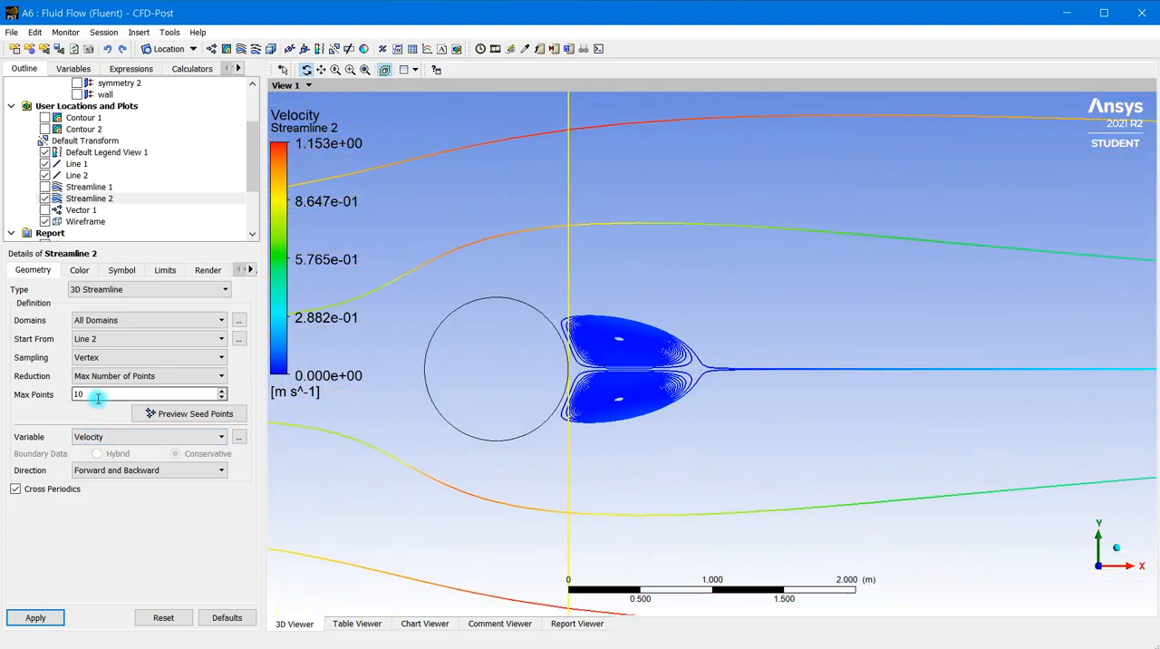
{"action": "left_click", "coordinate": [76, 174]}
{"action": "double_click", "coordinate": [119, 411]}
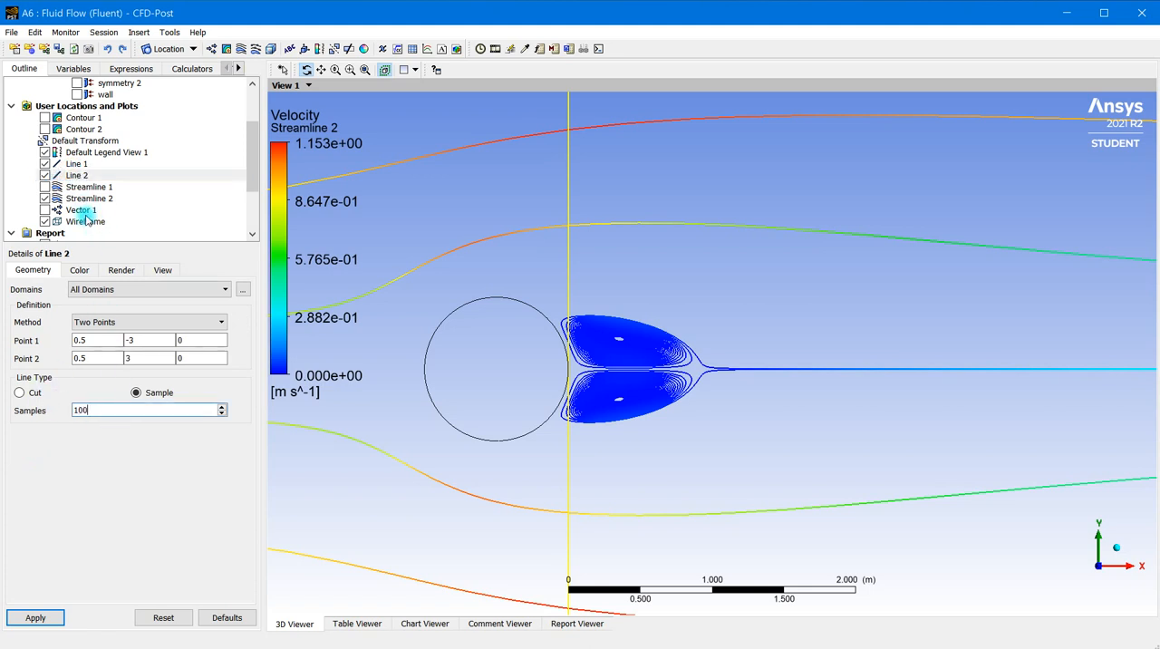
{"action": "left_click", "coordinate": [36, 618]}
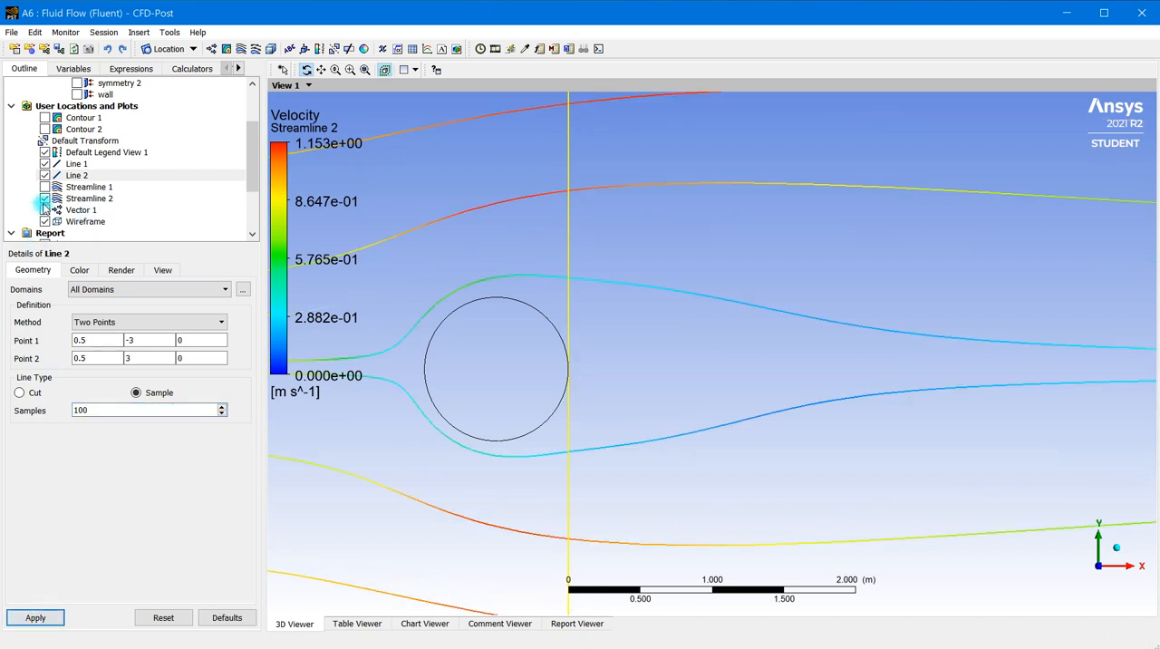
Raise the max points of Streamline 2 to 100 and apply it to draw streamlines around the whole cylinder
{"action": "left_click", "coordinate": [88, 198]}
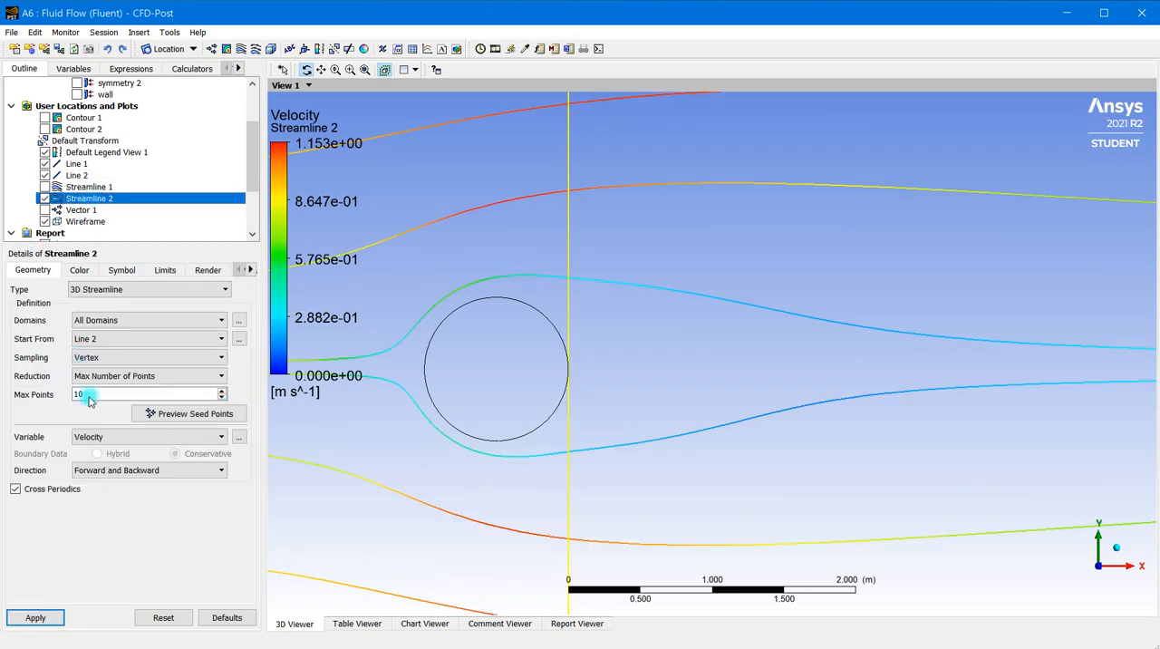
{"action": "left_click_drag", "start_coordinate": [89, 399], "coordinate": [56, 393]}
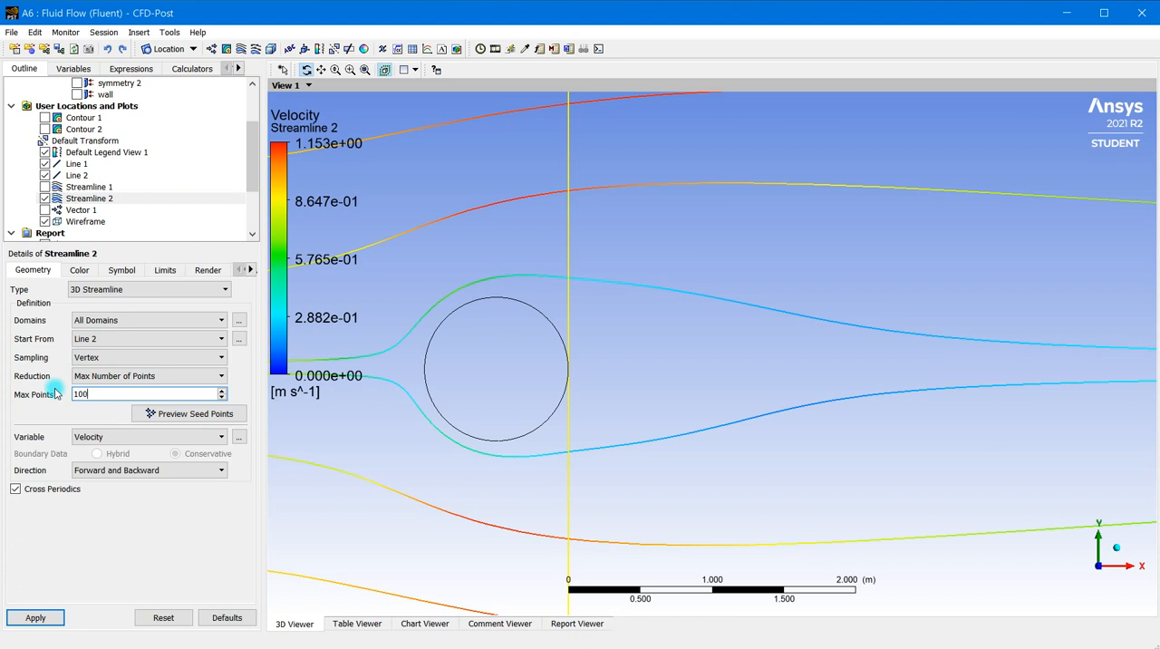
{"action": "left_click", "coordinate": [46, 617]}
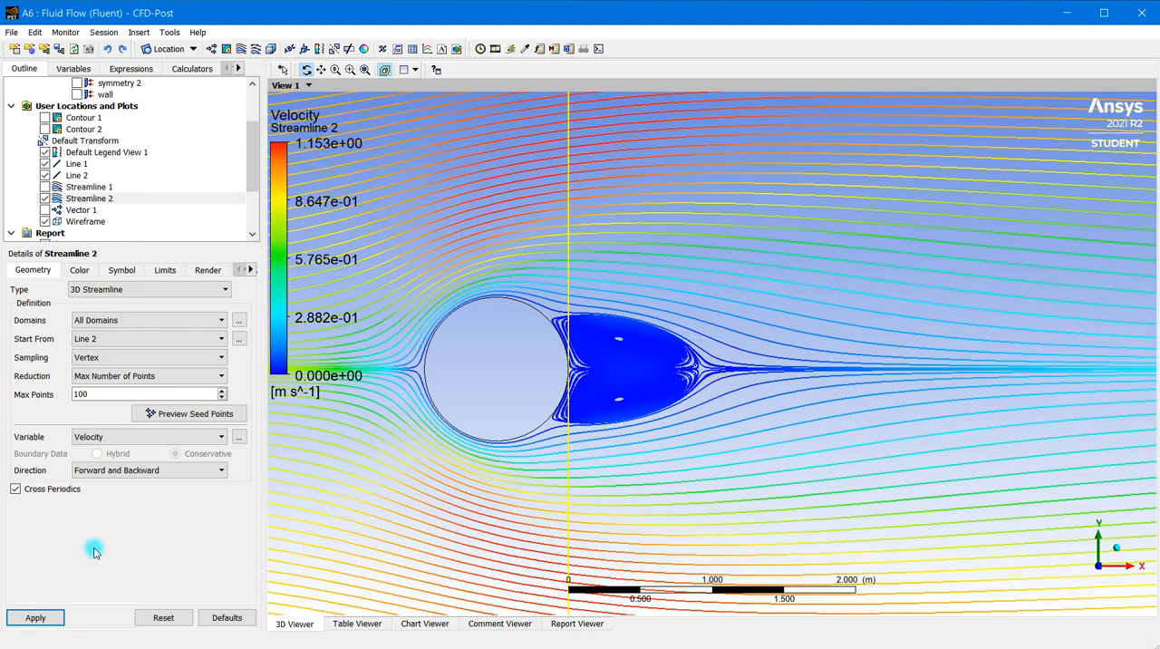
{"action": "scroll", "coordinate": [643, 371], "scroll_direction": "down", "scroll_amount": 6}
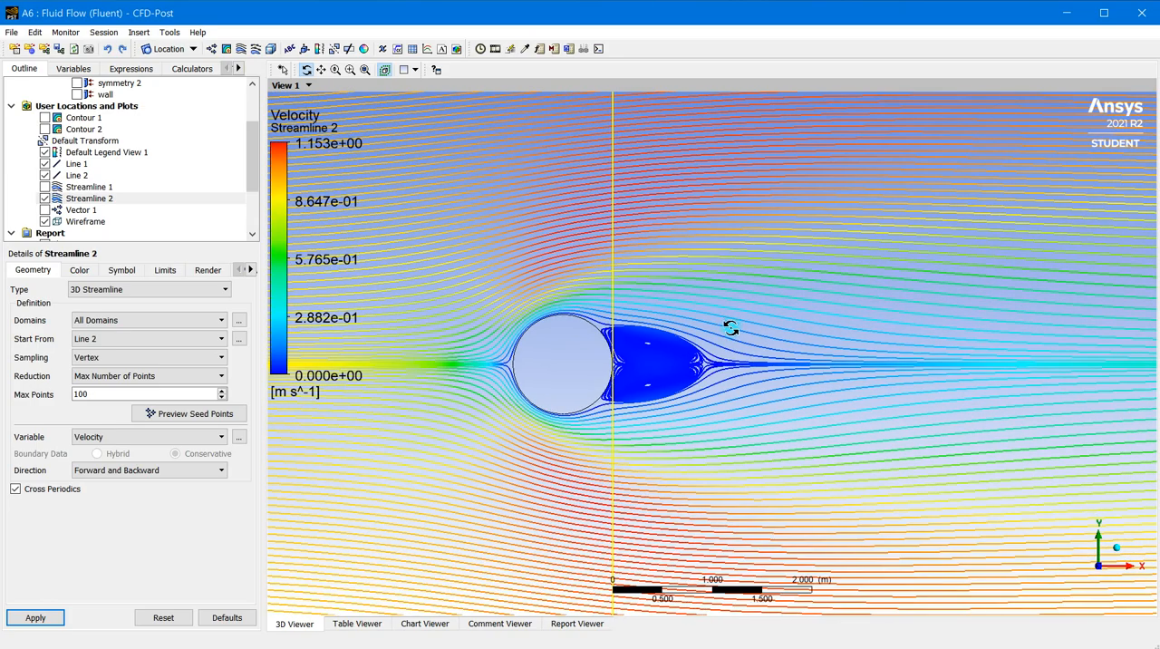
{"action": "scroll", "coordinate": [731, 328], "scroll_direction": "up", "scroll_amount": 5}
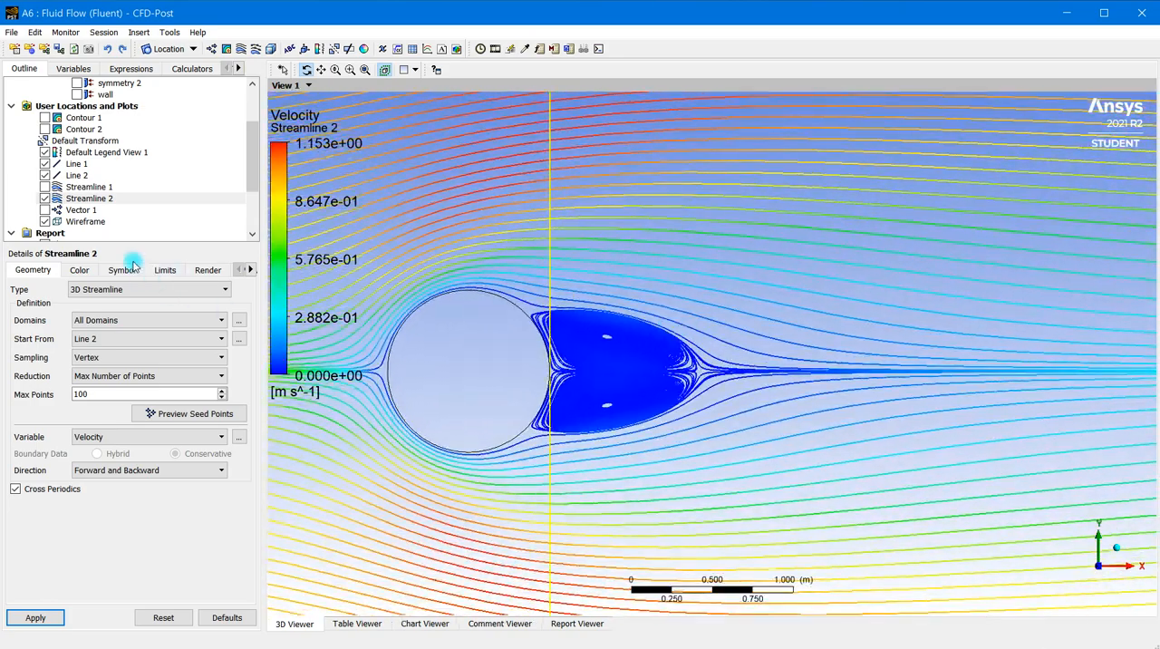
Set the grid-relative step tolerance of Streamline 2 to 0.001 and apply it
{"action": "left_click", "coordinate": [163, 269]}
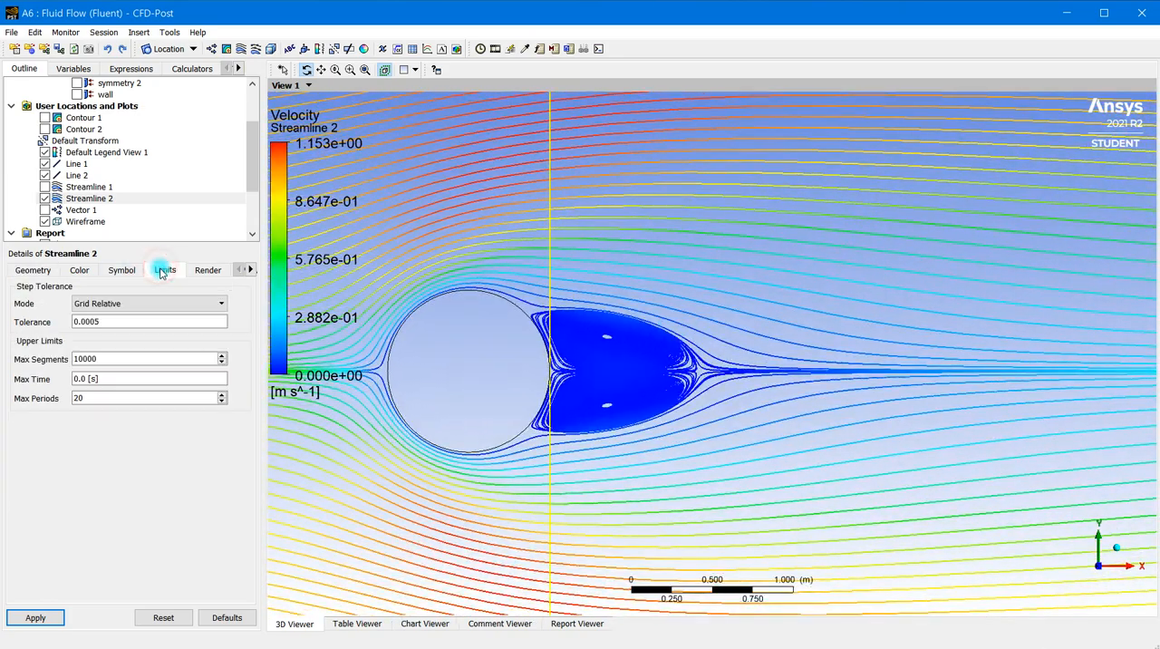
{"action": "double_click", "coordinate": [96, 319]}
{"action": "type", "text": "0."}
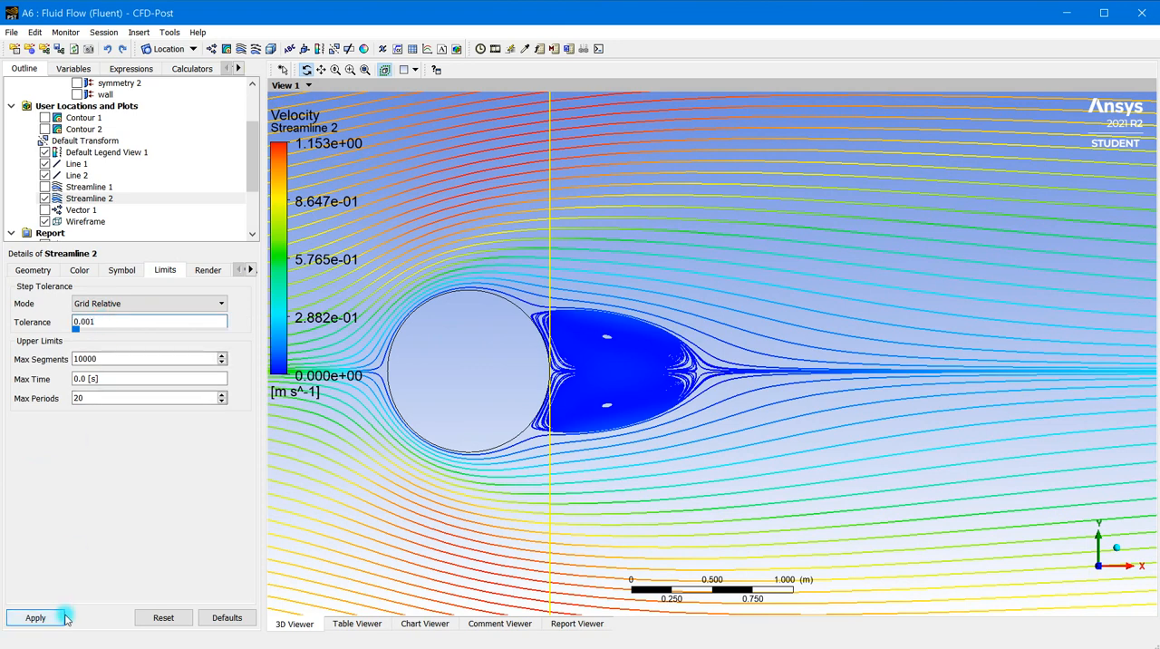
{"action": "left_click", "coordinate": [35, 618]}
{"action": "double_click", "coordinate": [78, 397]}
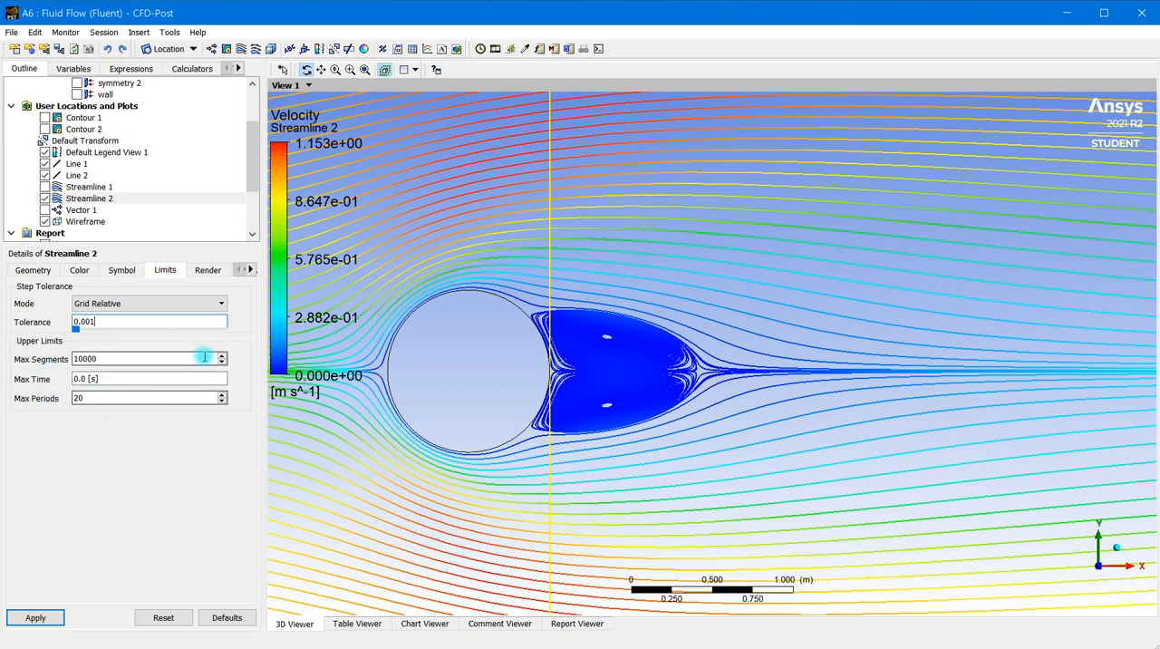
{"action": "left_click", "coordinate": [33, 617]}
{"action": "left_click", "coordinate": [77, 379]}
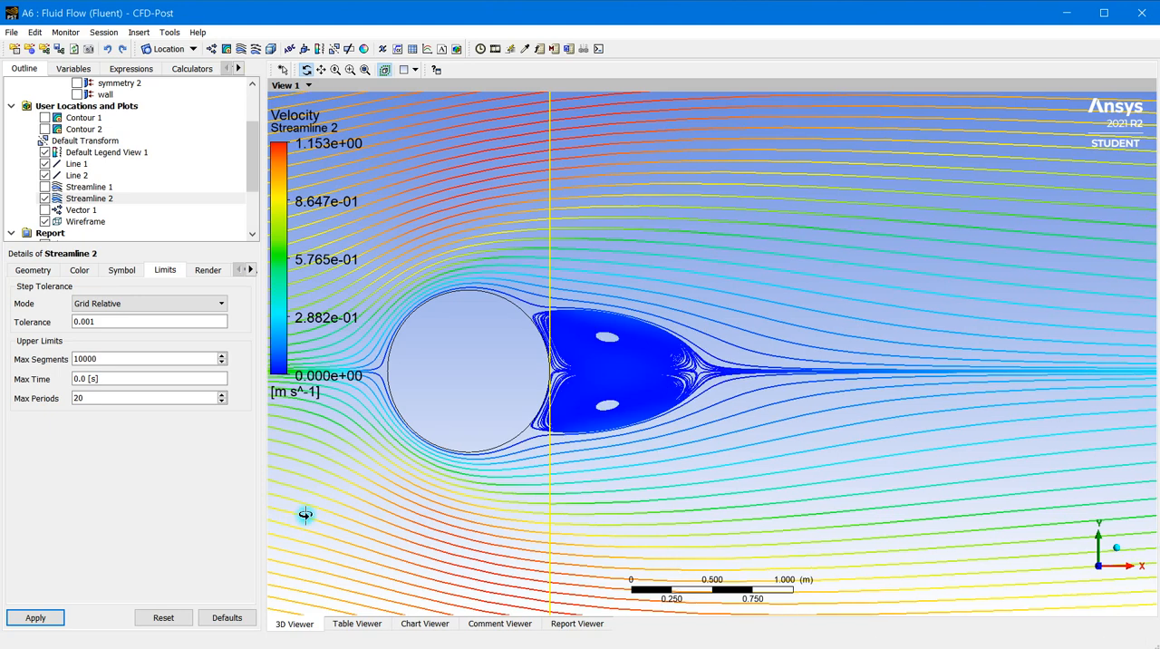
Coarsen the grid-relative step tolerance of Streamline 2 to 0.01 and apply it
{"action": "scroll", "coordinate": [650, 370], "scroll_direction": "up", "scroll_amount": 5}
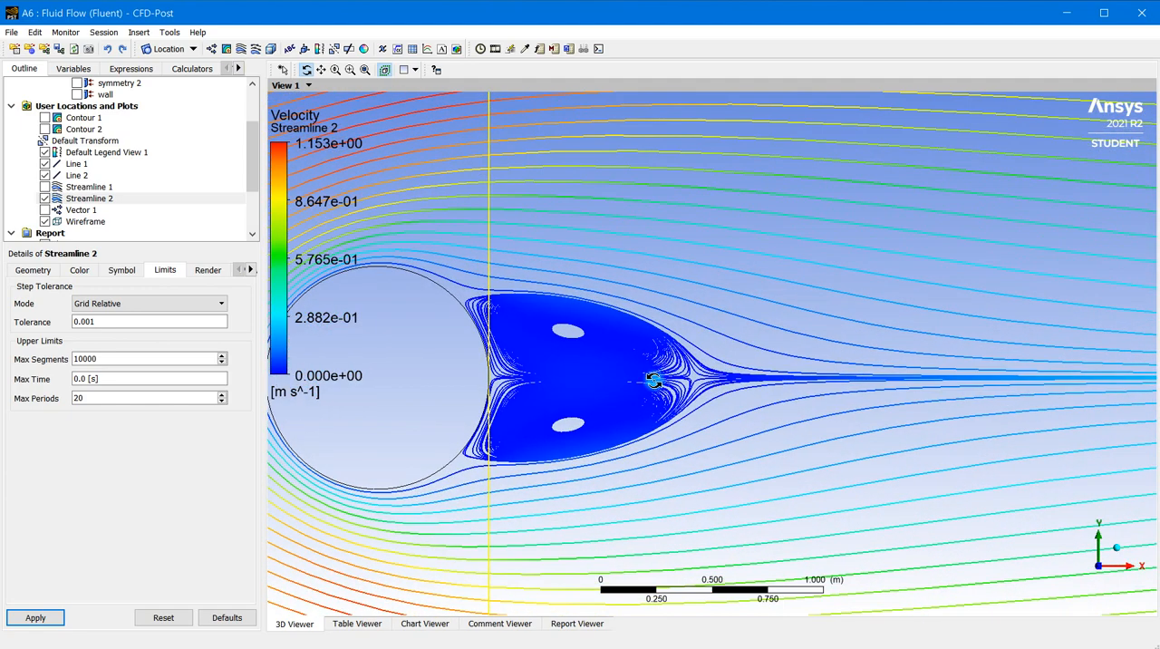
{"action": "scroll", "coordinate": [655, 379], "scroll_direction": "down", "scroll_amount": 1}
{"action": "double_click", "coordinate": [90, 323]}
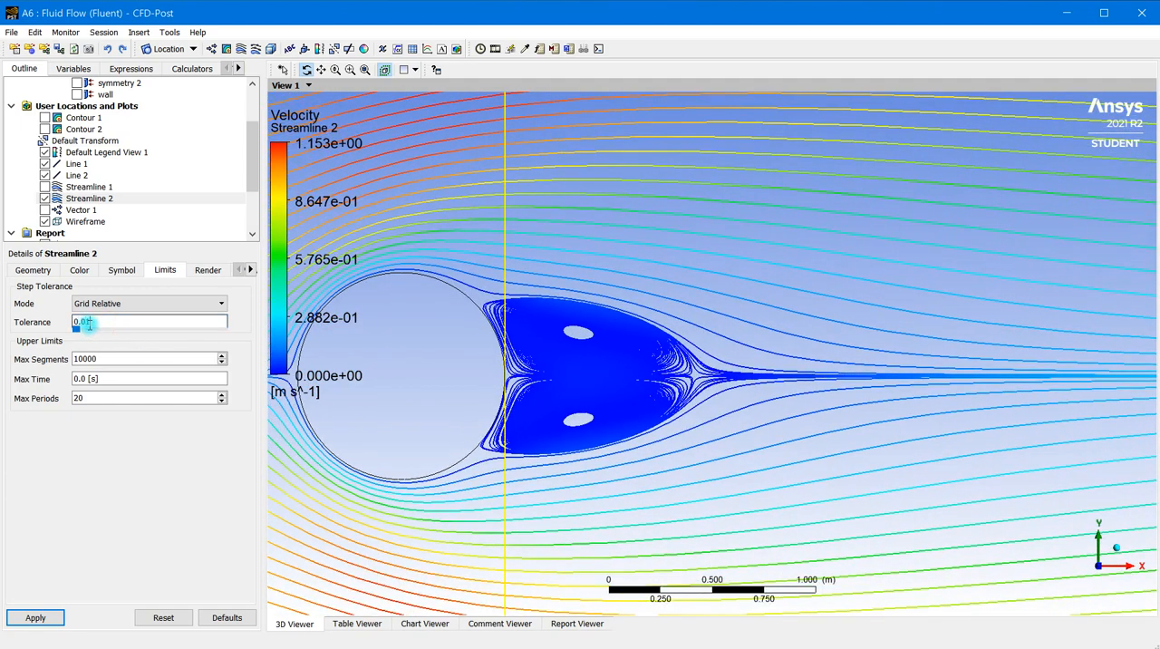
{"action": "left_click", "coordinate": [36, 619]}
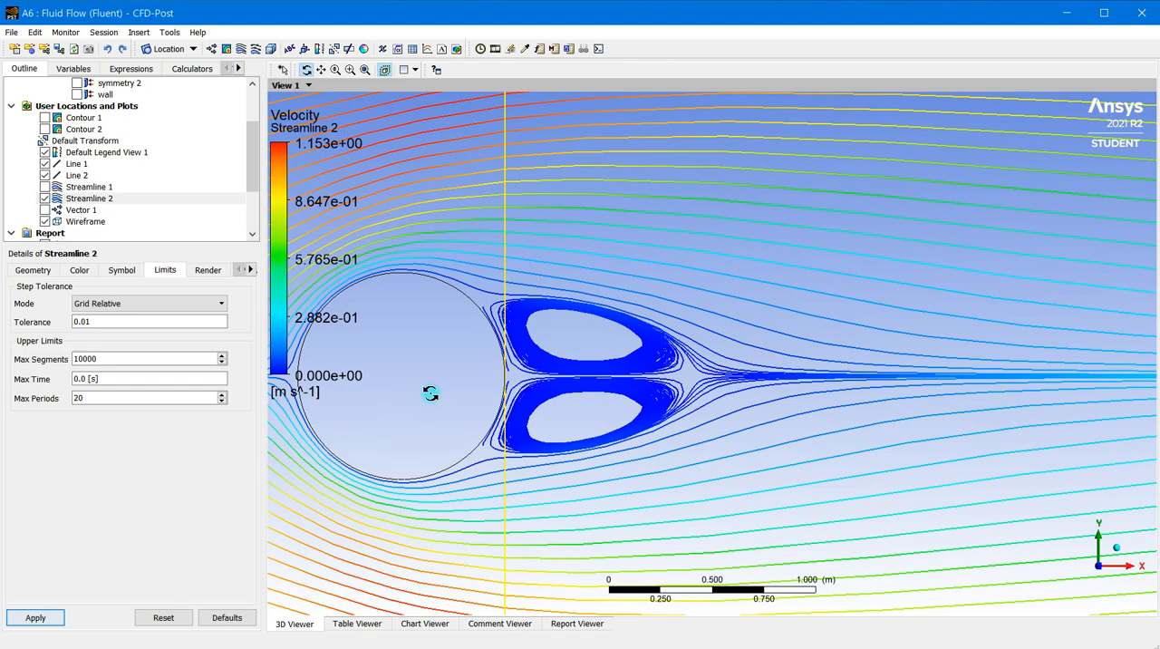
Play a sweep animation of Streamline 2 and move the Animation dialog clear of the cylinder and its wake
{"action": "scroll", "coordinate": [429, 393], "scroll_direction": "down", "scroll_amount": 5}
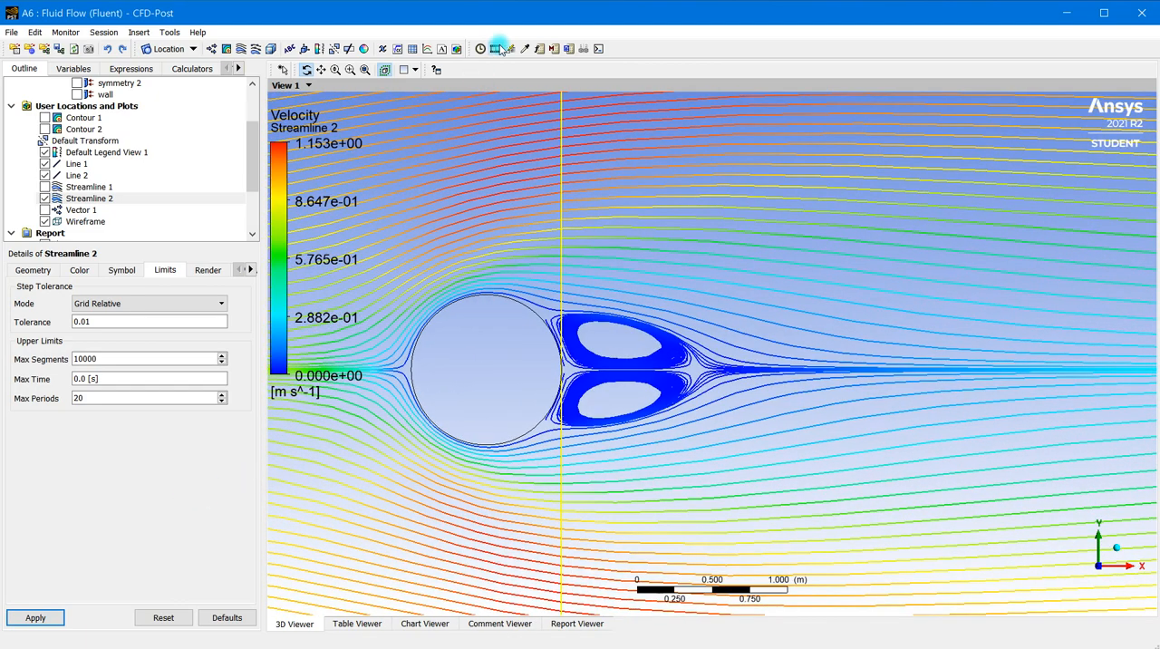
{"action": "left_click", "coordinate": [494, 48]}
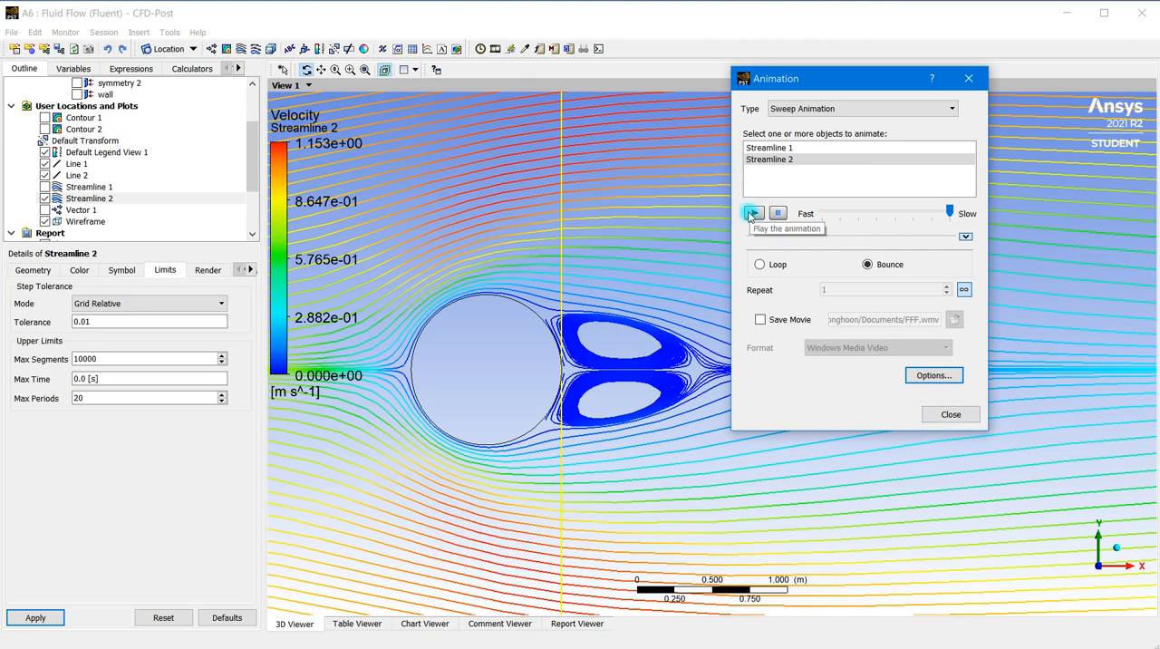
{"action": "left_click", "coordinate": [751, 213]}
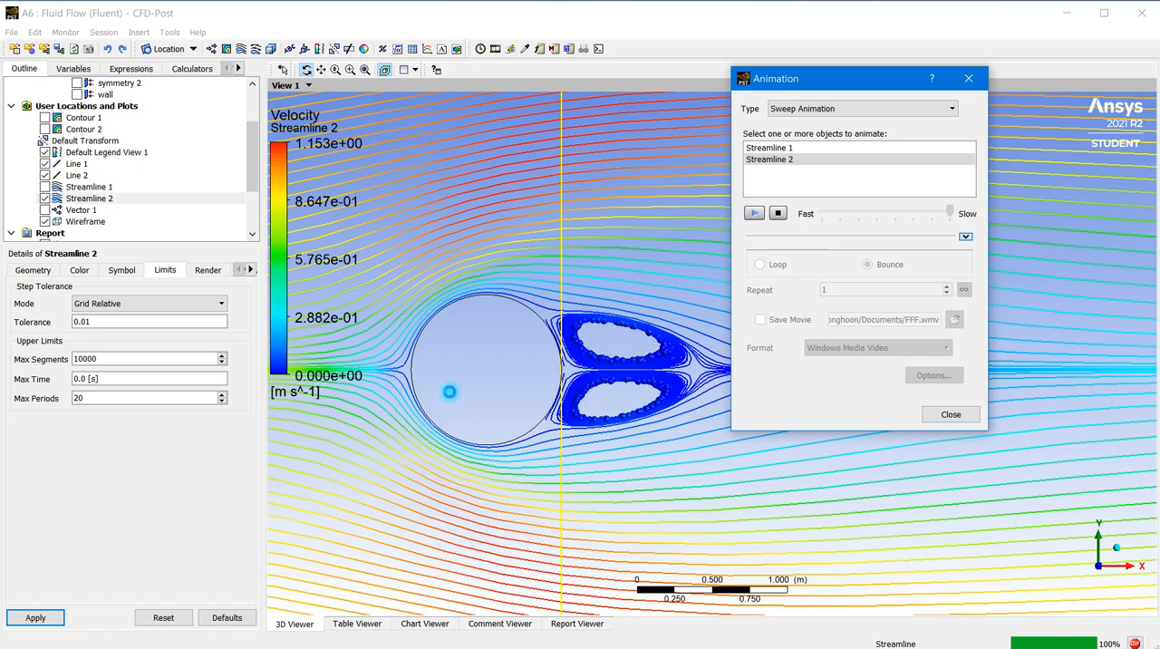
{"action": "scroll", "coordinate": [485, 364], "scroll_direction": "down", "scroll_amount": 1}
{"action": "scroll", "coordinate": [485, 364], "scroll_direction": "down", "scroll_amount": 2}
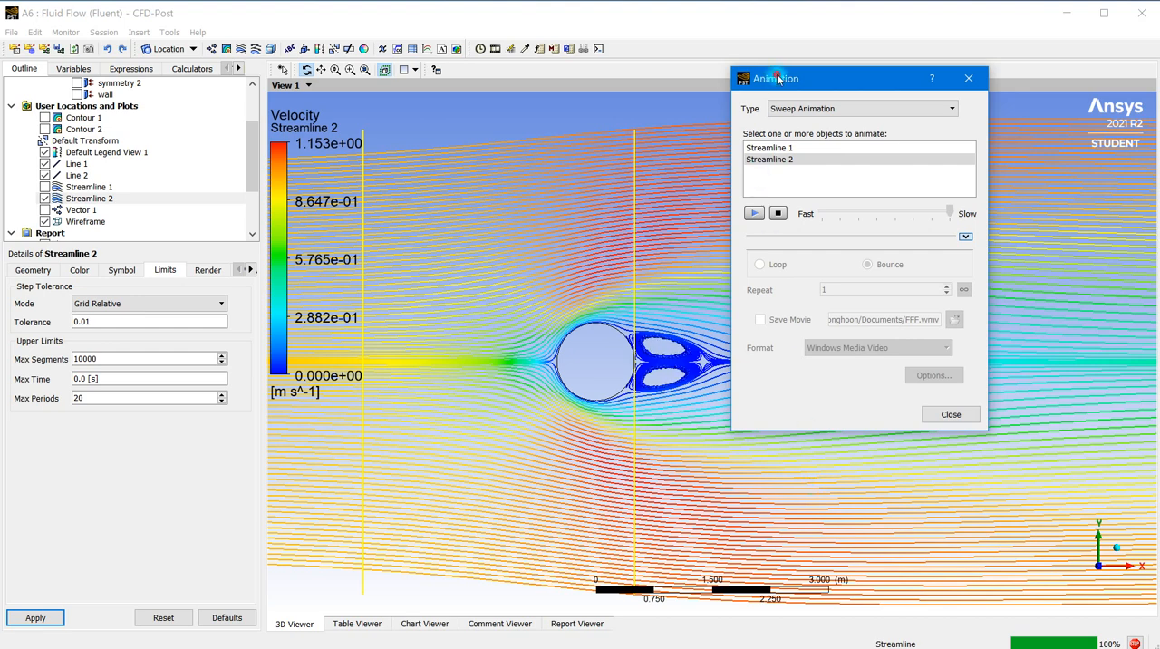
{"action": "left_click_drag", "start_coordinate": [775, 79], "coordinate": [244, 59]}
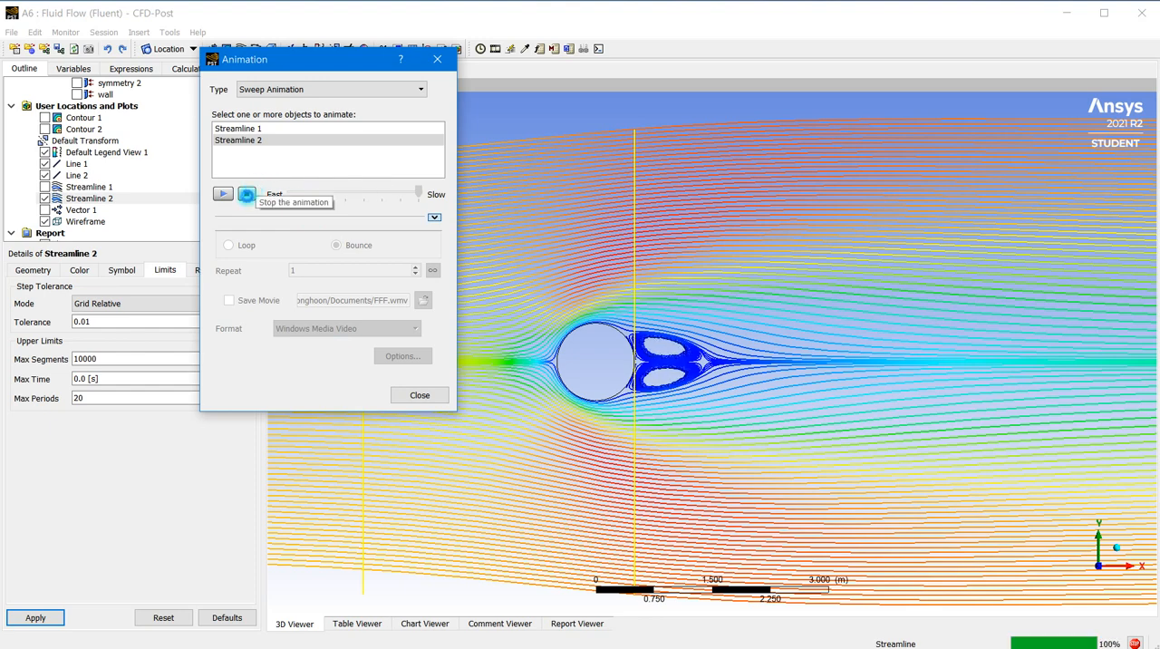
Restart the Streamline 2 sweep animation in Loop mode instead of Bounce
{"action": "left_click", "coordinate": [246, 194]}
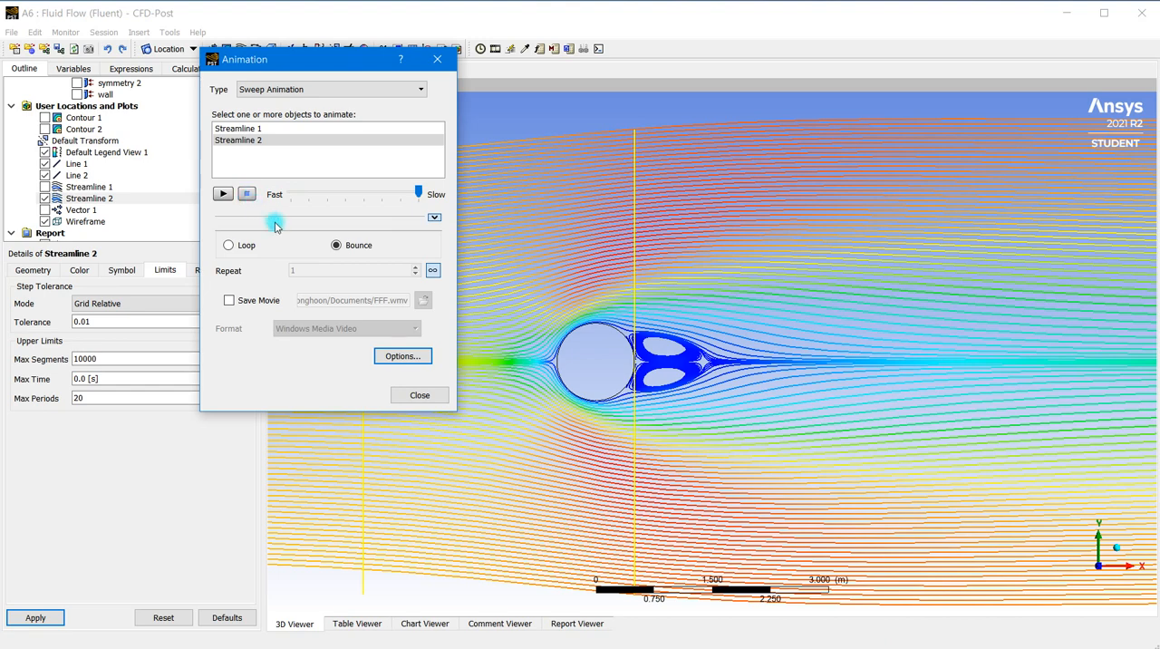
{"action": "left_click", "coordinate": [229, 245]}
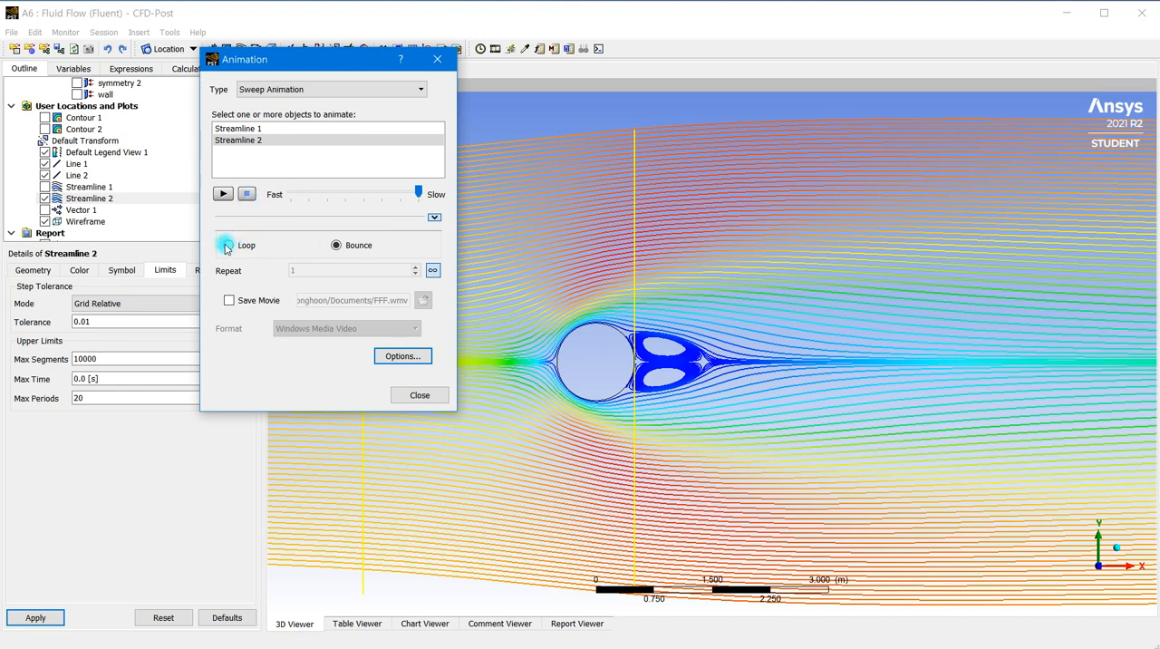
{"action": "left_click", "coordinate": [223, 194]}
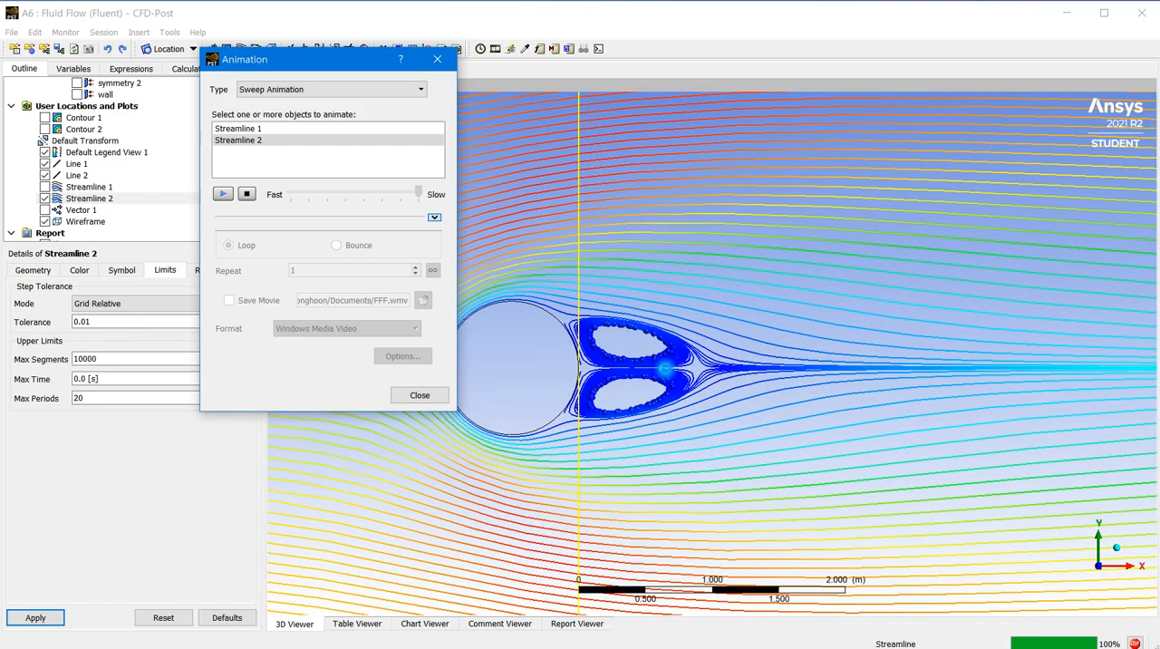
Examine the animated particle motion in the two recirculation zones behind the cylinder, both close up and with the surrounding flow
{"action": "scroll", "coordinate": [669, 371], "scroll_direction": "up", "scroll_amount": 2}
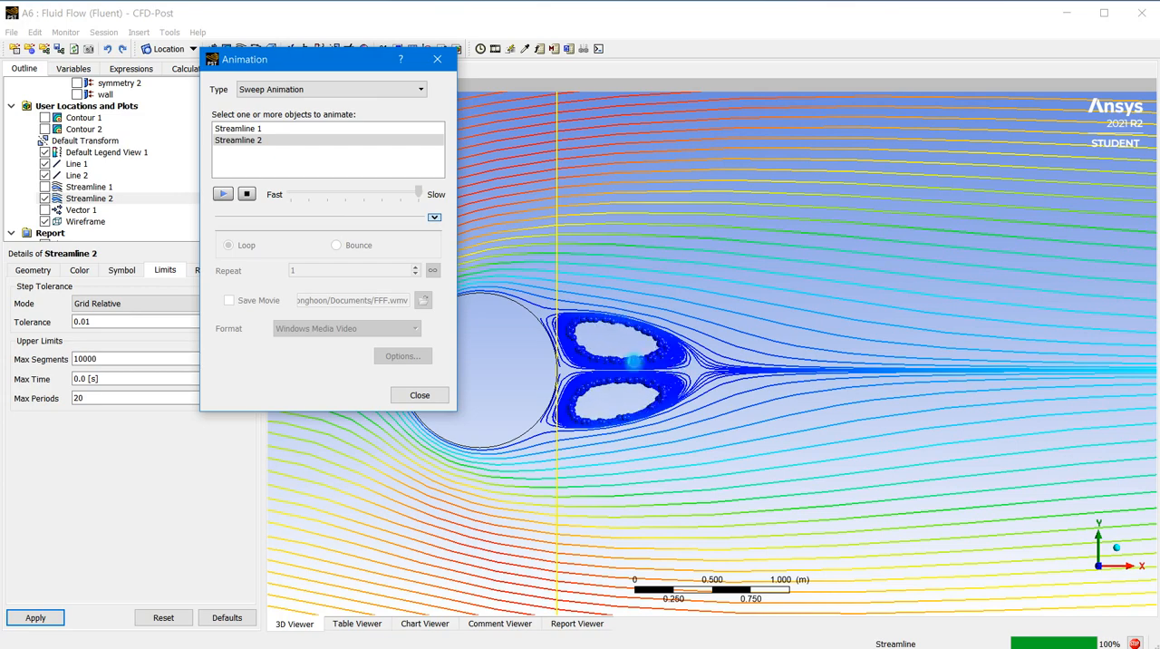
{"action": "scroll", "coordinate": [676, 270], "scroll_direction": "up", "scroll_amount": 2}
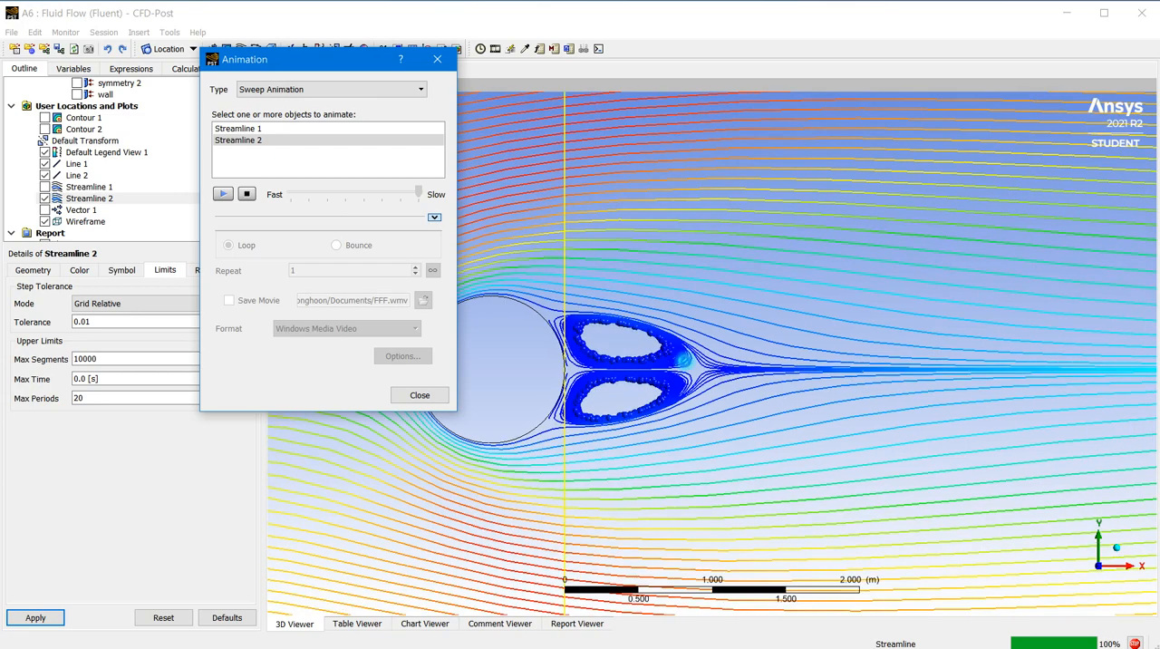
{"action": "scroll", "coordinate": [635, 390], "scroll_direction": "down", "scroll_amount": 4}
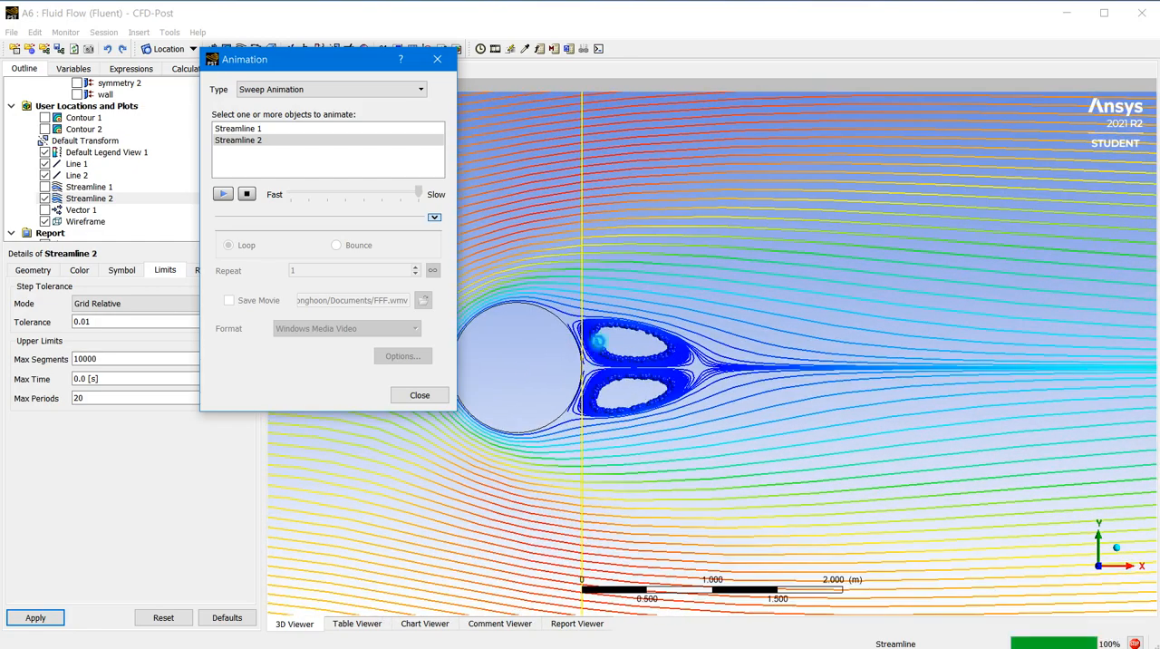
{"action": "scroll", "coordinate": [571, 342], "scroll_direction": "up", "scroll_amount": 1}
{"action": "scroll", "coordinate": [569, 342], "scroll_direction": "up", "scroll_amount": 1}
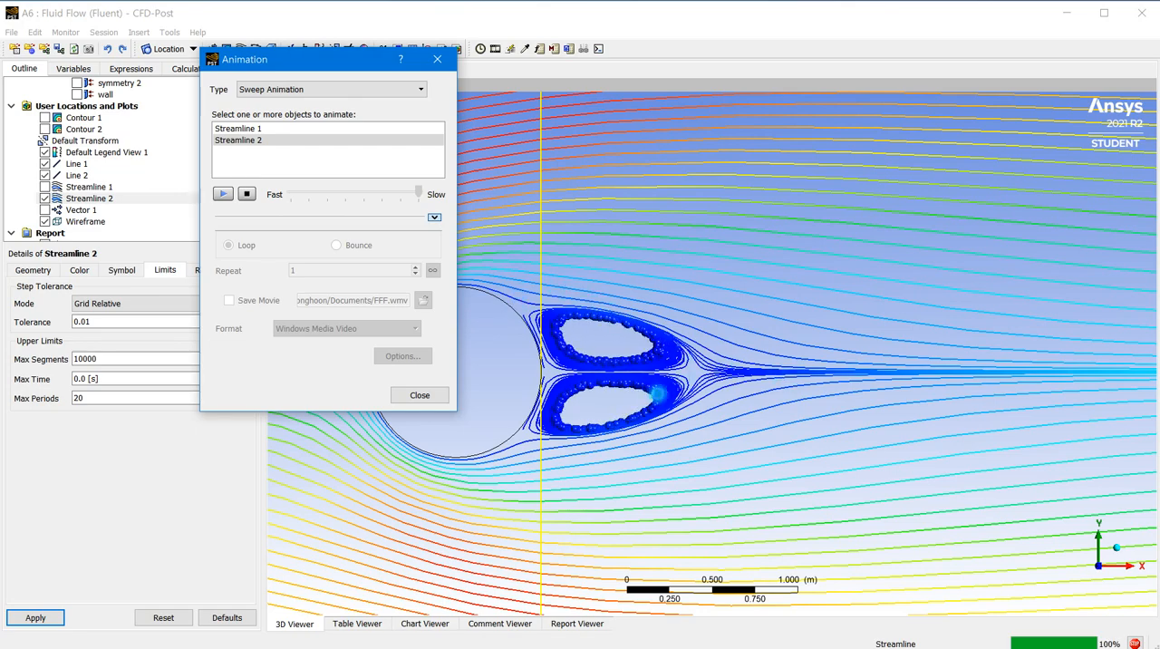
{"action": "scroll", "coordinate": [711, 352], "scroll_direction": "up", "scroll_amount": 3}
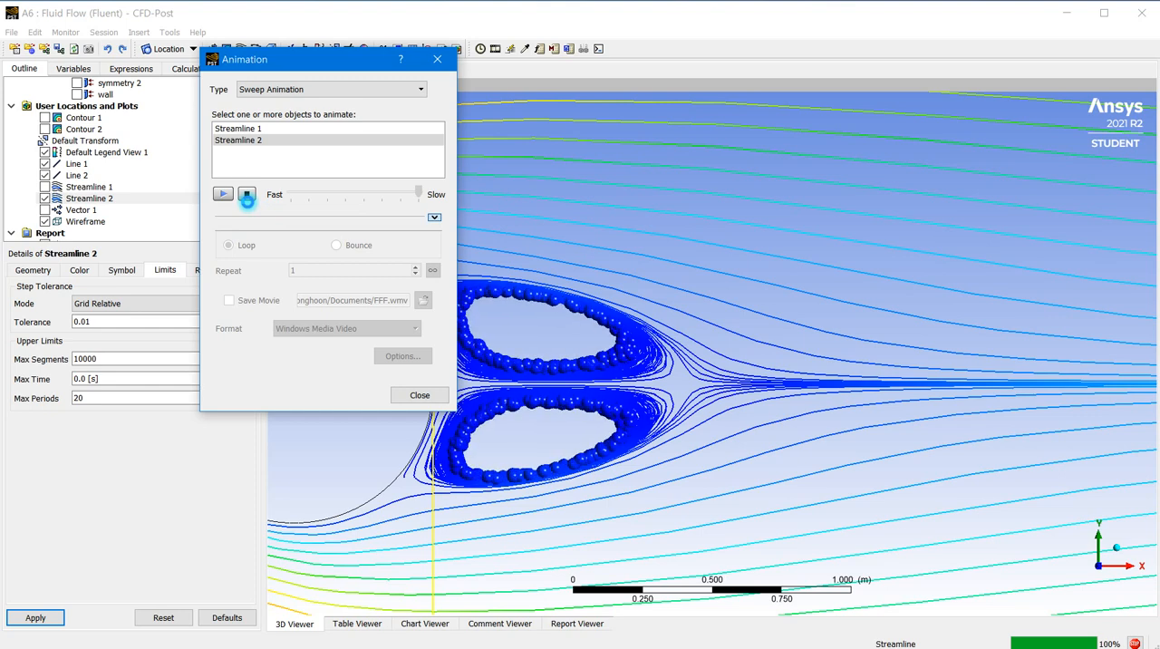
{"action": "scroll", "coordinate": [690, 349], "scroll_direction": "down", "scroll_amount": 3}
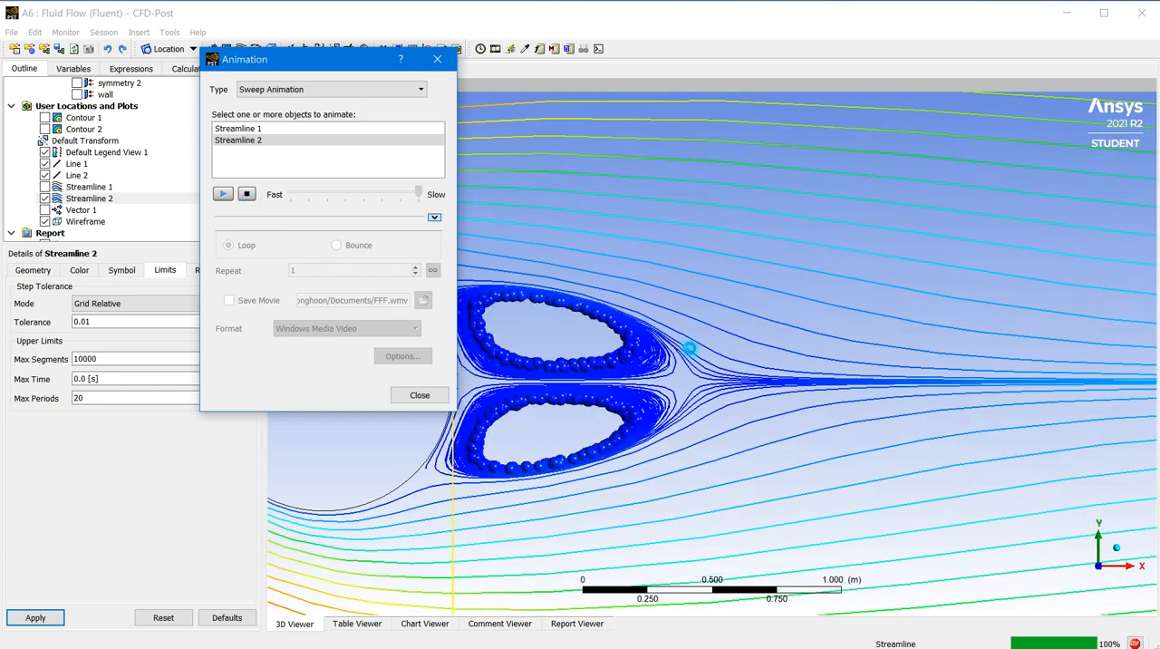
{"action": "scroll", "coordinate": [690, 350], "scroll_direction": "down", "scroll_amount": 1}
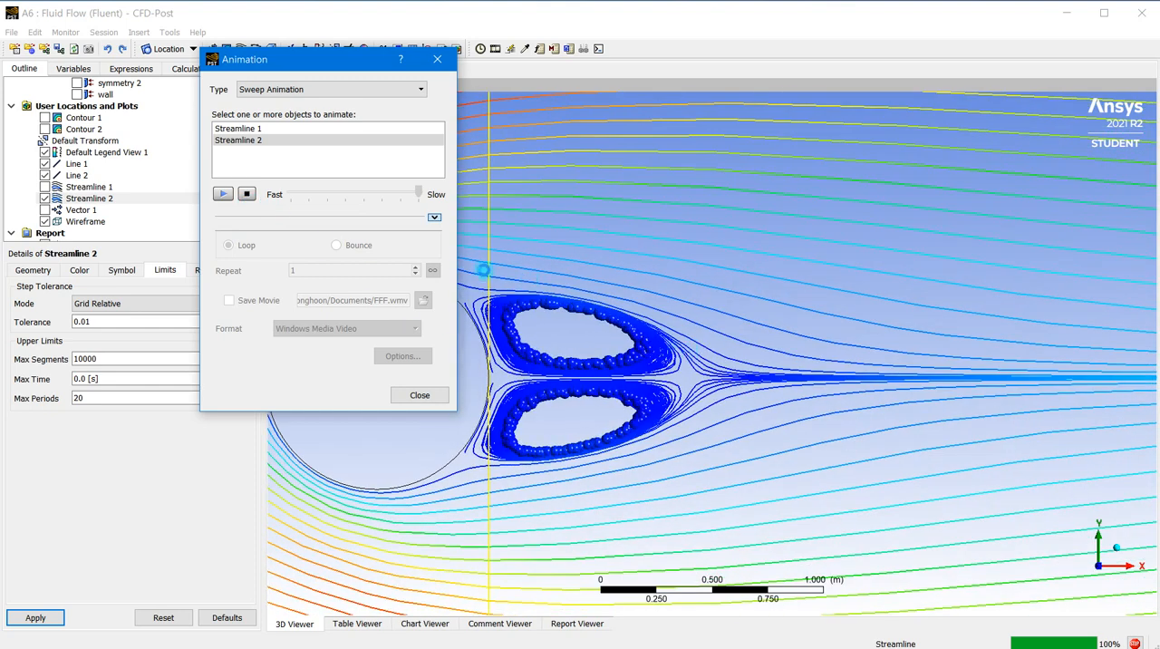